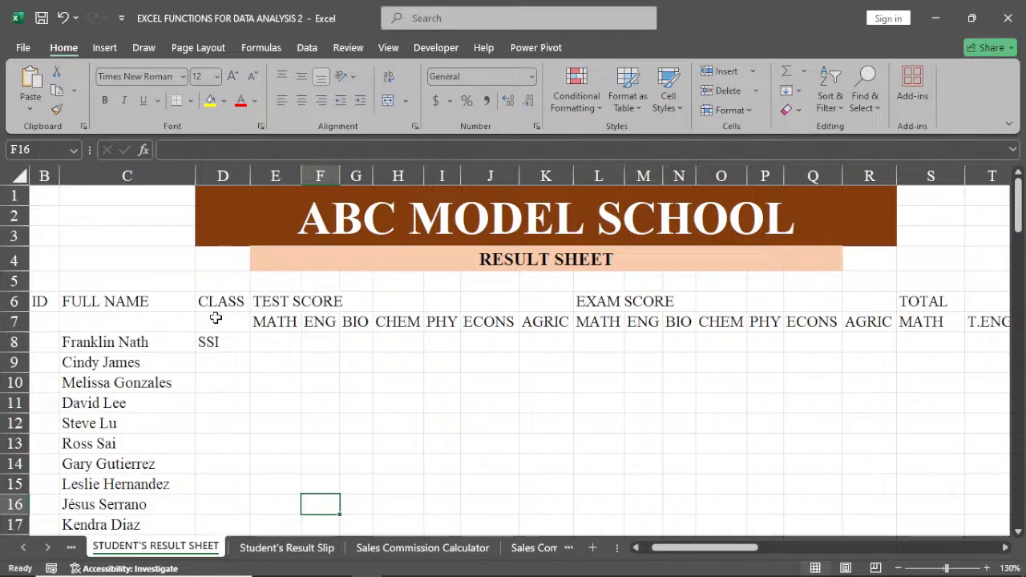
Enter =RANDBETWEEN(100,999) in the first student's ID cell, B8, and fill the formula down for all listed students.
{"action": "left_click", "coordinate": [46, 319]}
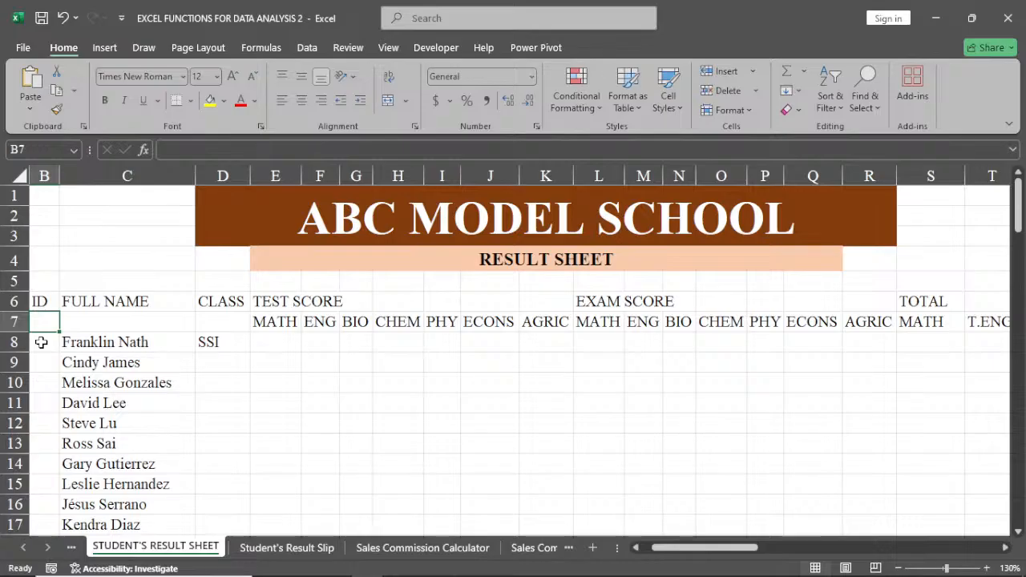
{"action": "left_click", "coordinate": [41, 342]}
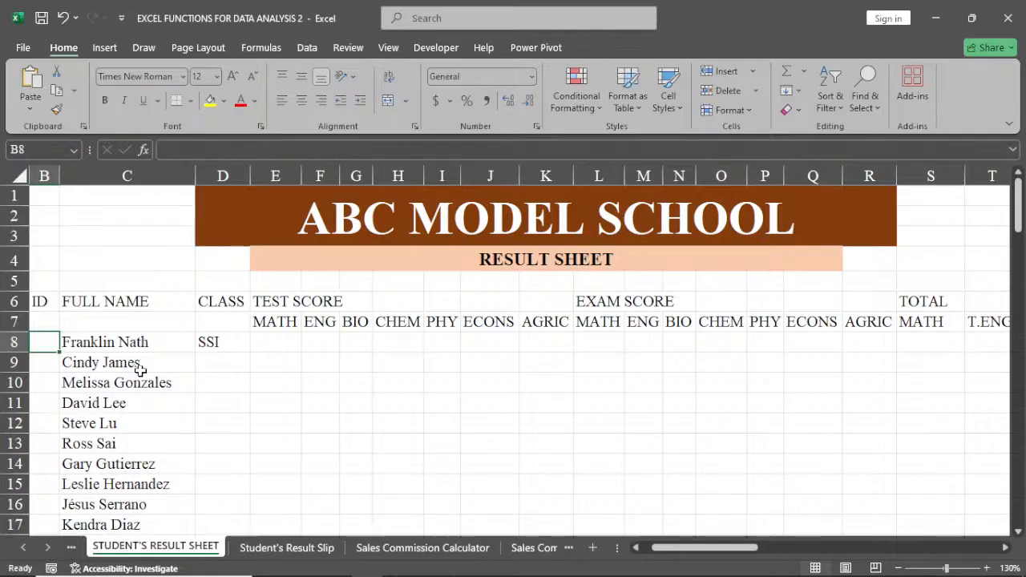
{"action": "type", "text": "="}
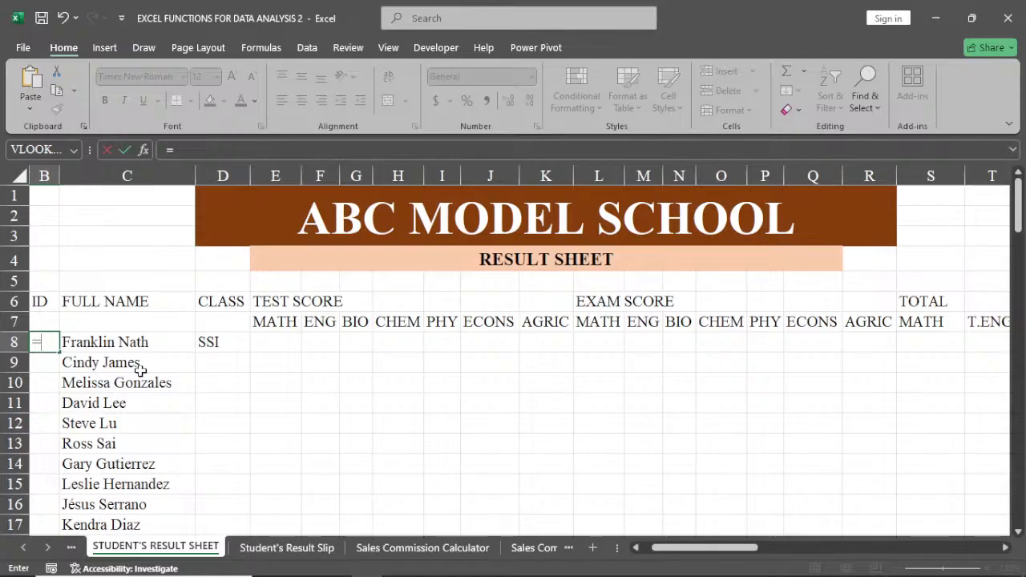
{"action": "type", "text": "RA"}
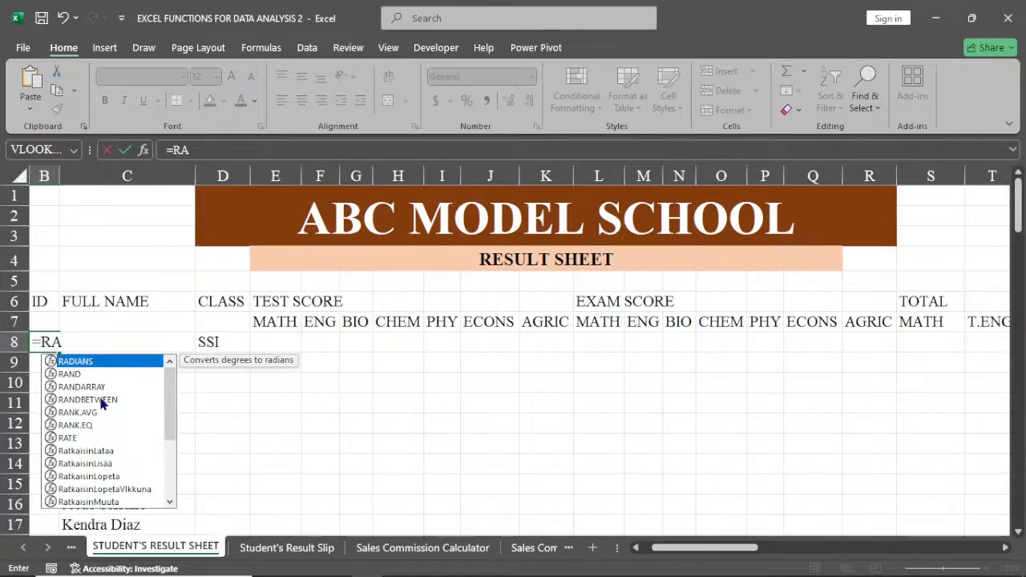
{"action": "double_click", "coordinate": [102, 400]}
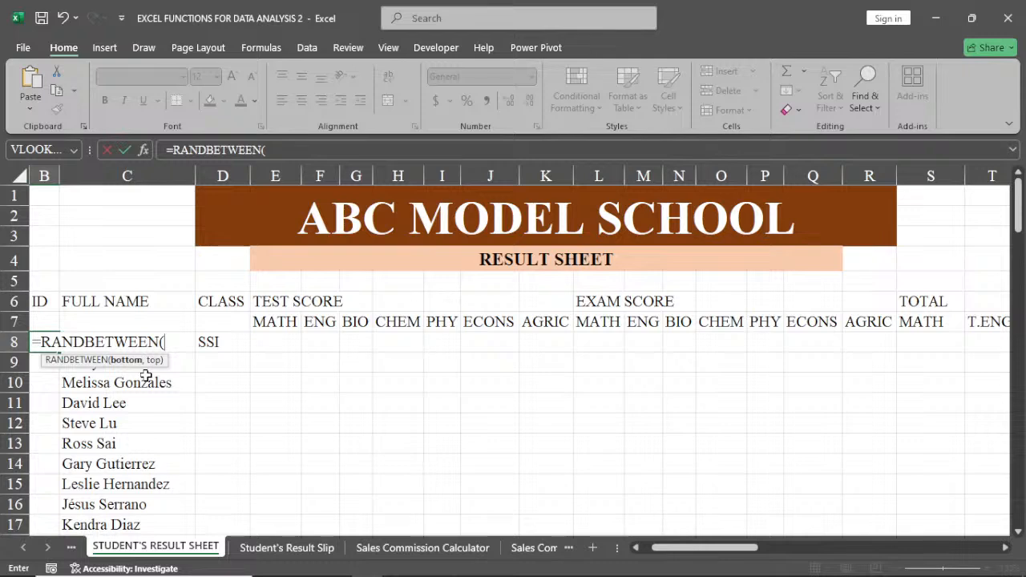
{"action": "type", "text": "100"}
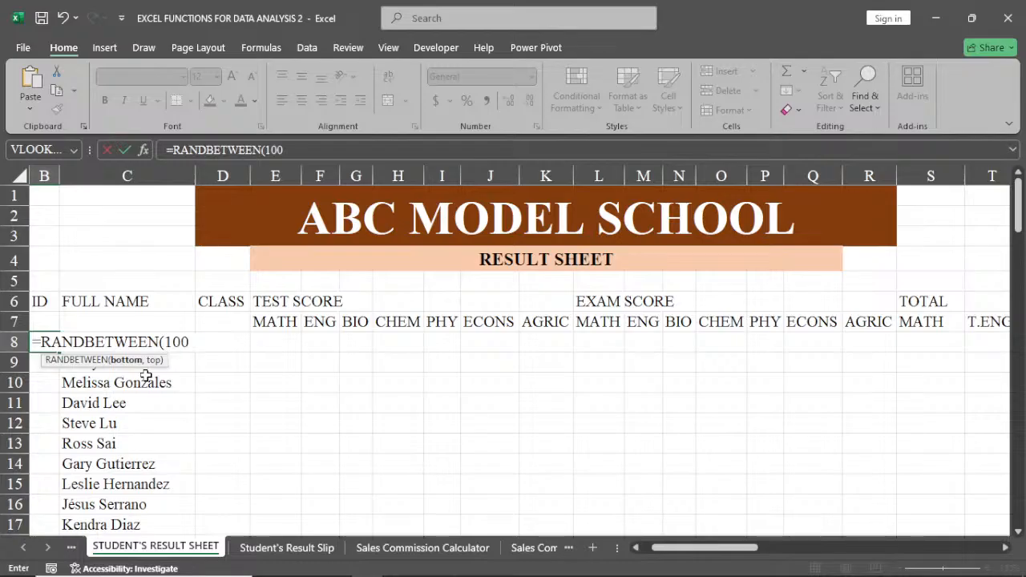
{"action": "type", "text": ",999"}
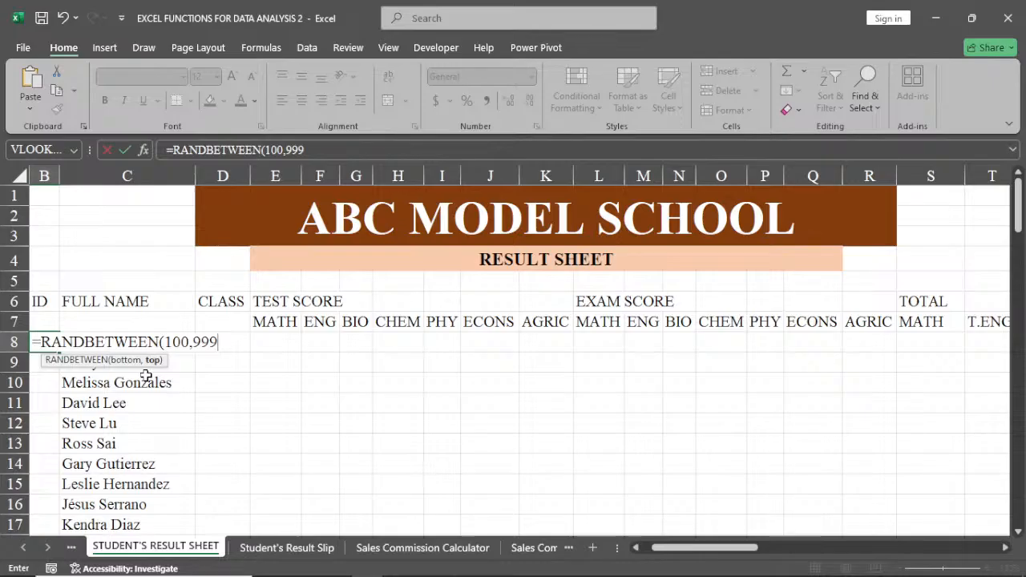
{"action": "key", "text": "Return"}
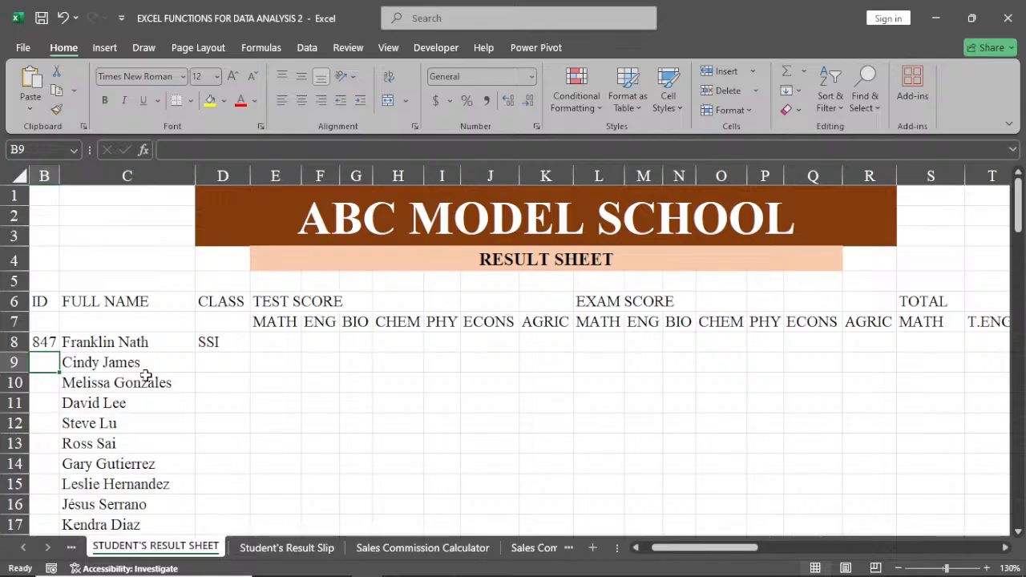
{"action": "left_click", "coordinate": [45, 342]}
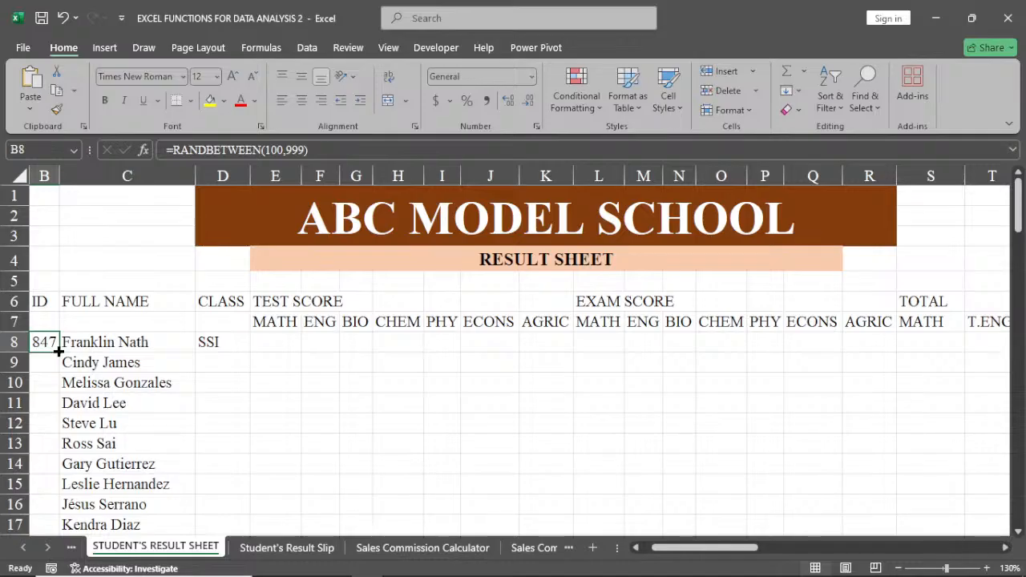
{"action": "double_click", "coordinate": [58, 351]}
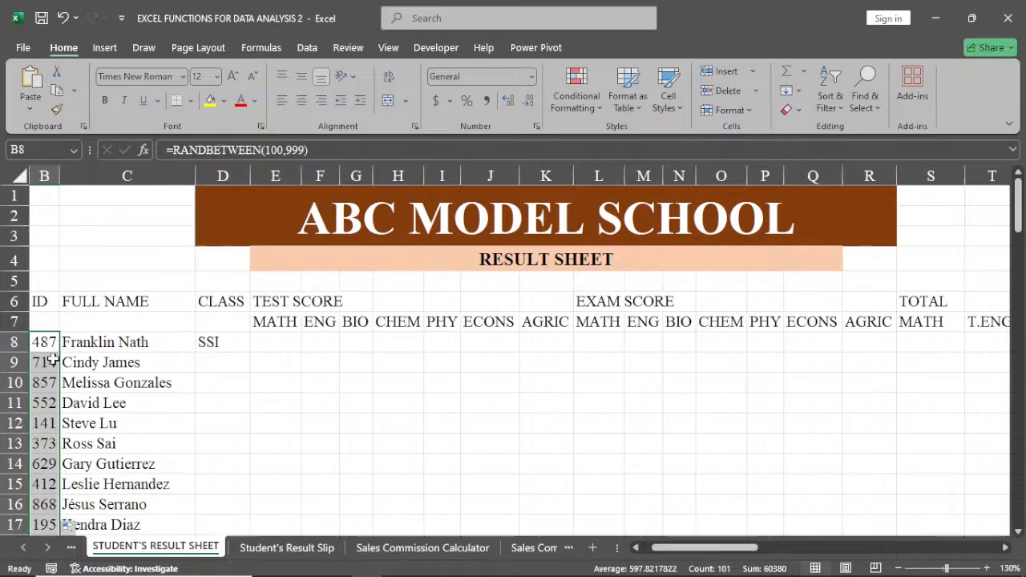
Enter SS1 as the class of the second student in cell D9.
{"action": "left_click", "coordinate": [215, 368]}
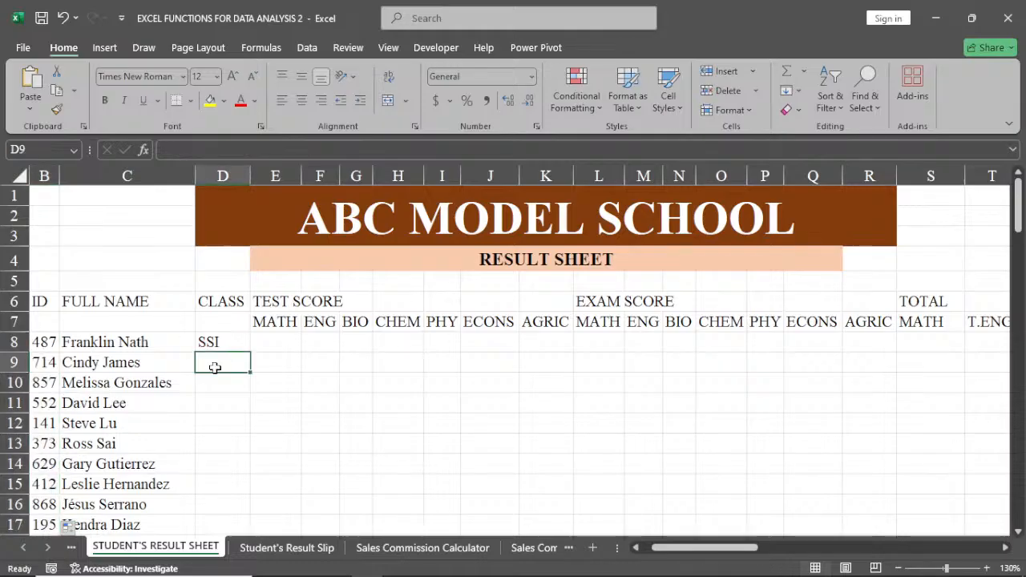
{"action": "type", "text": "SS1"}
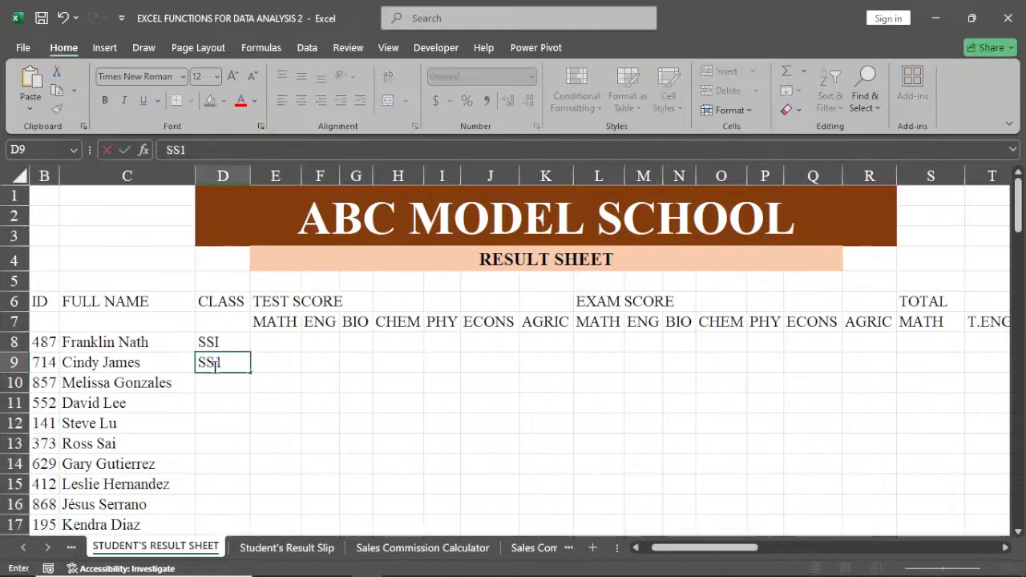
{"action": "key", "text": "Return"}
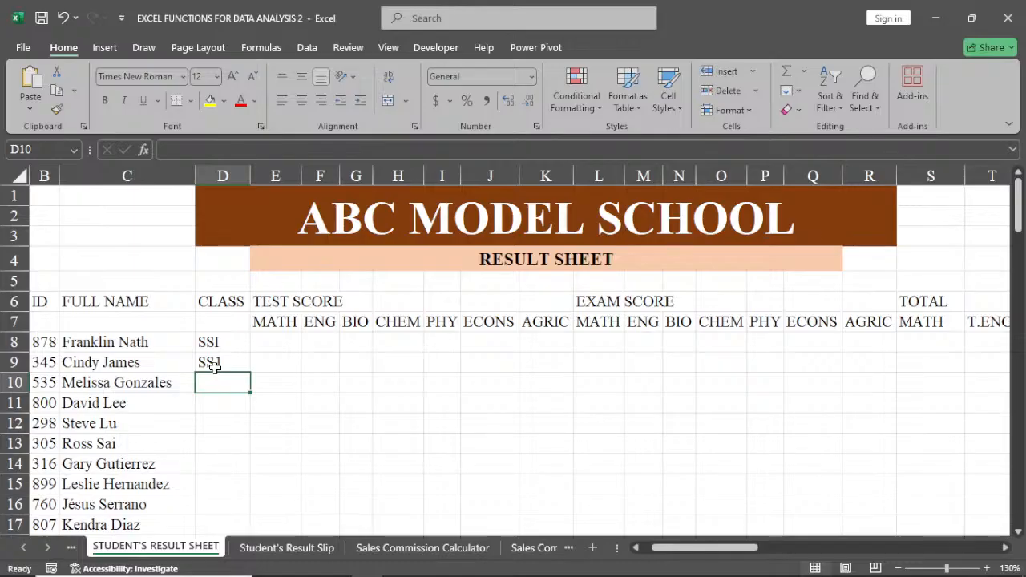
Convert the random ID formulas from B8 down to B108 into fixed numbers by copying them and pasting values in place.
{"action": "left_click", "coordinate": [47, 342]}
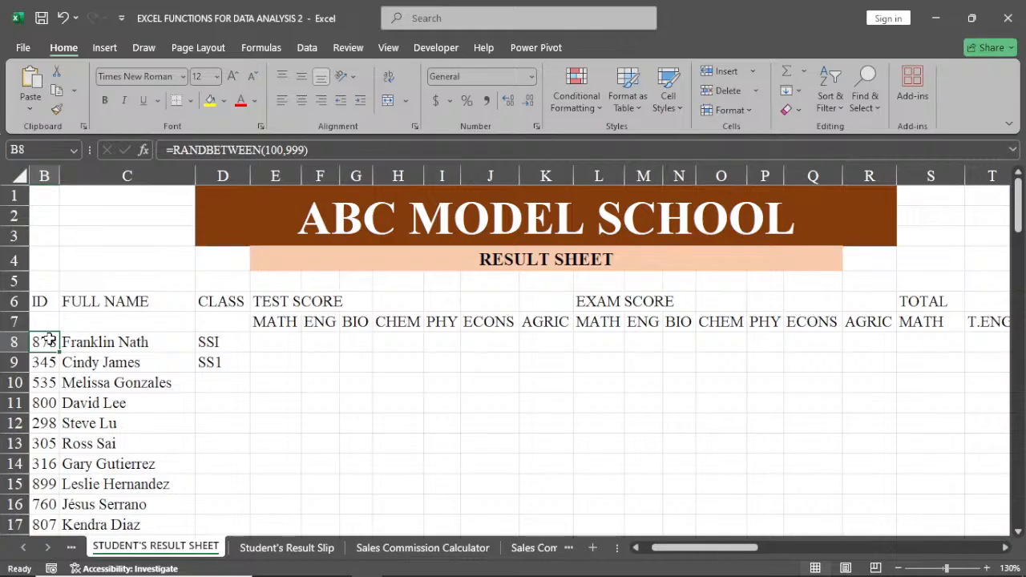
{"action": "key", "text": "ctrl+shift+Down"}
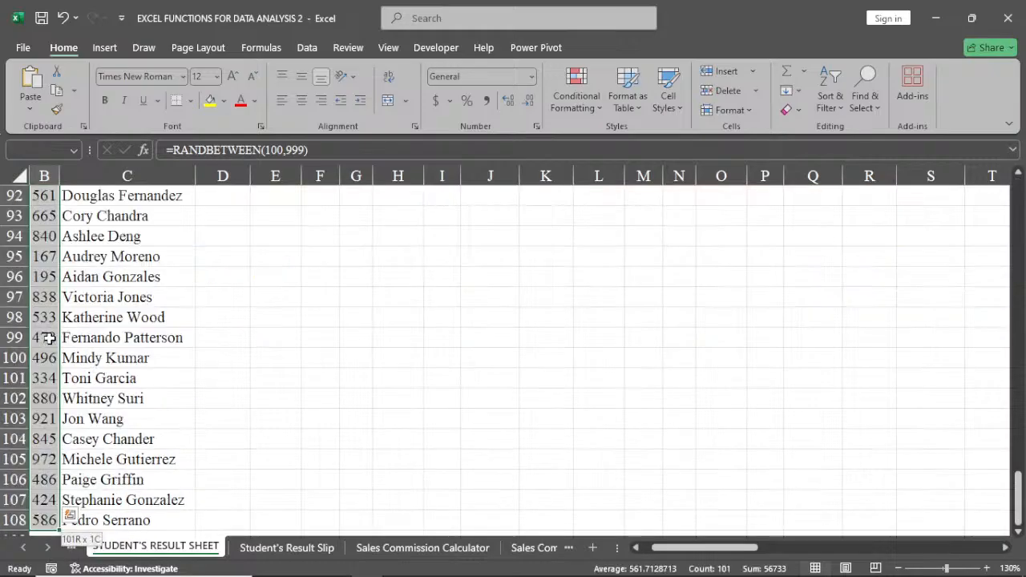
{"action": "right_click", "coordinate": [49, 338]}
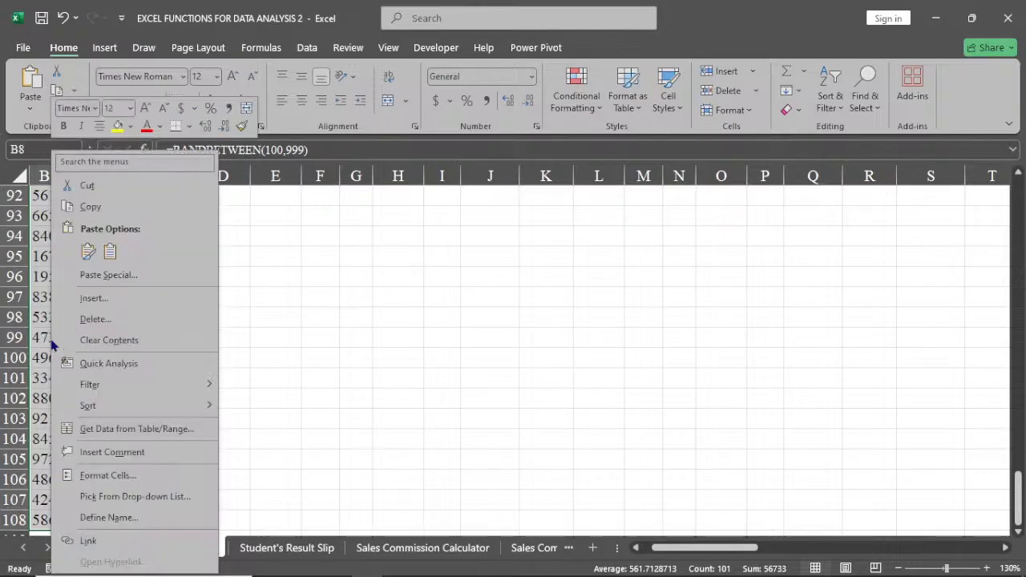
{"action": "left_click", "coordinate": [90, 207]}
{"action": "scroll", "coordinate": [98, 212], "scroll_direction": "up", "scroll_amount": 20}
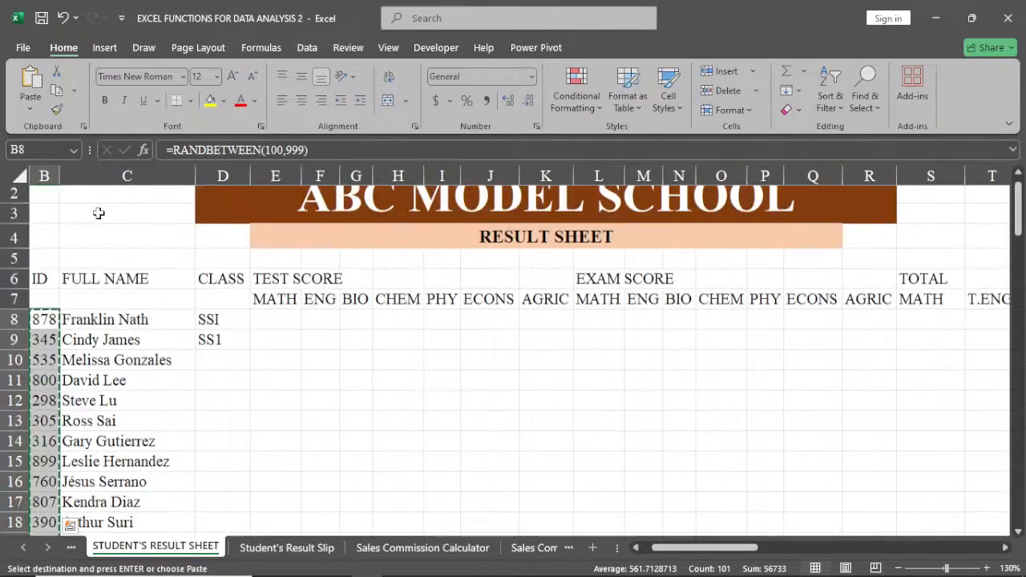
{"action": "scroll", "coordinate": [98, 213], "scroll_direction": "up", "scroll_amount": 1}
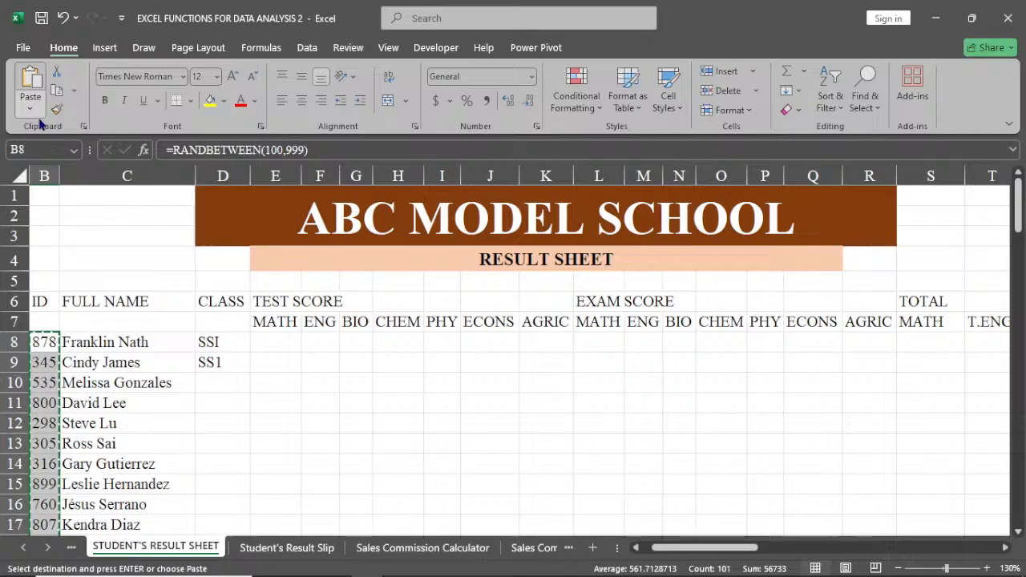
{"action": "left_click", "coordinate": [31, 108]}
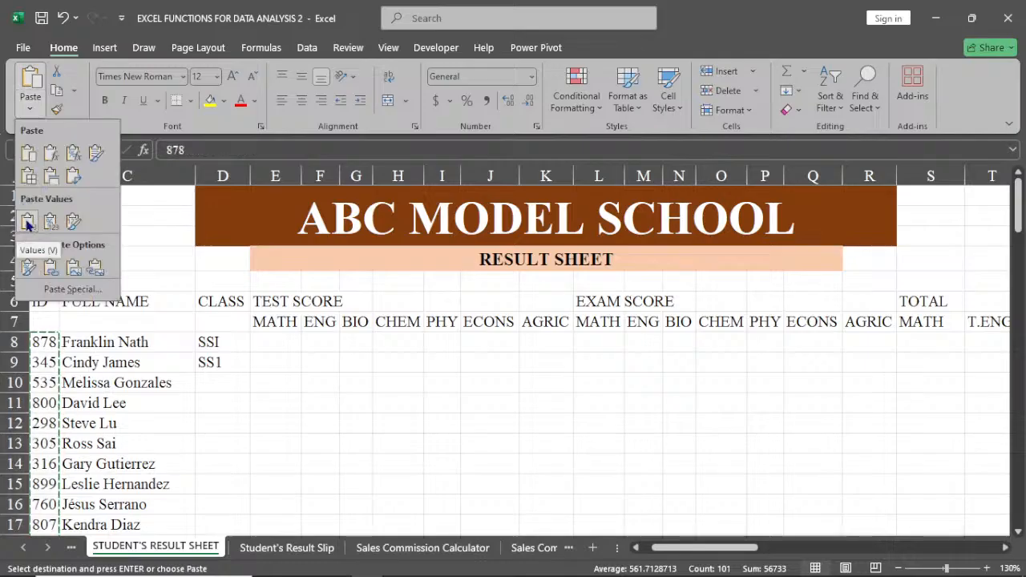
{"action": "left_click", "coordinate": [27, 222]}
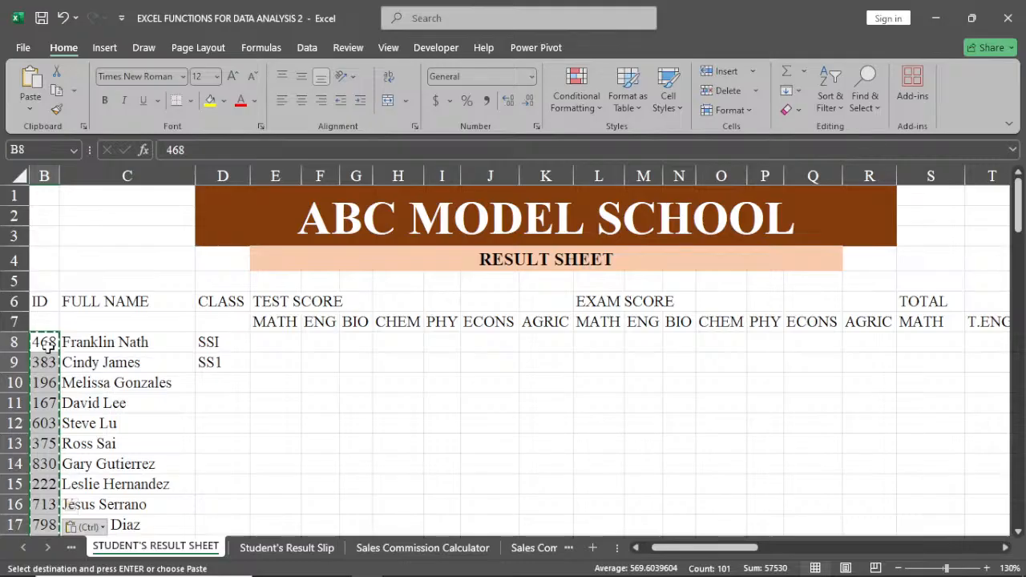
{"action": "key", "text": "Escape"}
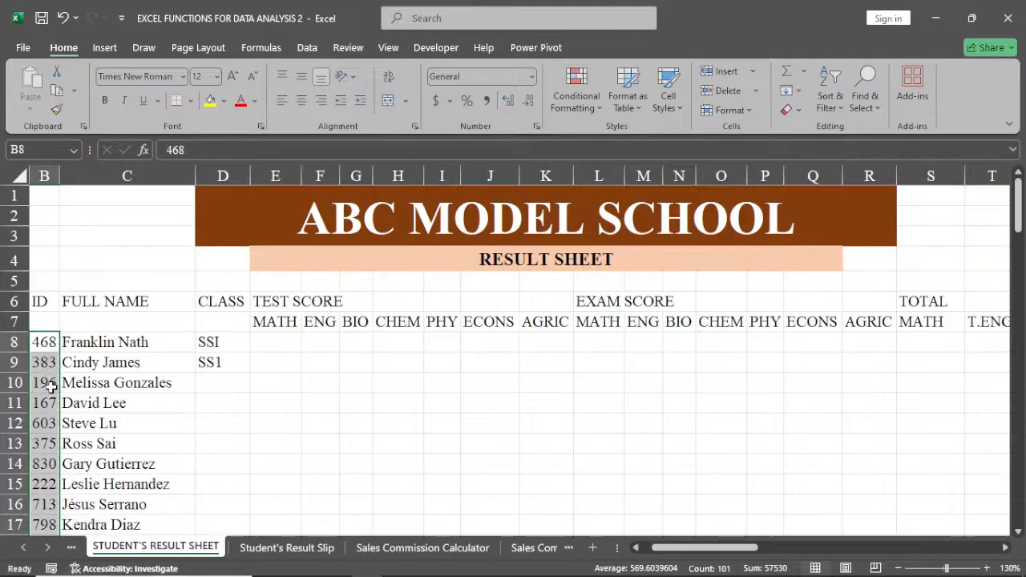
Check several cells in the ID column for plain values instead of formulas, and look through the IDs further down the list.
{"action": "left_click", "coordinate": [43, 363]}
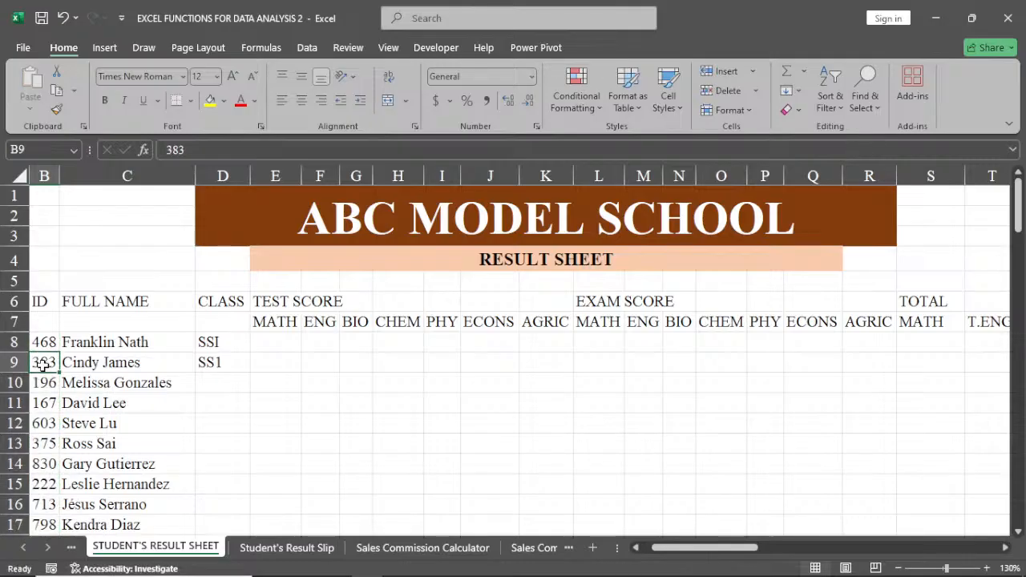
{"action": "key", "text": "Down"}
{"action": "key", "text": "Down"}
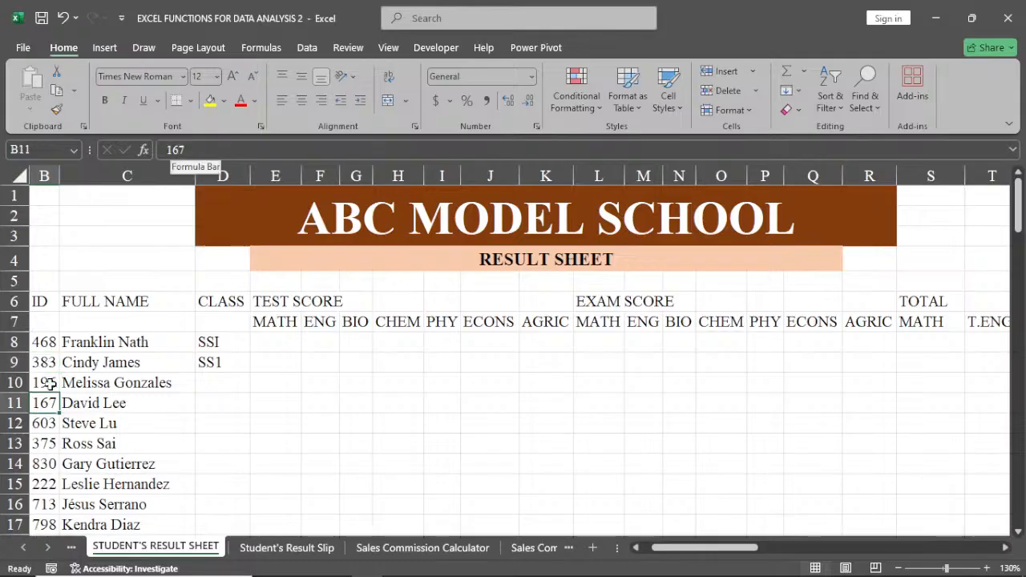
{"action": "left_click", "coordinate": [45, 343]}
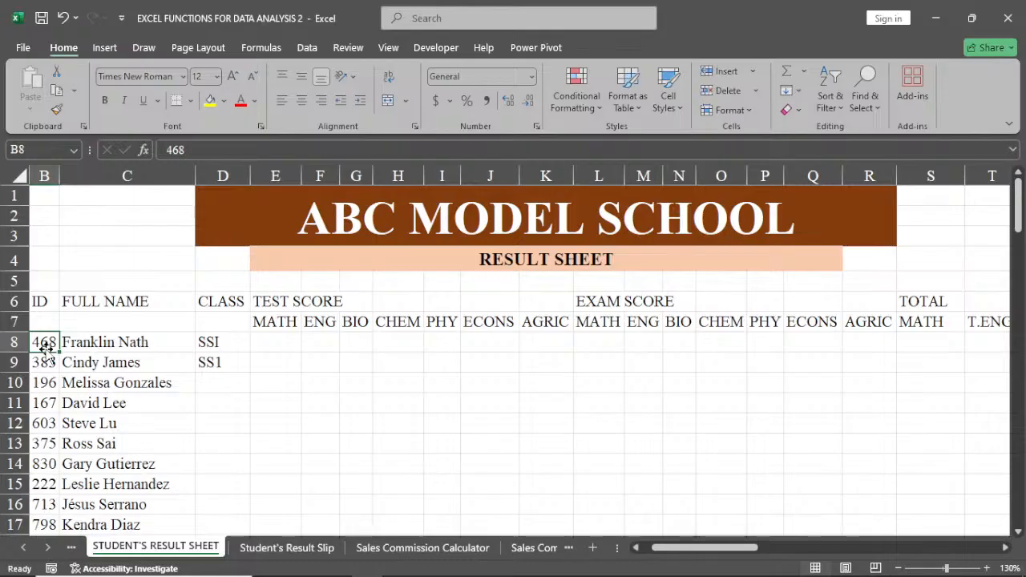
{"action": "scroll", "coordinate": [45, 345], "scroll_direction": "down", "scroll_amount": 6}
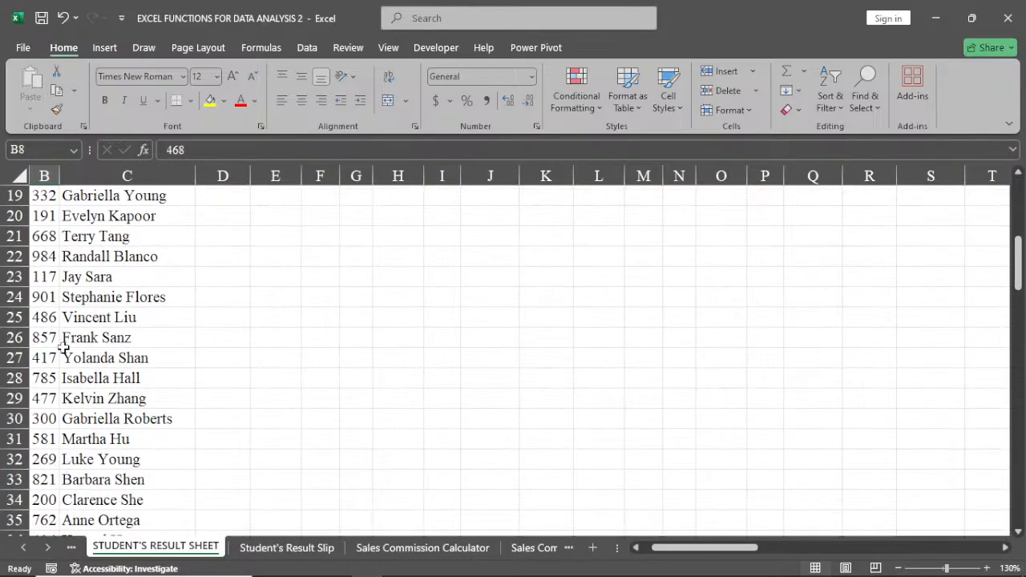
{"action": "scroll", "coordinate": [64, 347], "scroll_direction": "down", "scroll_amount": 9}
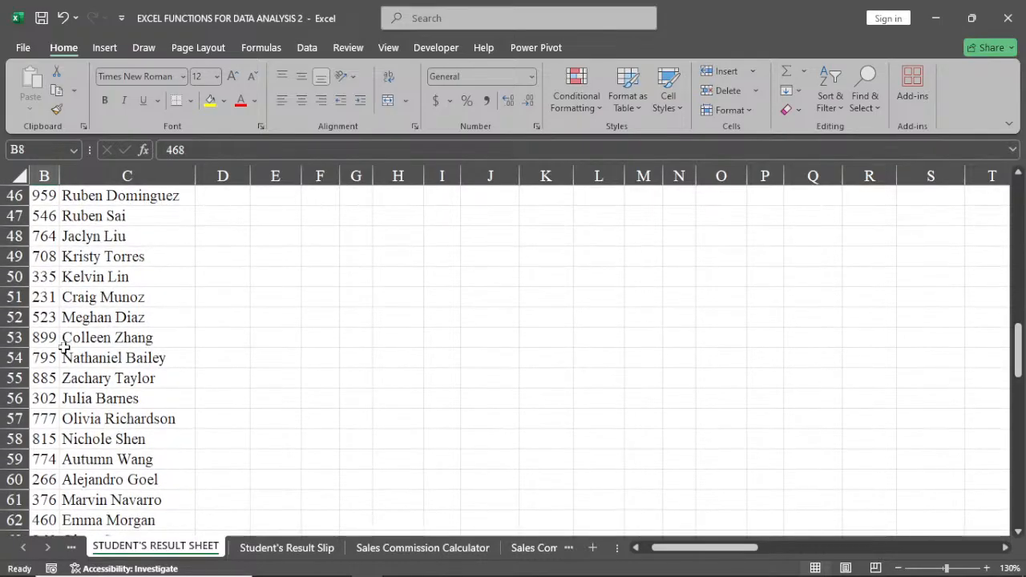
{"action": "scroll", "coordinate": [63, 347], "scroll_direction": "up", "scroll_amount": 4}
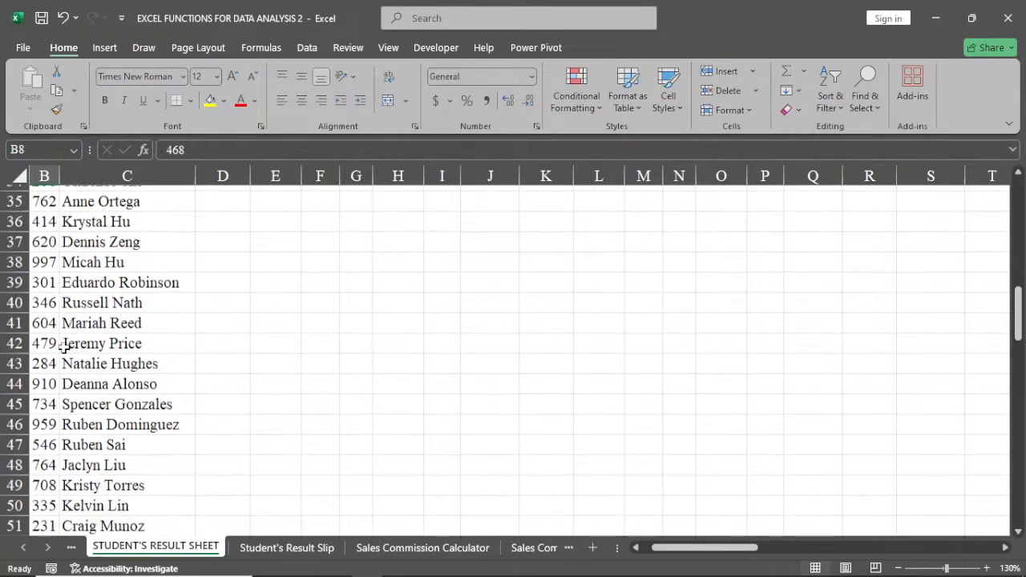
{"action": "scroll", "coordinate": [64, 347], "scroll_direction": "up", "scroll_amount": 10}
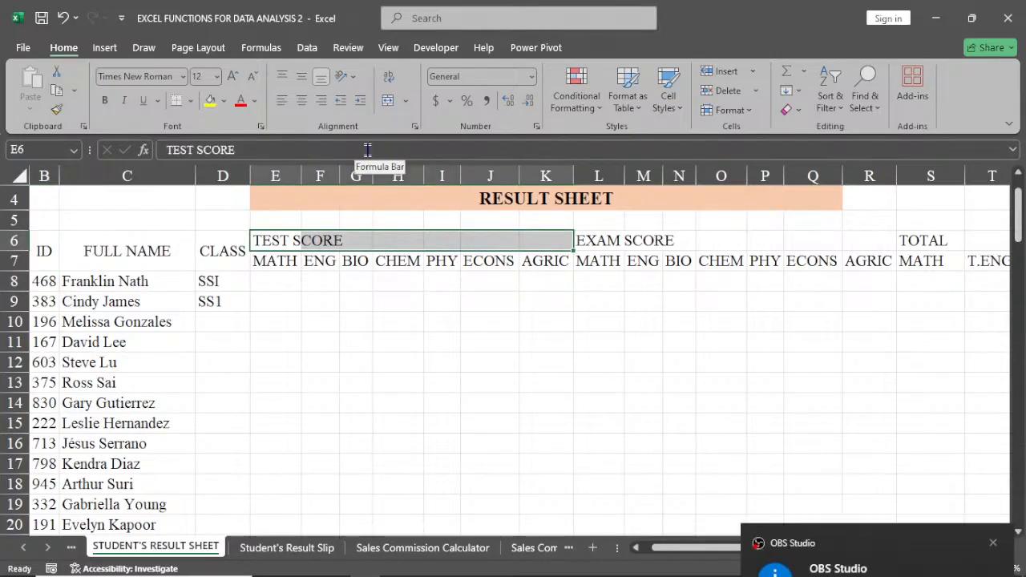
Merge and center the TEST SCORE heading across E6:K6, and make the test and exam subject headings in E7:R7 bold.
{"action": "left_click", "coordinate": [389, 101]}
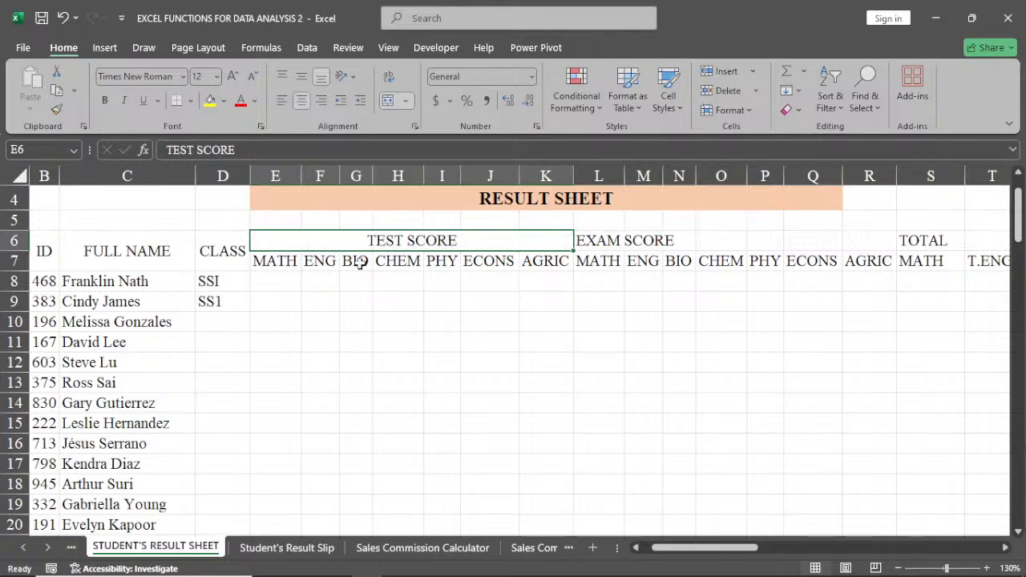
{"action": "left_click", "coordinate": [263, 265]}
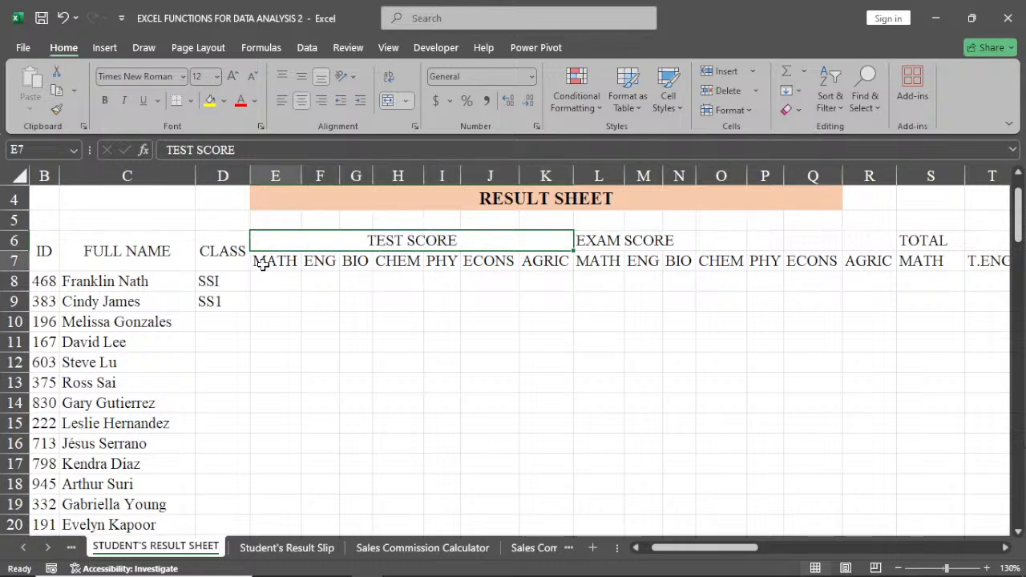
{"action": "left_click_drag", "start_coordinate": [263, 265], "coordinate": [878, 265]}
{"action": "left_click", "coordinate": [104, 100]}
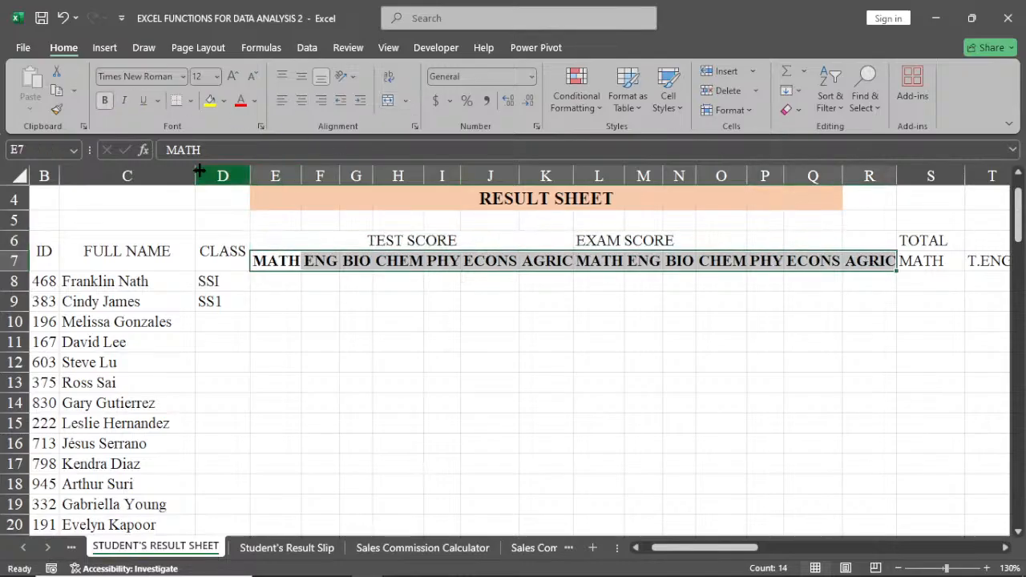
Autofit the width of all columns on the result sheet to their contents.
{"action": "key", "text": "ctrl+a"}
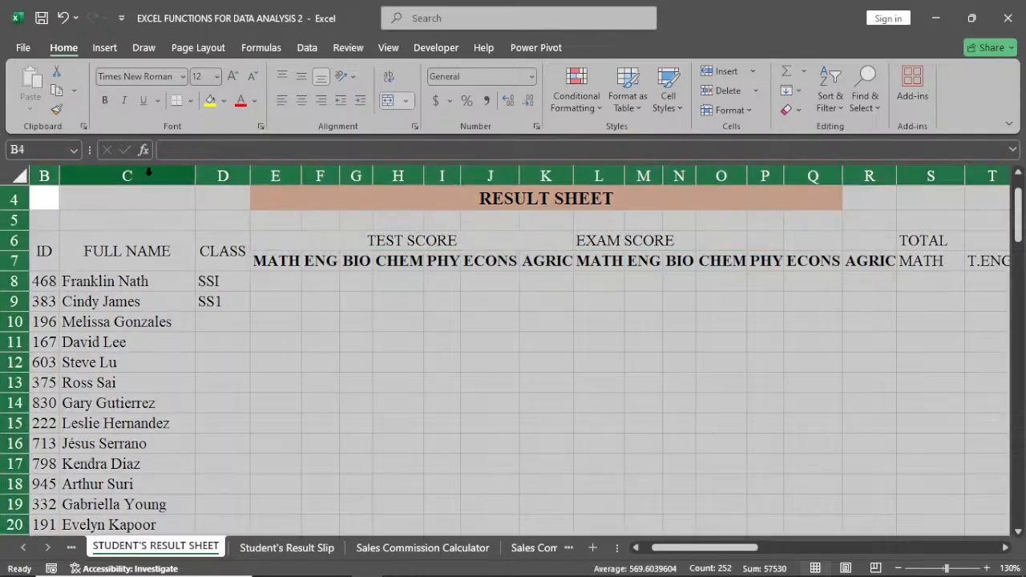
{"action": "double_click", "coordinate": [194, 183]}
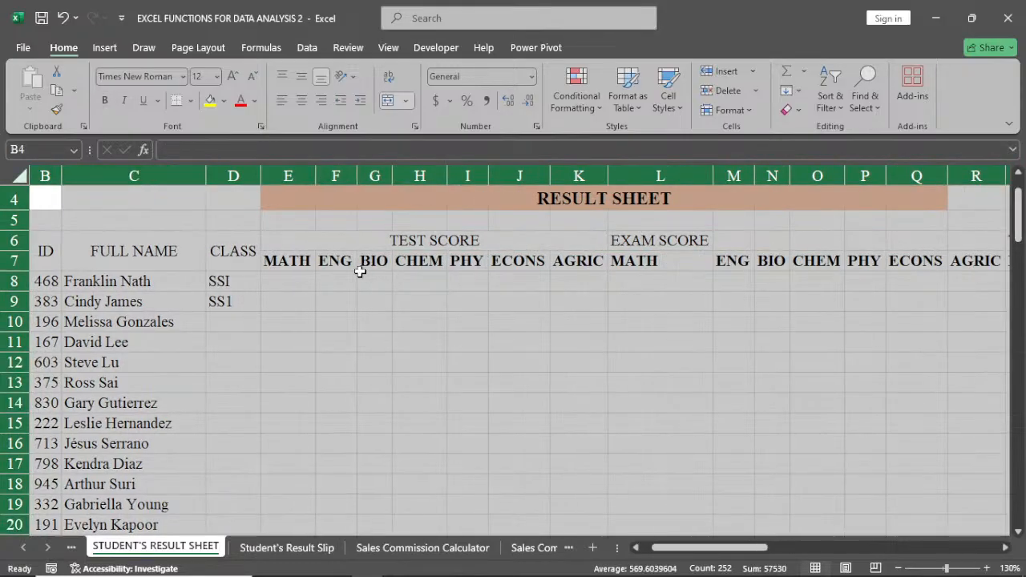
{"action": "left_click", "coordinate": [336, 301]}
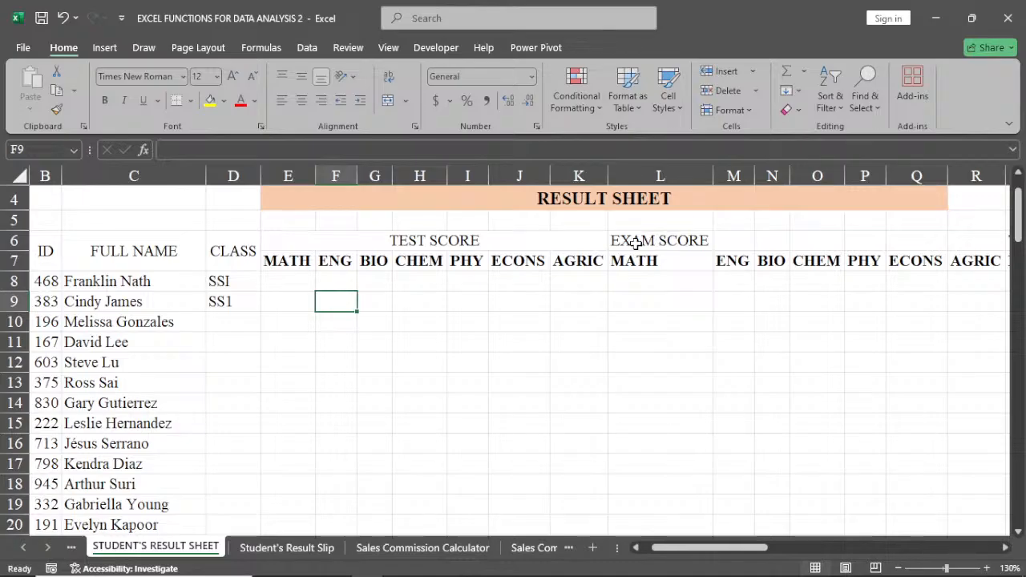
Merge and center the EXAM SCORE heading across L6:R6, and narrow column L to fit its MATH heading.
{"action": "left_click_drag", "start_coordinate": [636, 243], "coordinate": [986, 252]}
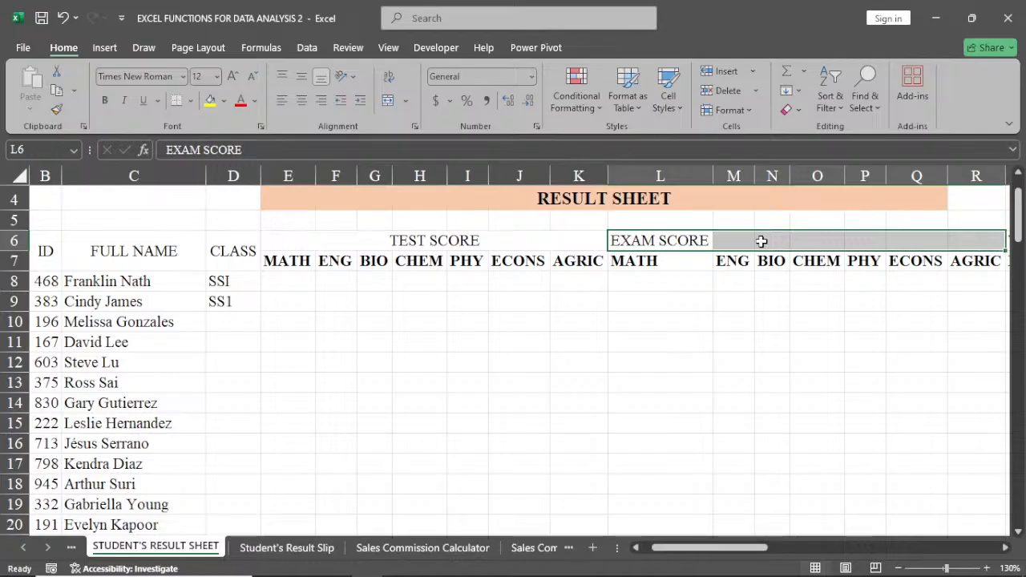
{"action": "left_click", "coordinate": [390, 107]}
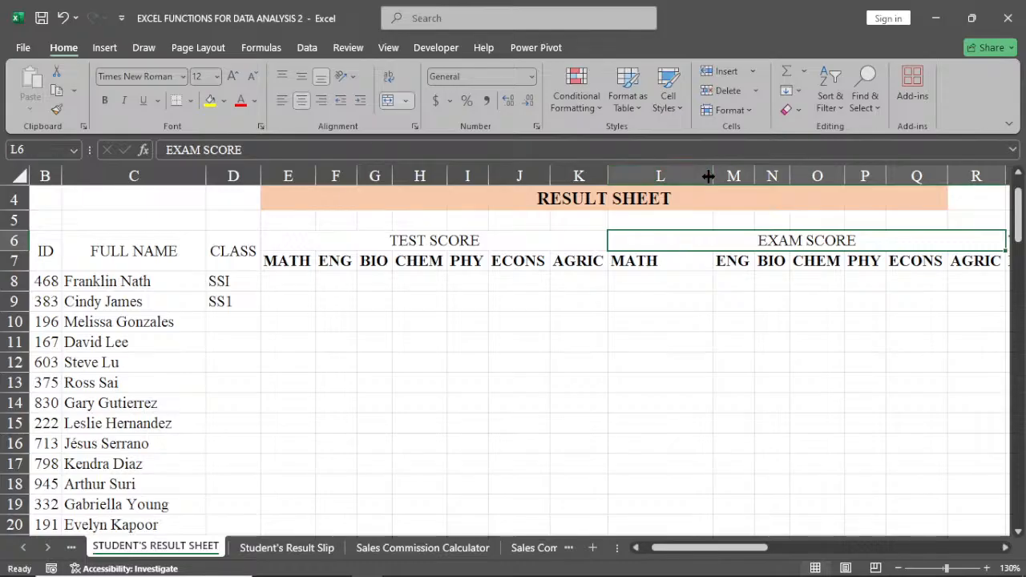
{"action": "left_click_drag", "start_coordinate": [709, 175], "coordinate": [665, 204]}
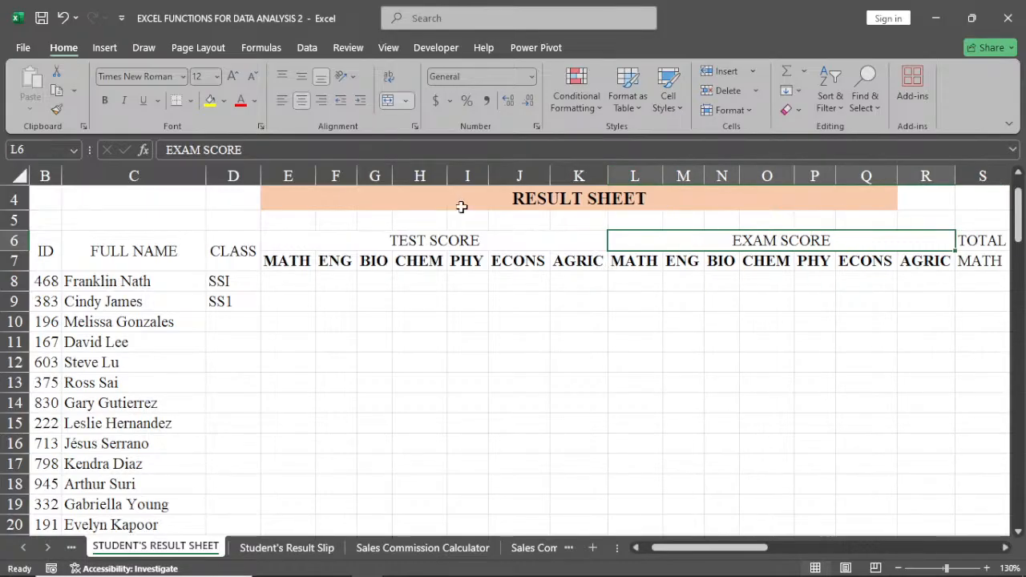
Make the merged TEST SCORE and EXAM SCORE headings in row 6 bold.
{"action": "left_click", "coordinate": [454, 240]}
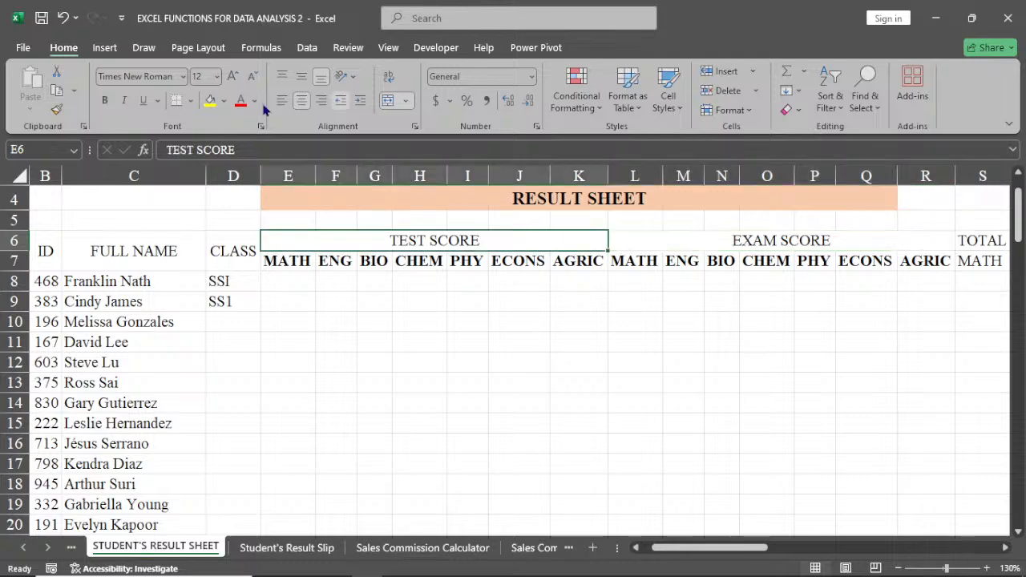
{"action": "left_click", "coordinate": [104, 100]}
{"action": "left_click", "coordinate": [779, 239]}
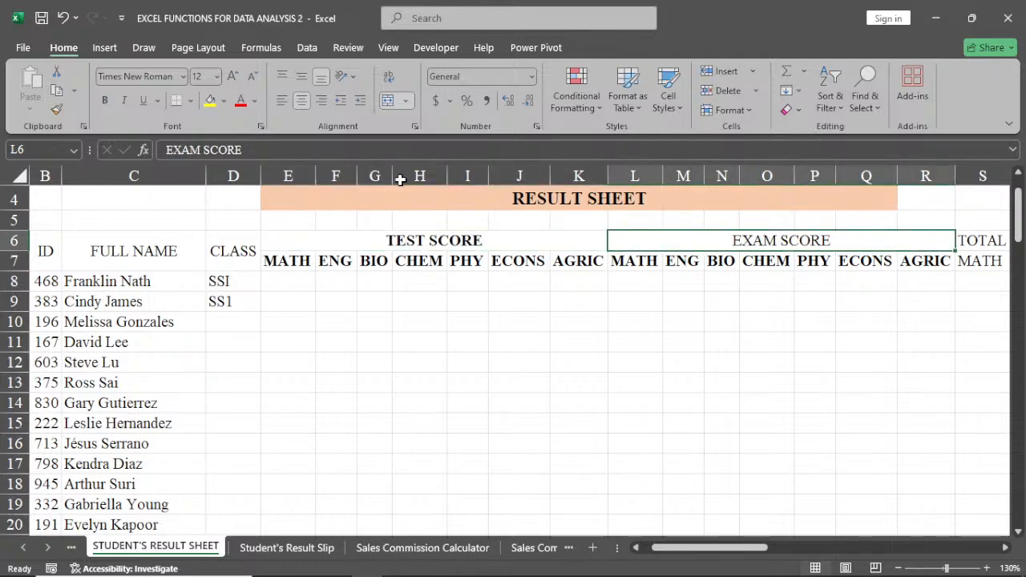
{"action": "key", "text": "ctrl+b"}
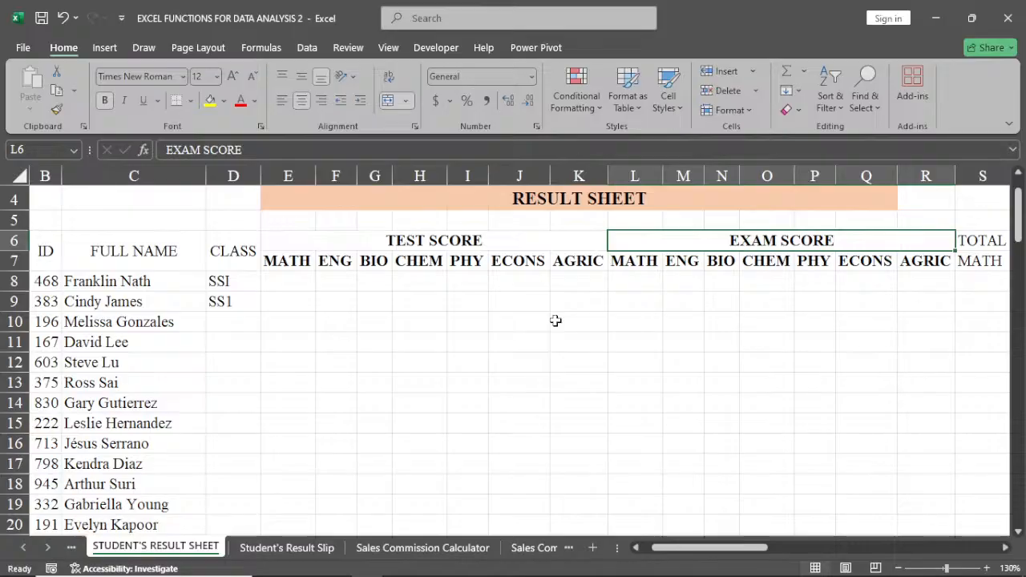
Merge and center the TOTAL heading across S6:Y6 and make it bold.
{"action": "left_click", "coordinate": [1004, 549]}
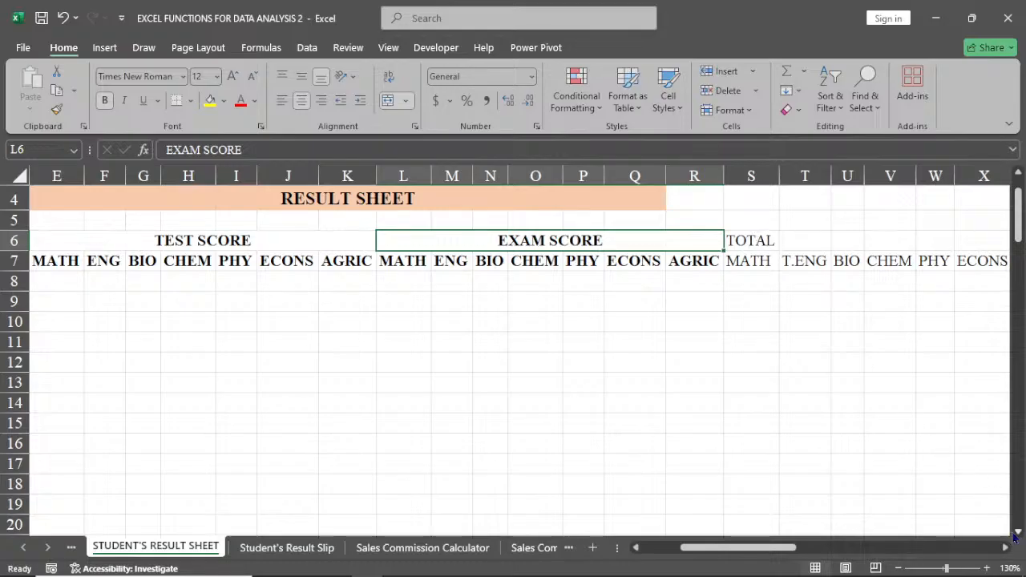
{"action": "left_click", "coordinate": [1006, 549]}
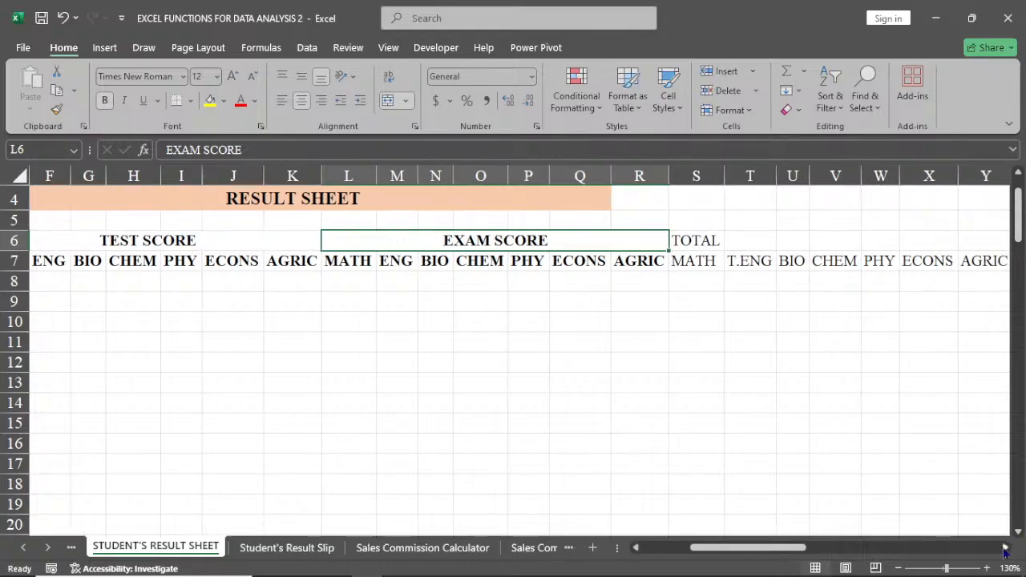
{"action": "left_click", "coordinate": [1005, 548]}
{"action": "left_click_drag", "start_coordinate": [618, 240], "coordinate": [909, 241]}
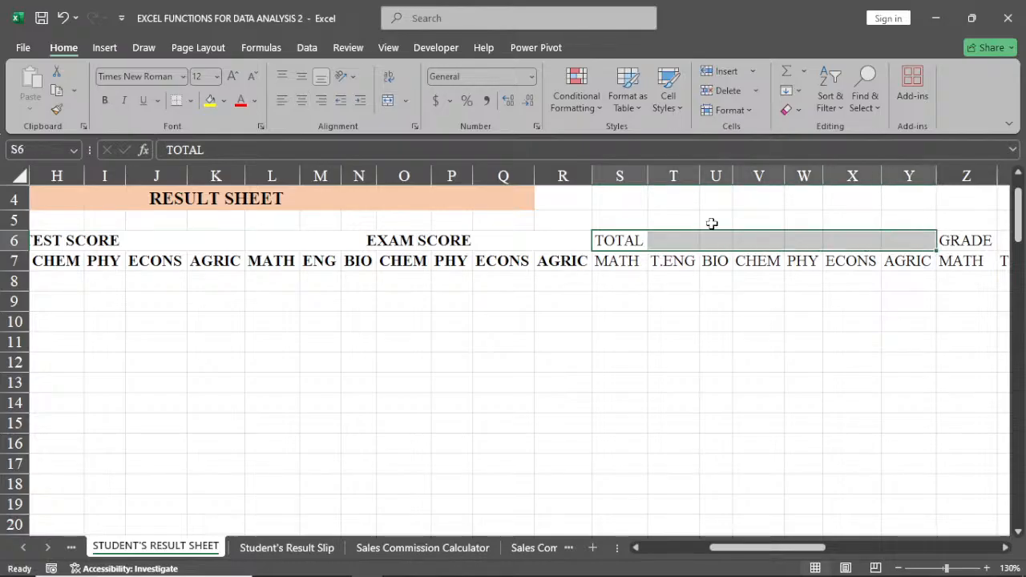
{"action": "left_click", "coordinate": [386, 101]}
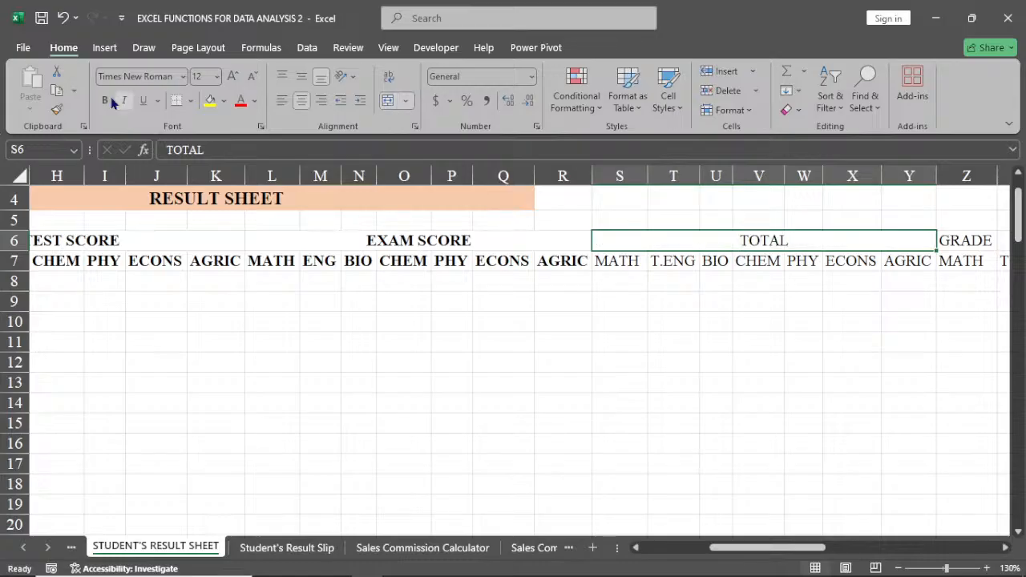
{"action": "left_click", "coordinate": [108, 100]}
Make the subject headings under TOTAL in S7:Y7 bold.
{"action": "left_click", "coordinate": [609, 267]}
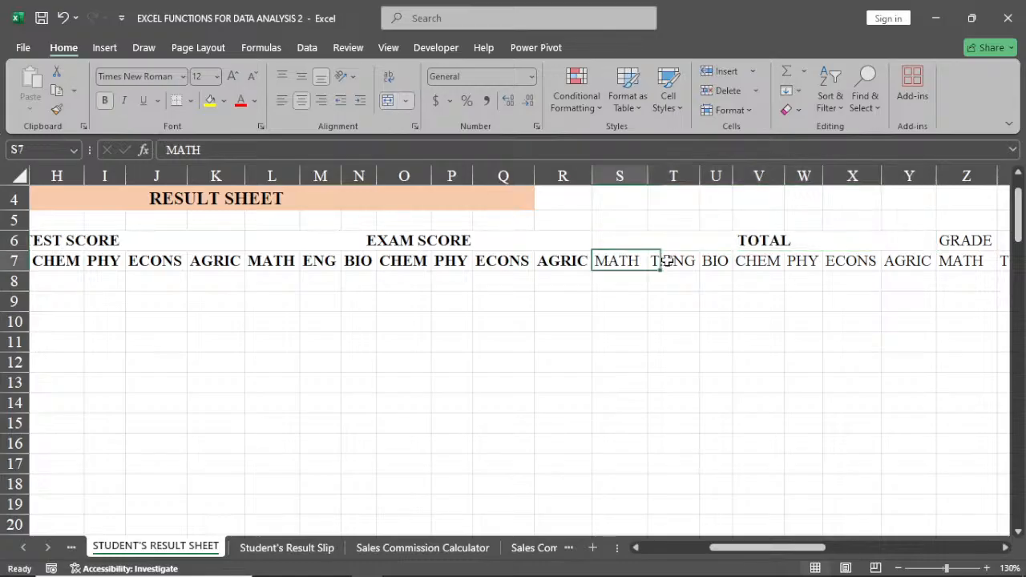
{"action": "left_click_drag", "start_coordinate": [667, 260], "coordinate": [908, 257]}
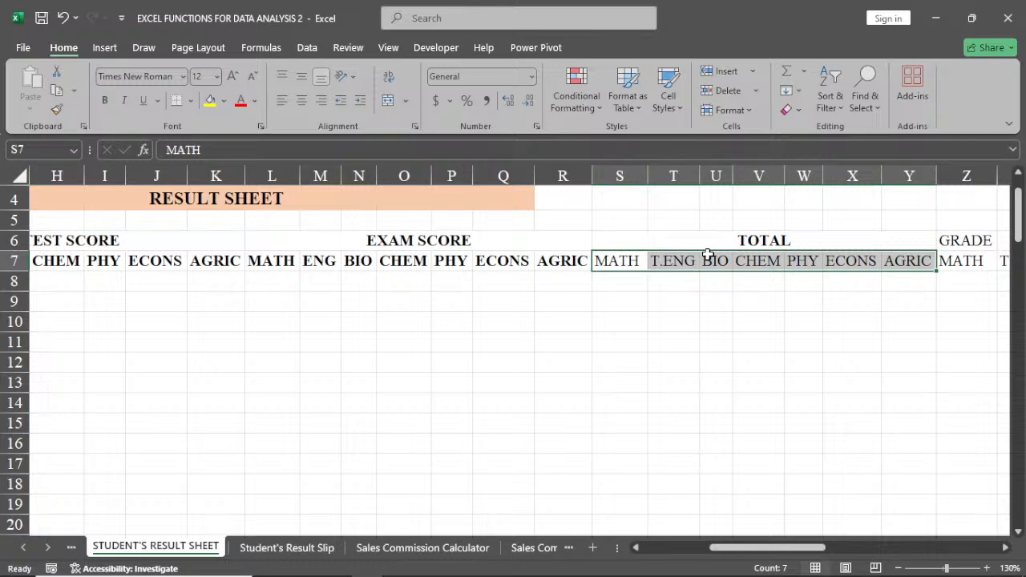
{"action": "key", "text": "ctrl+b"}
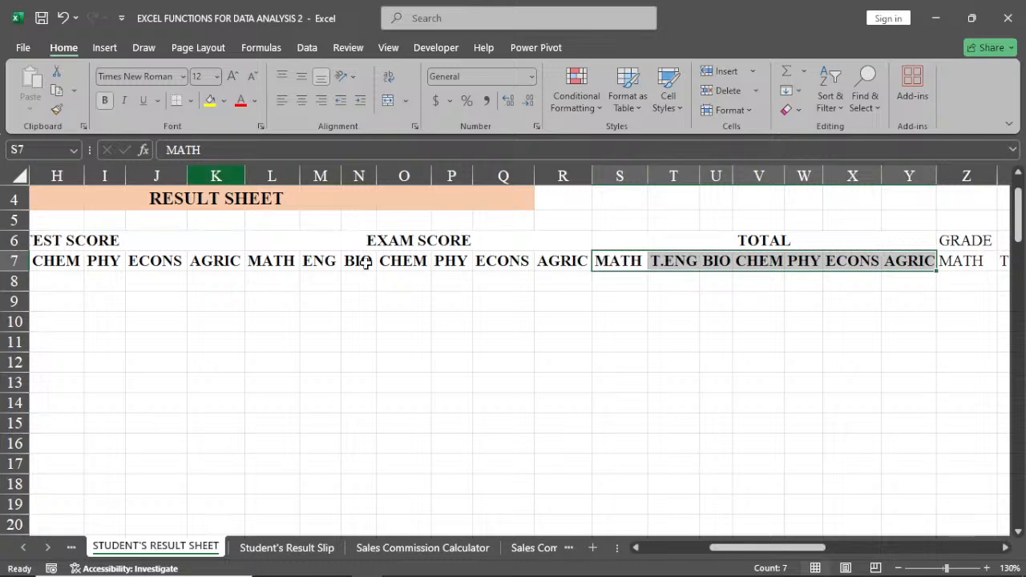
Copy the TOTAL subject headings T7:Y7 and paste them under GRADE starting at Z7.
{"action": "left_click", "coordinate": [962, 241]}
{"action": "left_click_drag", "start_coordinate": [965, 256], "coordinate": [965, 263]}
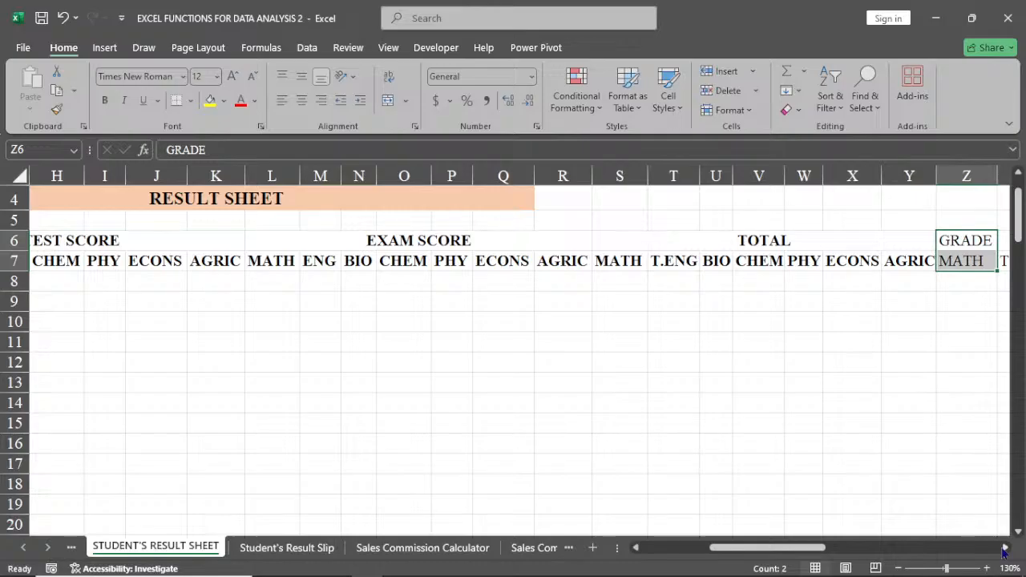
{"action": "left_click", "coordinate": [1005, 548]}
{"action": "left_click", "coordinate": [742, 242]}
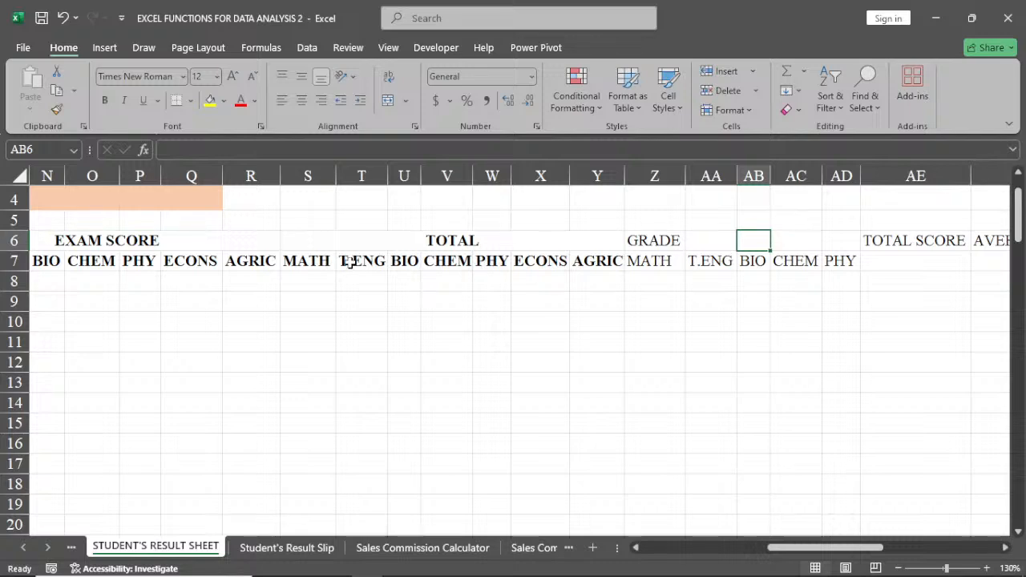
{"action": "left_click_drag", "start_coordinate": [351, 262], "coordinate": [591, 259]}
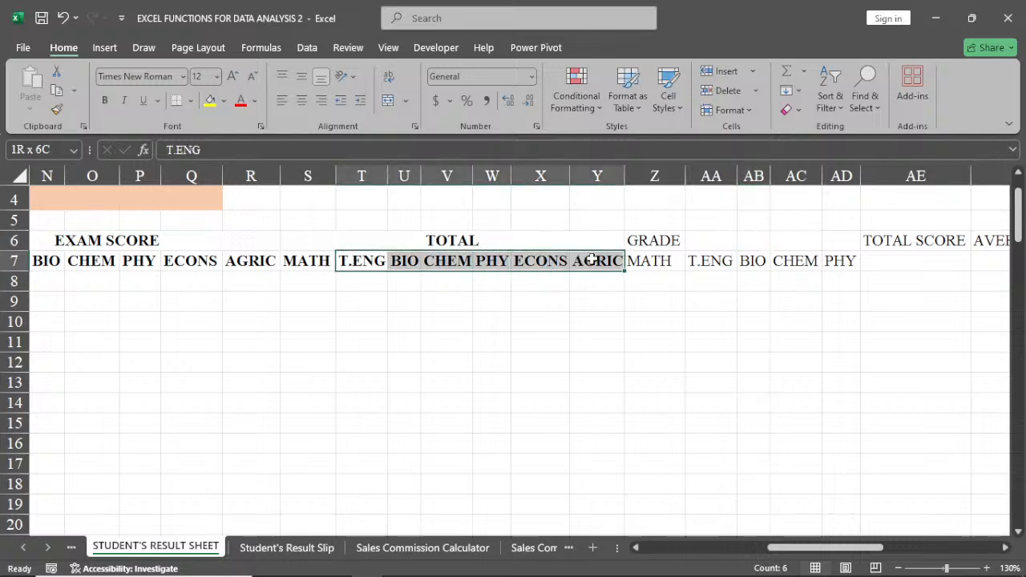
{"action": "right_click", "coordinate": [591, 259]}
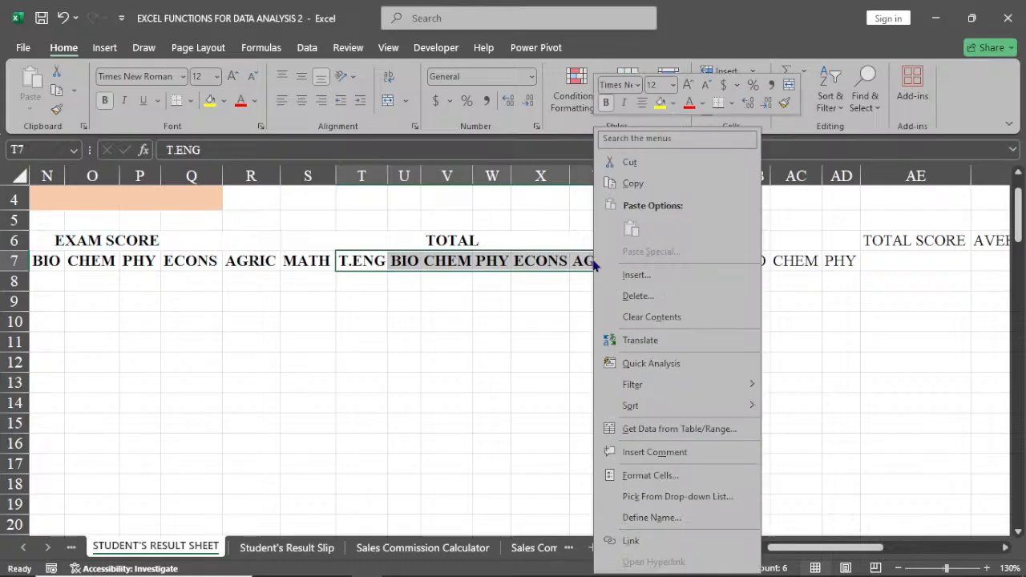
{"action": "left_click", "coordinate": [633, 185]}
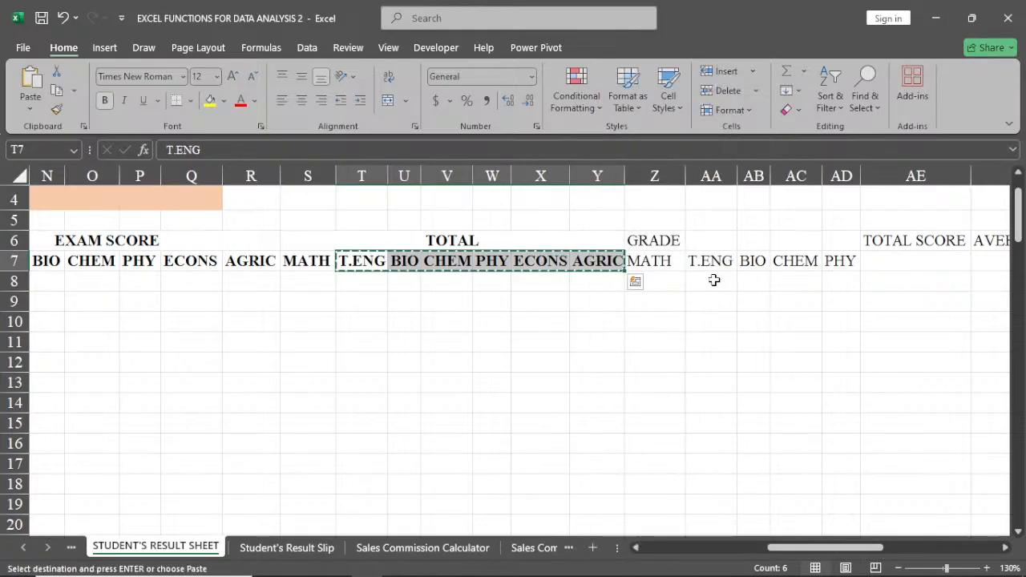
{"action": "right_click", "coordinate": [654, 261]}
{"action": "left_click", "coordinate": [687, 231]}
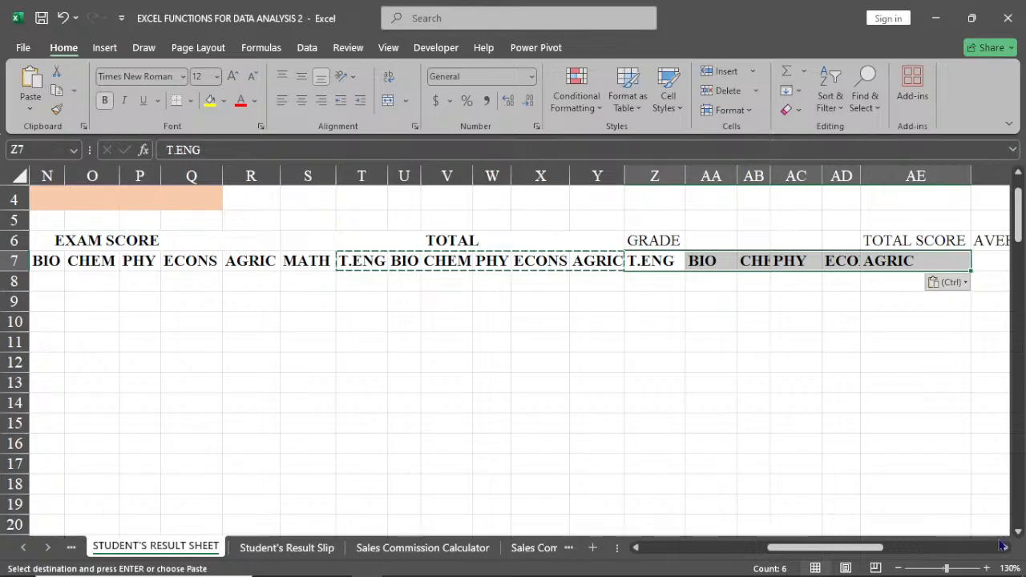
Move the TOTAL SCORE, AVERAGE SCORE, REMARK and POSITION headings one column over to AF6:AI6.
{"action": "scroll", "coordinate": [1000, 546], "scroll_direction": "right", "scroll_amount": 6}
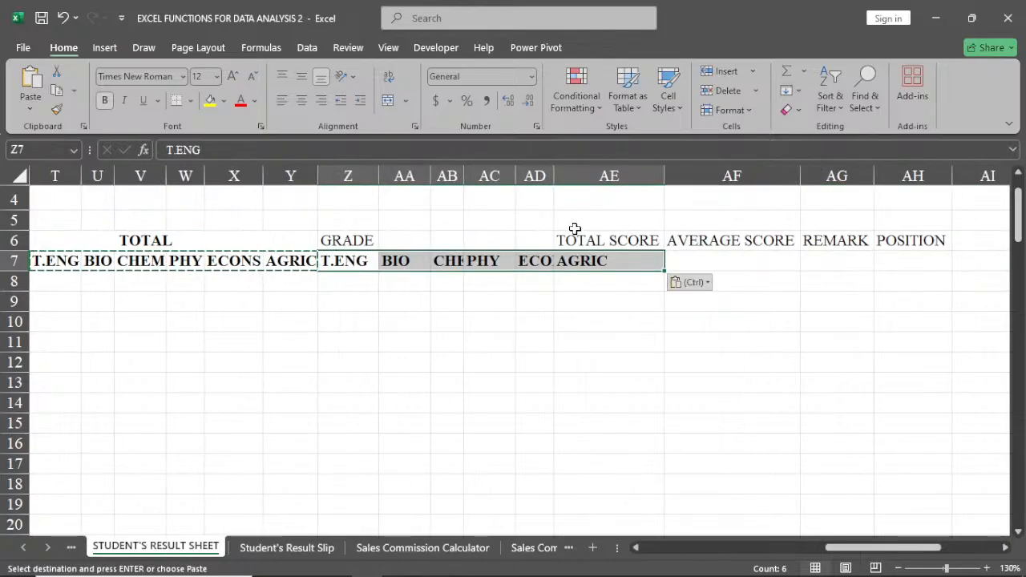
{"action": "left_click_drag", "start_coordinate": [575, 231], "coordinate": [914, 241]}
{"action": "left_click_drag", "start_coordinate": [740, 255], "coordinate": [836, 240]}
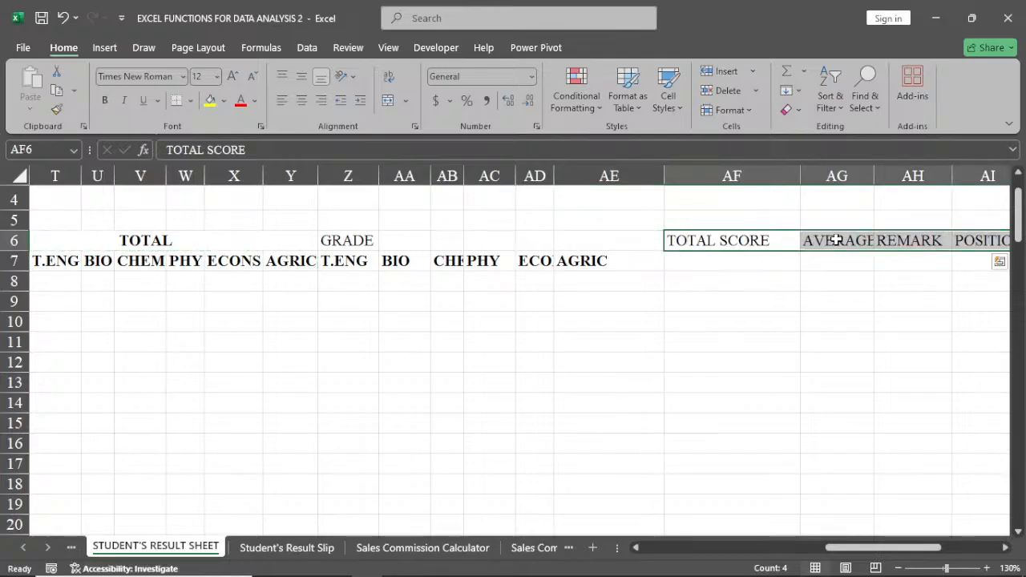
Merge and center the GRADE heading across Z6:AE6, and autofit the widths of columns AA, AB, AD and AE.
{"action": "left_click_drag", "start_coordinate": [357, 241], "coordinate": [591, 240]}
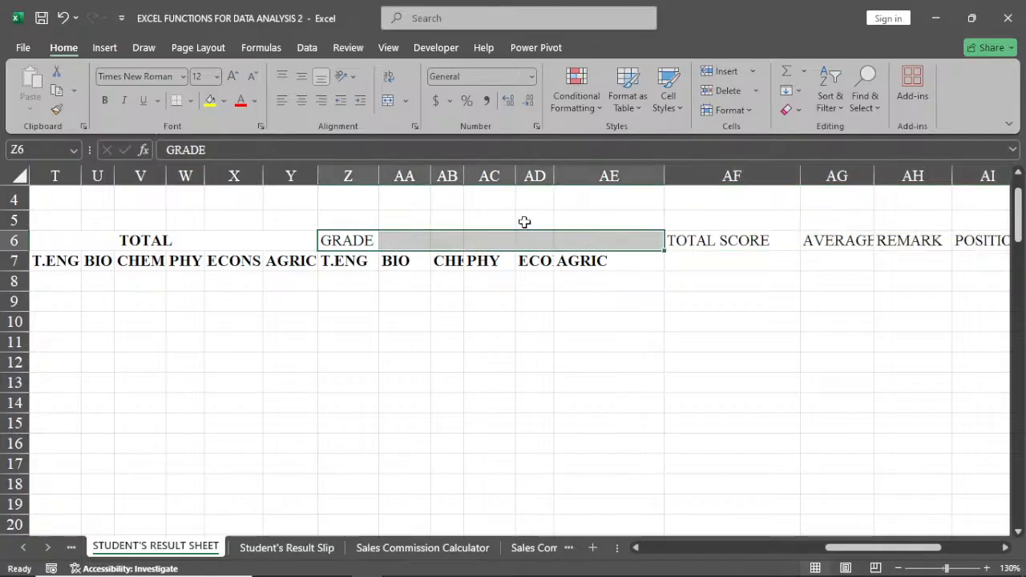
{"action": "left_click", "coordinate": [387, 101]}
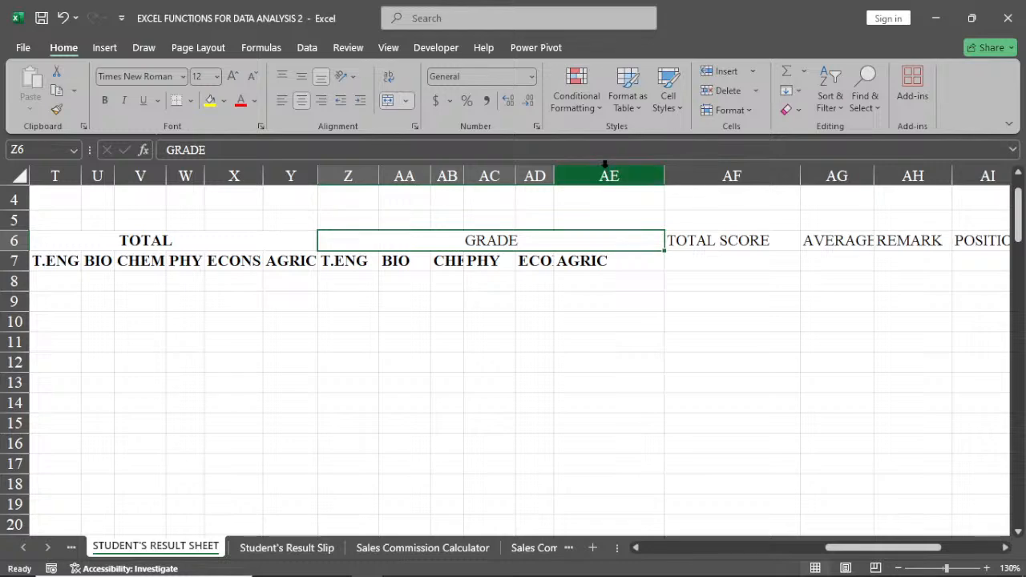
{"action": "double_click", "coordinate": [664, 175]}
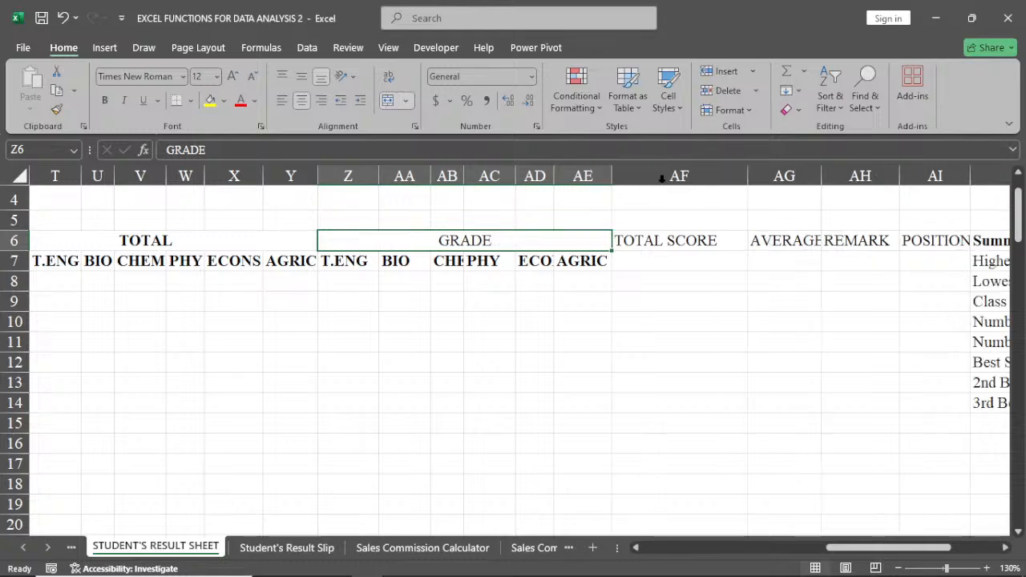
{"action": "double_click", "coordinate": [554, 176]}
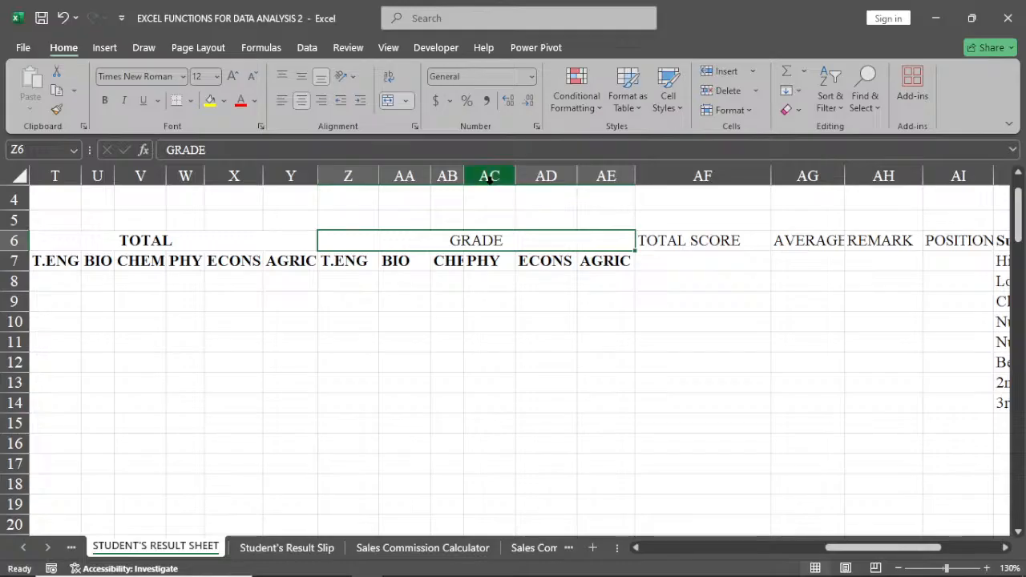
{"action": "double_click", "coordinate": [463, 177]}
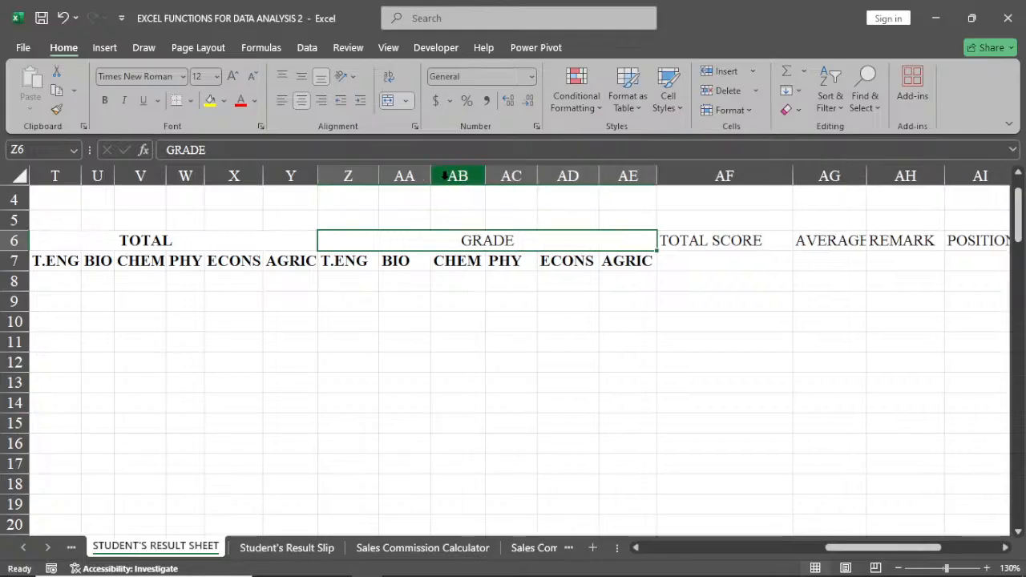
{"action": "double_click", "coordinate": [430, 176]}
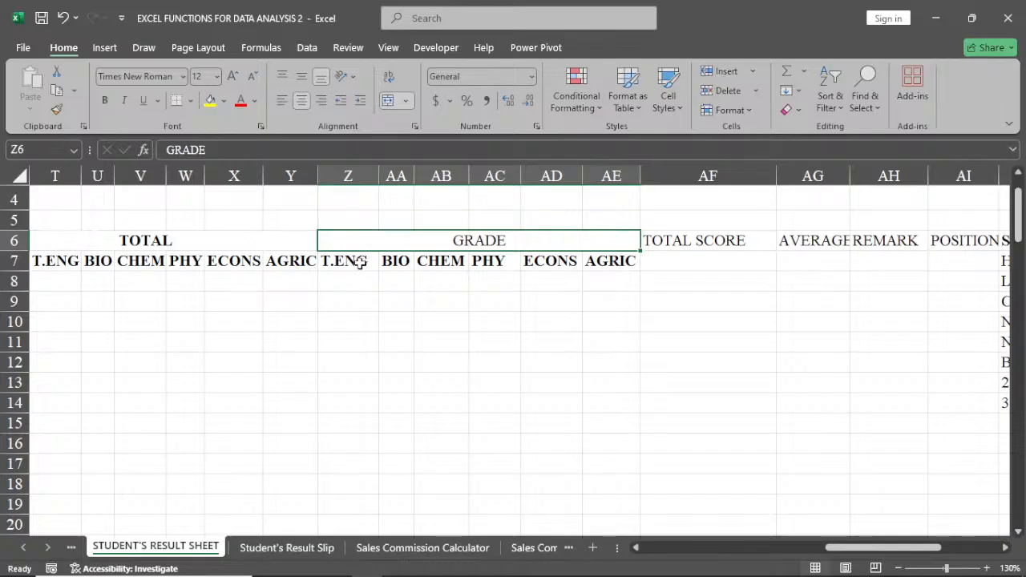
Copy all the TOTAL subject headings from MATH to AGRIC in S7:Y7 and paste them under GRADE starting at Z7.
{"action": "left_click_drag", "start_coordinate": [856, 549], "coordinate": [799, 555]}
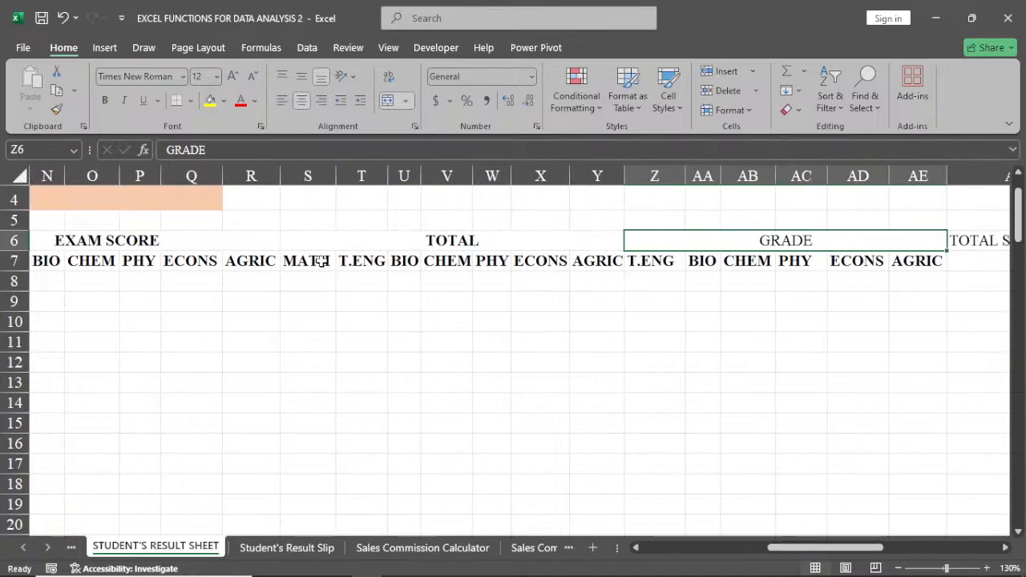
{"action": "left_click_drag", "start_coordinate": [329, 265], "coordinate": [583, 261]}
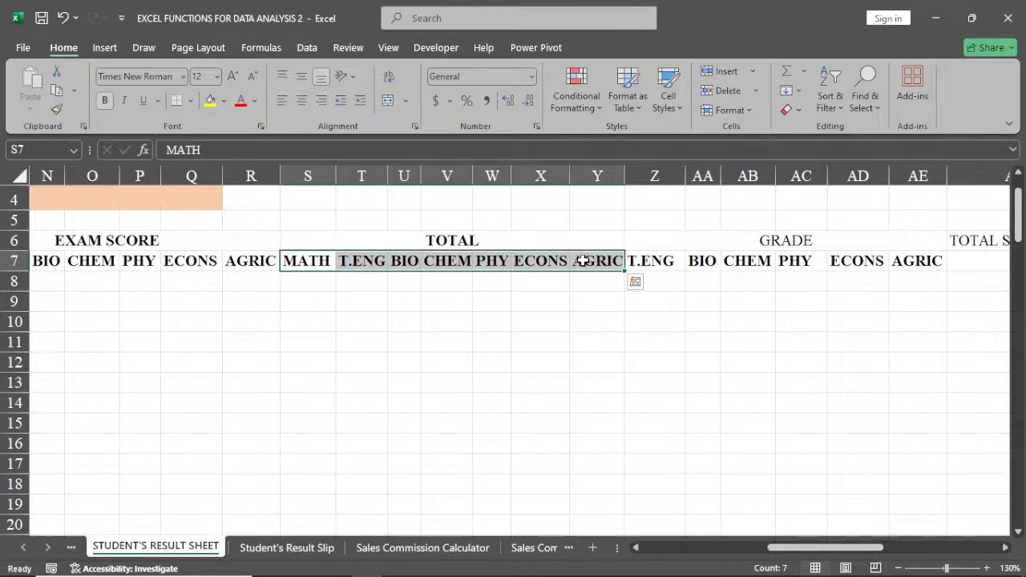
{"action": "key", "text": "ctrl+c"}
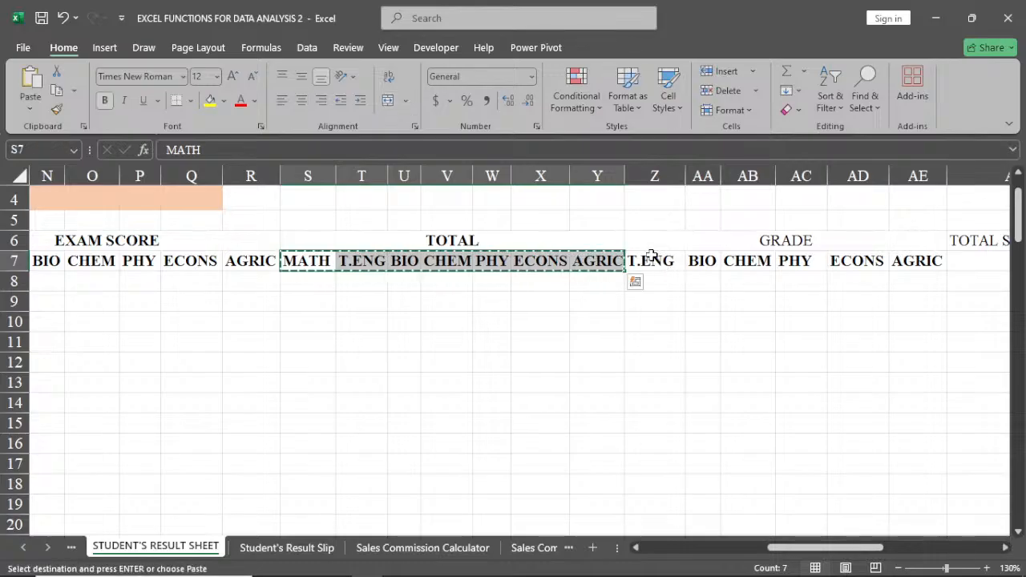
{"action": "right_click", "coordinate": [650, 264]}
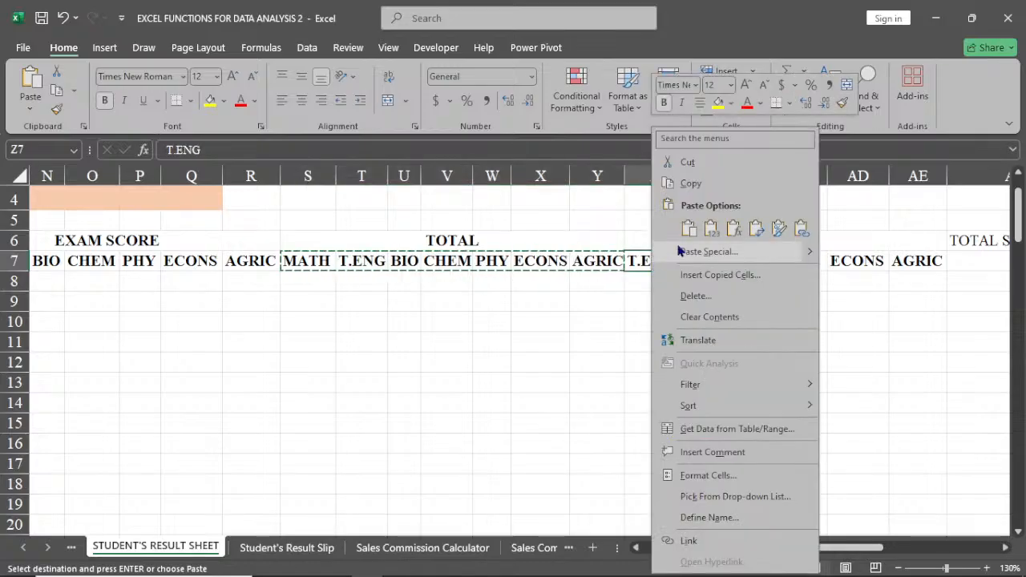
{"action": "left_click", "coordinate": [687, 228]}
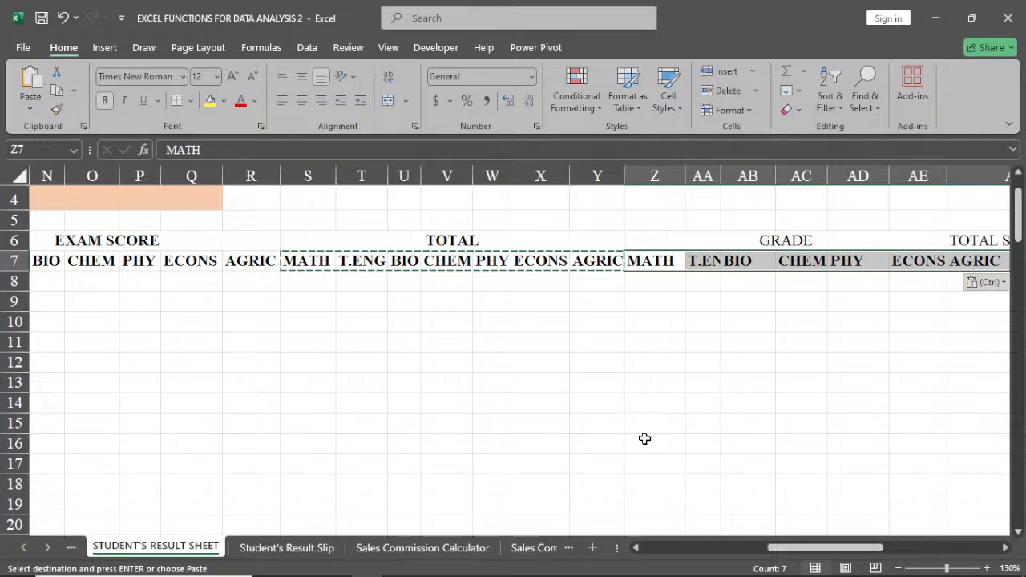
{"action": "key", "text": "Escape"}
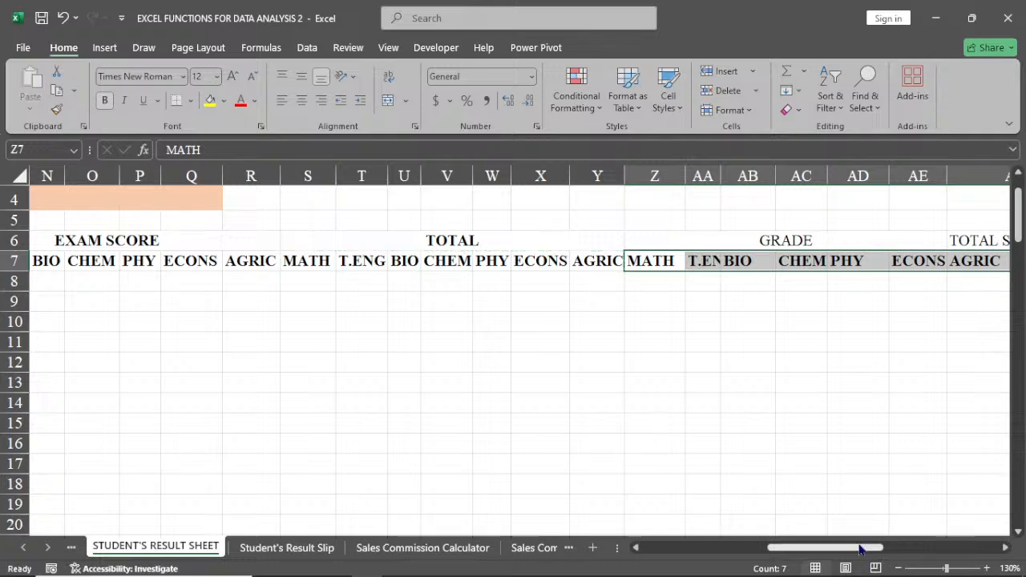
Move the Summary Statistics list from AJ6:AJ14 to column AM, starting at AM6.
{"action": "left_click_drag", "start_coordinate": [859, 548], "coordinate": [980, 550]}
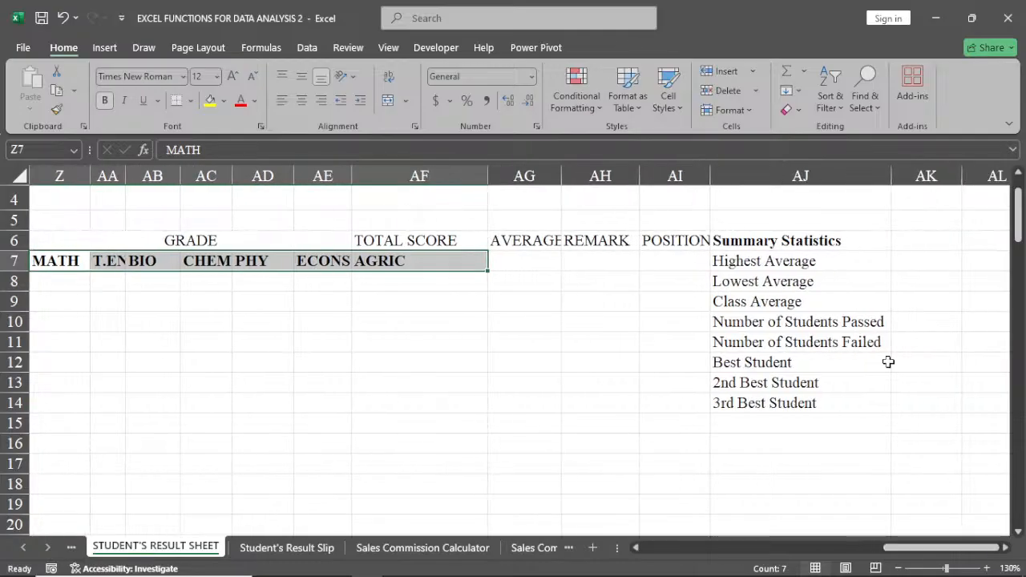
{"action": "left_click_drag", "start_coordinate": [842, 241], "coordinate": [794, 300]}
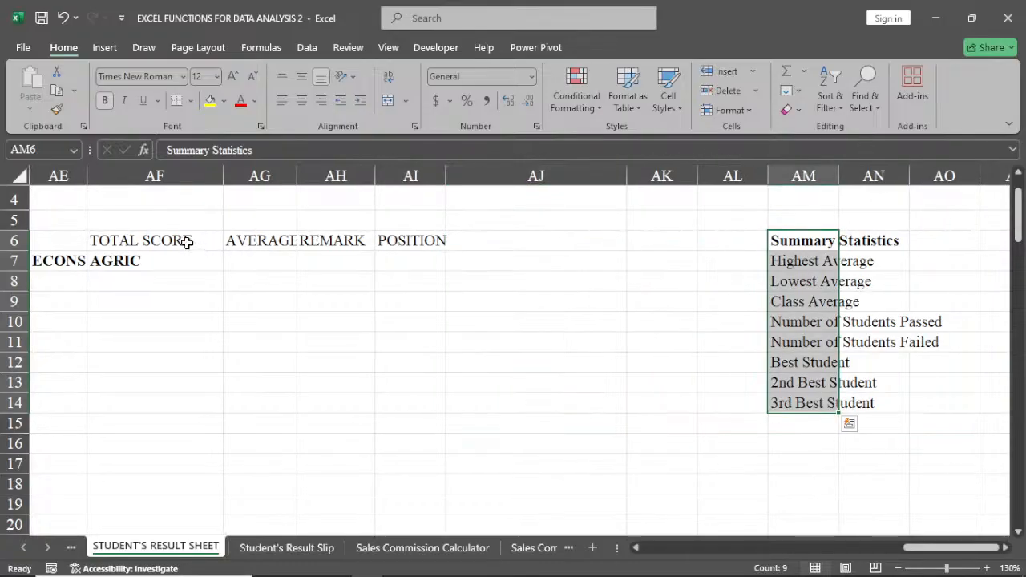
Move the TOTAL SCORE, AVERAGE SCORE, REMARK and POSITION headings to AG6:AJ6, and autofit columns AG and AH.
{"action": "left_click_drag", "start_coordinate": [186, 242], "coordinate": [419, 255]}
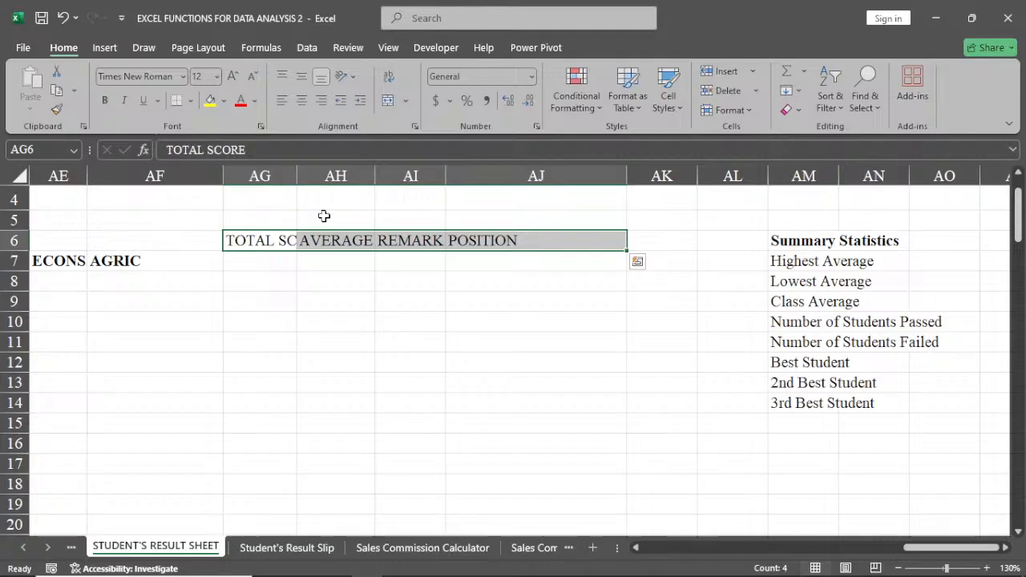
{"action": "double_click", "coordinate": [297, 178]}
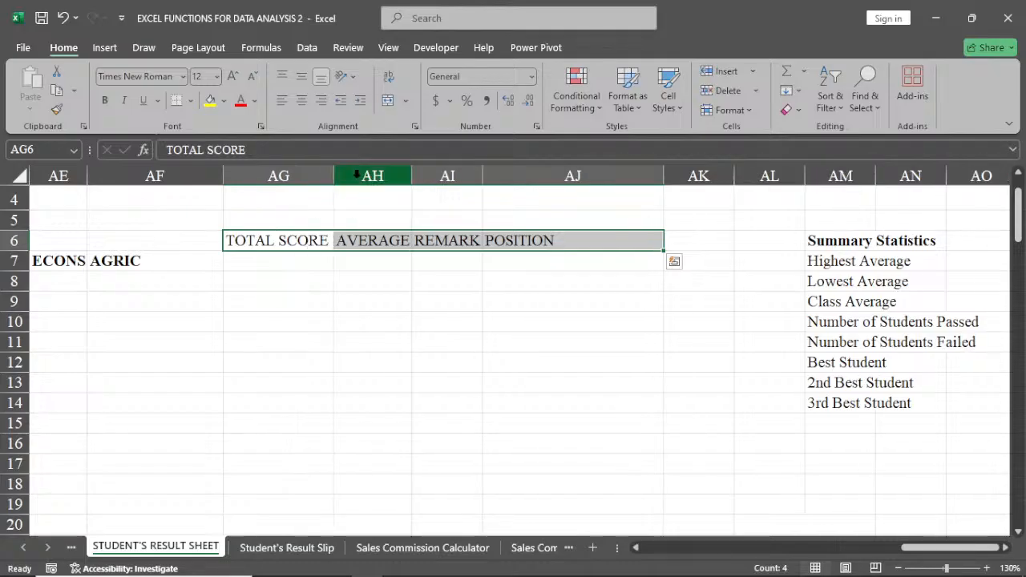
{"action": "double_click", "coordinate": [410, 166]}
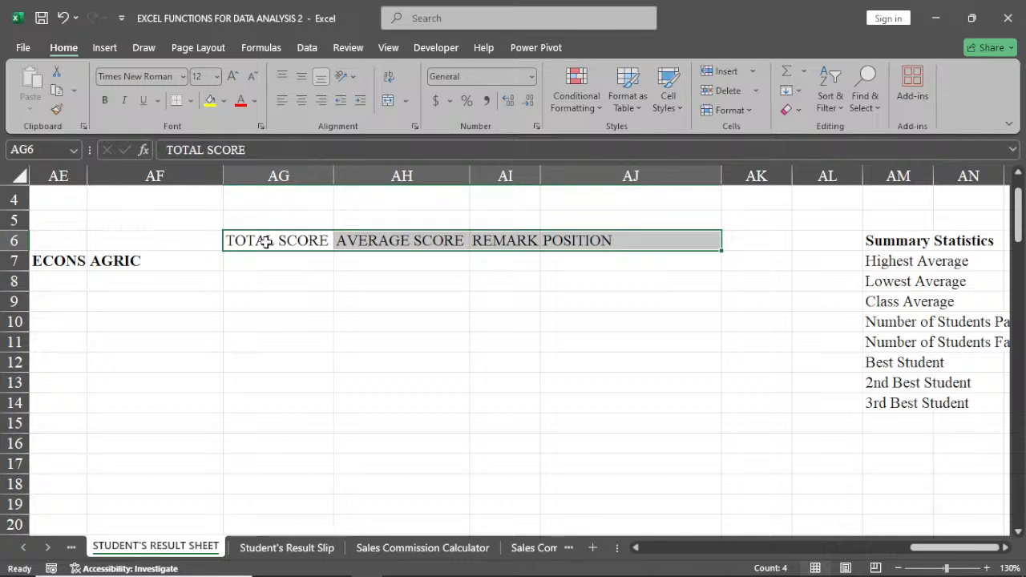
Merge and center the TOTAL SCORE heading across AG6:AG7, break it into two lines, and narrow column AG to fit.
{"action": "left_click_drag", "start_coordinate": [266, 240], "coordinate": [270, 252]}
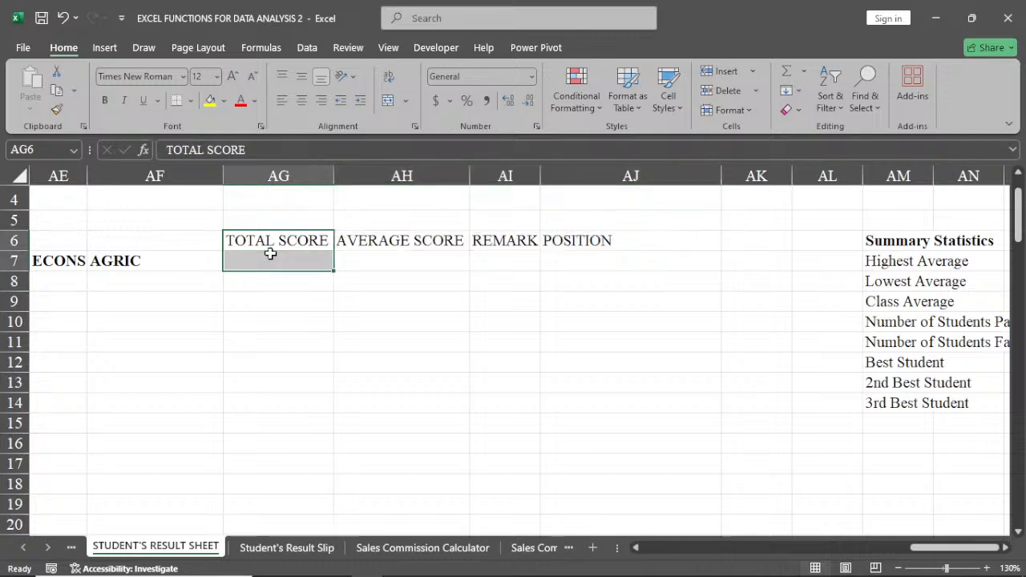
{"action": "left_click", "coordinate": [298, 176]}
{"action": "left_click", "coordinate": [388, 100]}
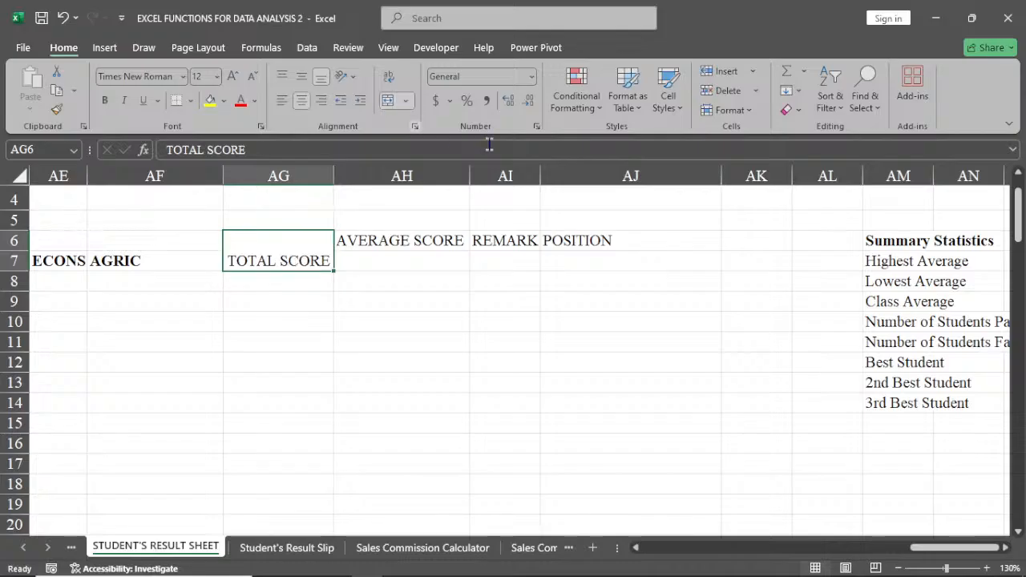
{"action": "double_click", "coordinate": [284, 248]}
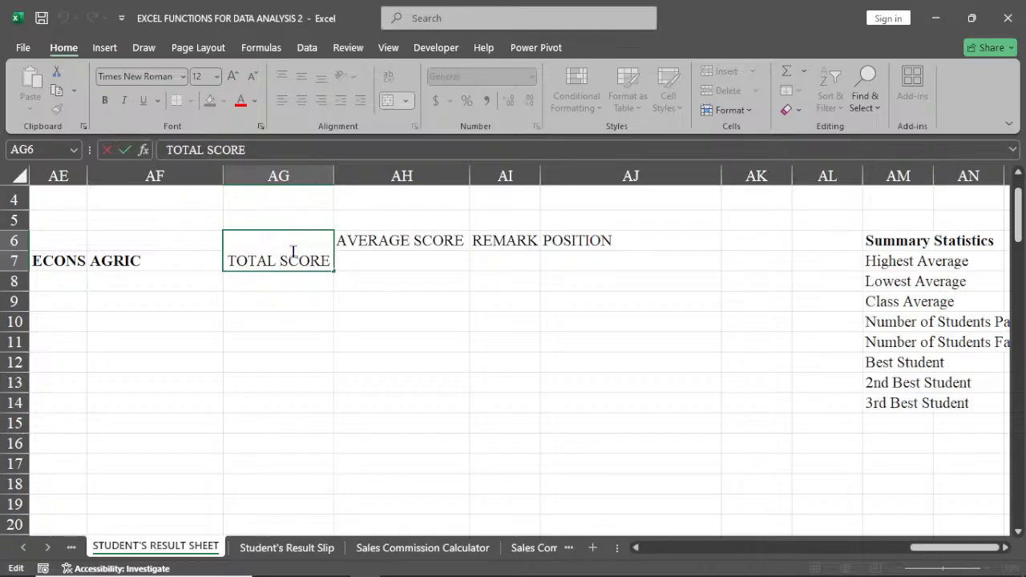
{"action": "key", "text": "alt+Return"}
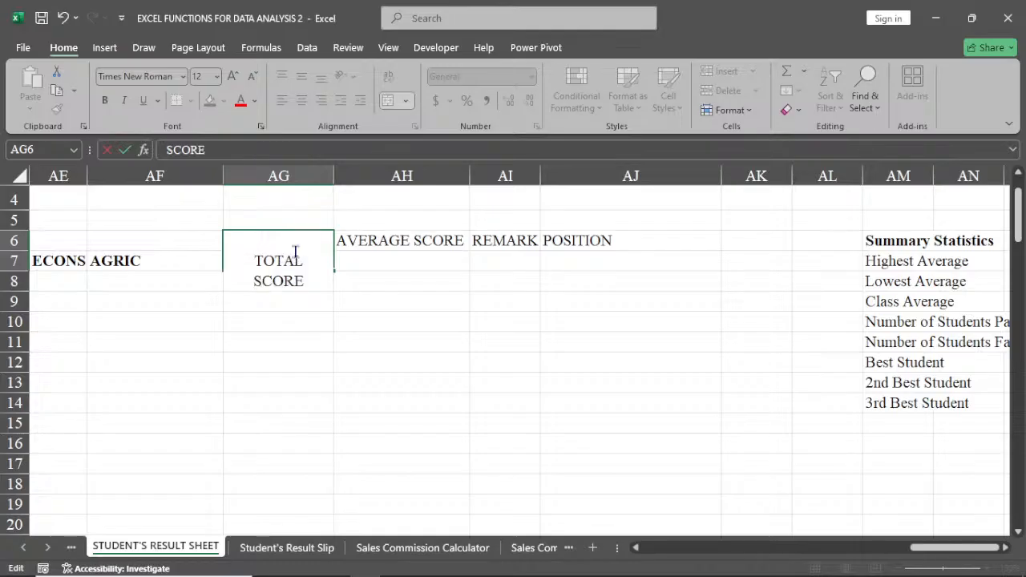
{"action": "left_click", "coordinate": [337, 287]}
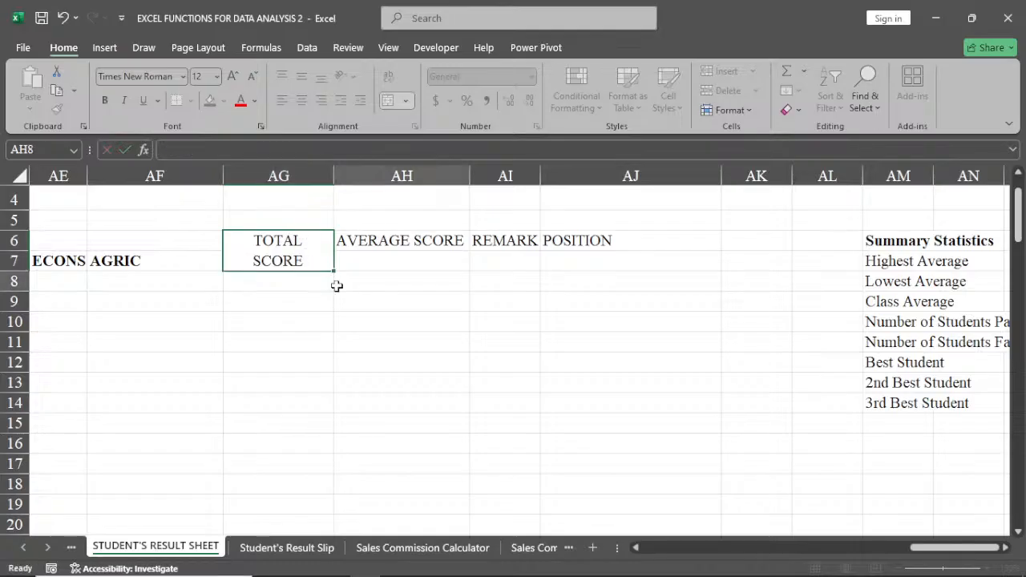
{"action": "left_click", "coordinate": [323, 255]}
{"action": "left_click_drag", "start_coordinate": [333, 181], "coordinate": [281, 181]}
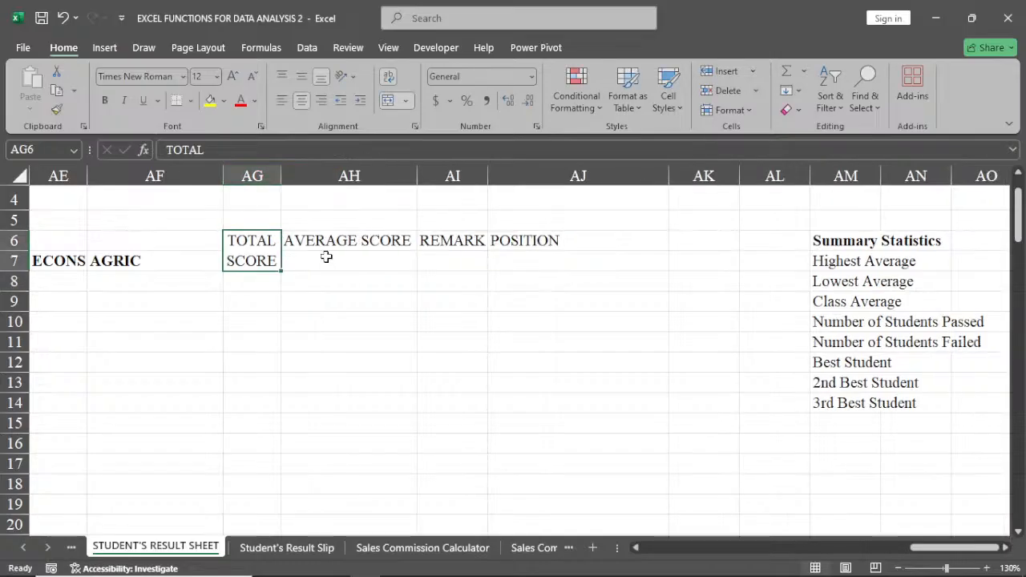
Merge and center the AVERAGE SCORE heading across AH6:AH7, break it into two lines, and narrow column AH to fit.
{"action": "left_click_drag", "start_coordinate": [327, 245], "coordinate": [315, 265]}
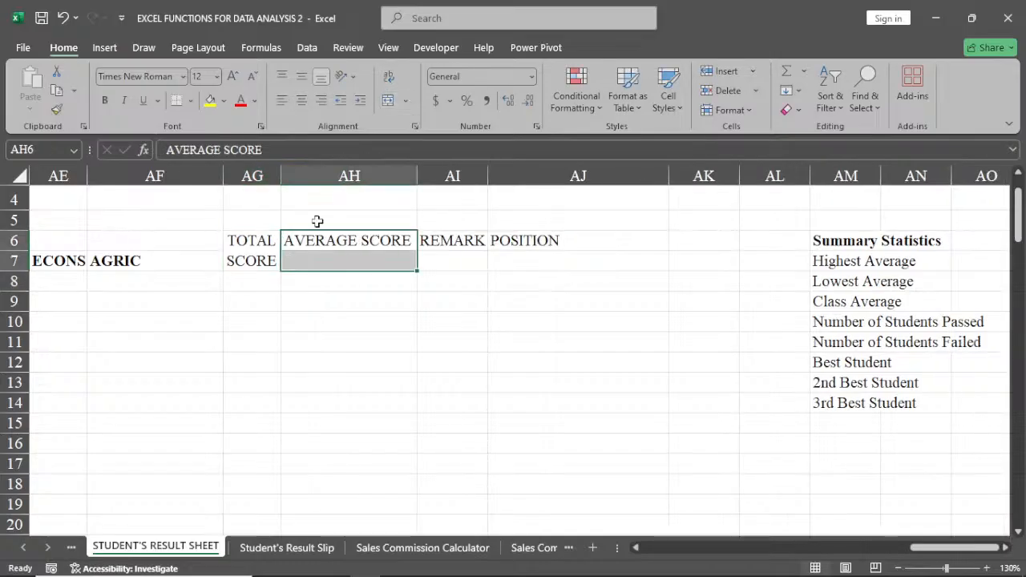
{"action": "left_click", "coordinate": [388, 101]}
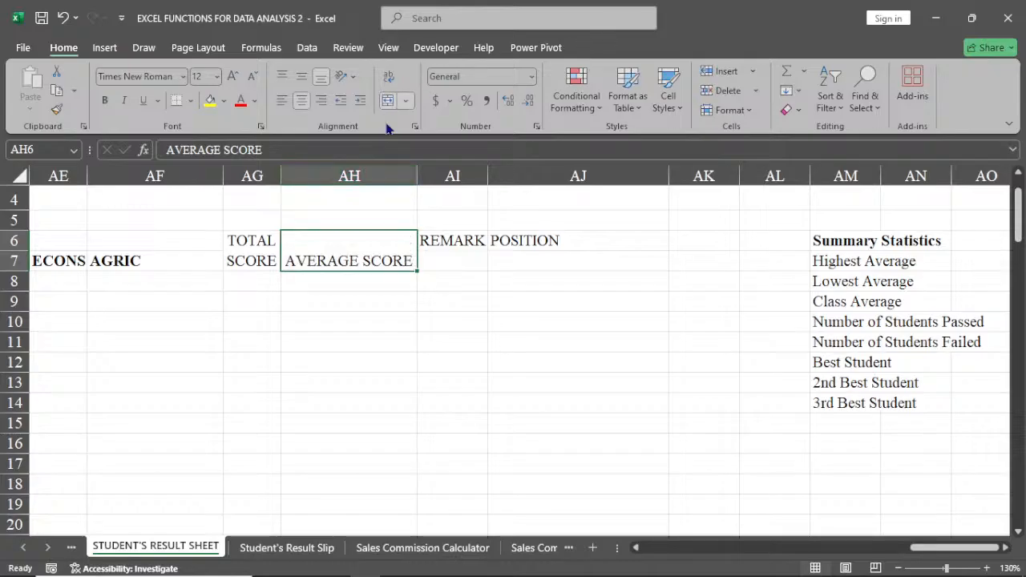
{"action": "double_click", "coordinate": [365, 260]}
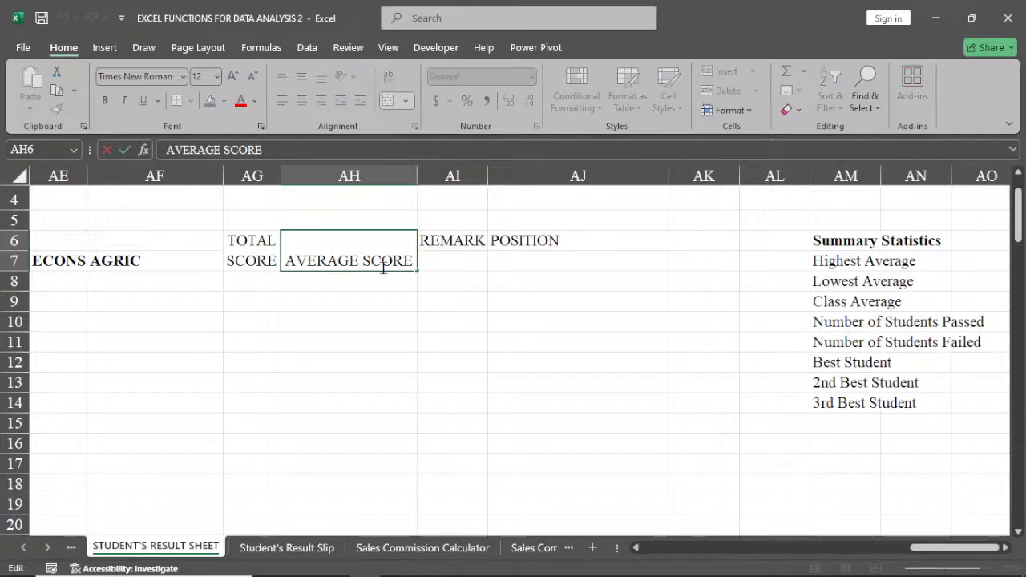
{"action": "key", "text": "alt+Return"}
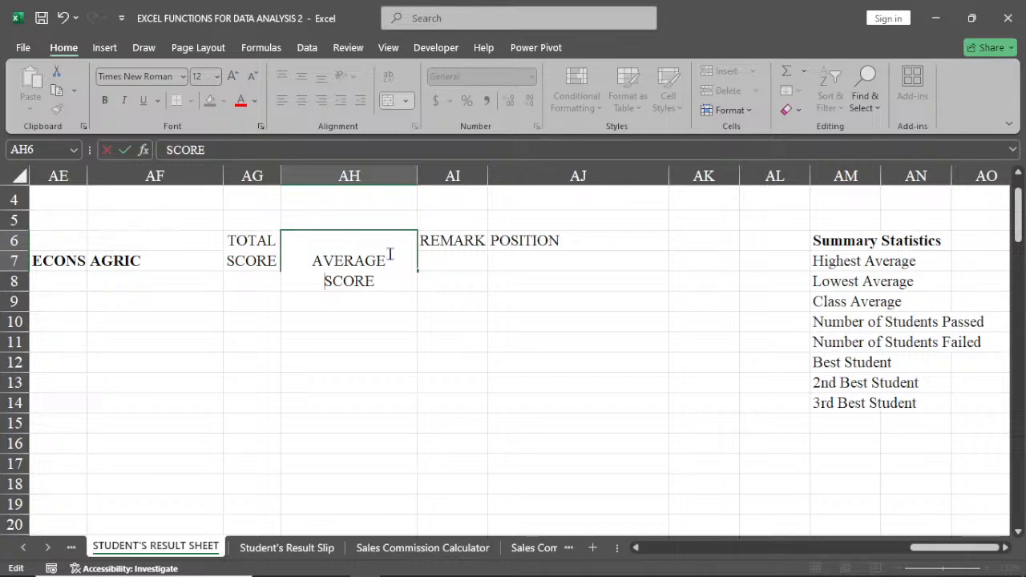
{"action": "key", "text": "Return"}
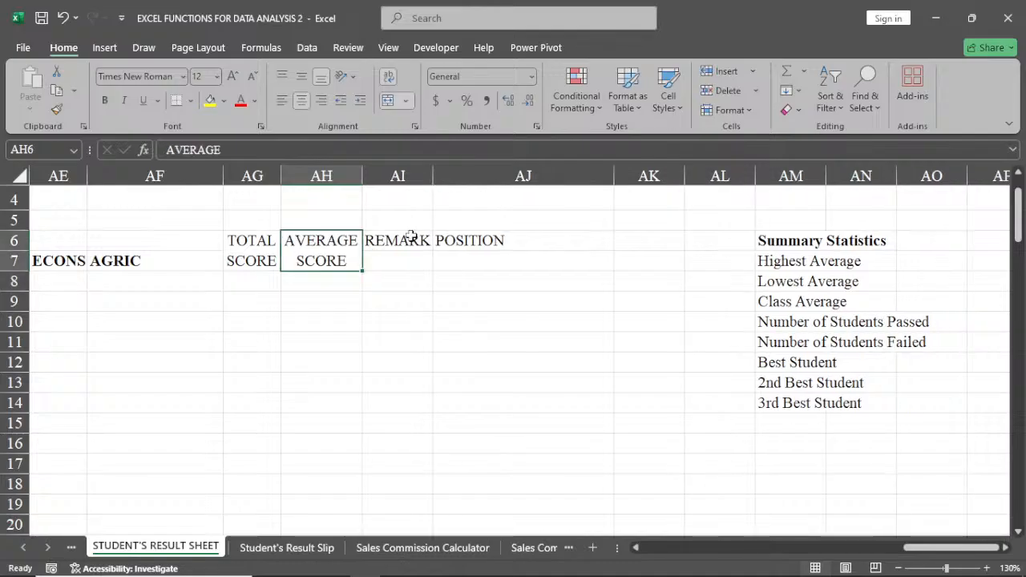
Merge and center the REMARK heading across AI6:AI7 and change its text to REMARKS.
{"action": "left_click_drag", "start_coordinate": [412, 239], "coordinate": [409, 260]}
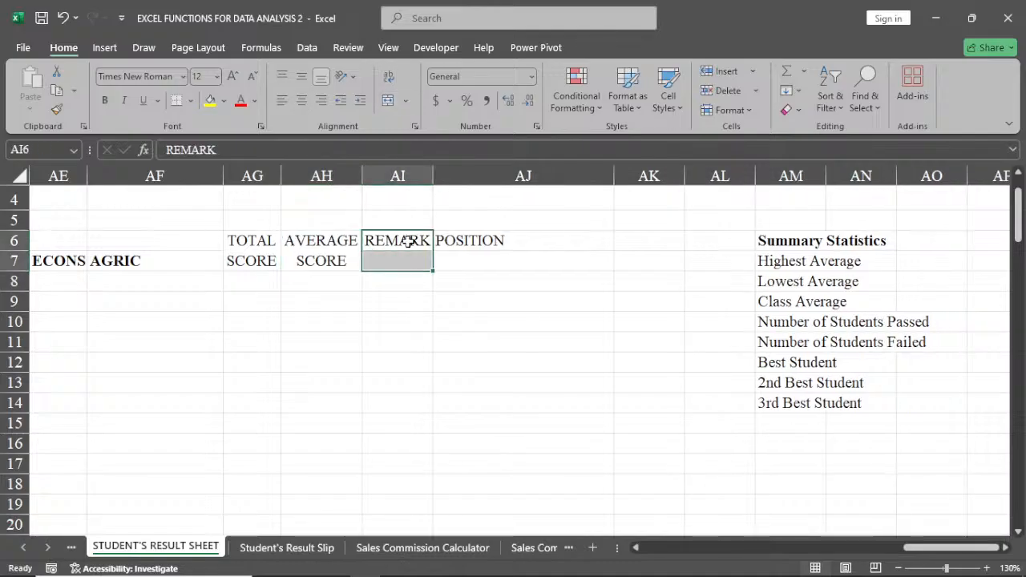
{"action": "left_click", "coordinate": [405, 100]}
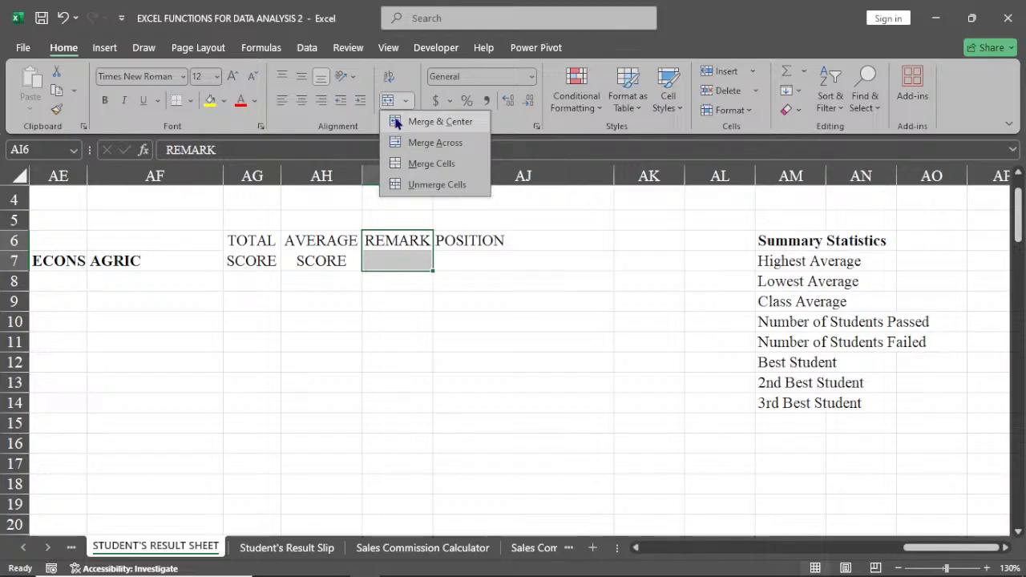
{"action": "left_click", "coordinate": [401, 118]}
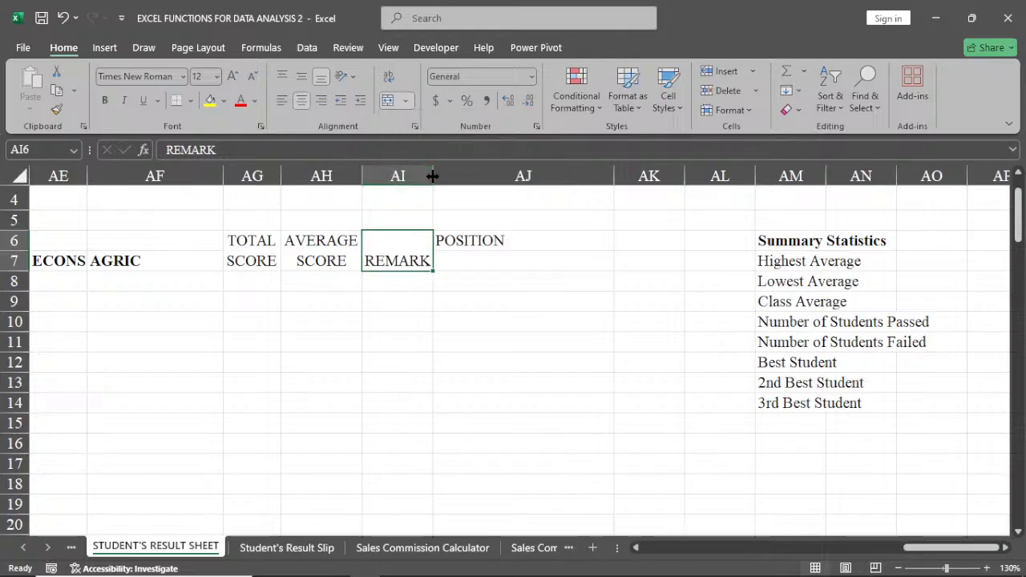
{"action": "left_click_drag", "start_coordinate": [432, 176], "coordinate": [436, 177]}
{"action": "double_click", "coordinate": [429, 257]}
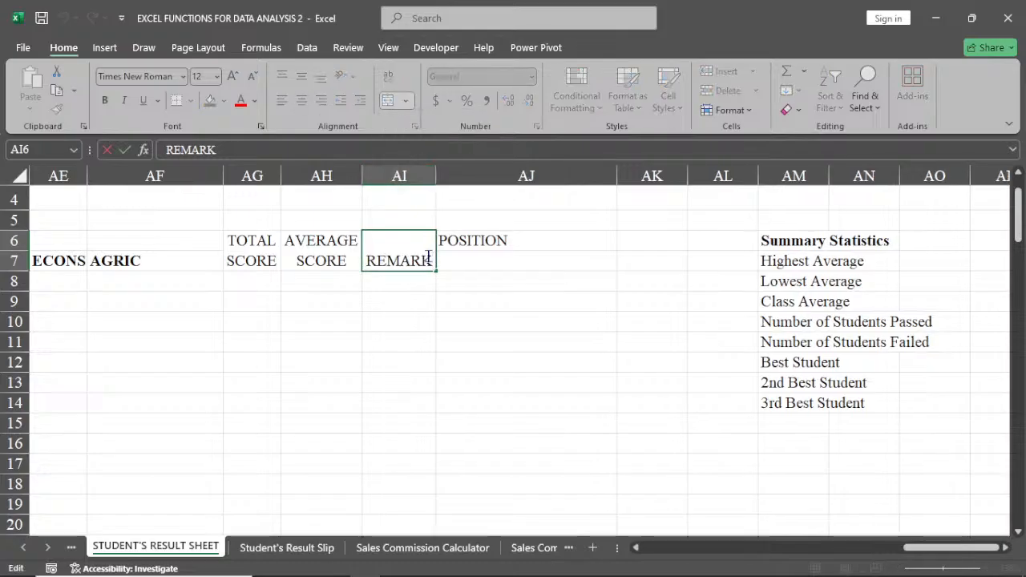
{"action": "type", "text": "S"}
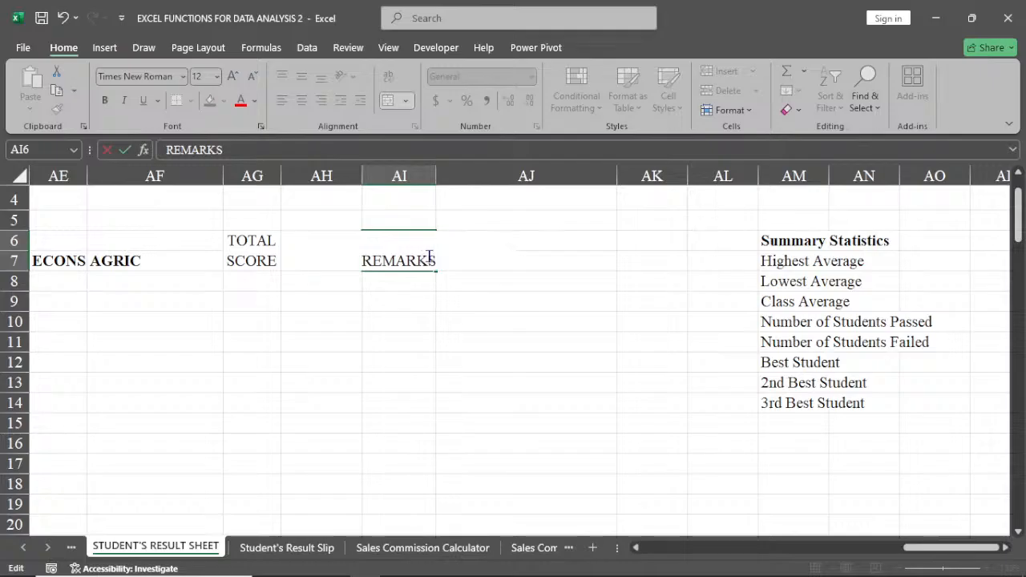
{"action": "left_click", "coordinate": [413, 362]}
Widen column AI slightly to fit the REMARKS heading and align that heading vertically to the middle.
{"action": "left_click", "coordinate": [433, 167]}
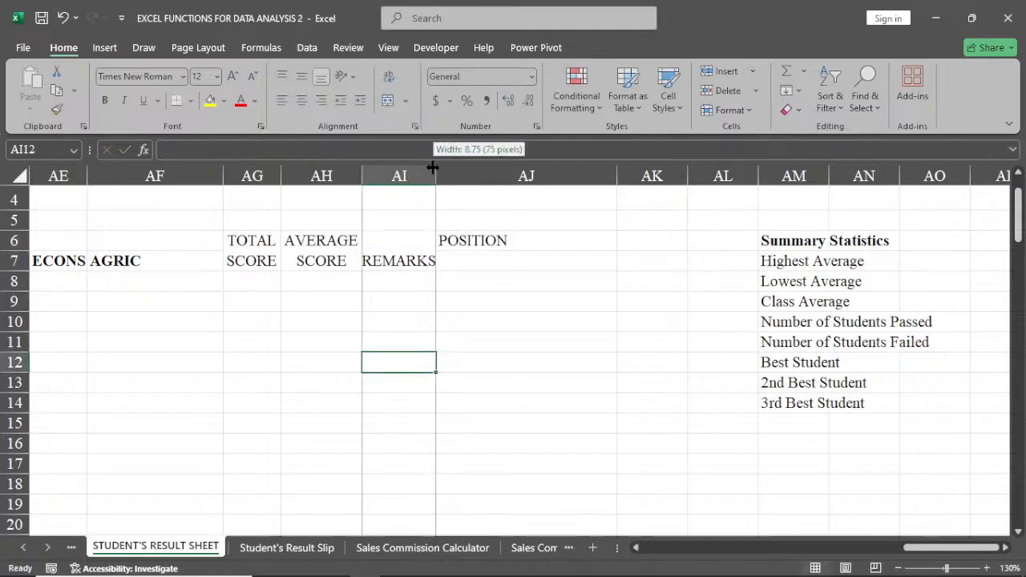
{"action": "left_click_drag", "start_coordinate": [433, 164], "coordinate": [440, 166]}
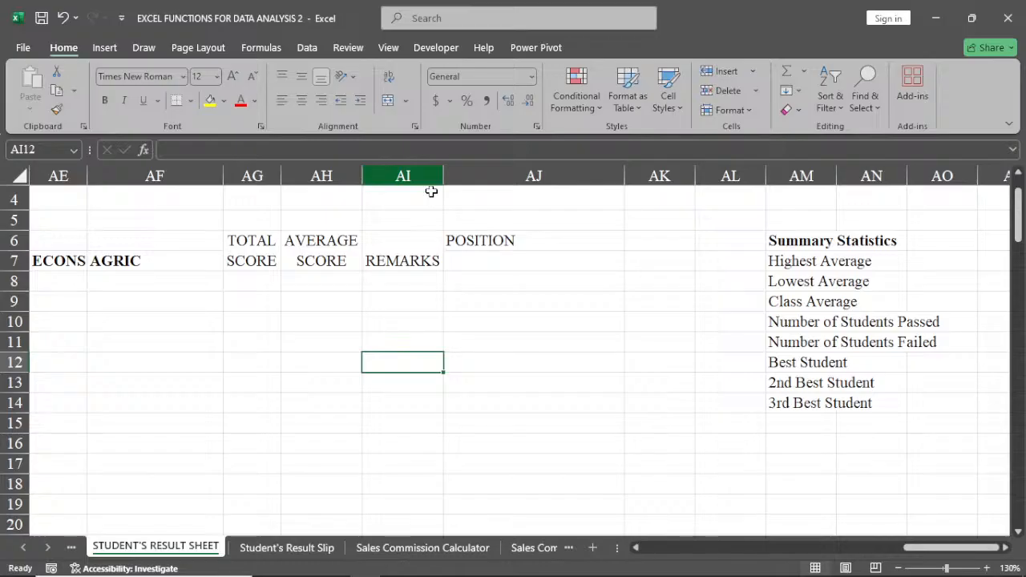
{"action": "left_click", "coordinate": [402, 255]}
{"action": "left_click", "coordinate": [301, 76]}
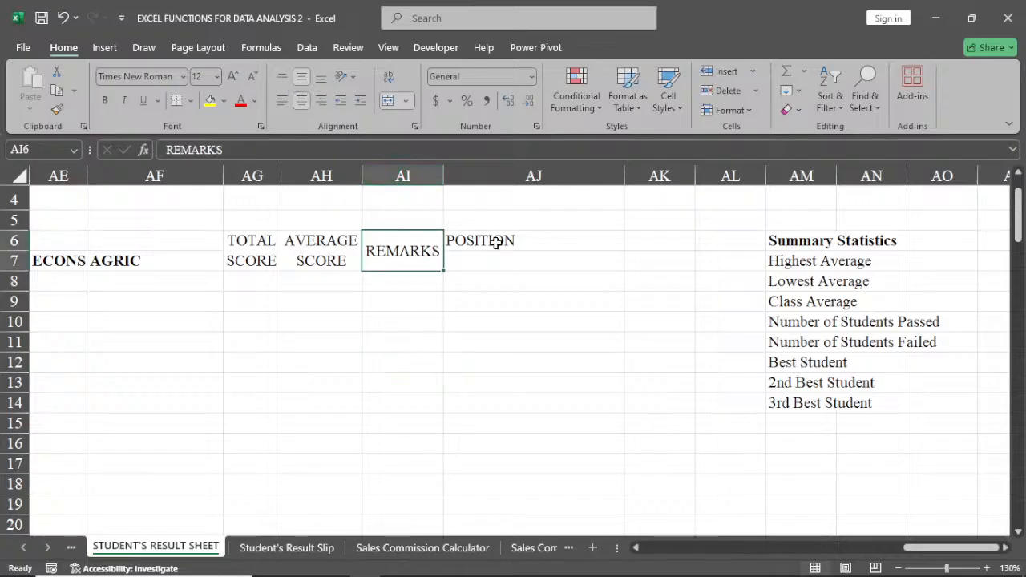
Merge and center the POSITION heading across AJ6:AJ7, align it vertically to the middle, and autofit column AJ.
{"action": "left_click_drag", "start_coordinate": [497, 242], "coordinate": [495, 261]}
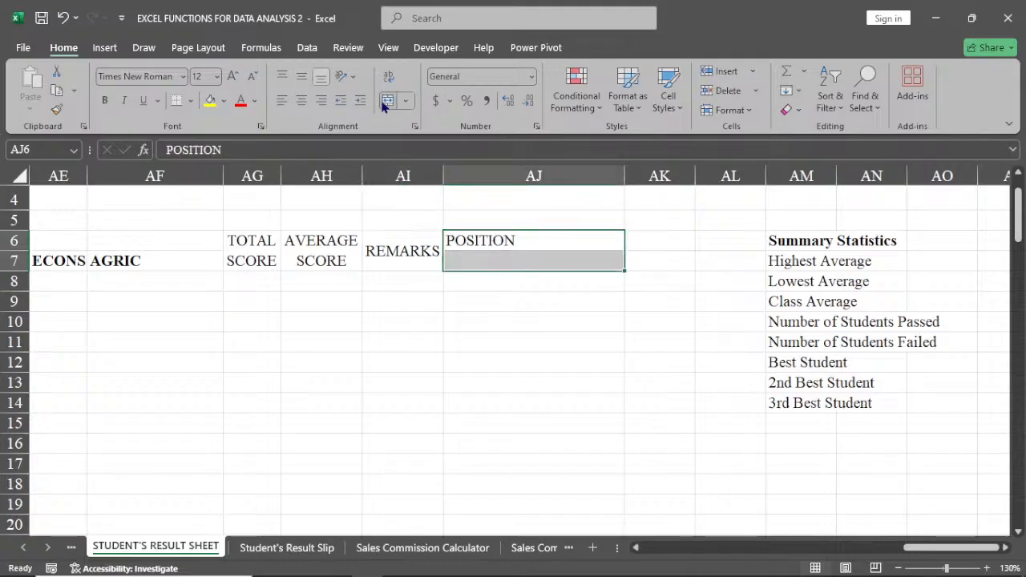
{"action": "left_click", "coordinate": [384, 103]}
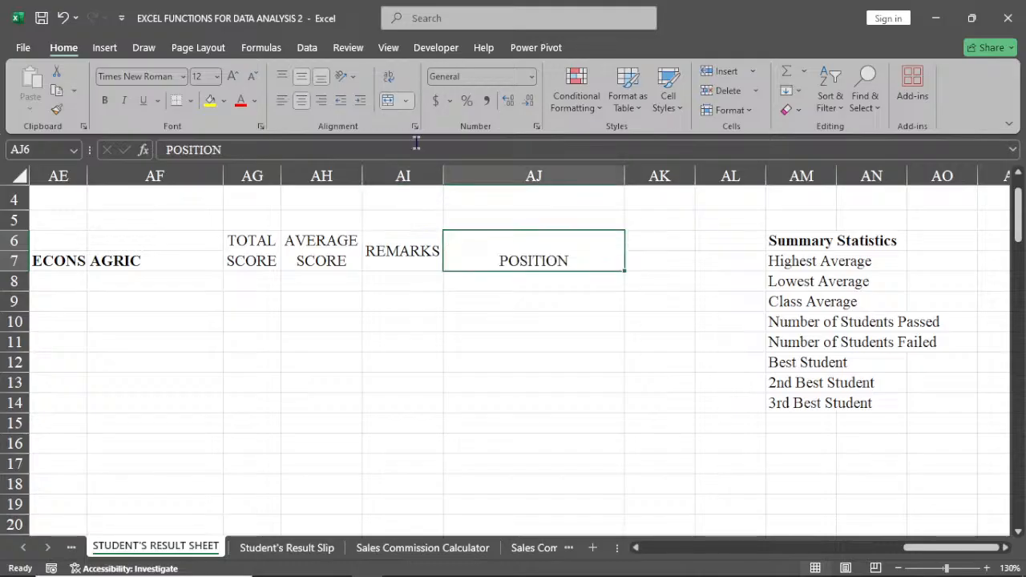
{"action": "double_click", "coordinate": [624, 176]}
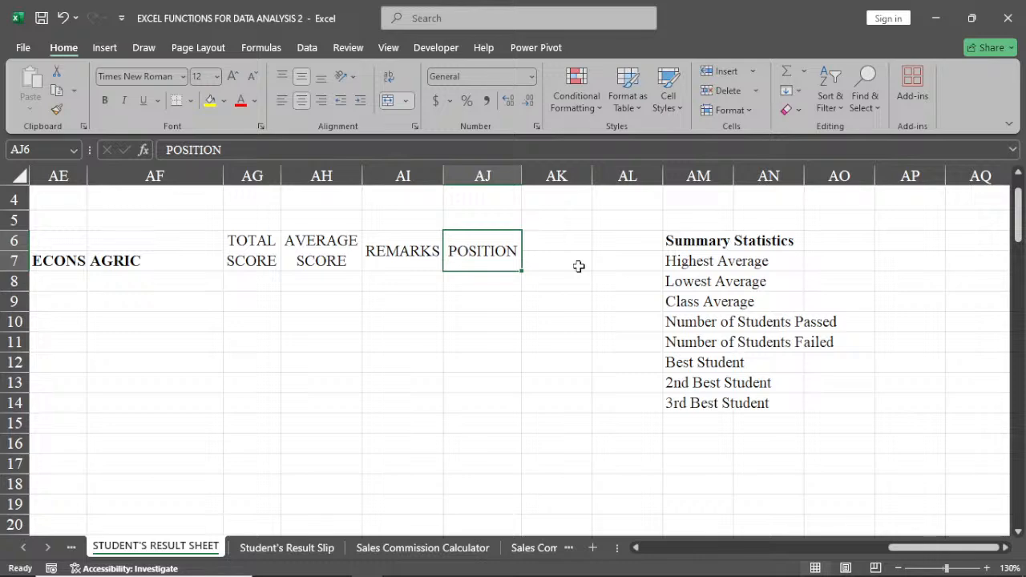
Move the Summary Statistics list one column back to AL6:AL14 and autofit column AL.
{"action": "left_click_drag", "start_coordinate": [724, 233], "coordinate": [719, 403]}
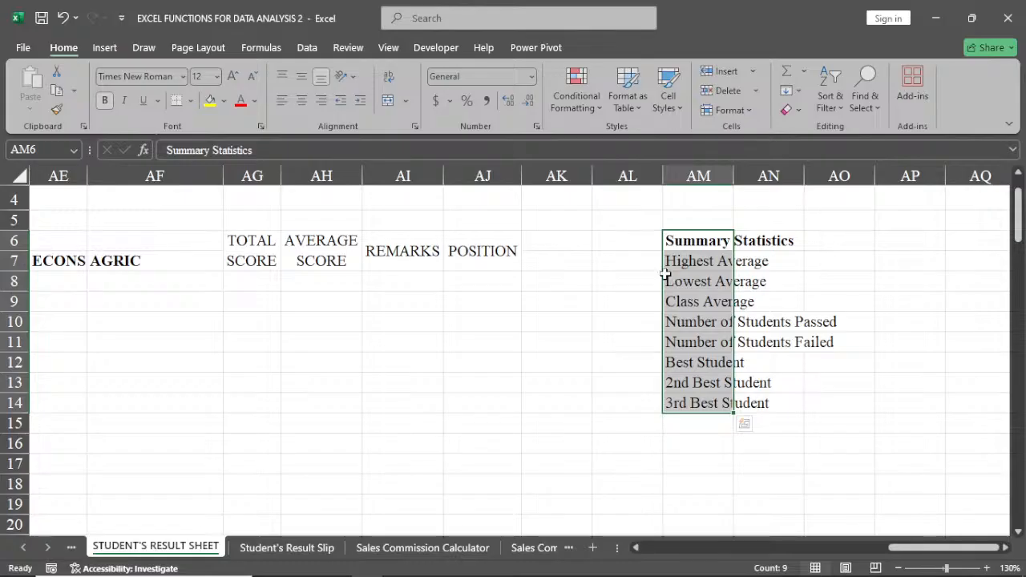
{"action": "left_click_drag", "start_coordinate": [665, 274], "coordinate": [643, 281]}
{"action": "double_click", "coordinate": [663, 176]}
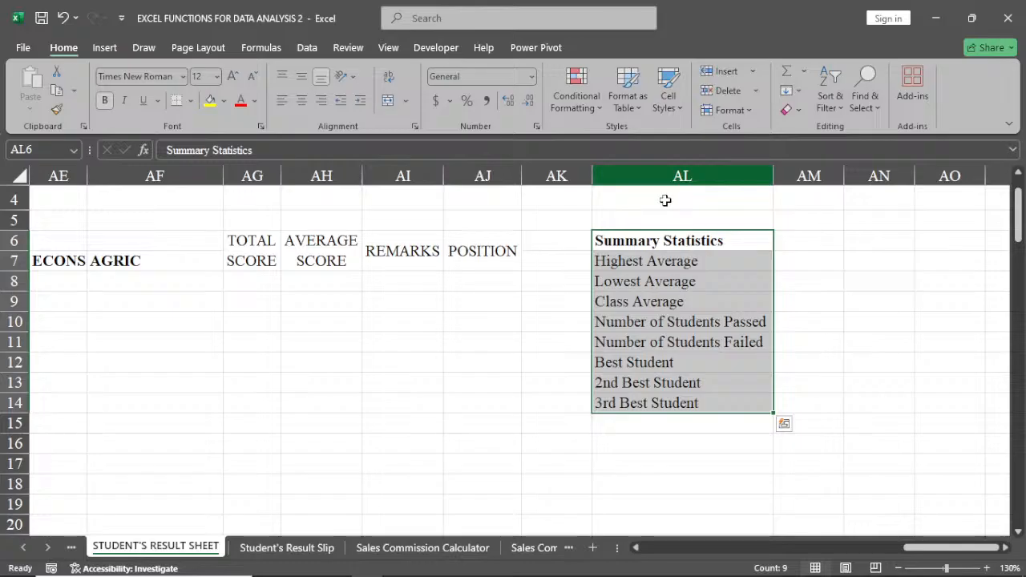
Change the GRADE heading in Z6 to GRADES.
{"action": "mouse_move", "coordinate": [998, 565]}
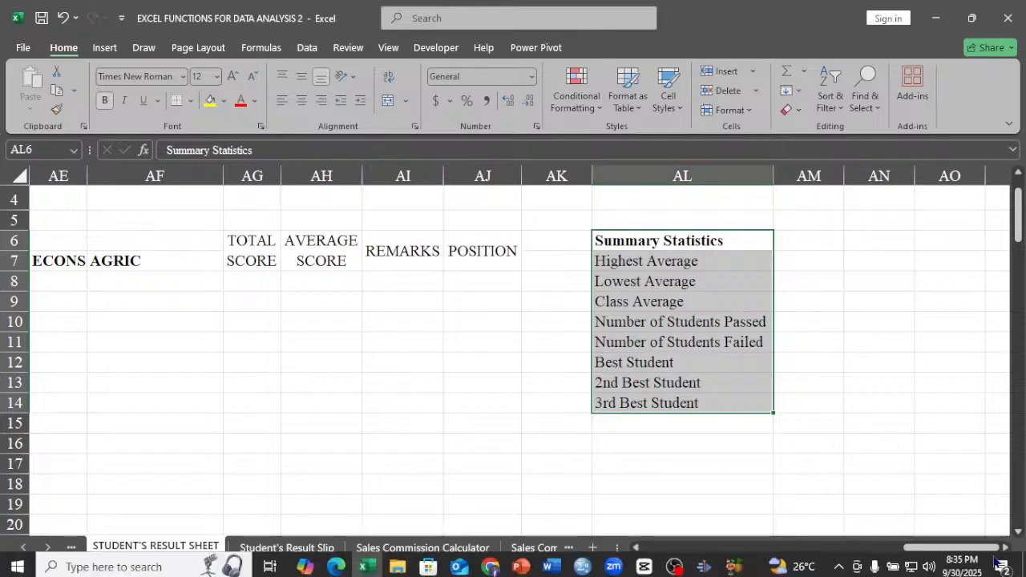
{"action": "left_click_drag", "start_coordinate": [932, 549], "coordinate": [849, 555]}
{"action": "double_click", "coordinate": [655, 232]}
{"action": "type", "text": "S"}
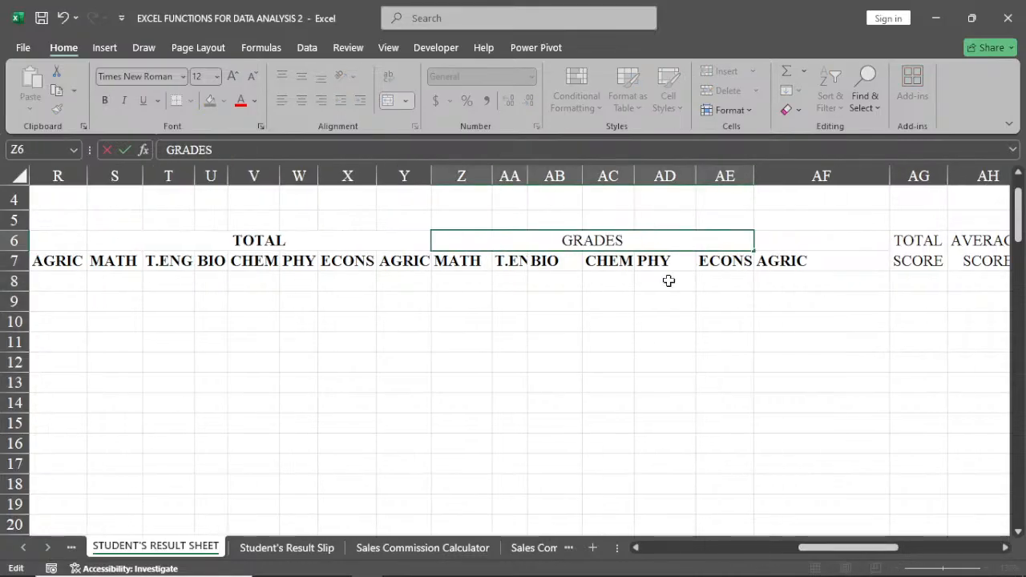
{"action": "left_click", "coordinate": [667, 293]}
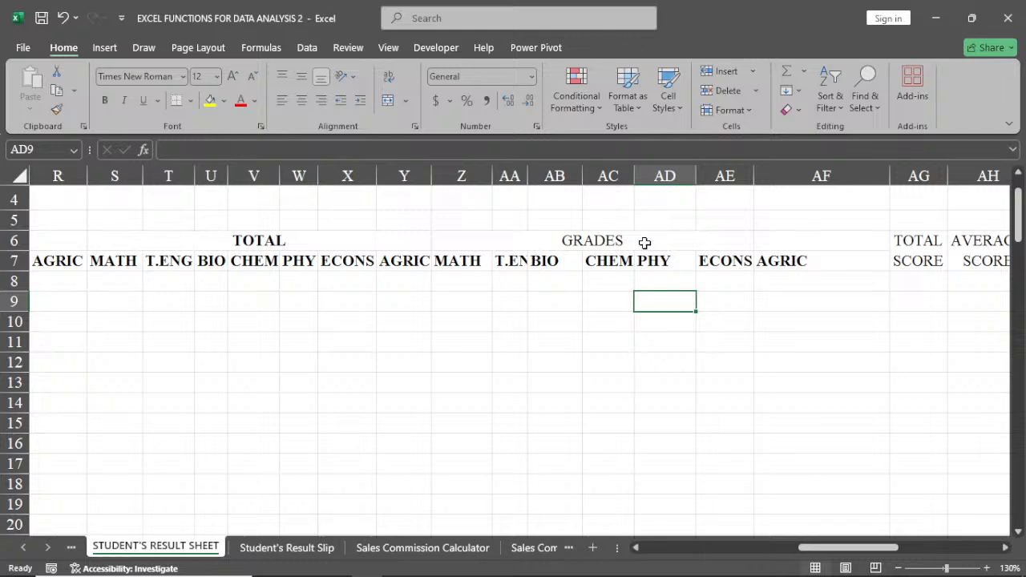
Extend the merged, centered GRADES heading across Z6:AF6 so it also covers AGRIC, and make it bold.
{"action": "left_click", "coordinate": [644, 242]}
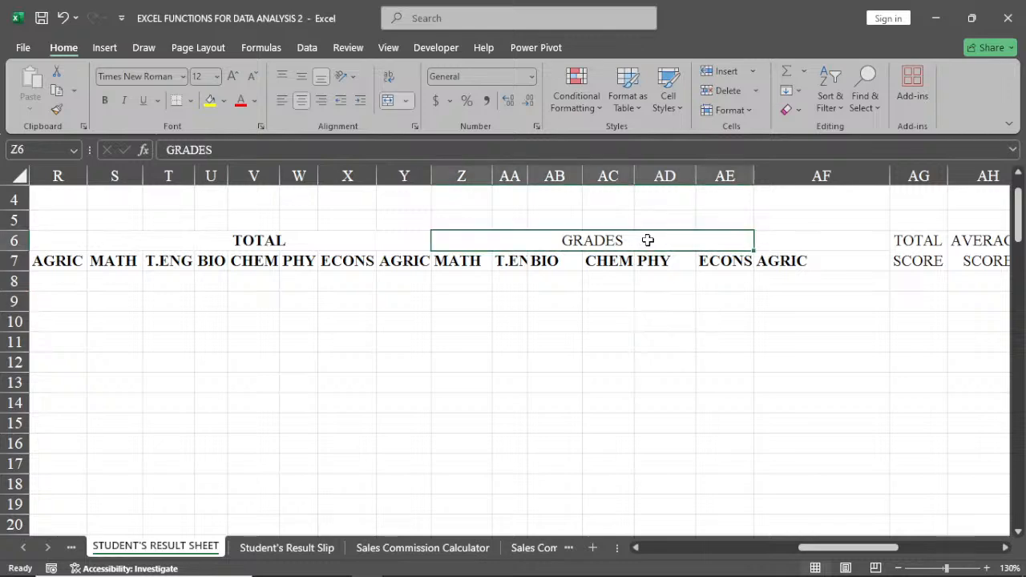
{"action": "left_click", "coordinate": [782, 248], "text": "shift"}
{"action": "left_click", "coordinate": [388, 101]}
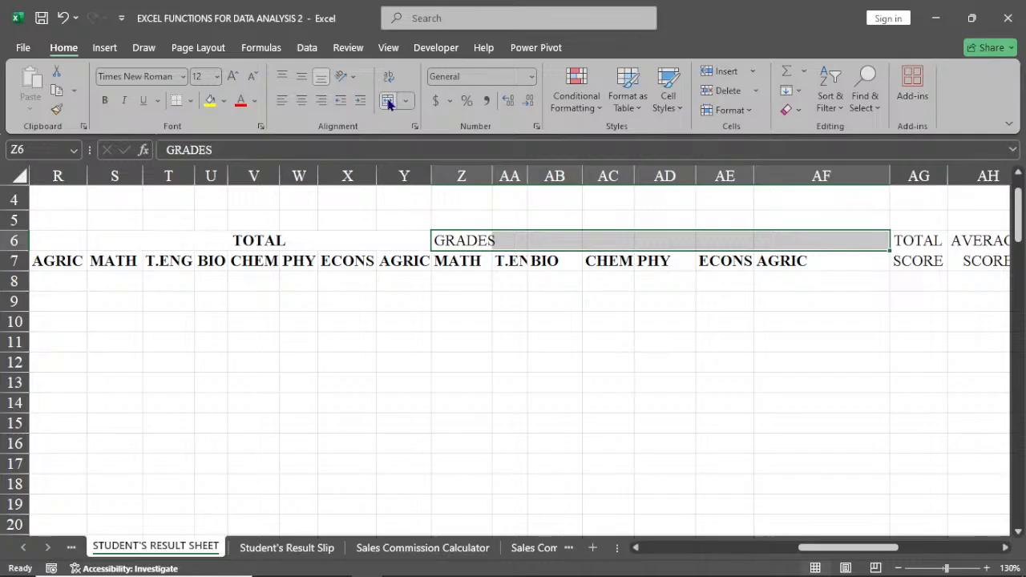
{"action": "left_click", "coordinate": [388, 101]}
{"action": "key", "text": "ctrl+b"}
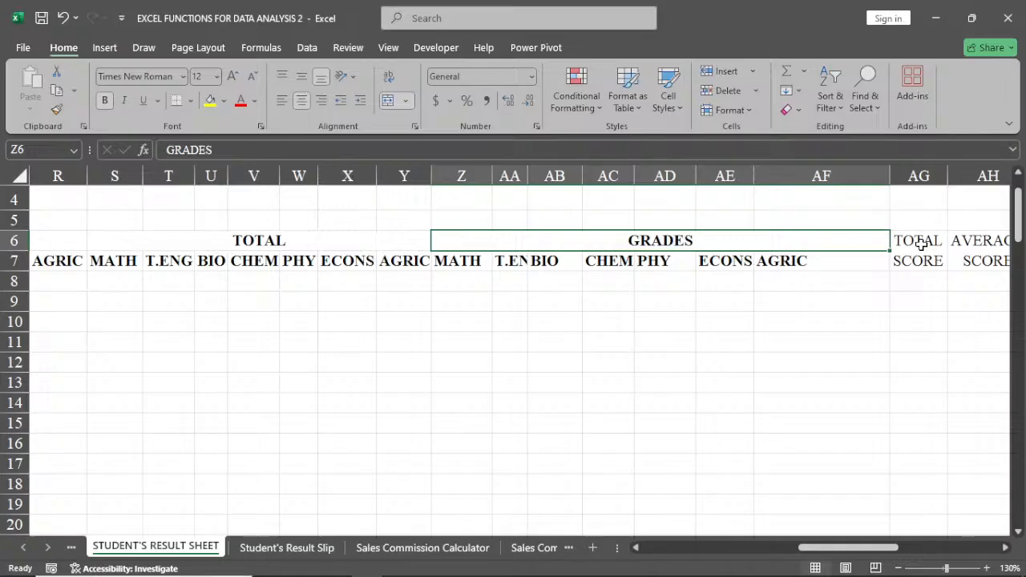
Make the TOTAL SCORE, AVERAGE SCORE, REMARKS and POSITION headings in AG6:AJ7 bold.
{"action": "left_click_drag", "start_coordinate": [920, 244], "coordinate": [962, 251]}
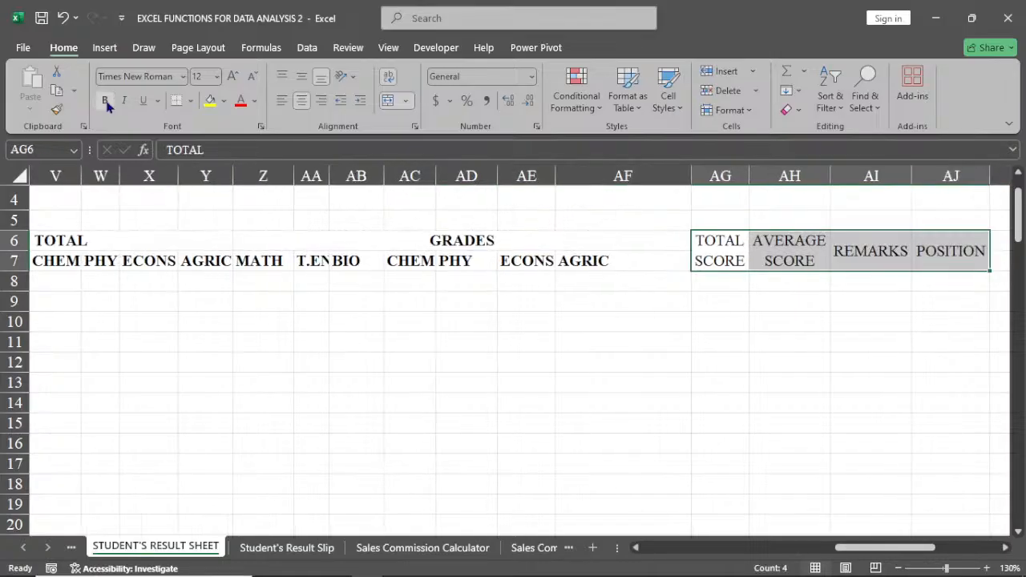
{"action": "left_click", "coordinate": [105, 100]}
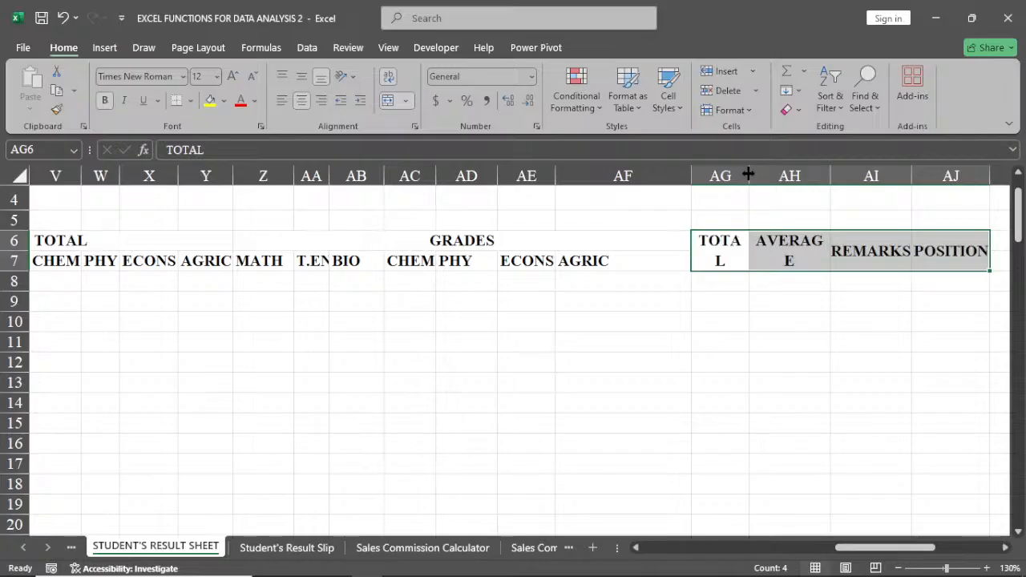
Widen columns AG and AH so the TOTAL SCORE and AVERAGE SCORE headings break only between words.
{"action": "double_click", "coordinate": [831, 176]}
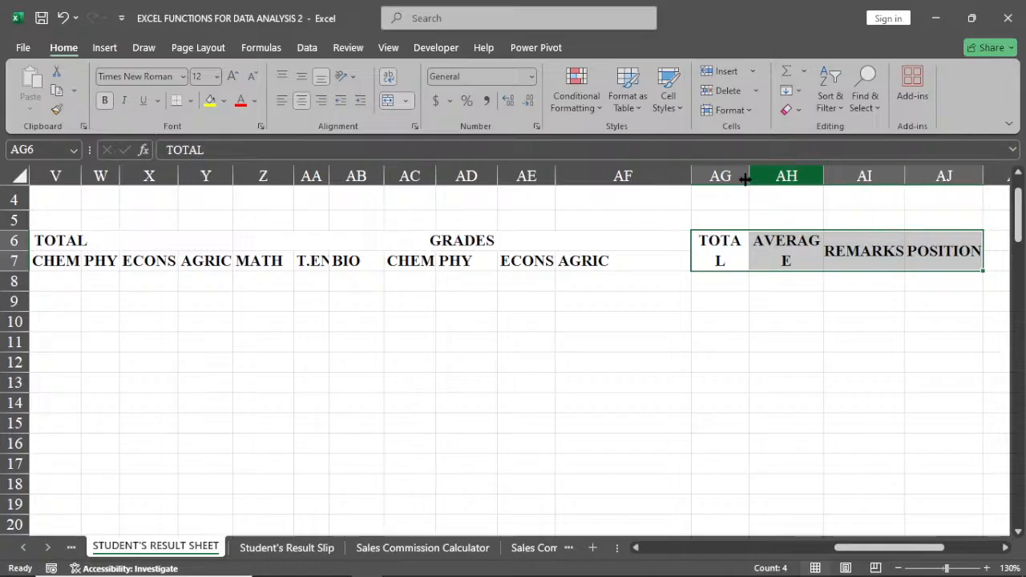
{"action": "left_click_drag", "start_coordinate": [823, 180], "coordinate": [842, 175]}
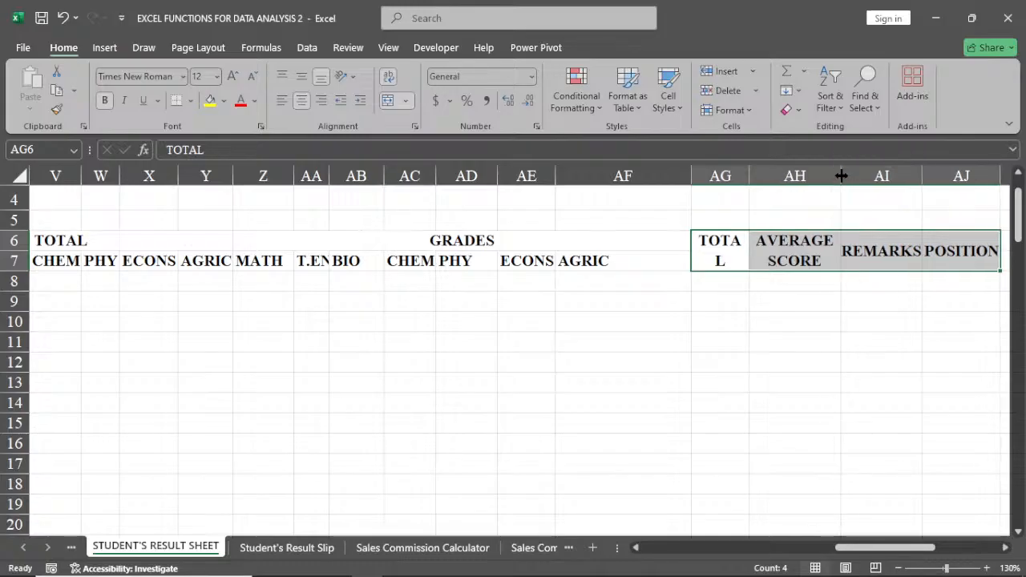
{"action": "left_click_drag", "start_coordinate": [750, 175], "coordinate": [759, 175]}
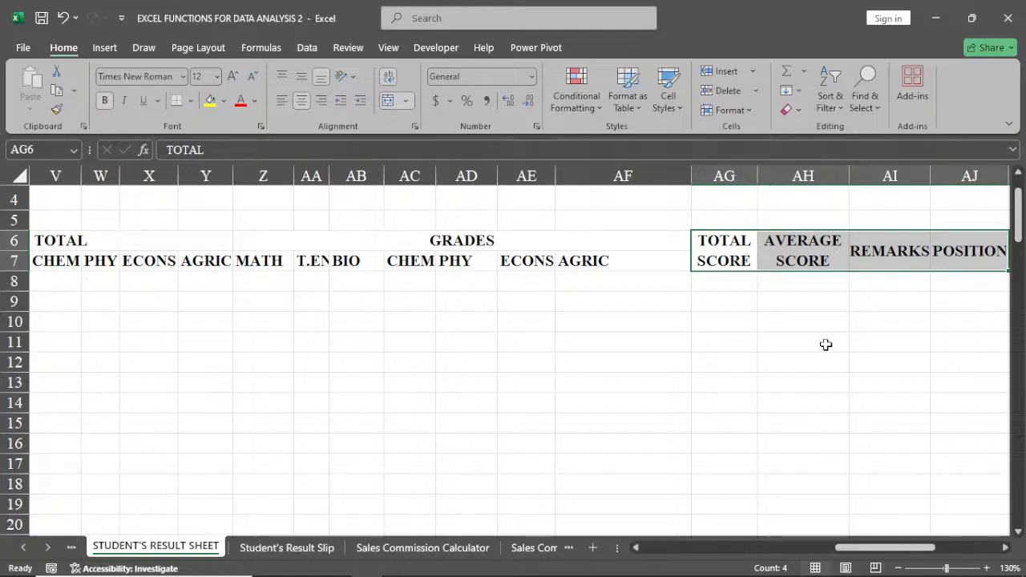
Fill the TEST SCORE heading and its subject headings in E6:K7 with Blue, Accent 1, Lighter 80%.
{"action": "left_click_drag", "start_coordinate": [873, 547], "coordinate": [680, 550]}
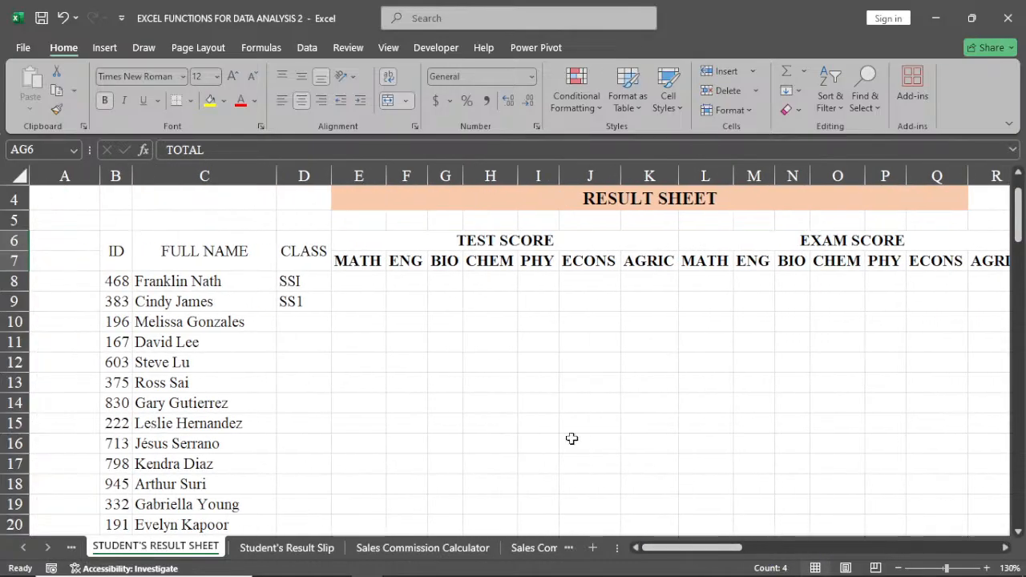
{"action": "left_click", "coordinate": [553, 240]}
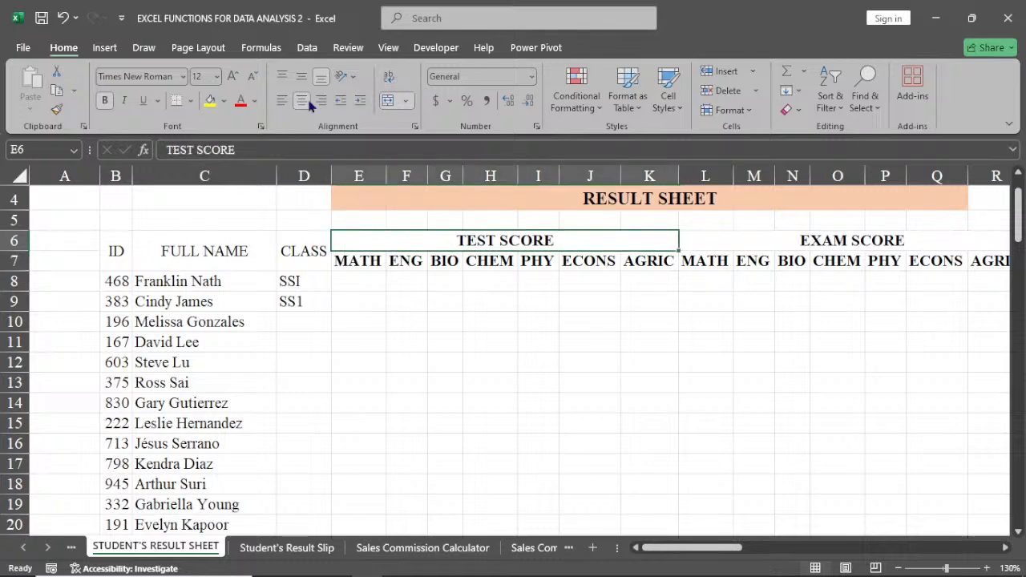
{"action": "left_click", "coordinate": [224, 100]}
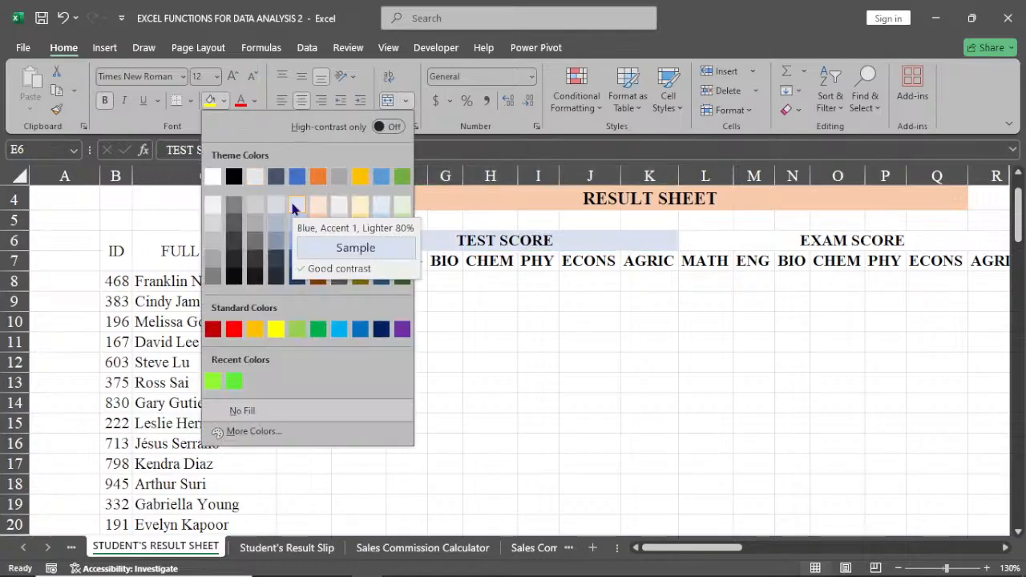
{"action": "left_click", "coordinate": [294, 208]}
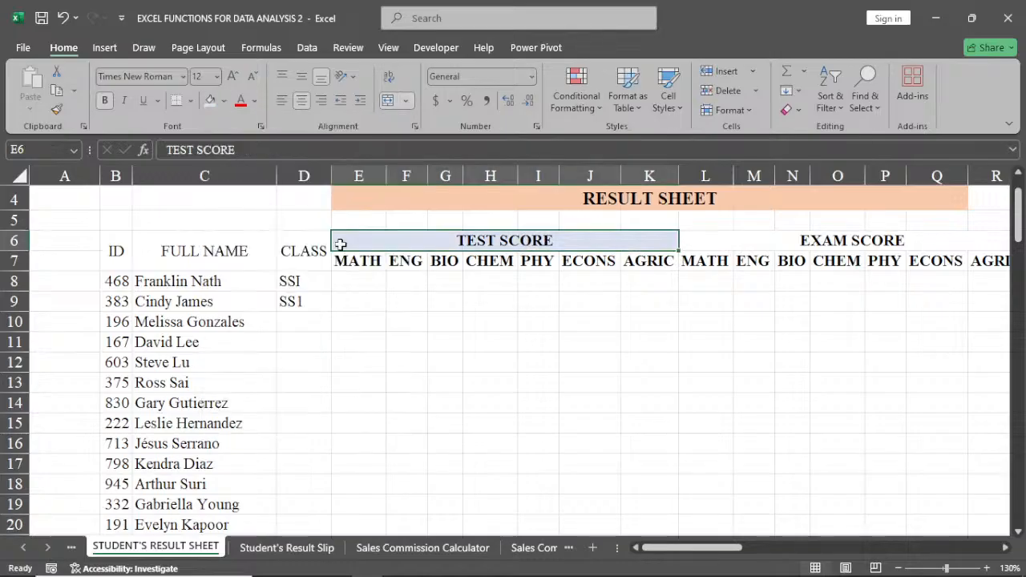
{"action": "left_click_drag", "start_coordinate": [344, 261], "coordinate": [669, 262]}
{"action": "key", "text": "F4"}
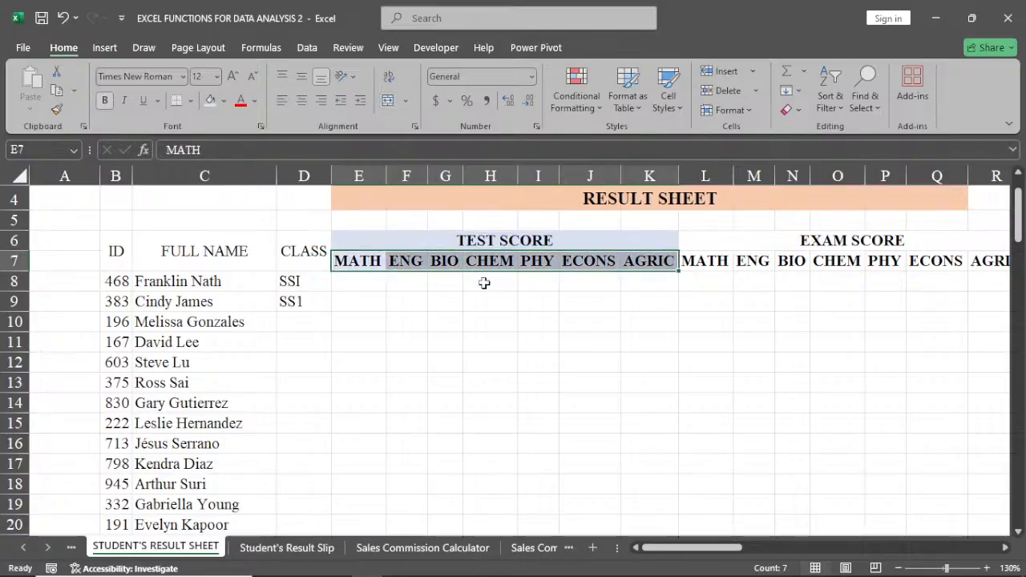
{"action": "left_click", "coordinate": [485, 282]}
Fill the EXAM SCORE heading and its subject headings in L6:R7 with the lightest orange theme colour.
{"action": "left_click_drag", "start_coordinate": [719, 237], "coordinate": [898, 258]}
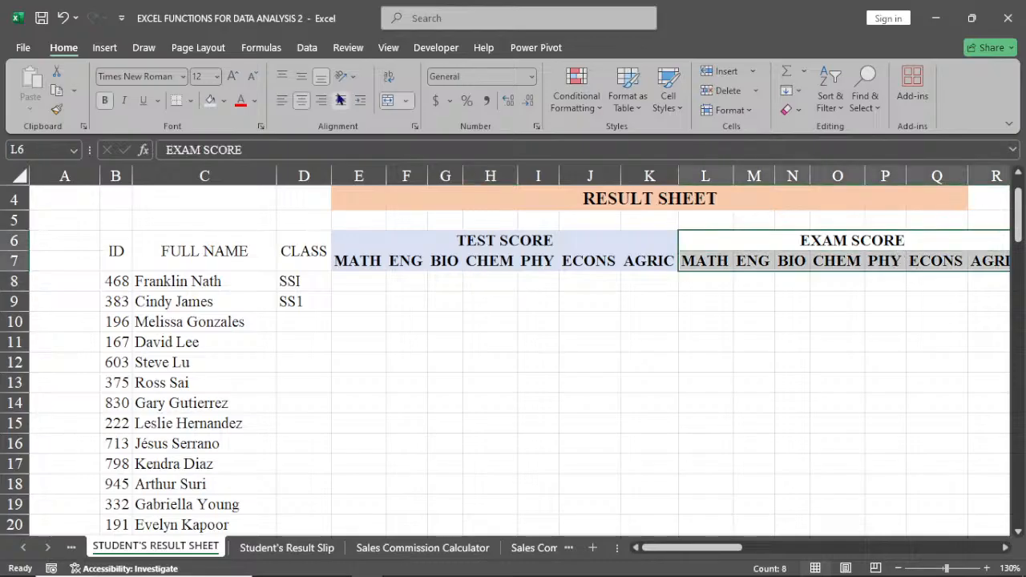
{"action": "left_click", "coordinate": [225, 100]}
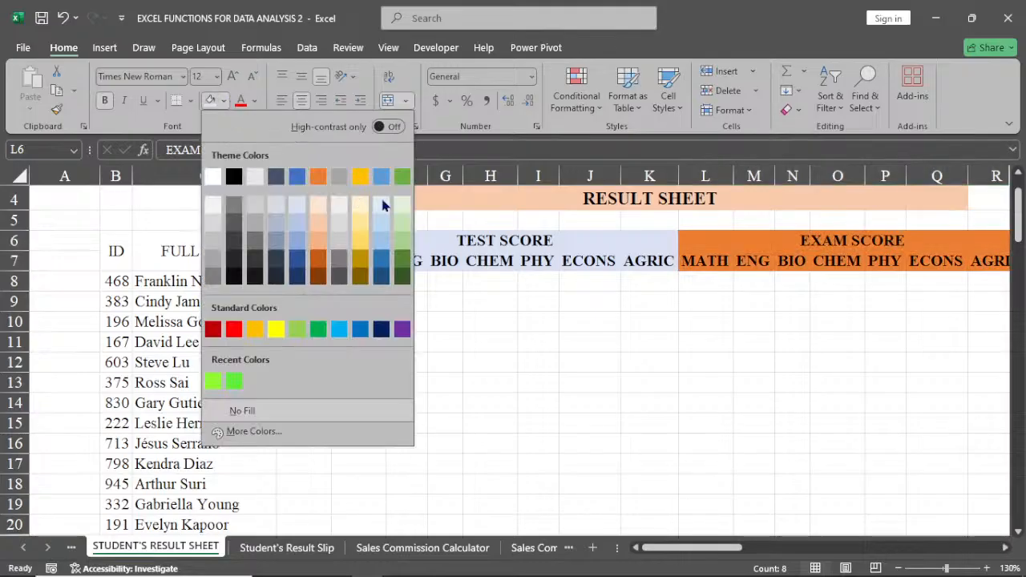
{"action": "left_click", "coordinate": [317, 205]}
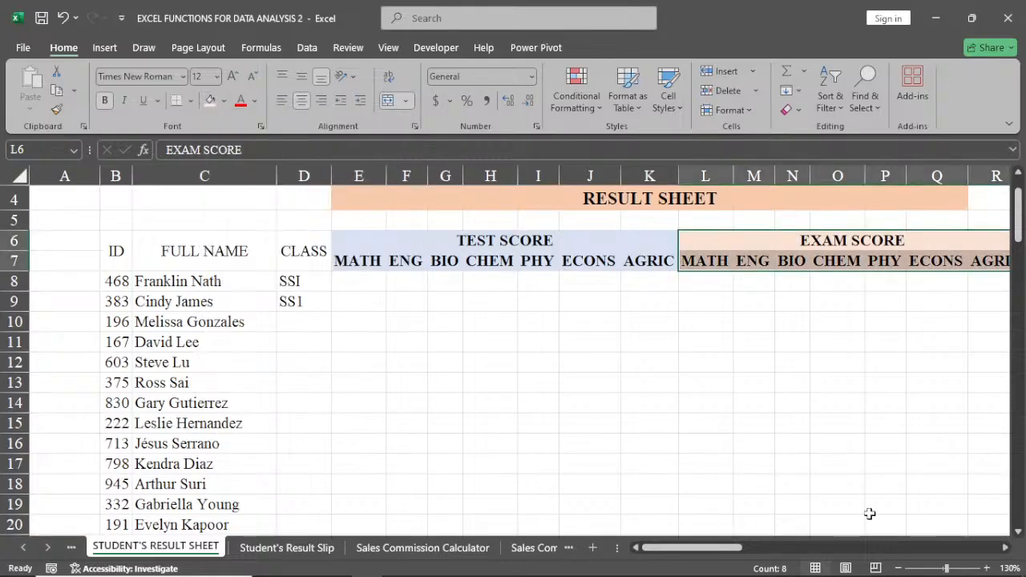
Fill the TOTAL heading and its subject headings in S6:Y7 with Blue-Gray, Text 2, Lighter 80%.
{"action": "left_click_drag", "start_coordinate": [670, 552], "coordinate": [748, 552]}
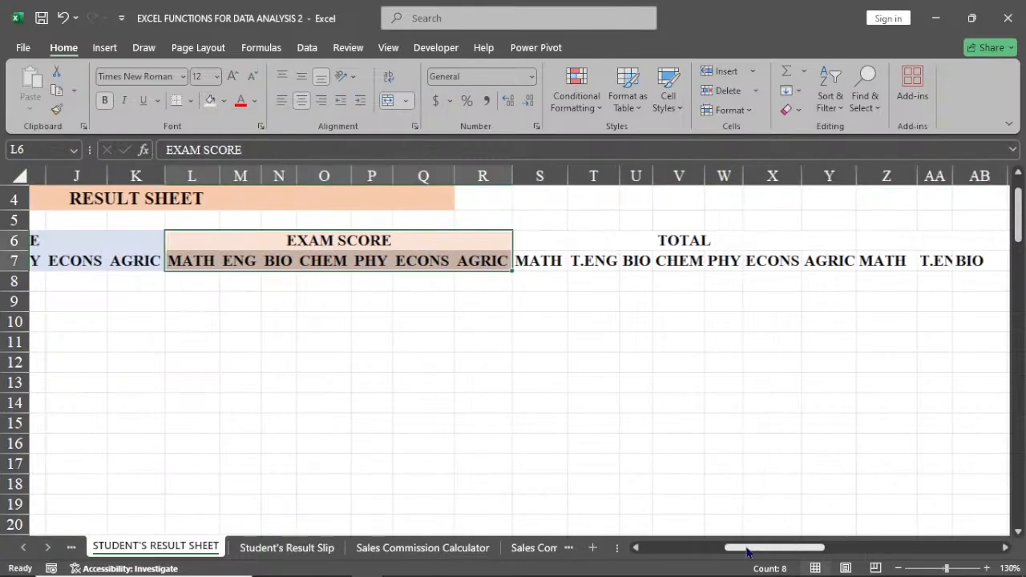
{"action": "left_click_drag", "start_coordinate": [678, 241], "coordinate": [655, 263]}
{"action": "left_click", "coordinate": [223, 101]}
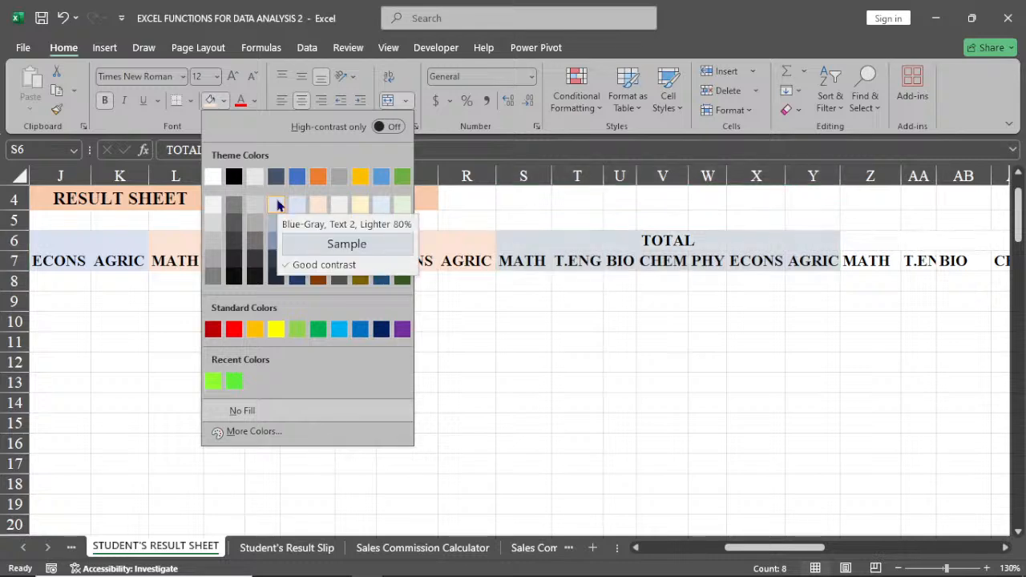
{"action": "left_click", "coordinate": [277, 205]}
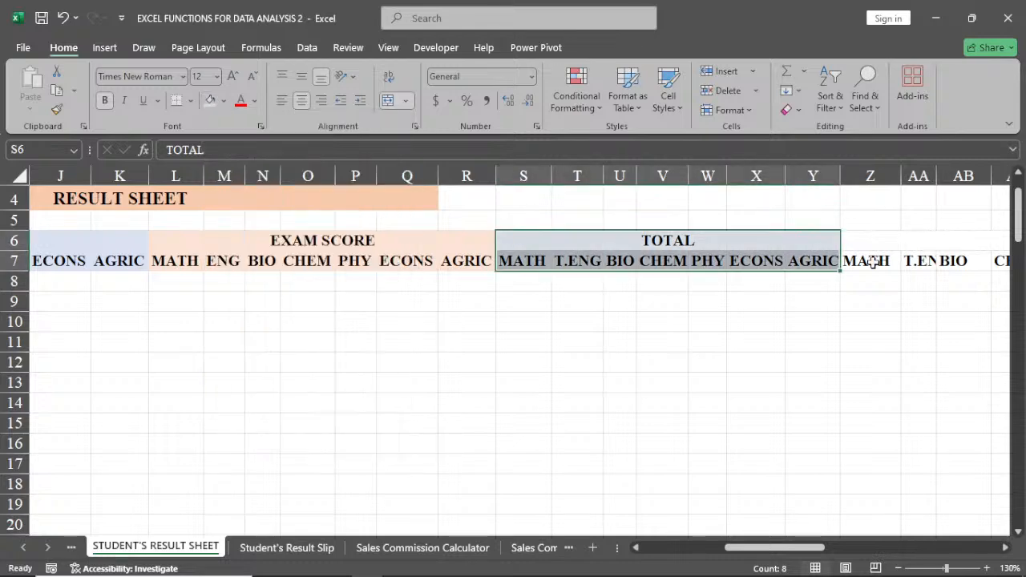
Autofit columns AA and AF to the T.ENG and AGRIC headings under GRADES.
{"action": "left_click", "coordinate": [894, 245]}
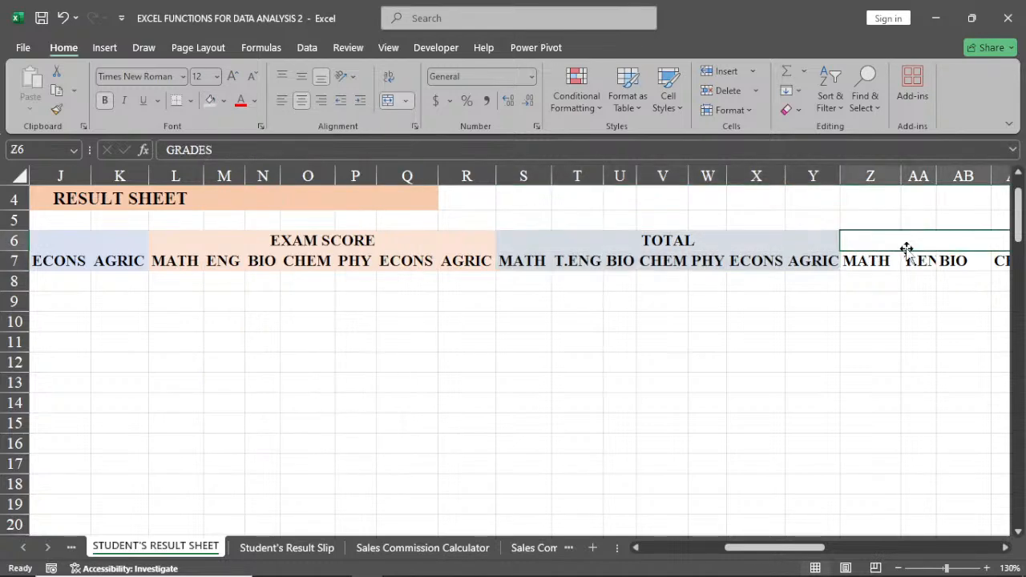
{"action": "double_click", "coordinate": [935, 175]}
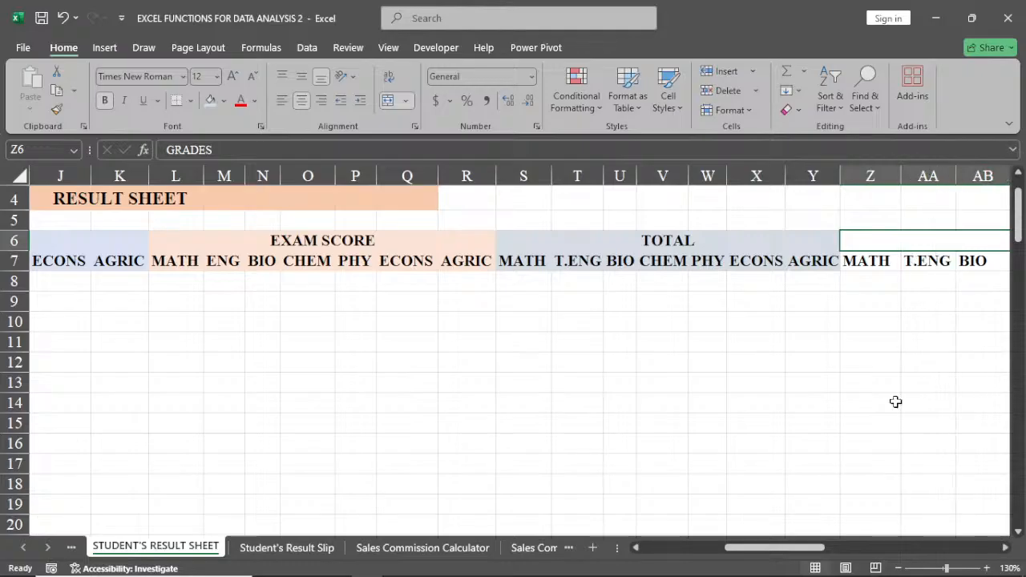
{"action": "left_click", "coordinate": [1006, 548]}
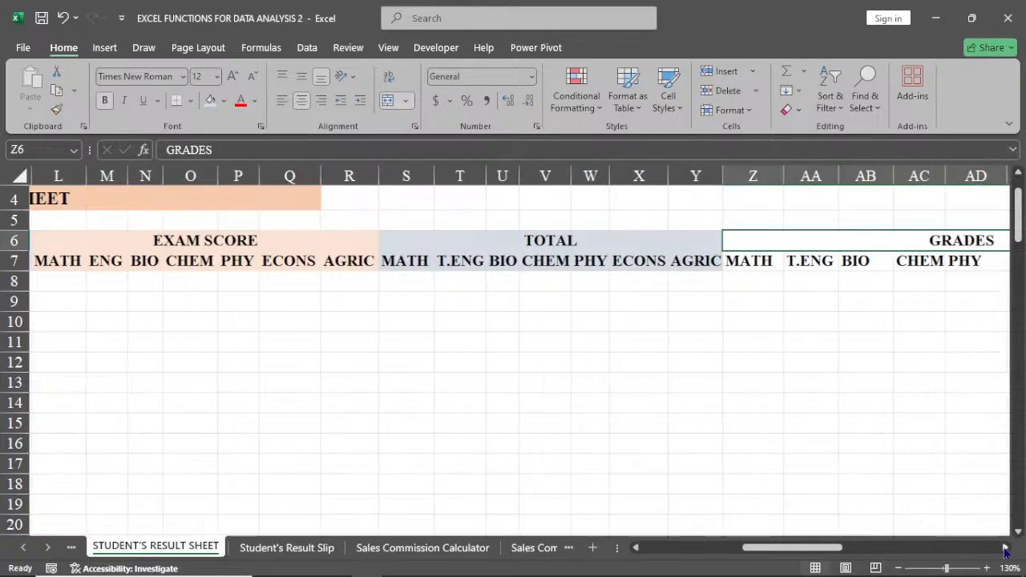
{"action": "left_click", "coordinate": [1006, 548]}
{"action": "left_click", "coordinate": [1005, 548]}
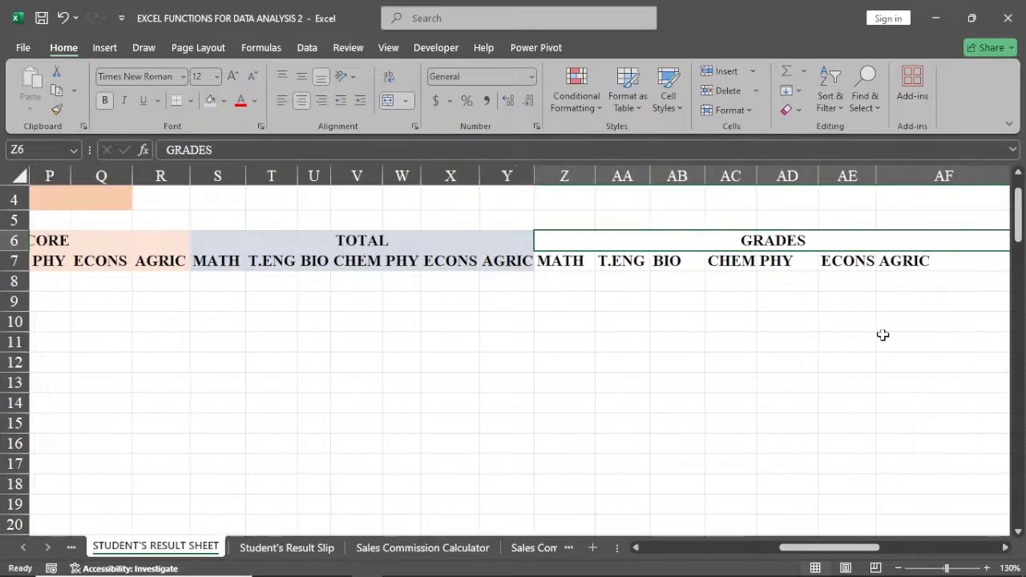
{"action": "left_click", "coordinate": [1006, 549]}
{"action": "left_click", "coordinate": [1006, 548]}
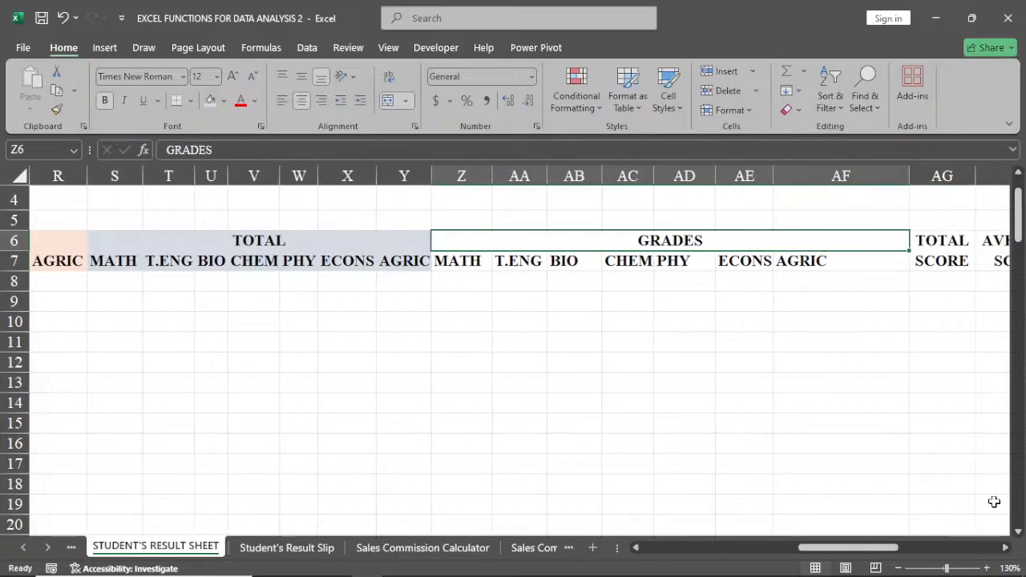
{"action": "left_click", "coordinate": [890, 201]}
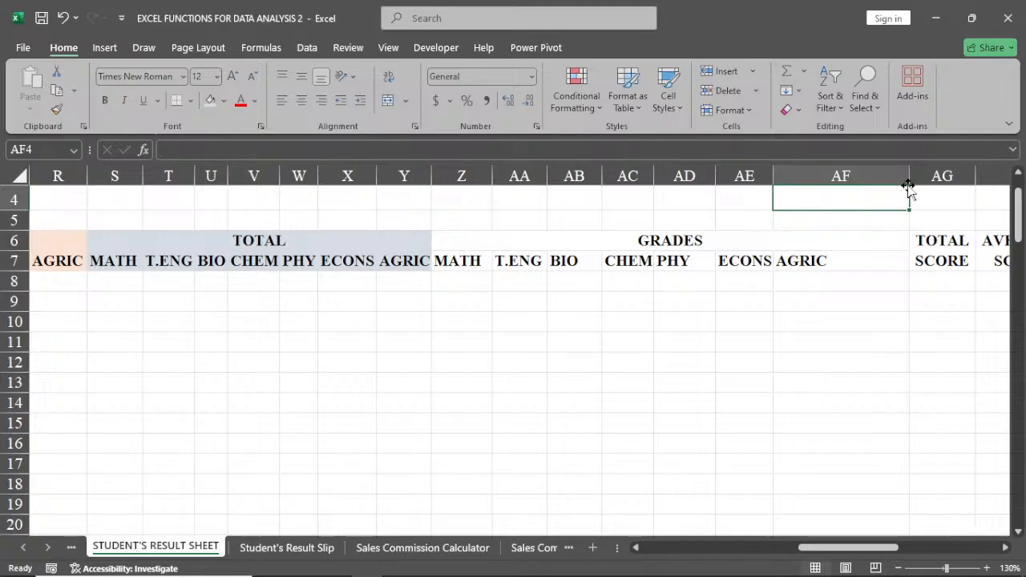
{"action": "double_click", "coordinate": [909, 164]}
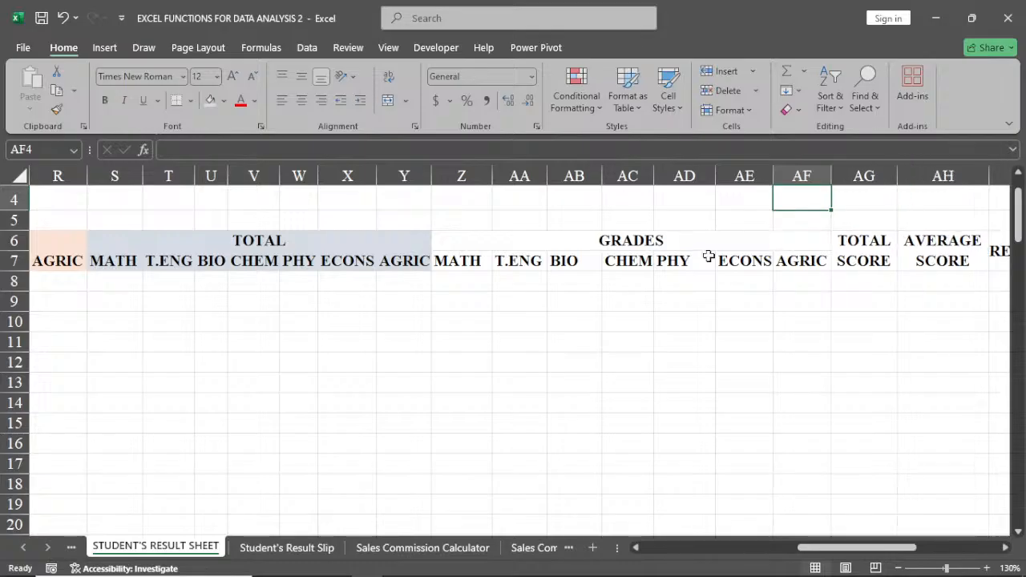
Fill the GRADES heading and its subject headings in Z6:AF7 with the lightest gold theme colour.
{"action": "left_click_drag", "start_coordinate": [679, 242], "coordinate": [642, 260]}
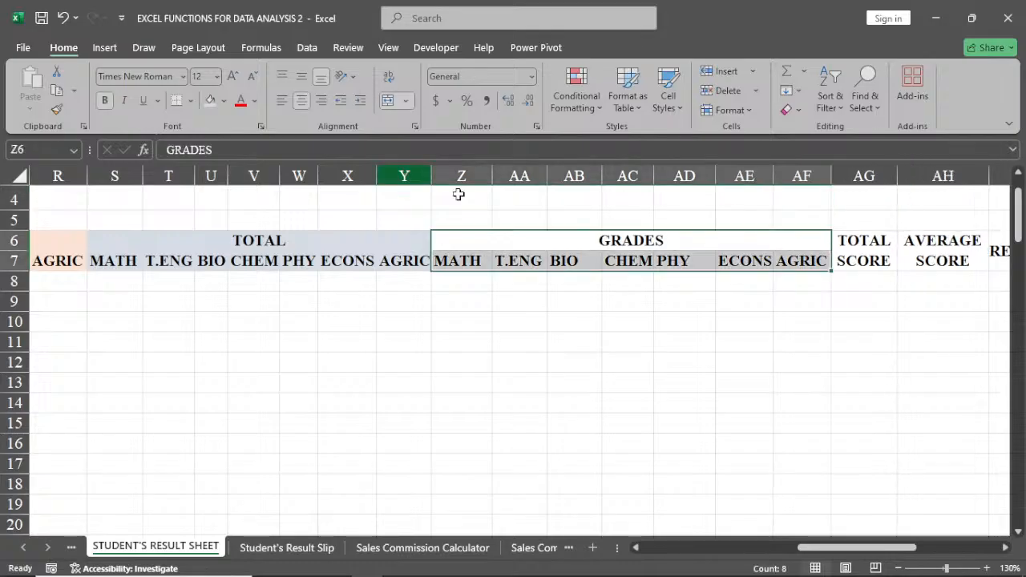
{"action": "left_click", "coordinate": [223, 105]}
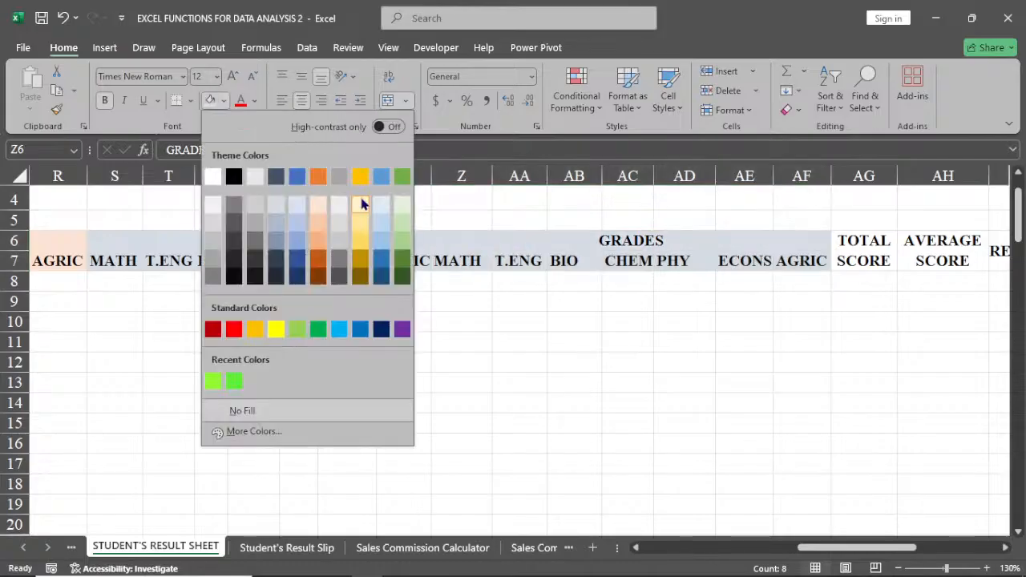
{"action": "left_click", "coordinate": [361, 204]}
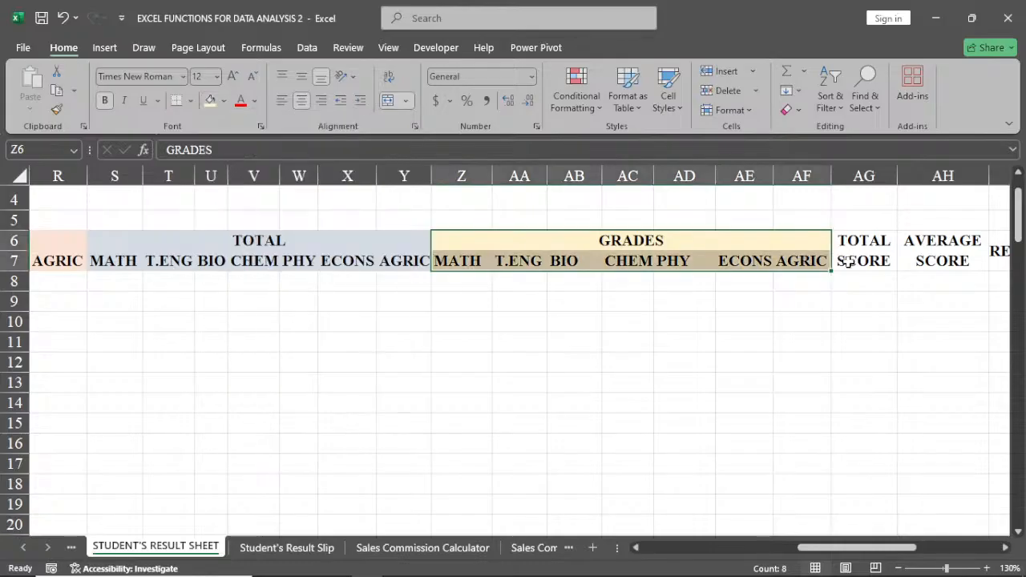
{"action": "left_click", "coordinate": [942, 322]}
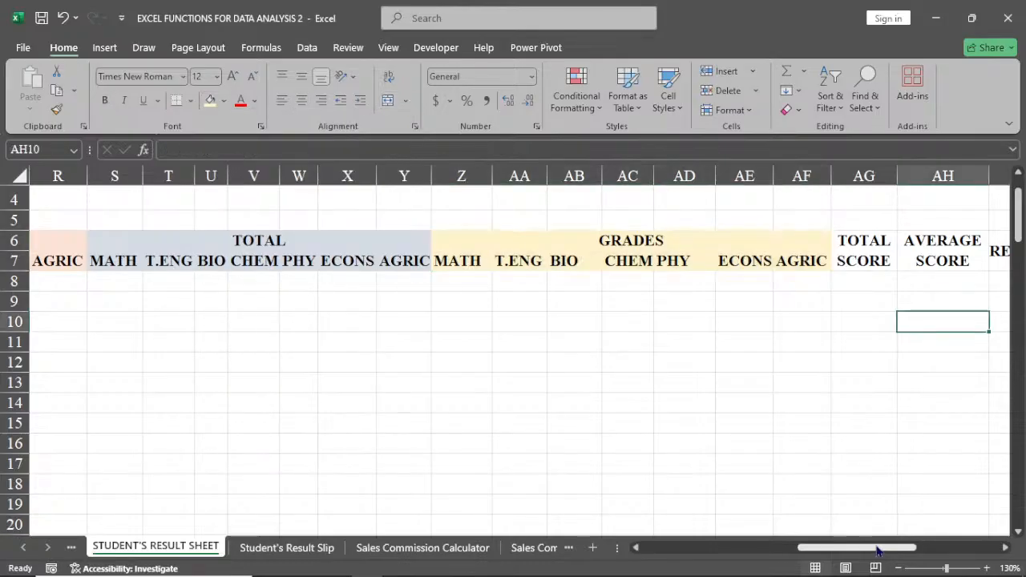
Copy the class SSI from D8 down the CLASS column for every listed student and check the filled rows.
{"action": "left_click_drag", "start_coordinate": [848, 547], "coordinate": [693, 563]}
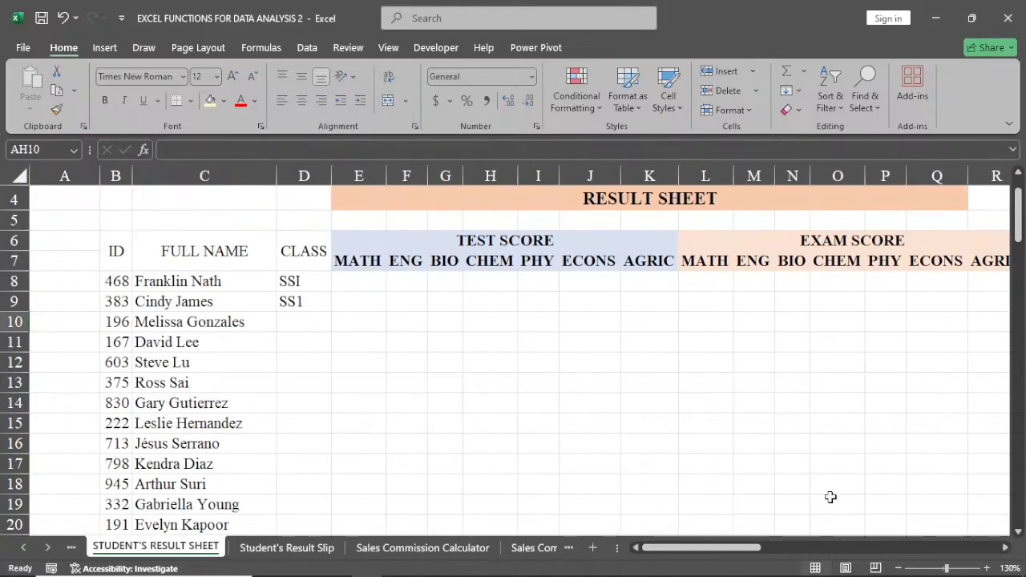
{"action": "left_click", "coordinate": [312, 281]}
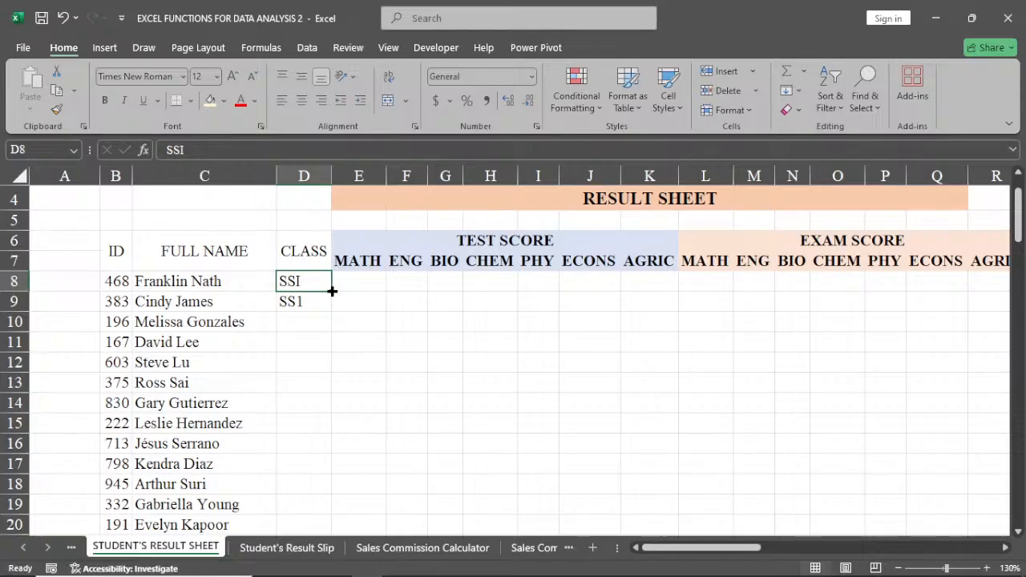
{"action": "left_click_drag", "start_coordinate": [332, 292], "coordinate": [330, 310]}
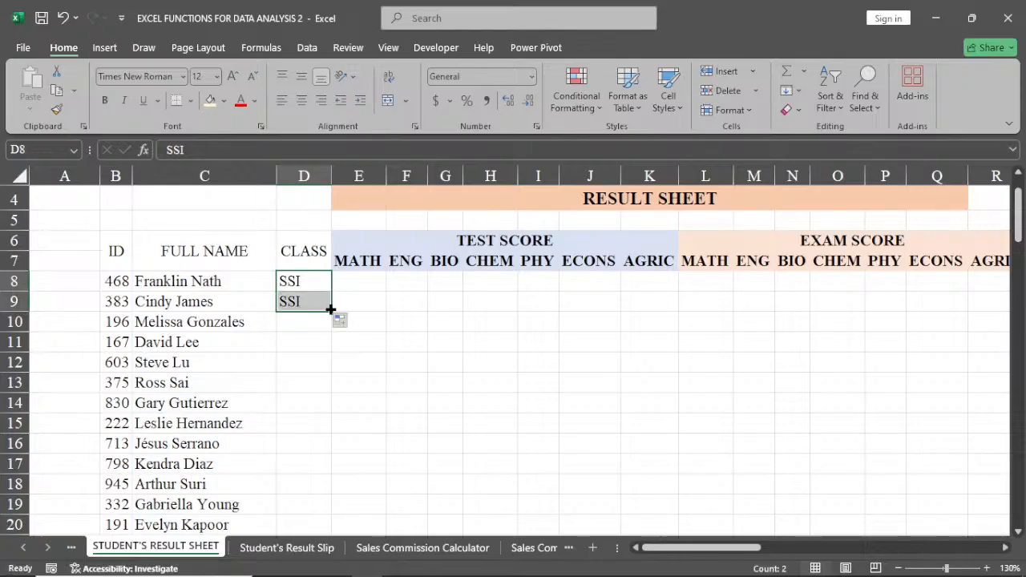
{"action": "double_click", "coordinate": [331, 310]}
{"action": "scroll", "coordinate": [332, 312], "scroll_direction": "down", "scroll_amount": 4}
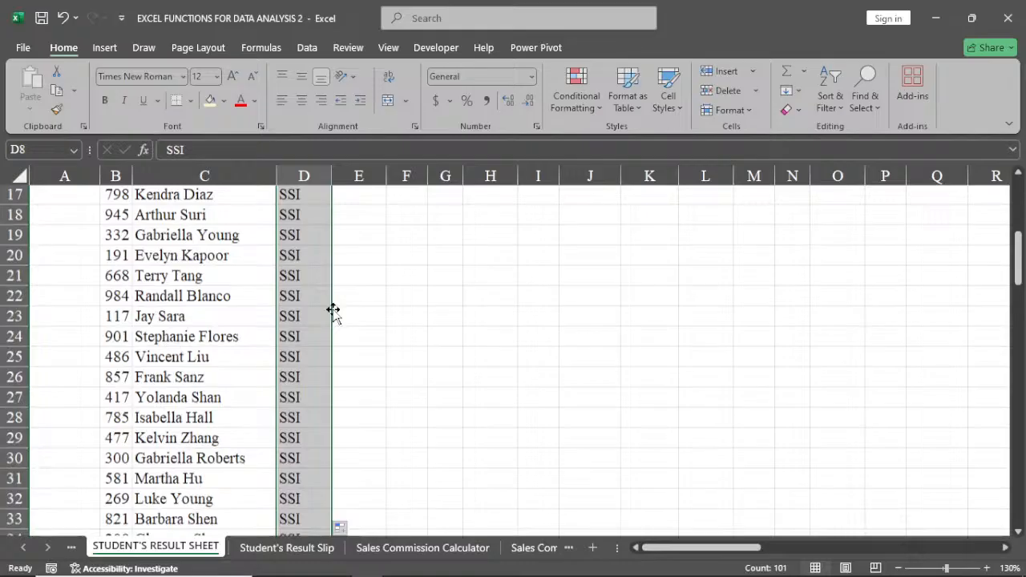
{"action": "scroll", "coordinate": [332, 311], "scroll_direction": "down", "scroll_amount": 14}
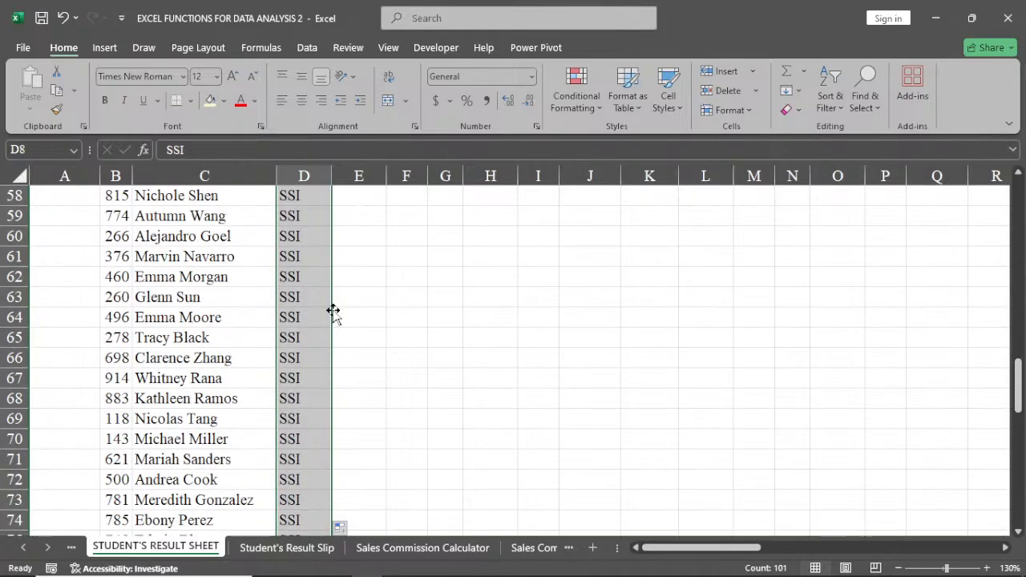
{"action": "scroll", "coordinate": [332, 311], "scroll_direction": "up", "scroll_amount": 12}
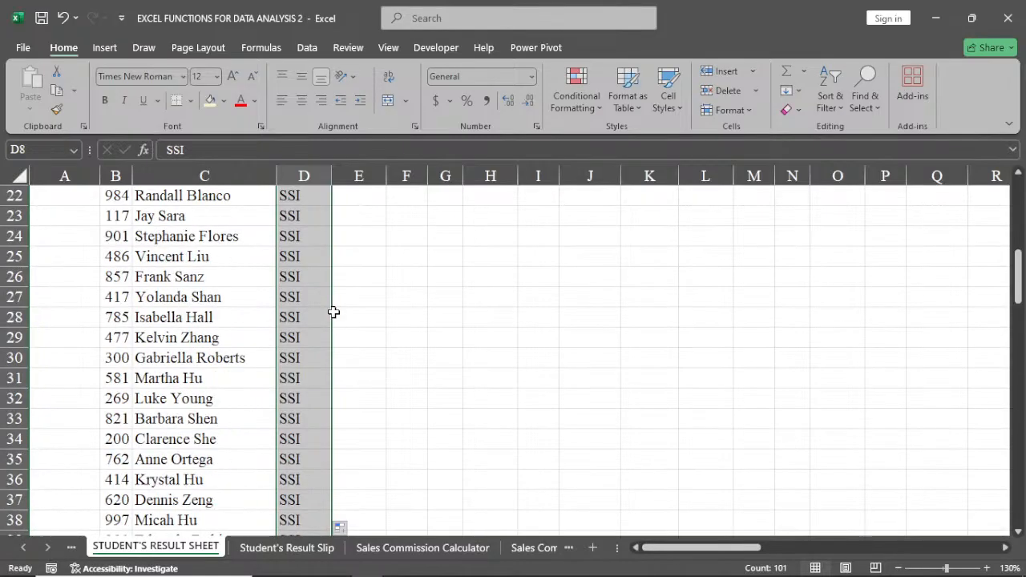
{"action": "scroll", "coordinate": [333, 312], "scroll_direction": "up", "scroll_amount": 7}
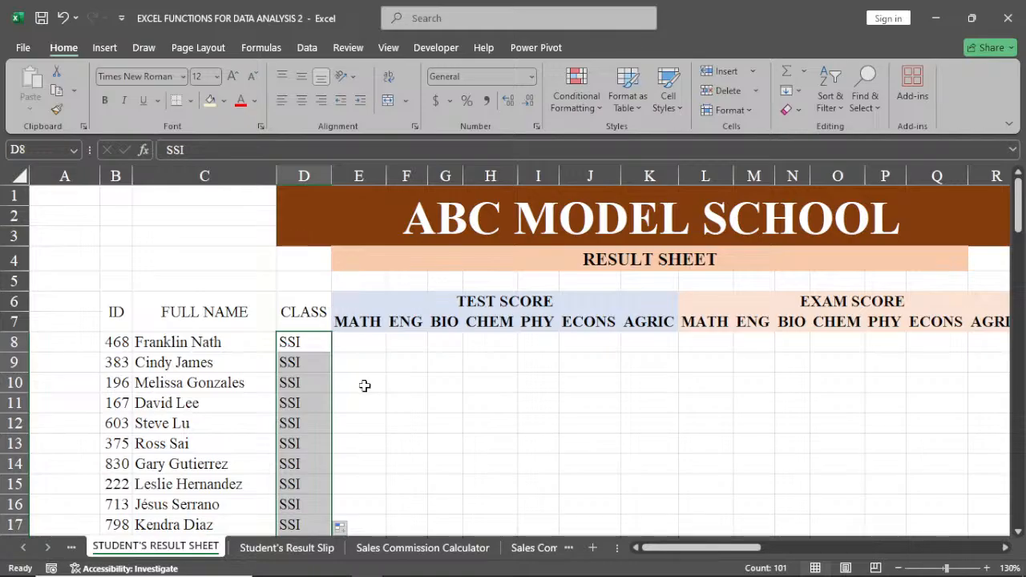
{"action": "left_click", "coordinate": [372, 343]}
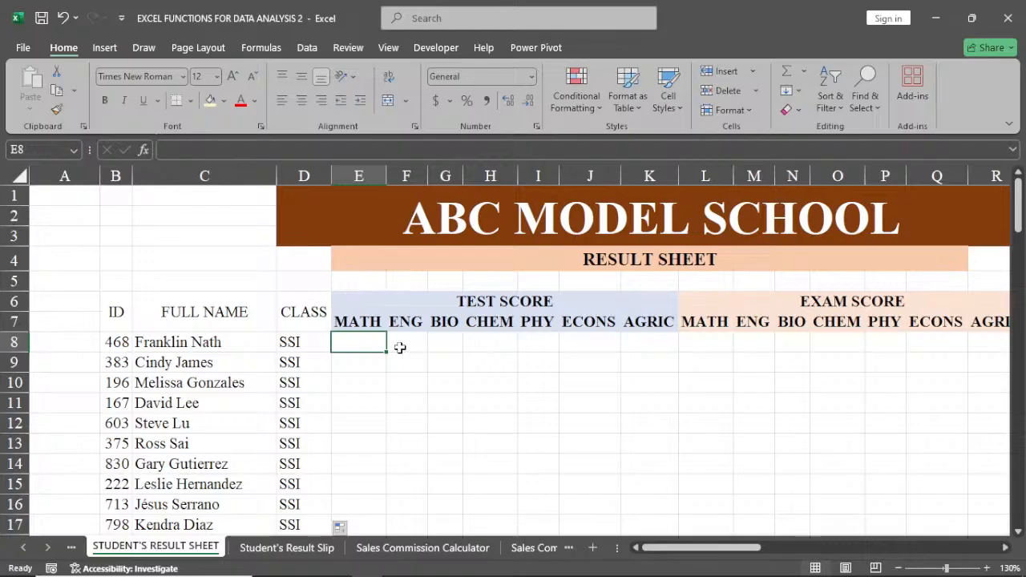
{"action": "left_click", "coordinate": [446, 345]}
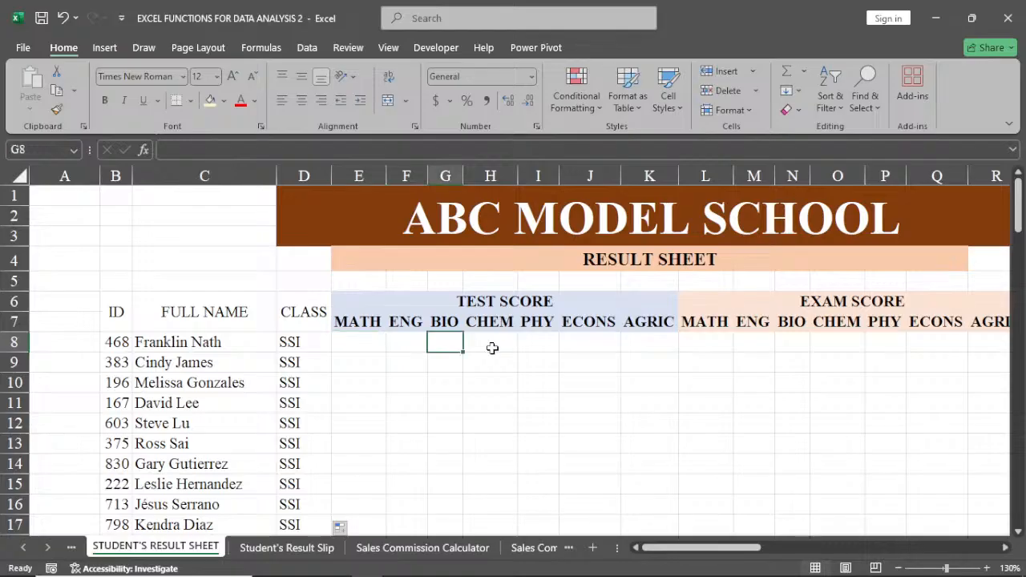
{"action": "left_click", "coordinate": [498, 348]}
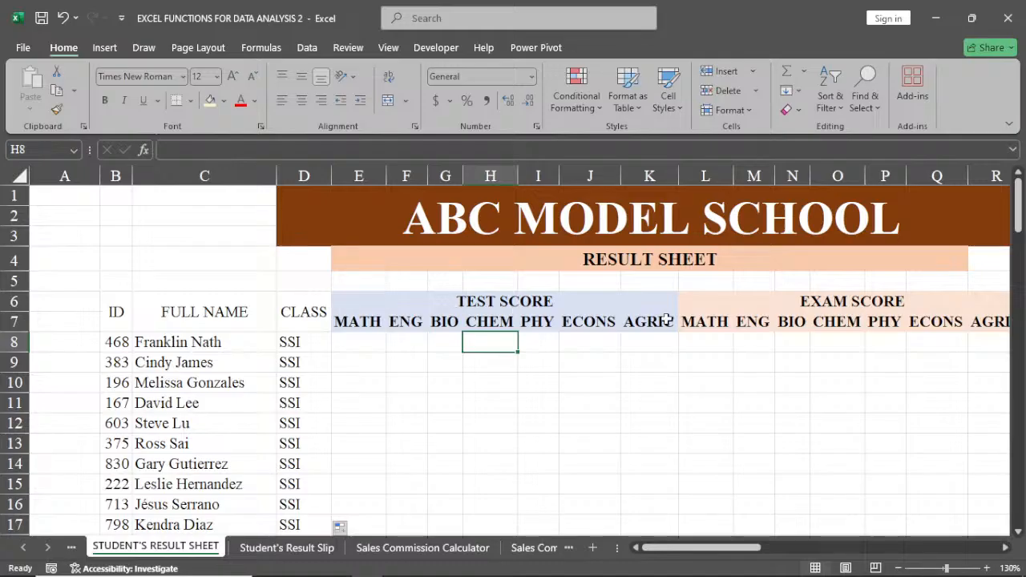
Apply All Borders to the TEST SCORE subject headings in E7:K7.
{"action": "left_click", "coordinate": [388, 302]}
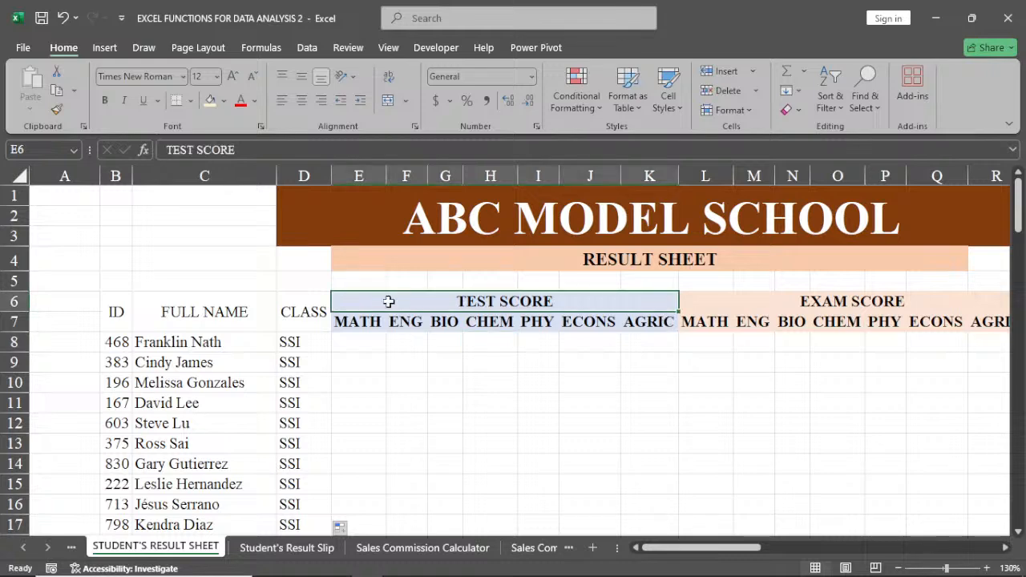
{"action": "left_click_drag", "start_coordinate": [389, 301], "coordinate": [469, 314]}
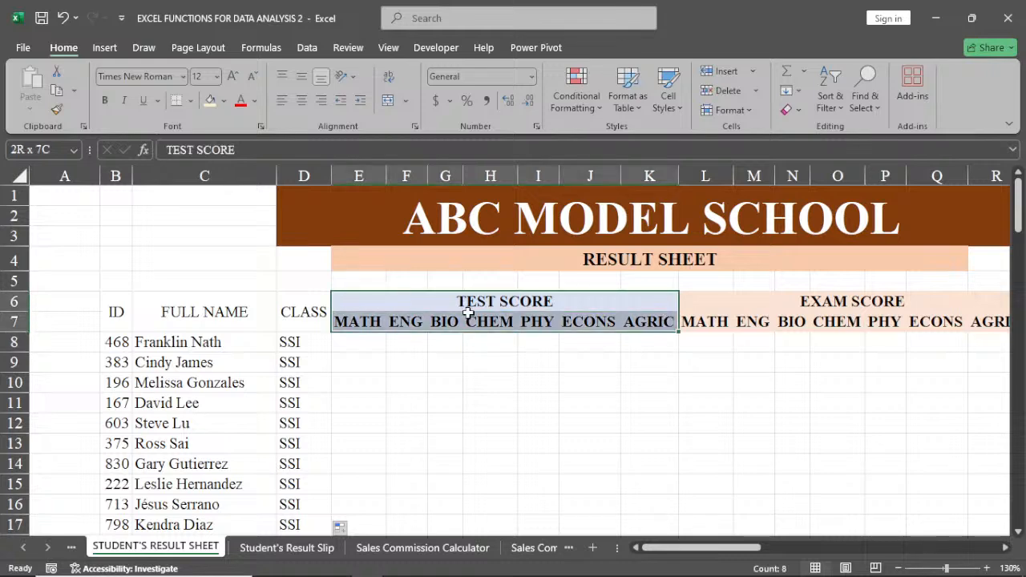
{"action": "left_click", "coordinate": [406, 322]}
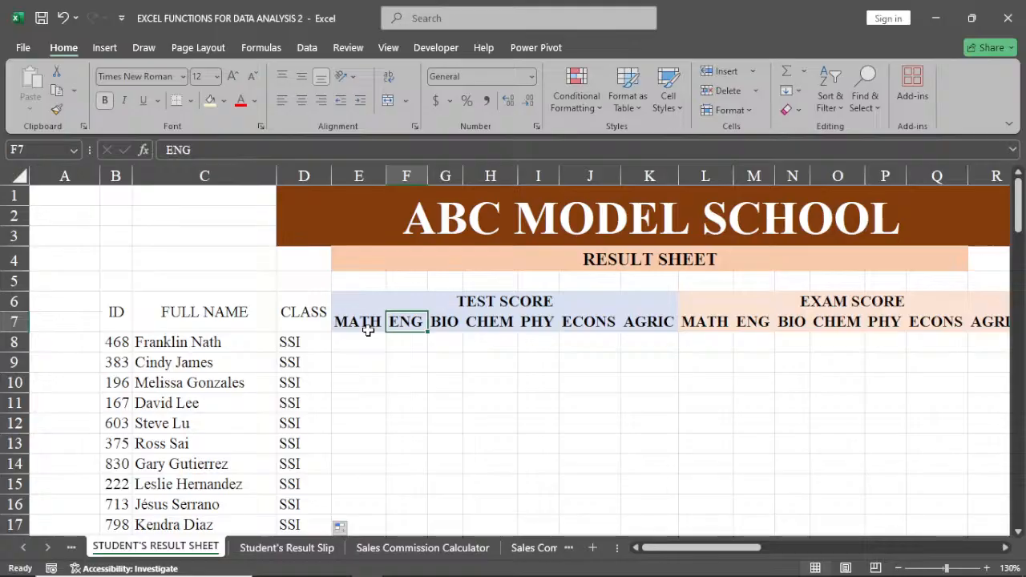
{"action": "left_click_drag", "start_coordinate": [368, 329], "coordinate": [648, 326]}
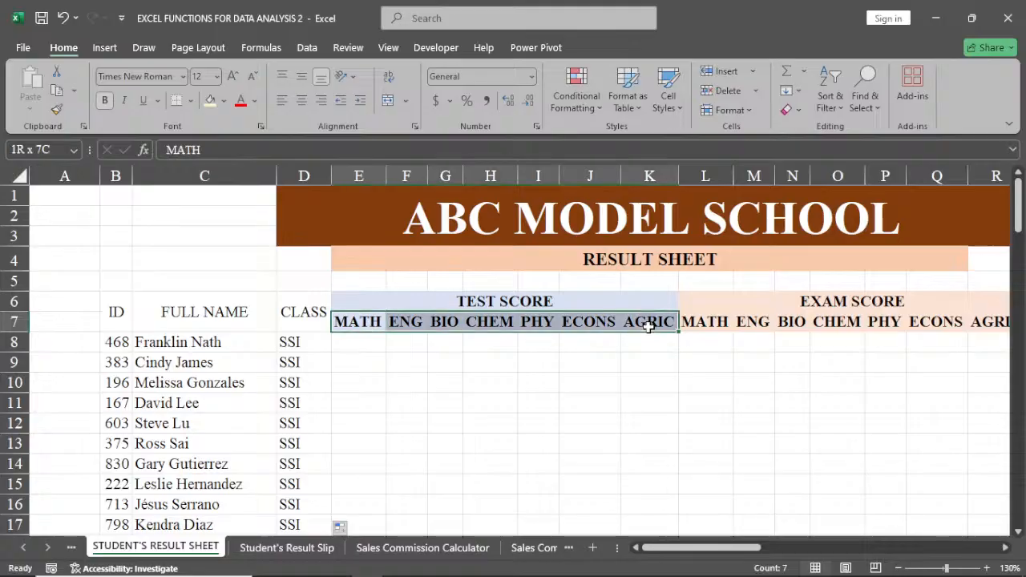
{"action": "left_click", "coordinate": [190, 102]}
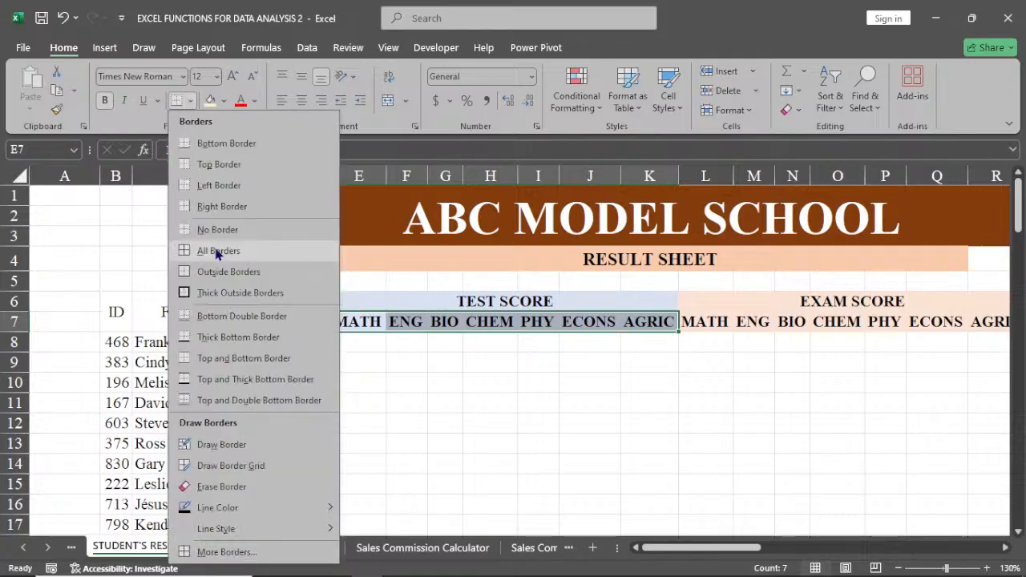
{"action": "left_click", "coordinate": [217, 251]}
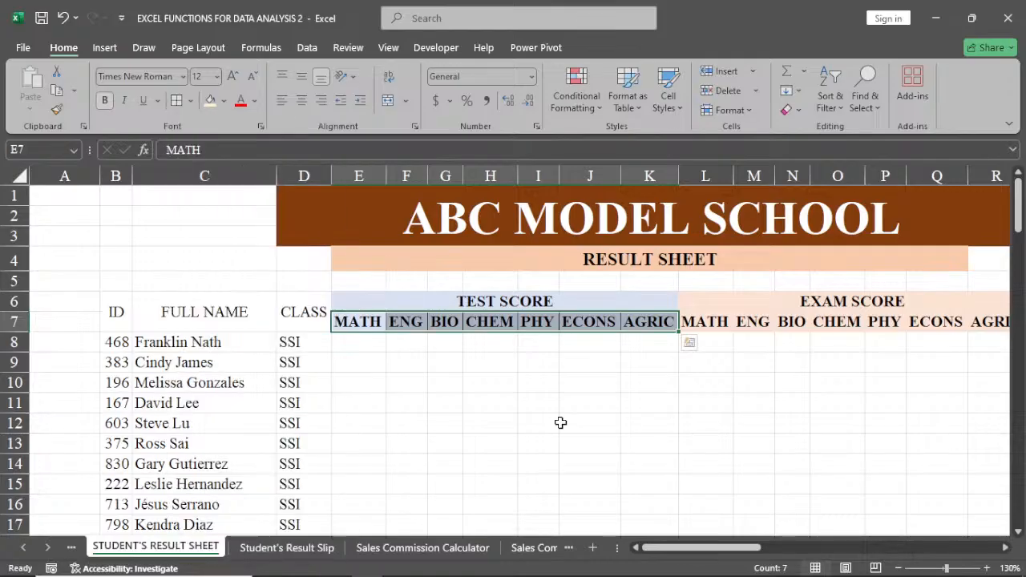
{"action": "left_click", "coordinate": [564, 406]}
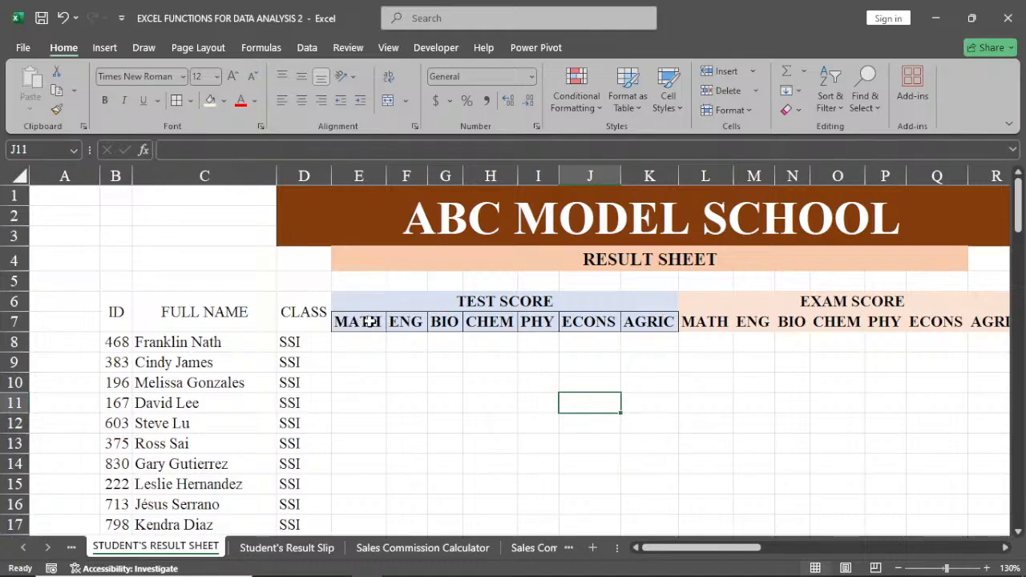
Give all subject headings in E7:AF7 black inside borders and remove the border along the range's left edge.
{"action": "left_click_drag", "start_coordinate": [368, 321], "coordinate": [552, 327]}
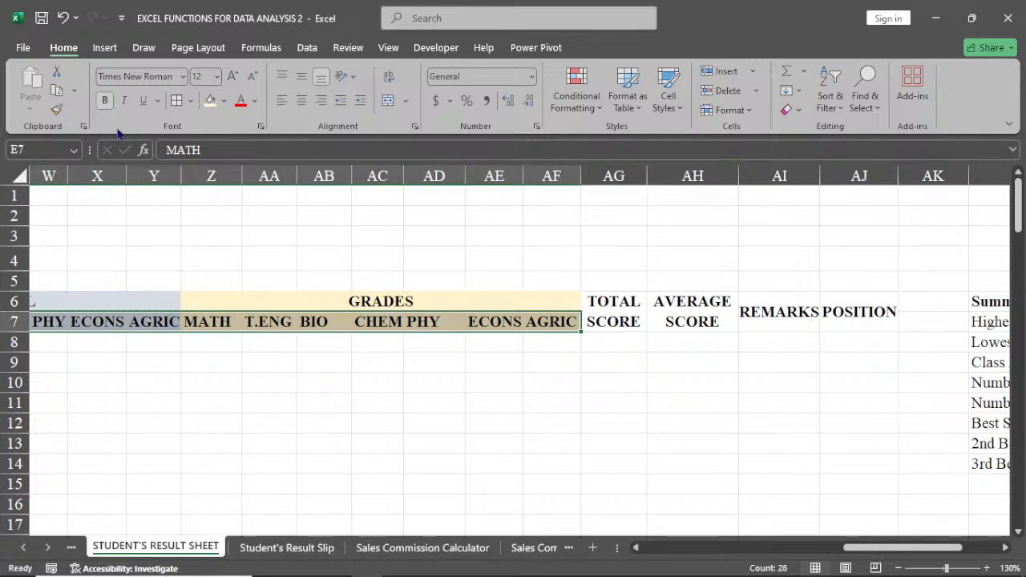
{"action": "left_click", "coordinate": [191, 101]}
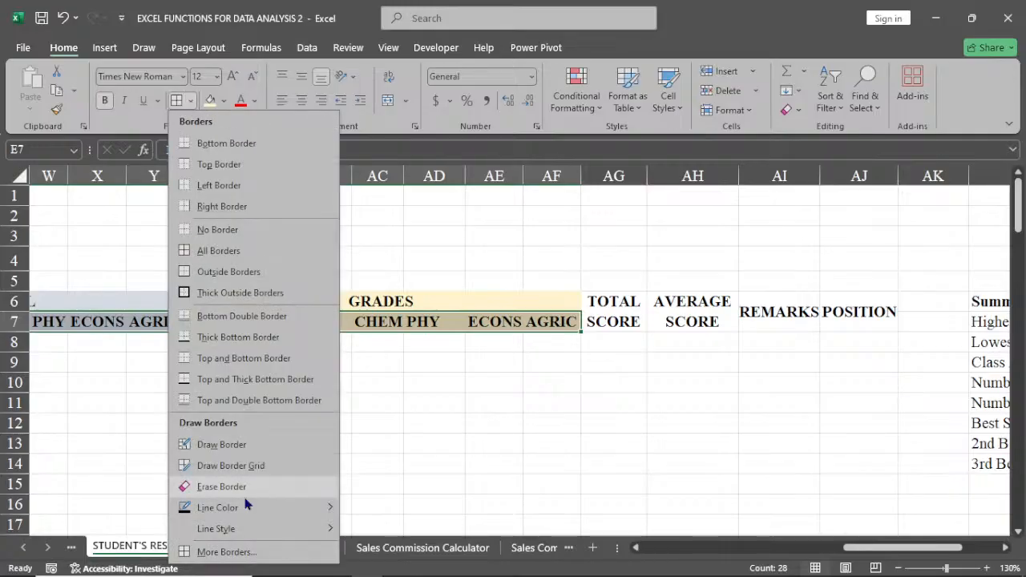
{"action": "left_click", "coordinate": [233, 552]}
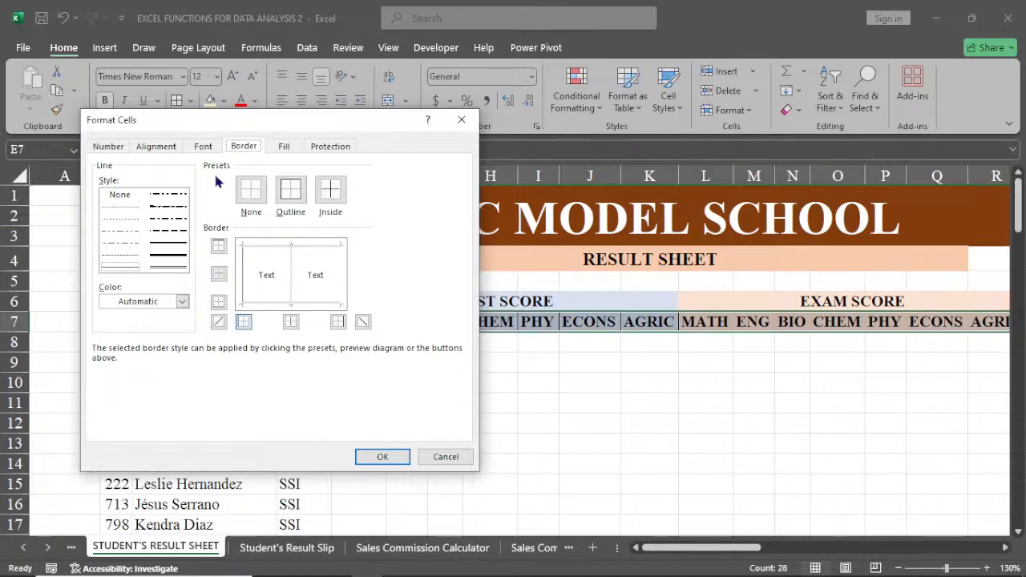
{"action": "left_click", "coordinate": [182, 302]}
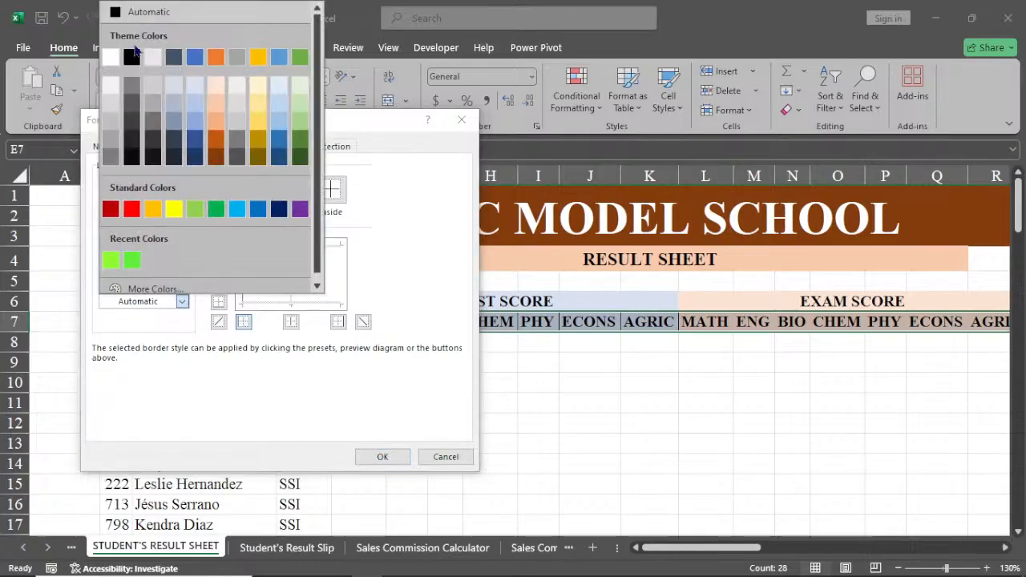
{"action": "left_click", "coordinate": [131, 56]}
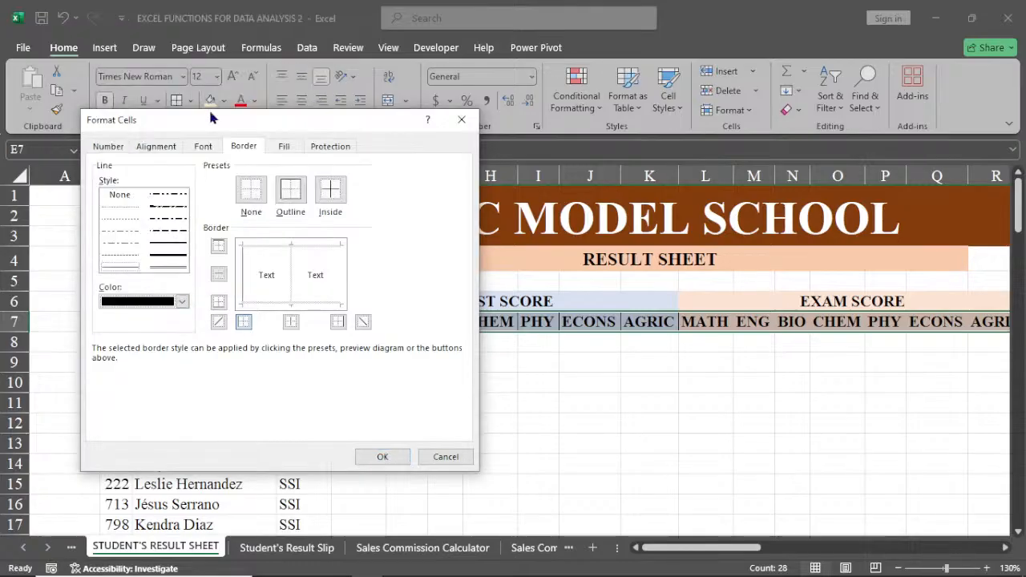
{"action": "left_click", "coordinate": [333, 193]}
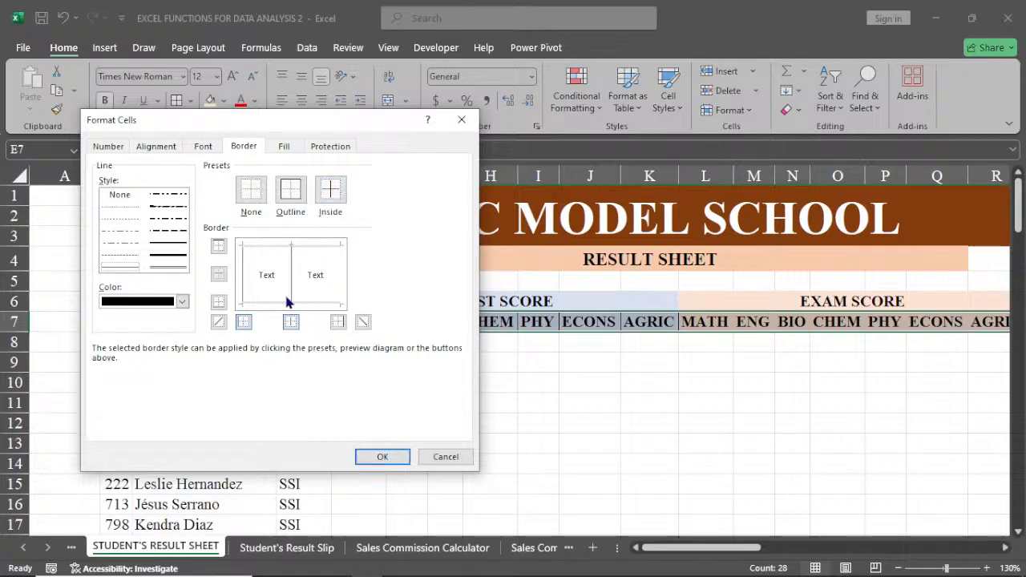
{"action": "left_click", "coordinate": [244, 321]}
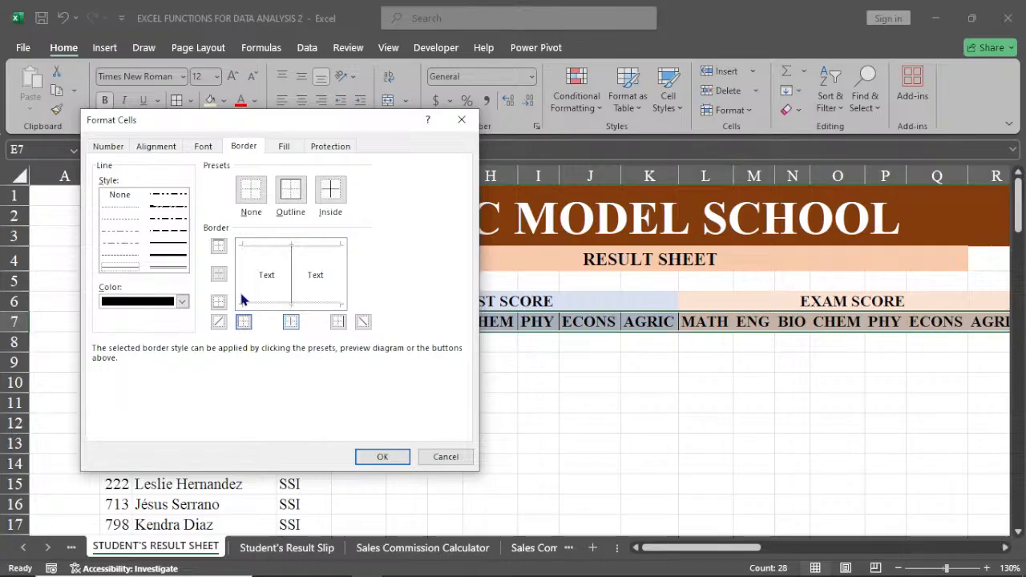
{"action": "left_click", "coordinate": [380, 457]}
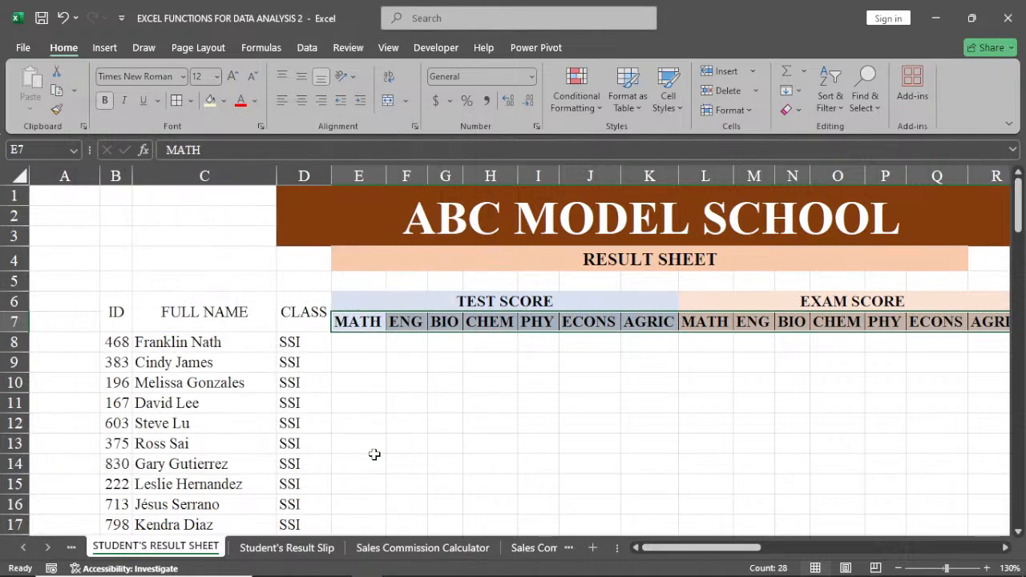
{"action": "left_click", "coordinate": [414, 385]}
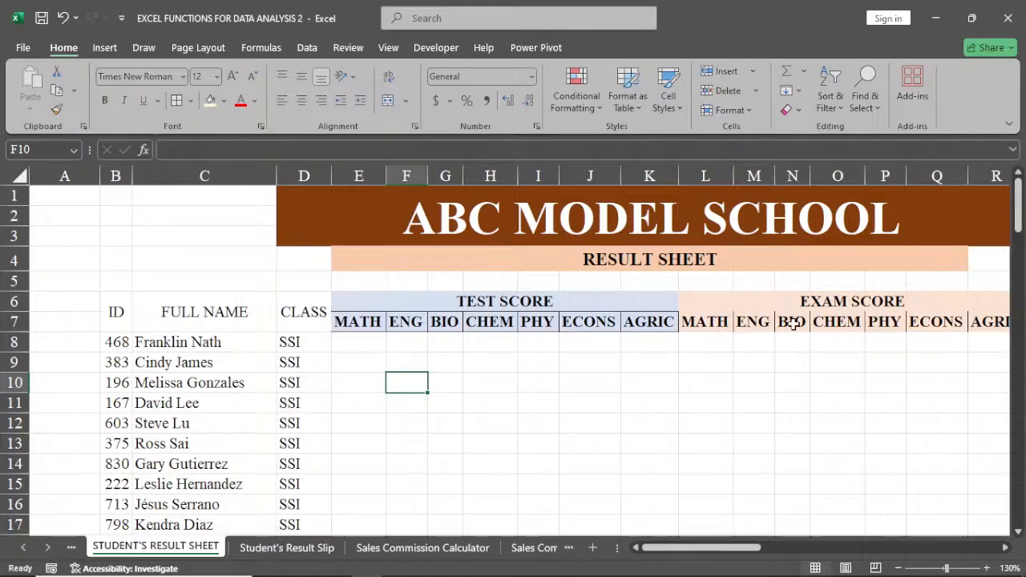
Remove the right, top and bottom outer borders from the TEST SCORE subject headings in E7:K7, keeping the inside lines.
{"action": "left_click", "coordinate": [378, 321]}
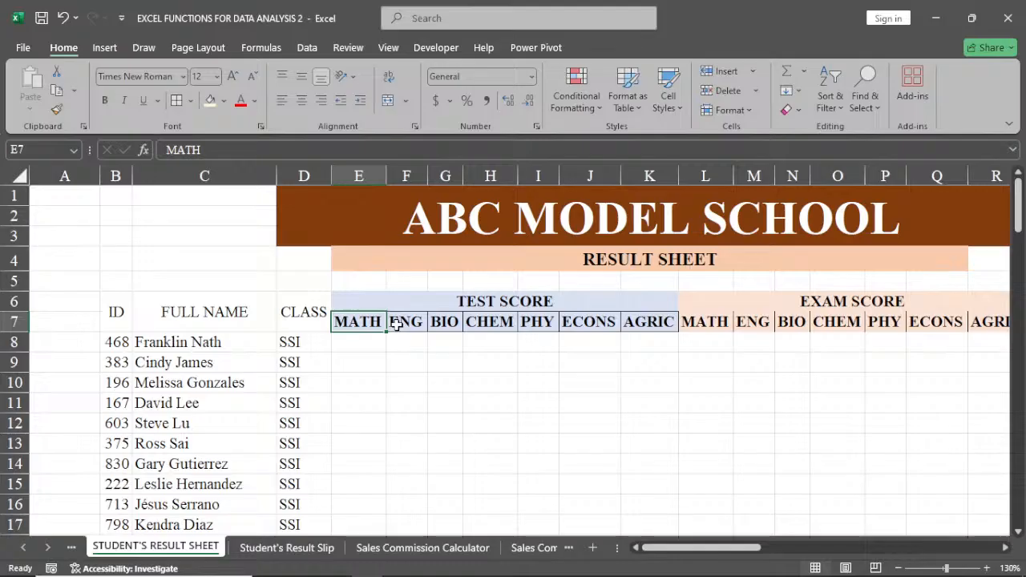
{"action": "left_click_drag", "start_coordinate": [396, 324], "coordinate": [649, 321]}
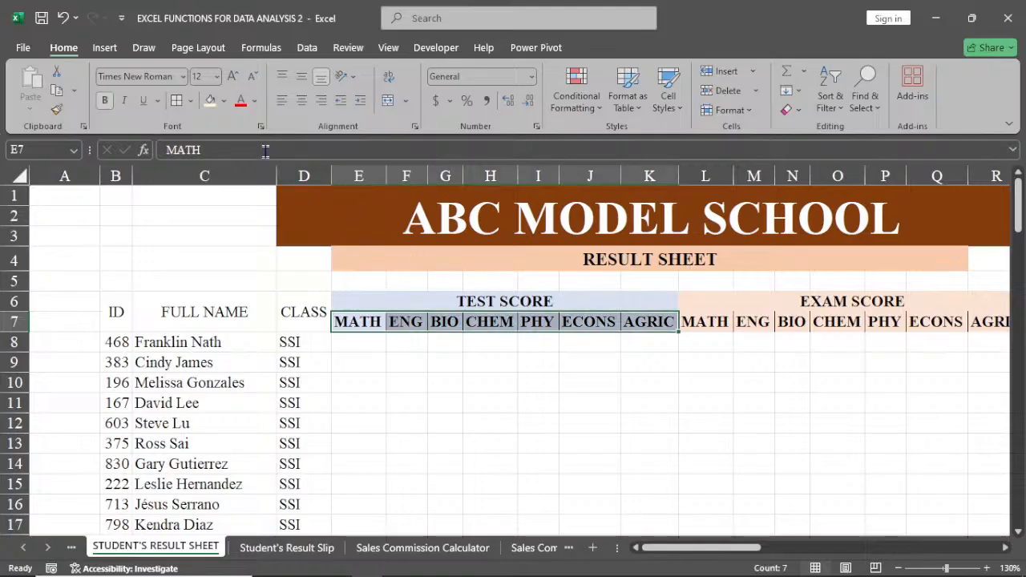
{"action": "left_click", "coordinate": [190, 100]}
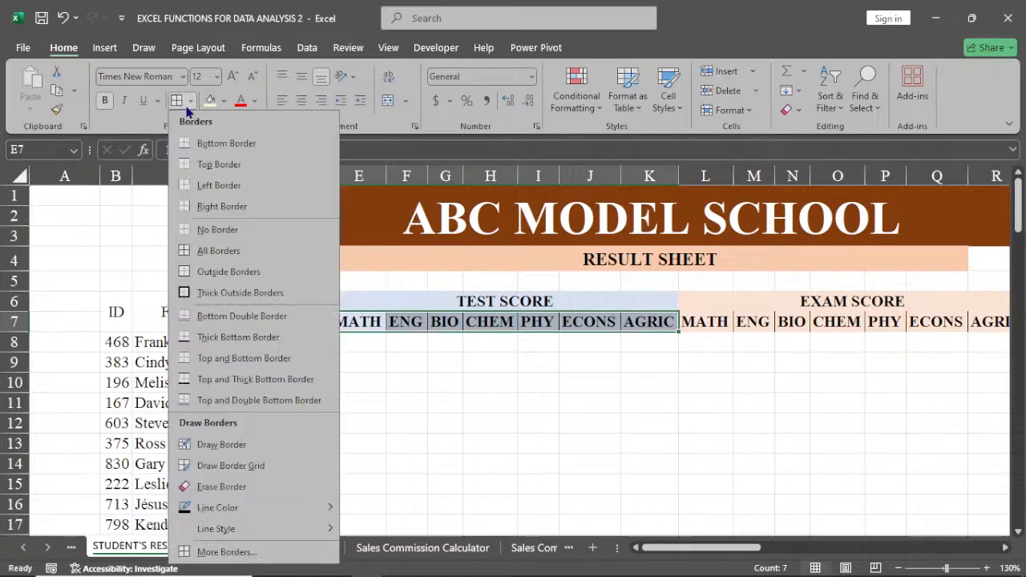
{"action": "left_click", "coordinate": [226, 562]}
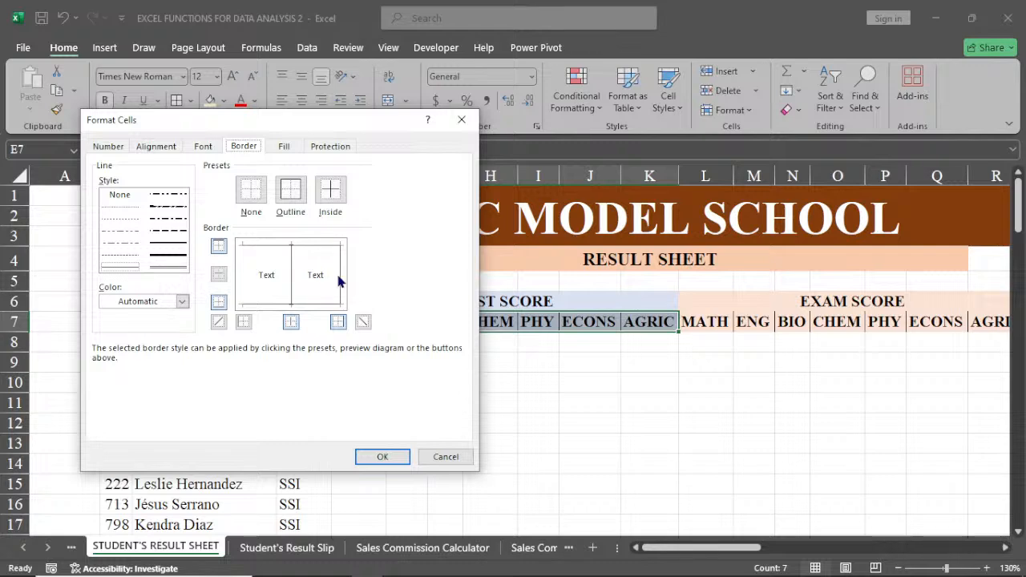
{"action": "left_click", "coordinate": [338, 321]}
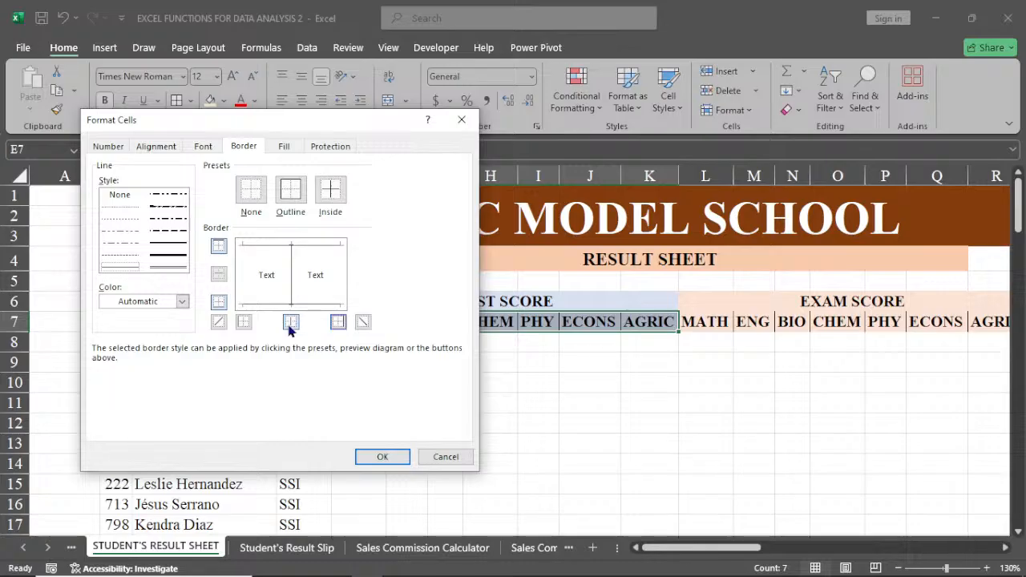
{"action": "left_click", "coordinate": [219, 246]}
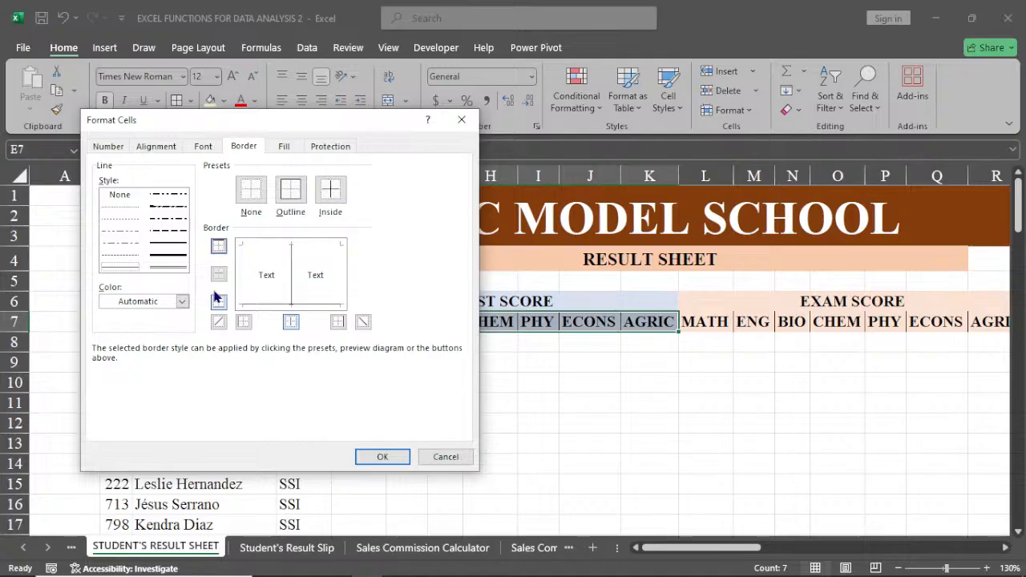
{"action": "left_click", "coordinate": [216, 299]}
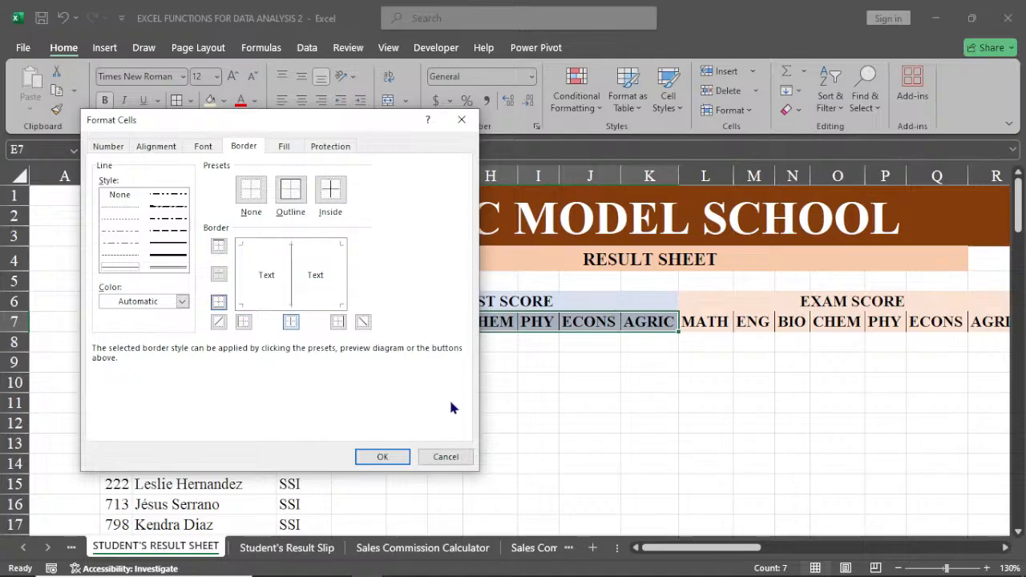
{"action": "left_click", "coordinate": [390, 459]}
{"action": "left_click", "coordinate": [592, 461]}
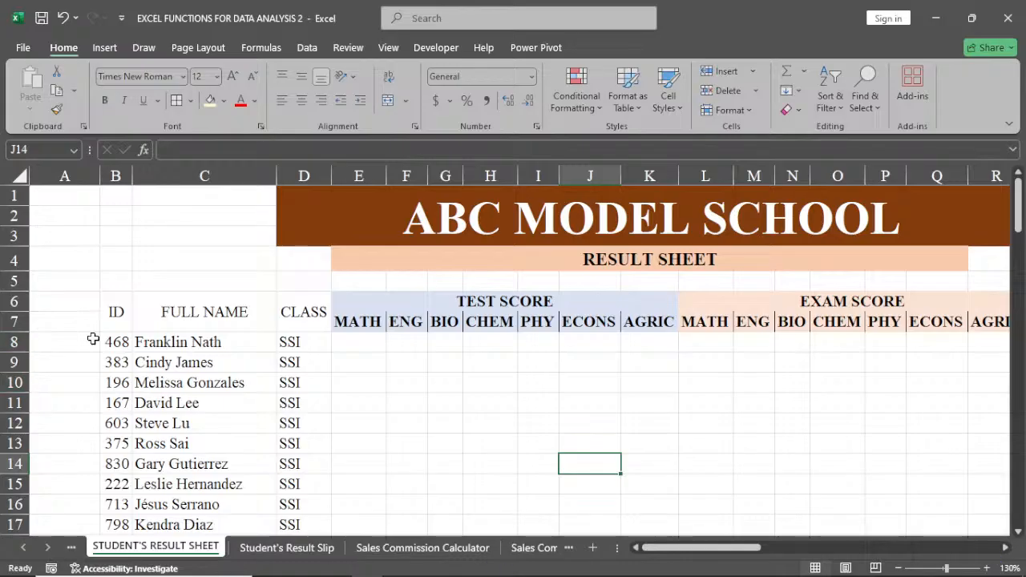
Fill the ID heading in B6 with gray and the FULL NAME heading in C6 with the lightest green theme colour.
{"action": "left_click", "coordinate": [116, 312]}
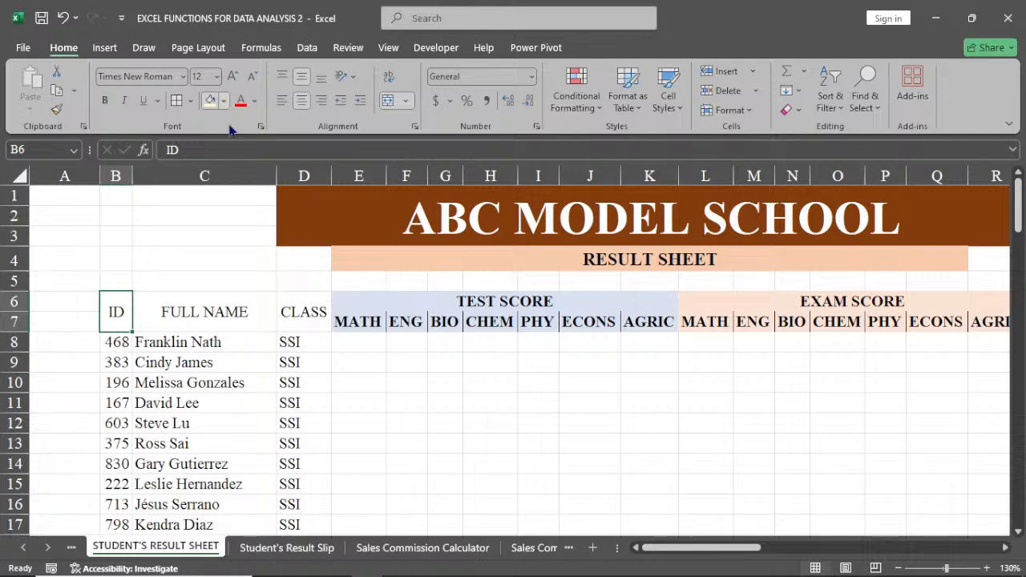
{"action": "left_click", "coordinate": [209, 100]}
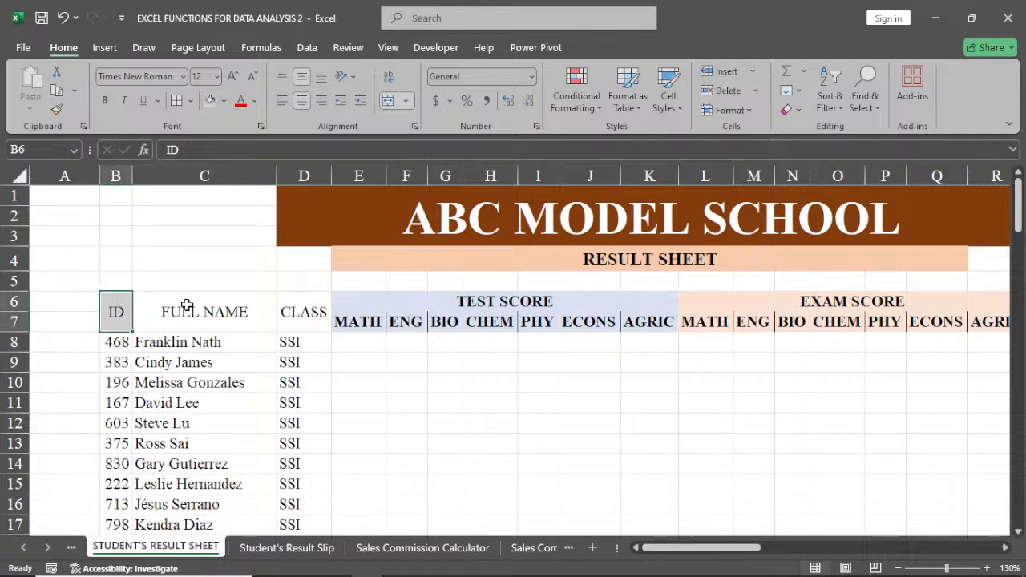
{"action": "left_click", "coordinate": [186, 306]}
{"action": "left_click", "coordinate": [224, 100]}
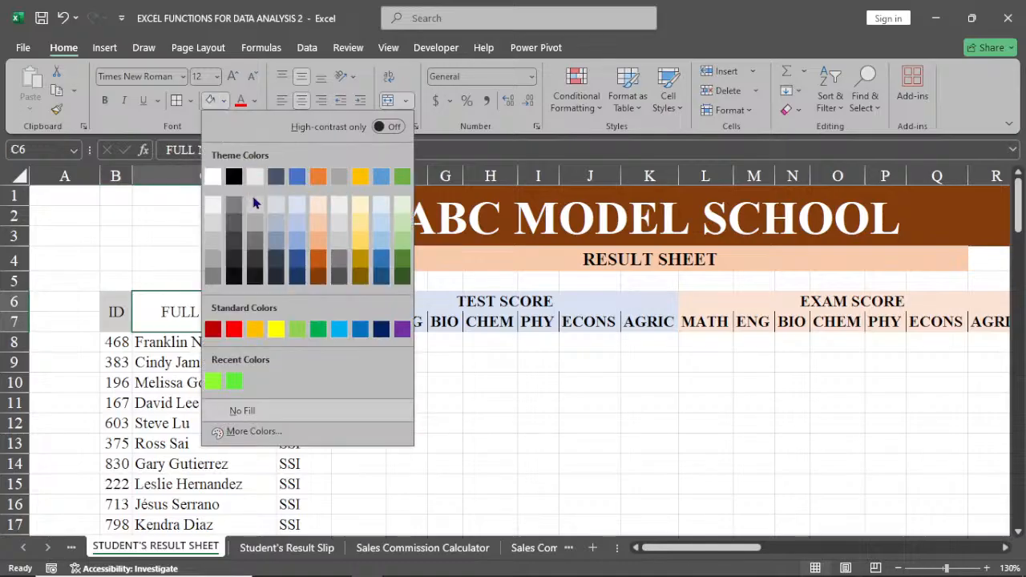
{"action": "left_click", "coordinate": [398, 204]}
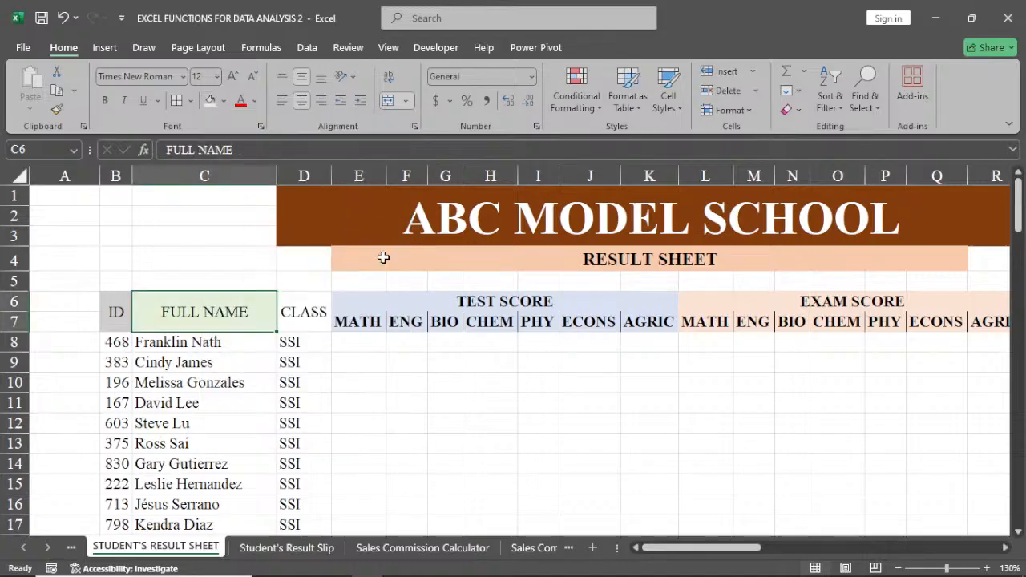
Fill the CLASS heading in D6 with the lightest orange theme colour.
{"action": "key", "text": "Right"}
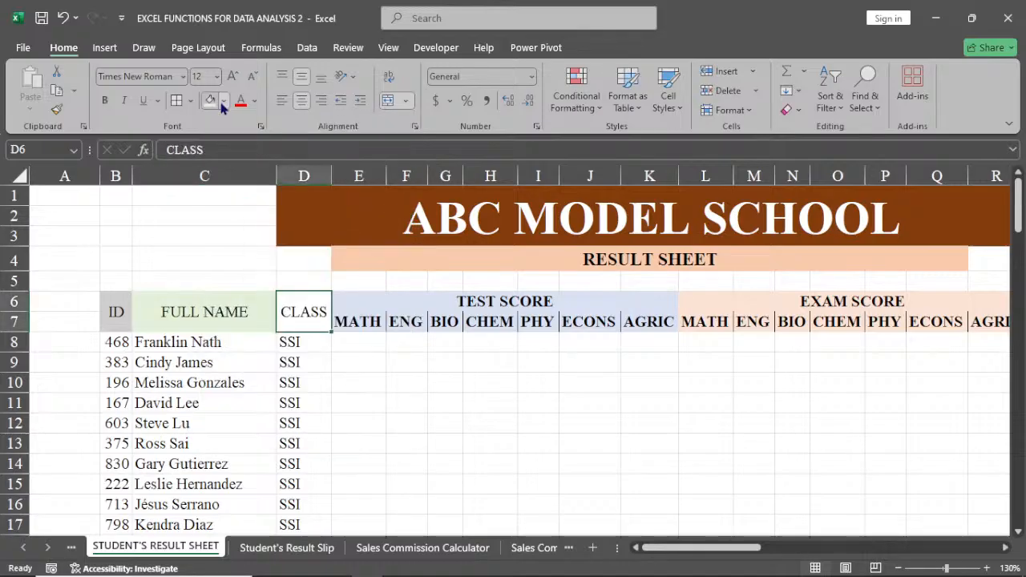
{"action": "left_click", "coordinate": [224, 102]}
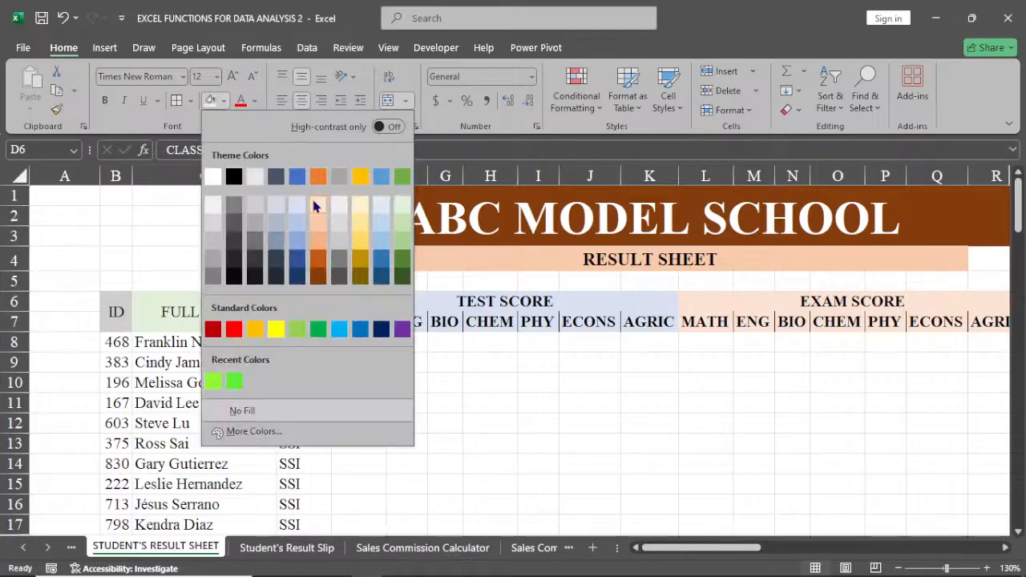
{"action": "left_click", "coordinate": [315, 205]}
{"action": "left_click", "coordinate": [348, 361]}
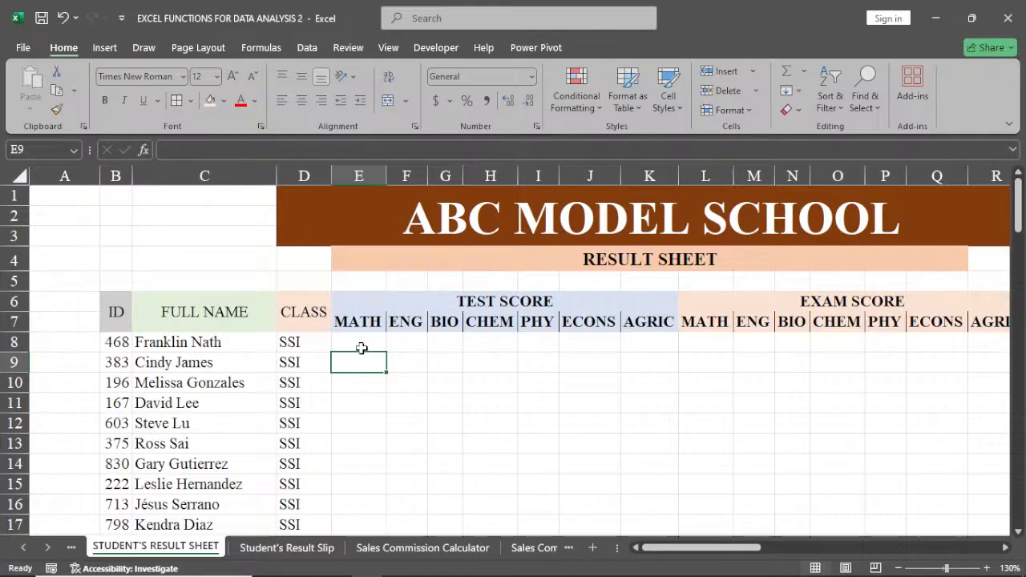
{"action": "left_click", "coordinate": [362, 348]}
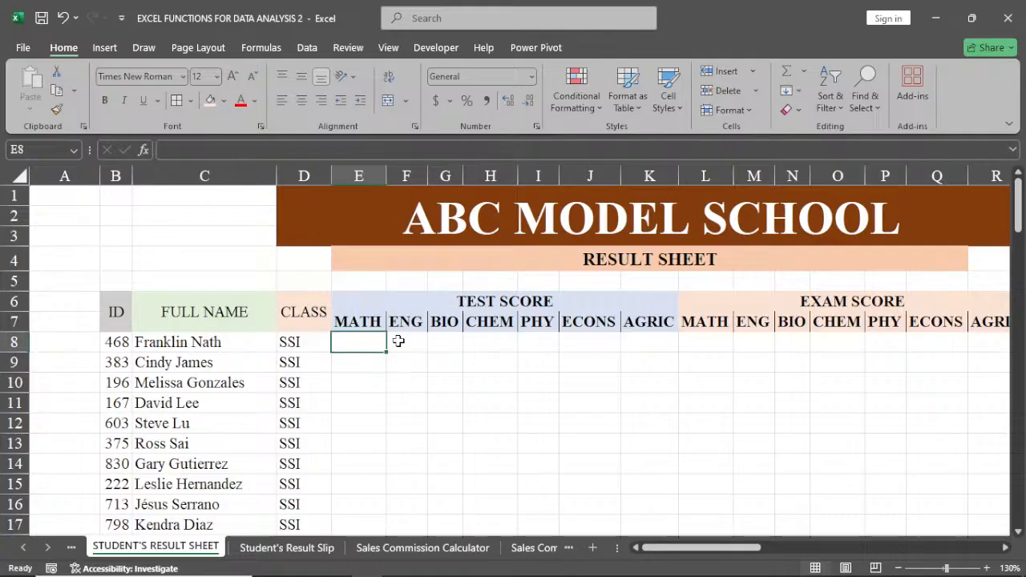
{"action": "left_click", "coordinate": [398, 340]}
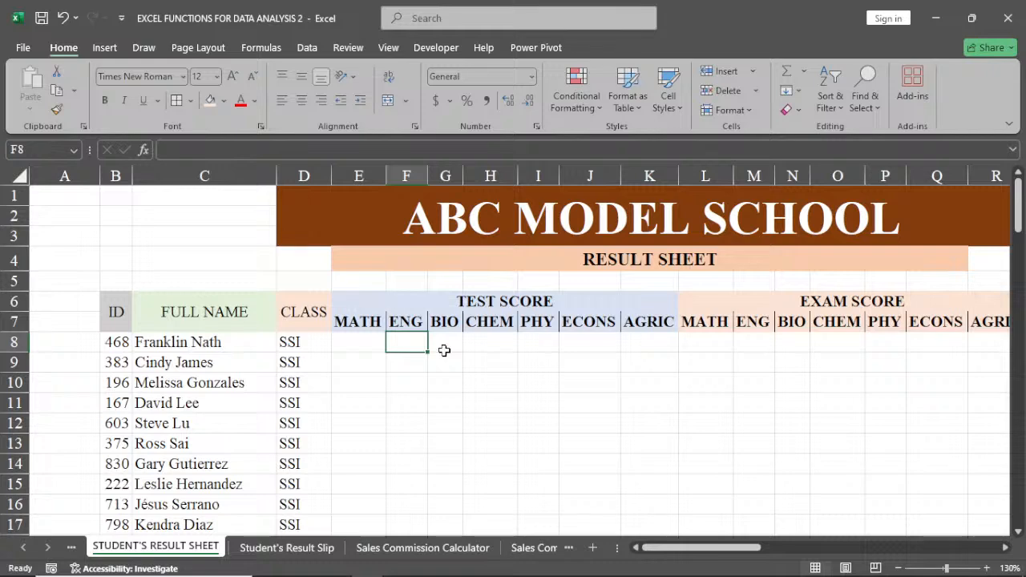
{"action": "left_click", "coordinate": [444, 350]}
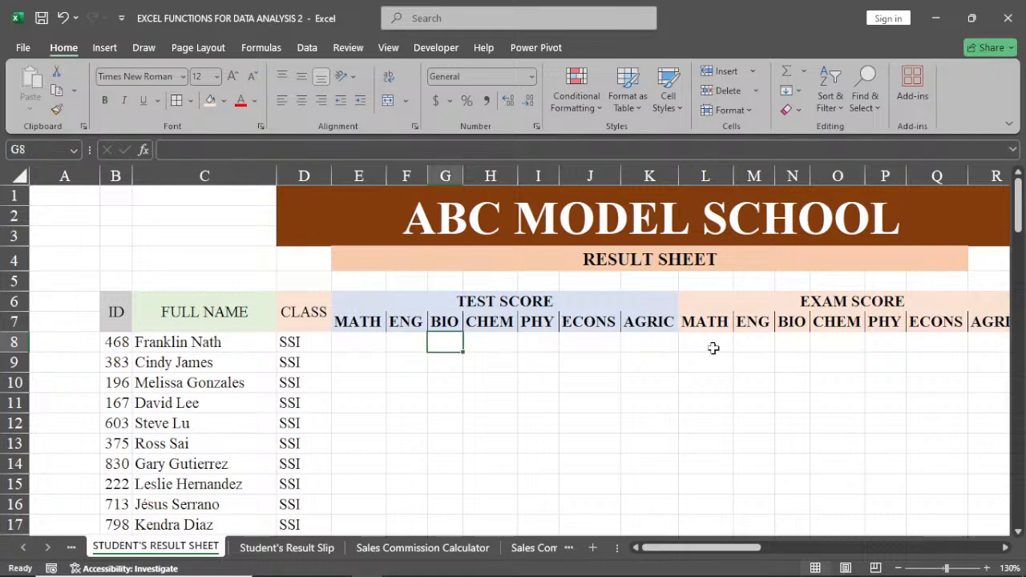
{"action": "left_click", "coordinate": [356, 346]}
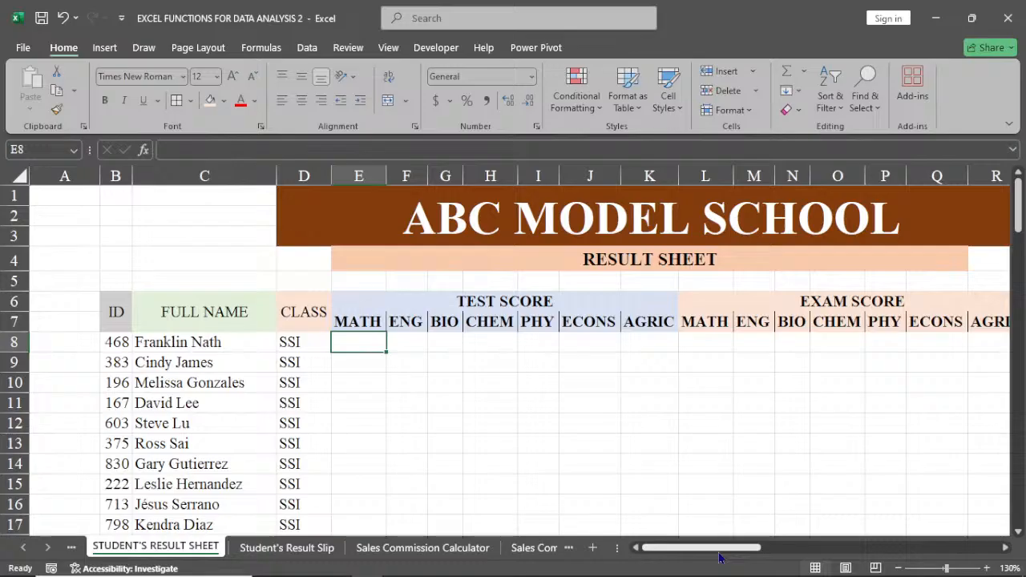
In S8, under the TOTAL section's MATH heading, enter a formula multiplying the MATH test and exam scores, =E8*L8.
{"action": "left_click_drag", "start_coordinate": [720, 553], "coordinate": [763, 555]}
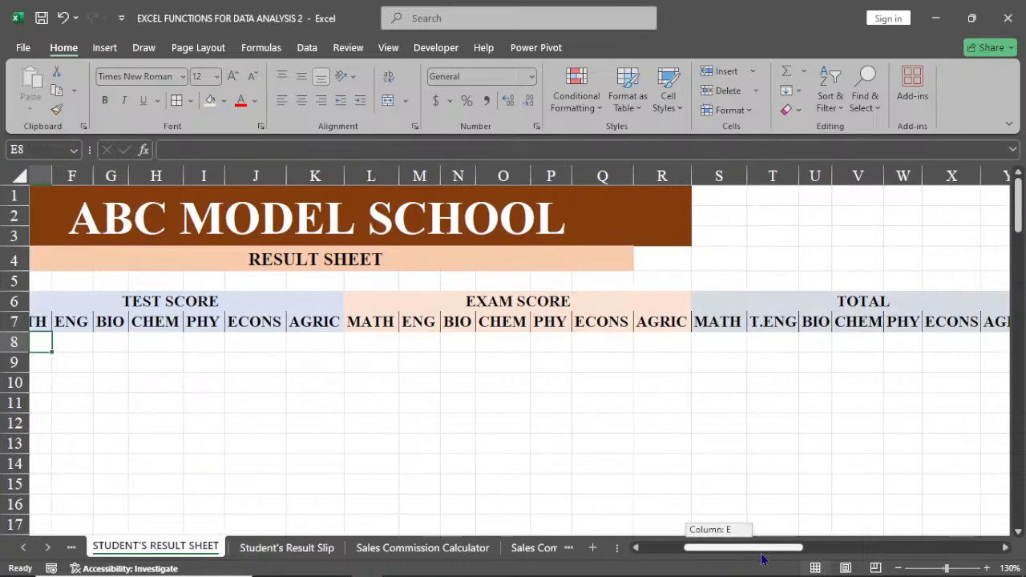
{"action": "left_click_drag", "start_coordinate": [763, 559], "coordinate": [812, 555]}
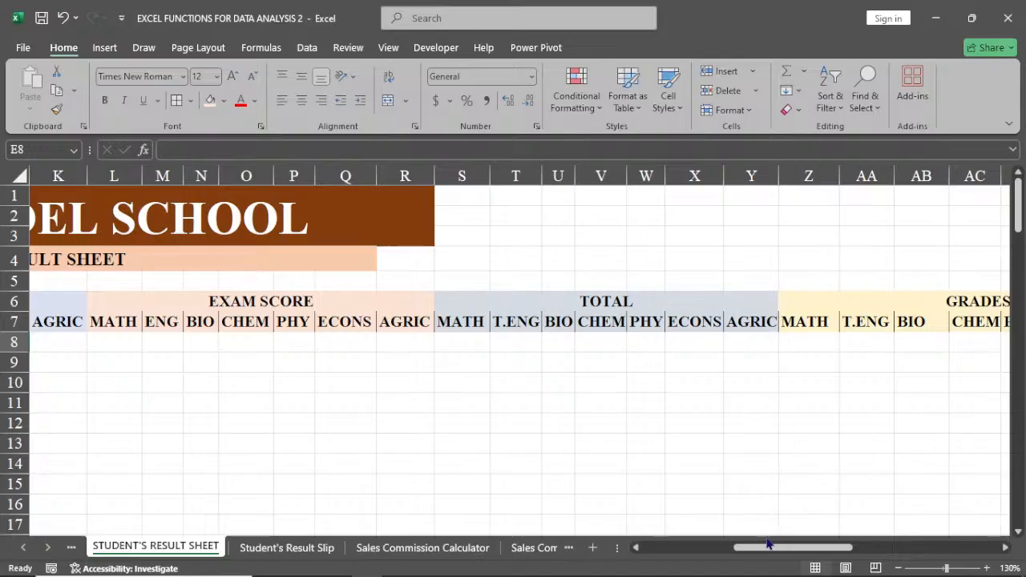
{"action": "left_click_drag", "start_coordinate": [767, 544], "coordinate": [738, 558]}
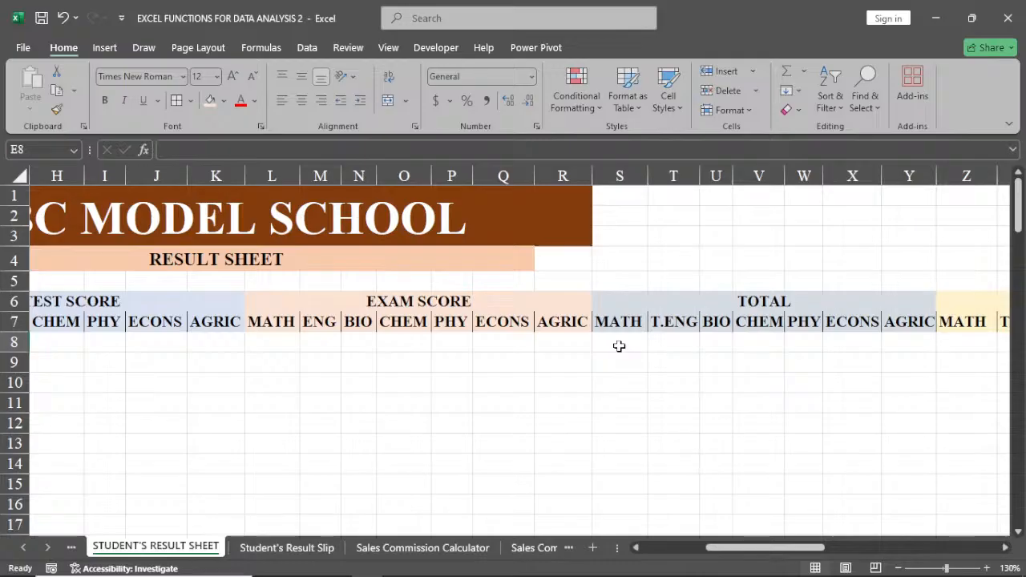
{"action": "left_click", "coordinate": [619, 346]}
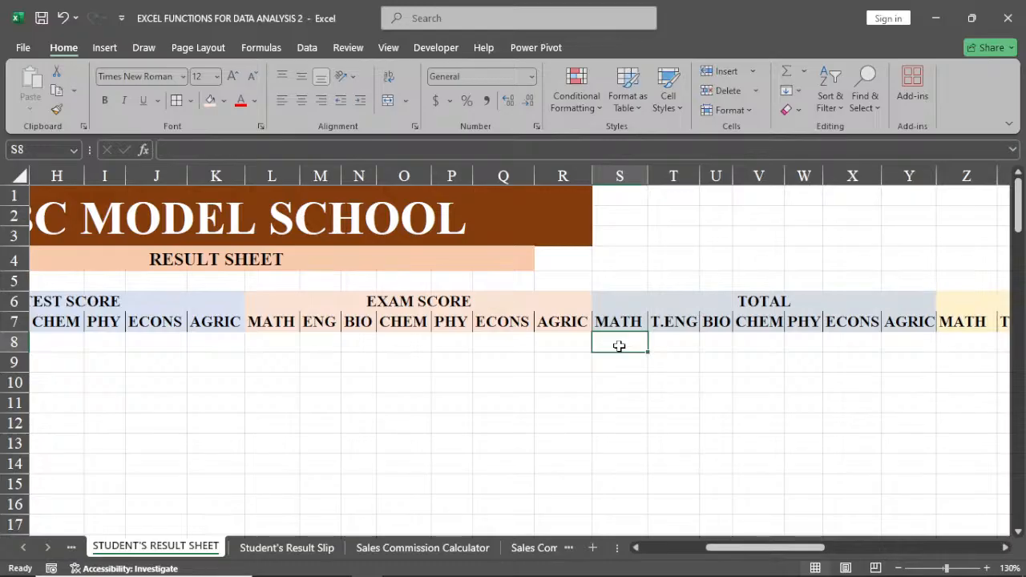
{"action": "type", "text": "="}
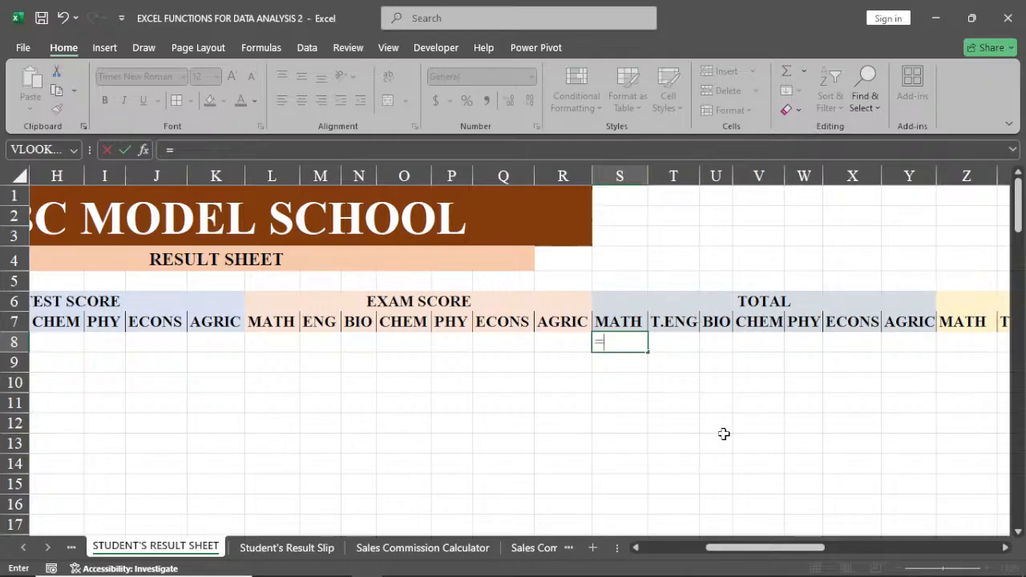
{"action": "left_click", "coordinate": [635, 548]}
{"action": "left_click", "coordinate": [635, 548]}
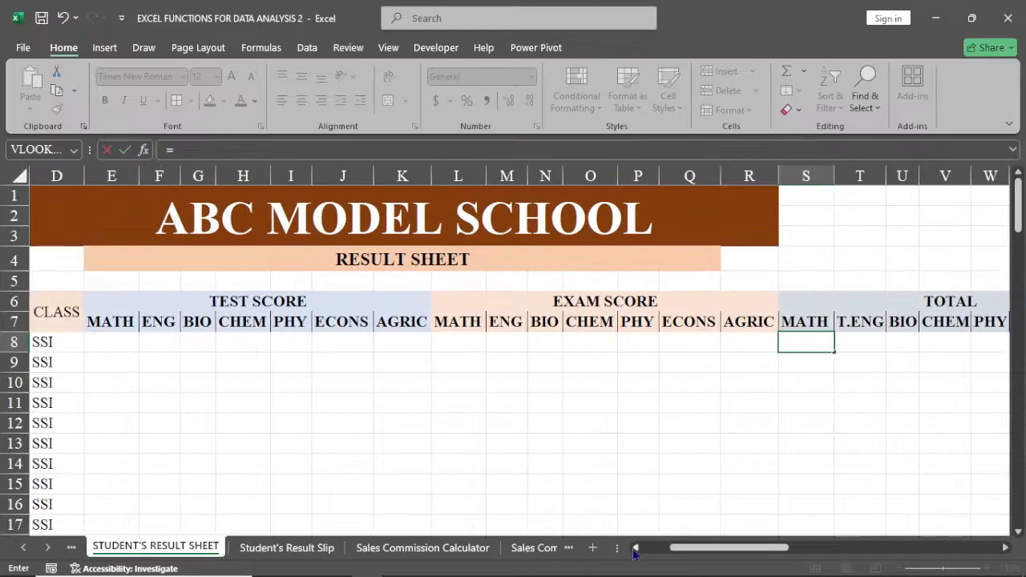
{"action": "left_click", "coordinate": [635, 548]}
{"action": "left_click", "coordinate": [264, 344]}
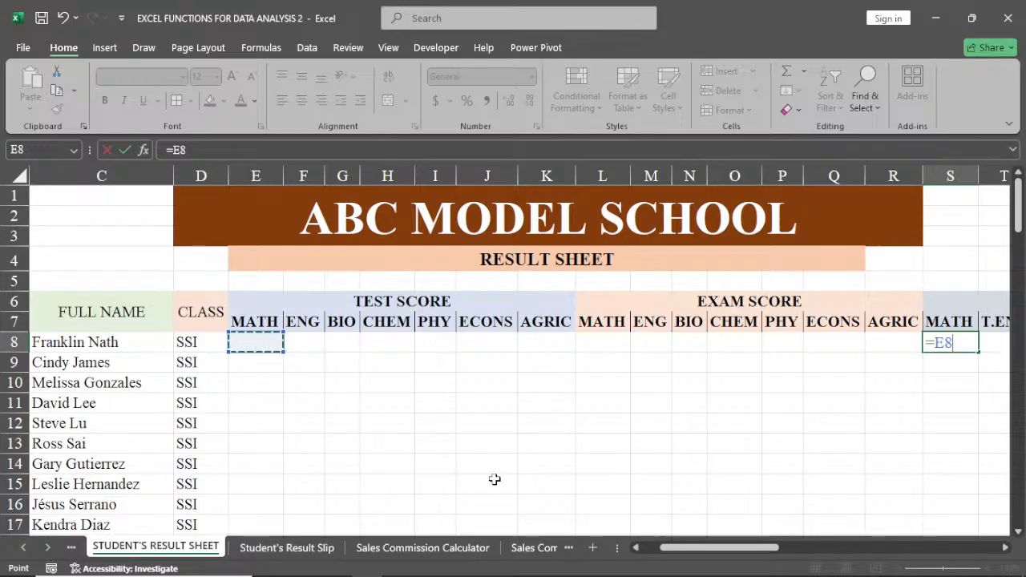
{"action": "type", "text": "*"}
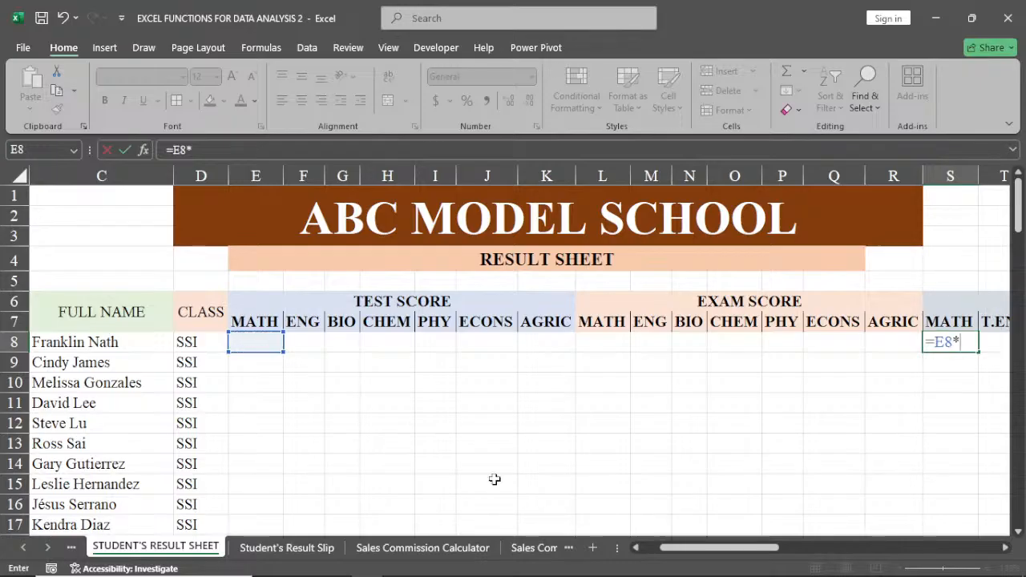
{"action": "left_click", "coordinate": [608, 344]}
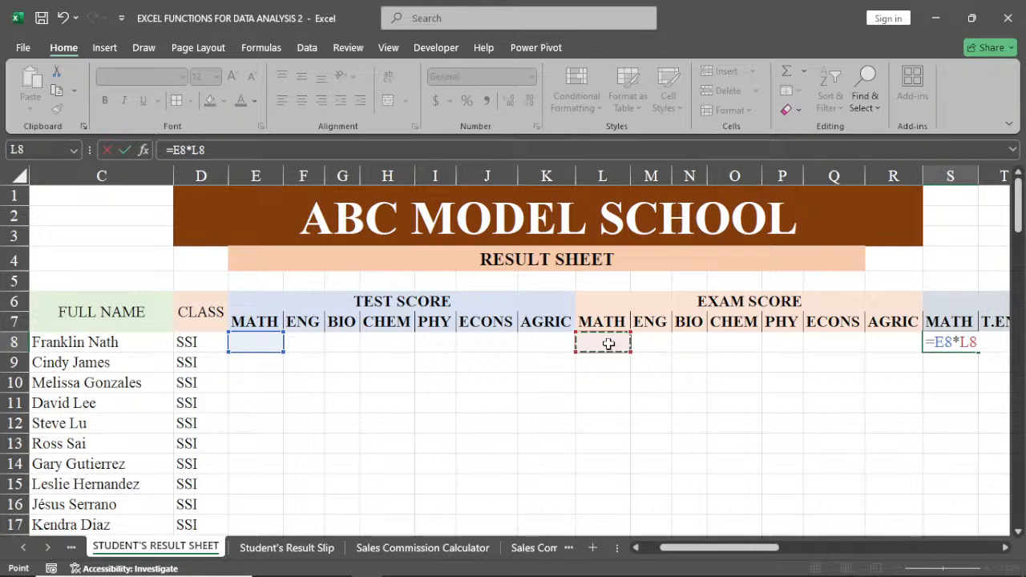
{"action": "key", "text": "Return"}
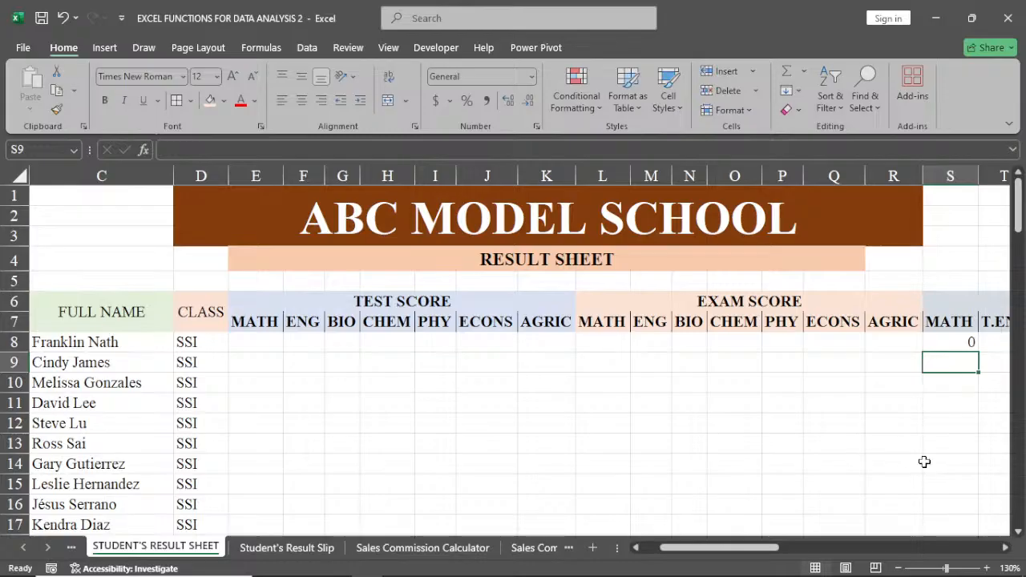
Copy the MATH total formula in S8 across the other TOTAL subjects through Y8.
{"action": "left_click", "coordinate": [1007, 549]}
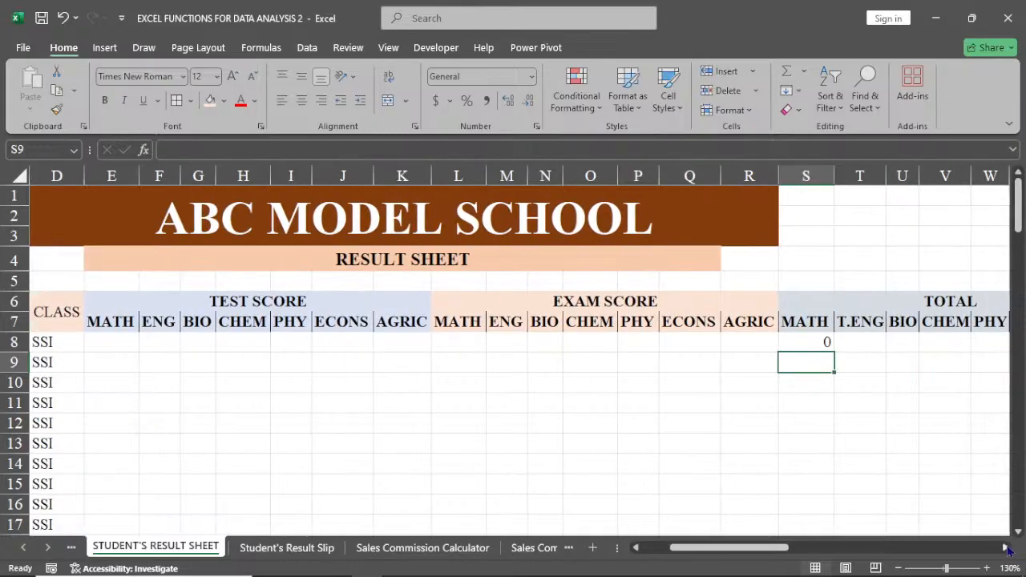
{"action": "left_click", "coordinate": [1007, 548]}
{"action": "left_click", "coordinate": [1007, 549]}
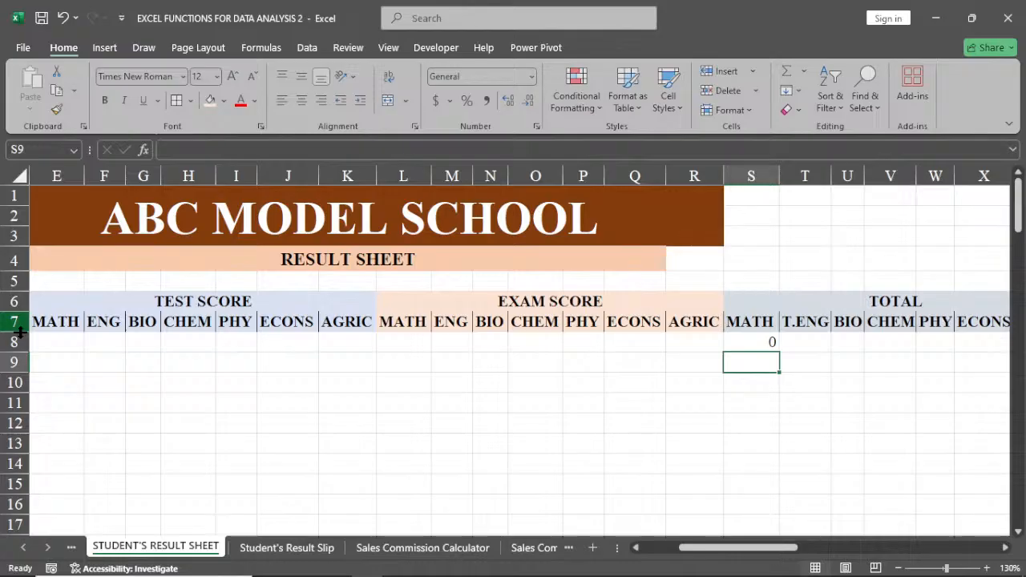
{"action": "left_click", "coordinate": [763, 347]}
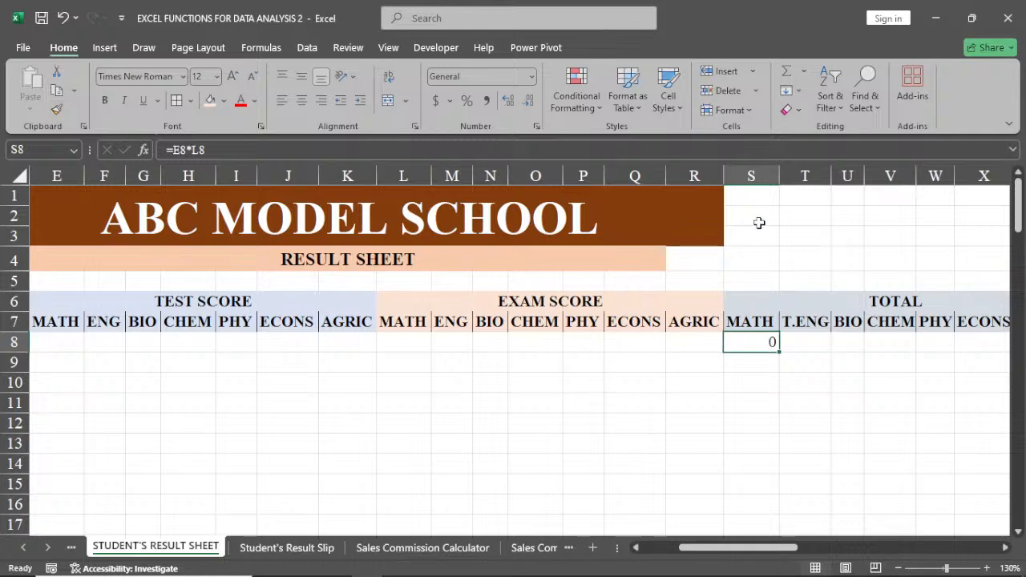
{"action": "left_click", "coordinate": [800, 220]}
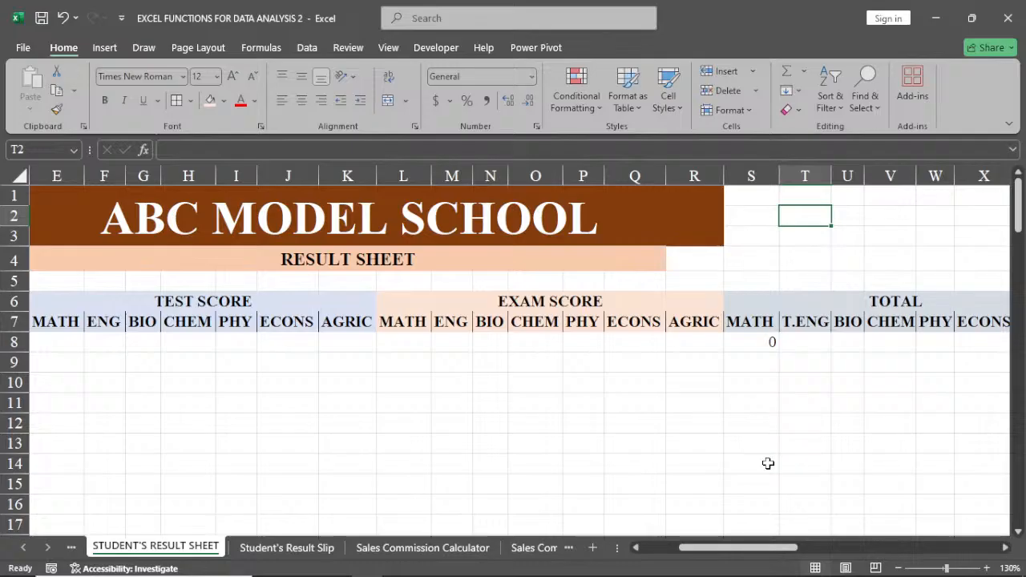
{"action": "left_click", "coordinate": [757, 343]}
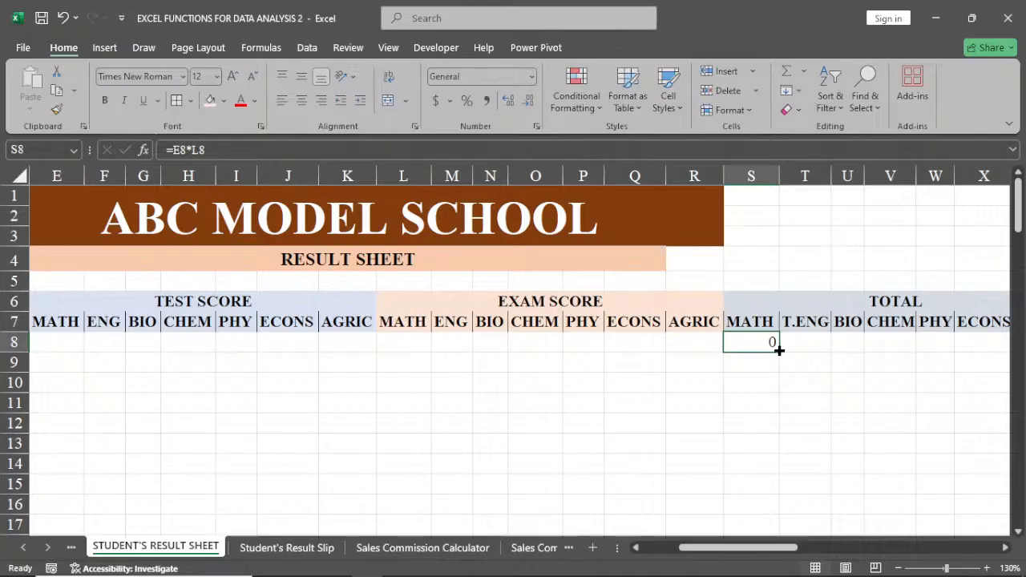
{"action": "mouse_move", "coordinate": [778, 350]}
{"action": "left_mouse_down"}
{"action": "mouse_move", "coordinate": [957, 360]}
{"action": "mouse_move", "coordinate": [786, 343]}
{"action": "left_mouse_up"}
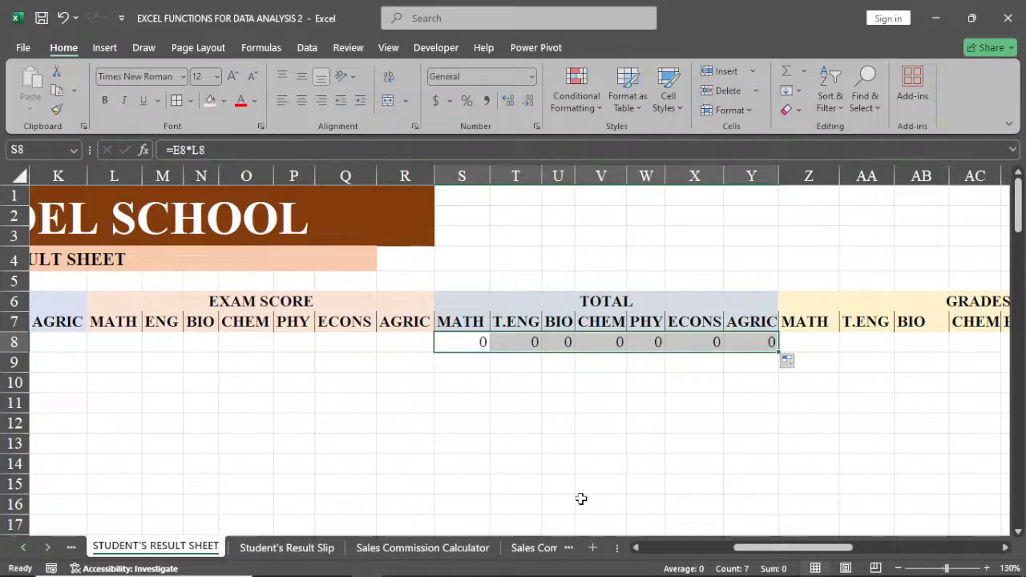
Inspect the copied BIO and ECONS total formulas in U8 and X8 to check which score cells they reference.
{"action": "left_click", "coordinate": [636, 549]}
{"action": "left_click", "coordinate": [636, 549]}
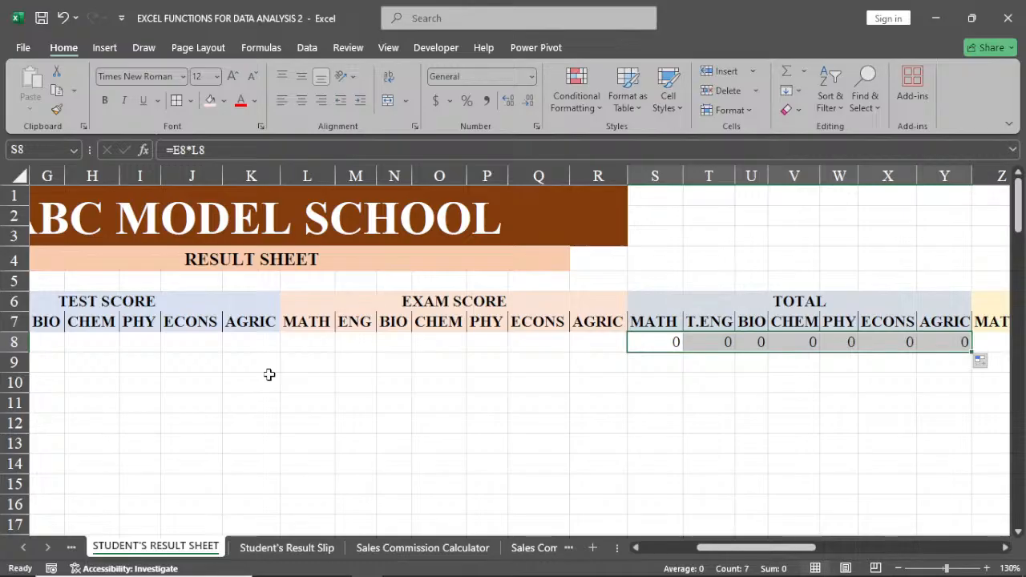
{"action": "left_click", "coordinate": [751, 423]}
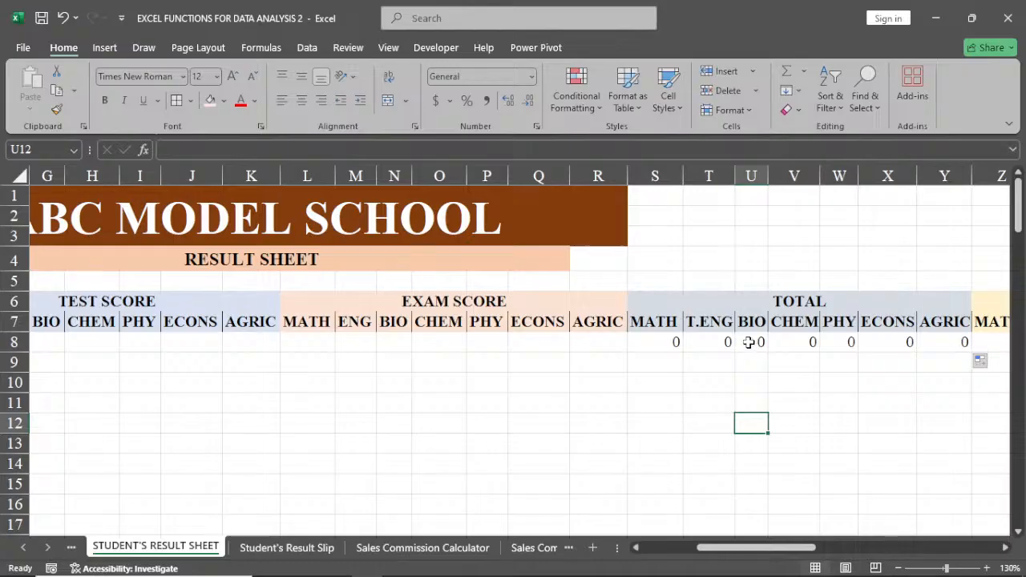
{"action": "double_click", "coordinate": [749, 342]}
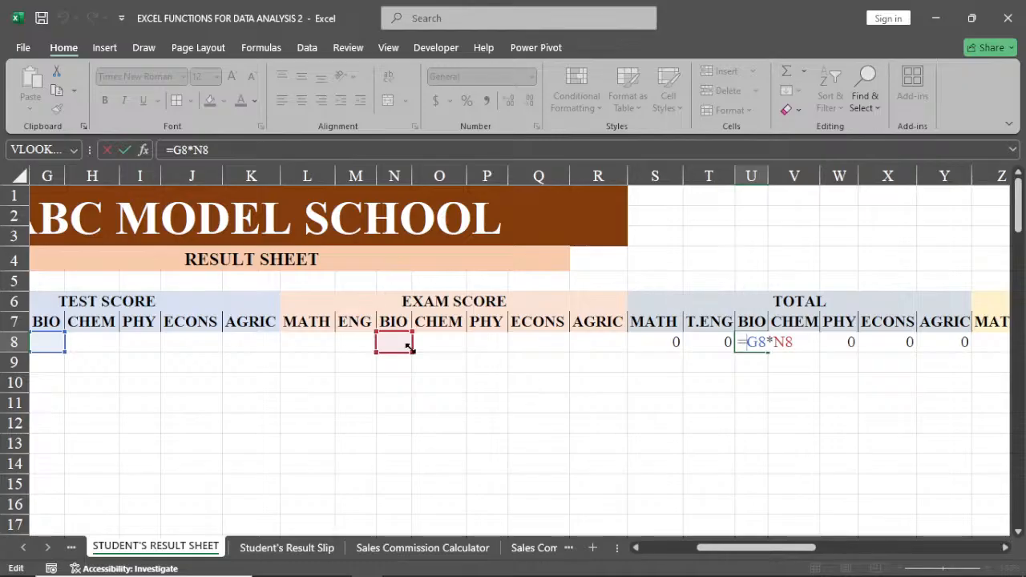
{"action": "key", "text": "Return"}
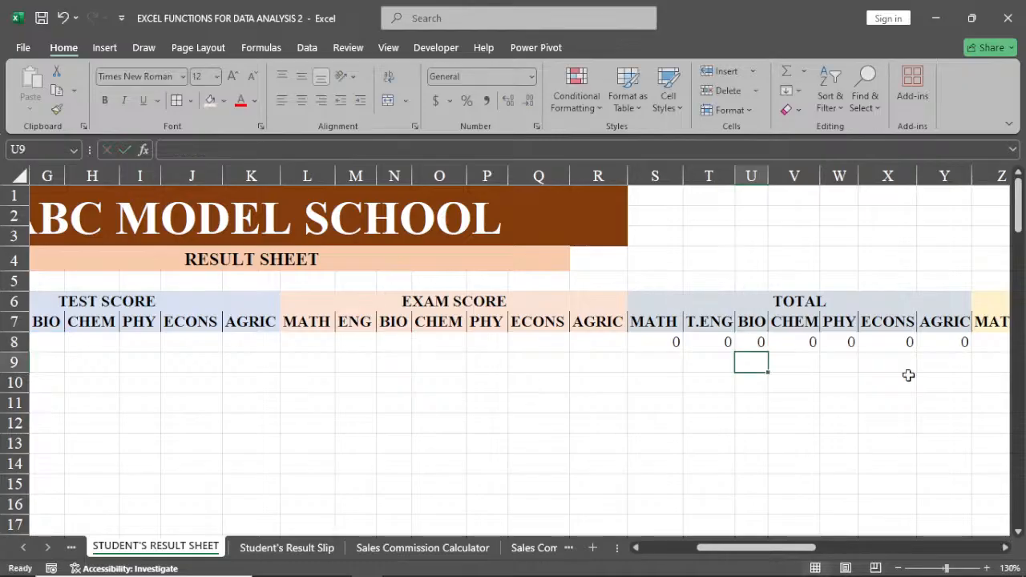
{"action": "double_click", "coordinate": [898, 340]}
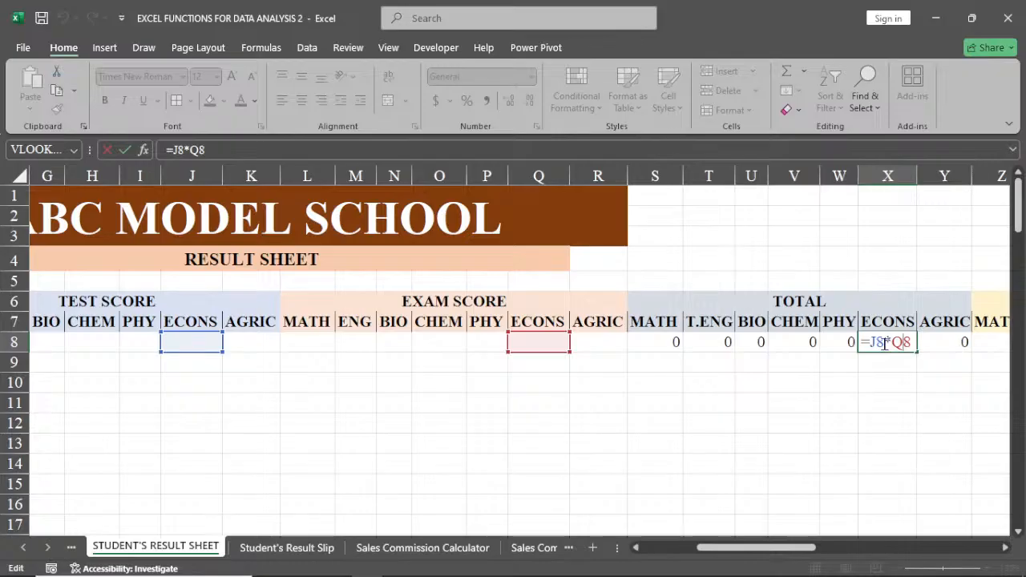
{"action": "key", "text": "Return"}
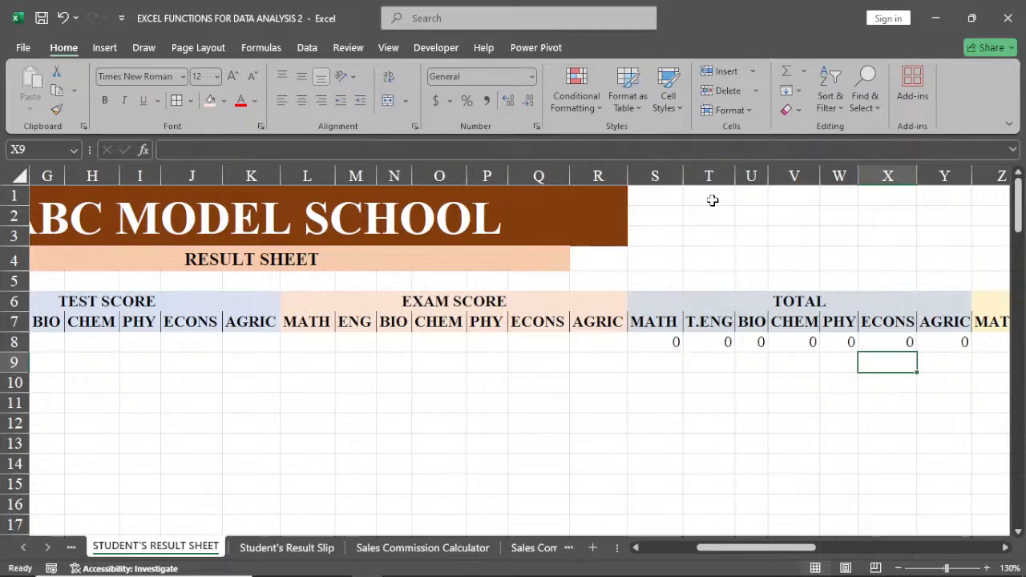
Enter the note RELATIVE in T2, above the TOTAL section.
{"action": "left_click", "coordinate": [714, 213]}
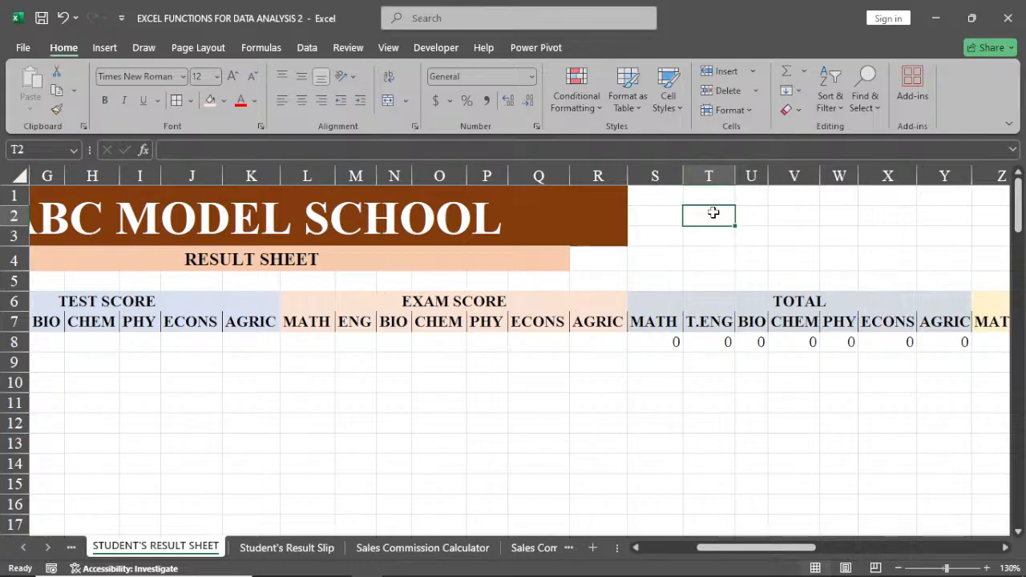
{"action": "type", "text": "RE"}
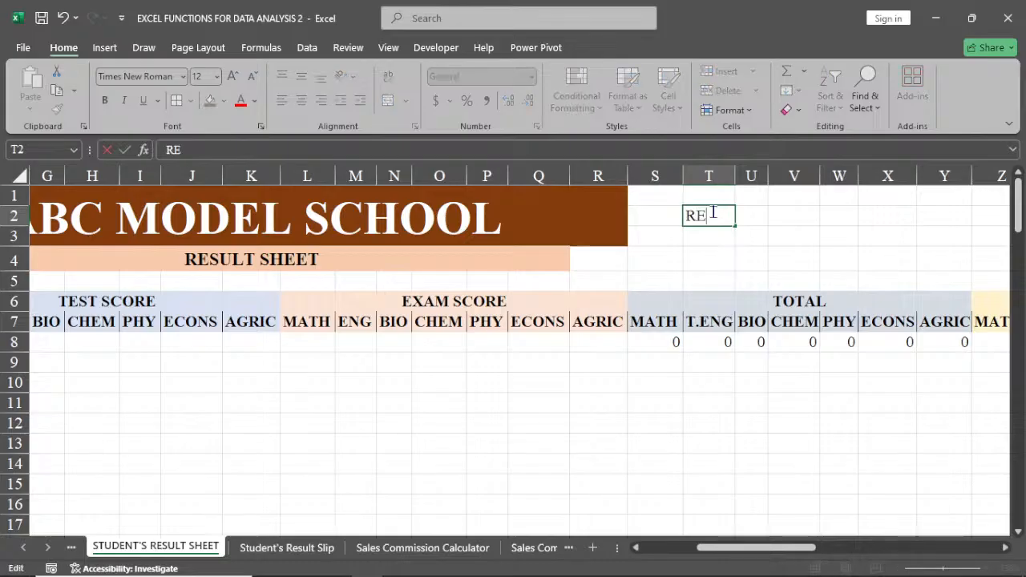
{"action": "type", "text": "LATIVE"}
{"action": "key", "text": "Return"}
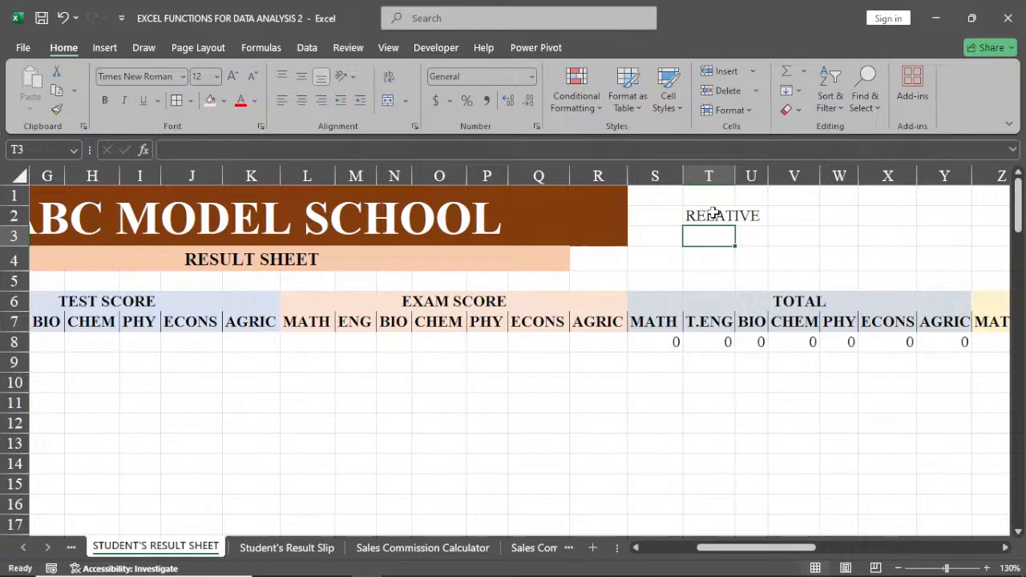
Enter the reference-type notes ABSOLUTE in T3 and MIXED in T4.
{"action": "type", "text": "AB"}
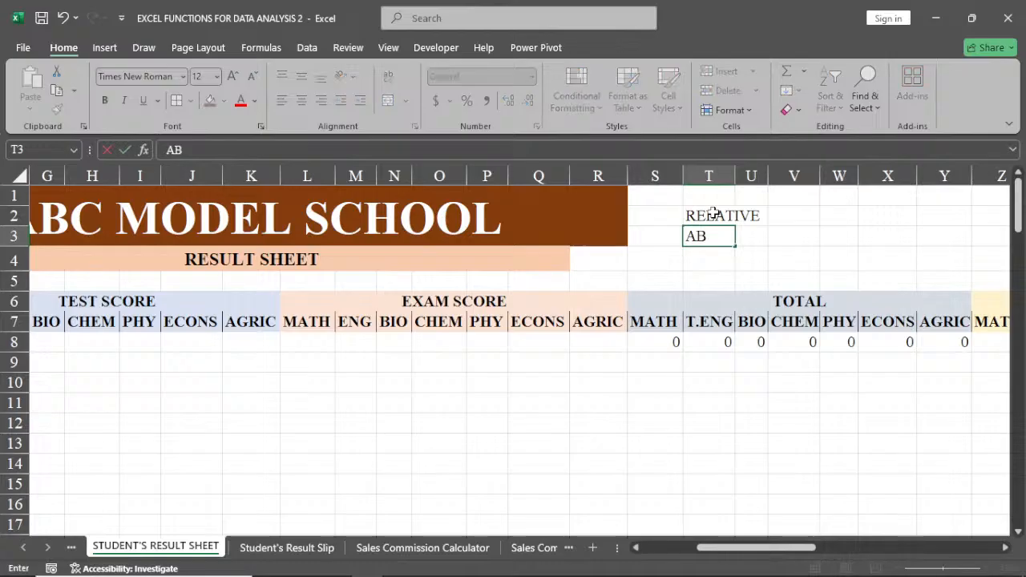
{"action": "type", "text": "SOLUTE"}
{"action": "key", "text": "F2"}
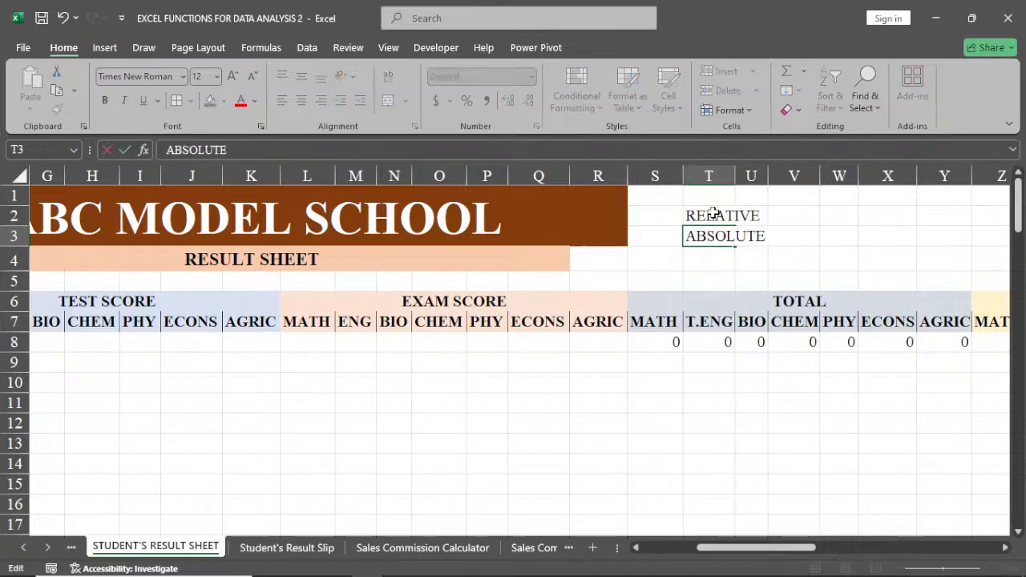
{"action": "key", "text": "Return"}
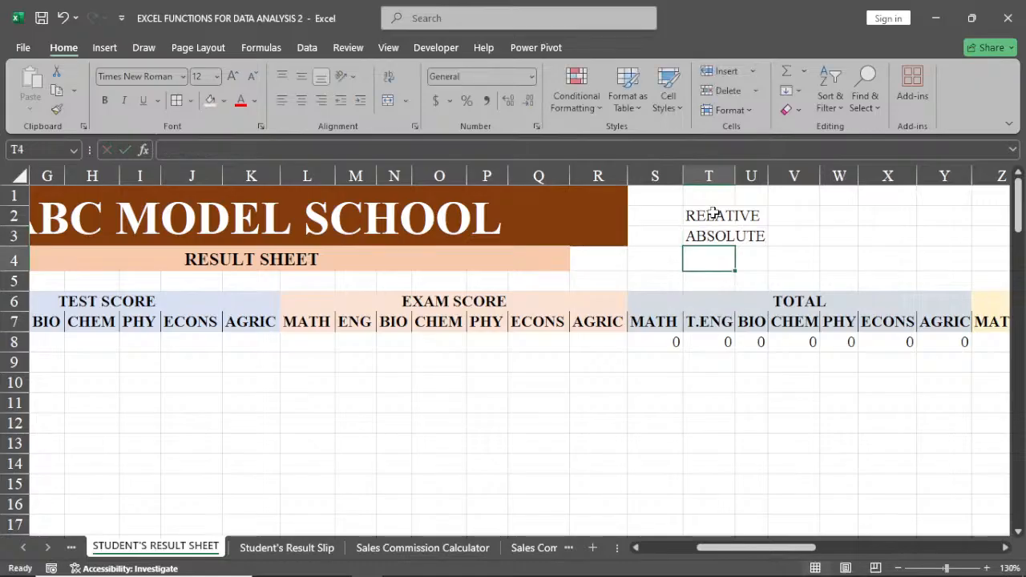
{"action": "type", "text": "MIXED"}
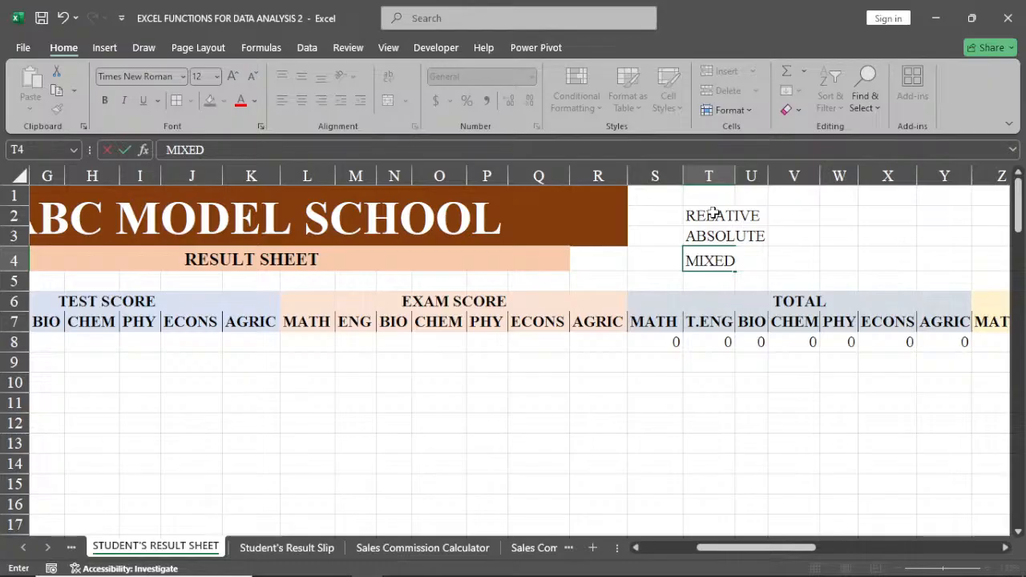
{"action": "key", "text": "Return"}
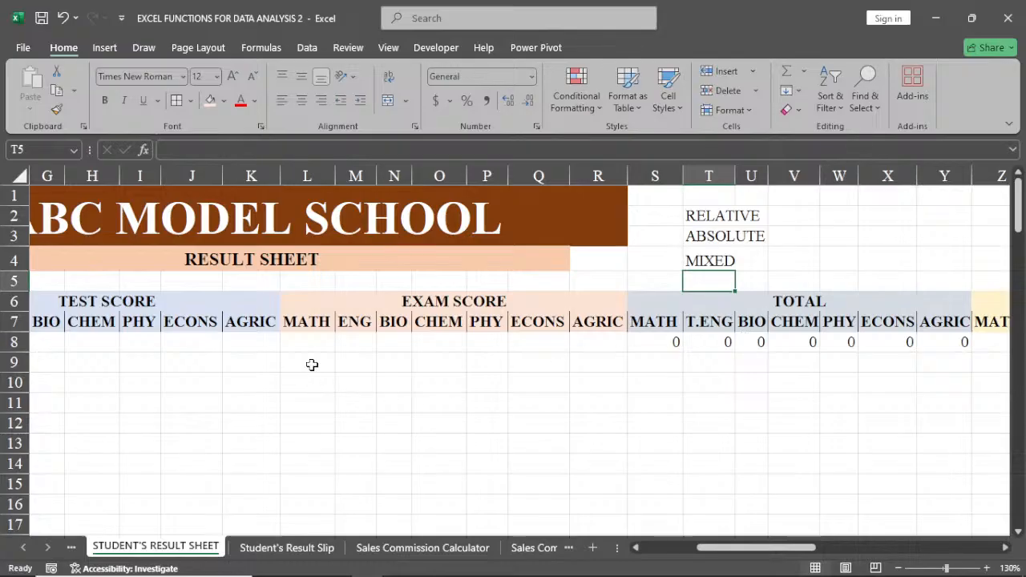
Select column E and freeze the panes so that rows 1–4 and columns A–D stay fixed.
{"action": "left_click", "coordinate": [671, 340]}
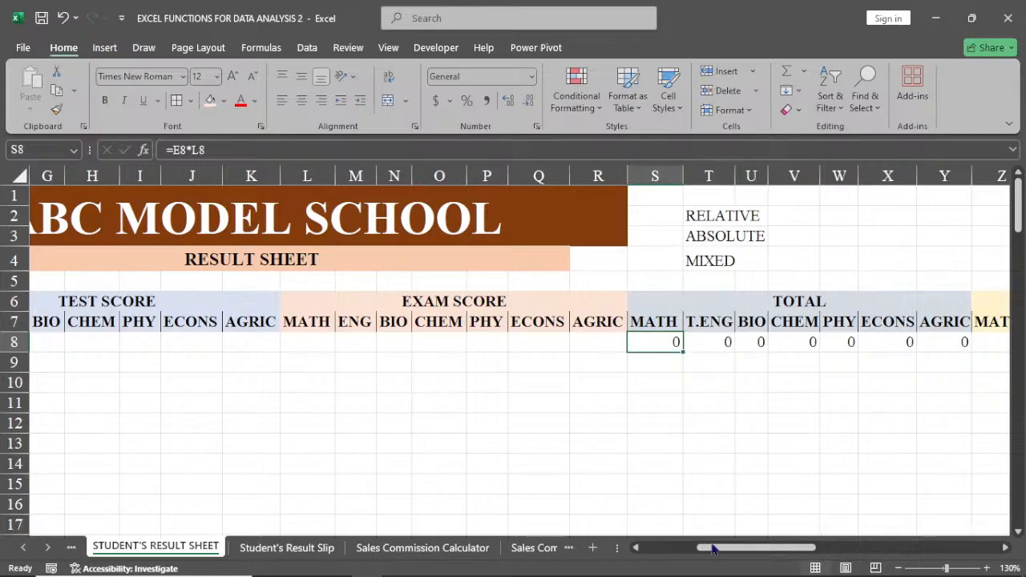
{"action": "left_click_drag", "start_coordinate": [713, 548], "coordinate": [660, 552]}
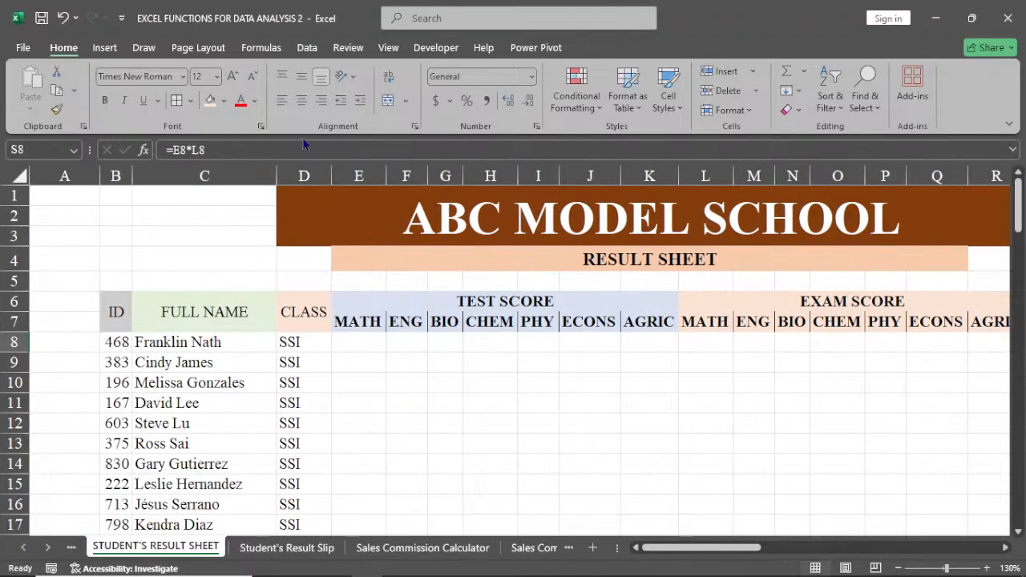
{"action": "left_click", "coordinate": [358, 176]}
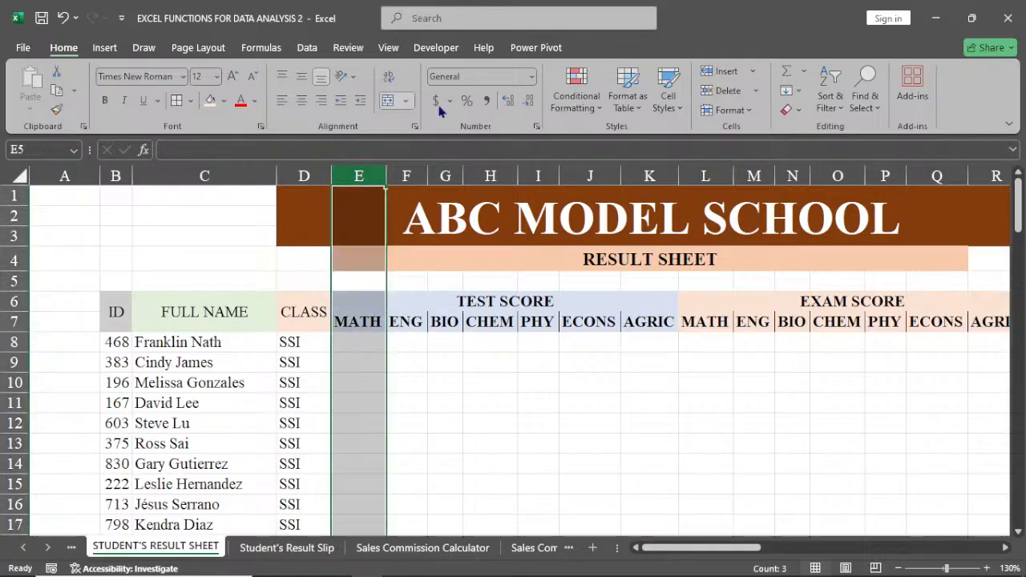
{"action": "left_click", "coordinate": [388, 47]}
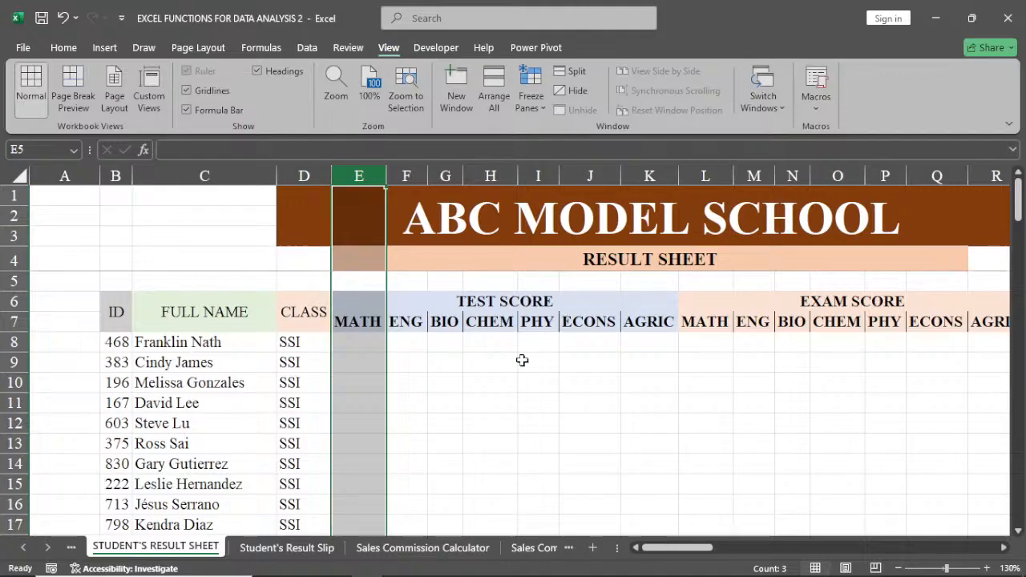
{"action": "left_click", "coordinate": [522, 360]}
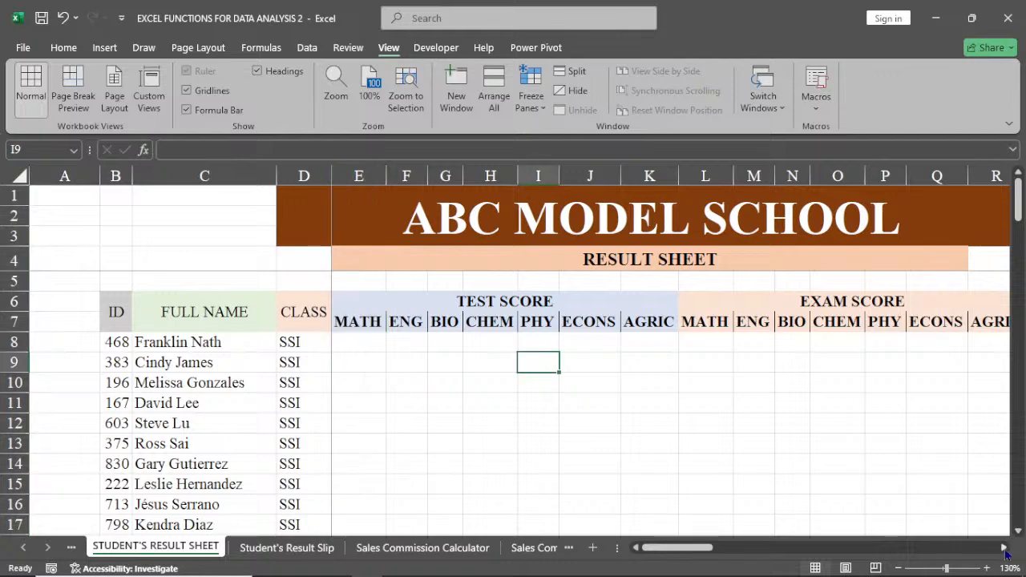
Fill the MATH total formula in S8 down column S for all students.
{"action": "left_click", "coordinate": [1005, 549]}
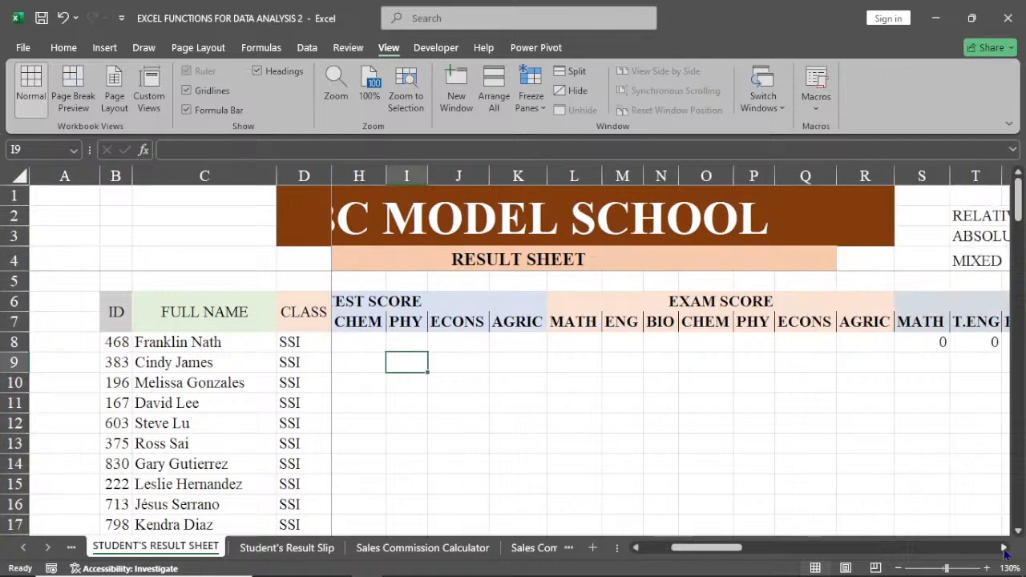
{"action": "left_click", "coordinate": [1005, 550]}
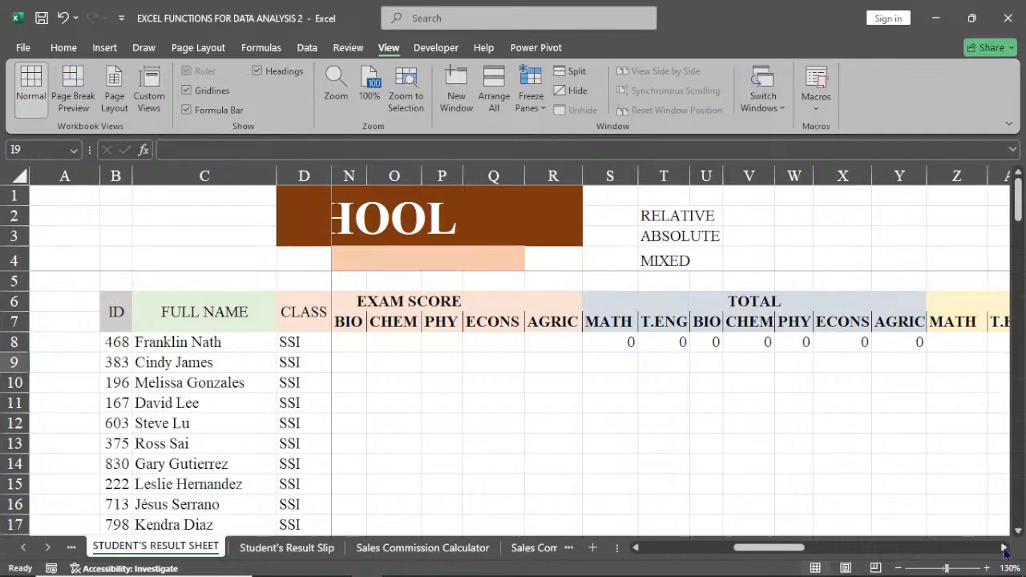
{"action": "left_click", "coordinate": [1005, 549]}
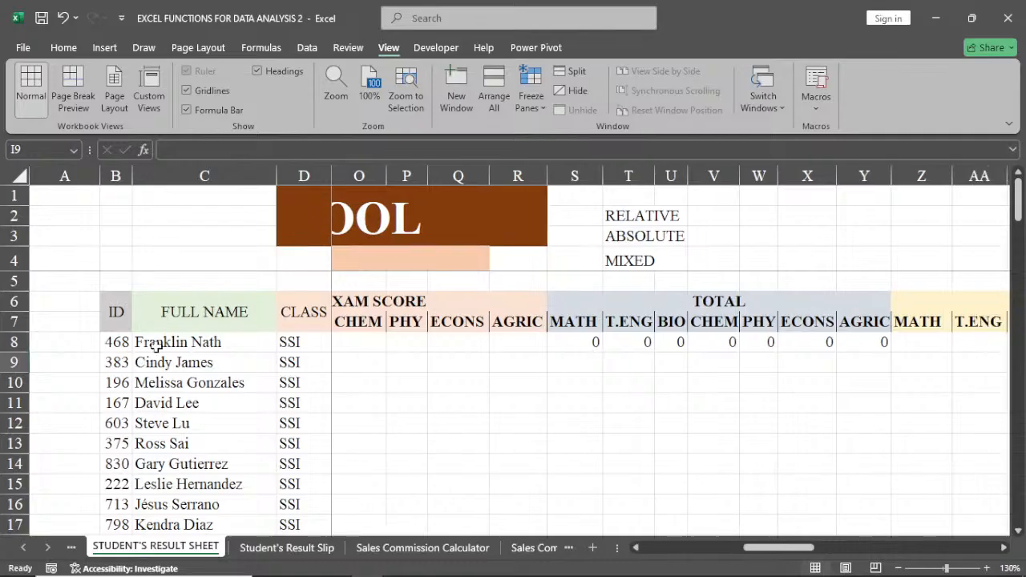
{"action": "left_click", "coordinate": [577, 345]}
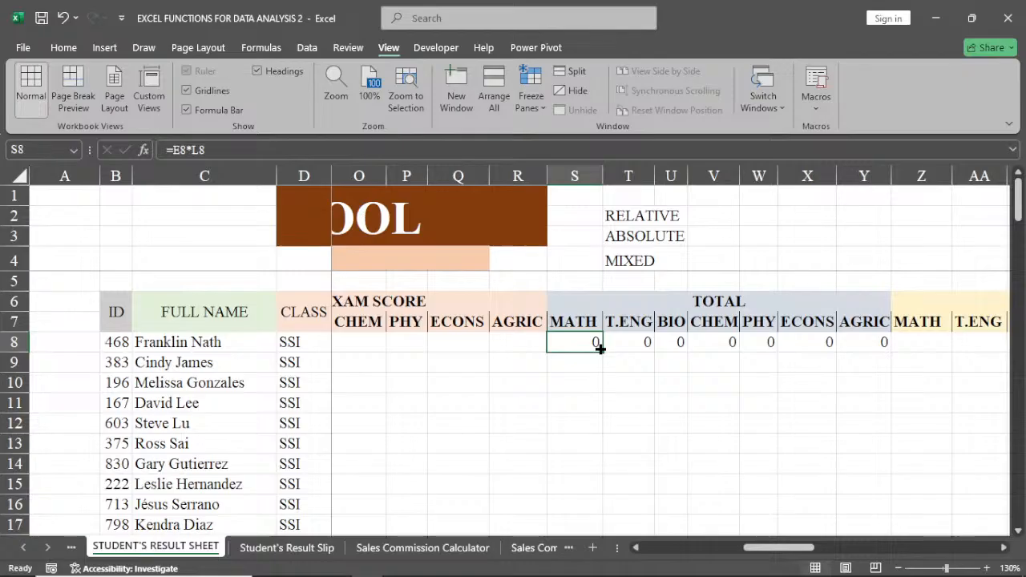
{"action": "double_click", "coordinate": [601, 349]}
Fill the T.ENG to AGRIC total formulas in T8:Y8 down for all students and check them to the last row.
{"action": "left_click", "coordinate": [645, 345]}
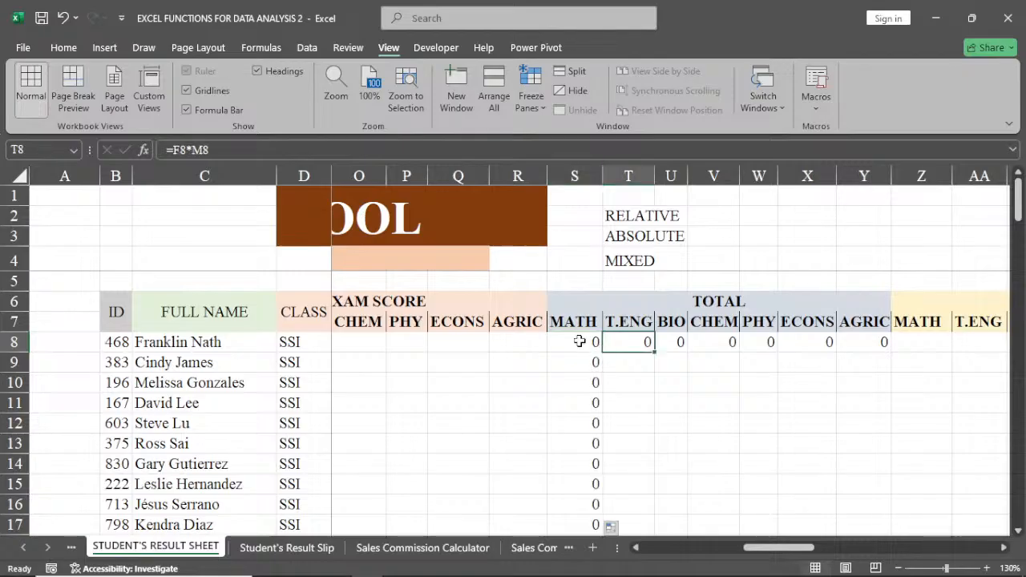
{"action": "left_click_drag", "start_coordinate": [580, 342], "coordinate": [874, 344]}
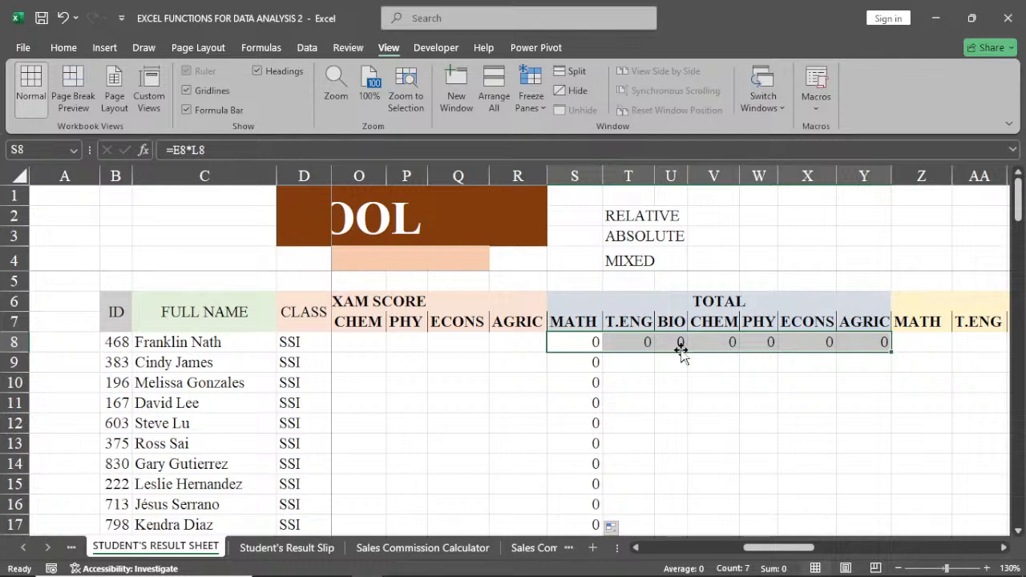
{"action": "left_click_drag", "start_coordinate": [632, 343], "coordinate": [864, 342]}
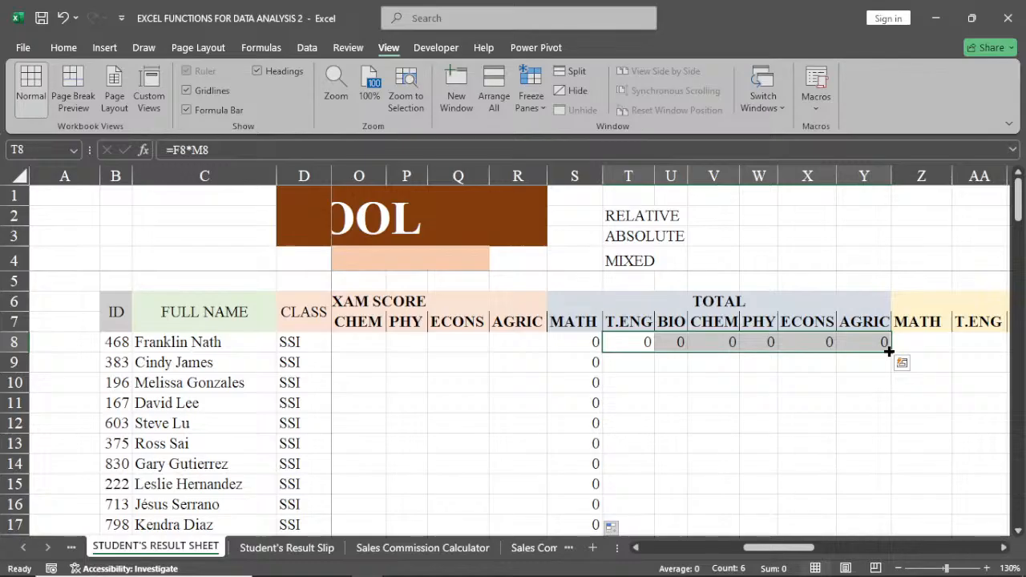
{"action": "double_click", "coordinate": [889, 351]}
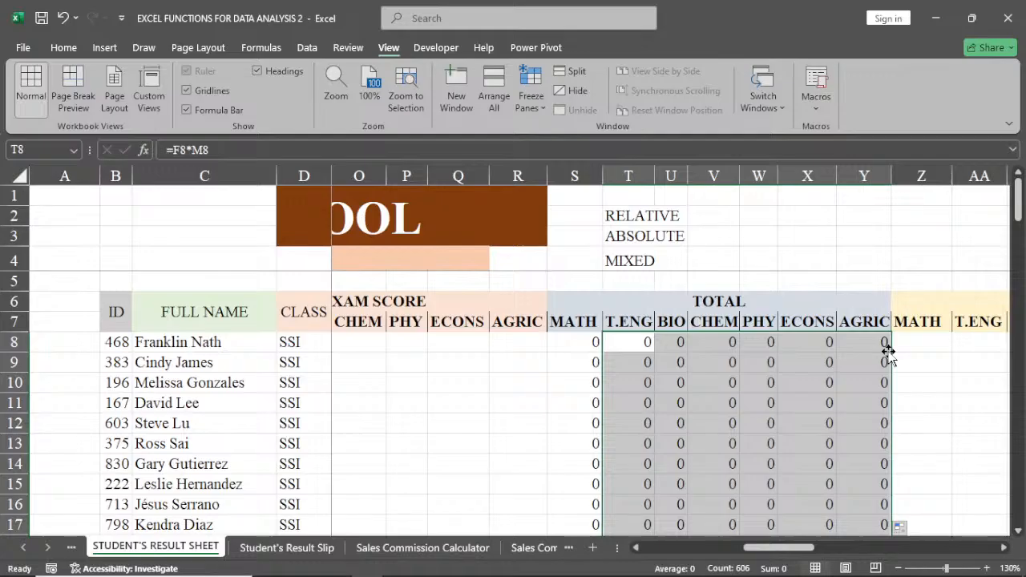
{"action": "scroll", "coordinate": [888, 352], "scroll_direction": "down", "scroll_amount": 5}
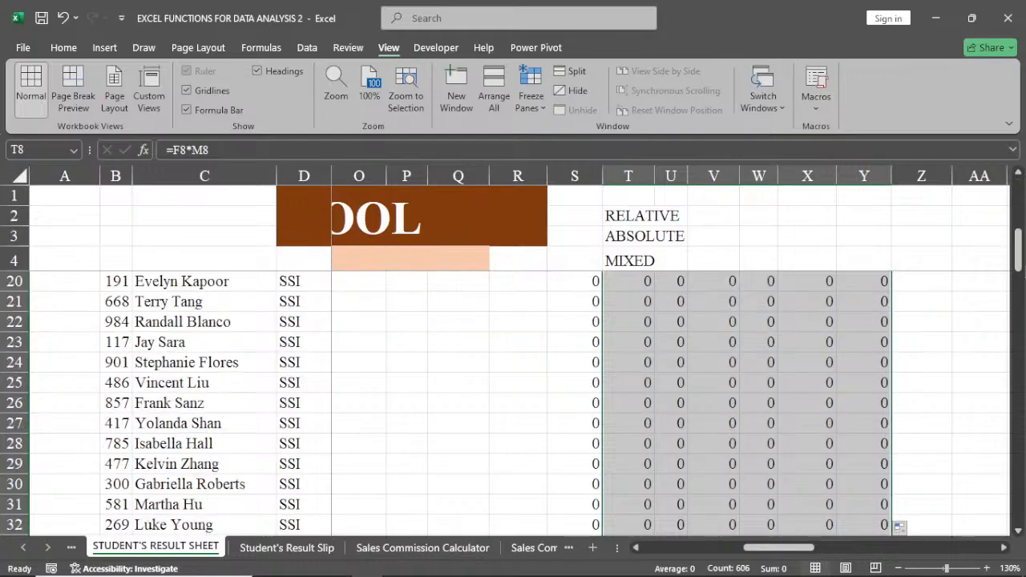
{"action": "left_click", "coordinate": [1016, 347]}
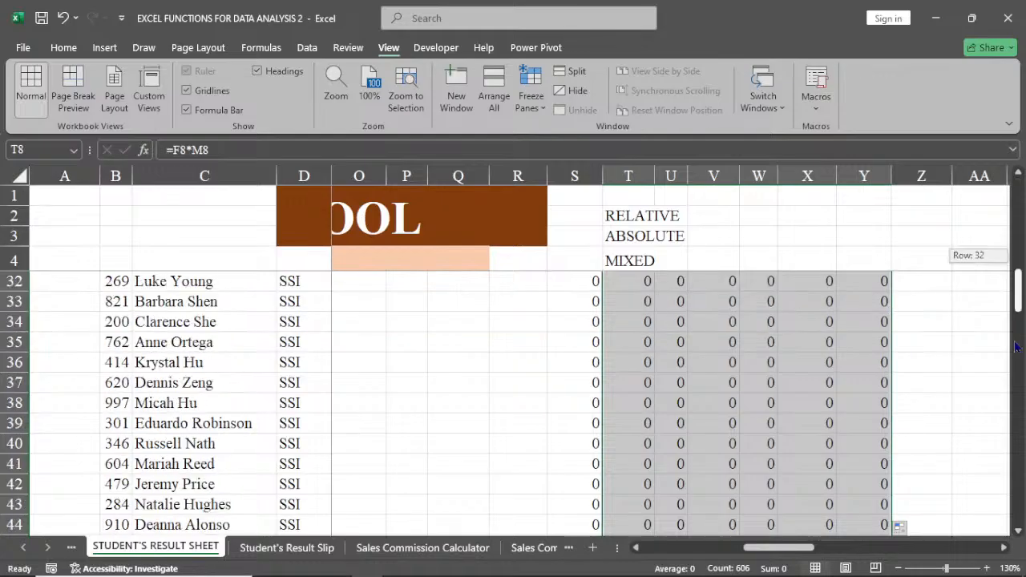
{"action": "left_click_drag", "start_coordinate": [1015, 346], "coordinate": [1022, 542]}
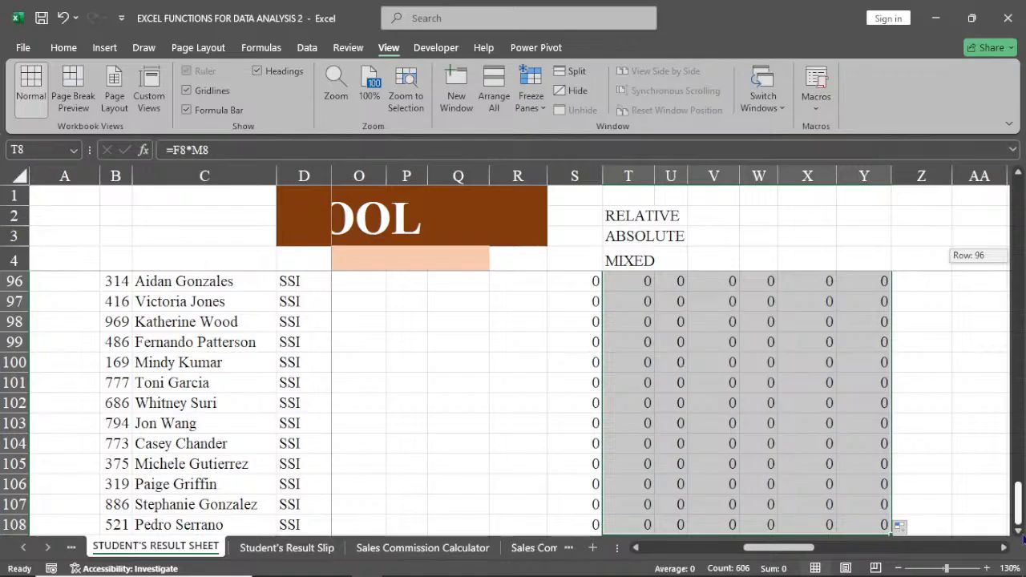
{"action": "left_click_drag", "start_coordinate": [1022, 542], "coordinate": [988, 200]}
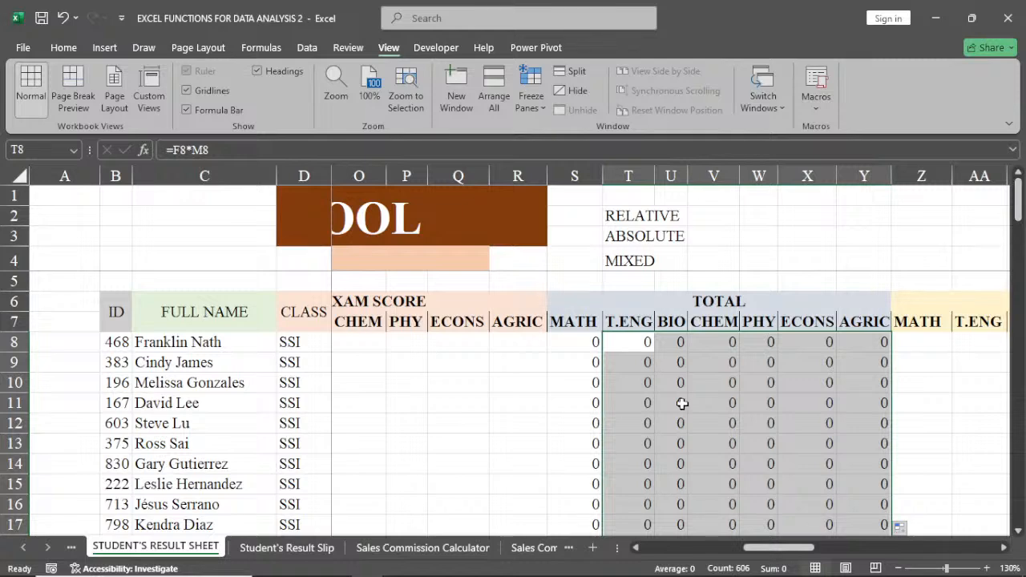
{"action": "left_click", "coordinate": [531, 381]}
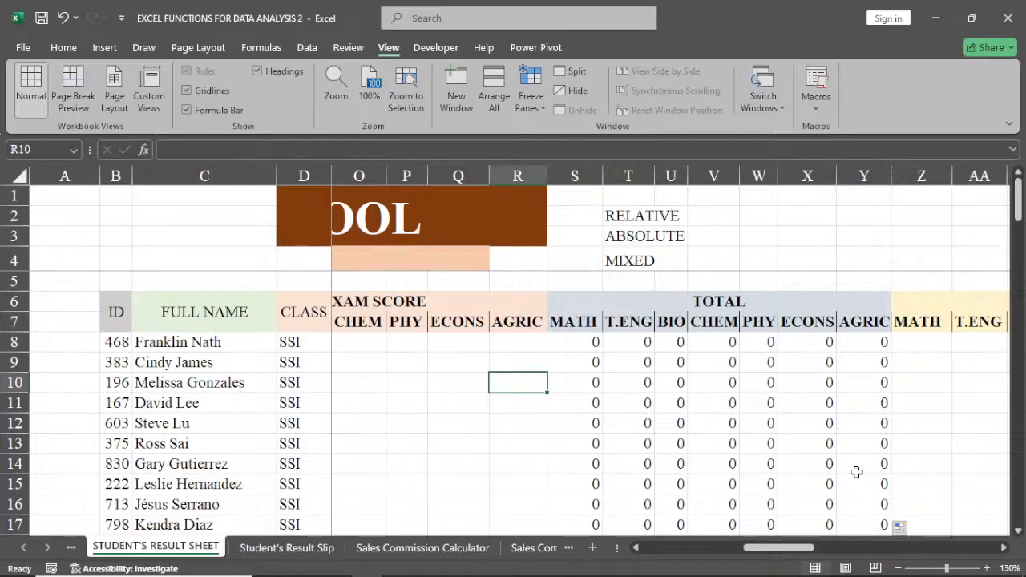
Examine the TOTAL and GRADES headings and the first MATH grade cell.
{"action": "left_click", "coordinate": [1004, 548]}
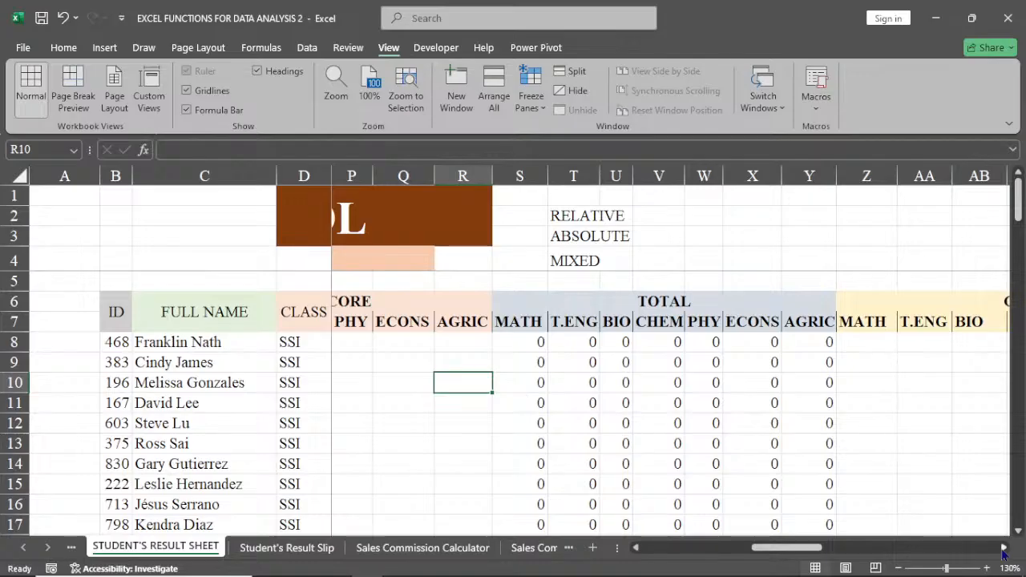
{"action": "left_click", "coordinate": [1004, 547]}
{"action": "left_click", "coordinate": [1004, 547]}
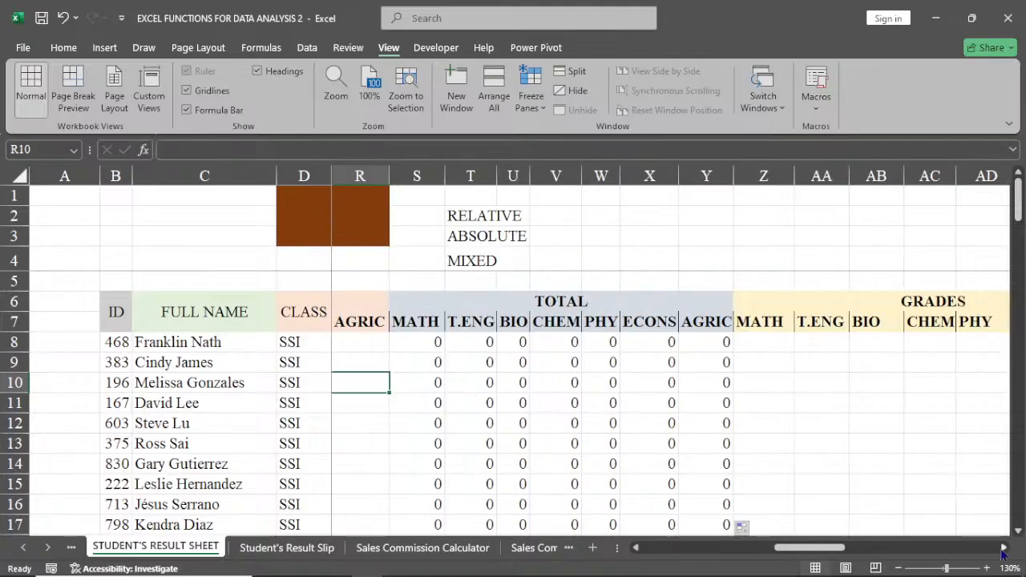
{"action": "left_click", "coordinate": [1004, 548]}
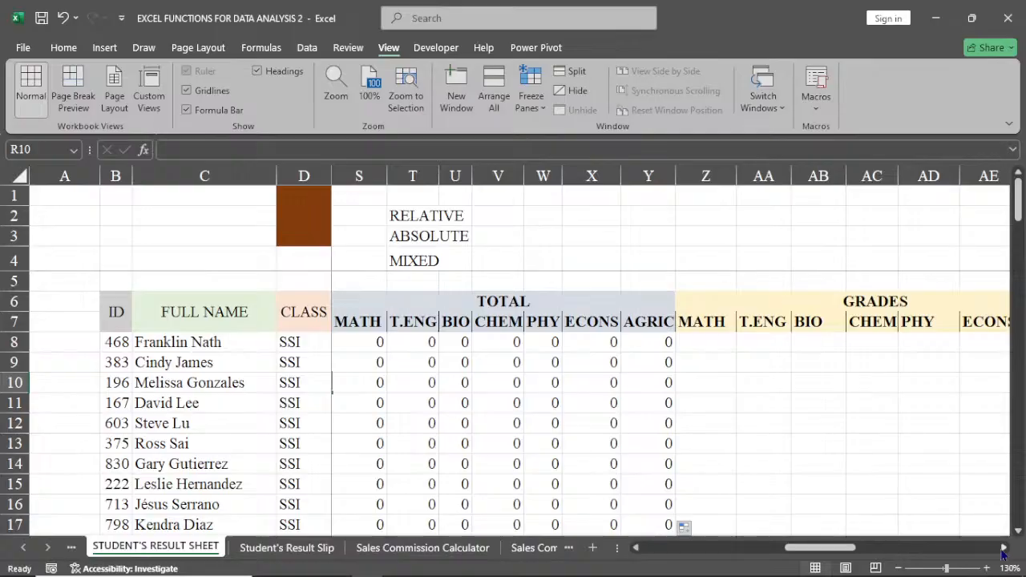
{"action": "left_click", "coordinate": [664, 308]}
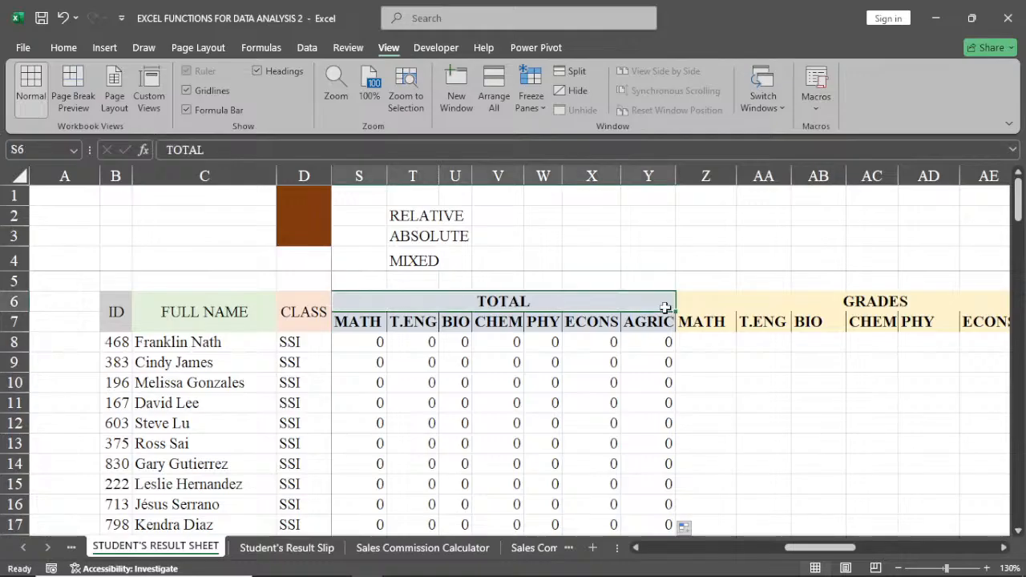
{"action": "left_click", "coordinate": [666, 321]}
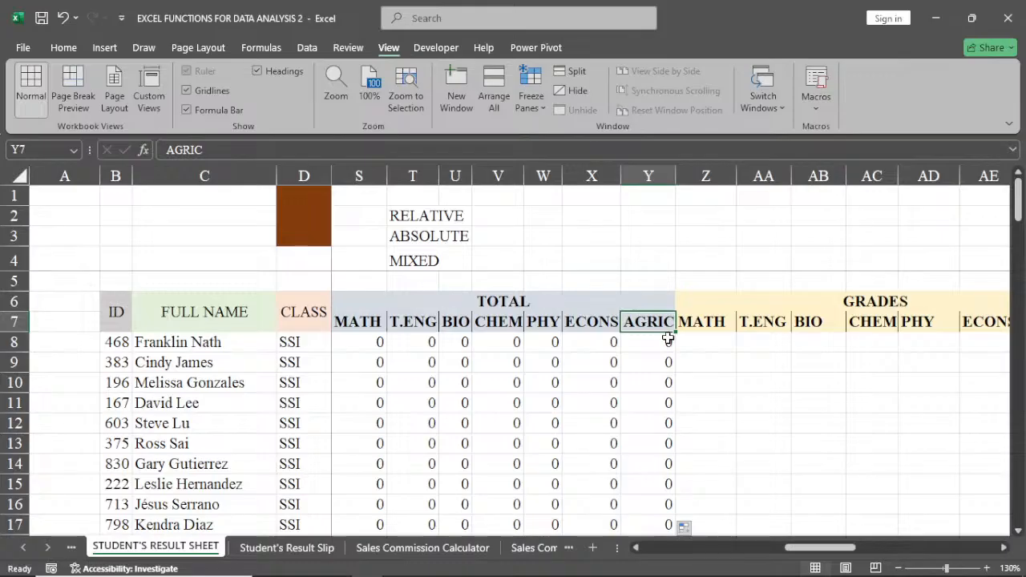
{"action": "left_click", "coordinate": [579, 305]}
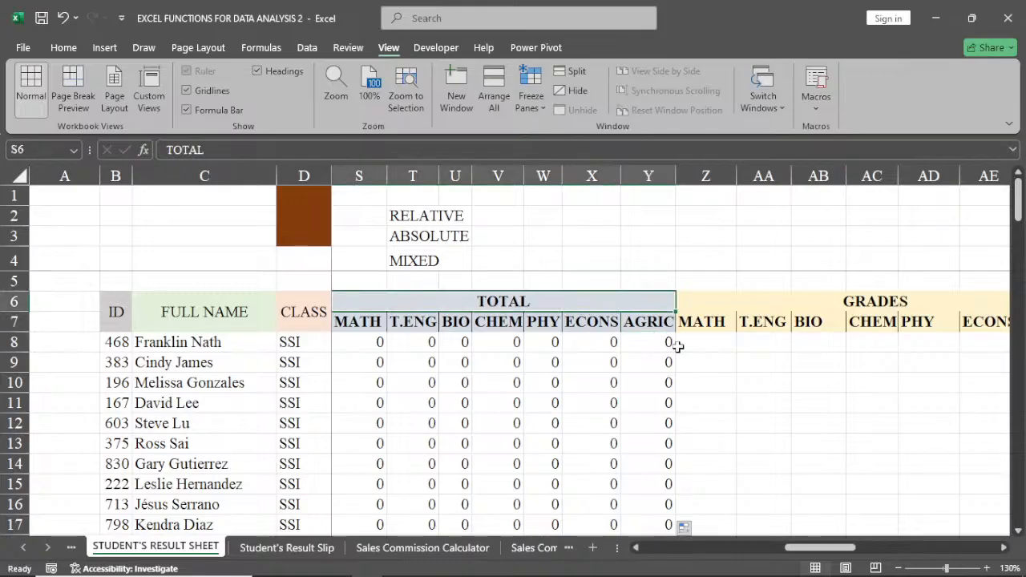
{"action": "left_click", "coordinate": [761, 379]}
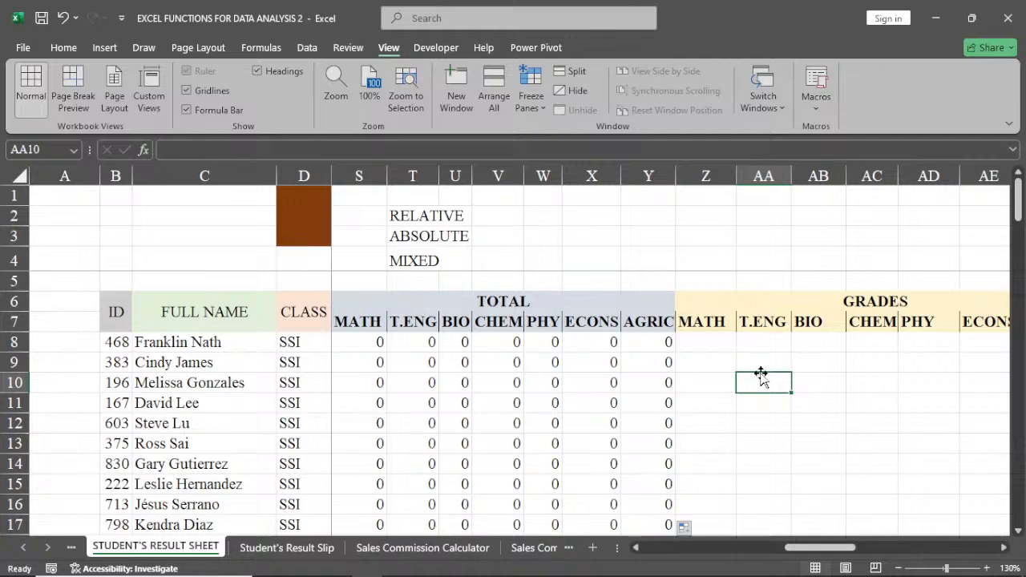
{"action": "left_click", "coordinate": [707, 343]}
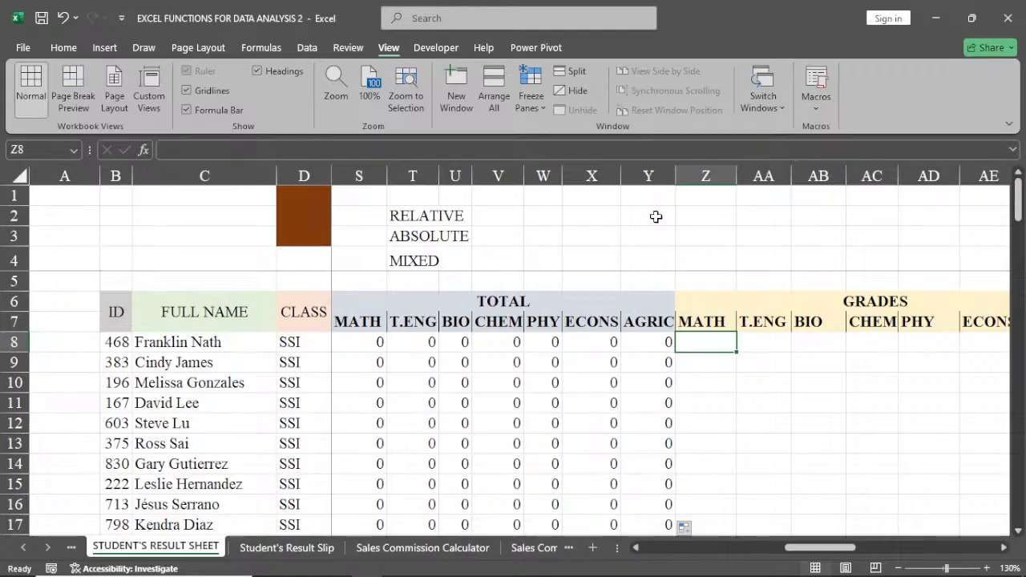
Start a grading scale above the headings with the score 70 in Y2 and the grade A in Y3.
{"action": "left_click", "coordinate": [648, 195]}
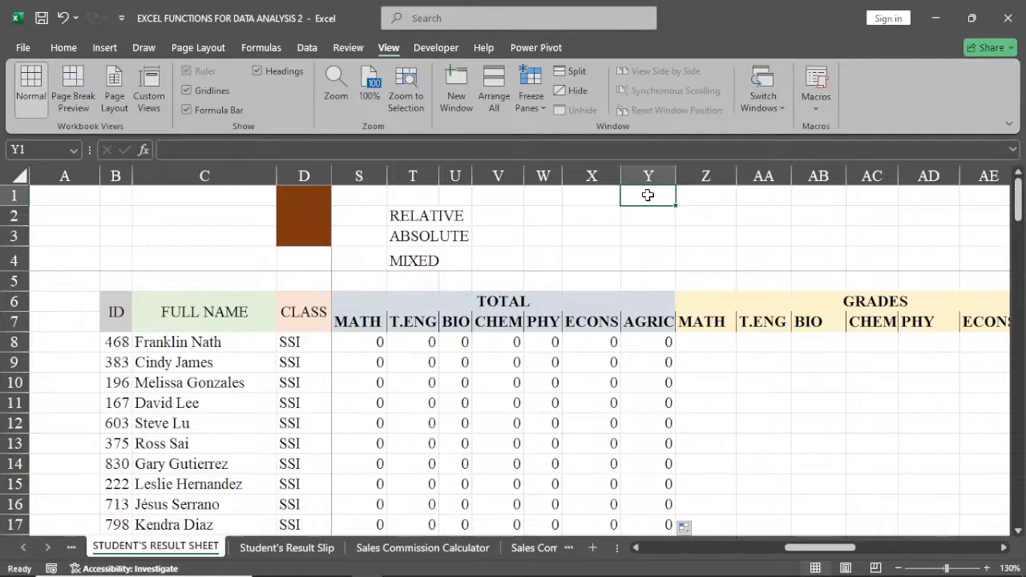
{"action": "left_click", "coordinate": [654, 218]}
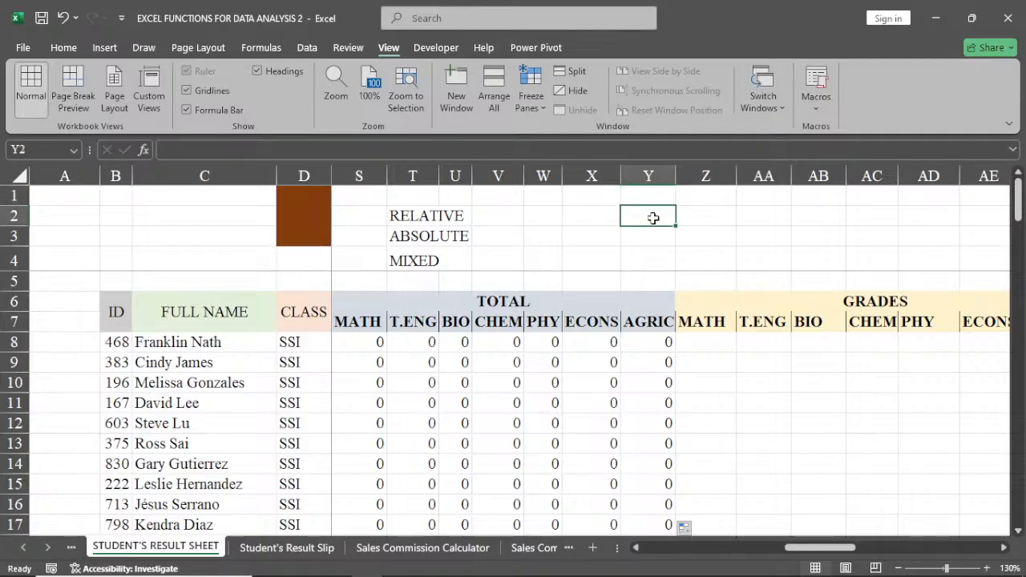
{"action": "type", "text": "70"}
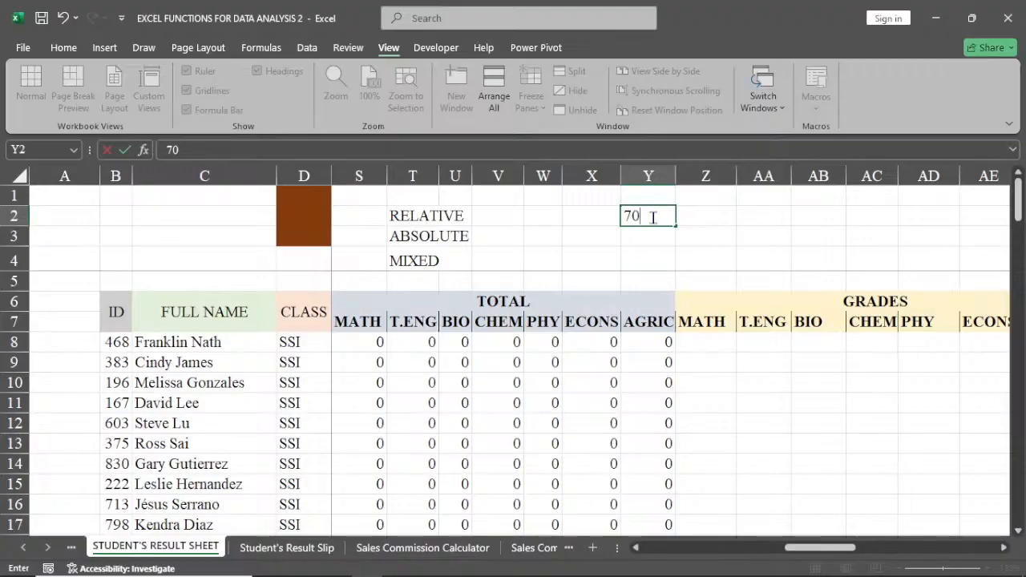
{"action": "key", "text": "Return"}
{"action": "type", "text": "A"}
{"action": "key", "text": "Return"}
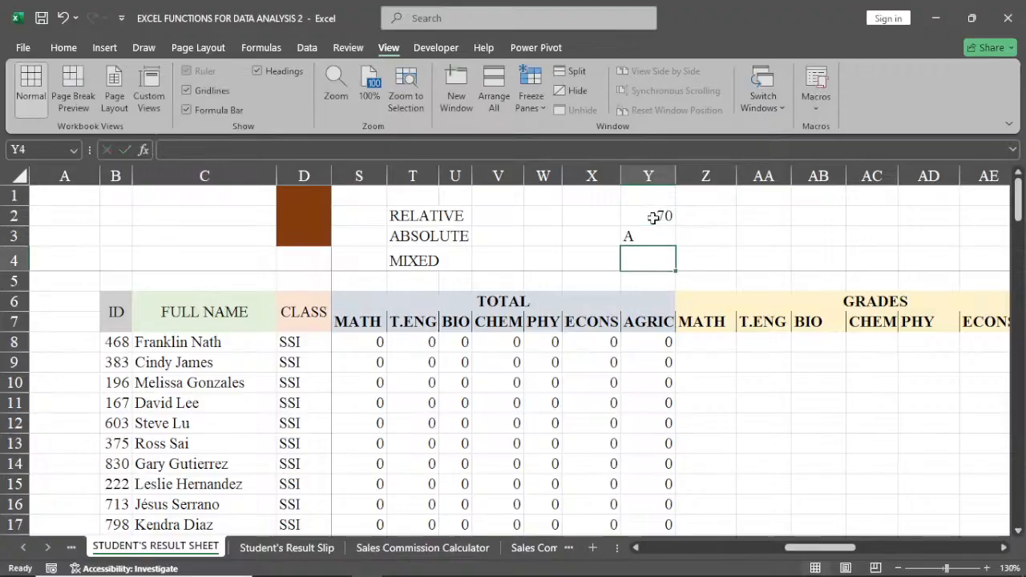
Add the score 60 in Z2 and the grade B in Z3 to the grading scale.
{"action": "left_click", "coordinate": [694, 215]}
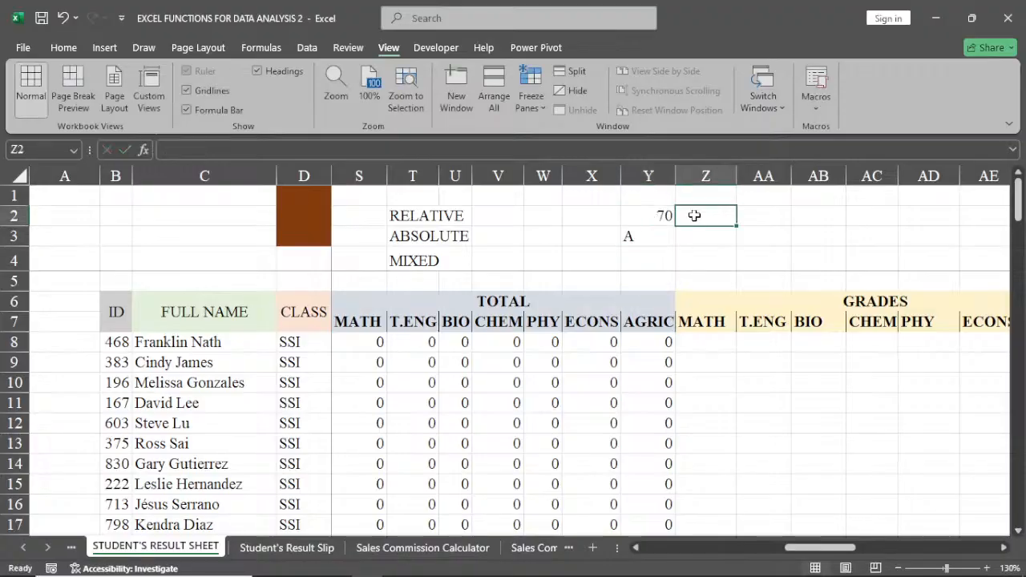
{"action": "type", "text": "60"}
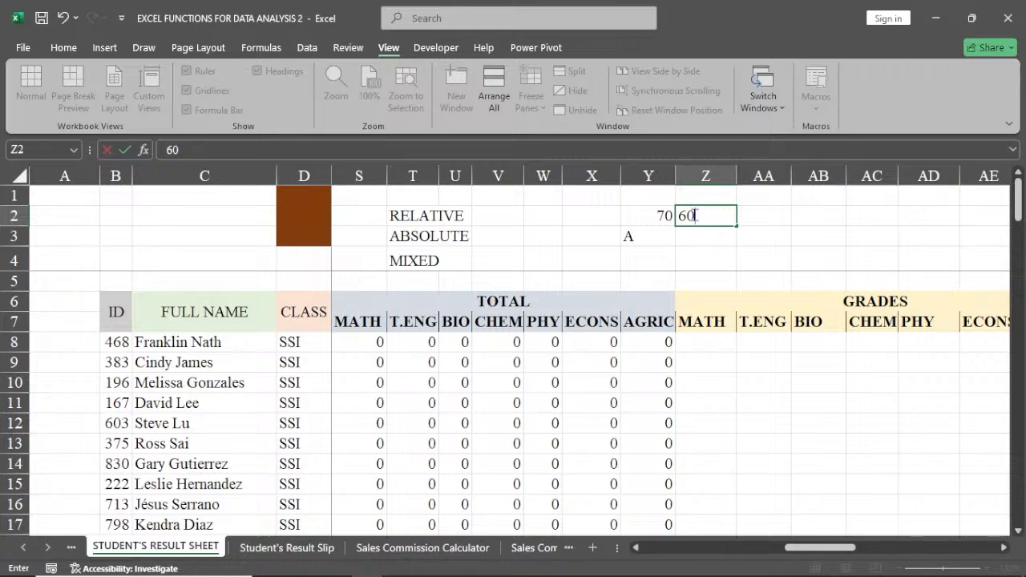
{"action": "key", "text": "Return"}
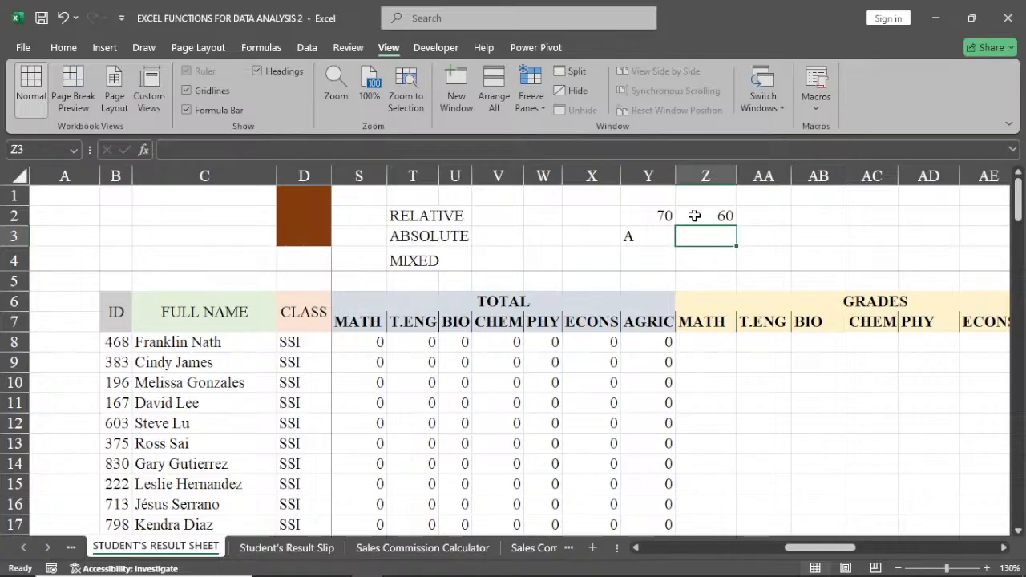
{"action": "type", "text": "B"}
{"action": "key", "text": "Tab"}
Add the score 50 in AA2 and the grade C in AA3 to the grading scale.
{"action": "key", "text": "Up"}
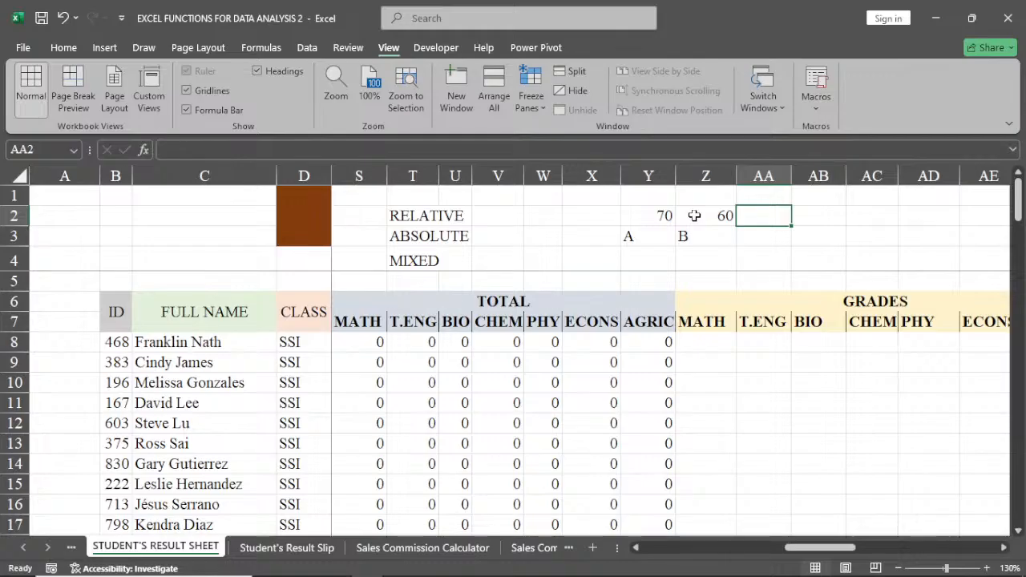
{"action": "type", "text": "50"}
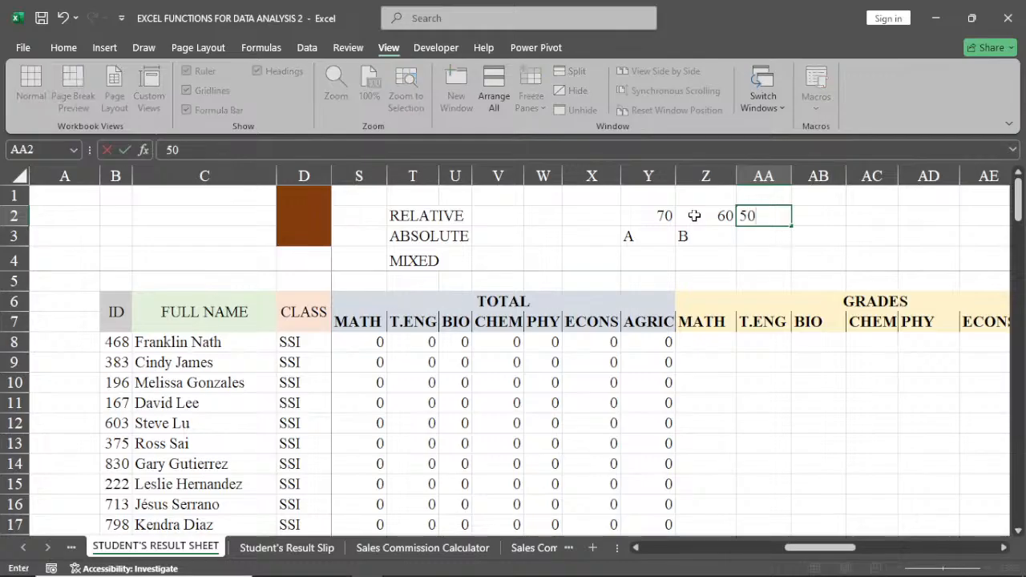
{"action": "key", "text": "Return"}
{"action": "type", "text": "C"}
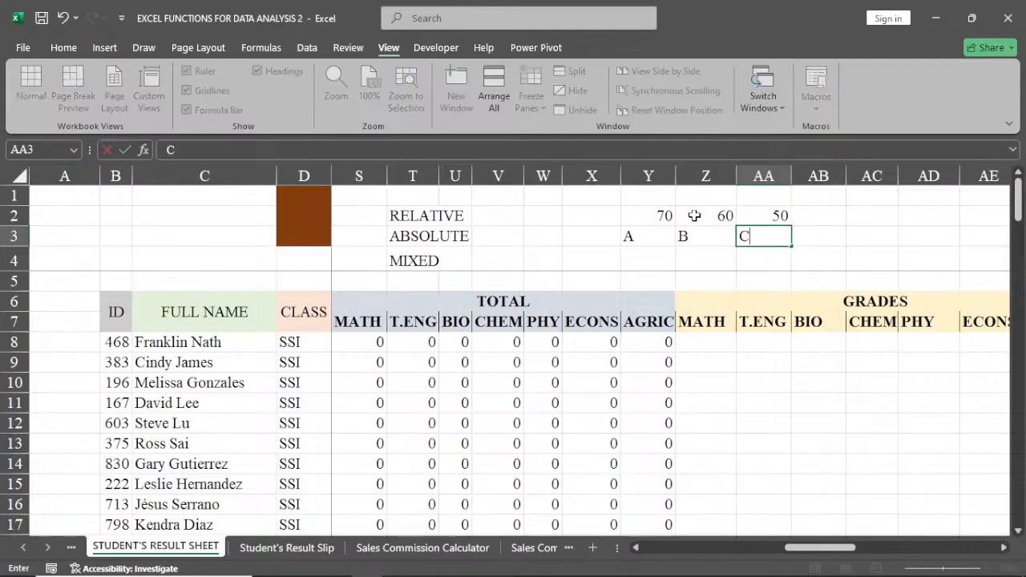
{"action": "key", "text": "Tab"}
Enter DELL in AB3, beside the grade C, and select AB2 above it.
{"action": "type", "text": "DELL"}
{"action": "key", "text": "Up"}
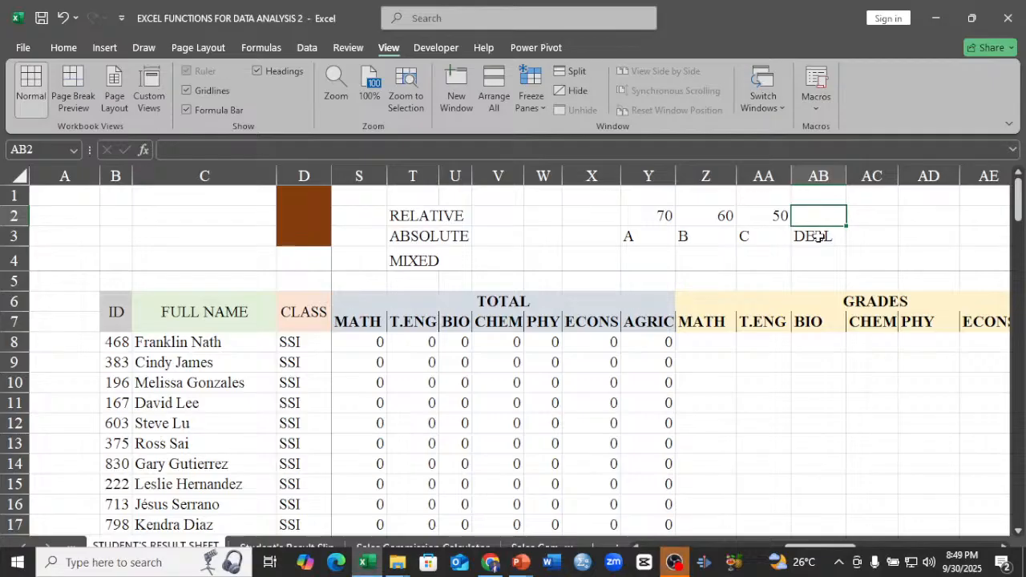
{"action": "mouse_move", "coordinate": [673, 563]}
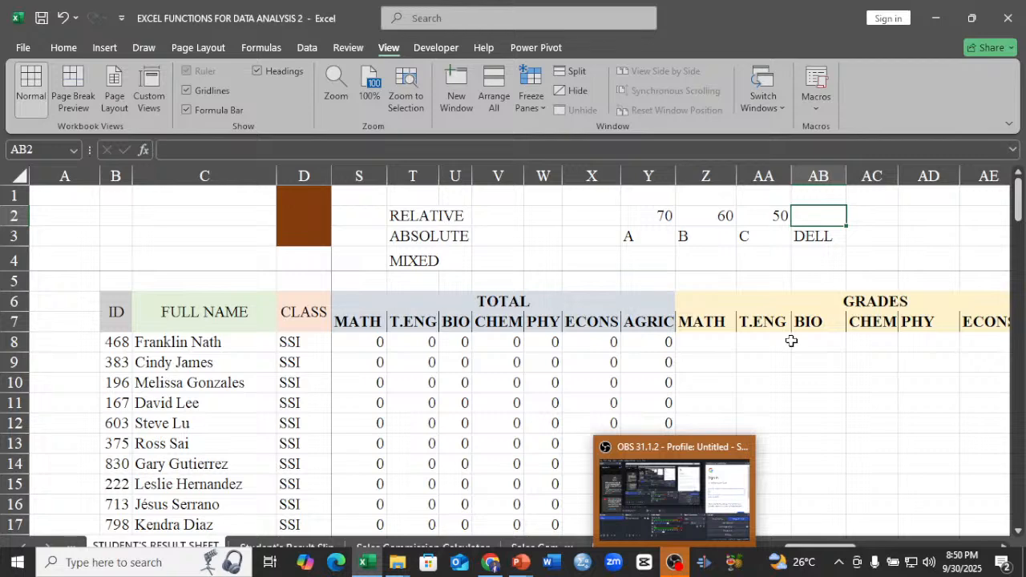
{"action": "double_click", "coordinate": [825, 235]}
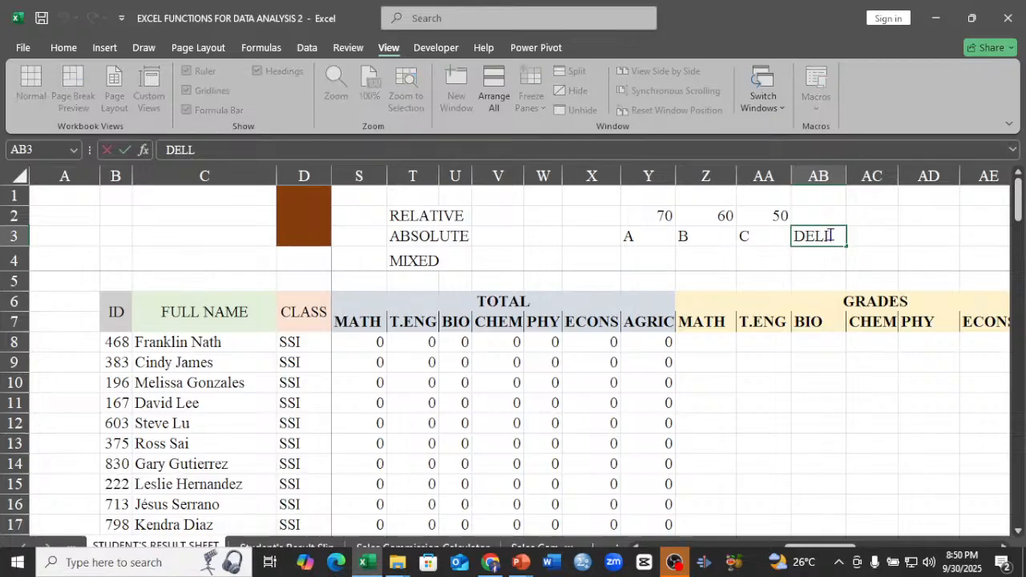
{"action": "key", "text": "BackSpace"}
{"action": "key", "text": "BackSpace"}
{"action": "key", "text": "BackSpace"}
{"action": "key", "text": "Escape"}
{"action": "left_click", "coordinate": [786, 252]}
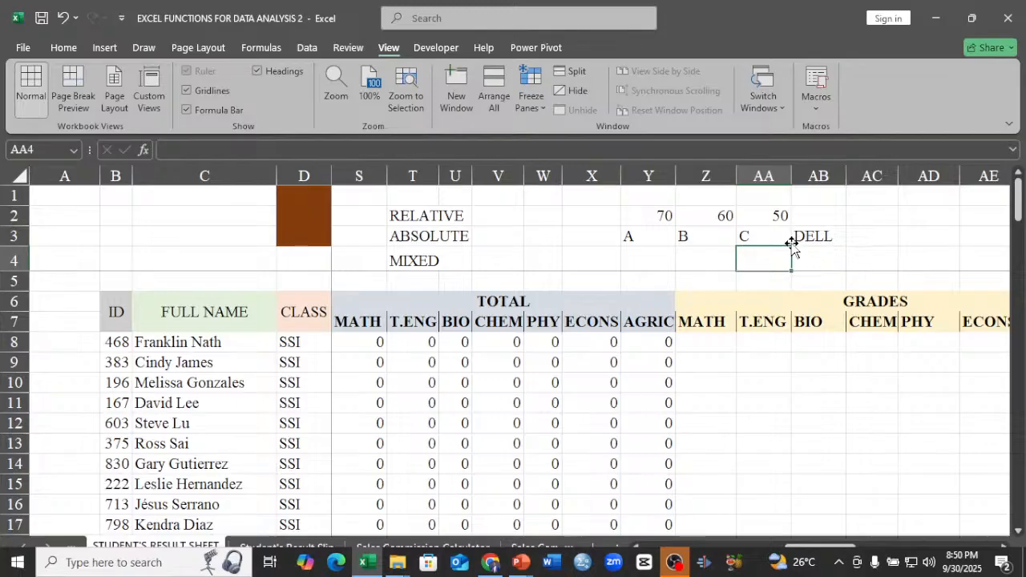
Replace DELL in AB3 with the grade d and enter the score 45 above it in AB2.
{"action": "double_click", "coordinate": [835, 240]}
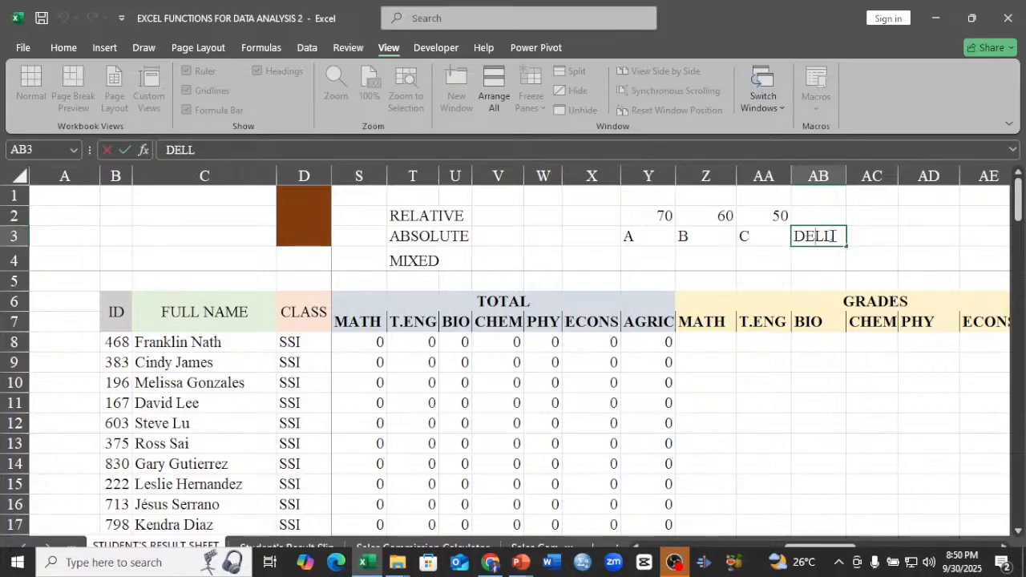
{"action": "key", "text": "BackSpace"}
{"action": "key", "text": "BackSpace"}
{"action": "key", "text": "BackSpace"}
{"action": "key", "text": "BackSpace"}
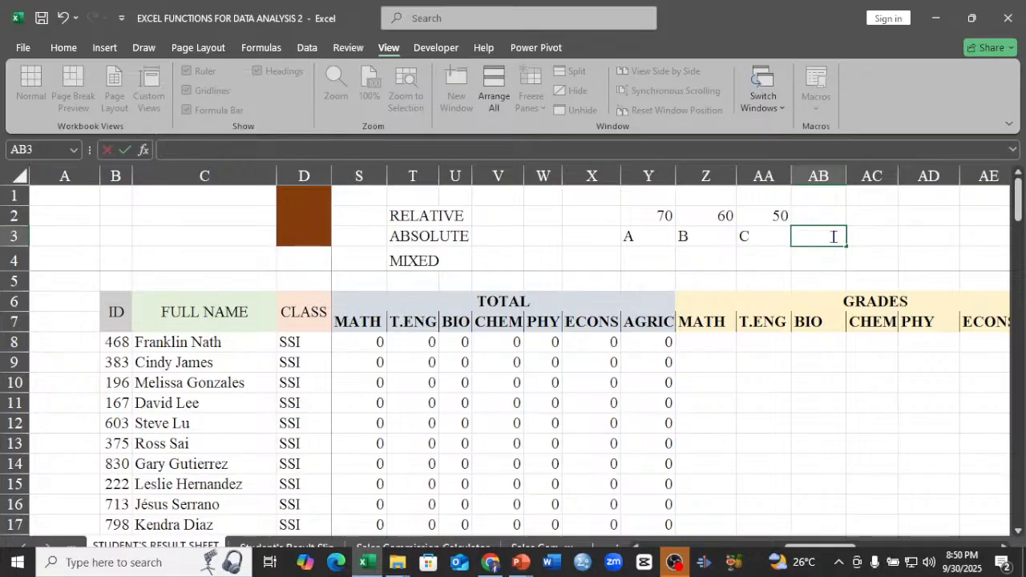
{"action": "type", "text": "d"}
{"action": "double_click", "coordinate": [816, 213]}
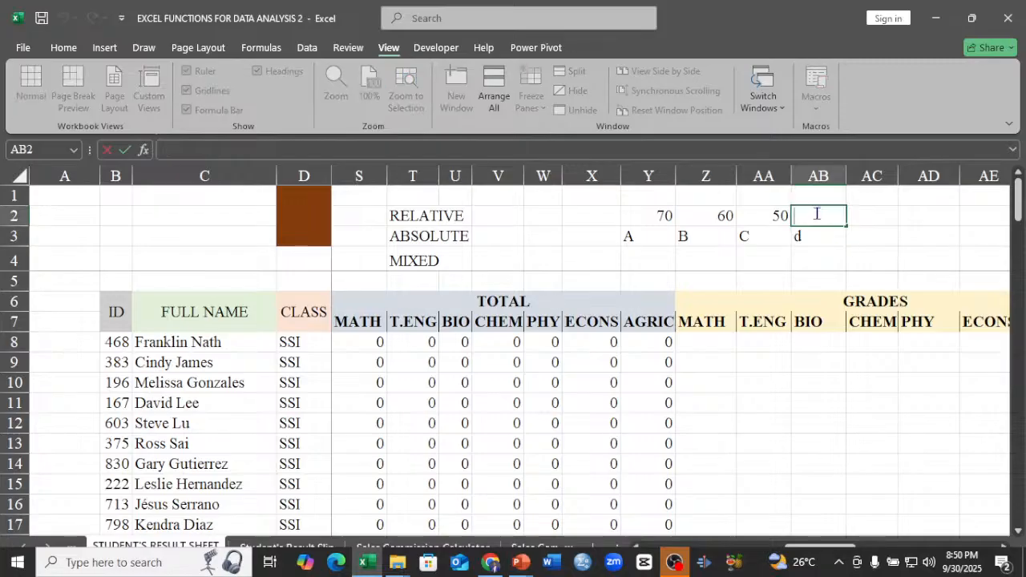
{"action": "type", "text": "45"}
{"action": "key", "text": "Tab"}
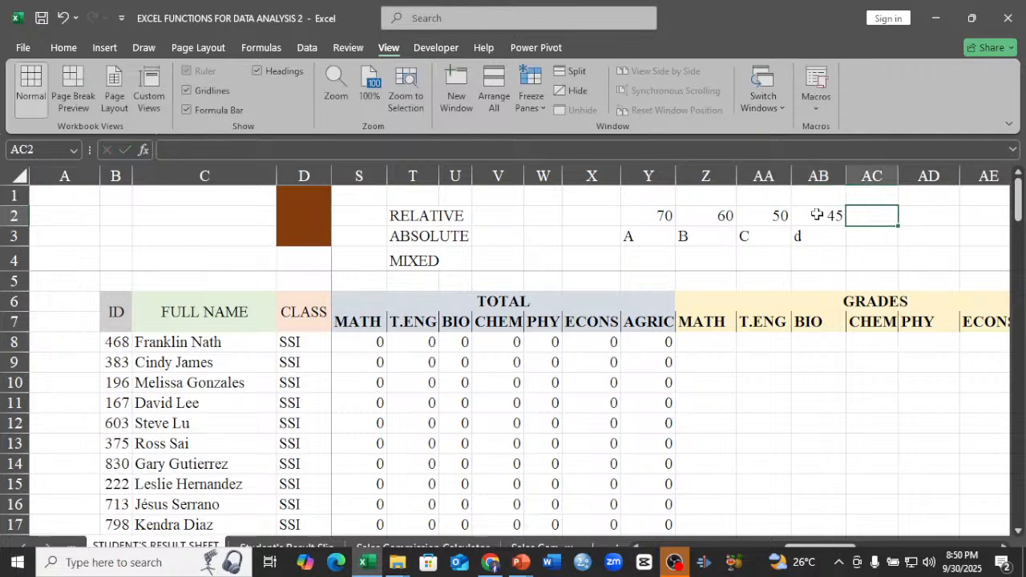
Add the score 40 in AC2 and the grade E in AC3 to the grading scale.
{"action": "type", "text": "4"}
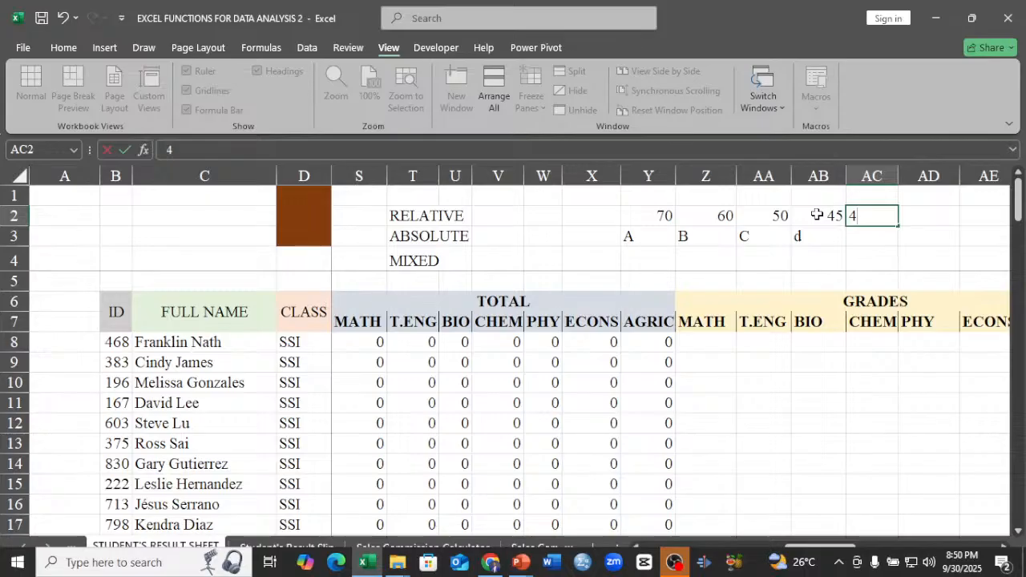
{"action": "type", "text": "0"}
{"action": "left_click", "coordinate": [873, 238]}
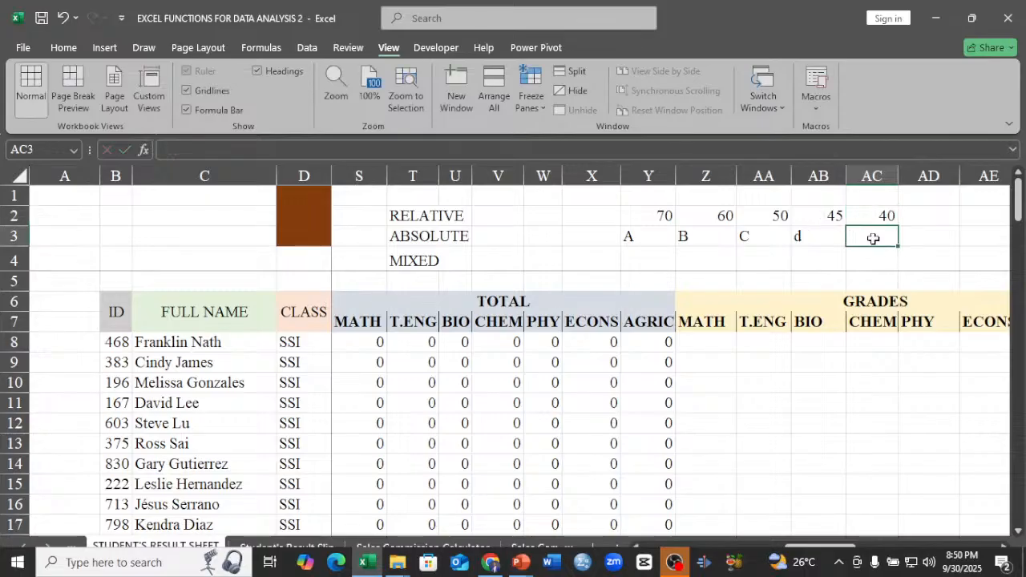
{"action": "type", "text": "E"}
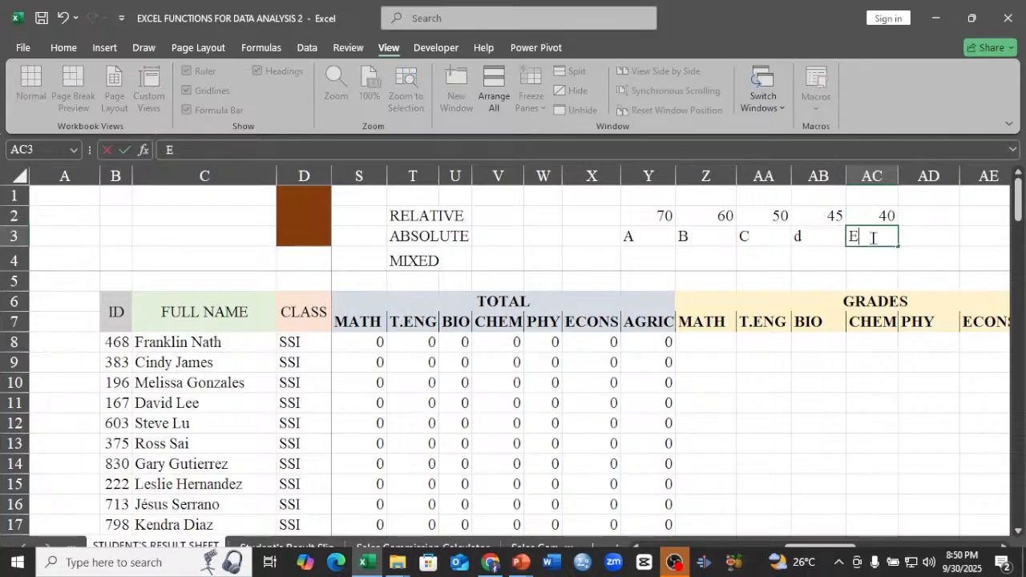
{"action": "double_click", "coordinate": [922, 227]}
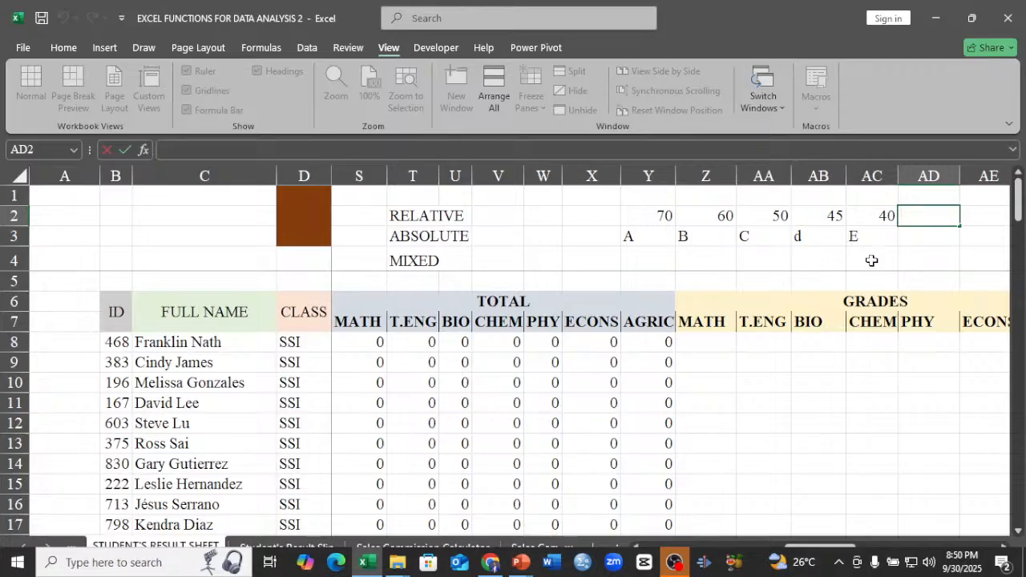
{"action": "double_click", "coordinate": [793, 237]}
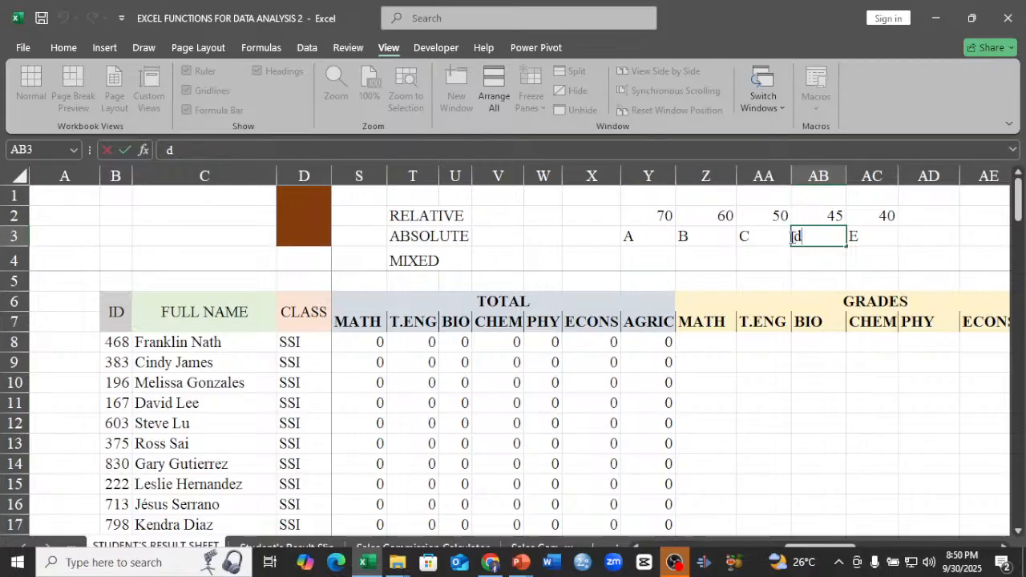
{"action": "key", "text": "Return"}
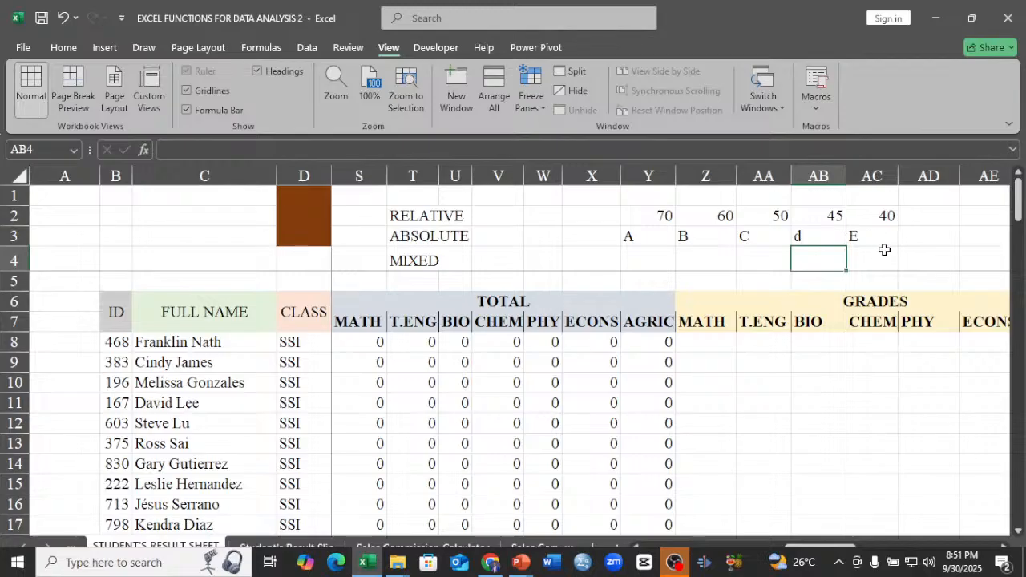
Complete the grading scale with the grade F in AD3 and the score <40 in AD2.
{"action": "left_click", "coordinate": [933, 242]}
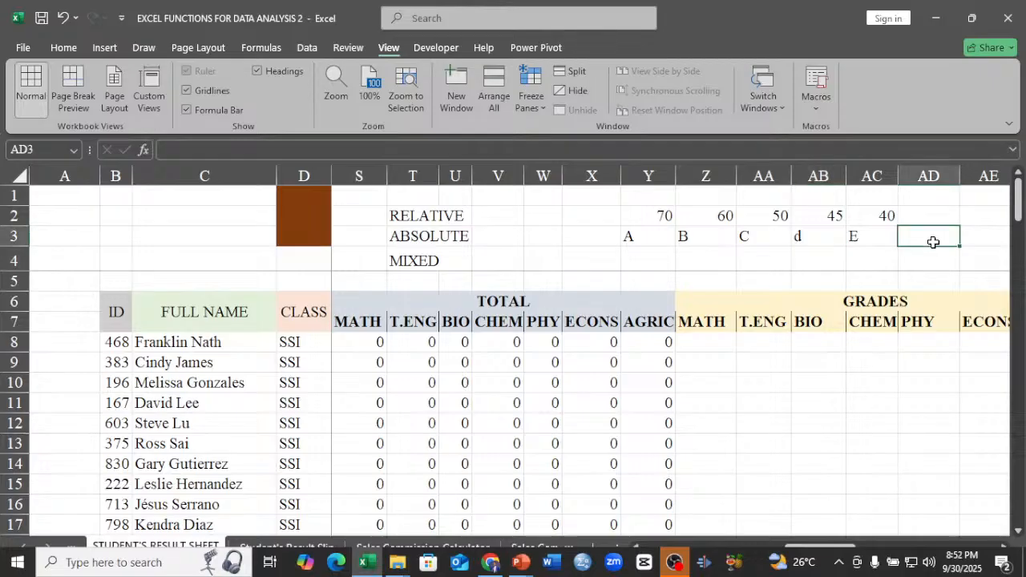
{"action": "type", "text": "F"}
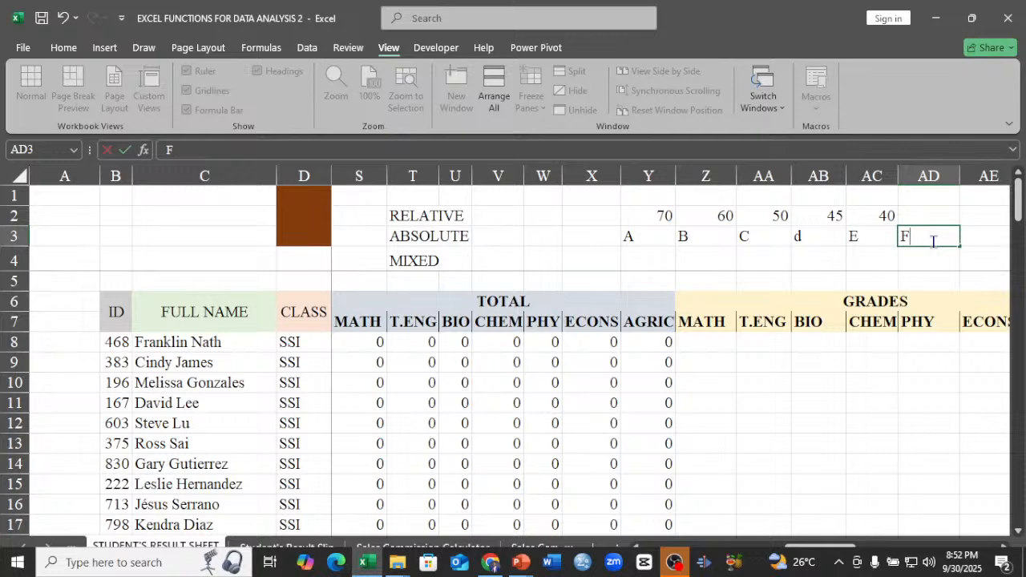
{"action": "left_click", "coordinate": [937, 213]}
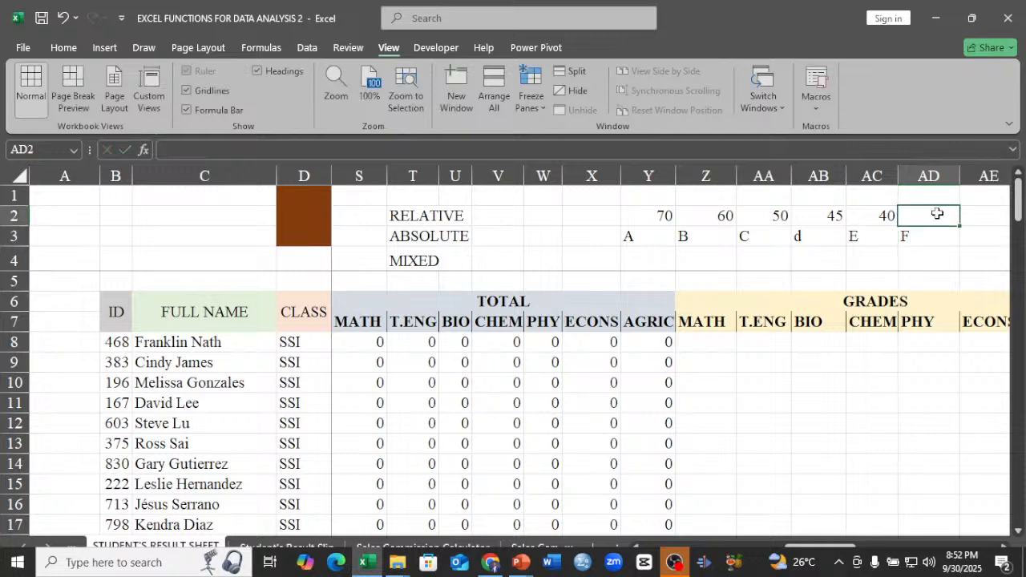
{"action": "type", "text": "LESS"}
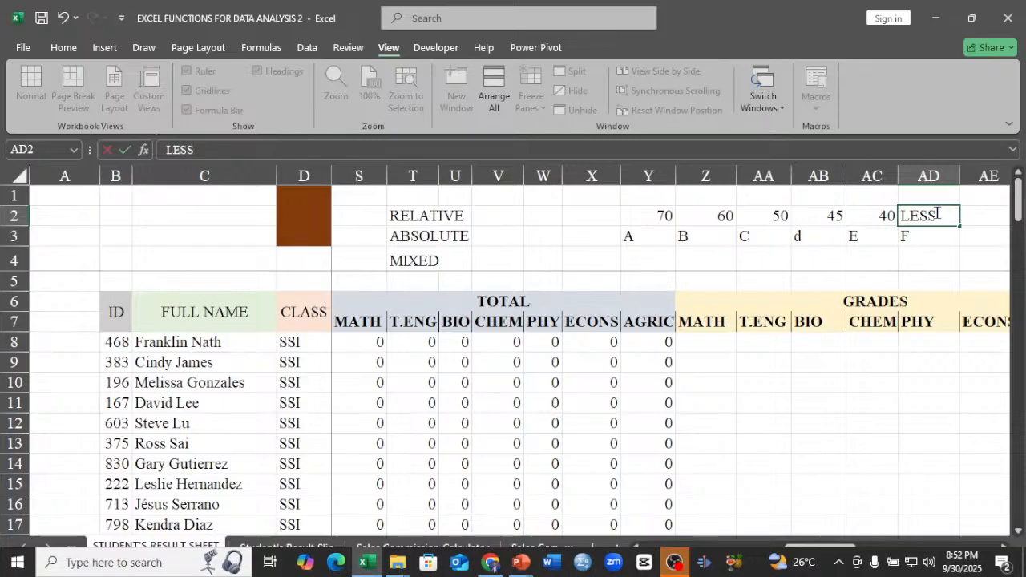
{"action": "key", "text": "BackSpace"}
{"action": "key", "text": "BackSpace"}
{"action": "key", "text": "BackSpace"}
{"action": "key", "text": "BackSpace"}
{"action": "type", "text": "<4"}
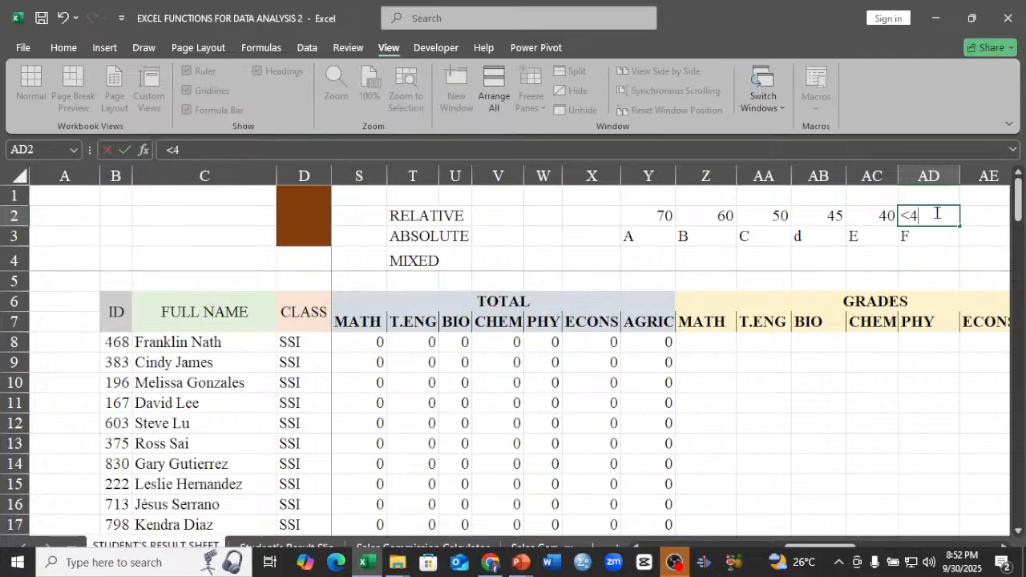
{"action": "type", "text": "0"}
{"action": "left_click", "coordinate": [826, 252]}
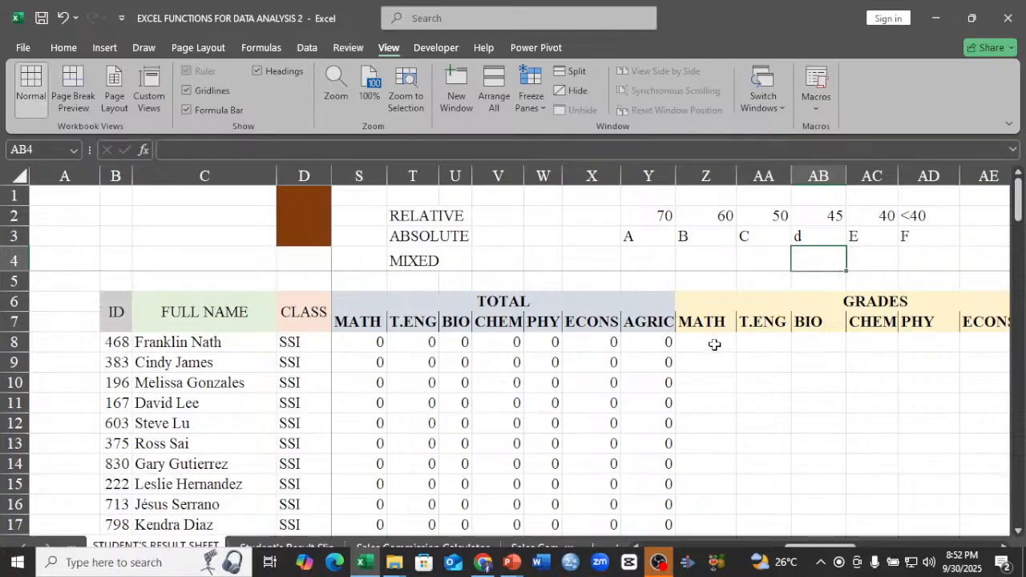
Start an IFS formula in Z8 for the first student's MATH grade with the pairs S8>=Y2,Y3 and S8>=Z2,Z3.
{"action": "left_click", "coordinate": [714, 345]}
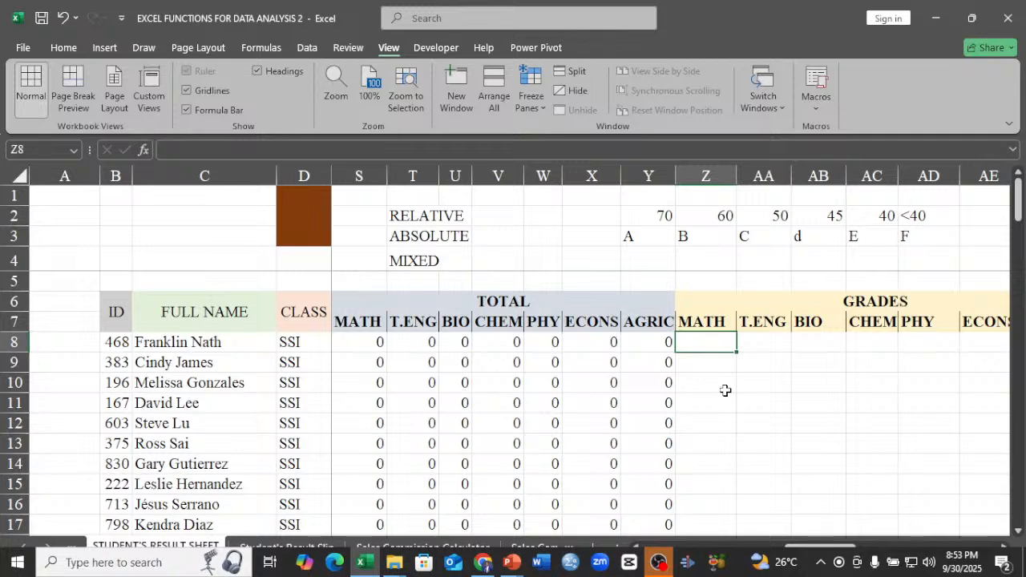
{"action": "type", "text": "=I"}
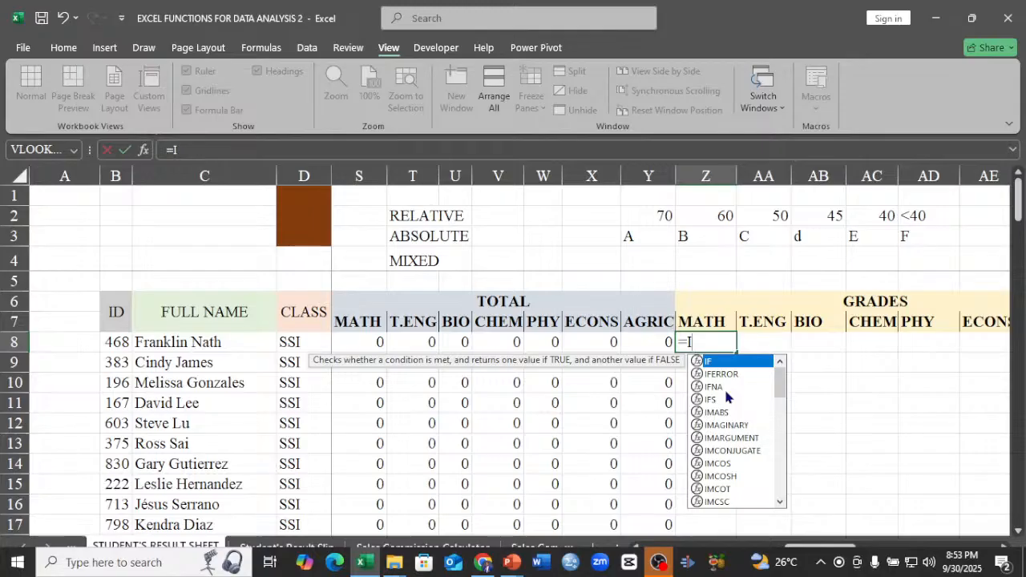
{"action": "double_click", "coordinate": [717, 399]}
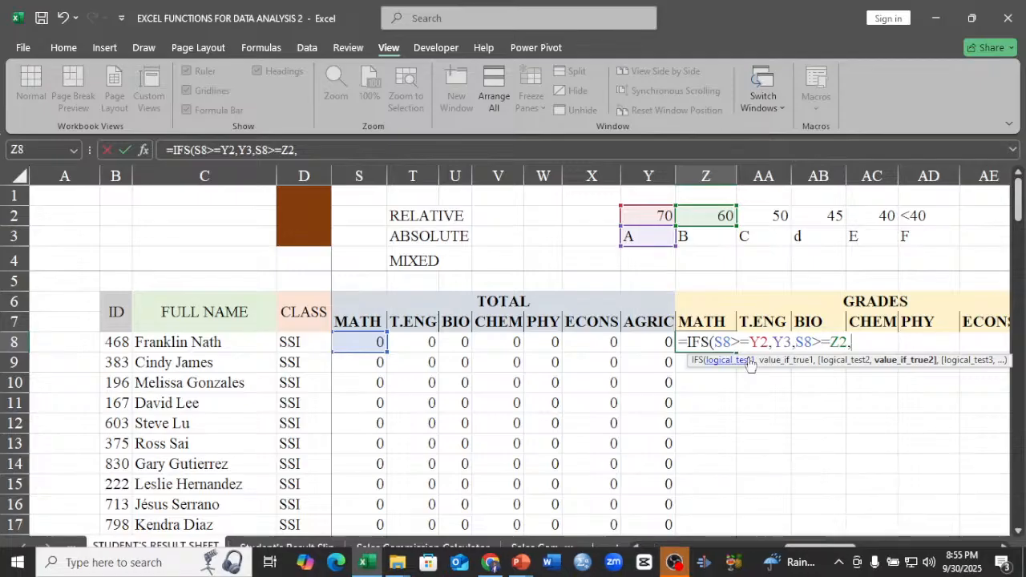
{"action": "left_click", "coordinate": [717, 238]}
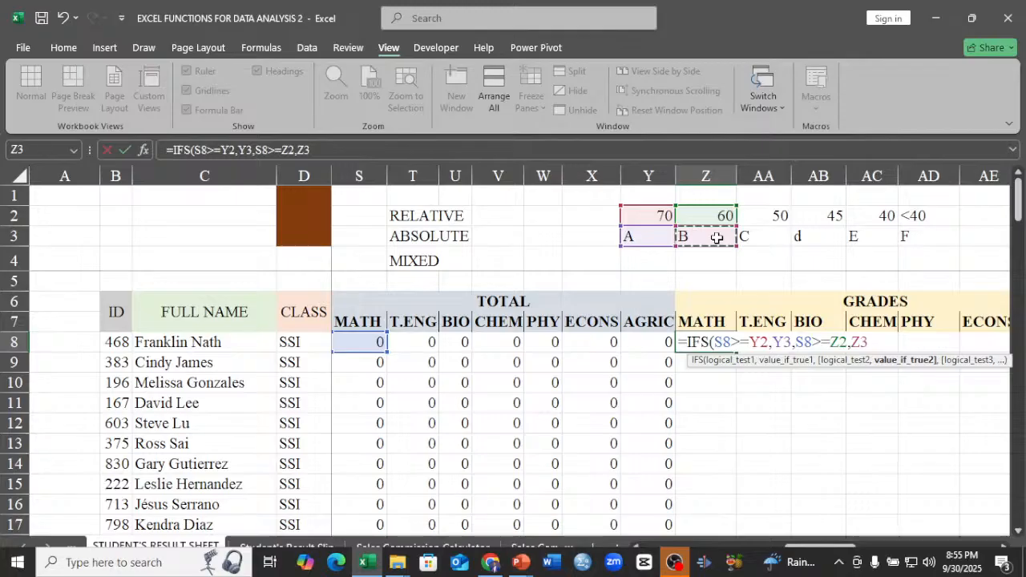
{"action": "type", "text": ","}
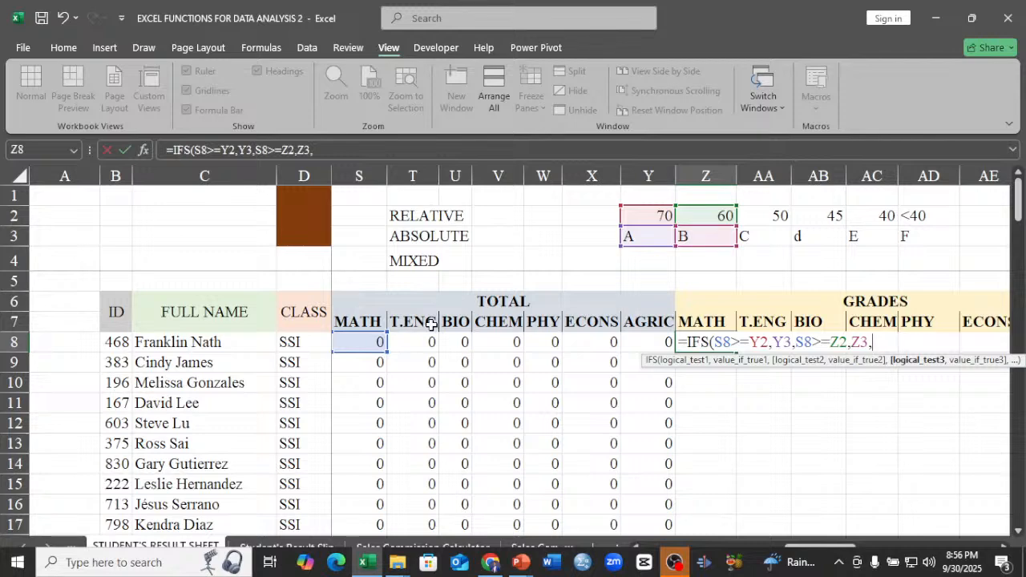
Add the third condition S8>=AA2 with the result AA3 to the IFS formula in Z8.
{"action": "left_click", "coordinate": [365, 341]}
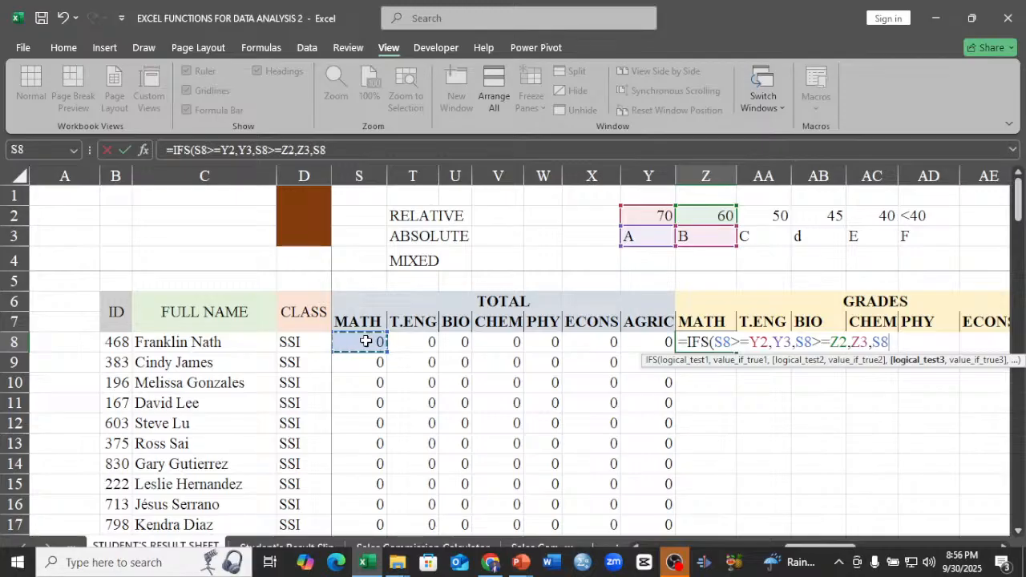
{"action": "type", "text": ">"}
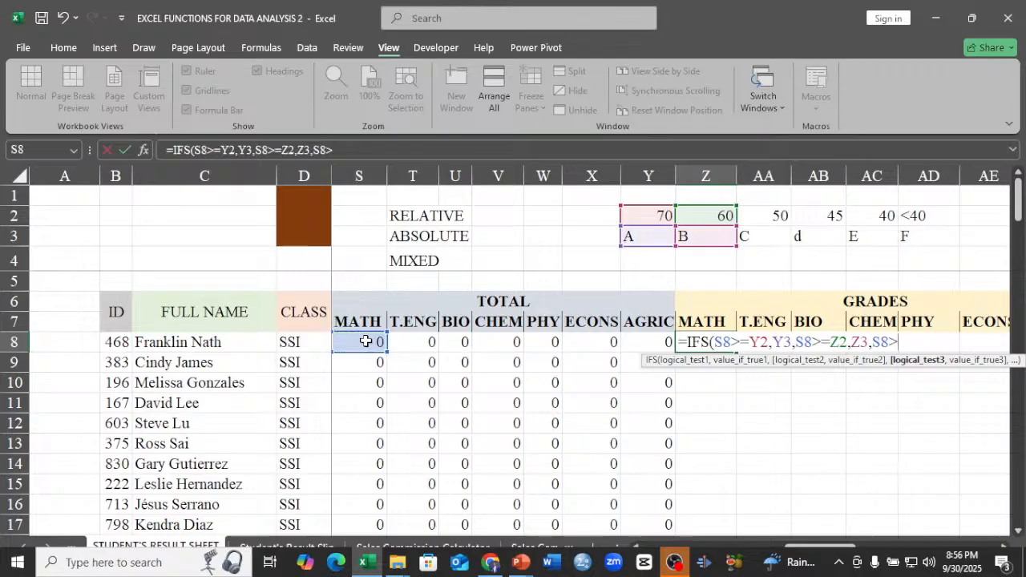
{"action": "type", "text": "="}
{"action": "left_click", "coordinate": [766, 218]}
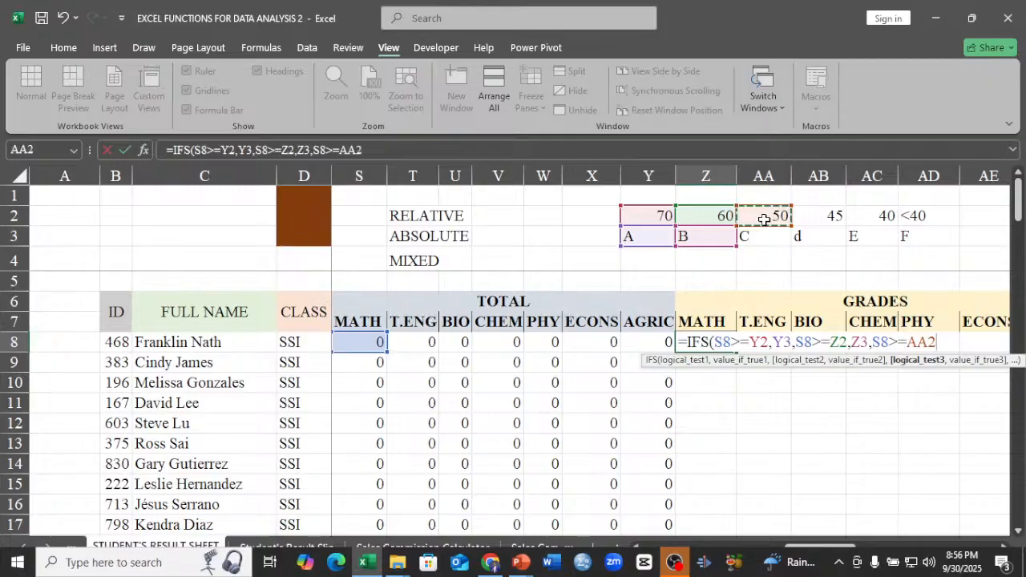
{"action": "type", "text": ","}
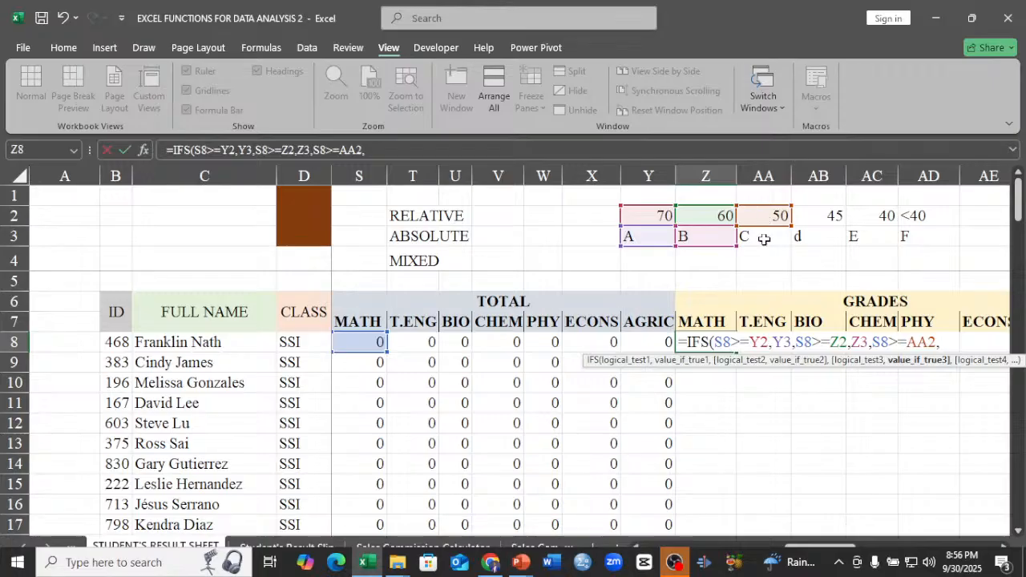
{"action": "left_click", "coordinate": [764, 239]}
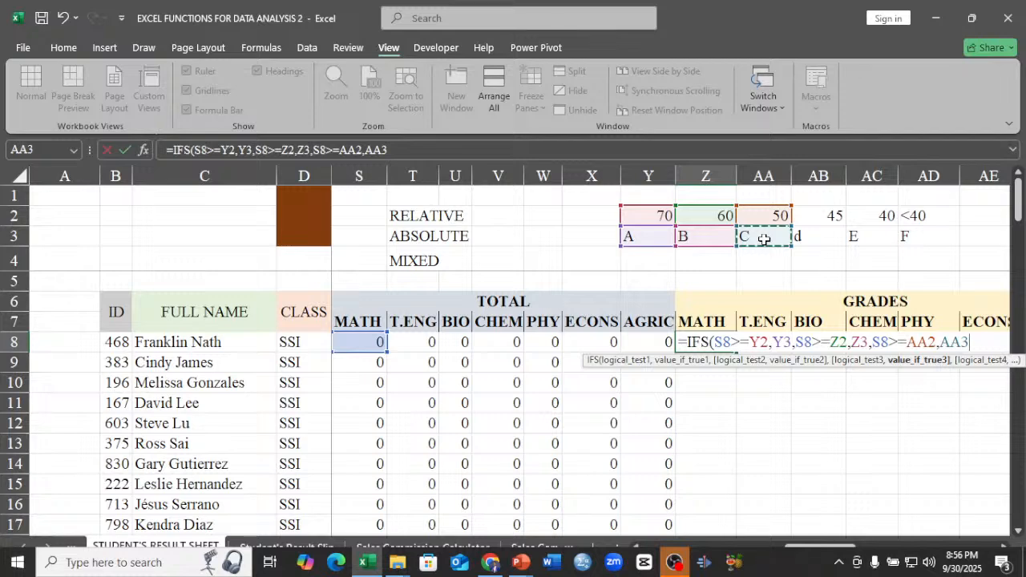
{"action": "type", "text": ","}
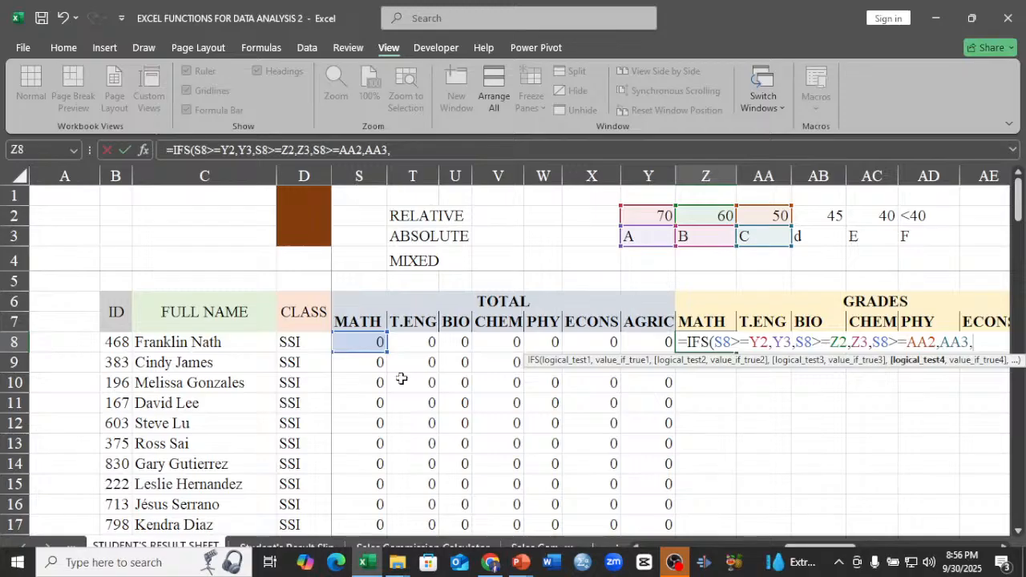
Add the fourth condition S8>=AB2 with the result AB3 to the IFS formula in Z8.
{"action": "left_click", "coordinate": [374, 343]}
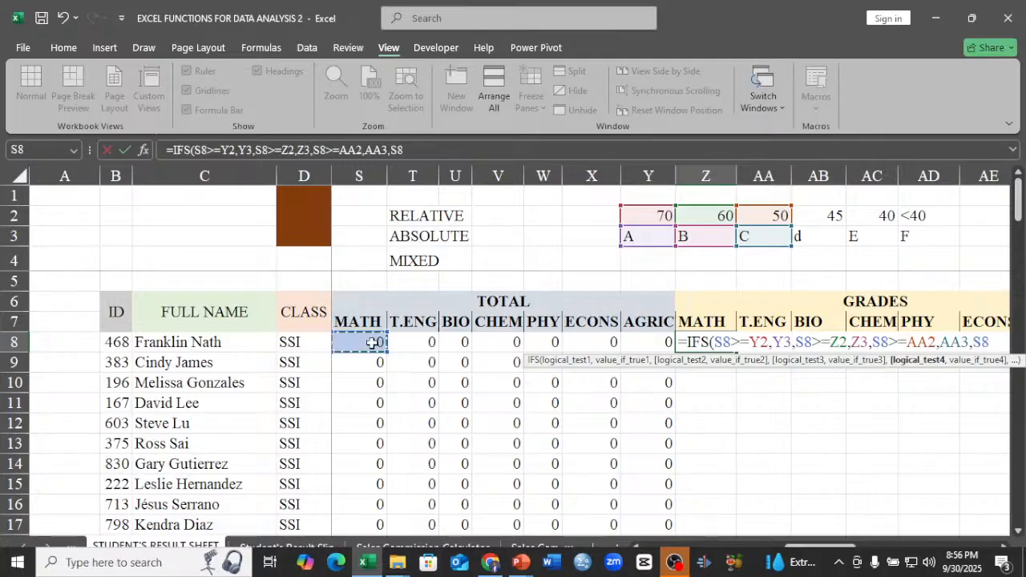
{"action": "type", "text": ">="}
{"action": "left_click", "coordinate": [825, 215]}
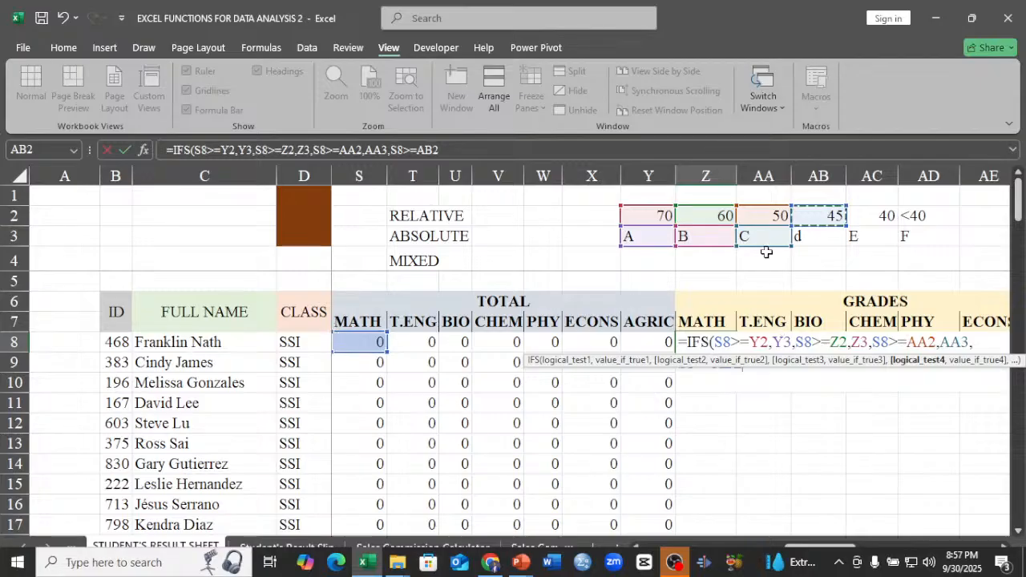
{"action": "type", "text": ","}
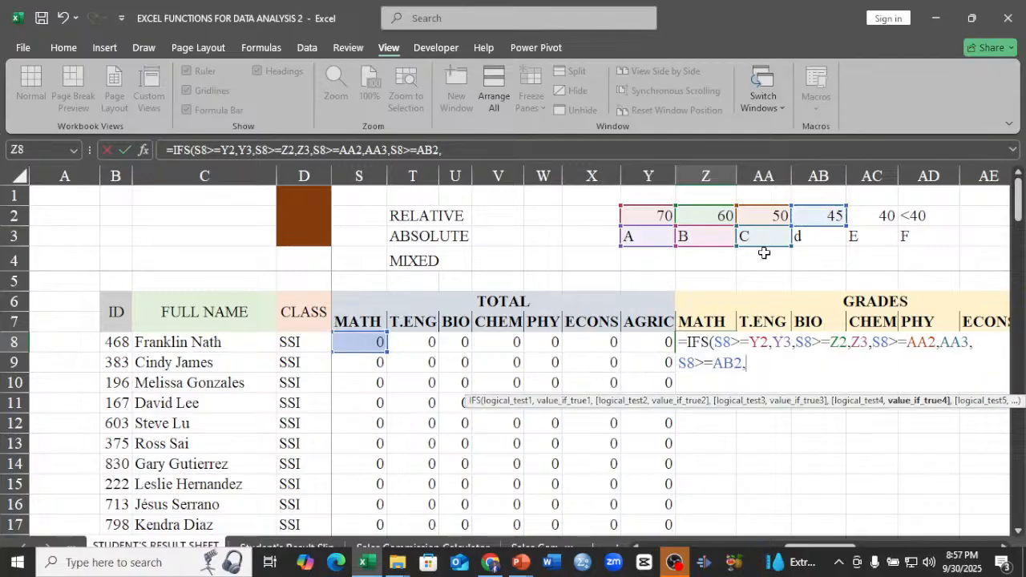
{"action": "left_click", "coordinate": [819, 236]}
{"action": "type", "text": ","}
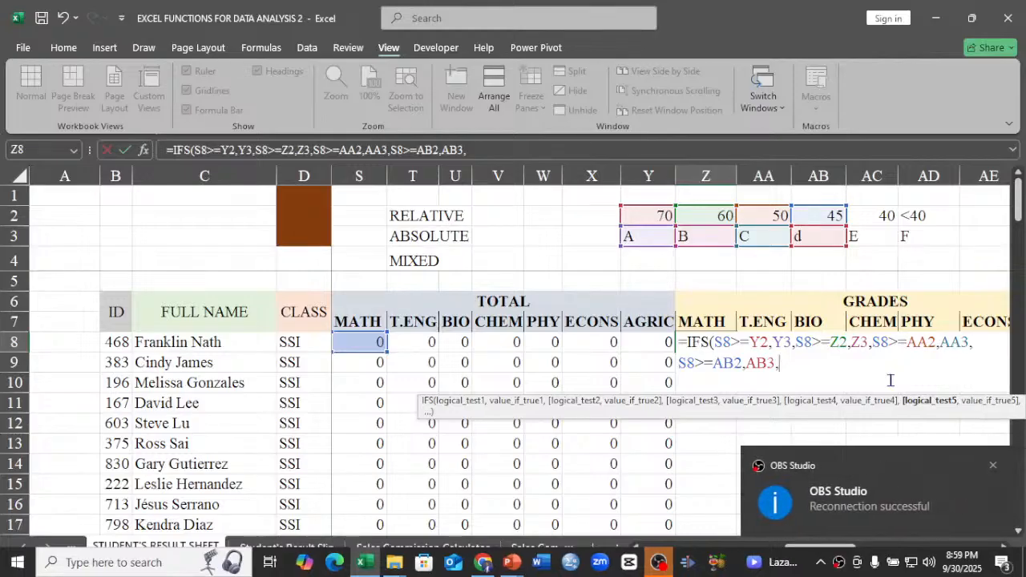
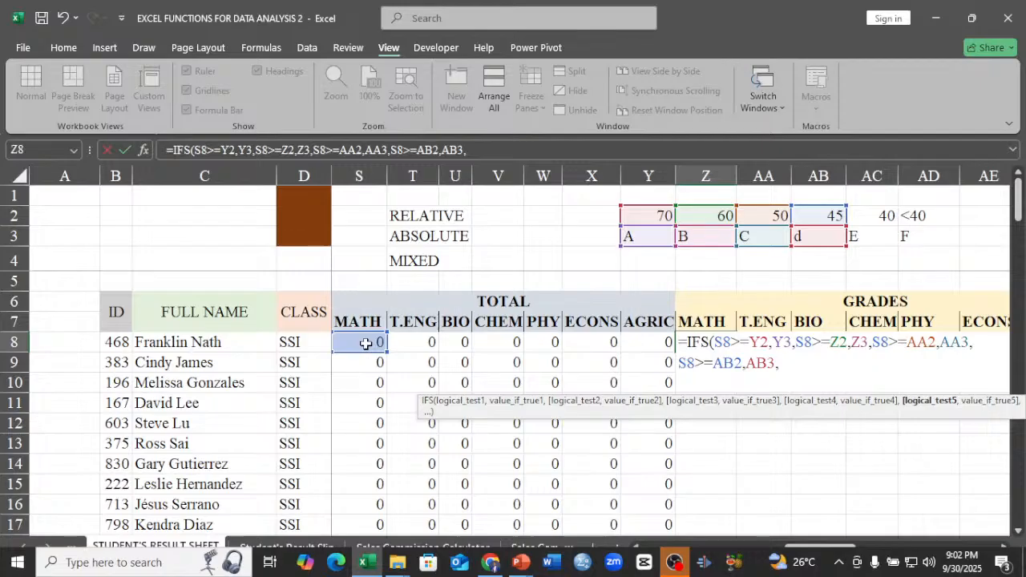
Add the fifth condition S8>=AC2 with the result AC3 to the IFS formula in Z8.
{"action": "left_click", "coordinate": [366, 343]}
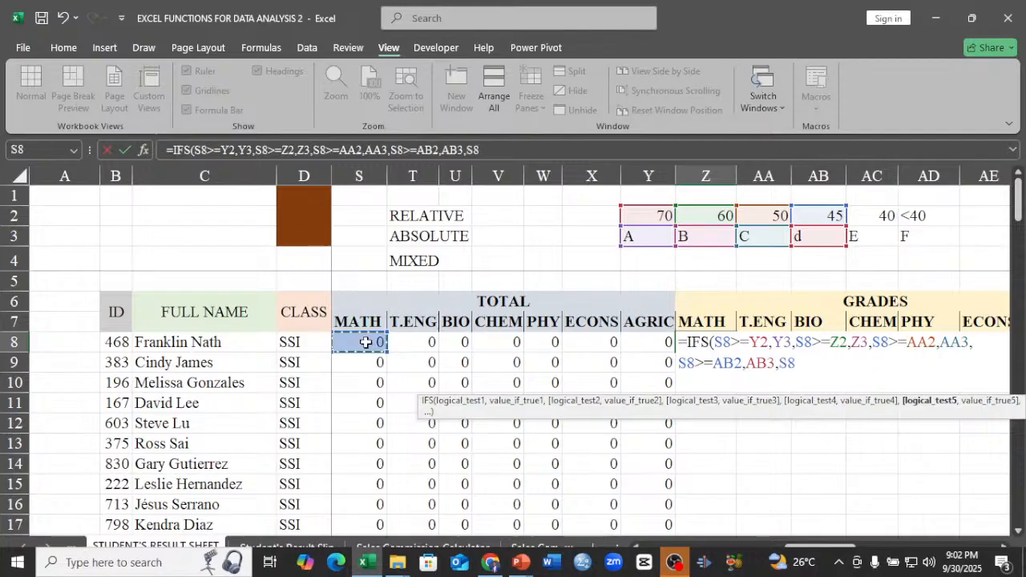
{"action": "type", "text": ">="}
{"action": "left_click", "coordinate": [883, 214]}
{"action": "type", "text": ","}
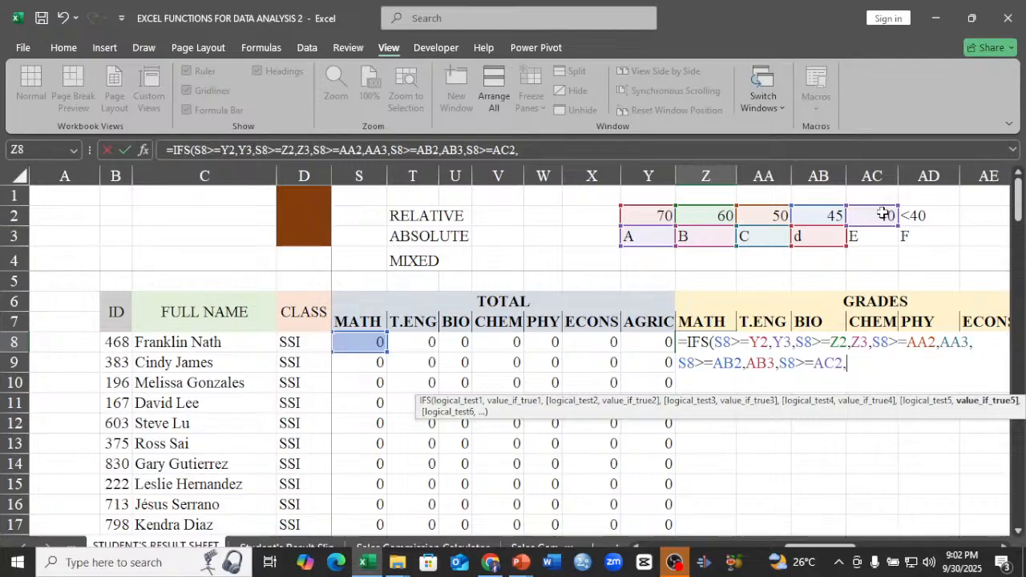
{"action": "left_click", "coordinate": [873, 238]}
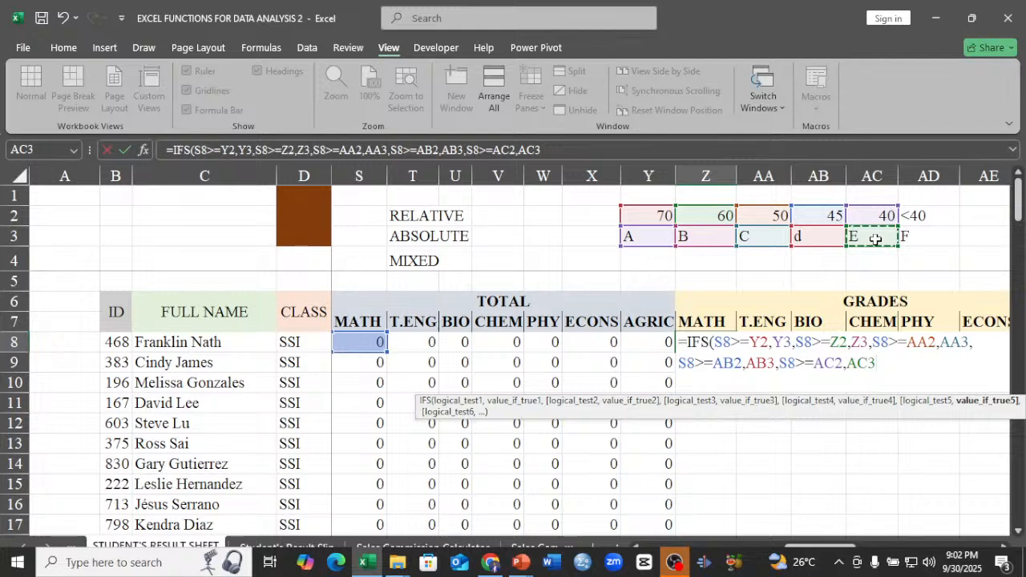
{"action": "type", "text": ","}
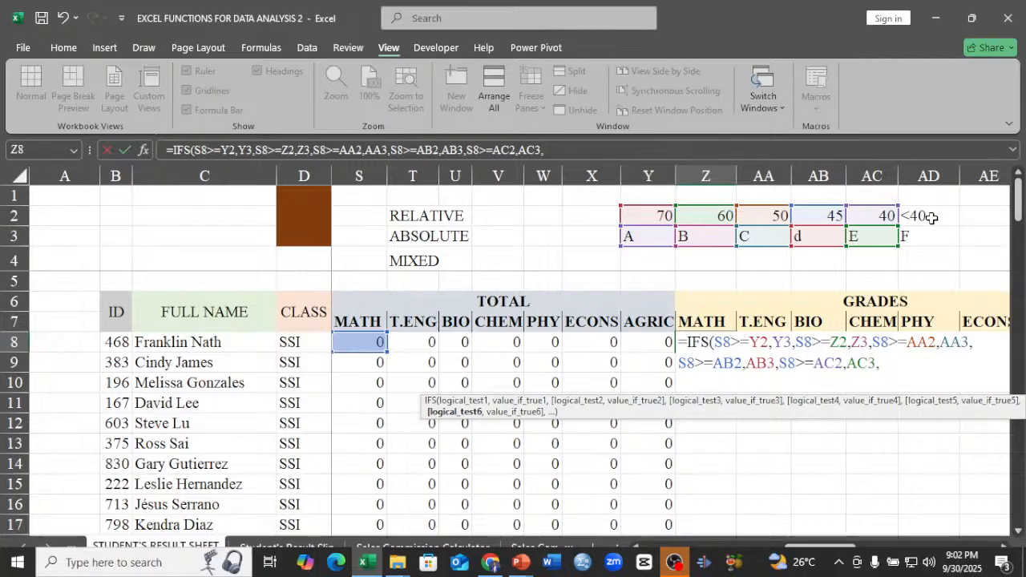
Finish the IFS formula in Z8 with the final condition S8<AC2 and the result AD3, and enter it.
{"action": "left_click", "coordinate": [358, 343]}
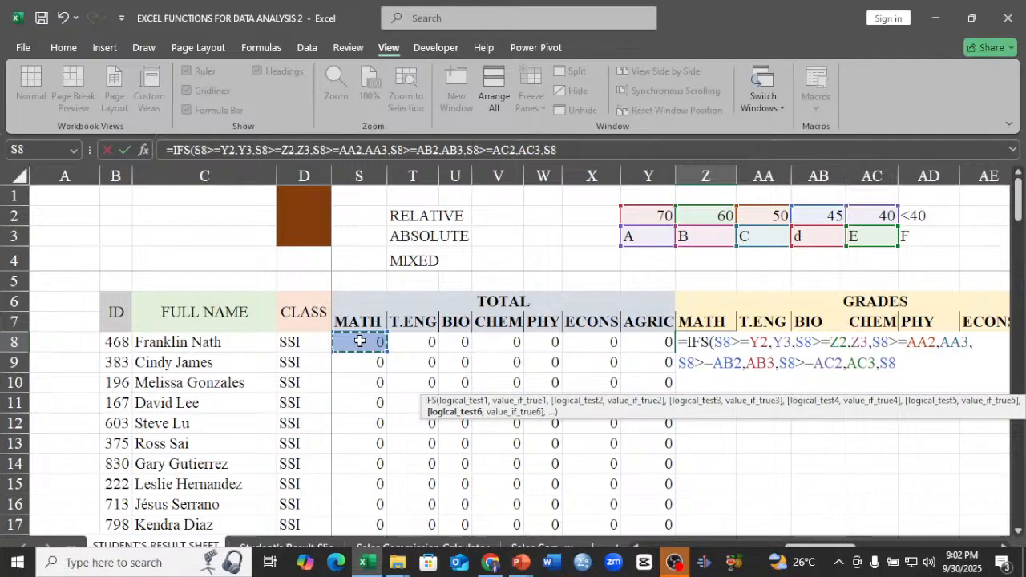
{"action": "type", "text": "<"}
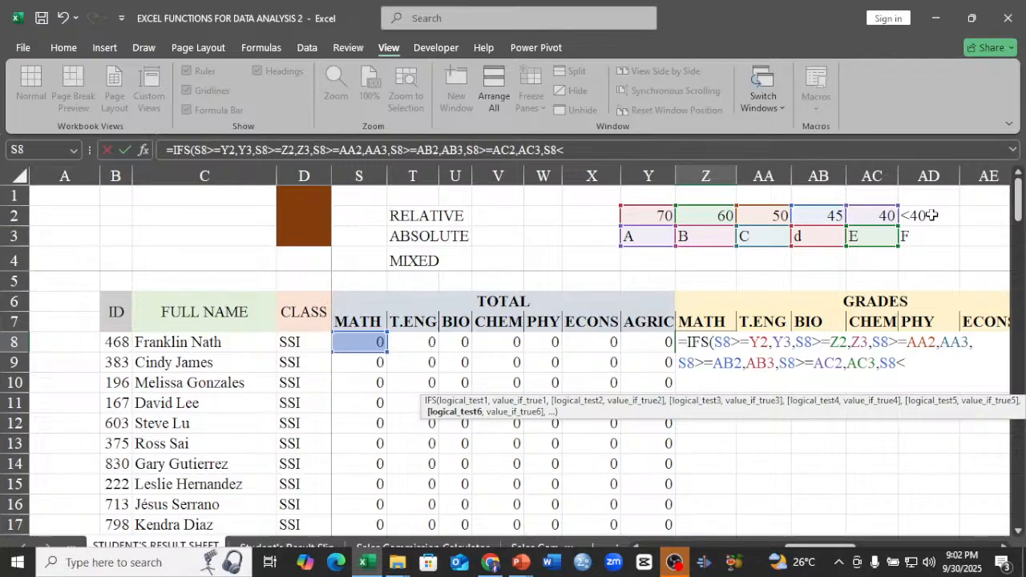
{"action": "left_click", "coordinate": [871, 215]}
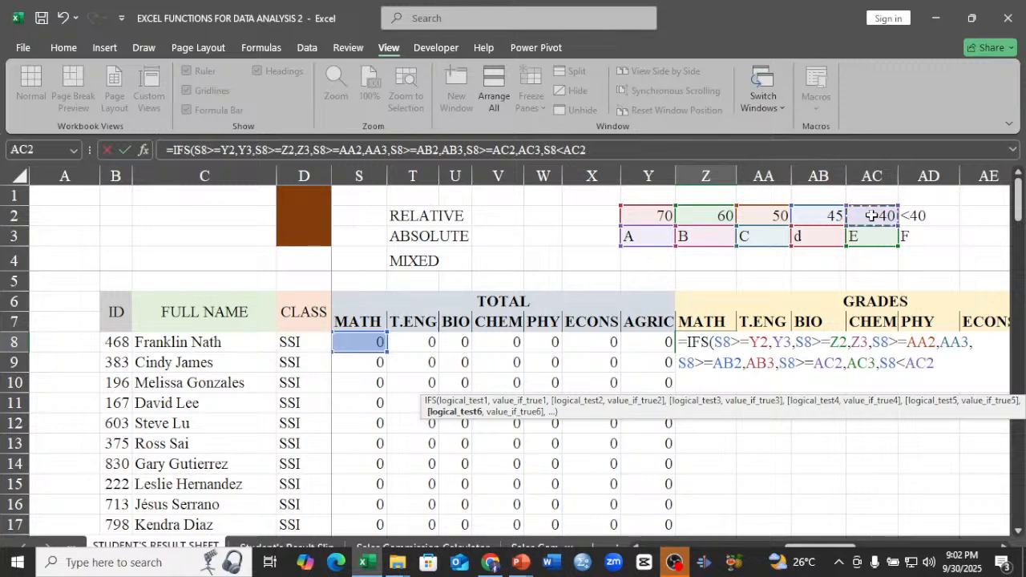
{"action": "type", "text": ","}
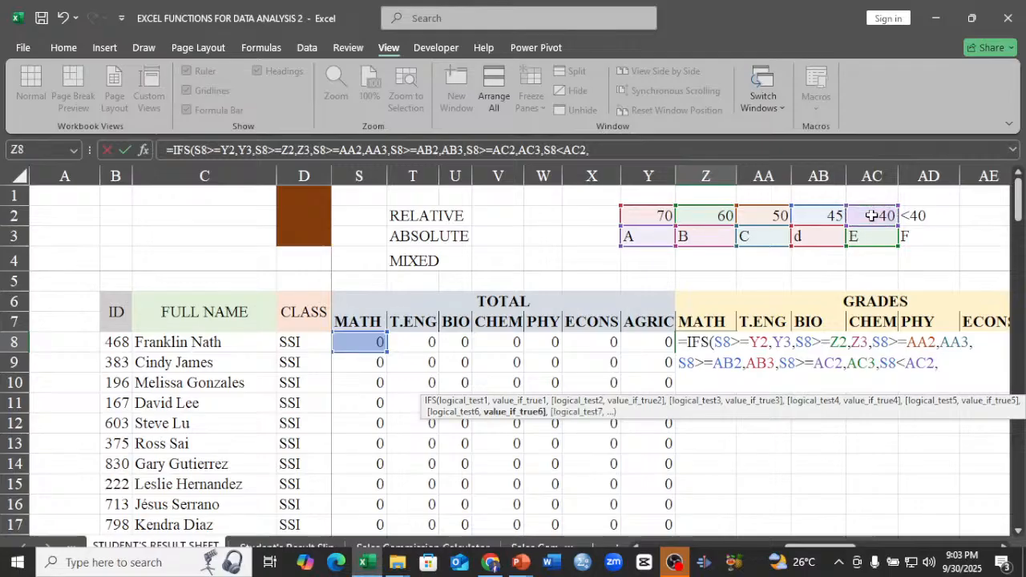
{"action": "left_click", "coordinate": [919, 237]}
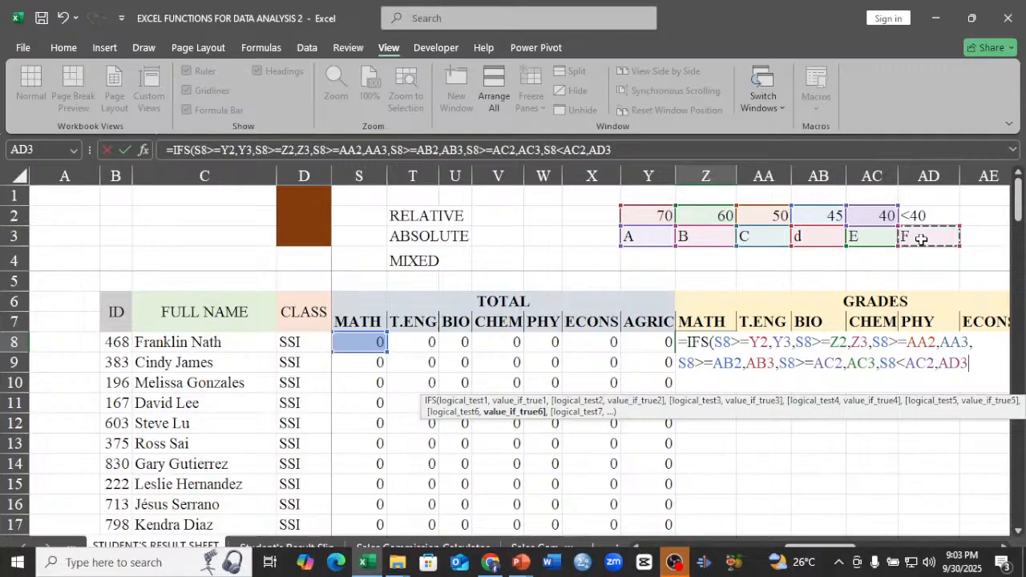
{"action": "type", "text": ")"}
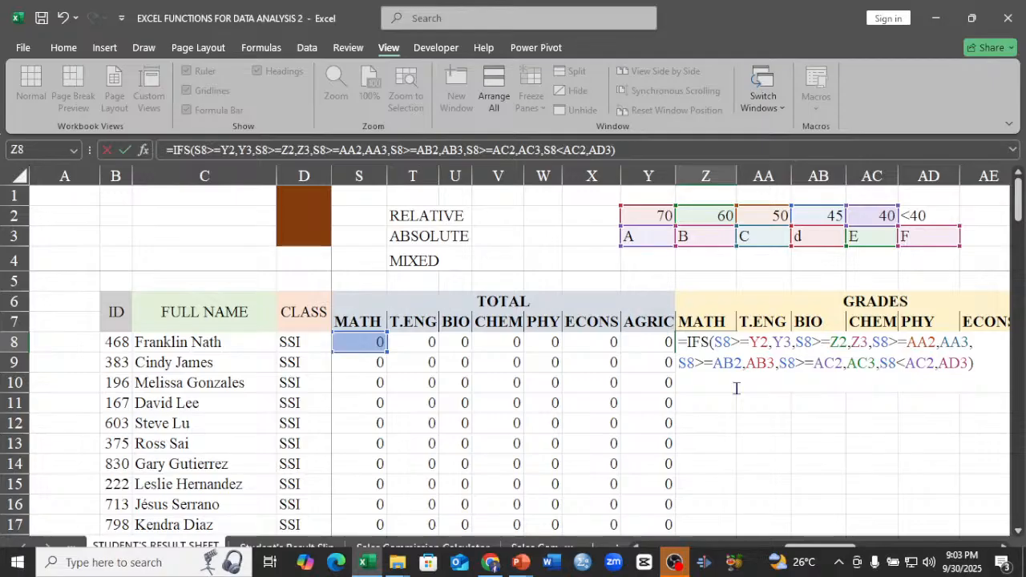
{"action": "key", "text": "Return"}
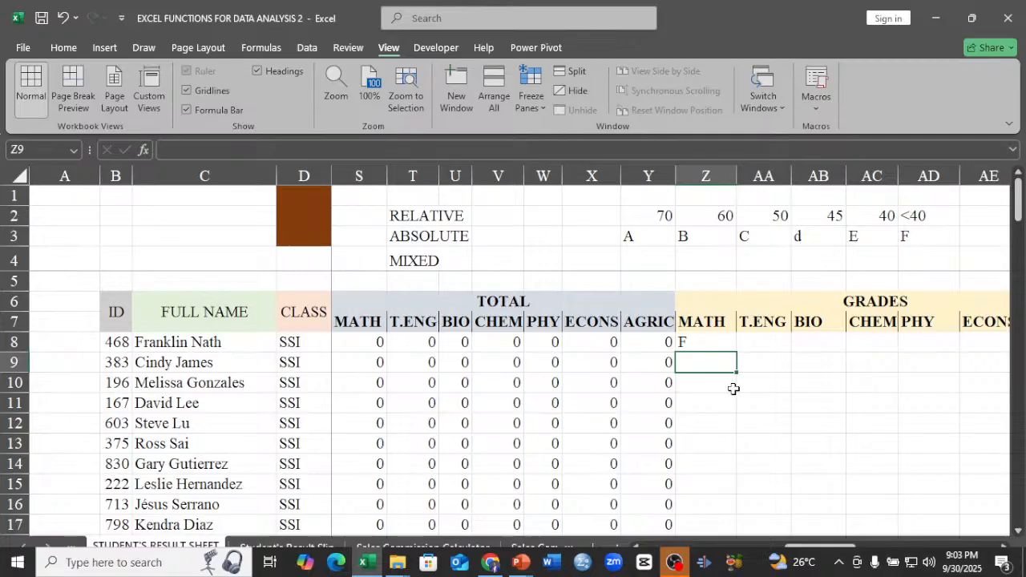
Fill the first student's MATH grade formula from Z8 across the other subjects through AF8.
{"action": "left_click", "coordinate": [714, 346]}
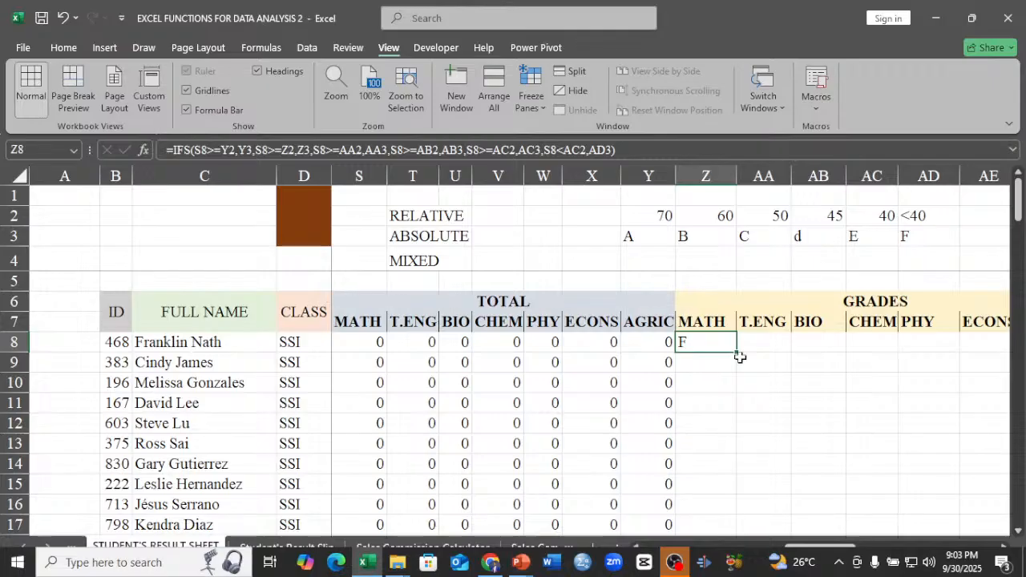
{"action": "mouse_move", "coordinate": [736, 351]}
{"action": "left_mouse_down"}
{"action": "mouse_move", "coordinate": [866, 362]}
{"action": "mouse_move", "coordinate": [989, 345]}
{"action": "mouse_move", "coordinate": [748, 342]}
{"action": "left_mouse_up"}
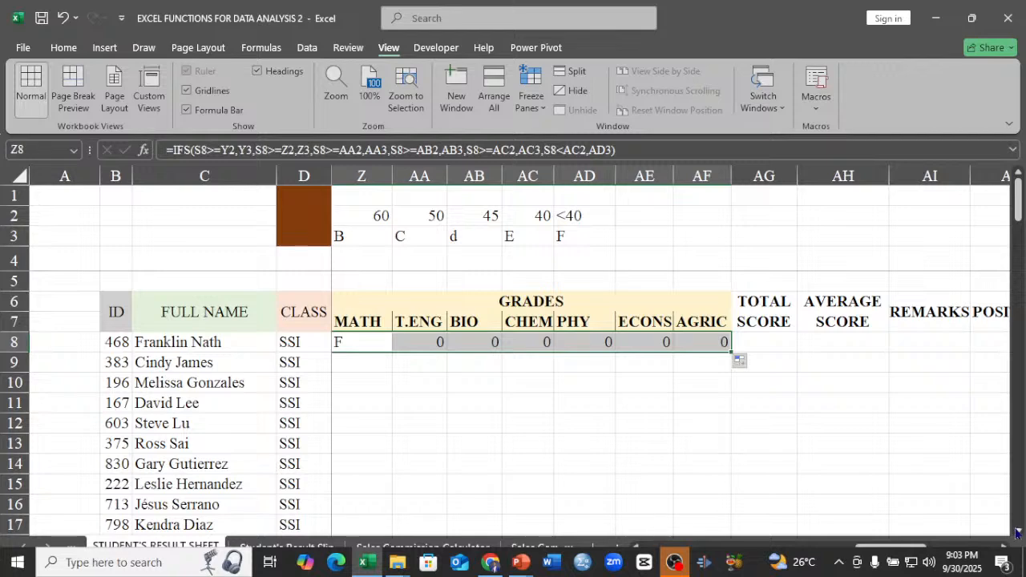
Compare the cell references in the T.ENG grade formula in AA8 with those in the MATH grade formula in Z8.
{"action": "left_click", "coordinate": [394, 343]}
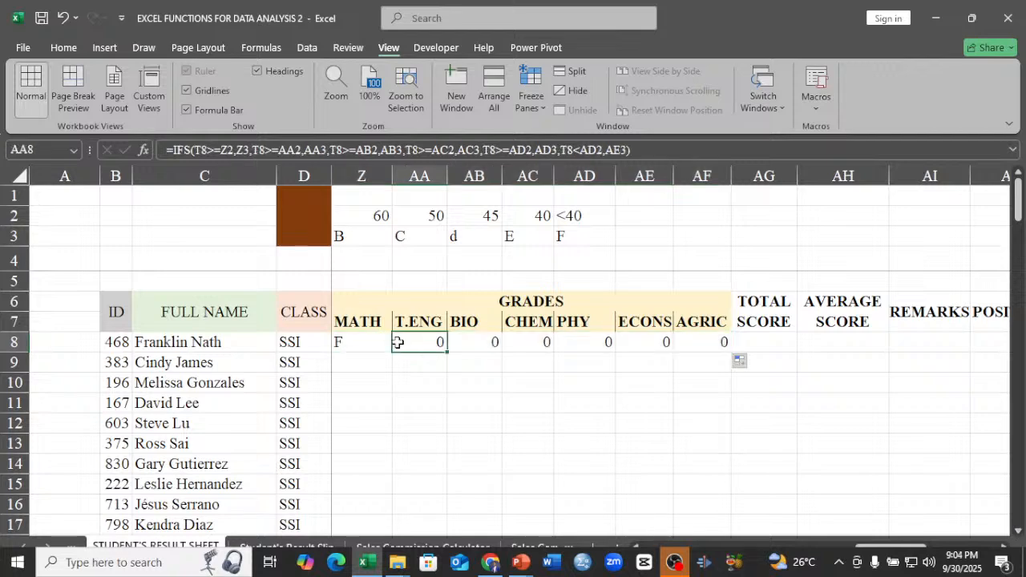
{"action": "key", "text": "Left"}
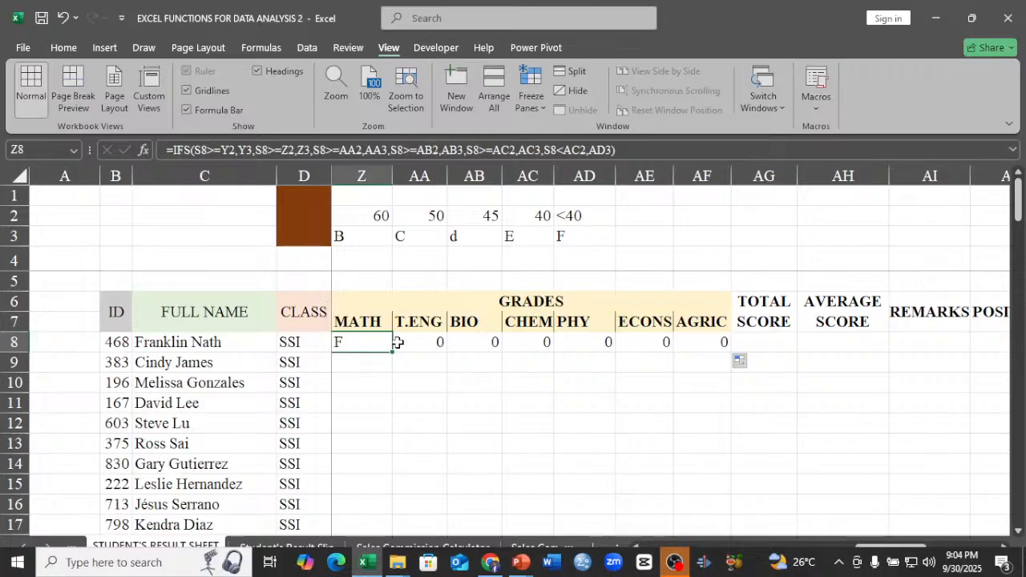
{"action": "key", "text": "Left"}
{"action": "key", "text": "Left"}
{"action": "key", "text": "Left"}
{"action": "key", "text": "Left"}
{"action": "key", "text": "Left"}
{"action": "key", "text": "Left"}
{"action": "key", "text": "Left"}
{"action": "key", "text": "Left"}
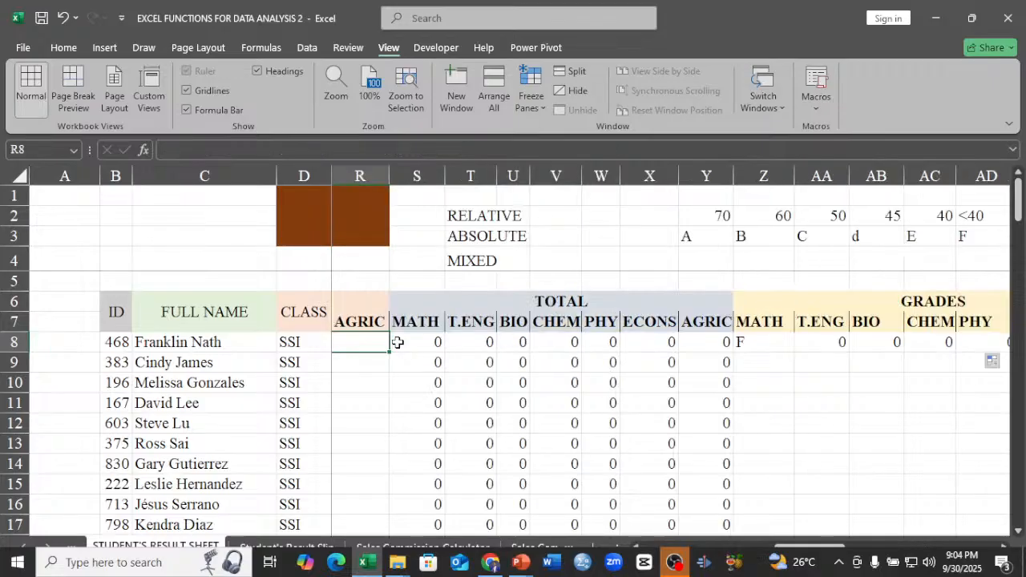
{"action": "key", "text": "Right"}
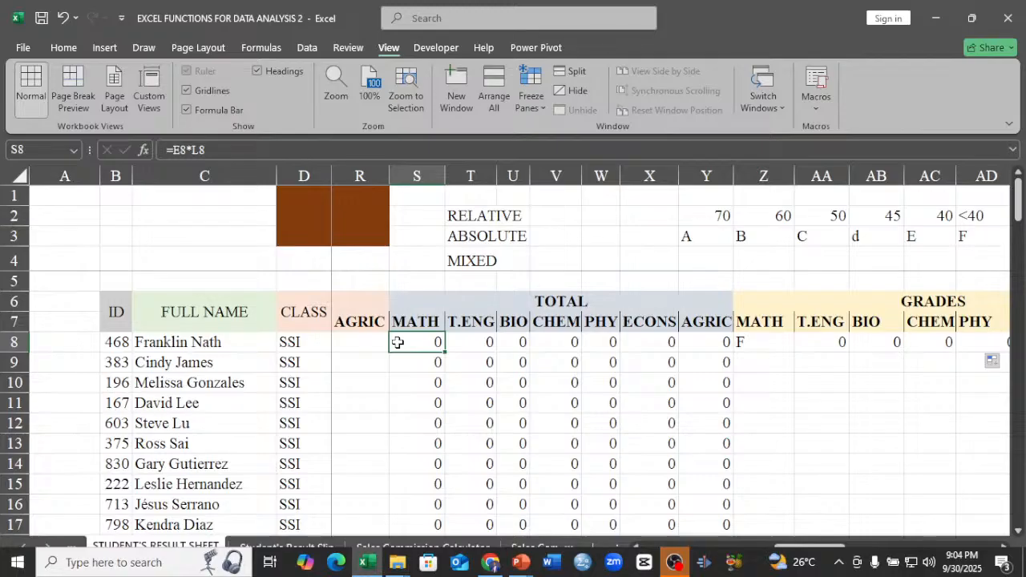
{"action": "key", "text": "Right"}
{"action": "key", "text": "Right"}
{"action": "key", "text": "Right"}
{"action": "key", "text": "Right"}
{"action": "key", "text": "Right"}
{"action": "key", "text": "Right"}
{"action": "key", "text": "Right"}
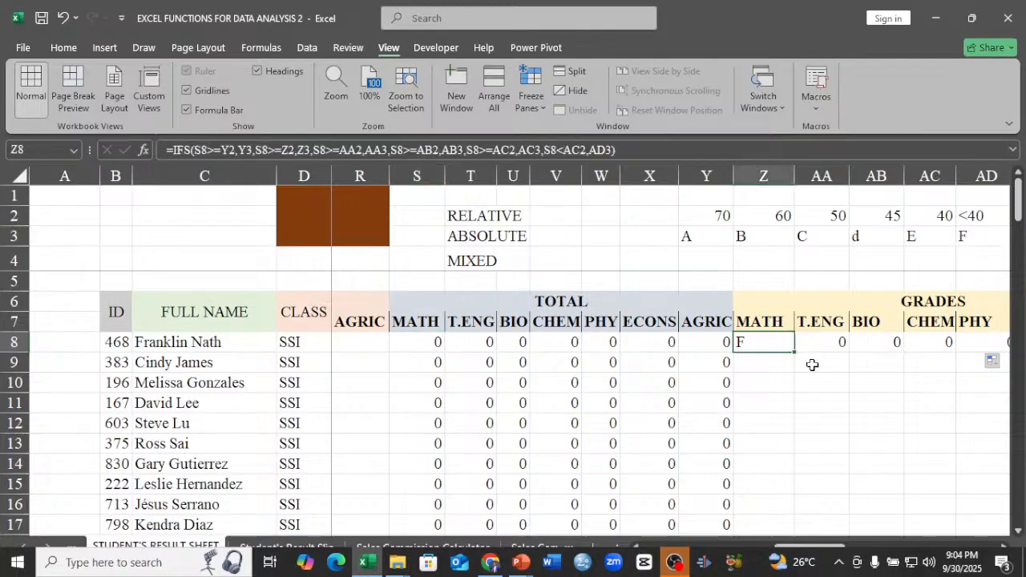
{"action": "left_click", "coordinate": [819, 342]}
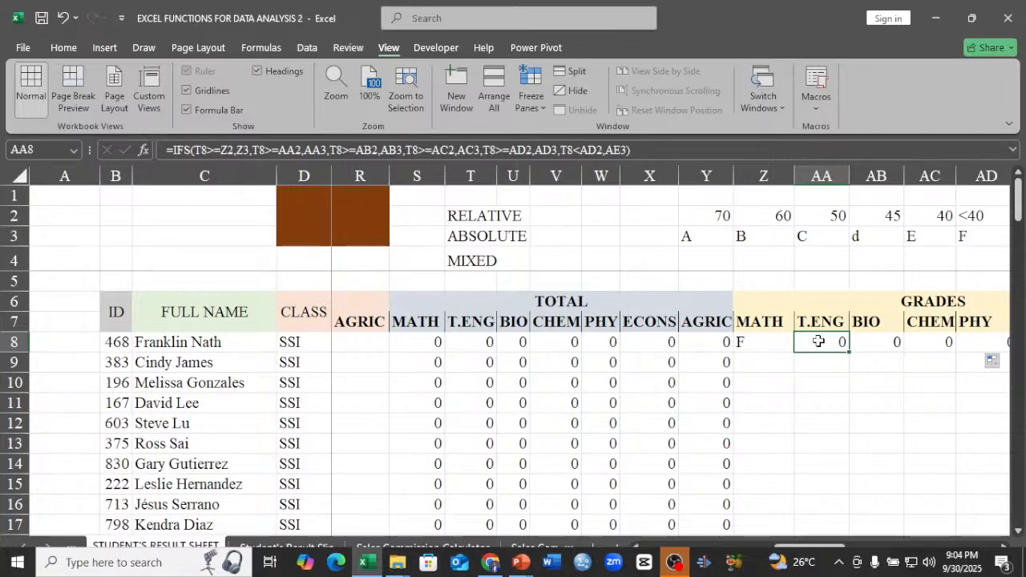
{"action": "double_click", "coordinate": [774, 337]}
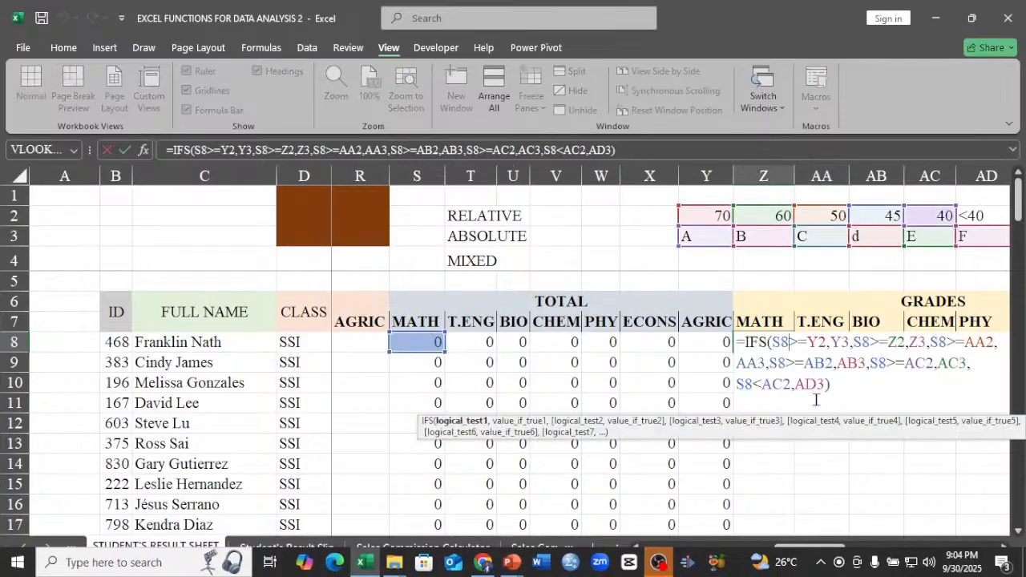
{"action": "key", "text": "Return"}
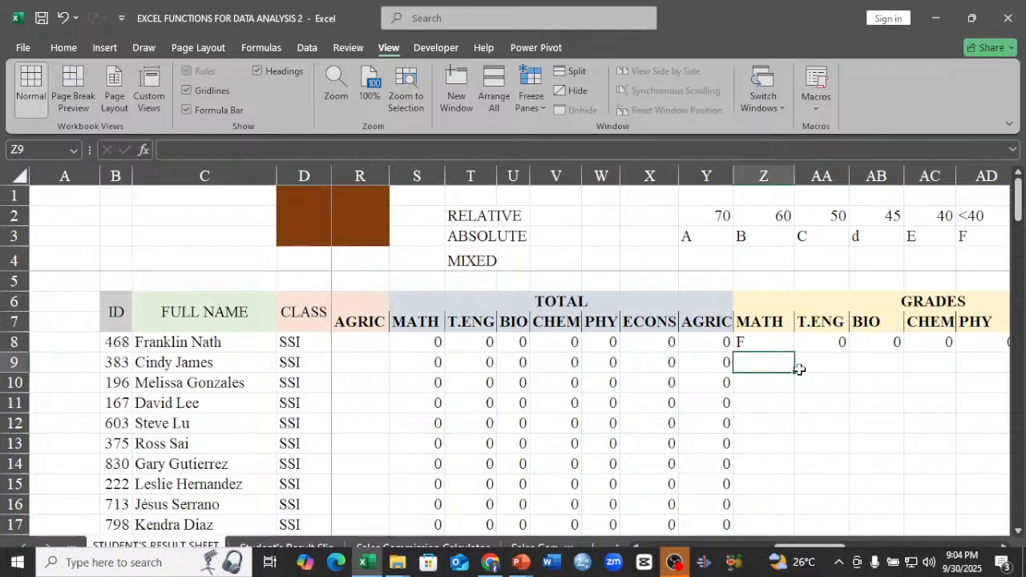
Examine which grading-scale cells the T.ENG and BIO grade formulas in AA8 and AB8 refer to.
{"action": "left_click", "coordinate": [821, 341]}
{"action": "double_click", "coordinate": [826, 342]}
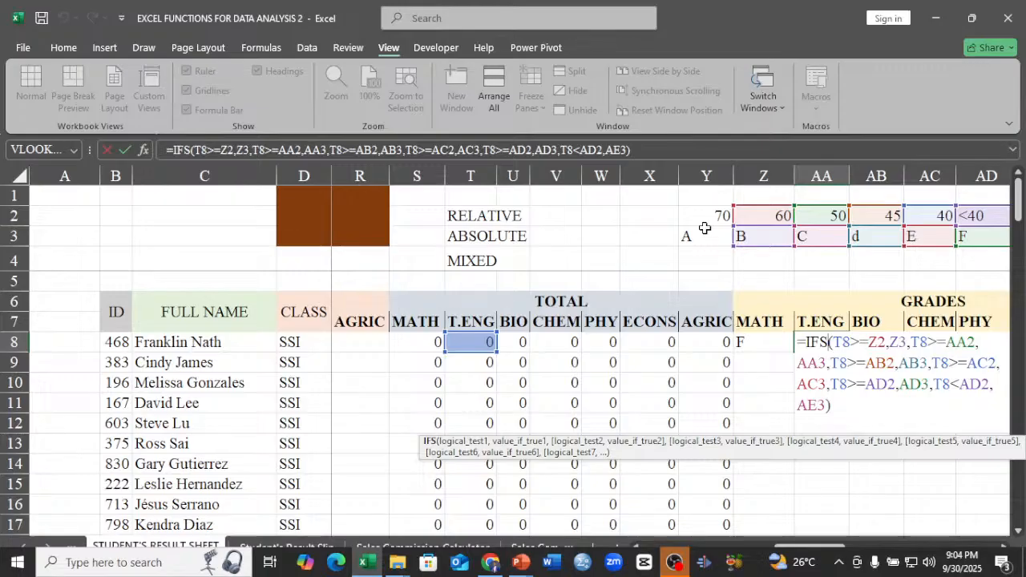
{"action": "key", "text": "Return"}
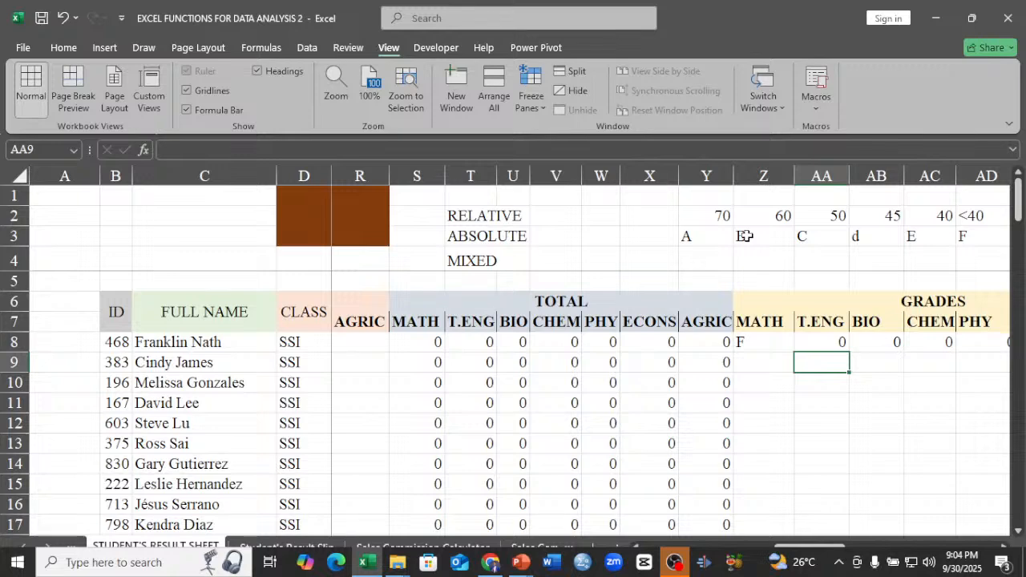
{"action": "double_click", "coordinate": [886, 343]}
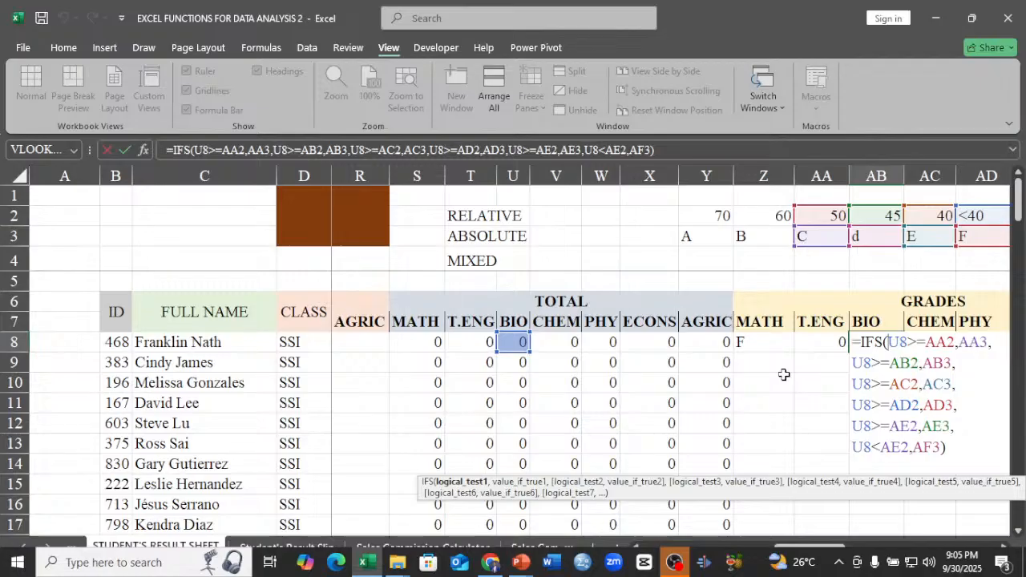
{"action": "key", "text": "Return"}
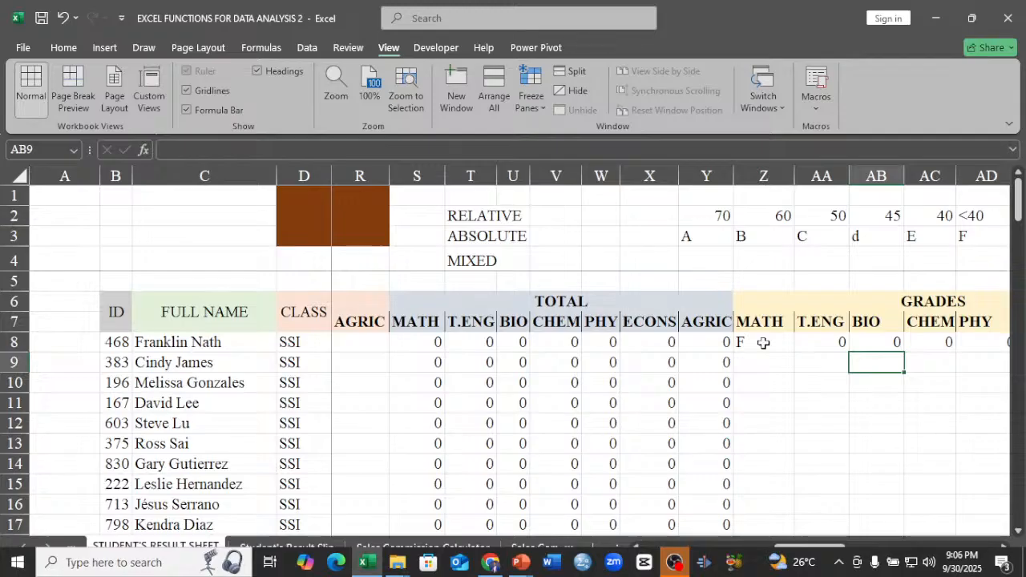
Make the first condition's grading-scale references absolute in the Z8 formula, as $Y$2 and $Y$3.
{"action": "left_click", "coordinate": [1004, 547]}
{"action": "left_click", "coordinate": [1004, 547]}
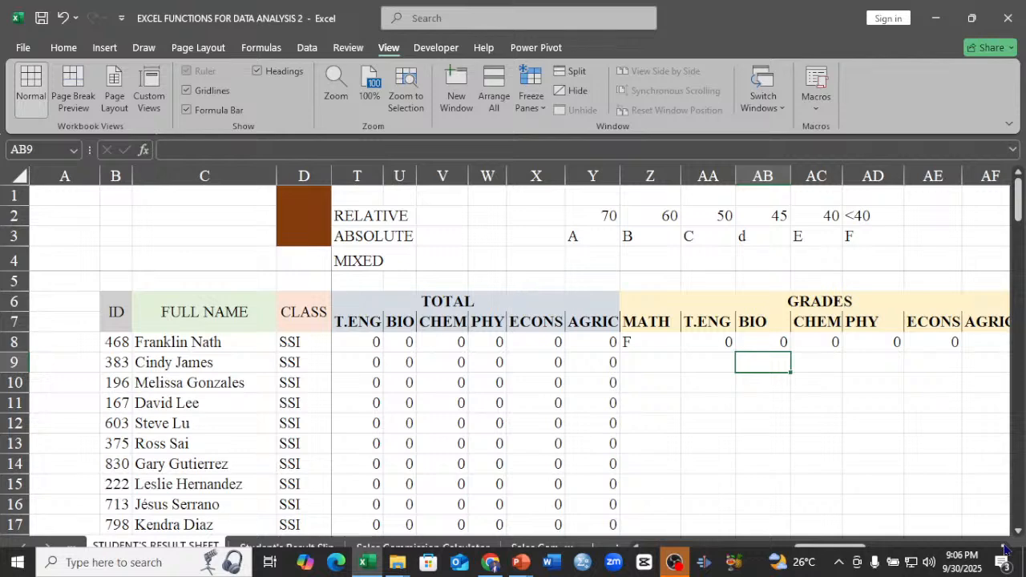
{"action": "left_click", "coordinate": [637, 548]}
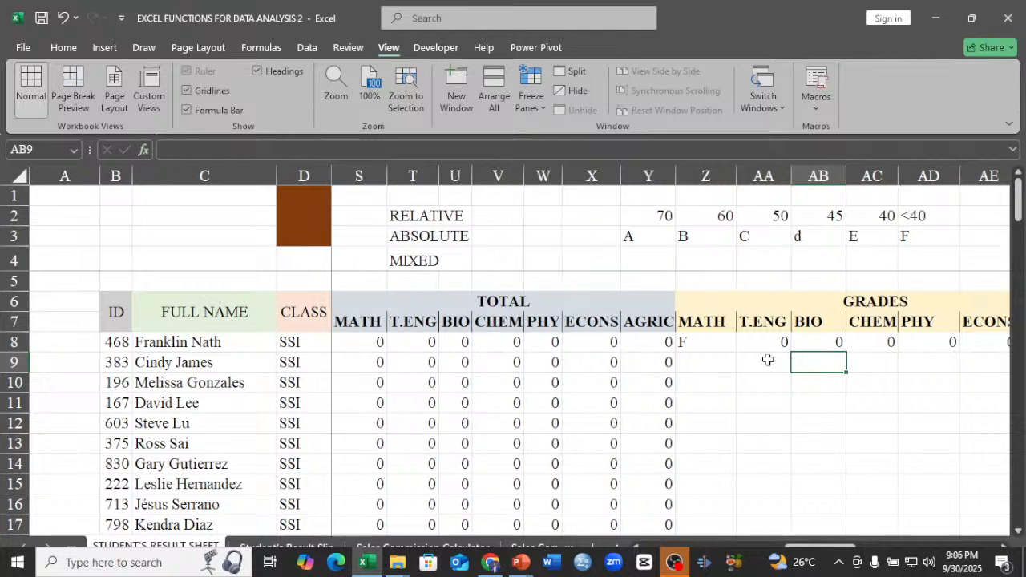
{"action": "left_click", "coordinate": [709, 344]}
{"action": "double_click", "coordinate": [707, 343]}
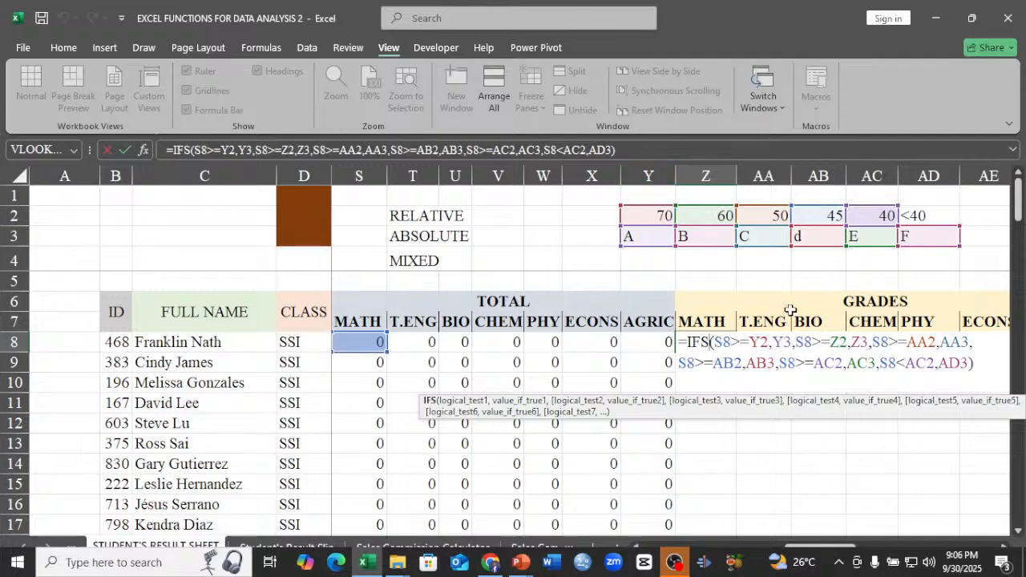
{"action": "left_click", "coordinate": [760, 343]}
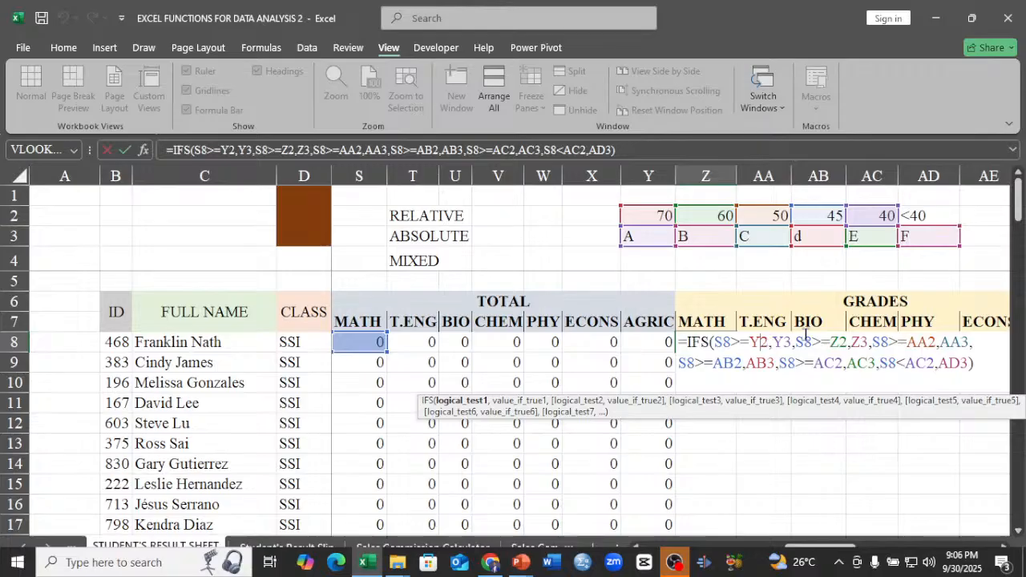
{"action": "key", "text": "F4"}
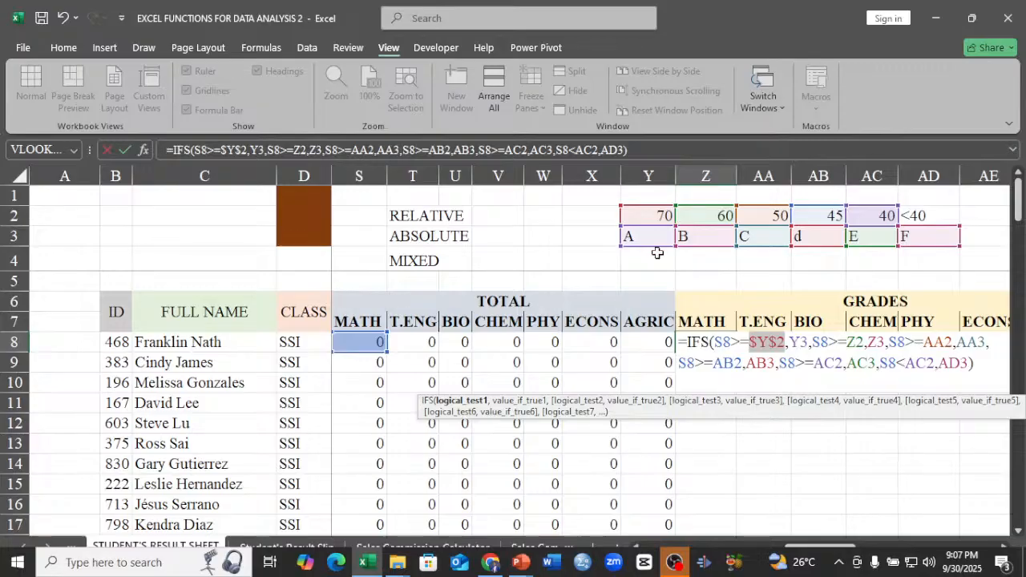
{"action": "left_click", "coordinate": [800, 343]}
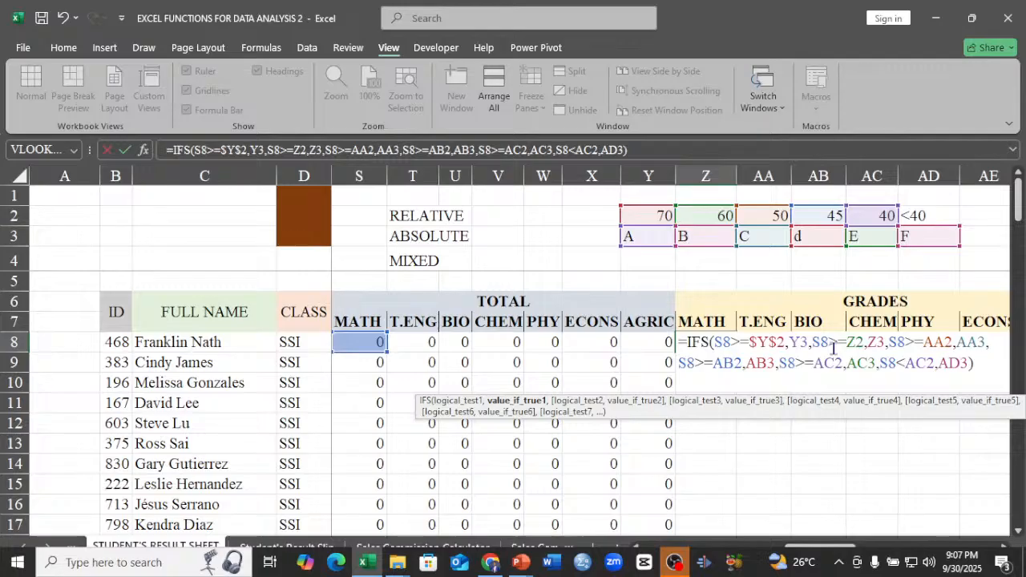
{"action": "key", "text": "F4"}
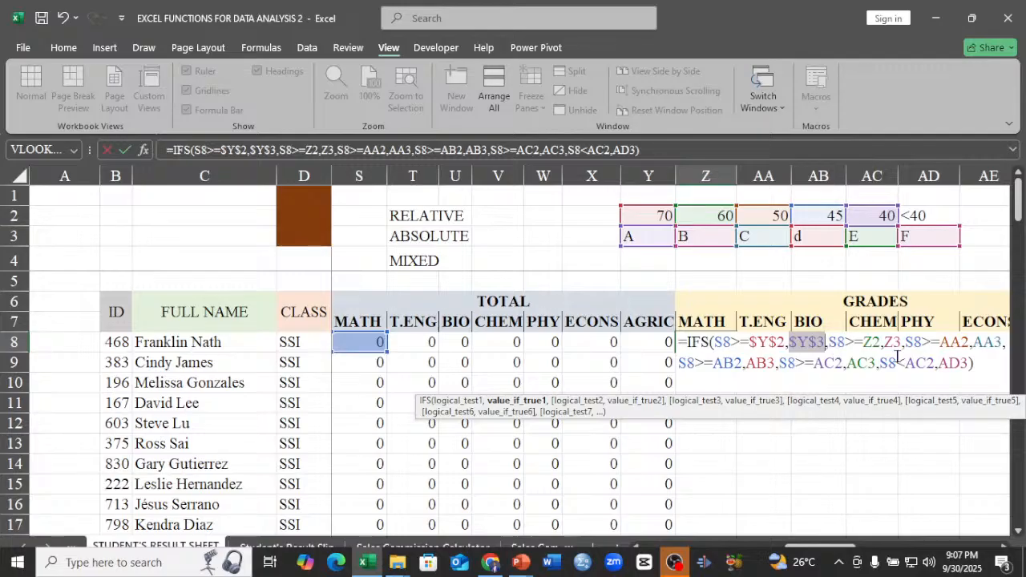
Make the second condition's score reference in the Z8 formula absolute as $Z$2.
{"action": "left_click", "coordinate": [874, 342]}
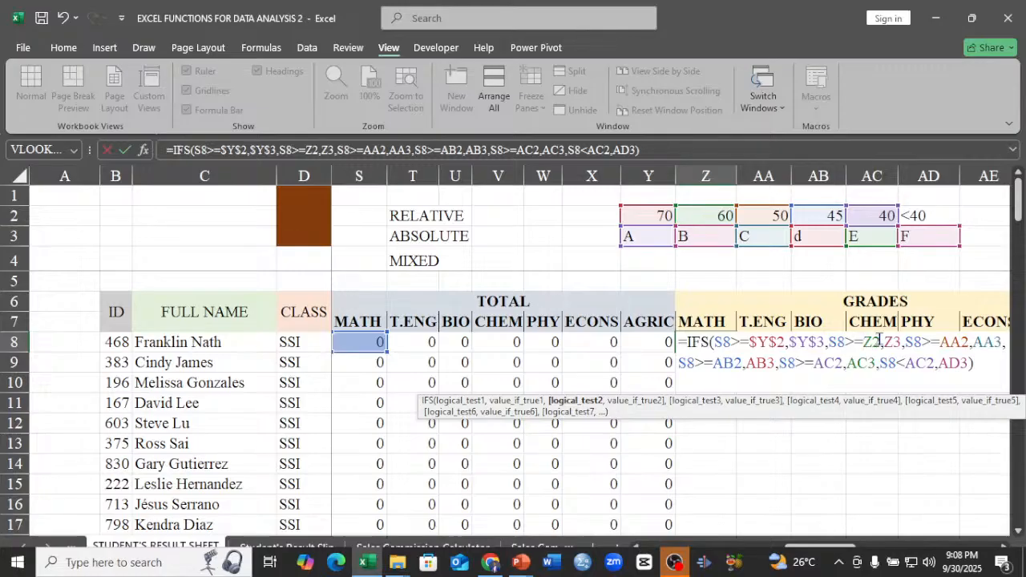
{"action": "key", "text": "F4"}
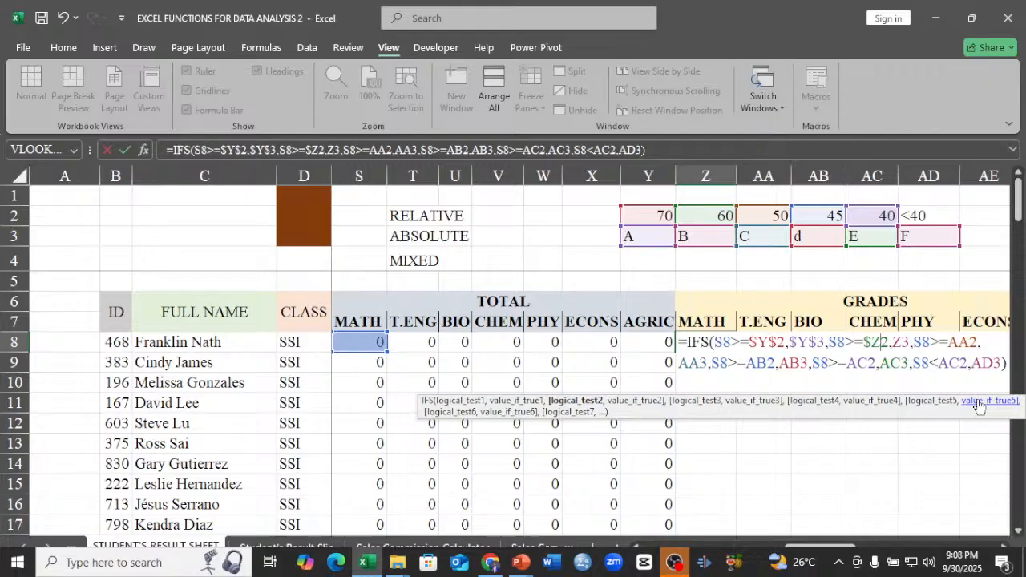
{"action": "type", "text": "$"}
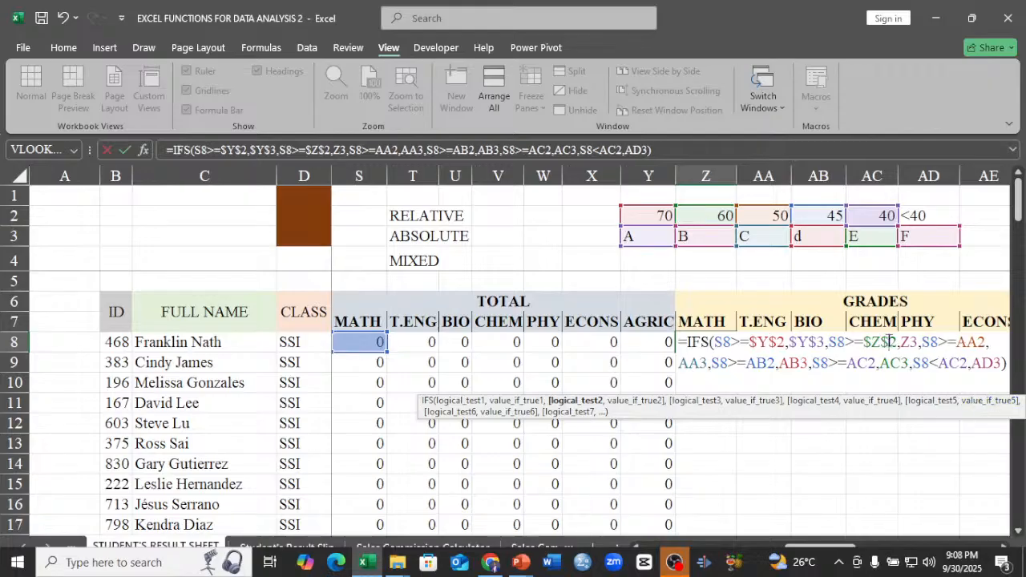
Make the second condition's grade reference and both third-condition scale references absolute in the Z8 formula, as $Z$3, $AA$2 and $AA$3.
{"action": "left_click", "coordinate": [921, 347]}
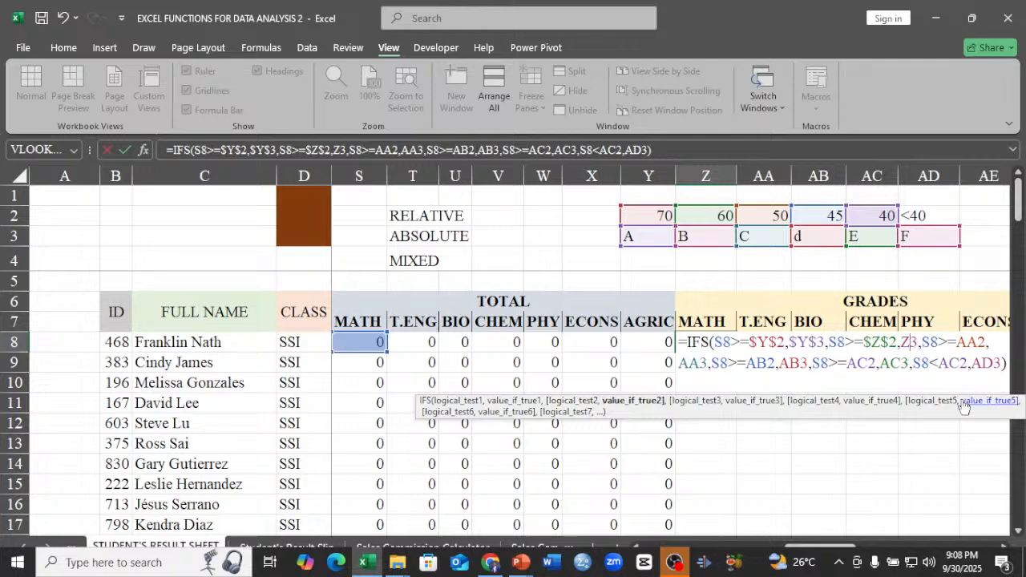
{"action": "key", "text": "F4"}
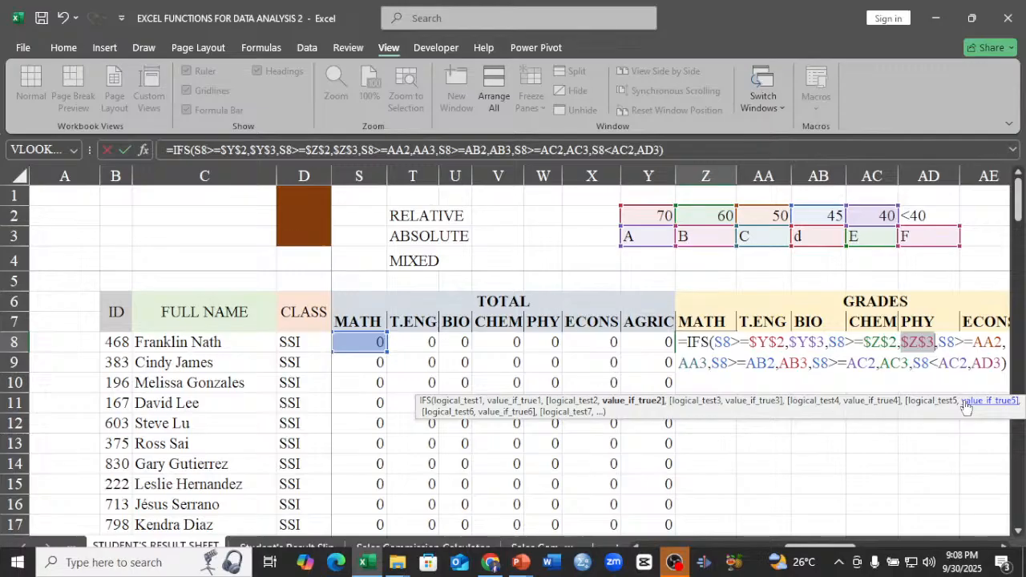
{"action": "left_click", "coordinate": [989, 341]}
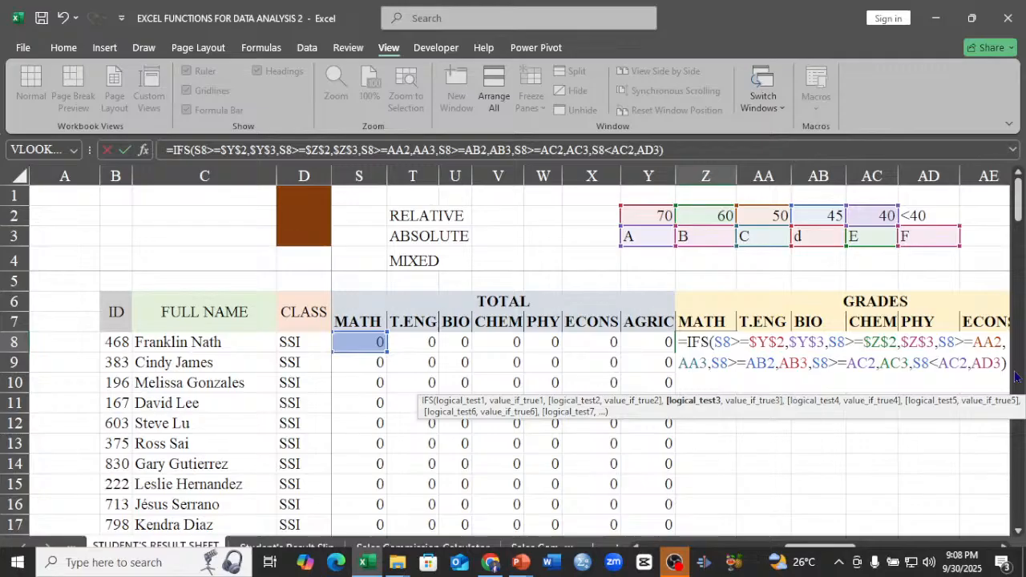
{"action": "key", "text": "F4"}
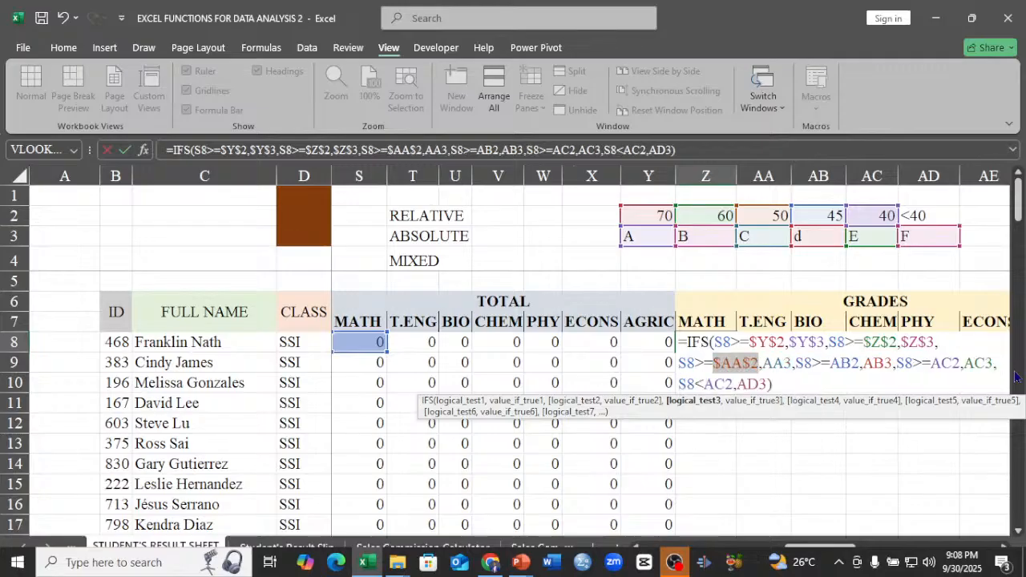
{"action": "left_click", "coordinate": [778, 365]}
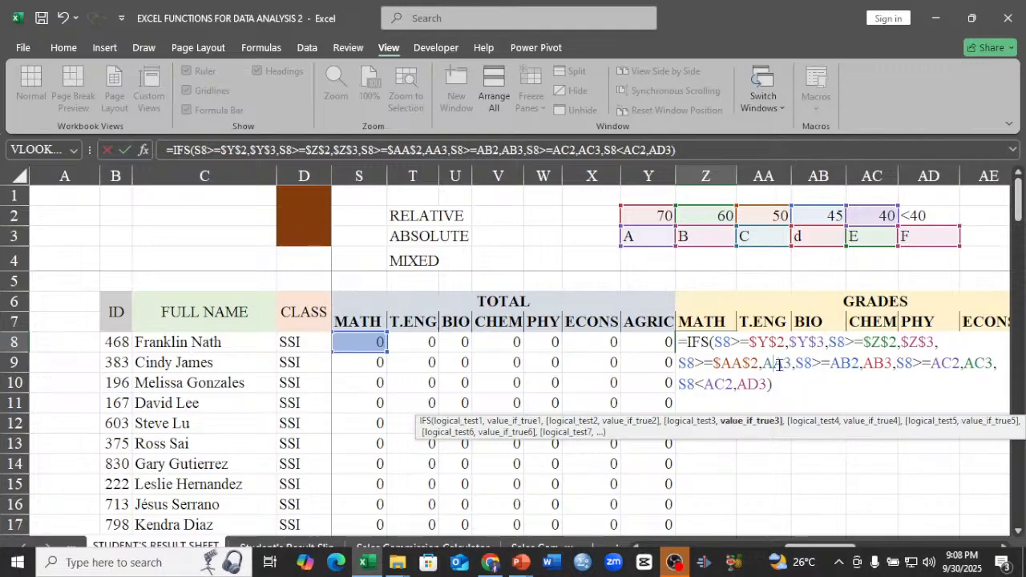
{"action": "key", "text": "F4"}
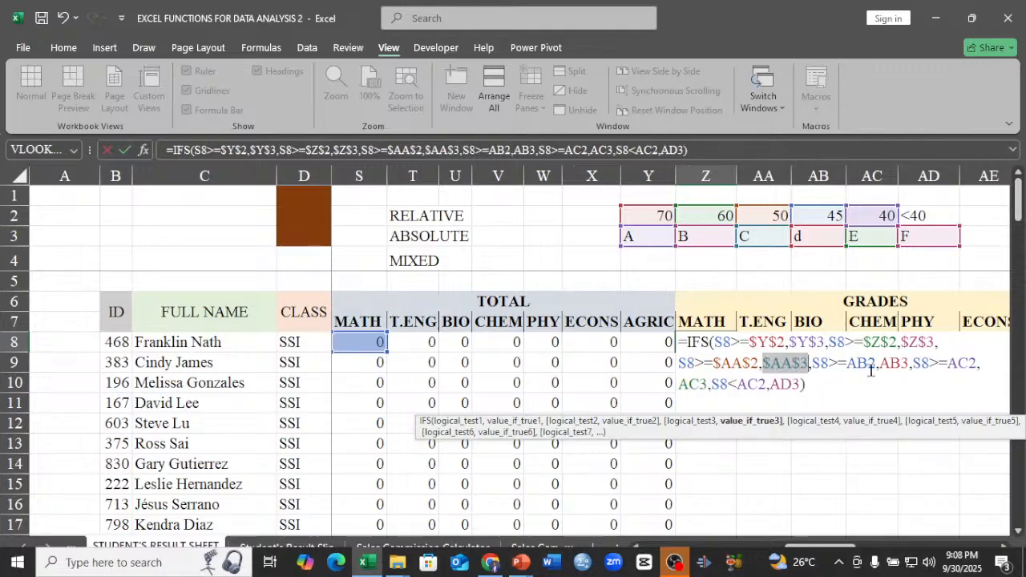
Make the fourth and fifth conditions' grading-scale references absolute in the Z8 formula, as $AB$2, $AB$3, $AC$2 and $AC$3.
{"action": "left_click", "coordinate": [870, 367]}
{"action": "key", "text": "F4"}
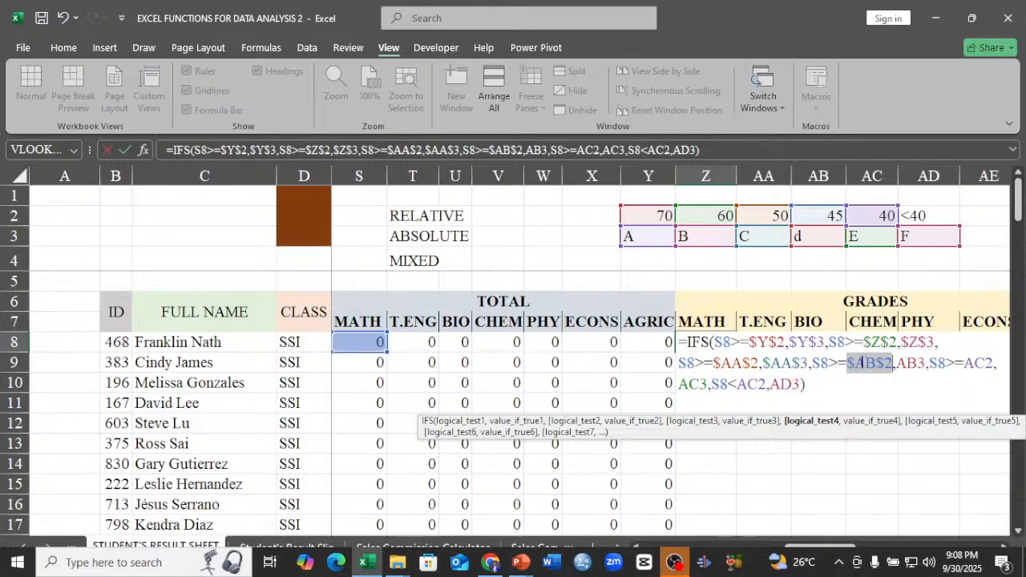
{"action": "left_click", "coordinate": [910, 364]}
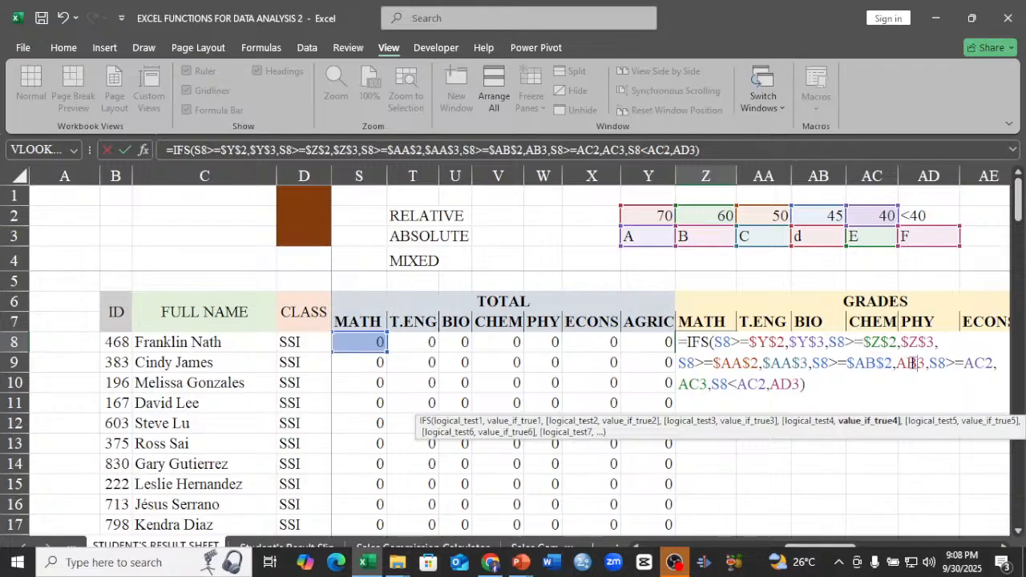
{"action": "key", "text": "F4"}
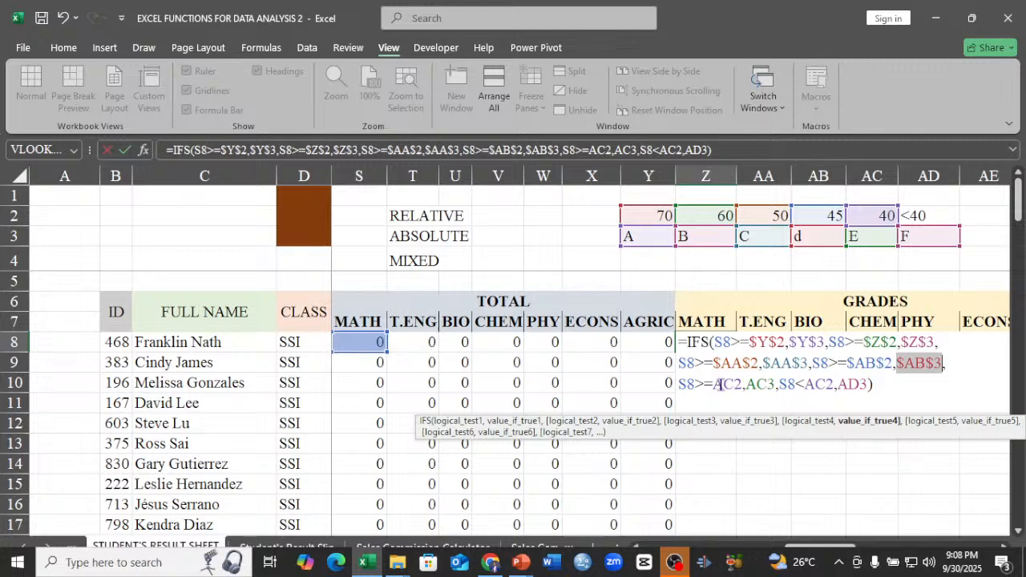
{"action": "left_click", "coordinate": [725, 384]}
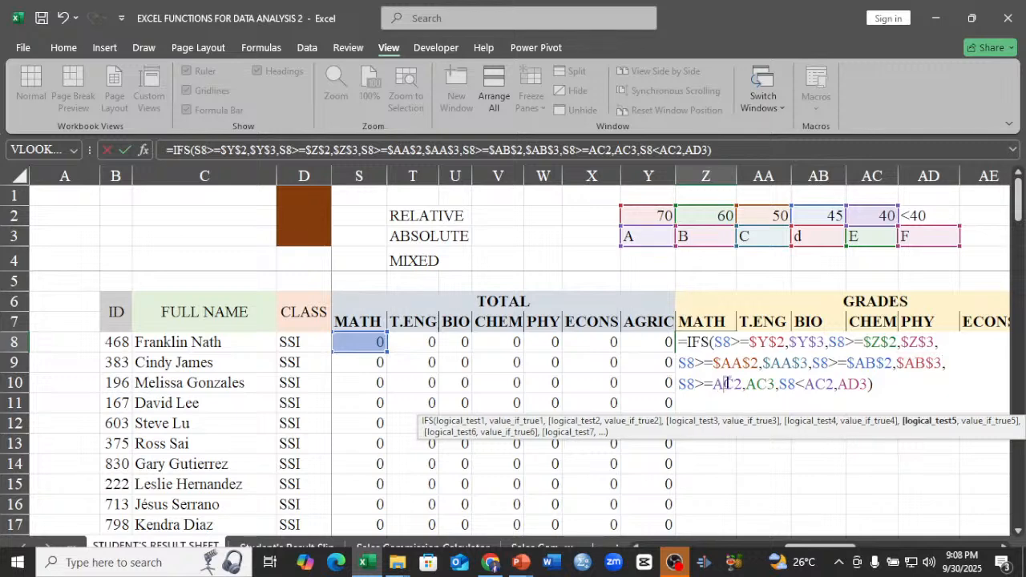
{"action": "key", "text": "F4"}
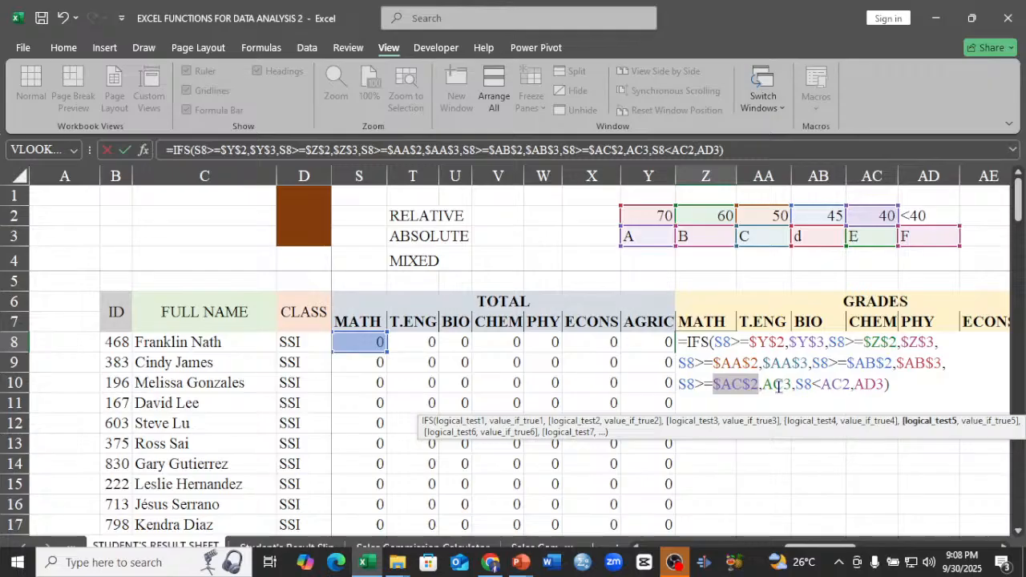
{"action": "left_click", "coordinate": [778, 387]}
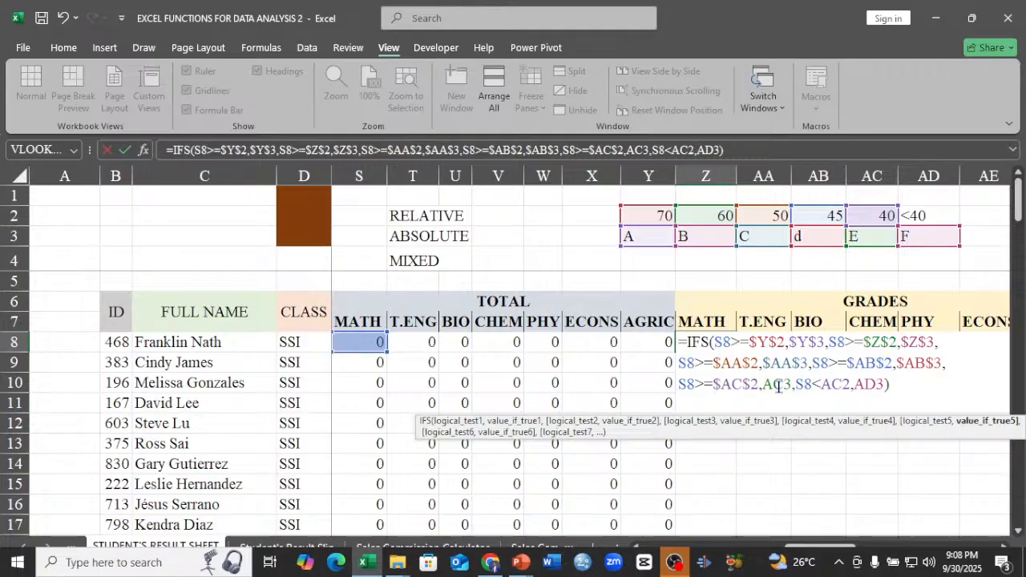
{"action": "key", "text": "F4"}
Make the last condition's grading-scale references absolute as $AC$2 and $AD$3, and enter the finished formula in Z8.
{"action": "left_click", "coordinate": [860, 385]}
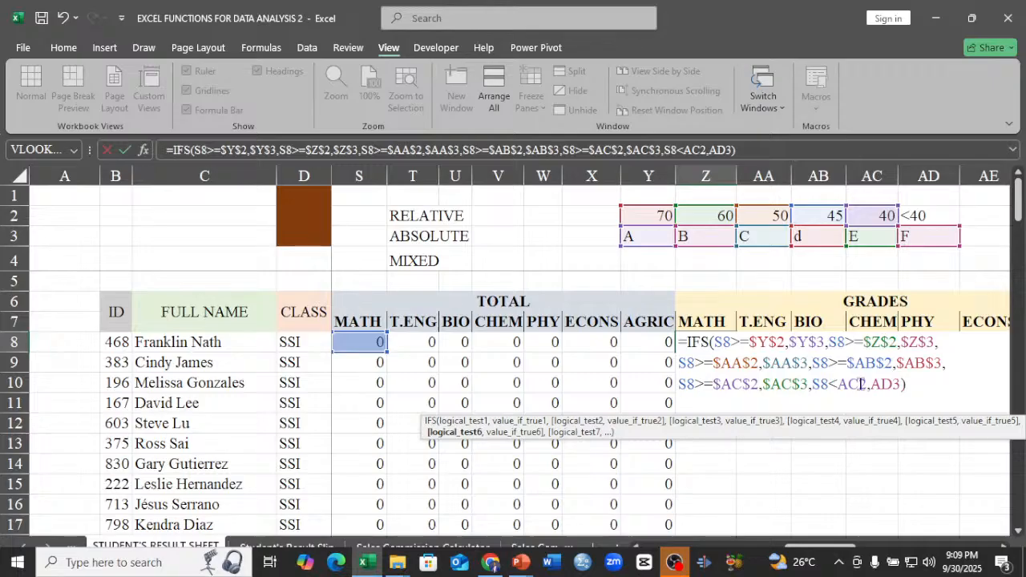
{"action": "key", "text": "F4"}
{"action": "left_click", "coordinate": [899, 387]}
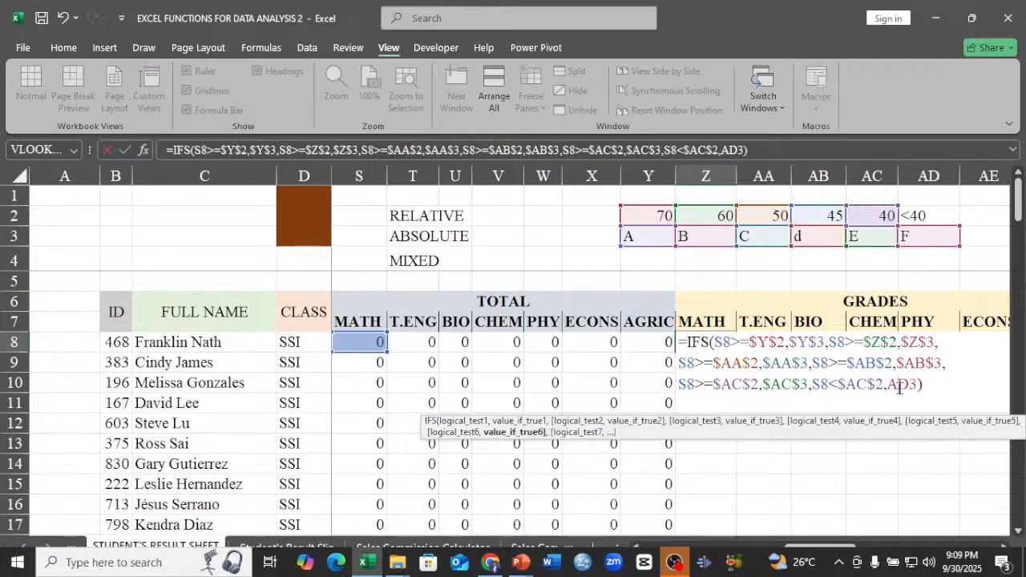
{"action": "key", "text": "F4"}
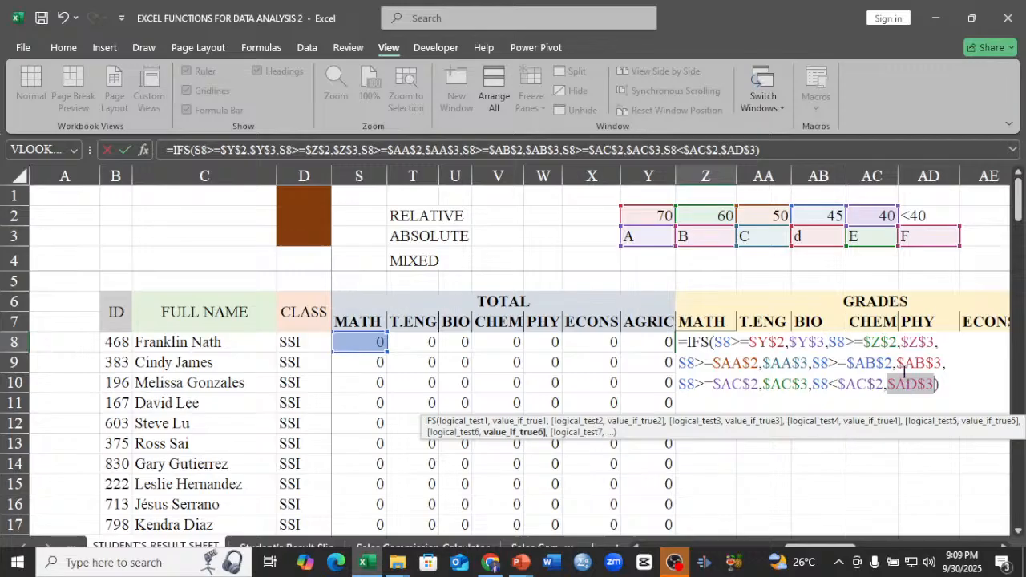
{"action": "left_click", "coordinate": [901, 365]}
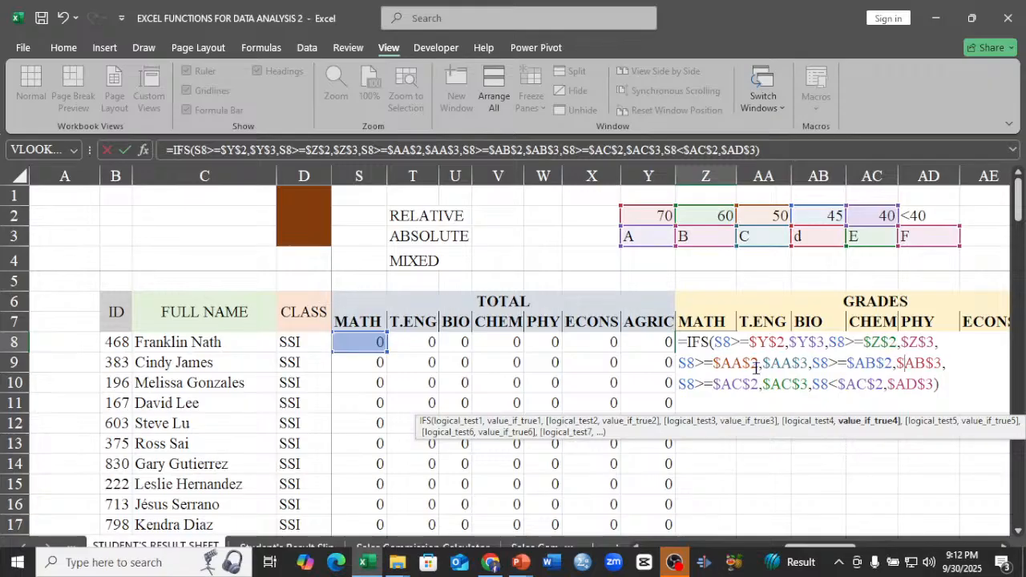
{"action": "key", "text": "Return"}
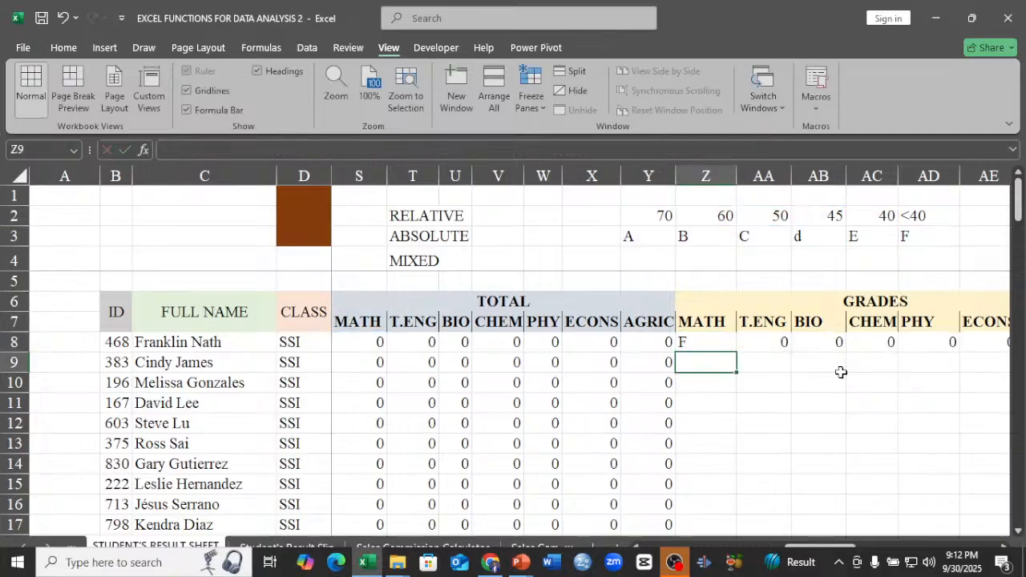
Set the first condition's score reference in the Z8 formula to relative as Y2 and enter the formula.
{"action": "left_click", "coordinate": [710, 342]}
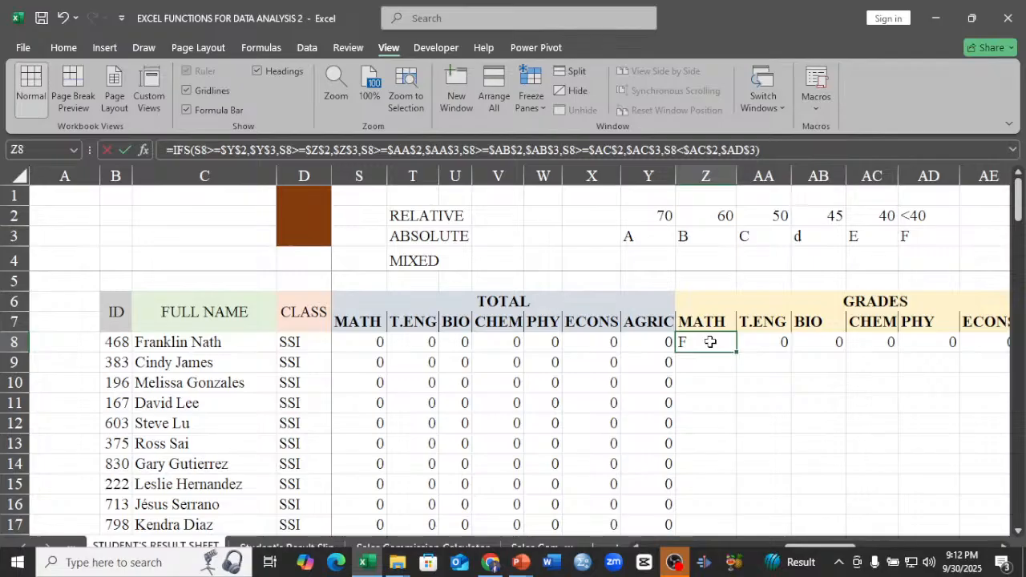
{"action": "double_click", "coordinate": [710, 342]}
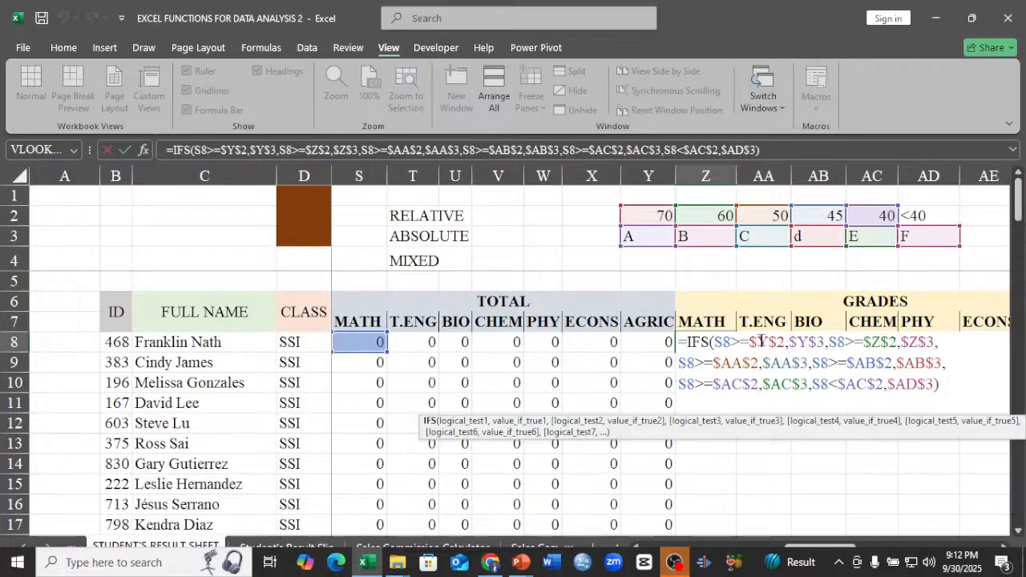
{"action": "key", "text": "F4"}
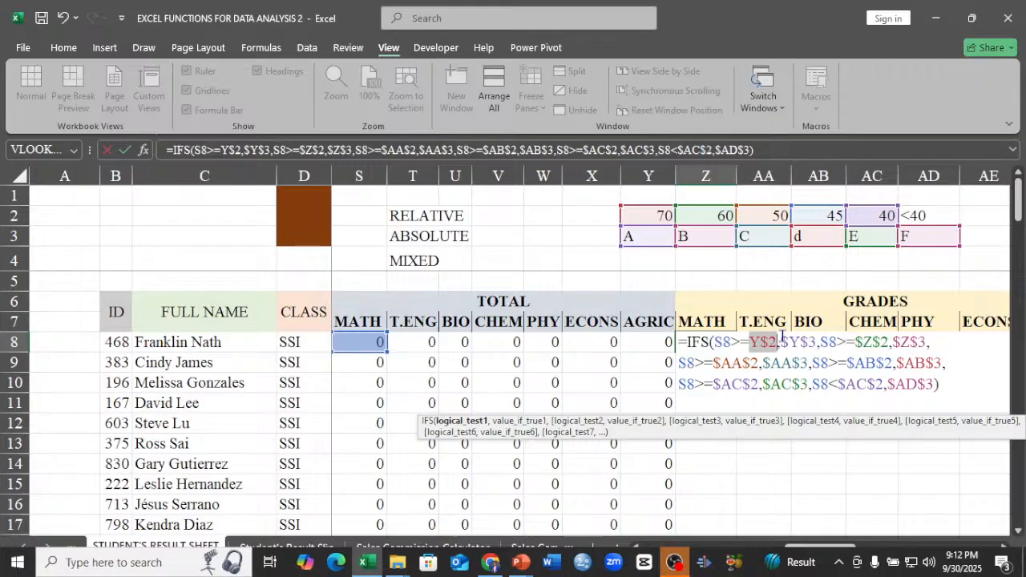
{"action": "key", "text": "F4"}
{"action": "key", "text": "F4"}
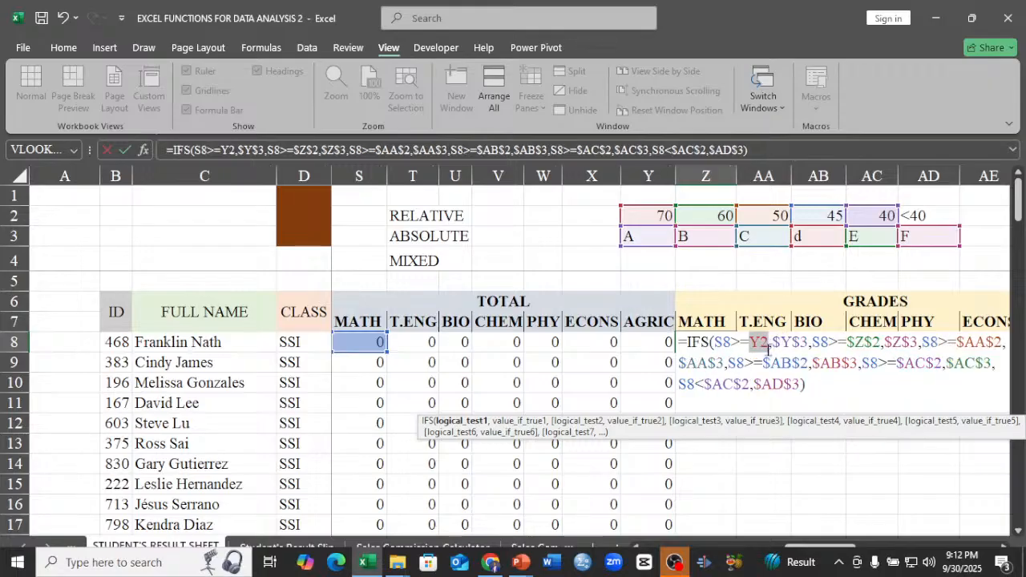
{"action": "key", "text": "Return"}
Copy the Z8 grade formula across row 8 to the ECONS column and inspect the references in the T.ENG copy in AA8.
{"action": "left_click", "coordinate": [700, 343]}
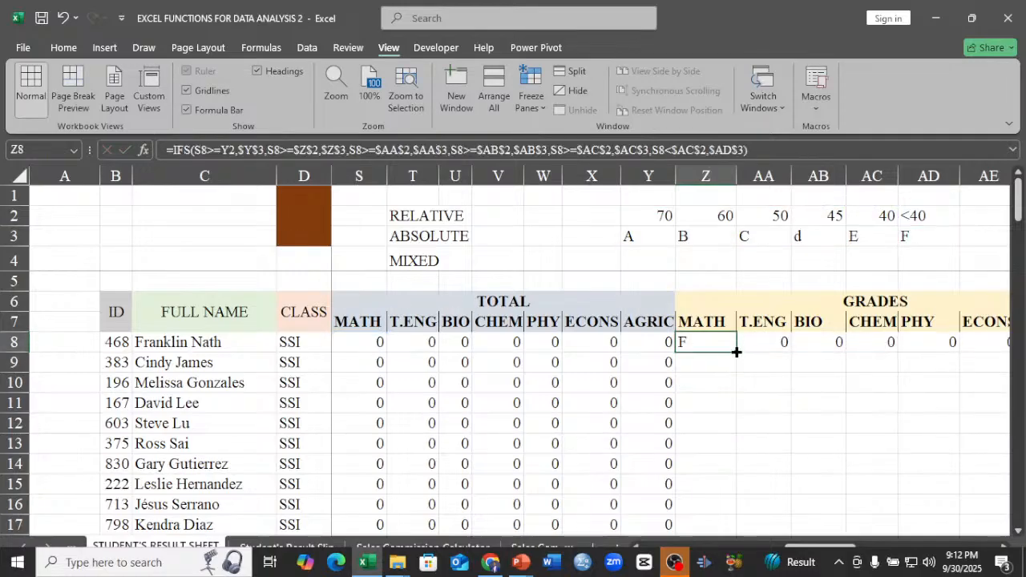
{"action": "left_click_drag", "start_coordinate": [736, 350], "coordinate": [990, 353]}
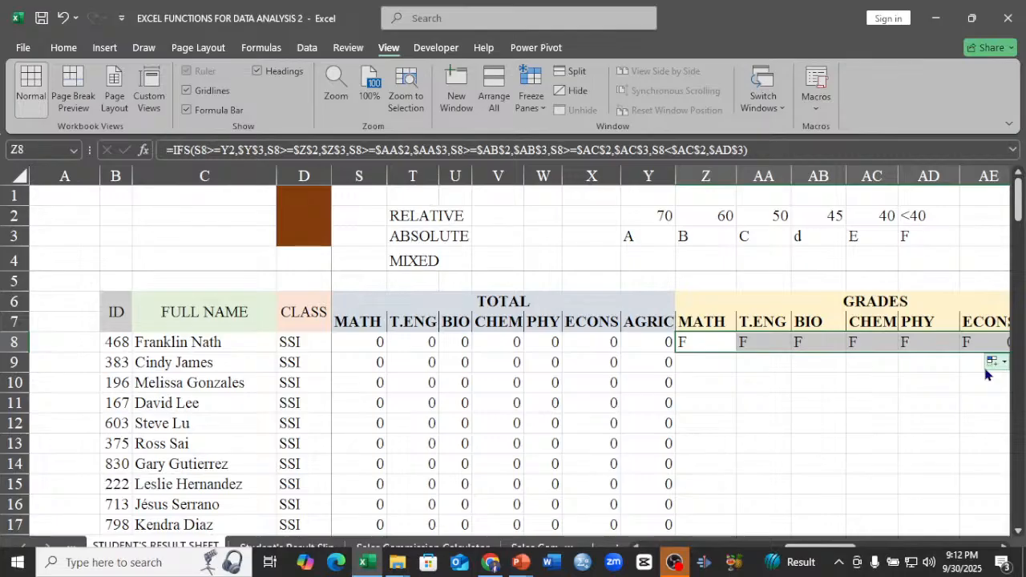
{"action": "left_click", "coordinate": [754, 343]}
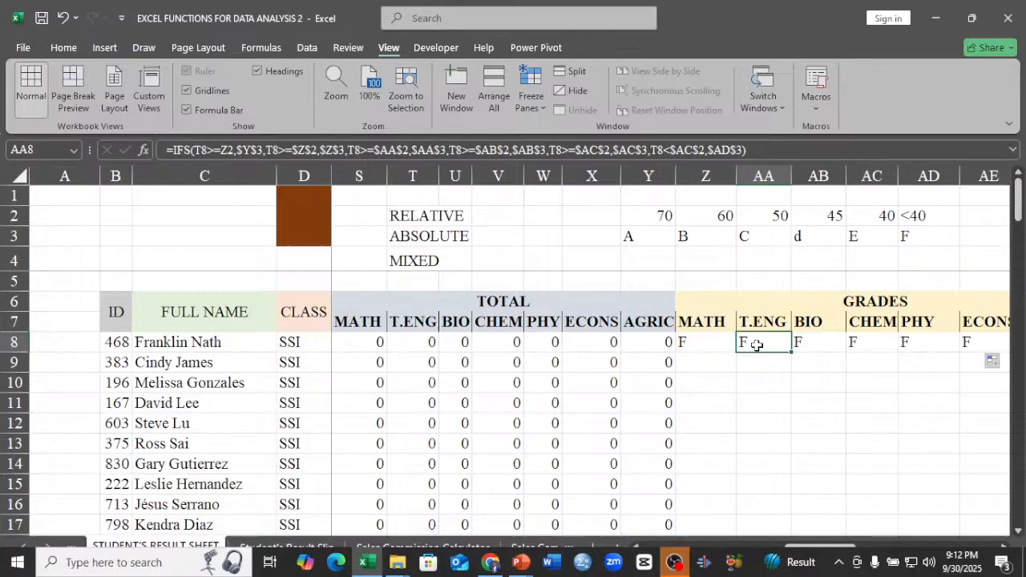
{"action": "double_click", "coordinate": [757, 344]}
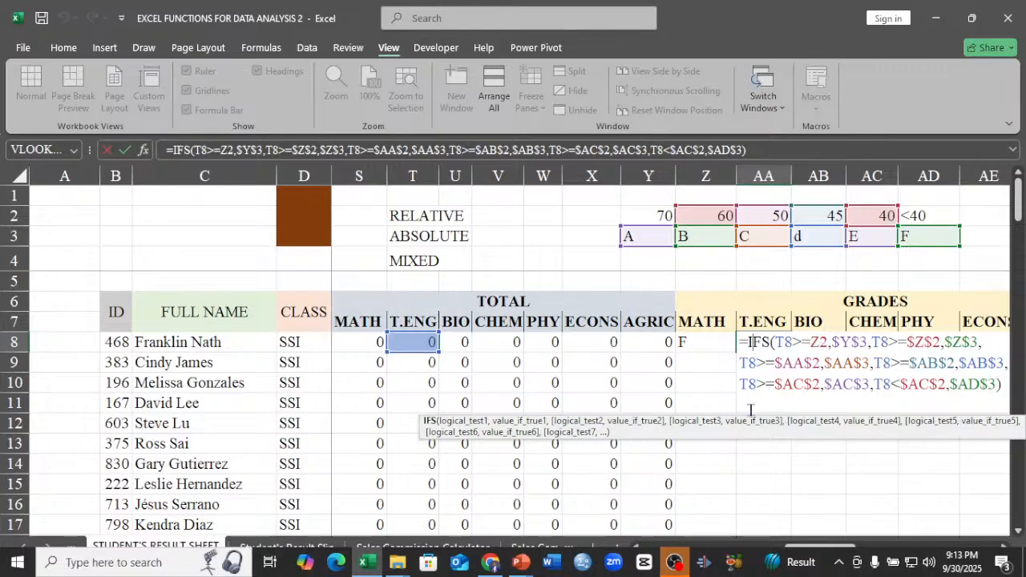
Lock only the row in the first condition's grading-scale references in the Z8 formula, as Y$2 and Y$3.
{"action": "double_click", "coordinate": [713, 342]}
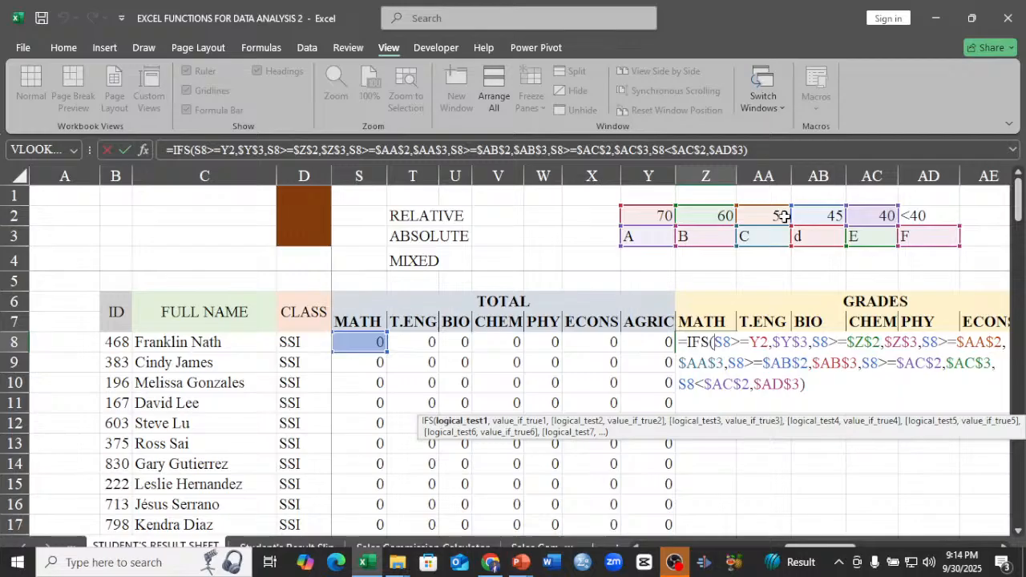
{"action": "left_click", "coordinate": [761, 342]}
{"action": "key", "text": "F4"}
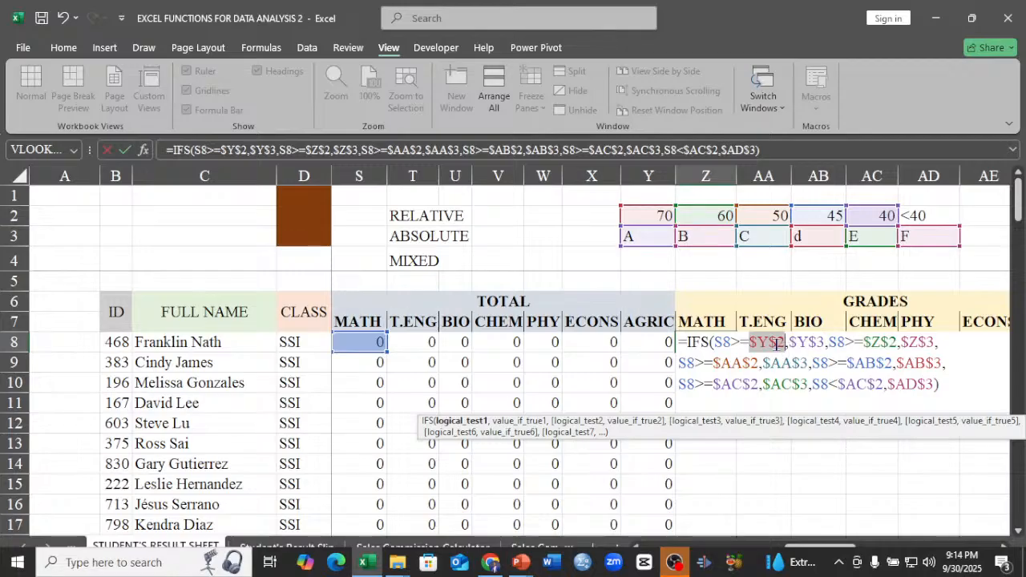
{"action": "key", "text": "F4"}
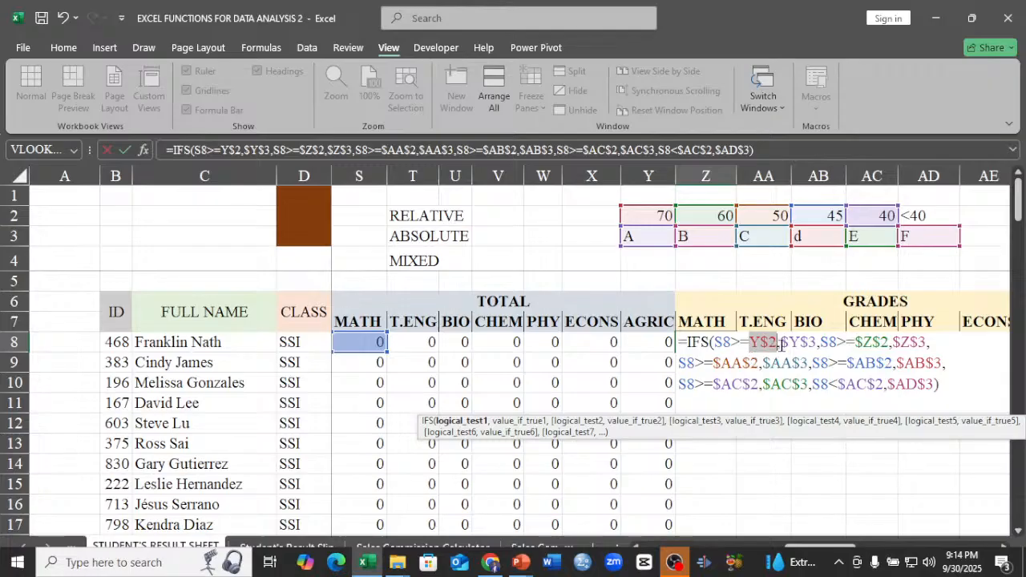
{"action": "left_click", "coordinate": [782, 345]}
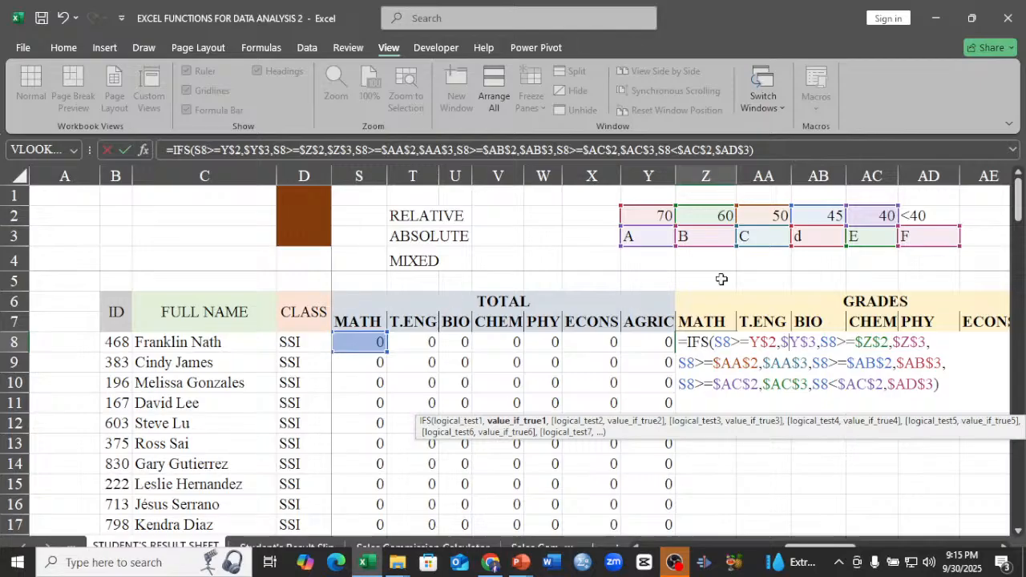
{"action": "left_click", "coordinate": [790, 343]}
{"action": "key", "text": "F4"}
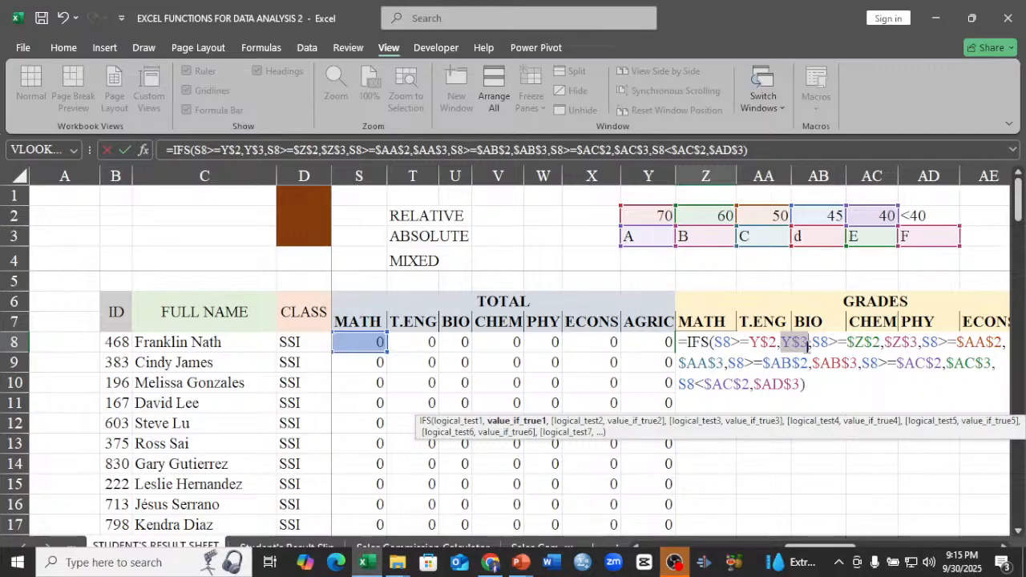
Lock only the column of the first condition's threshold reference in Z8 as $Y2, and finish it as absolute $Y$2.
{"action": "left_click", "coordinate": [763, 345]}
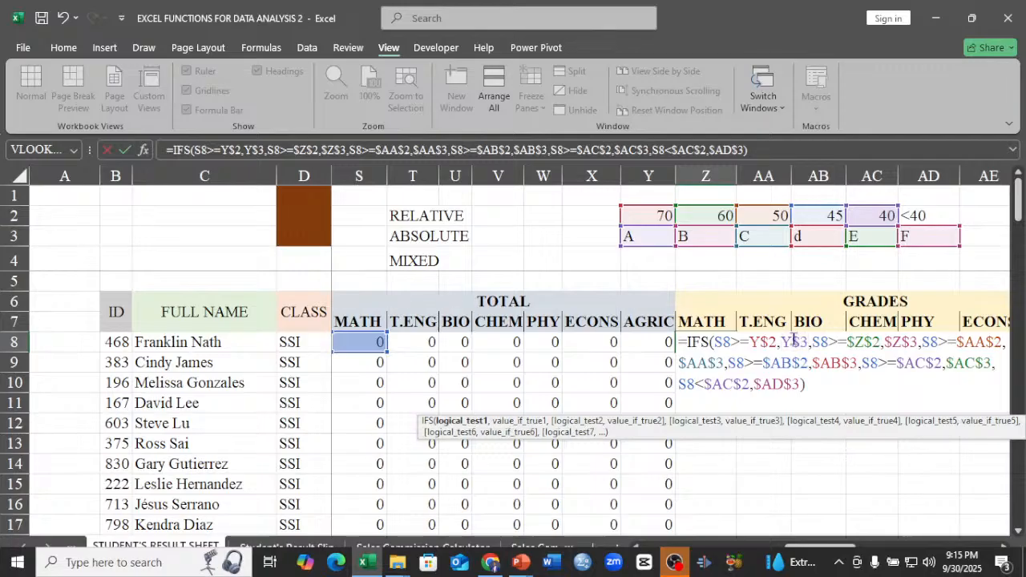
{"action": "key", "text": "F4"}
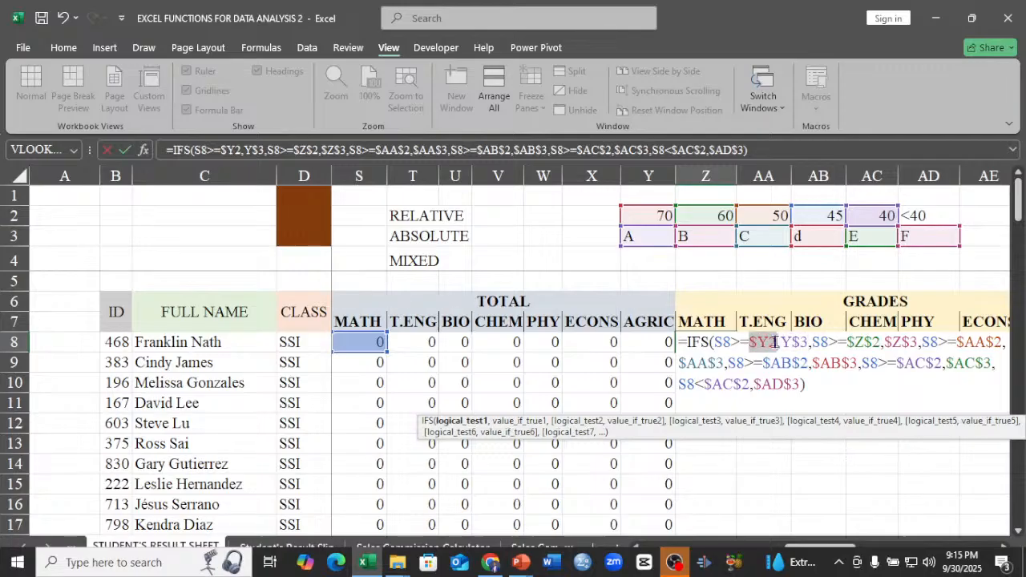
{"action": "left_click", "coordinate": [765, 342]}
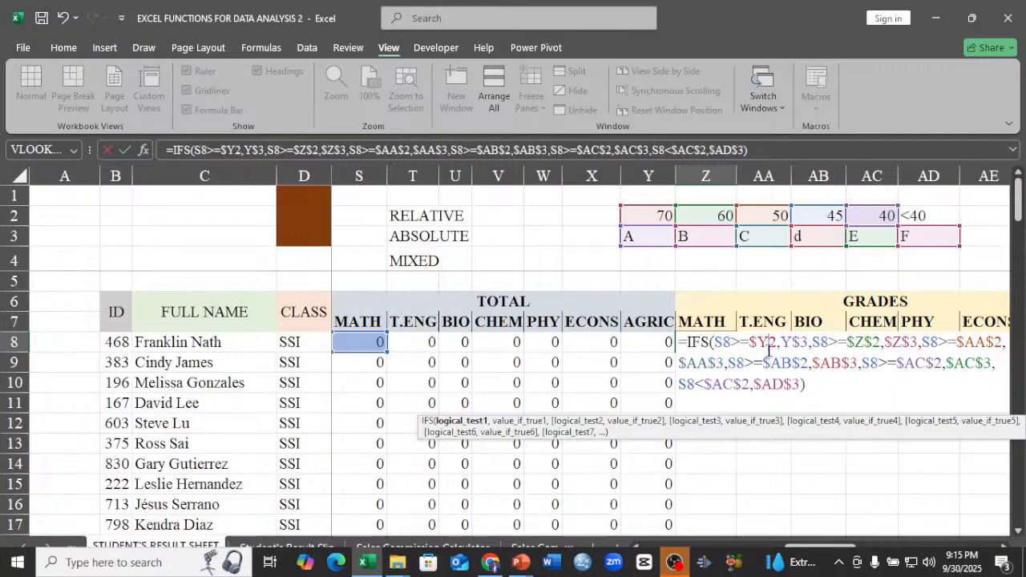
{"action": "key", "text": "F4"}
{"action": "key", "text": "F4"}
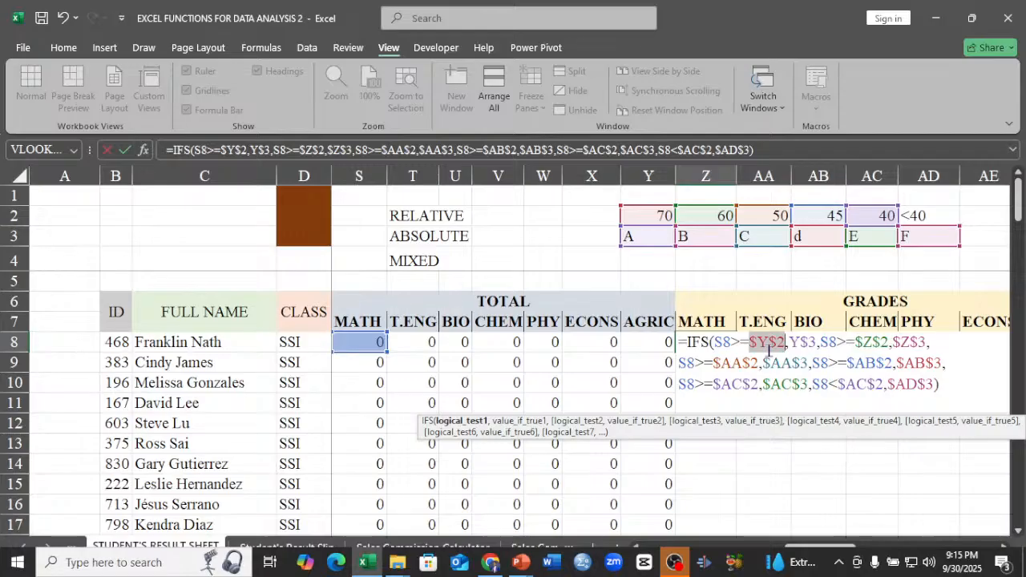
Make the first condition's grade reference in the Z8 formula absolute as $Y$3.
{"action": "left_click", "coordinate": [805, 343]}
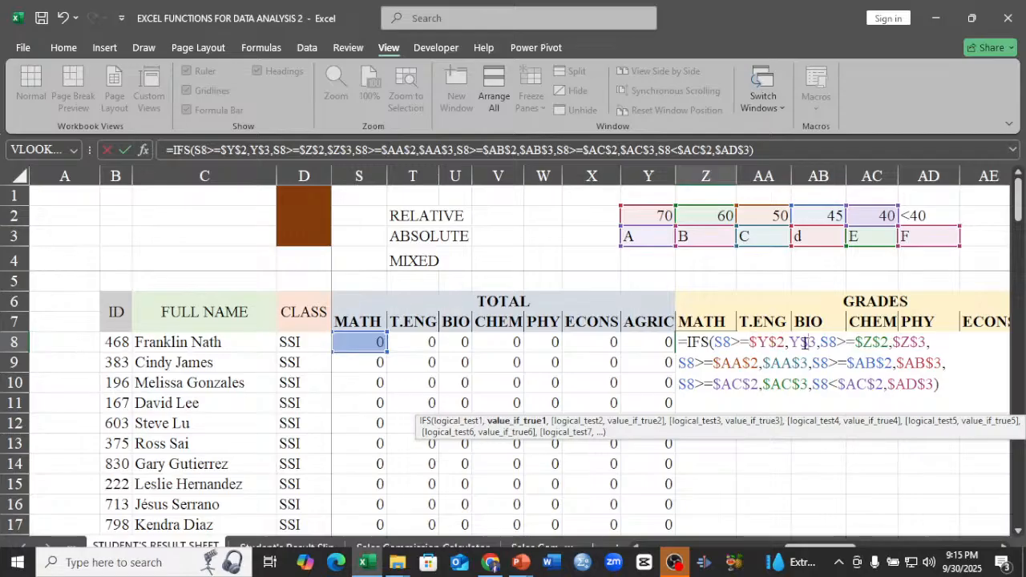
{"action": "key", "text": "F4"}
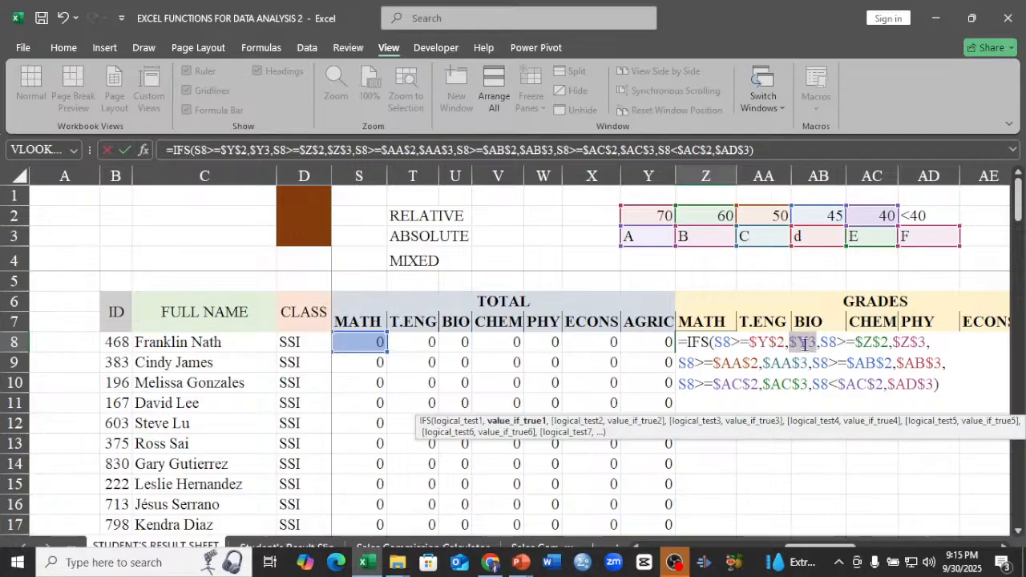
{"action": "key", "text": "F4"}
{"action": "key", "text": "F4"}
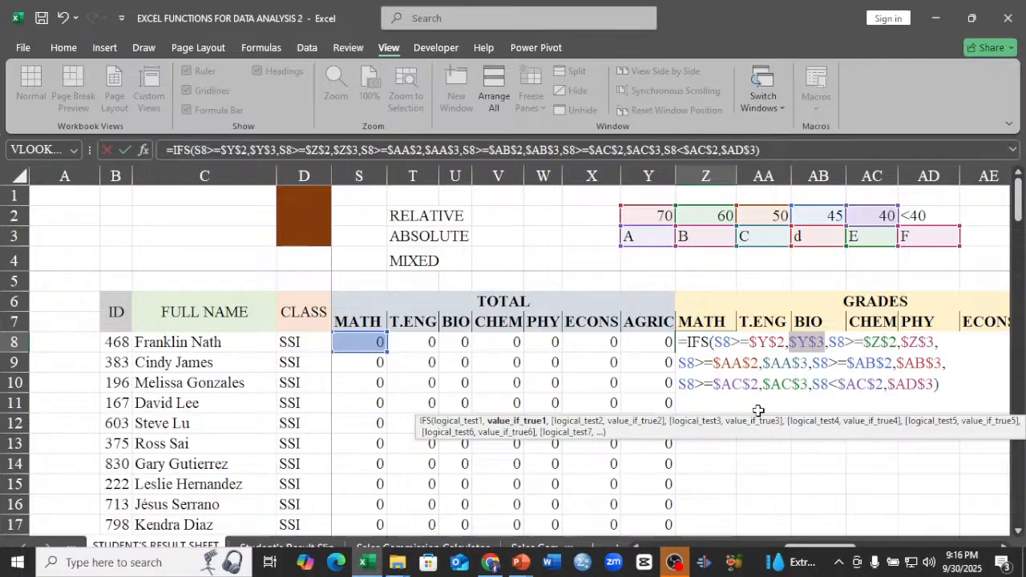
Enter the finished formula in Z8 and compare its references with those in the T.ENG copy in AA8.
{"action": "left_click", "coordinate": [721, 342]}
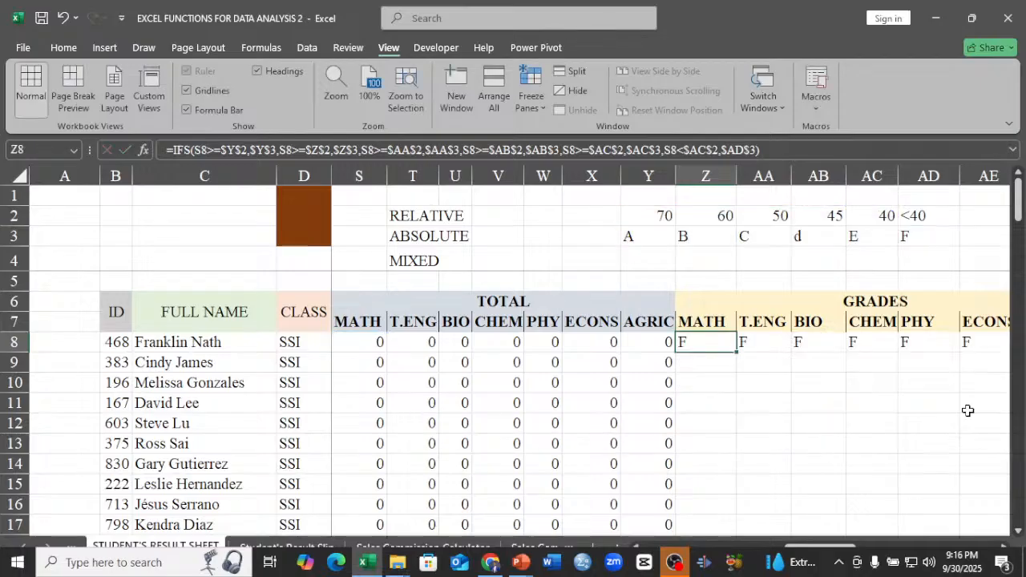
{"action": "left_click", "coordinate": [766, 346]}
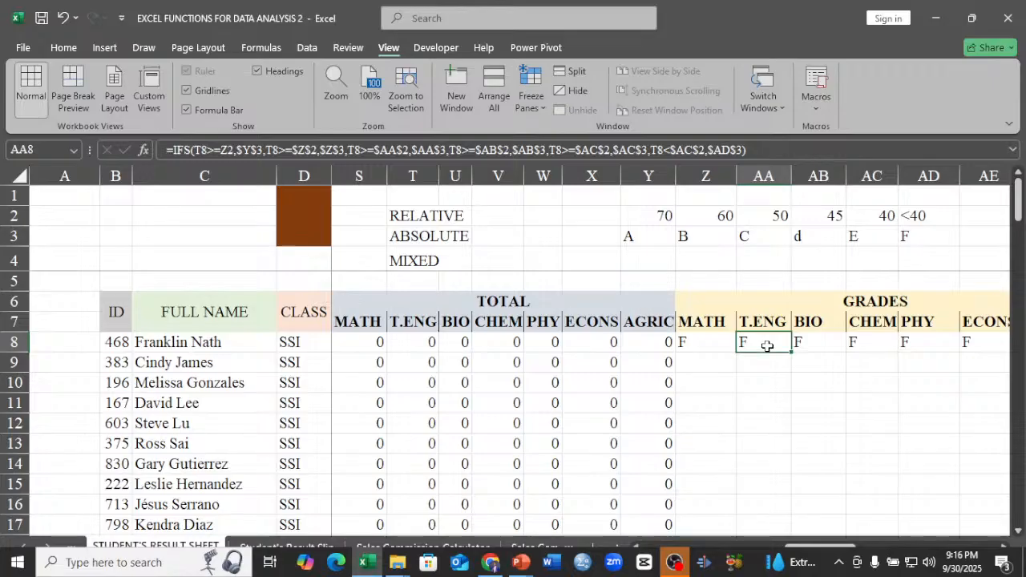
{"action": "left_click", "coordinate": [705, 345]}
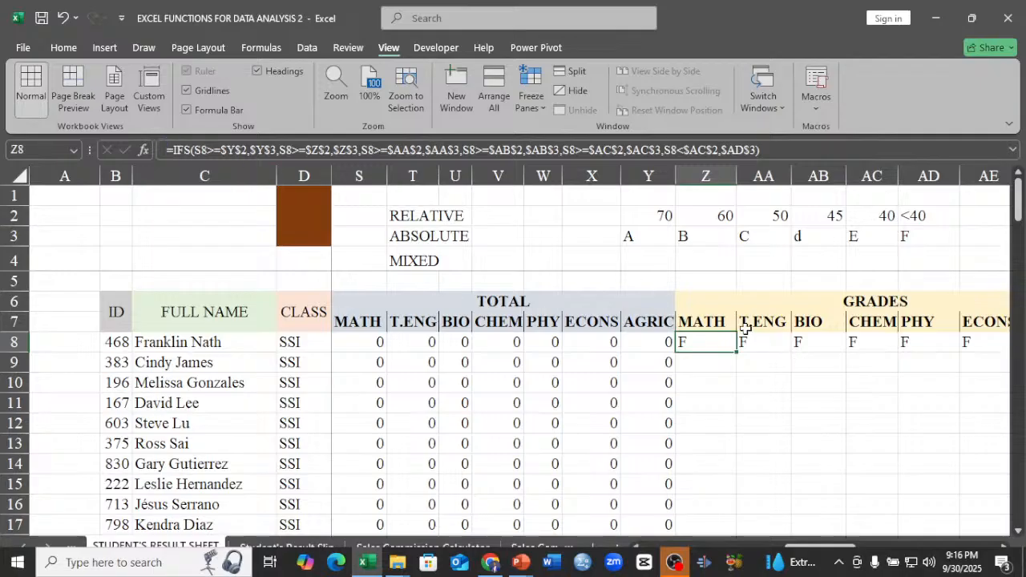
Replace the T.ENG grade formula in AA8 with a new IF formula whose first test is T8>=$Y$2.
{"action": "left_click", "coordinate": [764, 342]}
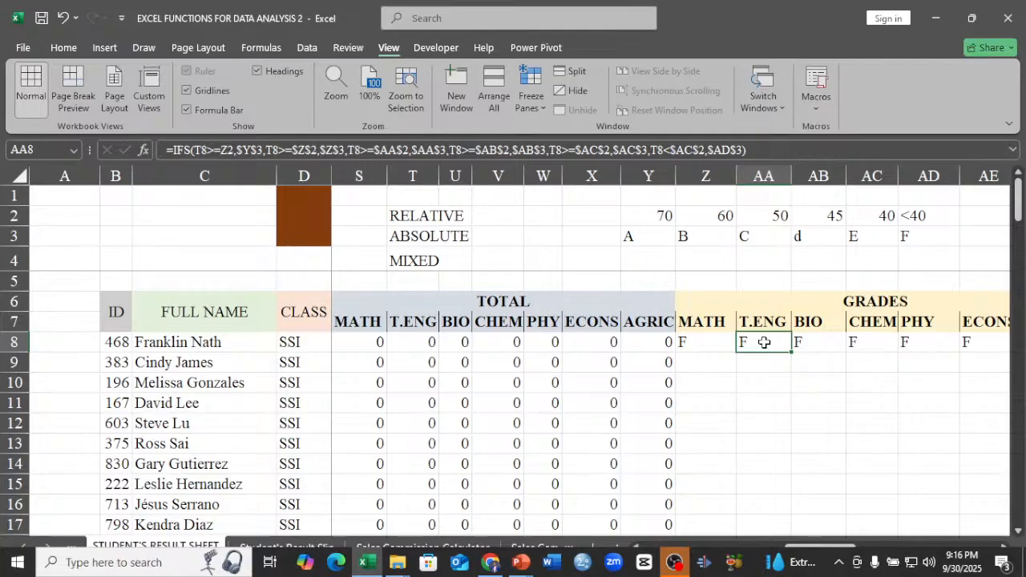
{"action": "type", "text": "="}
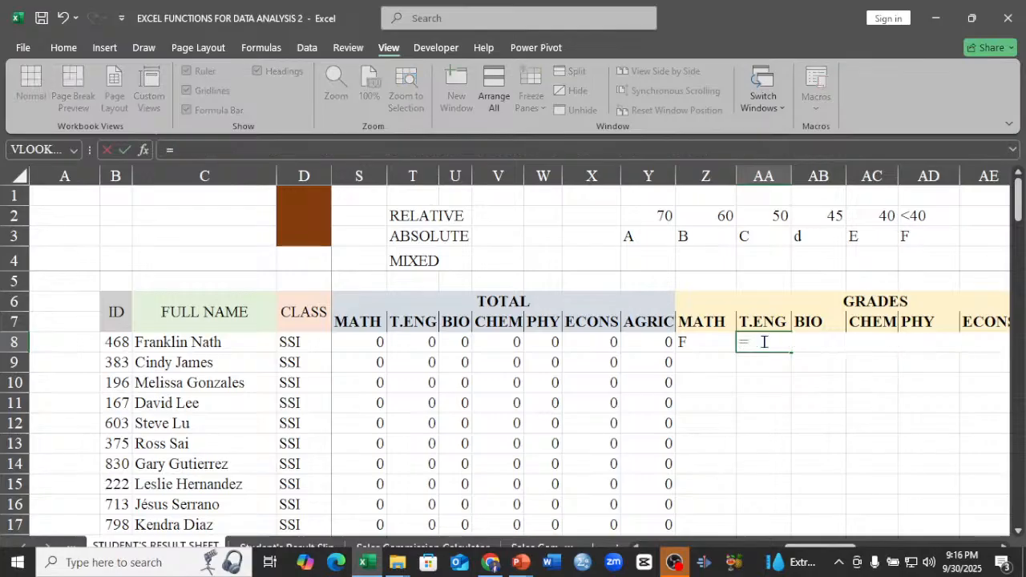
{"action": "type", "text": "IF"}
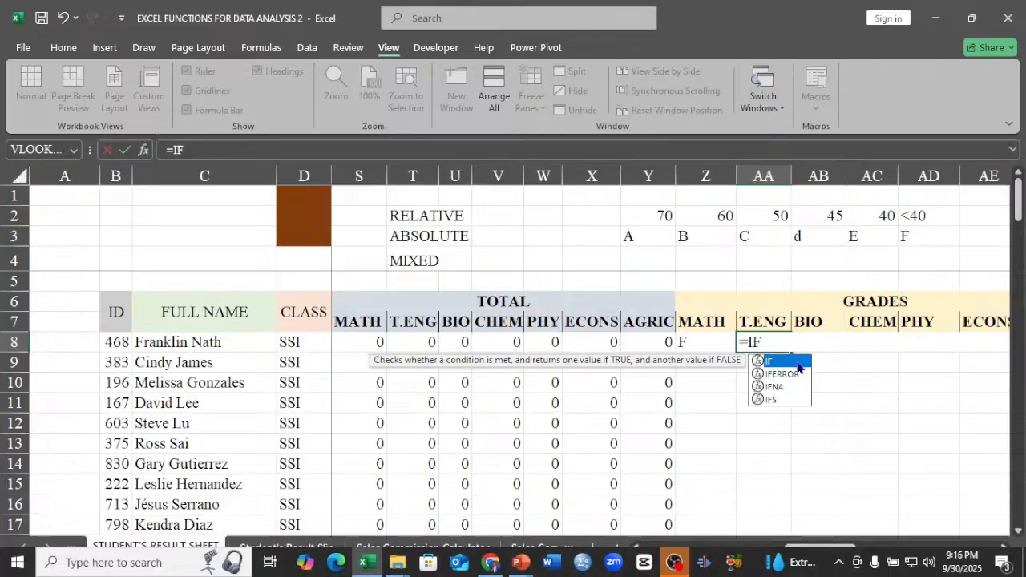
{"action": "type", "text": "("}
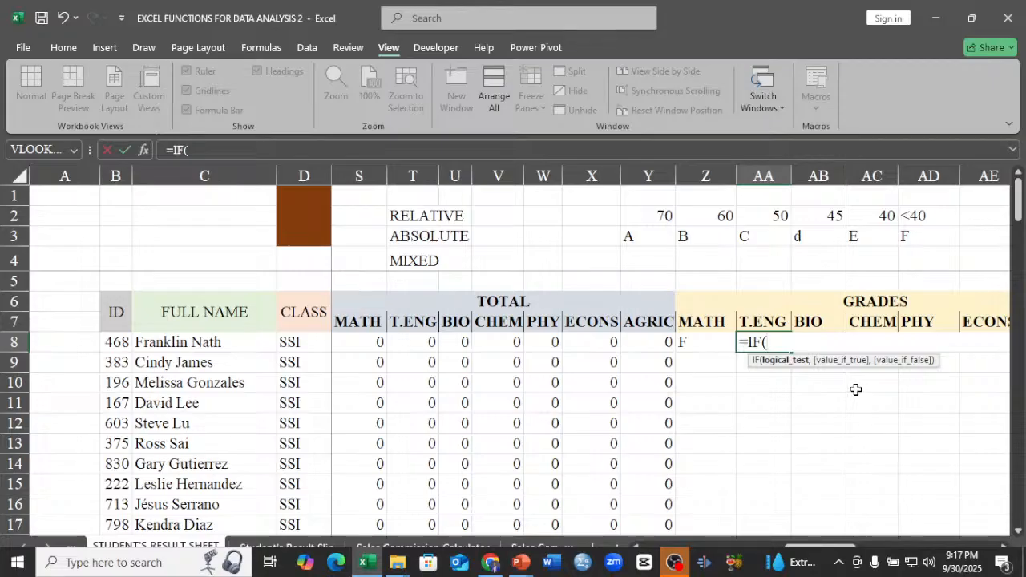
{"action": "left_click", "coordinate": [408, 342]}
{"action": "type", "text": ">"}
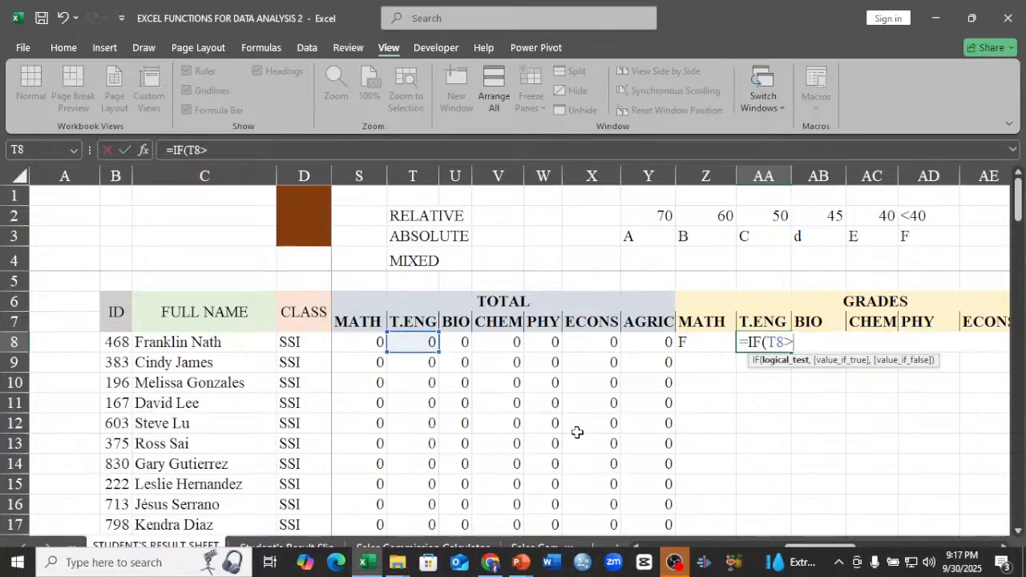
{"action": "type", "text": "="}
{"action": "left_click", "coordinate": [642, 217]}
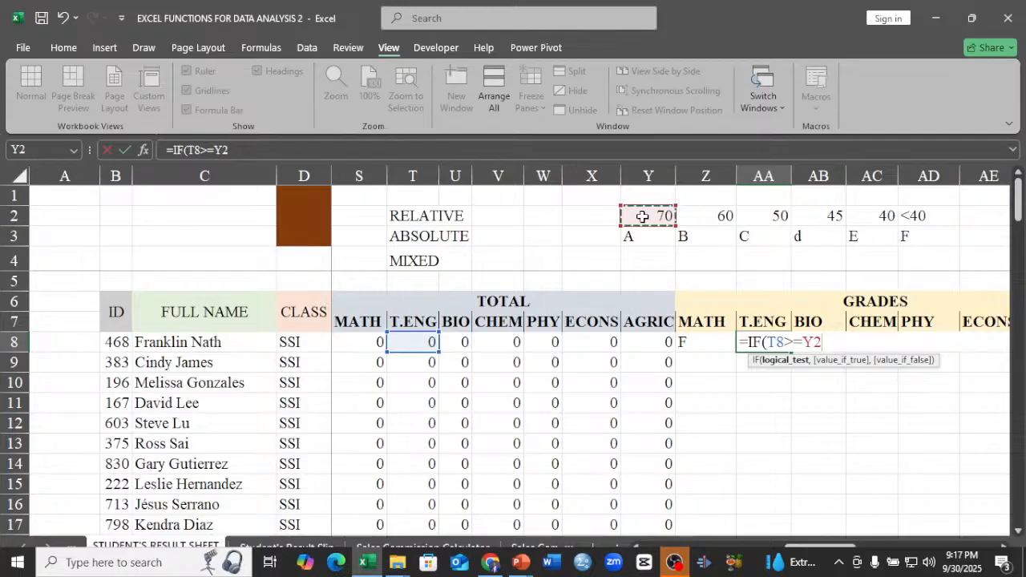
{"action": "key", "text": "F4"}
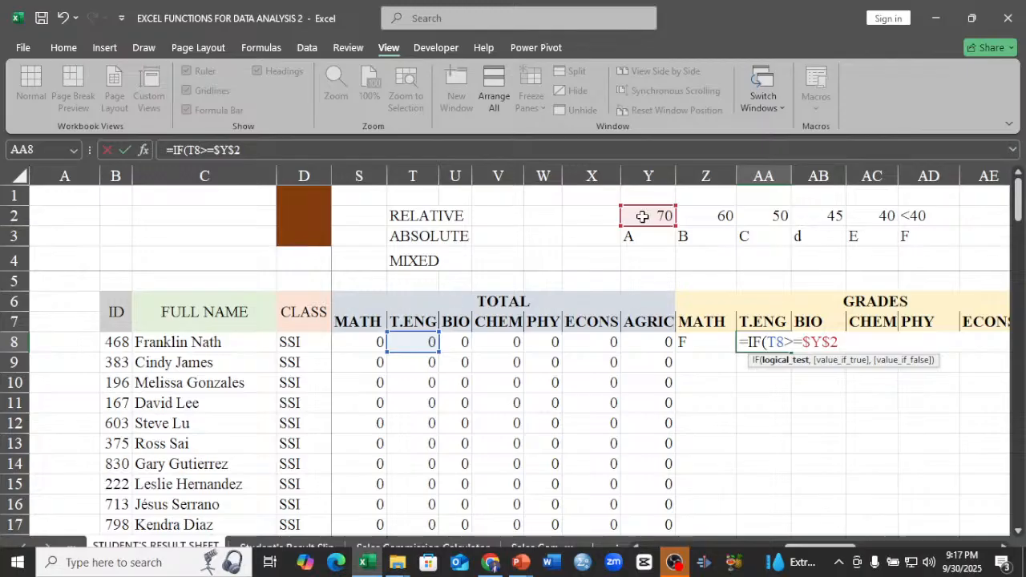
Set the first IF's value if true to the absolute grade reference $Y$3.
{"action": "type", "text": ","}
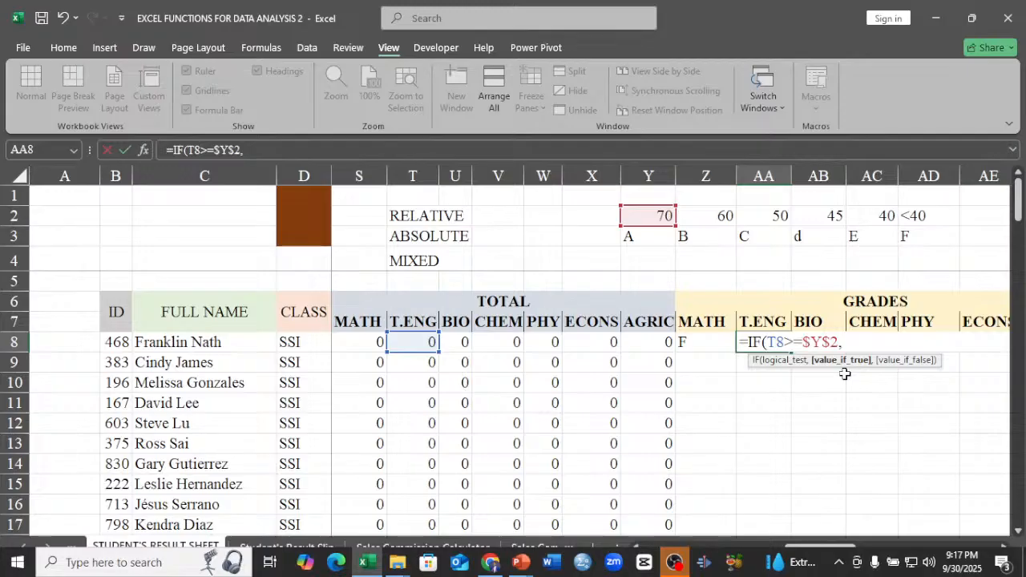
{"action": "left_click", "coordinate": [647, 236]}
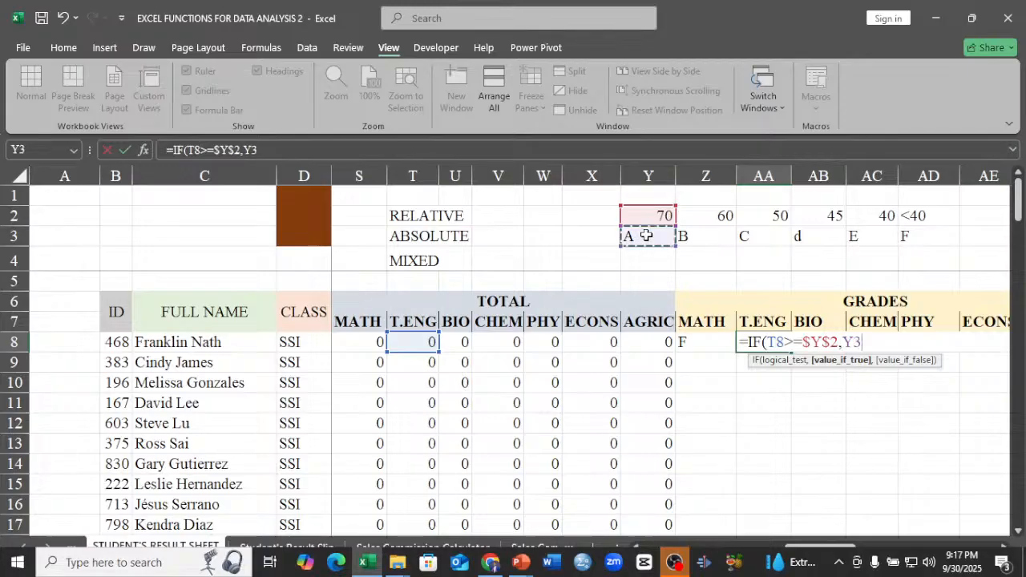
{"action": "key", "text": "F4"}
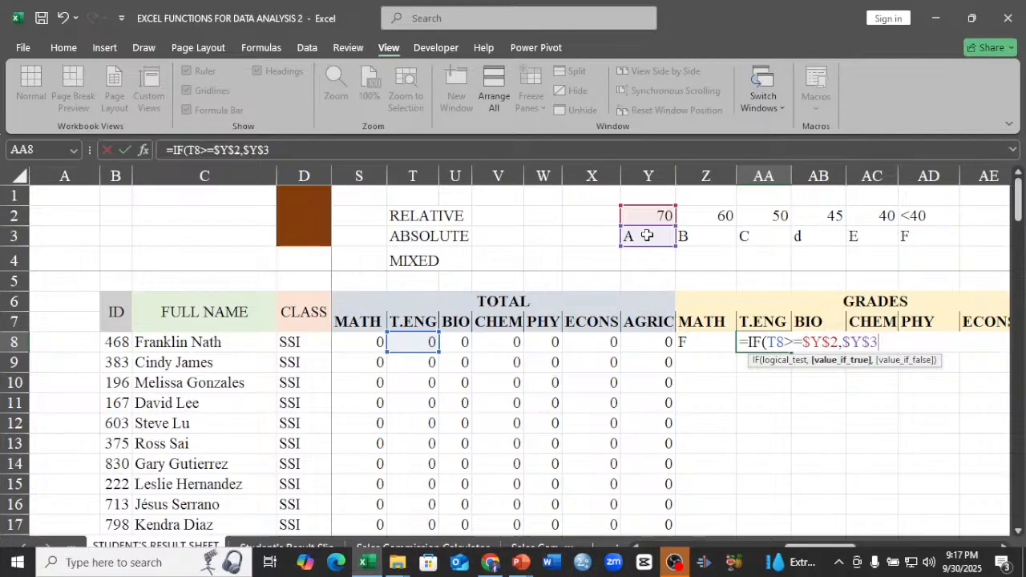
{"action": "type", "text": ","}
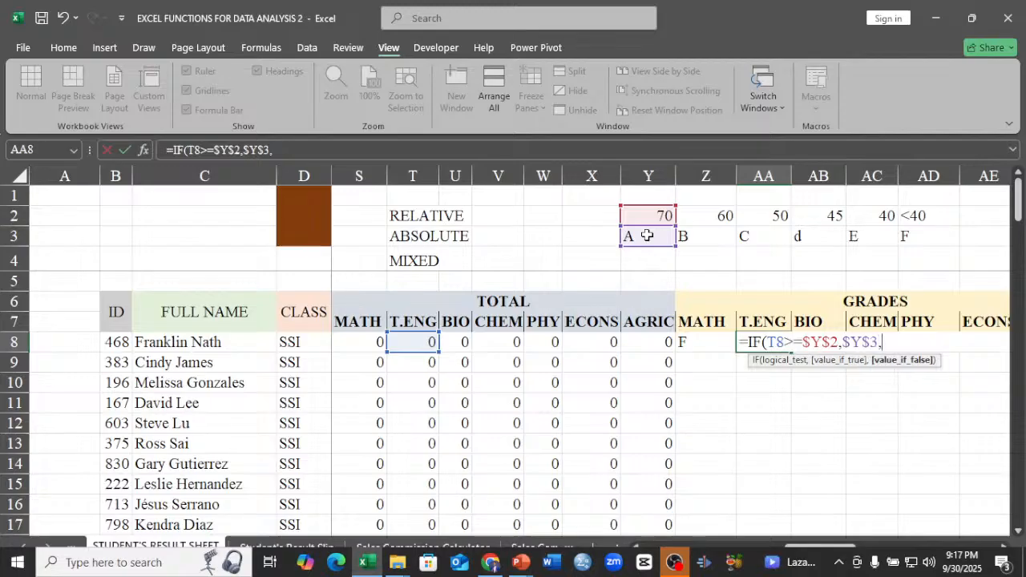
{"action": "type", "text": "IF"}
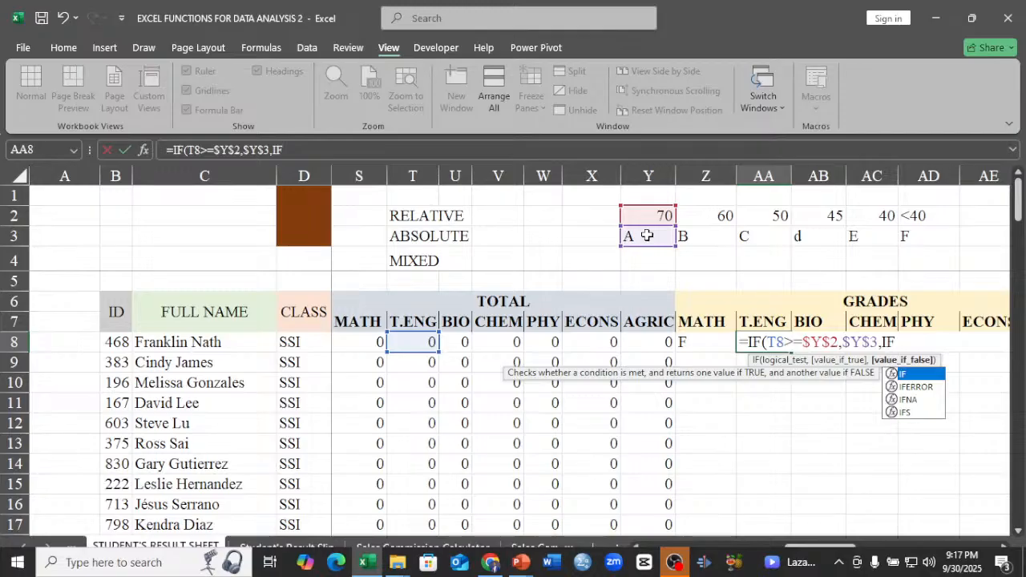
Nest a second IF as the first one's value if false, testing T8>=$Z$2.
{"action": "type", "text": "("}
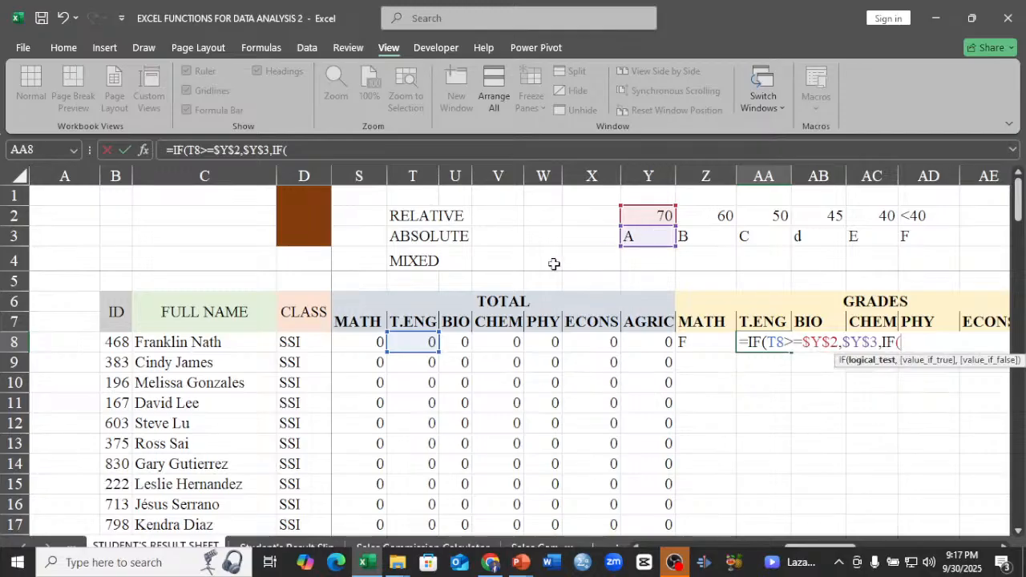
{"action": "left_click", "coordinate": [415, 343]}
{"action": "type", "text": ">="}
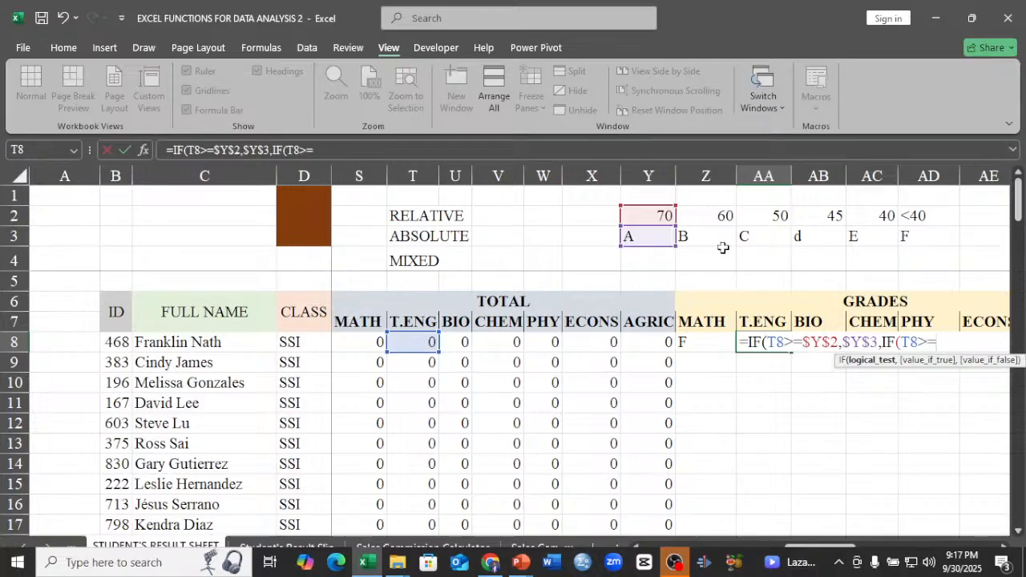
{"action": "left_click", "coordinate": [706, 216]}
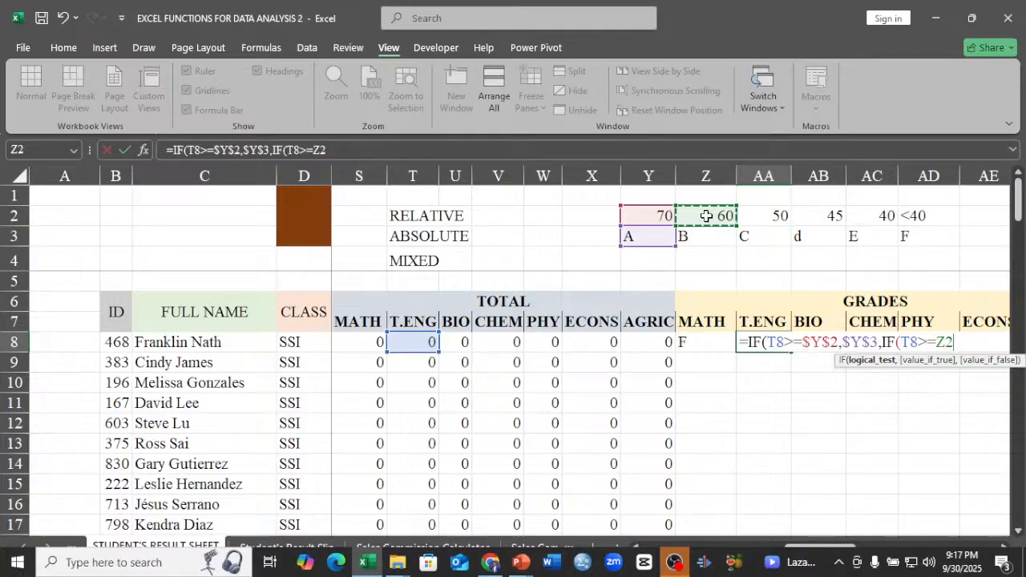
{"action": "key", "text": "F4"}
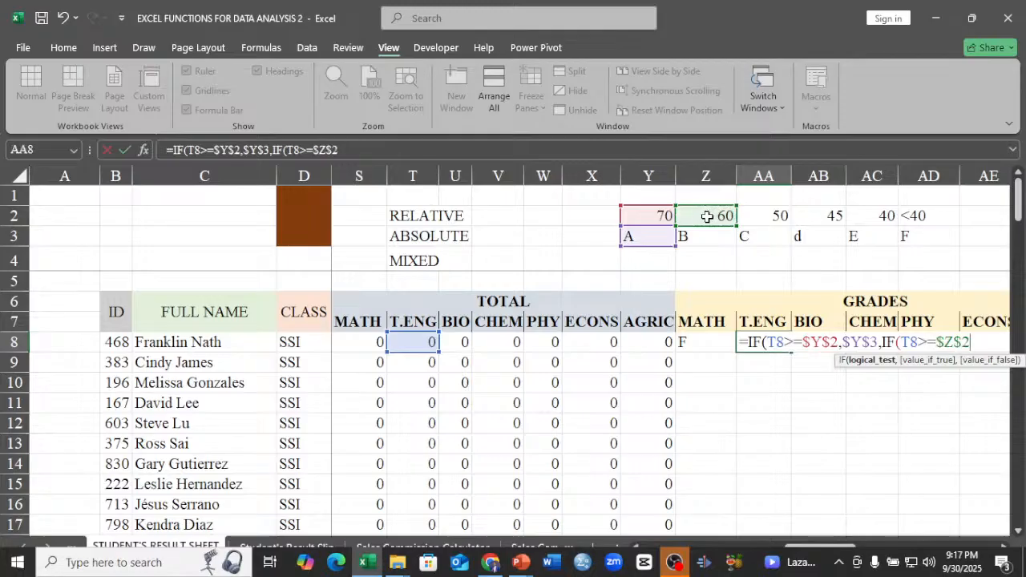
Set the second IF's value if true to the absolute grade reference $Z$3.
{"action": "type", "text": ","}
{"action": "left_click", "coordinate": [715, 238]}
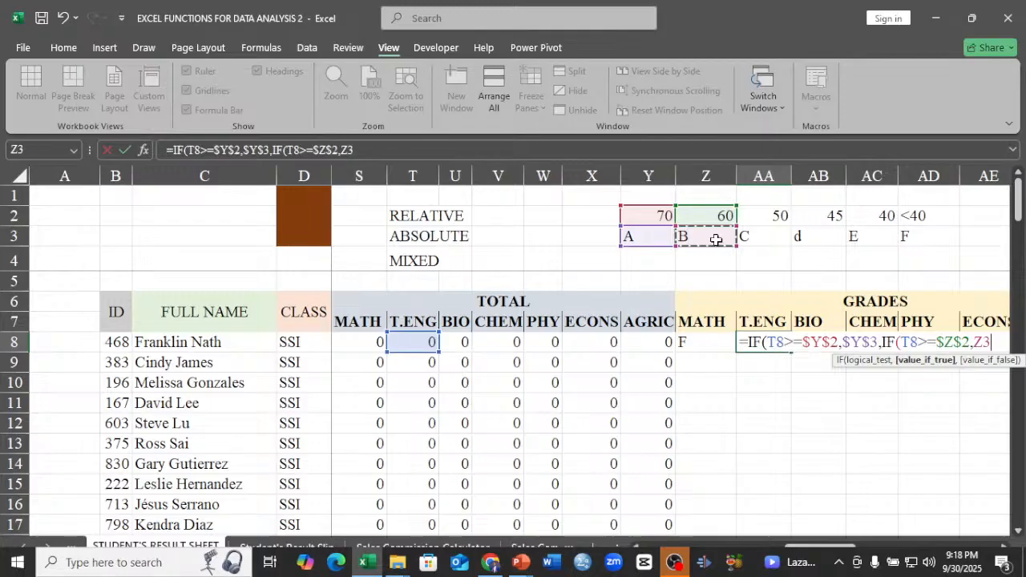
{"action": "key", "text": "F4"}
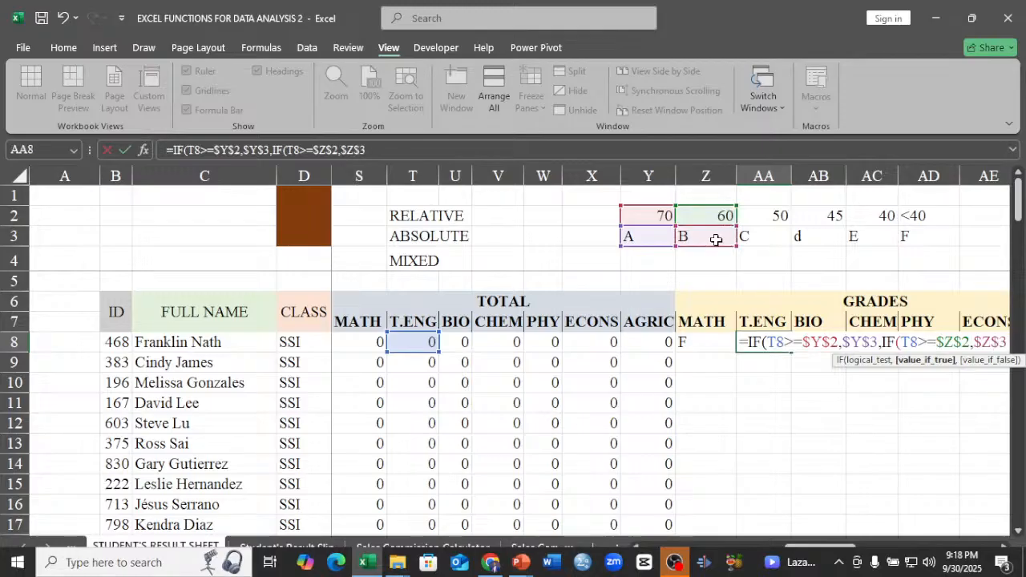
{"action": "type", "text": ","}
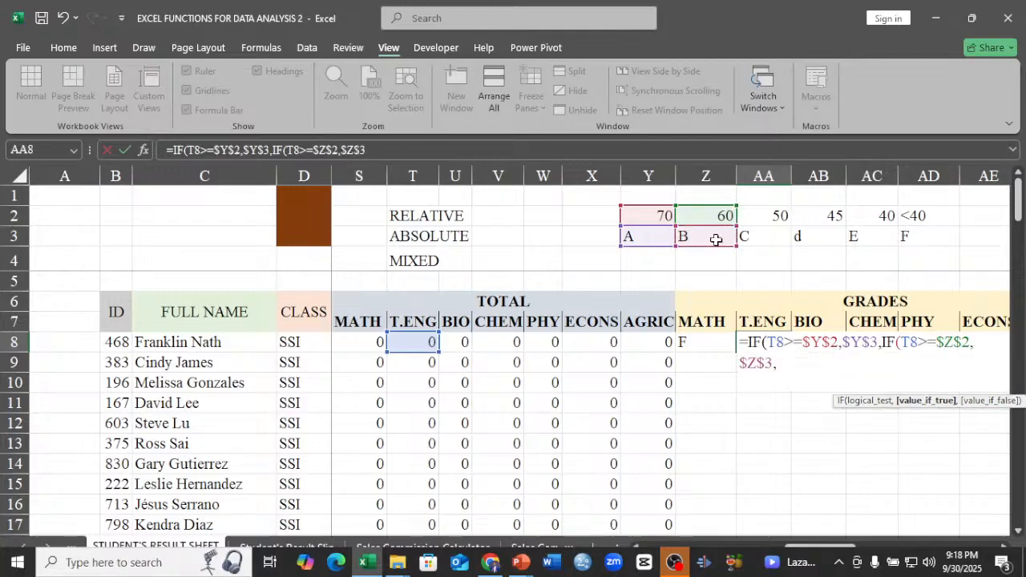
Nest a third IF as the second one's value if false, testing T8>=$AA$2.
{"action": "left_click", "coordinate": [1007, 550]}
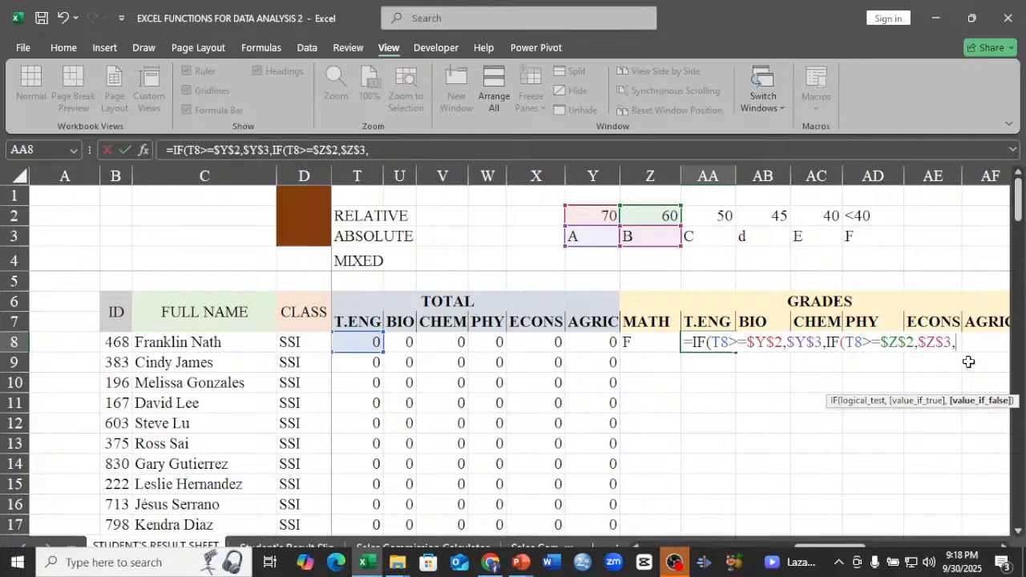
{"action": "type", "text": "I"}
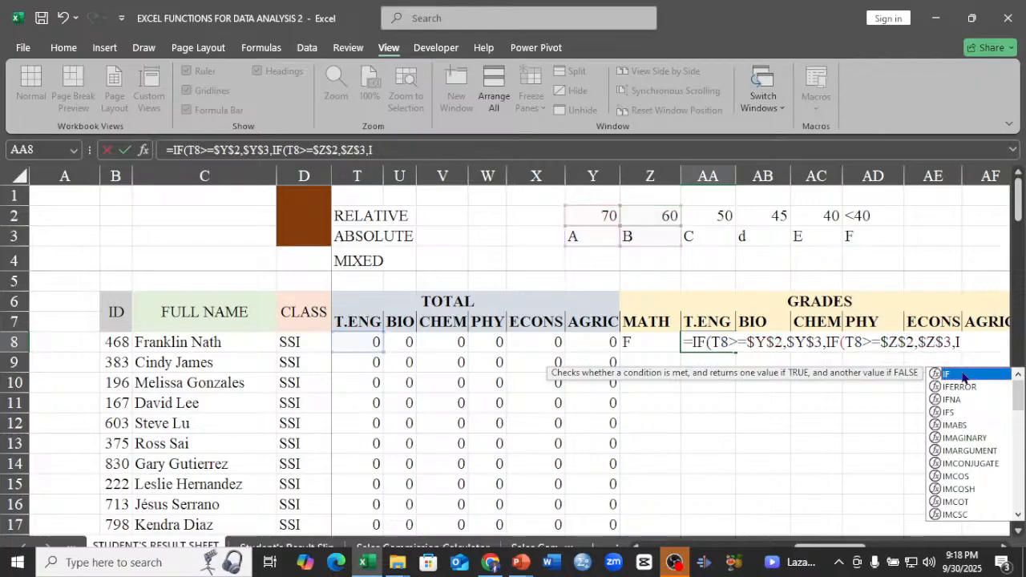
{"action": "double_click", "coordinate": [963, 375]}
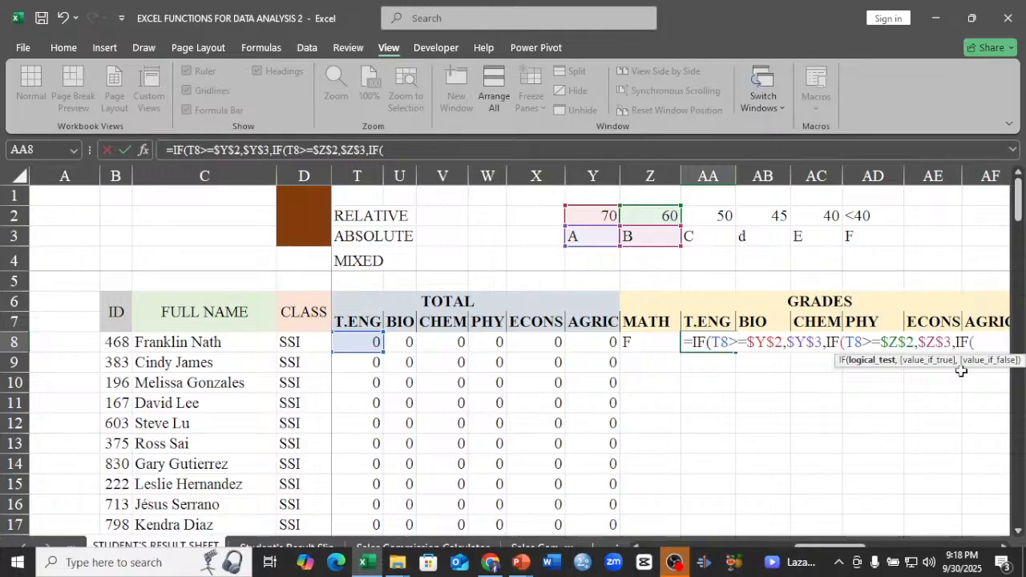
{"action": "left_click", "coordinate": [367, 345]}
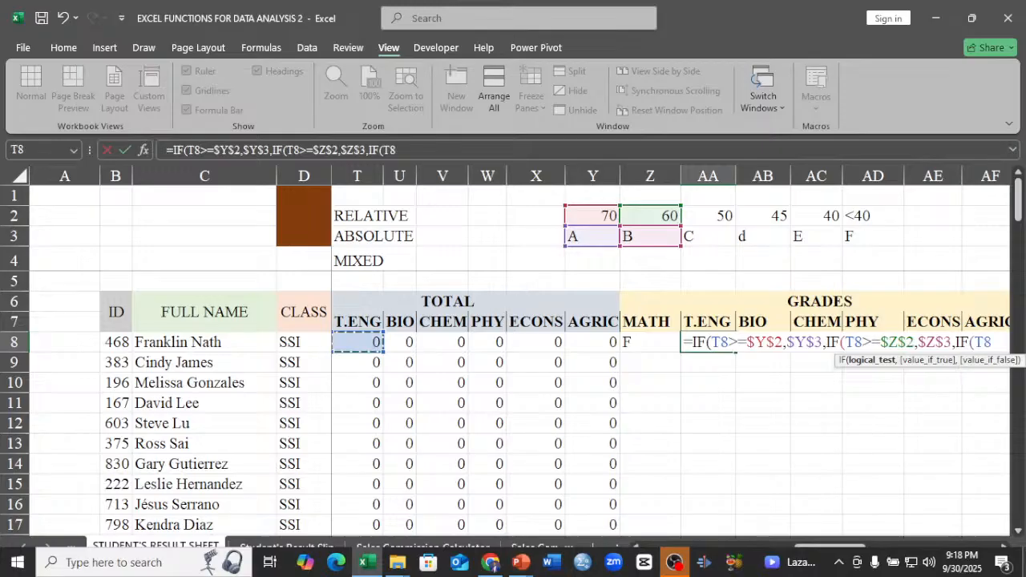
{"action": "type", "text": ">="}
{"action": "left_click", "coordinate": [709, 215]}
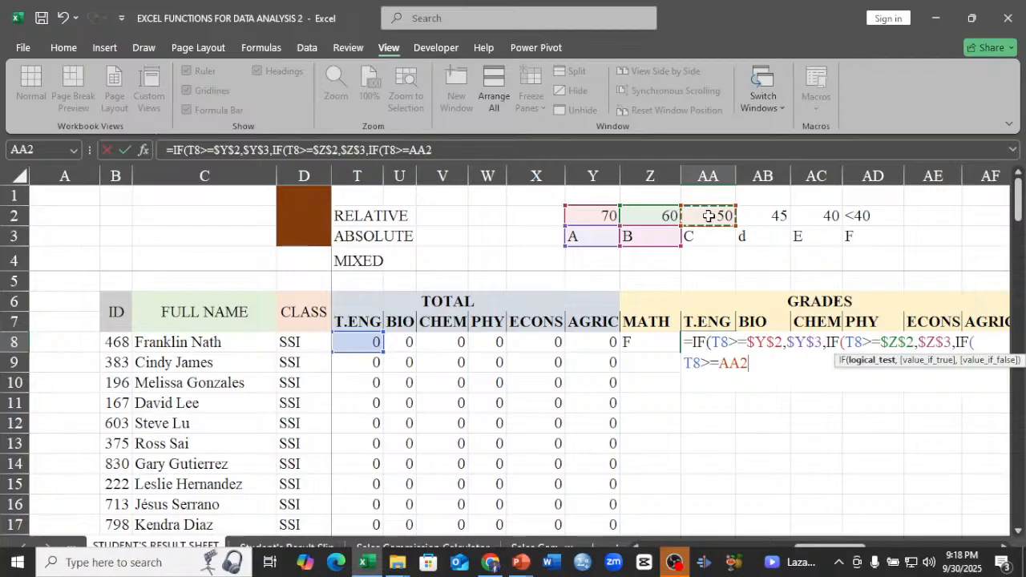
{"action": "key", "text": "F4"}
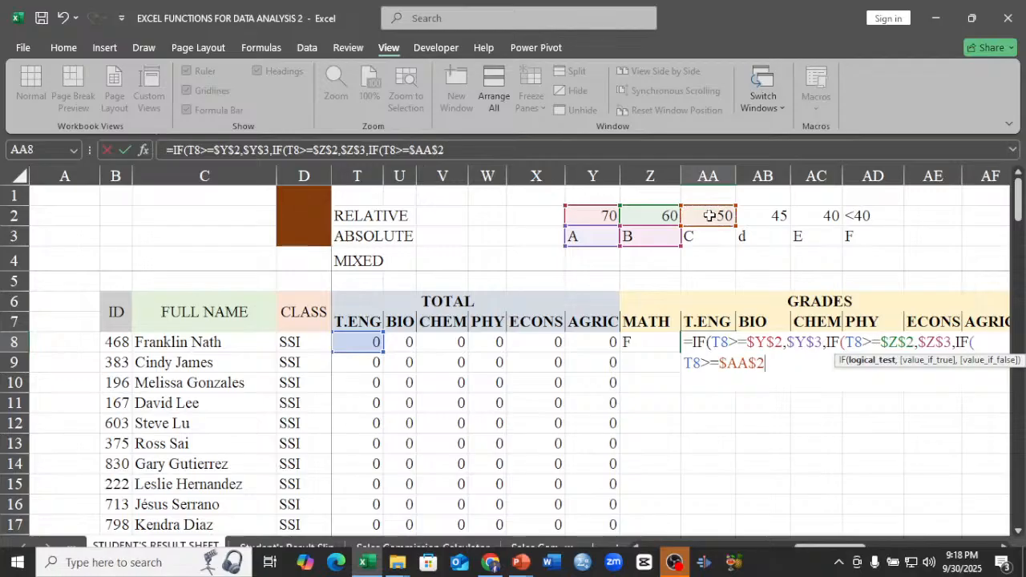
Set the third IF's value if true to the absolute grade reference $AA$3.
{"action": "type", "text": ","}
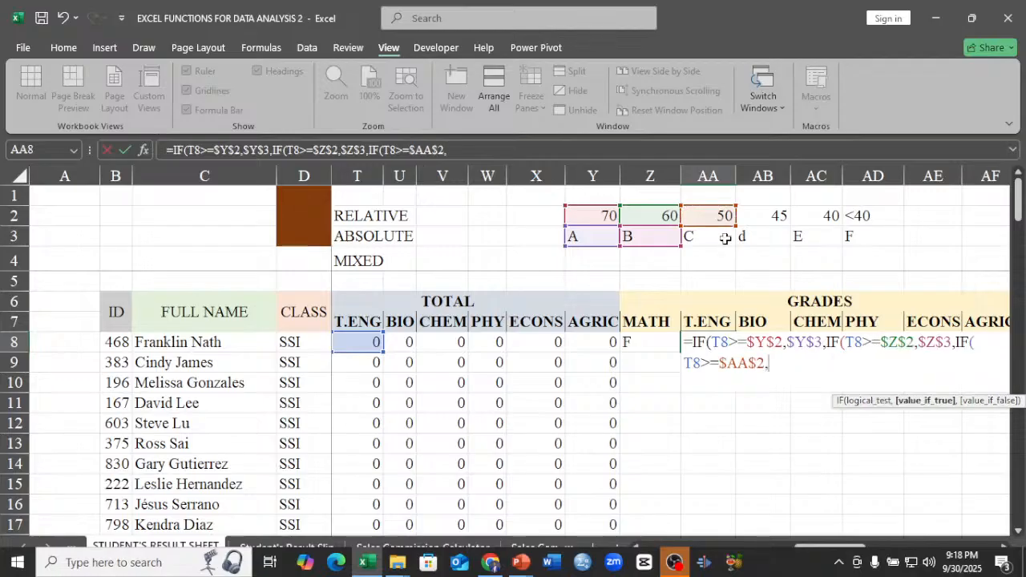
{"action": "left_click", "coordinate": [721, 236]}
{"action": "key", "text": "F4"}
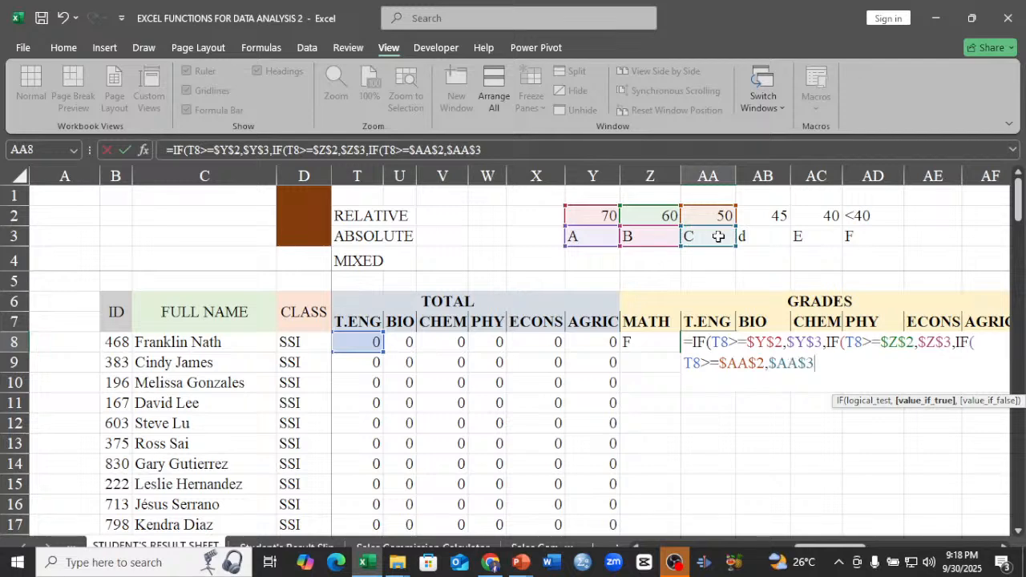
Nest a fourth IF as the third one's value if false, testing T8>=$AB$2.
{"action": "type", "text": ","}
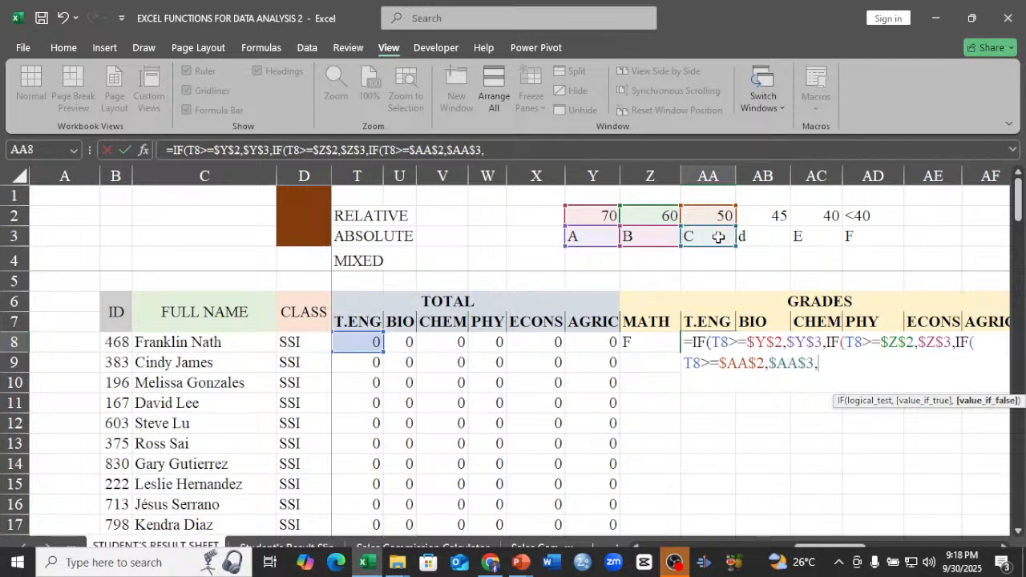
{"action": "type", "text": "IF"}
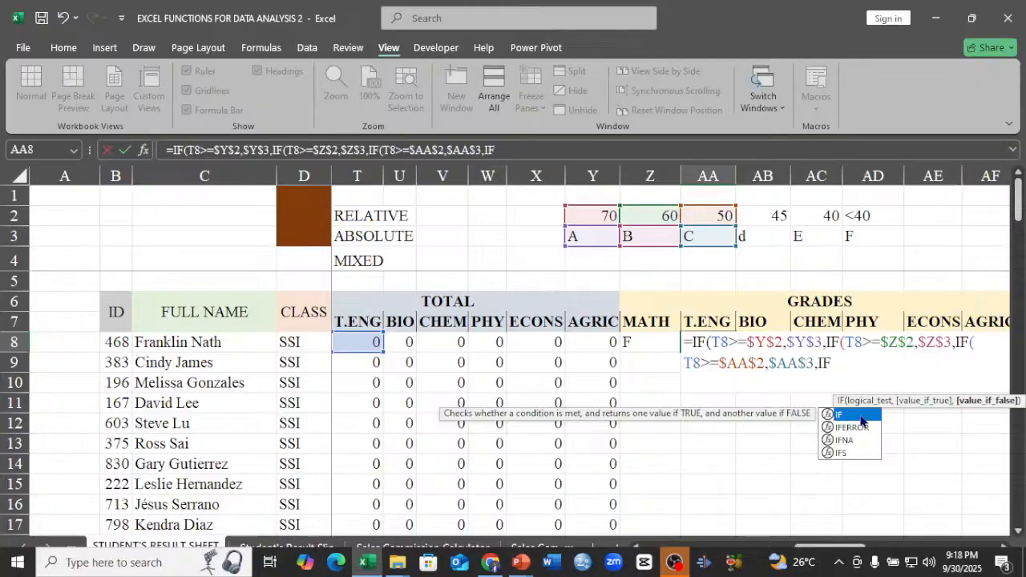
{"action": "double_click", "coordinate": [860, 414]}
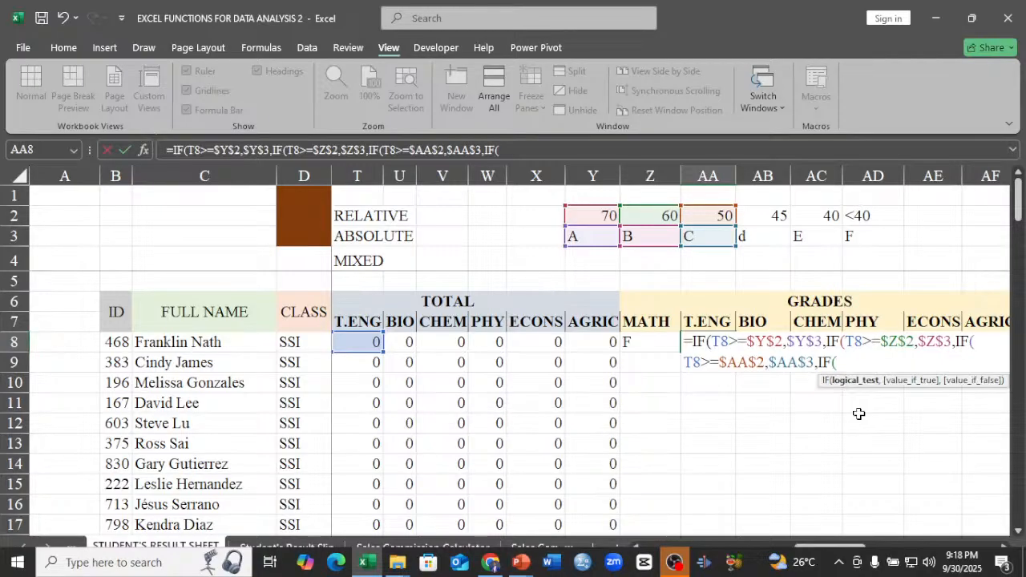
{"action": "left_click", "coordinate": [358, 339]}
{"action": "type", "text": ">"}
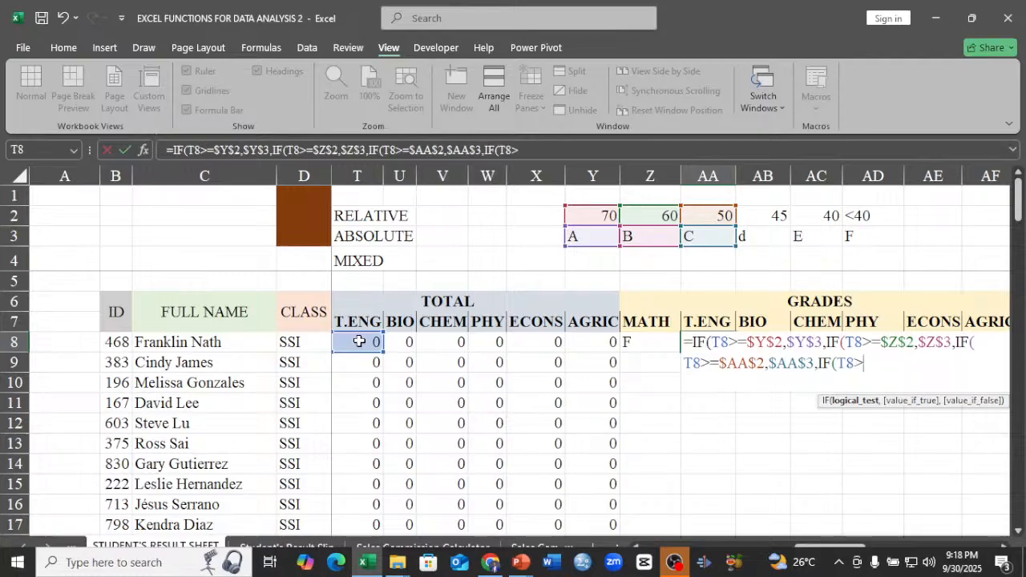
{"action": "type", "text": "="}
{"action": "left_click", "coordinate": [775, 218]}
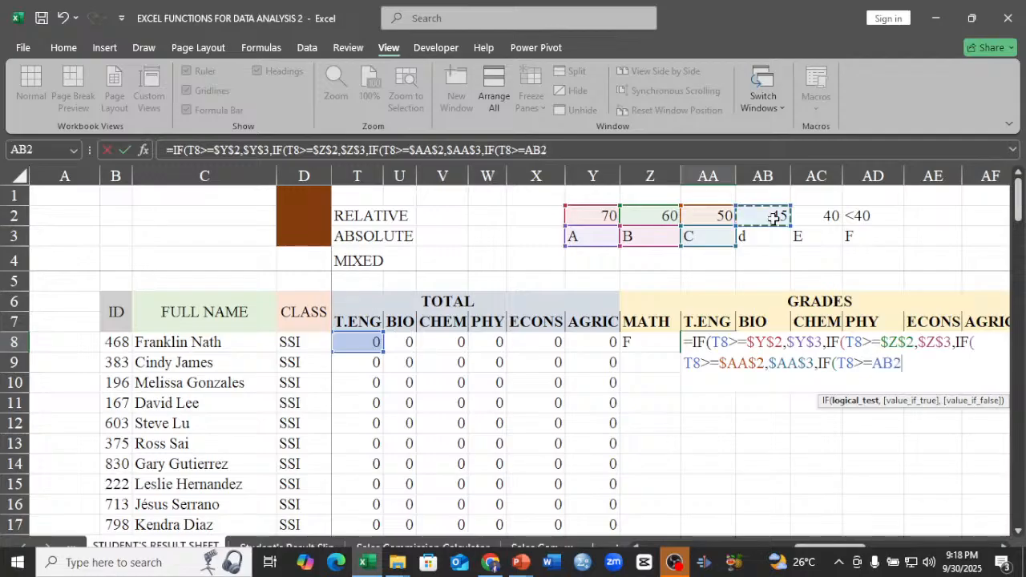
{"action": "key", "text": "F4"}
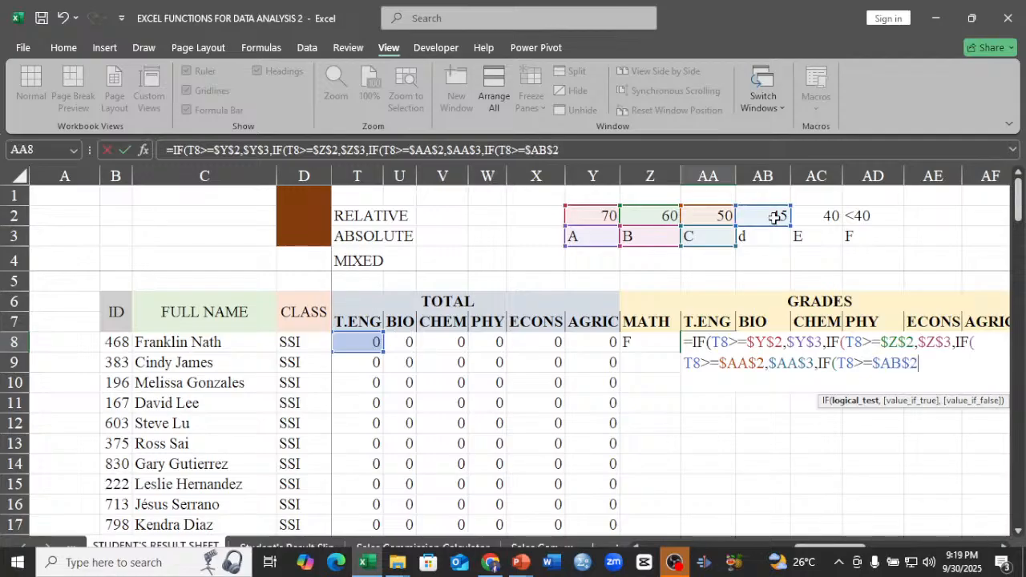
Set the fourth IF's value if true to the absolute grade reference $AB$3.
{"action": "type", "text": ","}
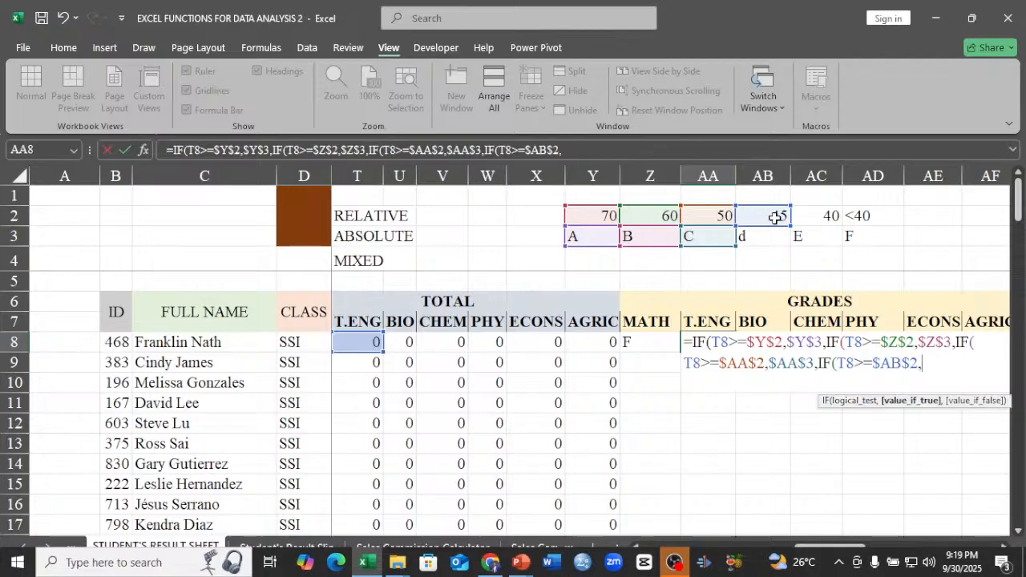
{"action": "left_click", "coordinate": [775, 239]}
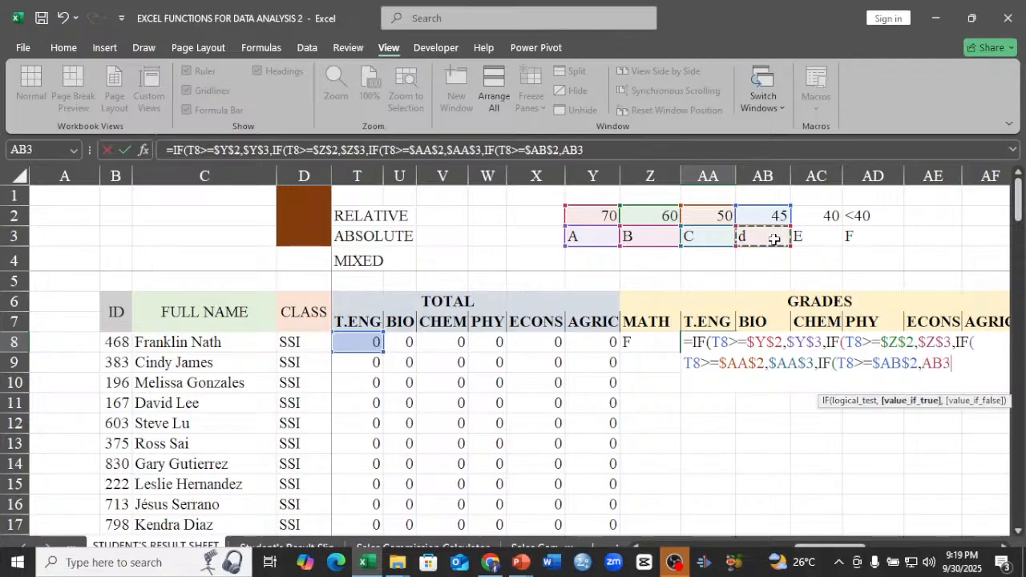
{"action": "key", "text": "F4"}
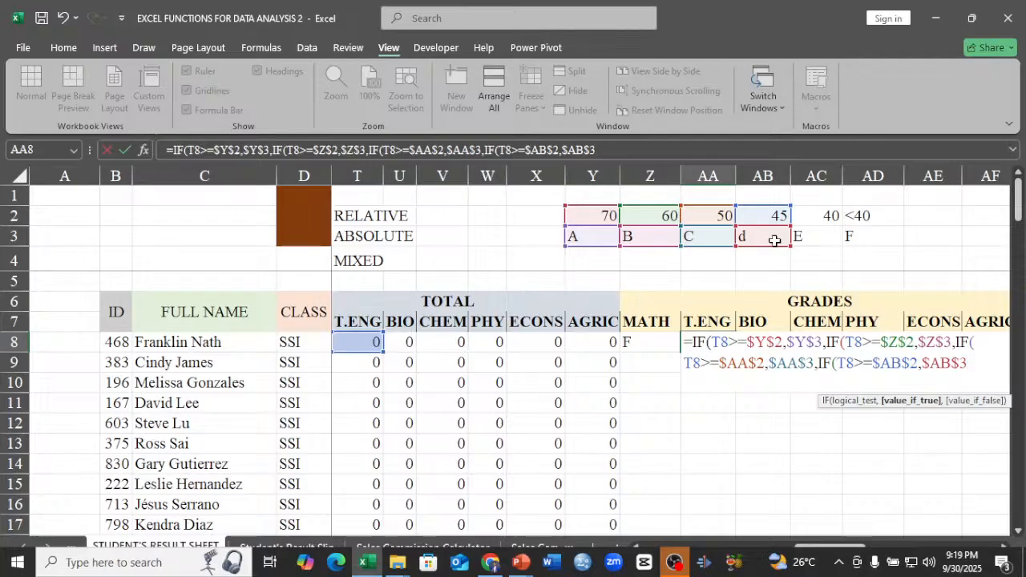
Nest a fifth IF as the fourth one's value if false, testing T8>=$AC$2.
{"action": "type", "text": ","}
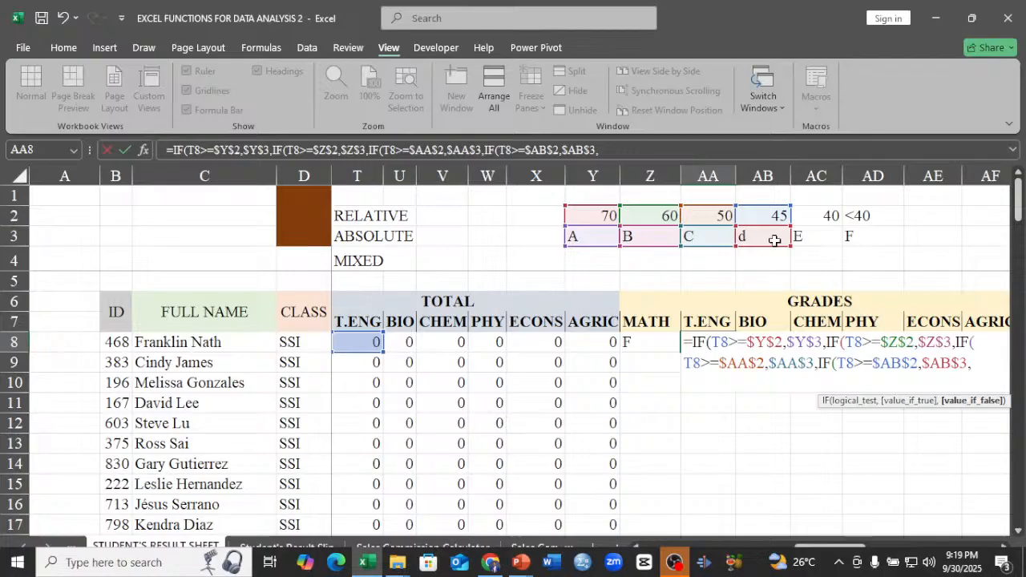
{"action": "type", "text": "I"}
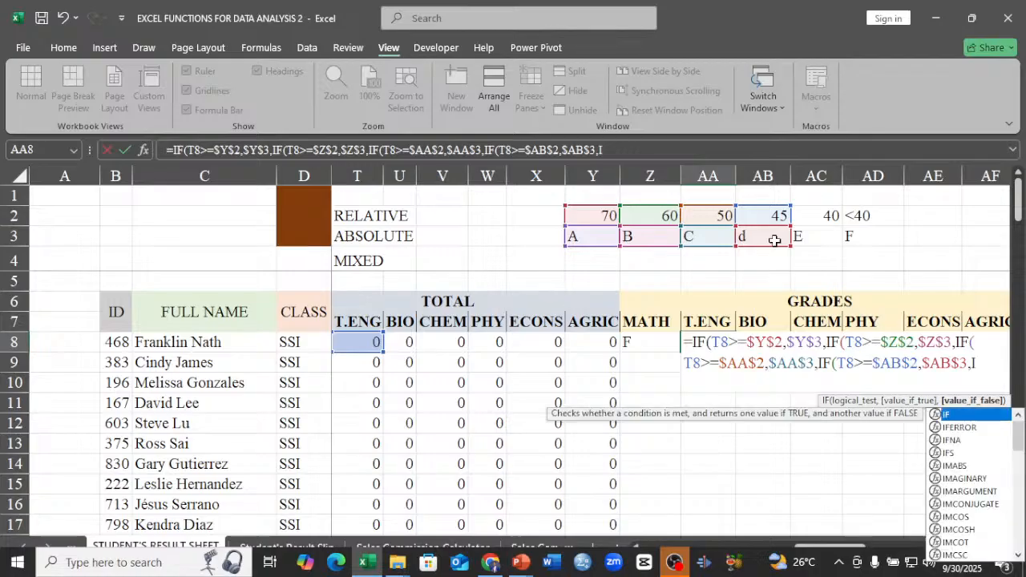
{"action": "double_click", "coordinate": [960, 416]}
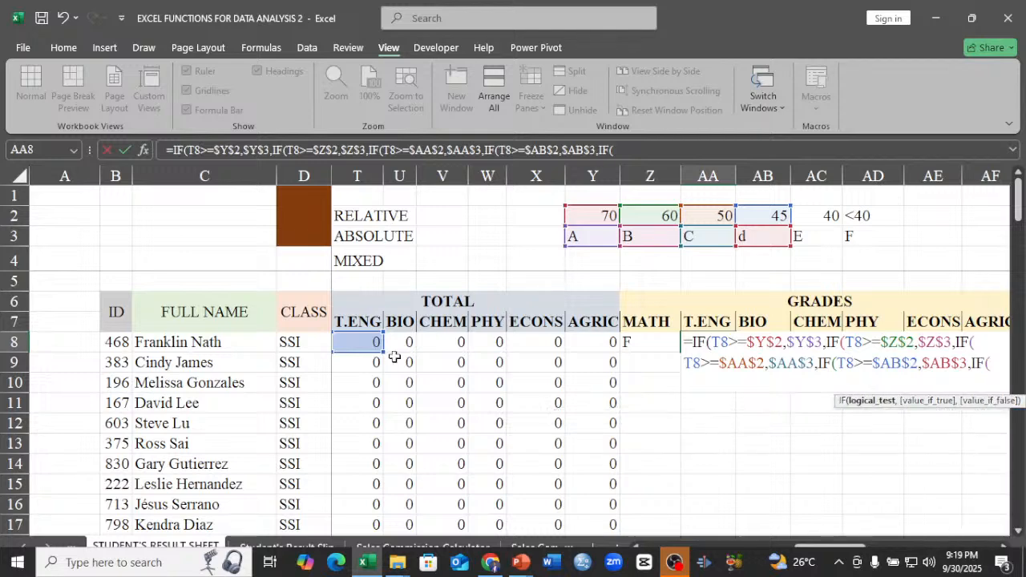
{"action": "left_click", "coordinate": [360, 343]}
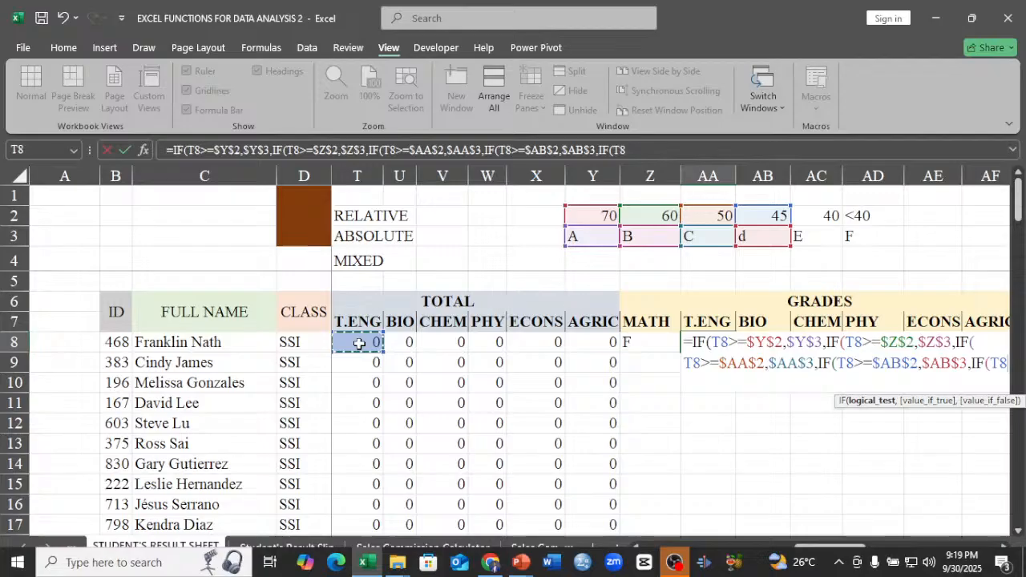
{"action": "type", "text": ">"}
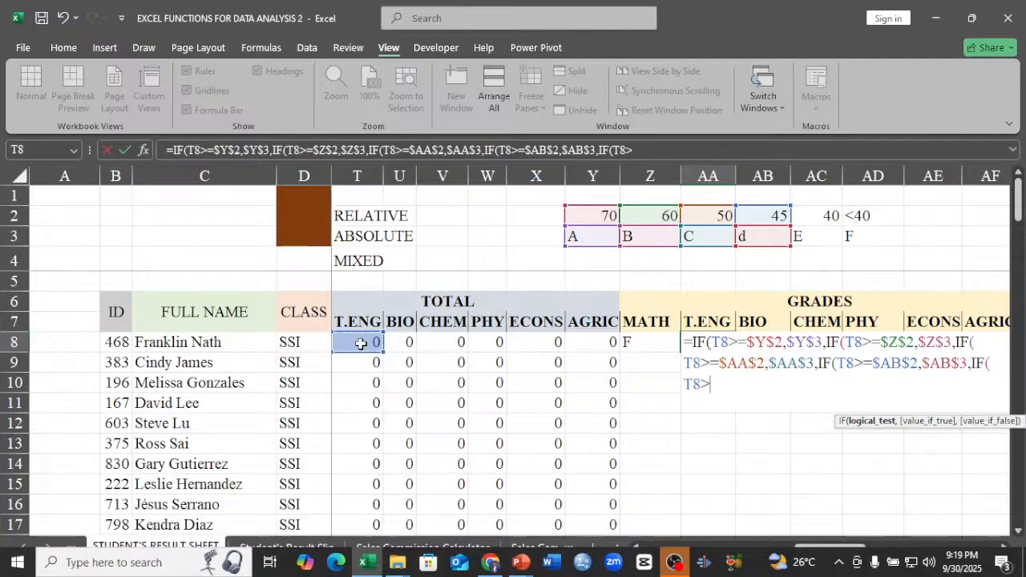
{"action": "type", "text": "="}
{"action": "left_click", "coordinate": [832, 216]}
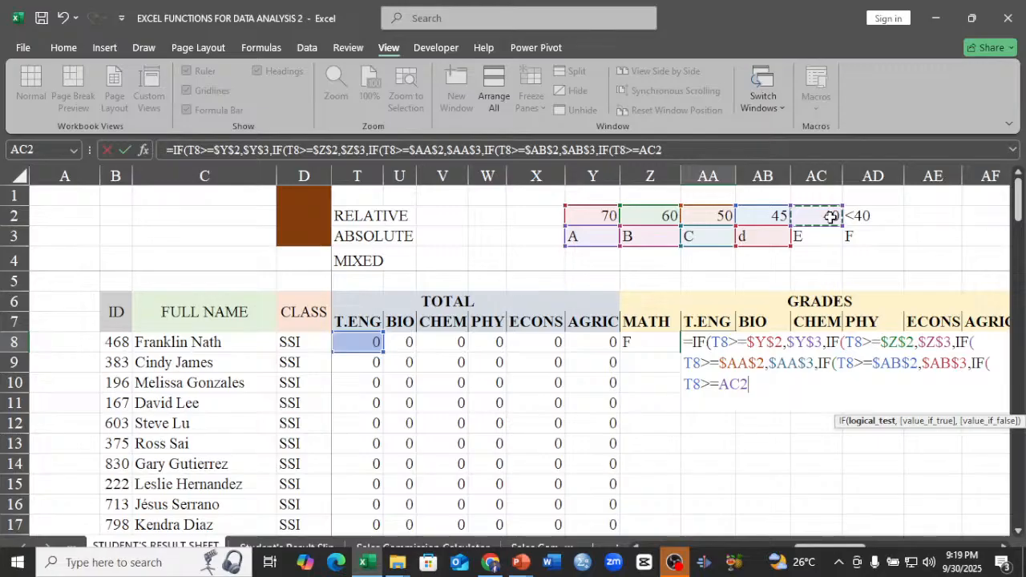
{"action": "key", "text": "F4"}
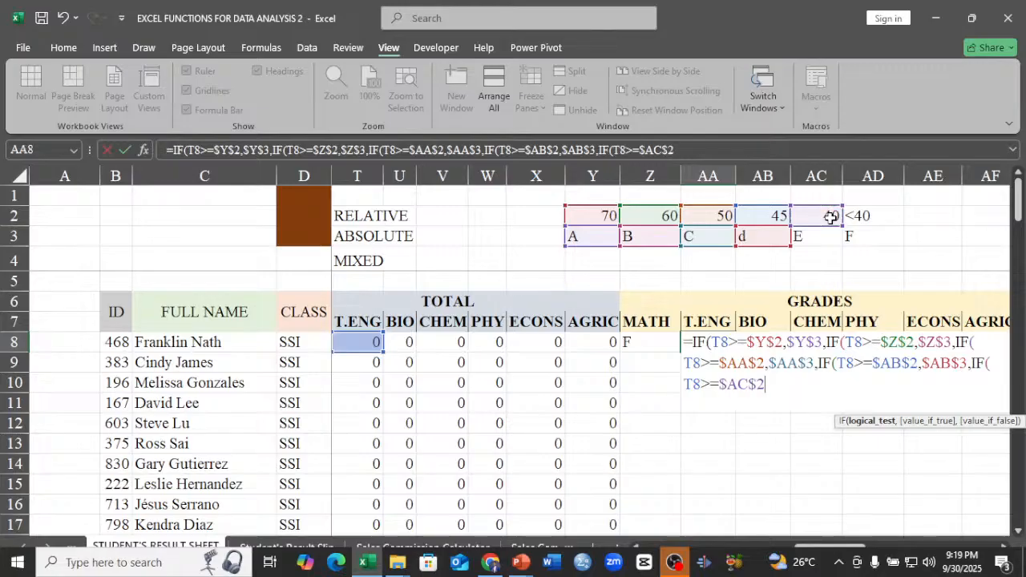
Set the fifth IF's value if true to the absolute grade reference $AC$3.
{"action": "type", "text": ","}
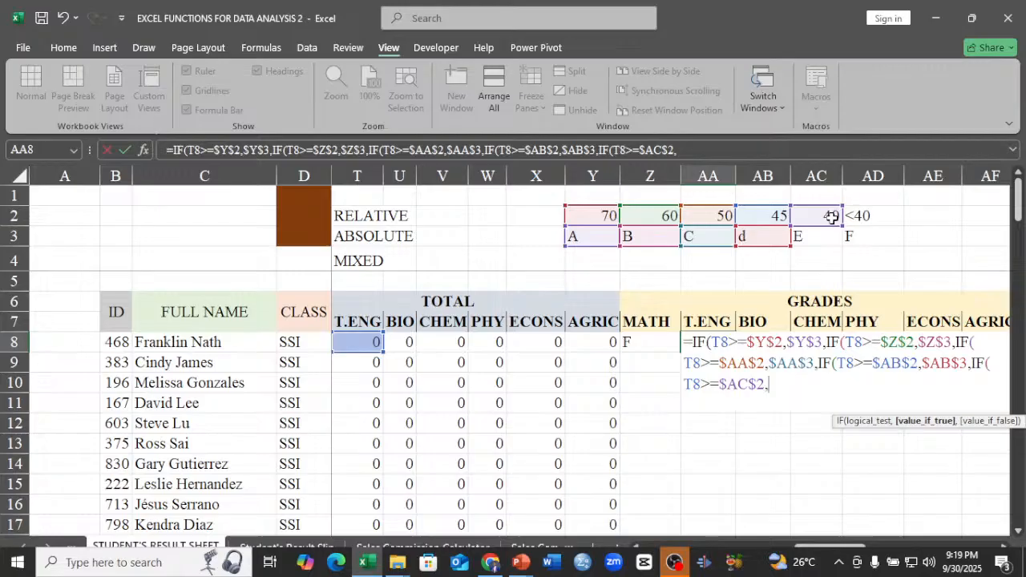
{"action": "left_click", "coordinate": [818, 239]}
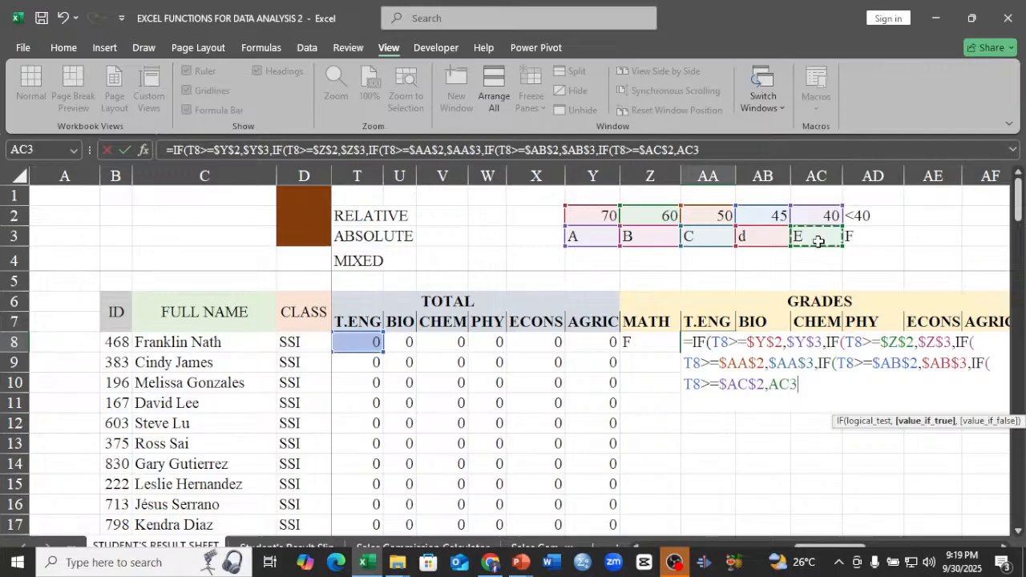
{"action": "key", "text": "F4"}
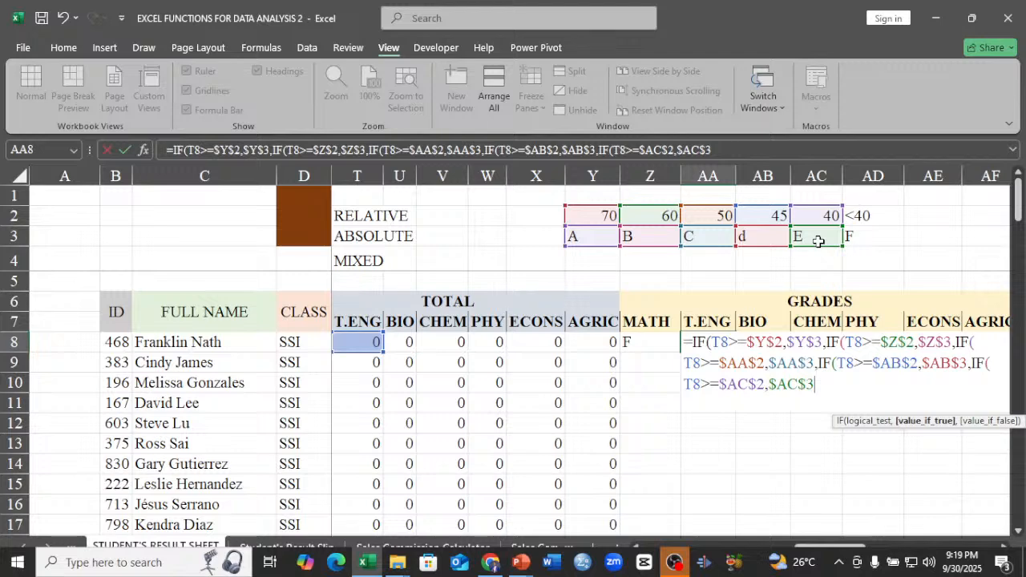
Set the fifth IF's value if false to $AD$3, close all five IFs and enter the formula in AA8.
{"action": "type", "text": ","}
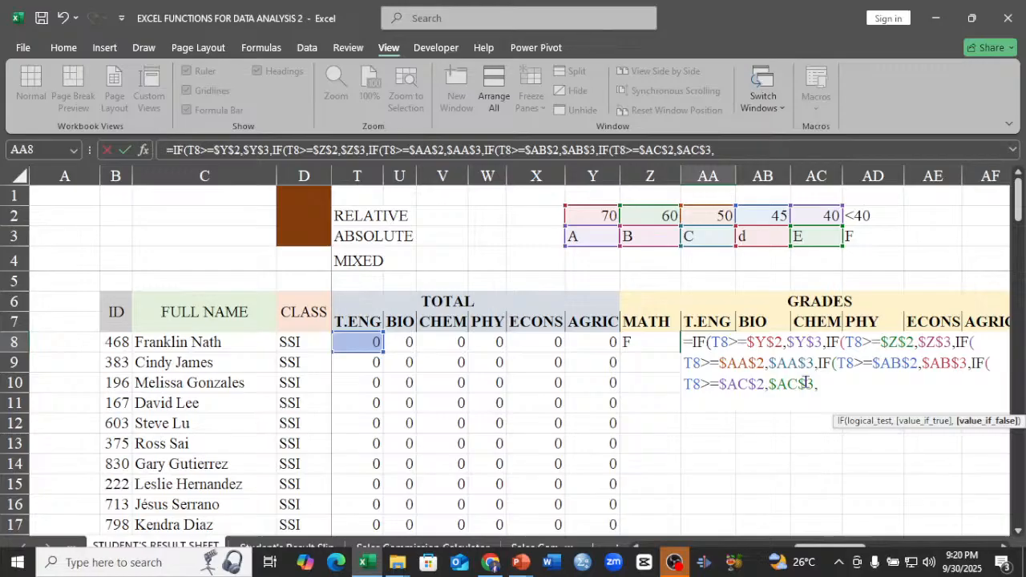
{"action": "left_click", "coordinate": [867, 236]}
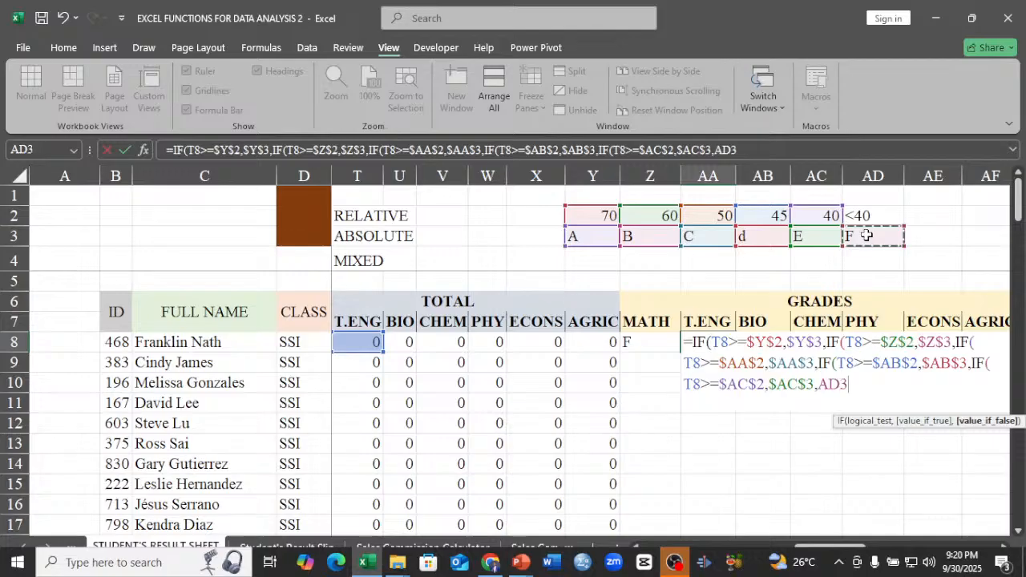
{"action": "key", "text": "F4"}
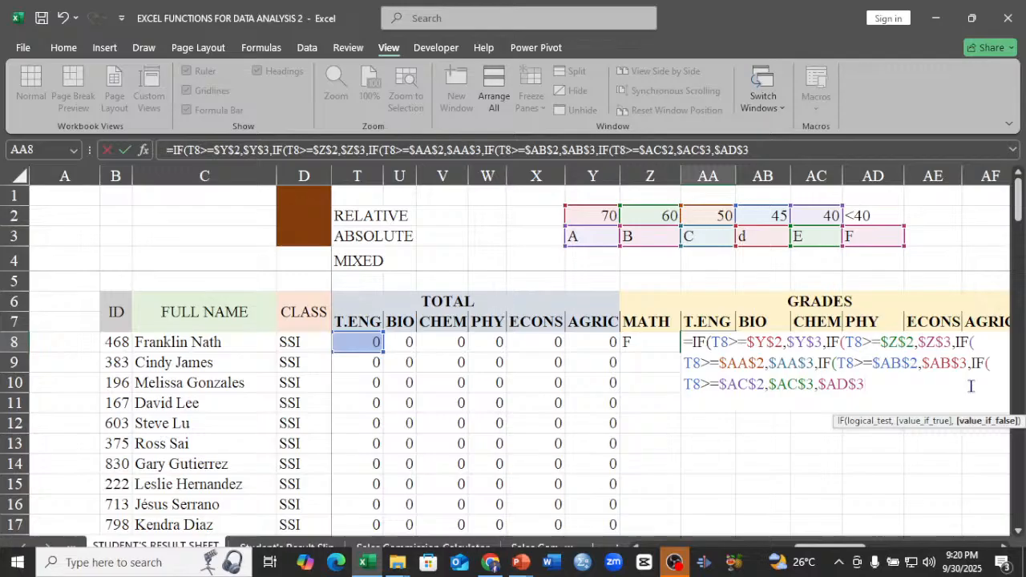
{"action": "type", "text": "))))"}
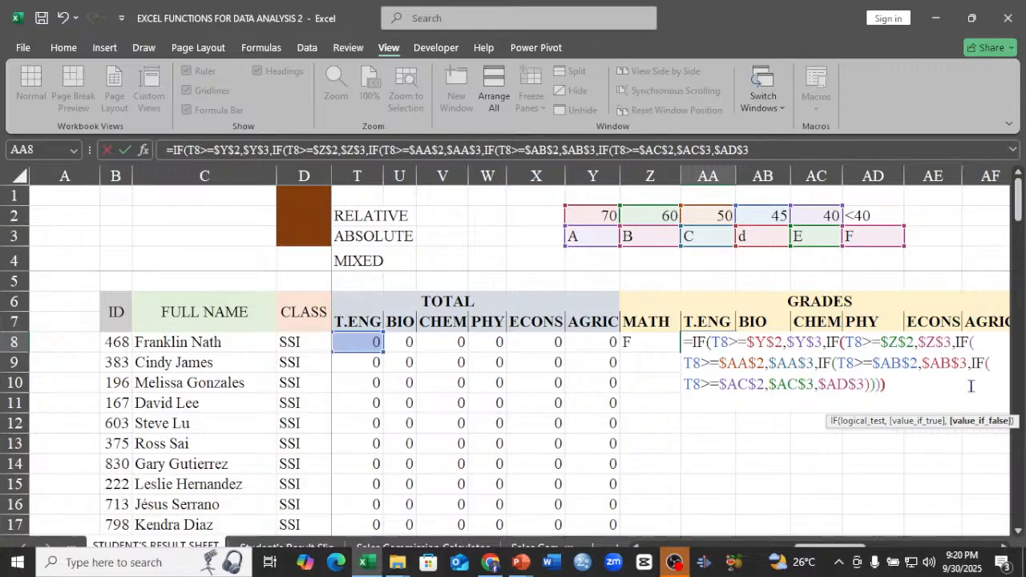
{"action": "type", "text": ")"}
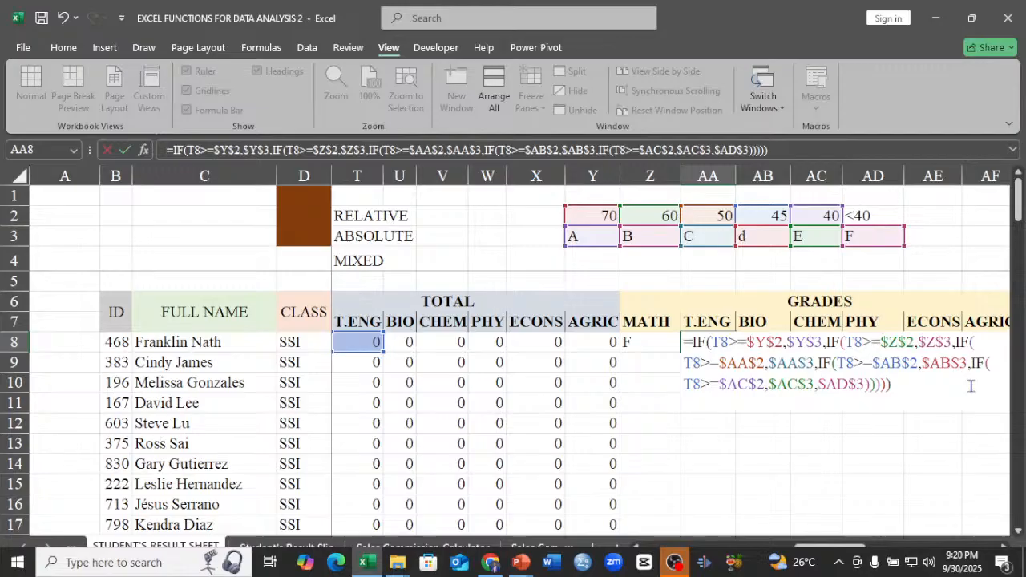
{"action": "key", "text": "Return"}
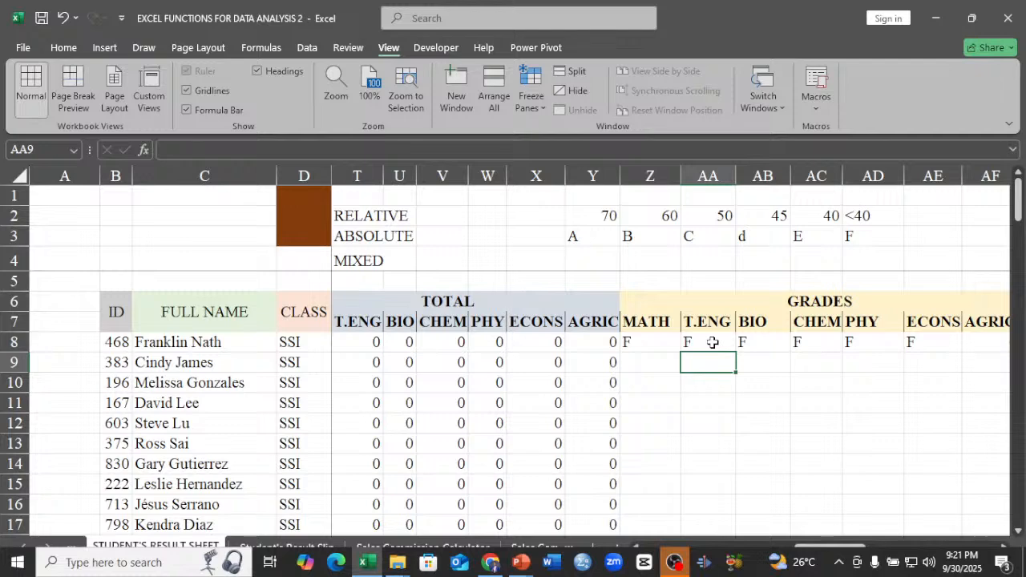
Fill the T.ENG grade formula from AA8 across row 8 to the AGRIC grade in AF8.
{"action": "left_click", "coordinate": [711, 342]}
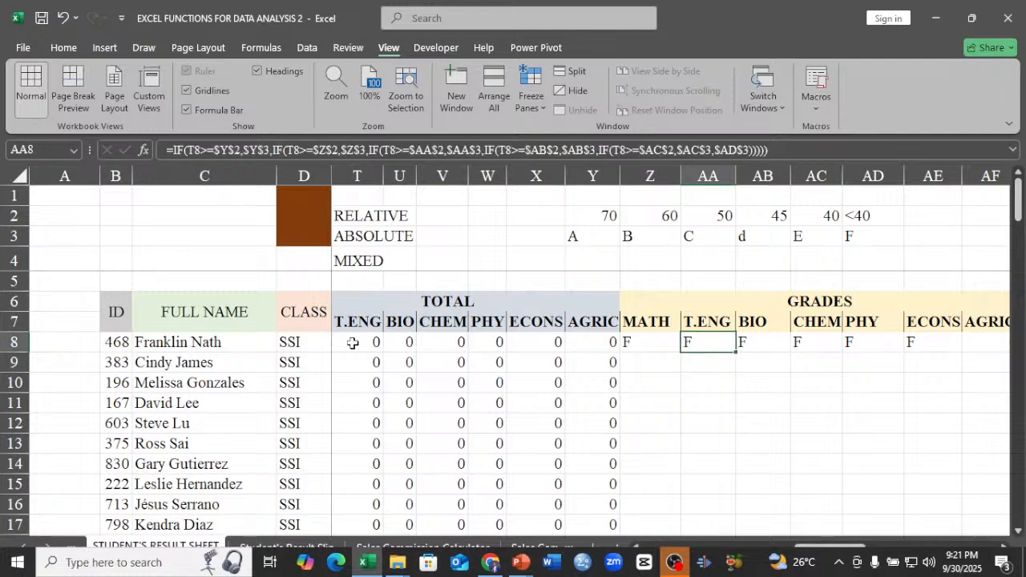
{"action": "left_click_drag", "start_coordinate": [735, 352], "coordinate": [928, 353]}
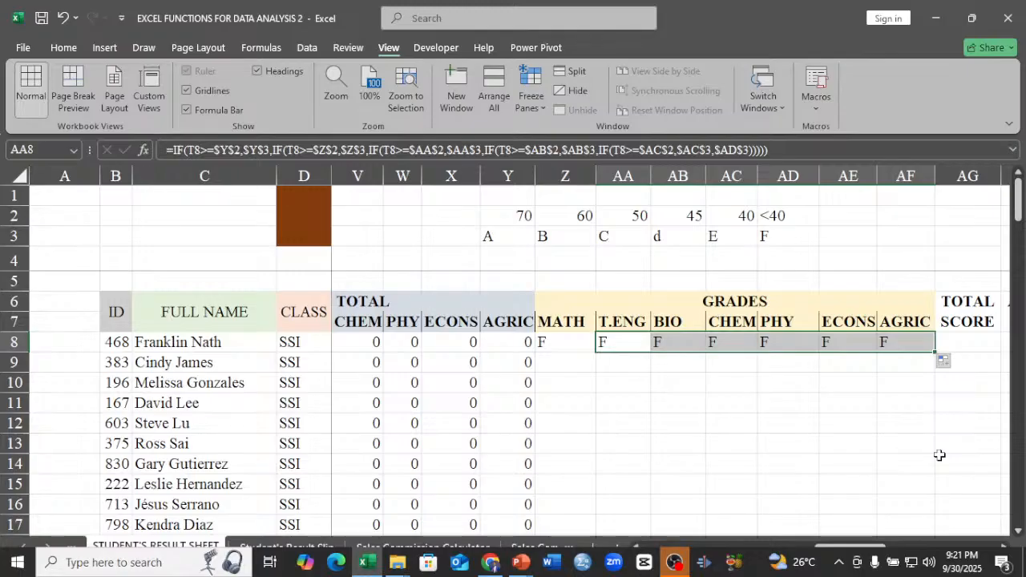
Examine the cell references in the T.ENG, CHEM and AGRIC grade formulas in row 8, leaving them unedited.
{"action": "double_click", "coordinate": [621, 342]}
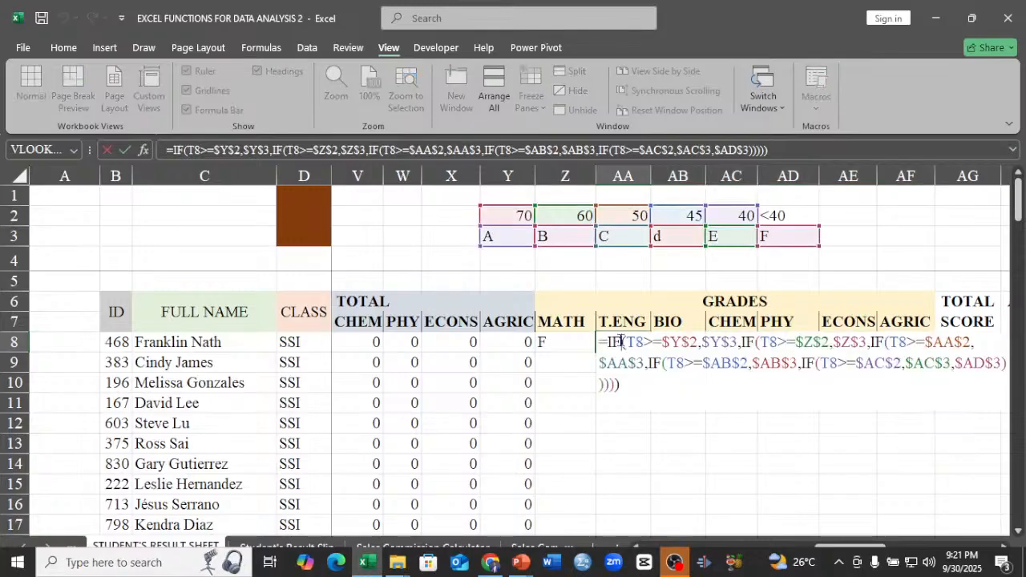
{"action": "left_click", "coordinate": [621, 342]}
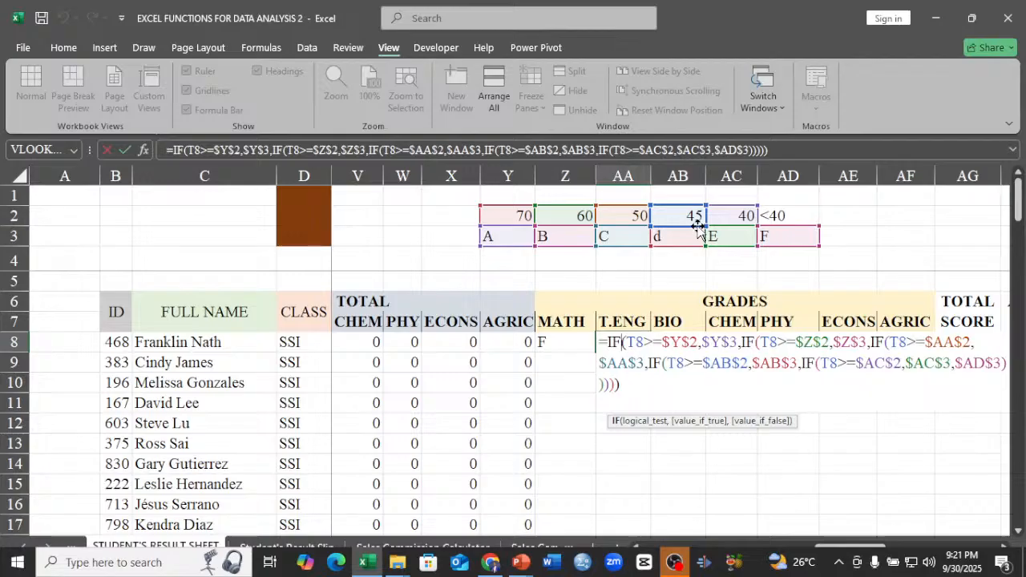
{"action": "key", "text": "Escape"}
{"action": "double_click", "coordinate": [725, 343]}
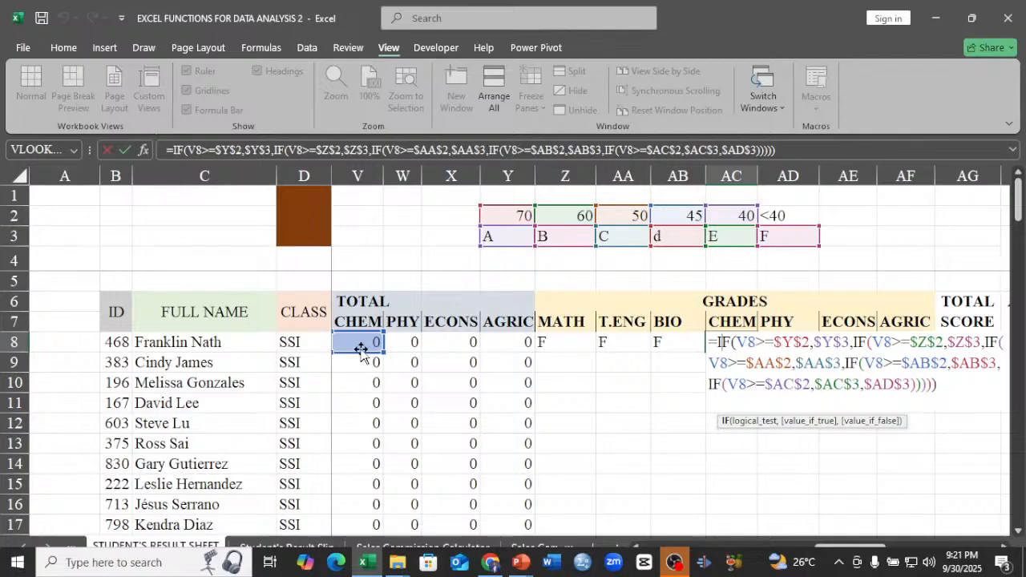
{"action": "key", "text": "Return"}
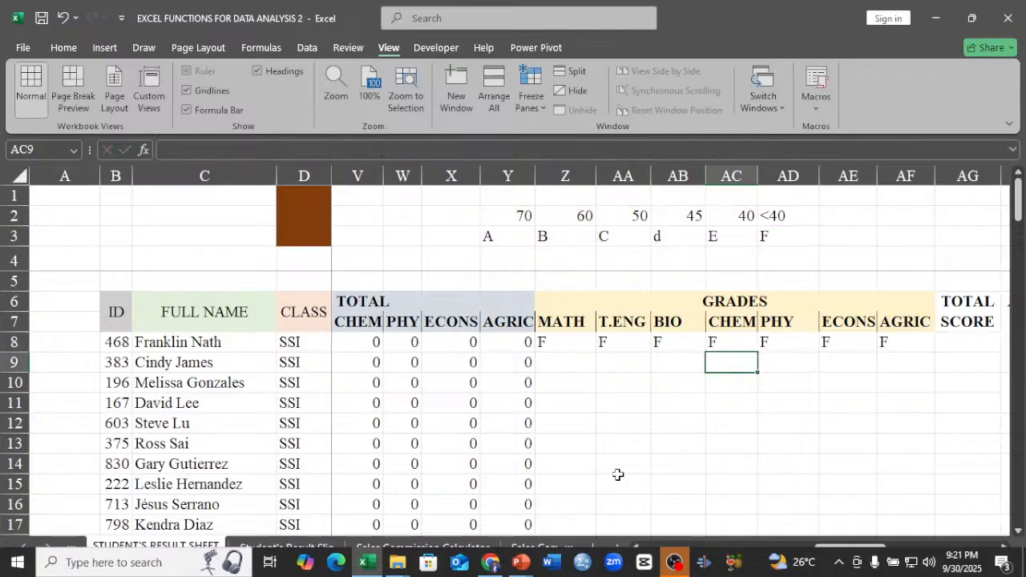
{"action": "double_click", "coordinate": [914, 343]}
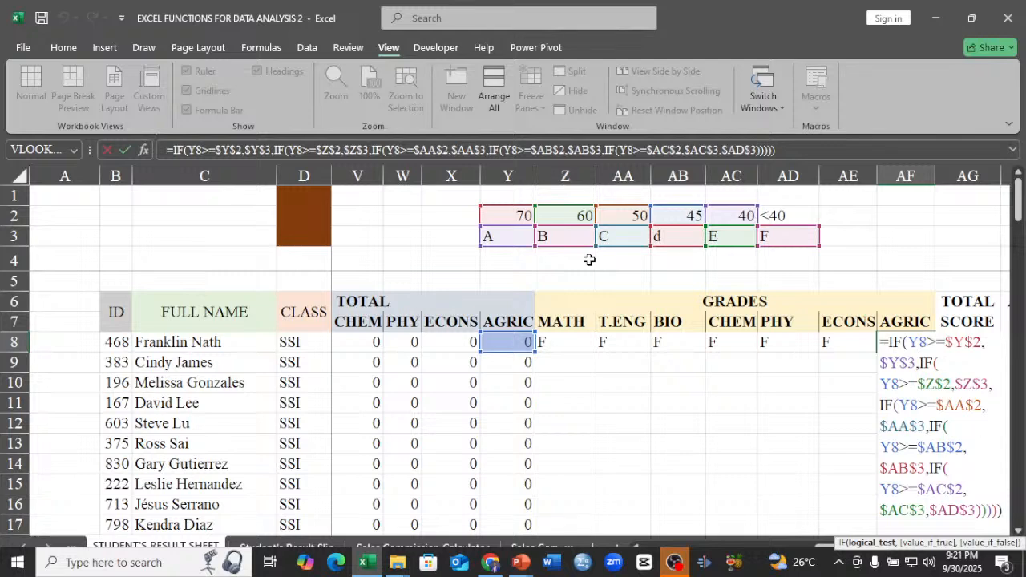
{"action": "key", "text": "Return"}
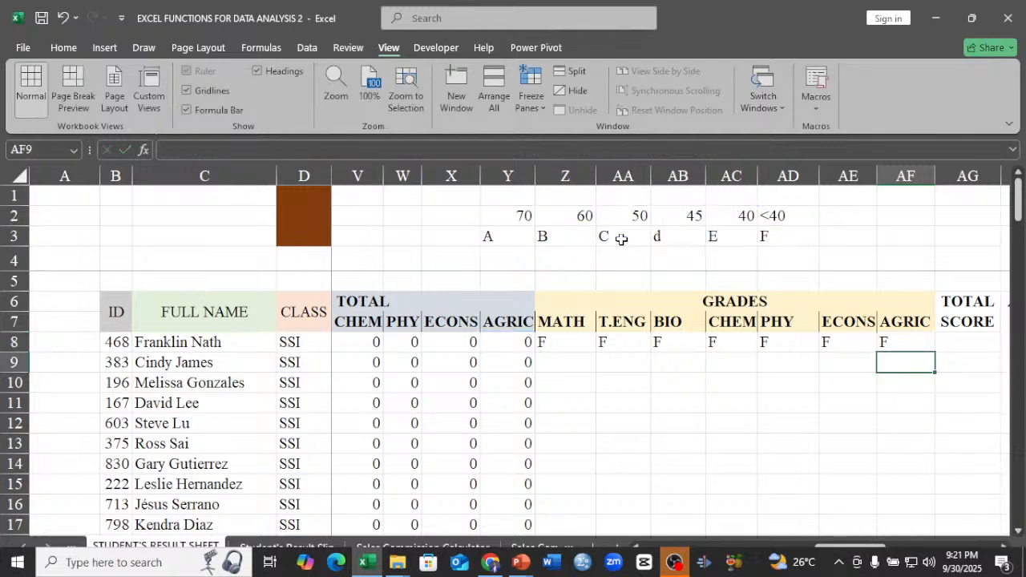
Fill the seven grade formulas in Z8:AF8 down through all the student rows.
{"action": "left_click", "coordinate": [554, 343]}
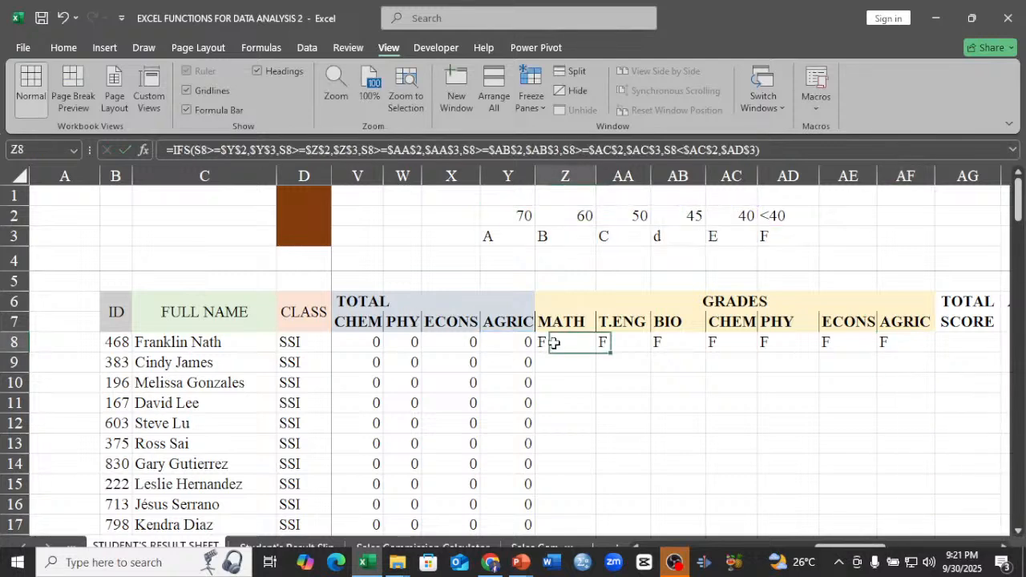
{"action": "left_click_drag", "start_coordinate": [554, 343], "coordinate": [914, 349]}
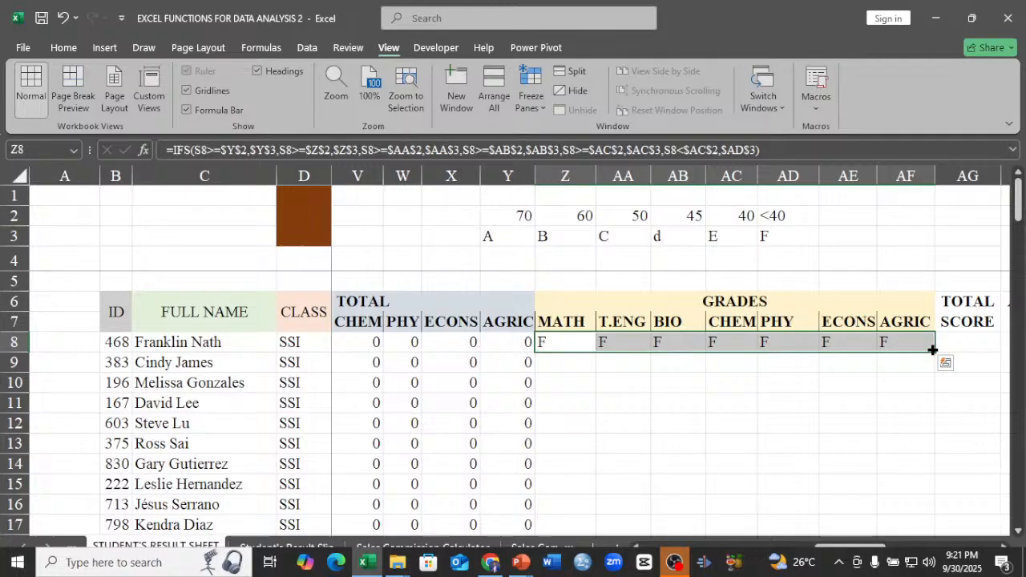
{"action": "double_click", "coordinate": [933, 349]}
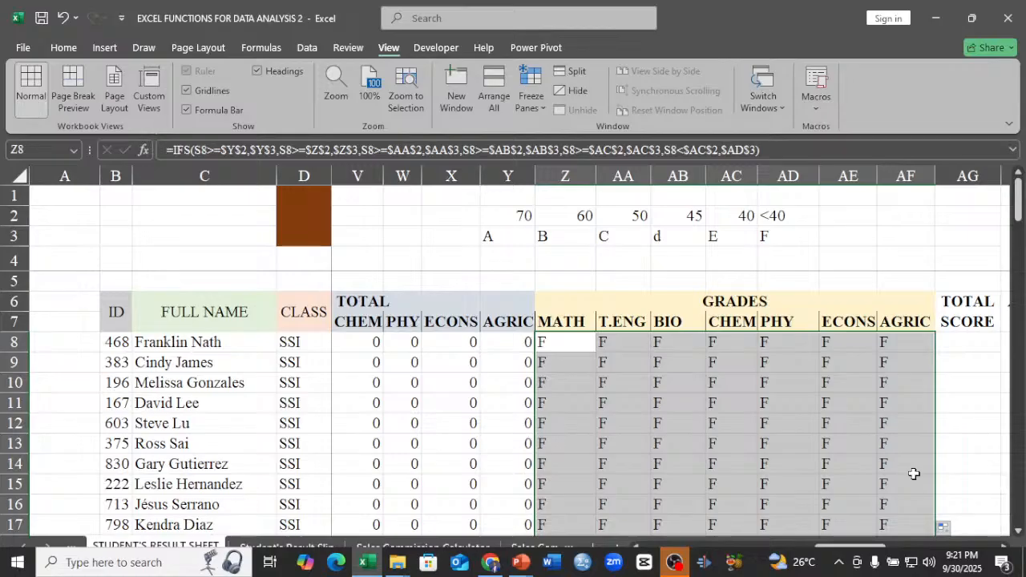
Enter a SUM formula over the subject totals S8:Y8 in the first student's TOTAL SCORE cell, AG8.
{"action": "left_click", "coordinate": [1002, 546]}
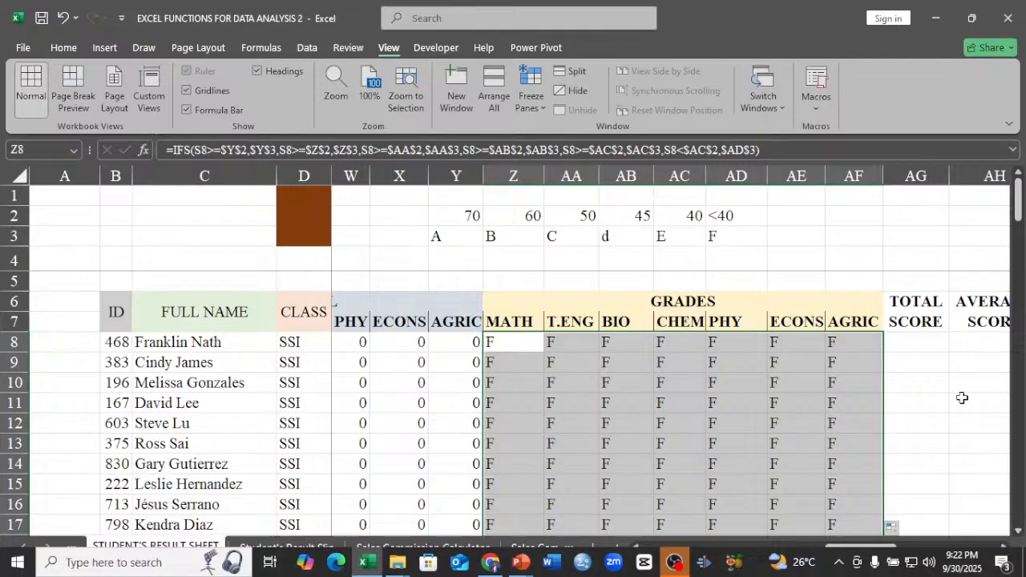
{"action": "left_click", "coordinate": [918, 346]}
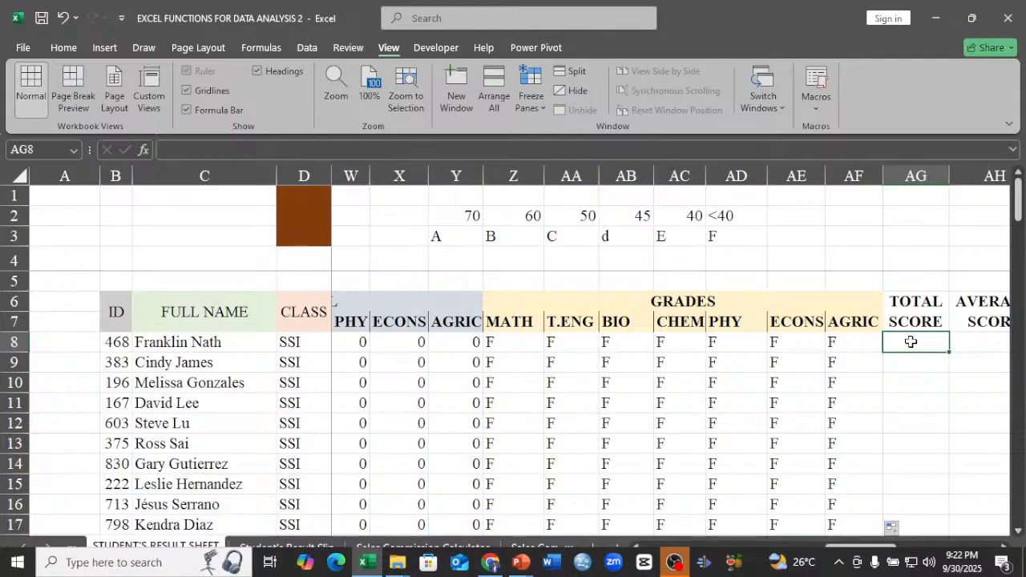
{"action": "type", "text": "="}
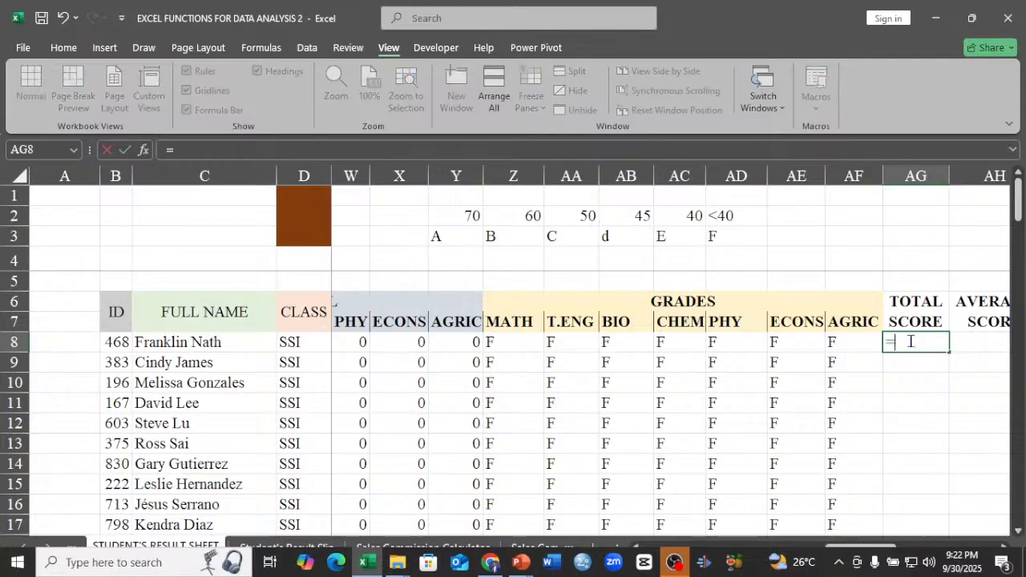
{"action": "type", "text": "SU"}
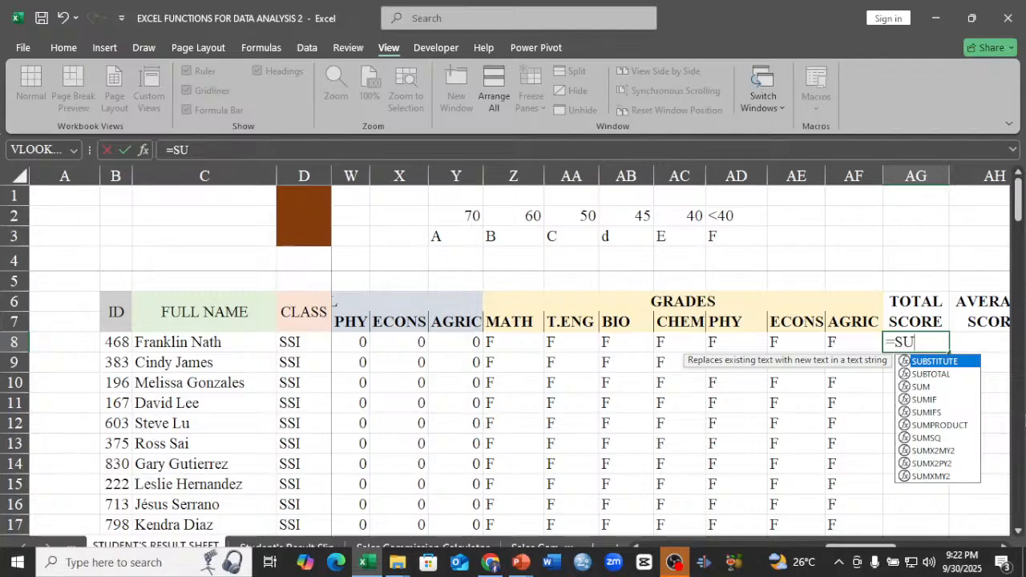
{"action": "double_click", "coordinate": [919, 387]}
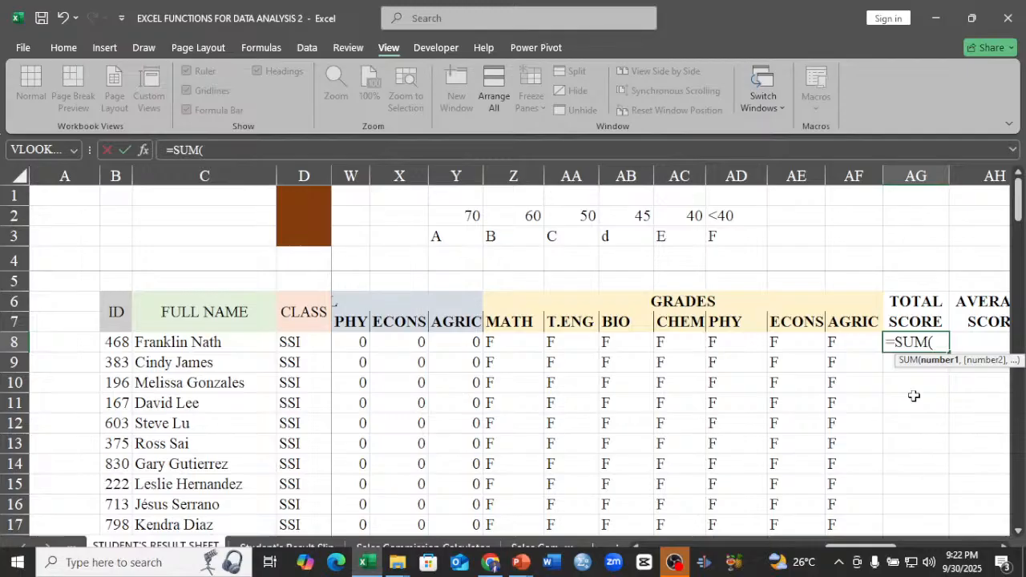
{"action": "left_click_drag", "start_coordinate": [858, 547], "coordinate": [820, 533]}
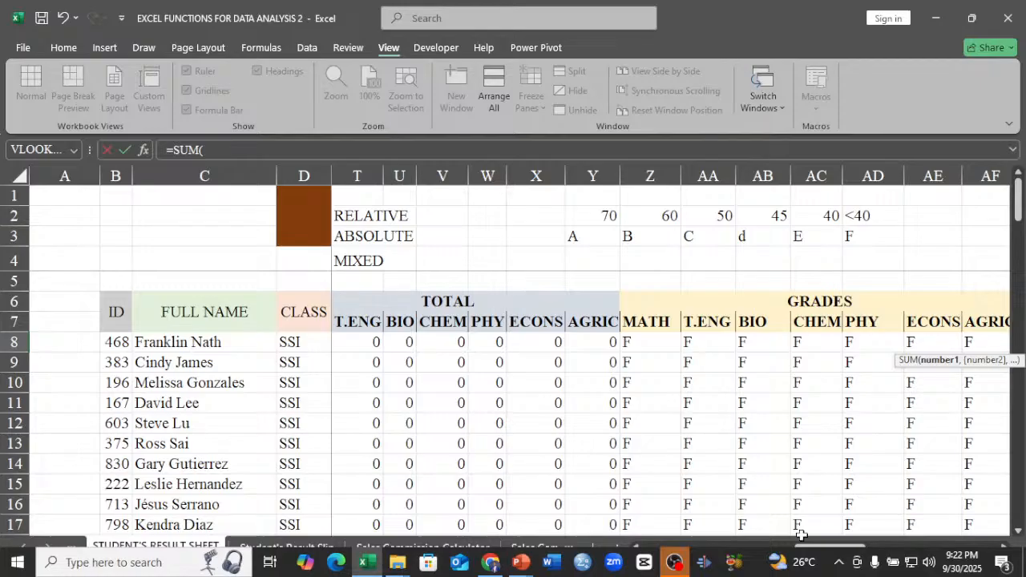
{"action": "left_click_drag", "start_coordinate": [801, 535], "coordinate": [797, 558]}
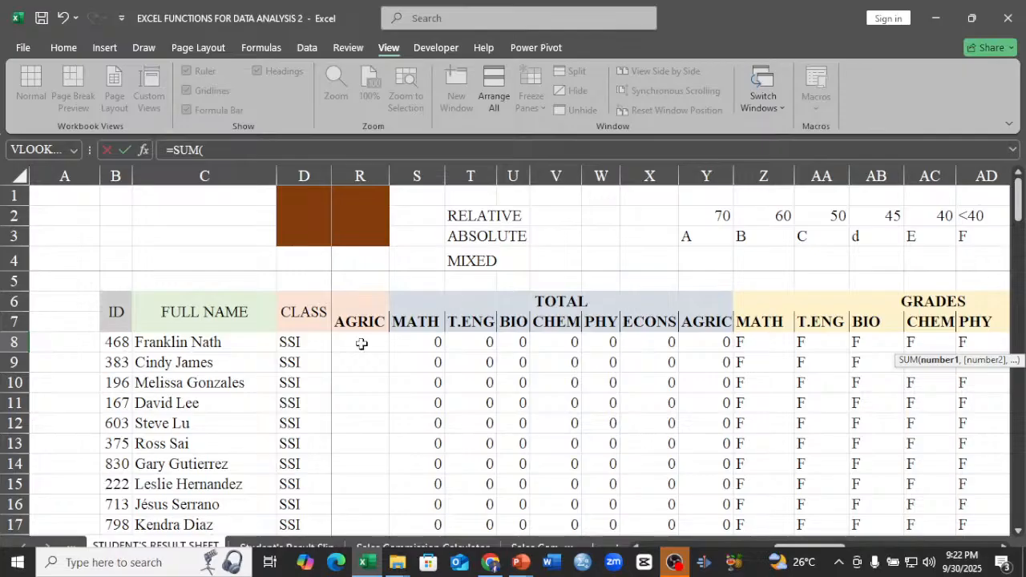
{"action": "left_click_drag", "start_coordinate": [421, 342], "coordinate": [700, 351]}
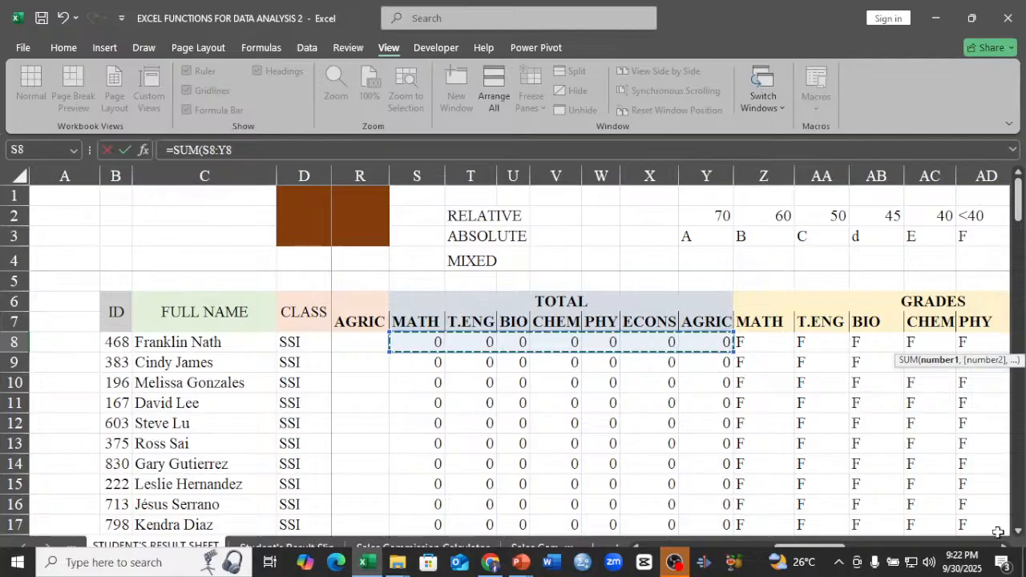
{"action": "key", "text": "Return"}
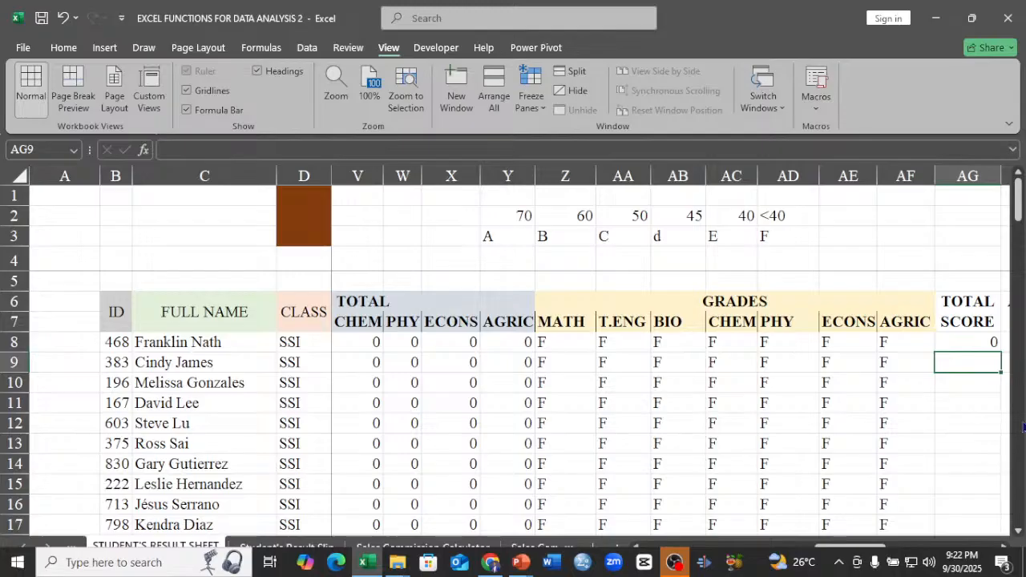
Enter an AVERAGE formula over the subject totals S8:Y8 in the first student's AVERAGE SCORE cell, AH8.
{"action": "key", "text": "Right"}
{"action": "key", "text": "Right"}
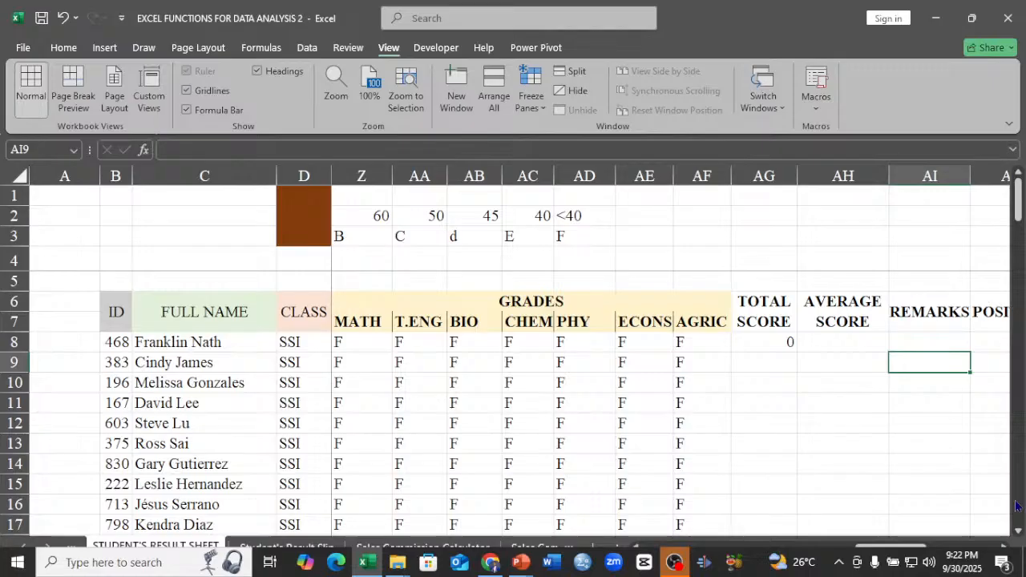
{"action": "left_click", "coordinate": [835, 342]}
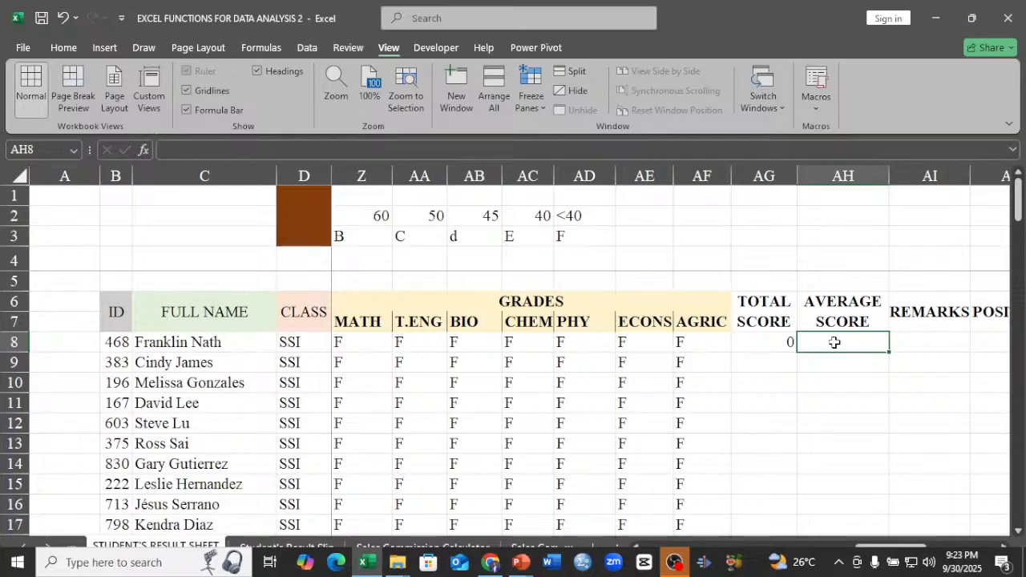
{"action": "type", "text": "="}
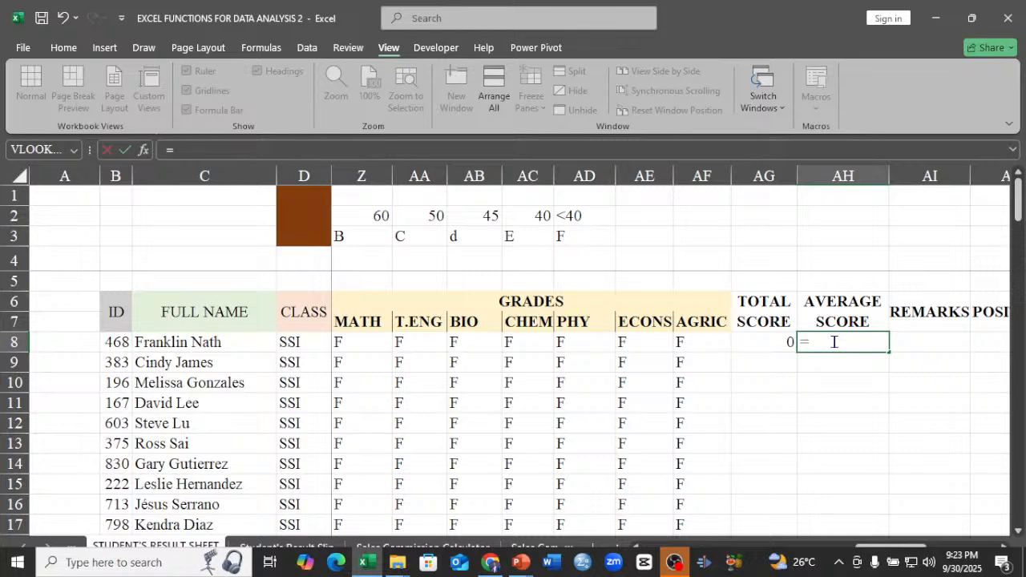
{"action": "type", "text": "AV"}
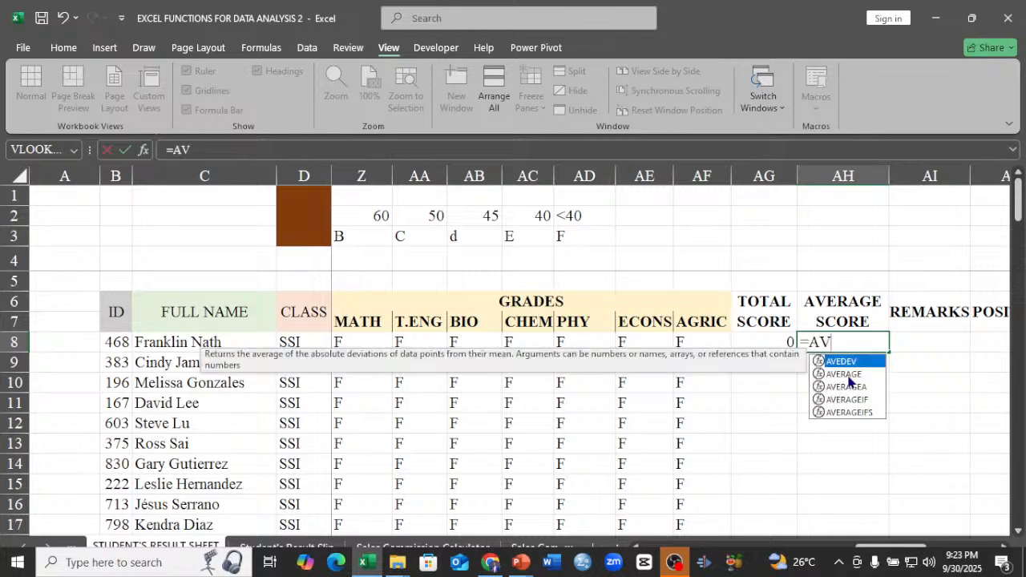
{"action": "double_click", "coordinate": [847, 372]}
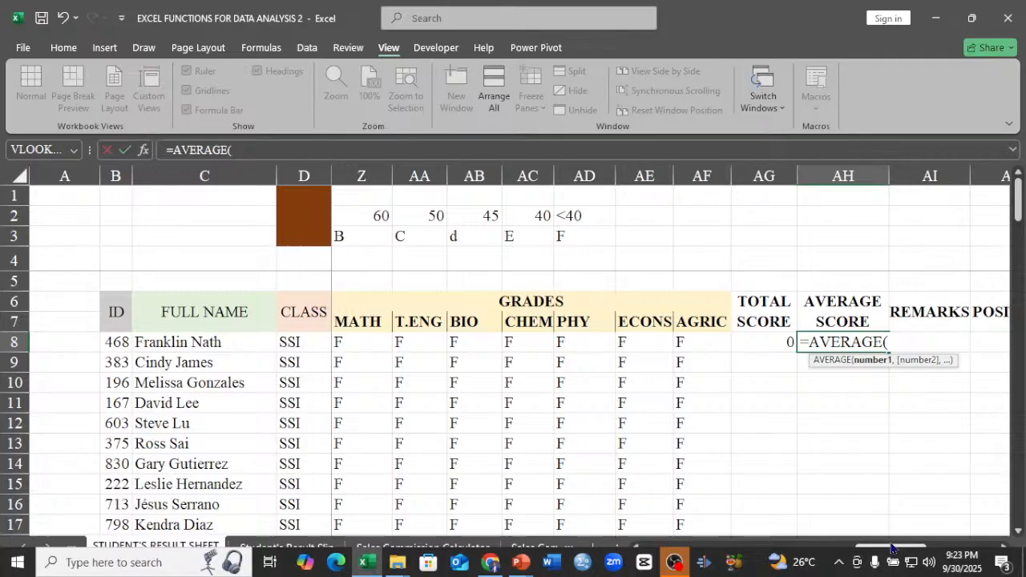
{"action": "left_click_drag", "start_coordinate": [893, 549], "coordinate": [808, 546]}
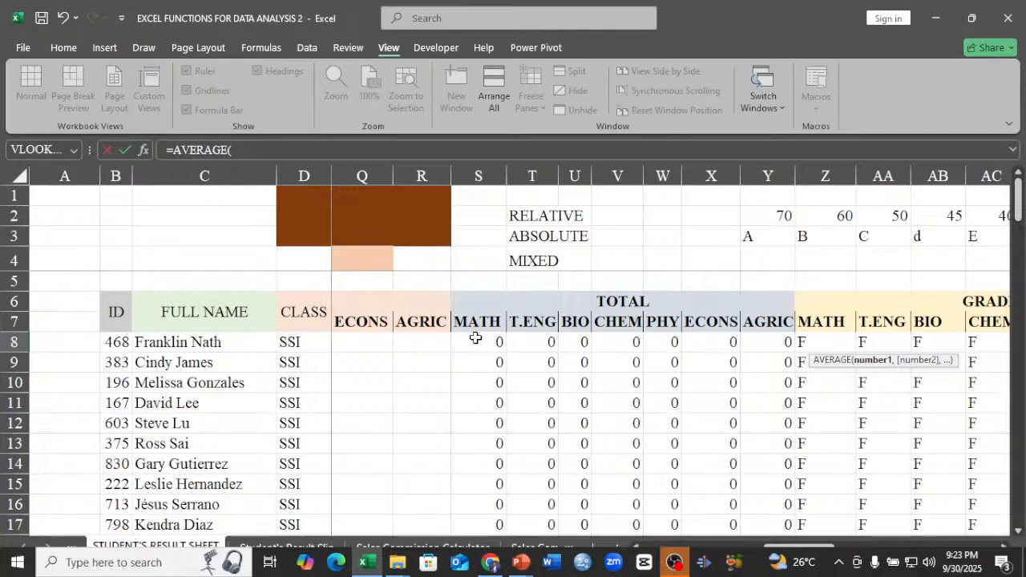
{"action": "left_click_drag", "start_coordinate": [476, 338], "coordinate": [751, 345]}
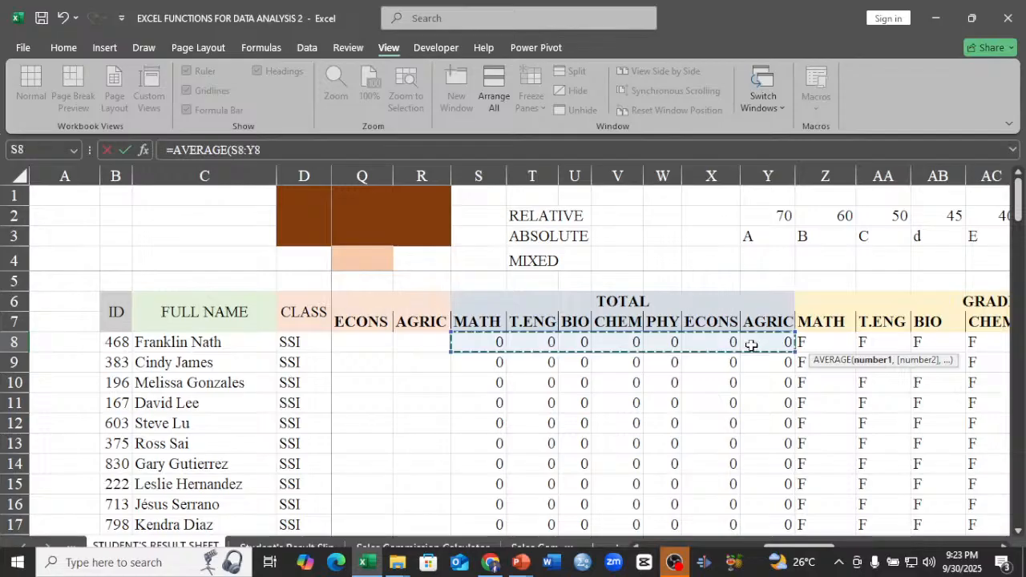
{"action": "key", "text": "Return"}
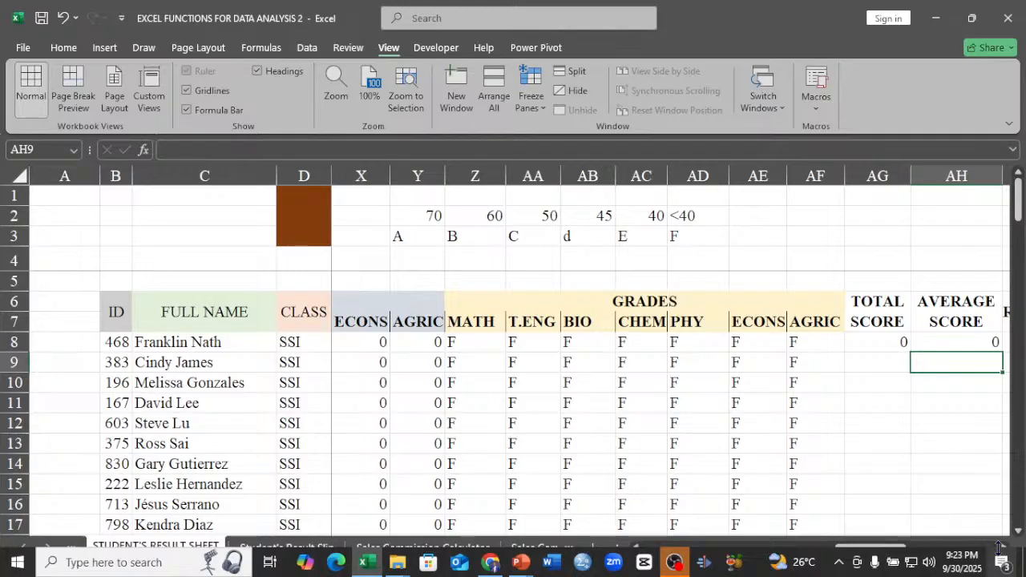
Start an IF formula in REMARKS cell AI8 with the logical test AH8>=$AB$2, using an absolute reference to the 45 threshold.
{"action": "key", "text": "Right"}
{"action": "key", "text": "Right"}
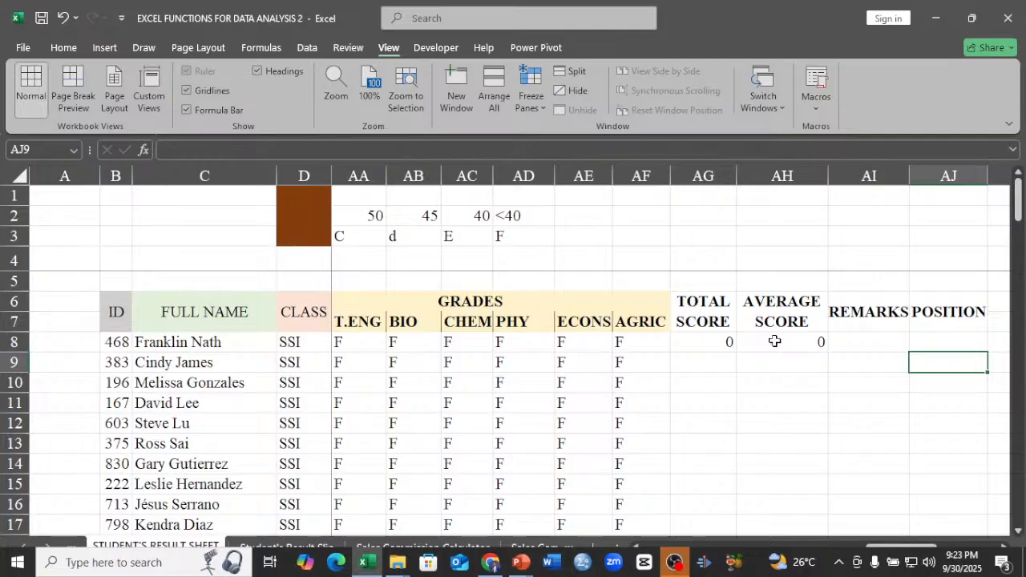
{"action": "left_click", "coordinate": [852, 344]}
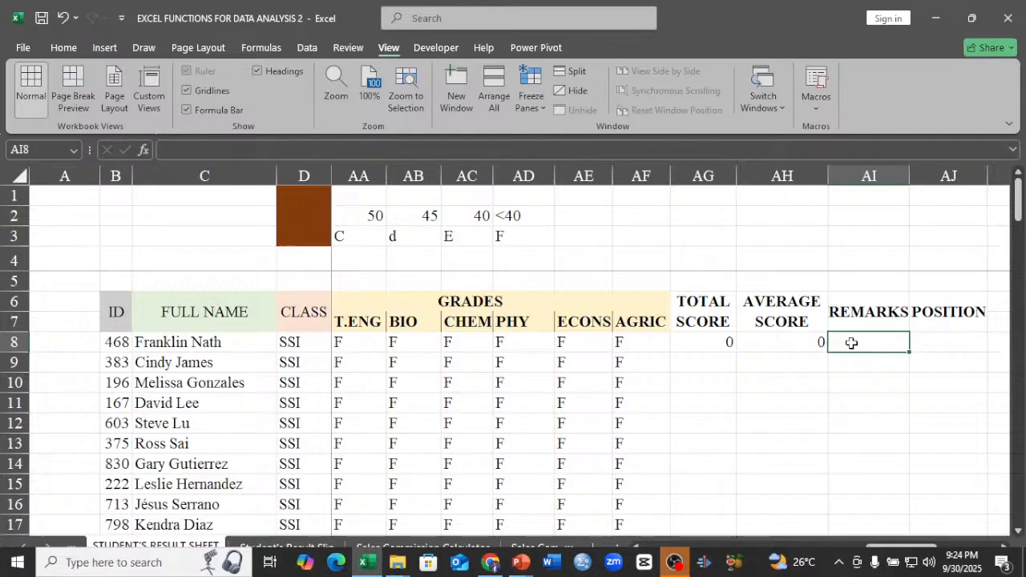
{"action": "type", "text": "="}
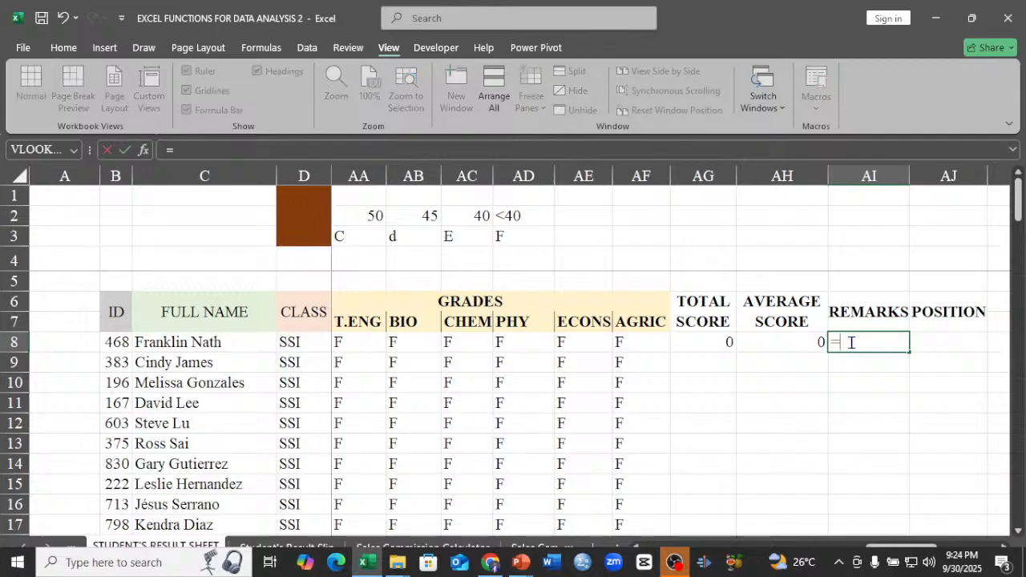
{"action": "type", "text": "I"}
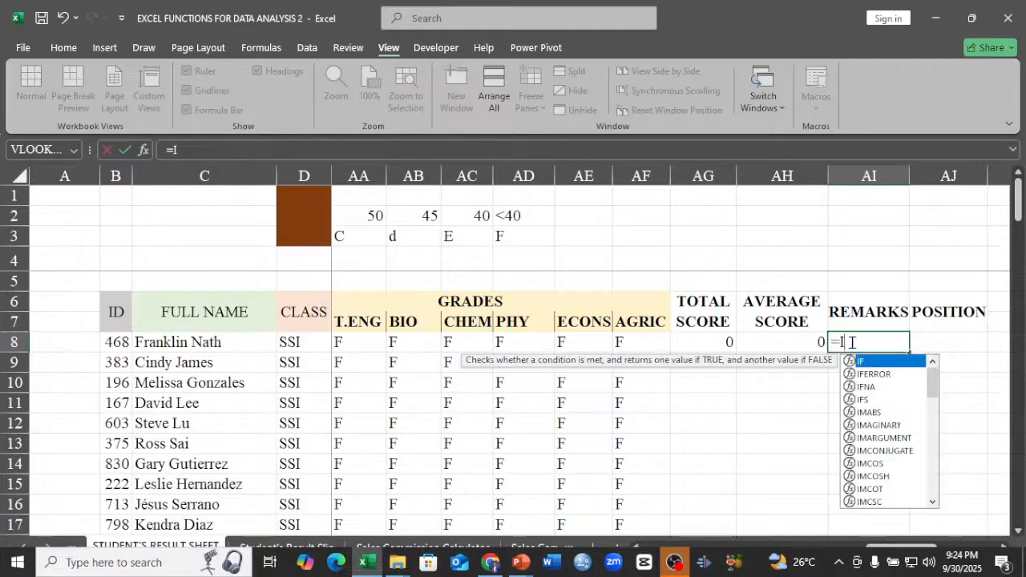
{"action": "type", "text": "F("}
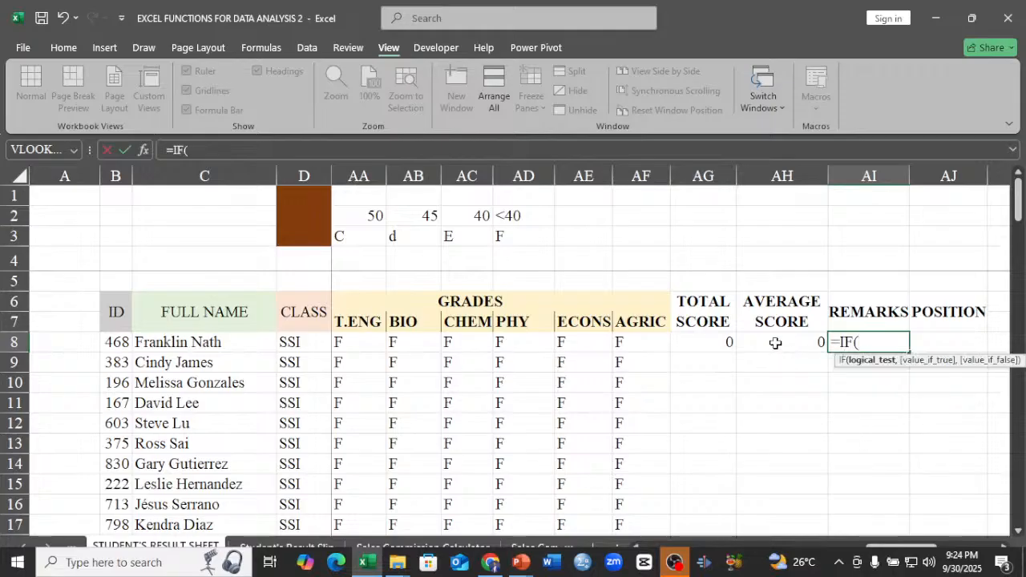
{"action": "left_click", "coordinate": [775, 342]}
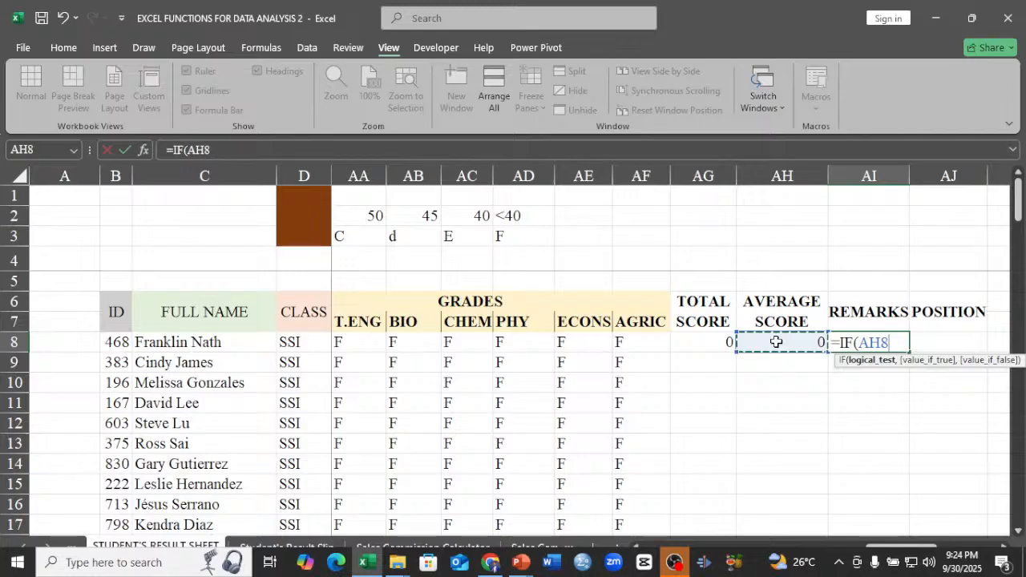
{"action": "type", "text": ">"}
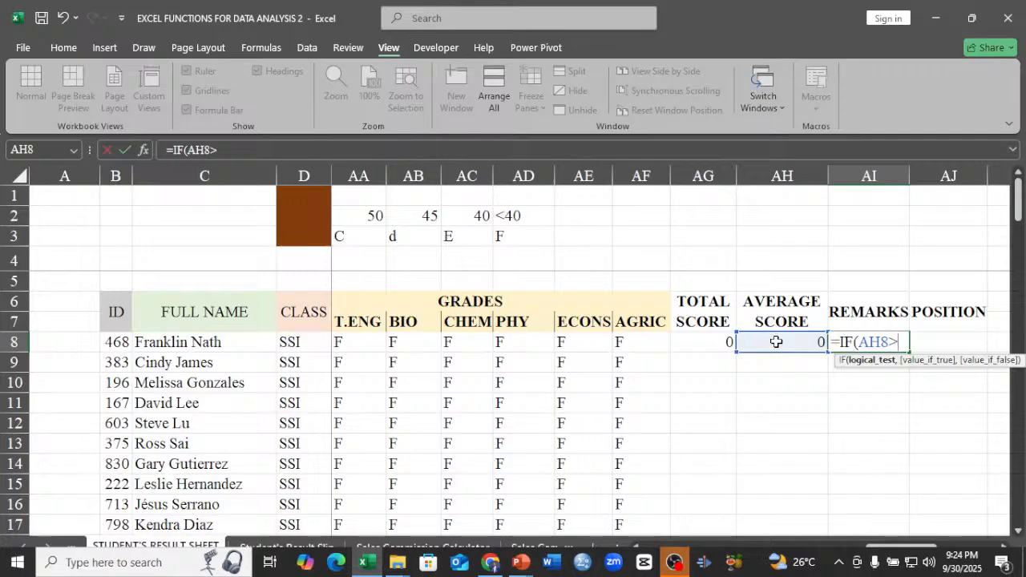
{"action": "left_click", "coordinate": [423, 217]}
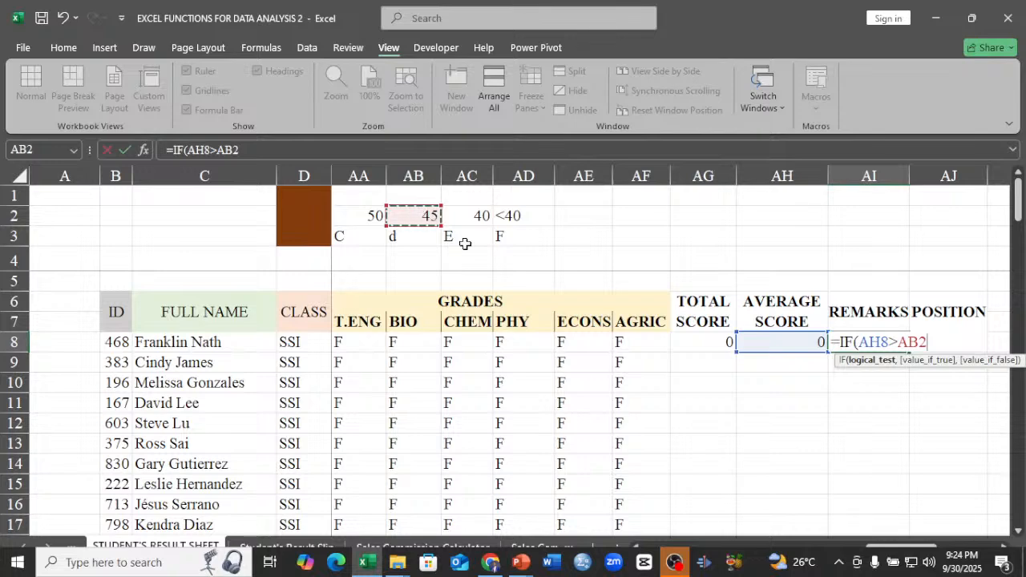
{"action": "key", "text": "F4"}
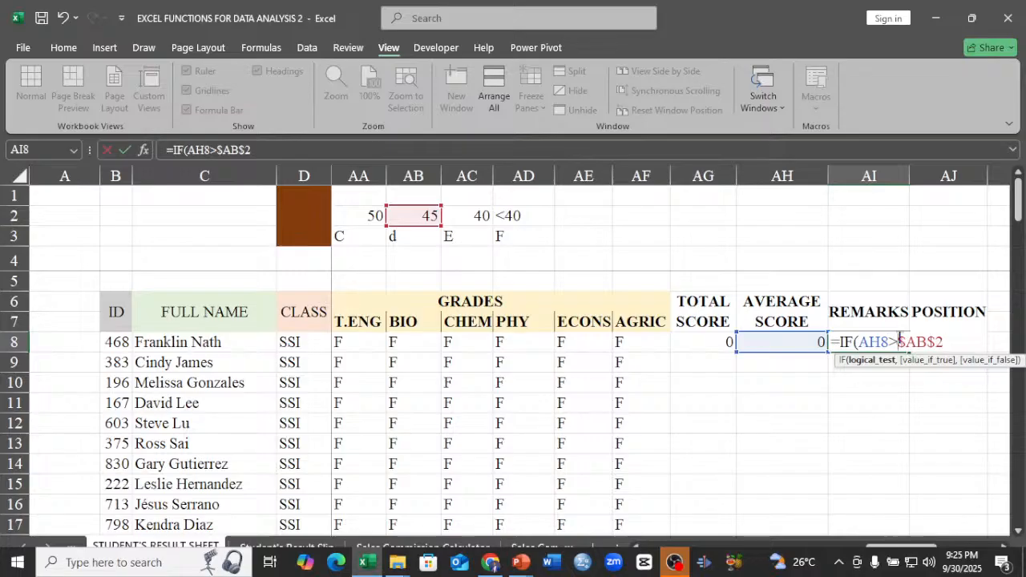
{"action": "type", "text": "="}
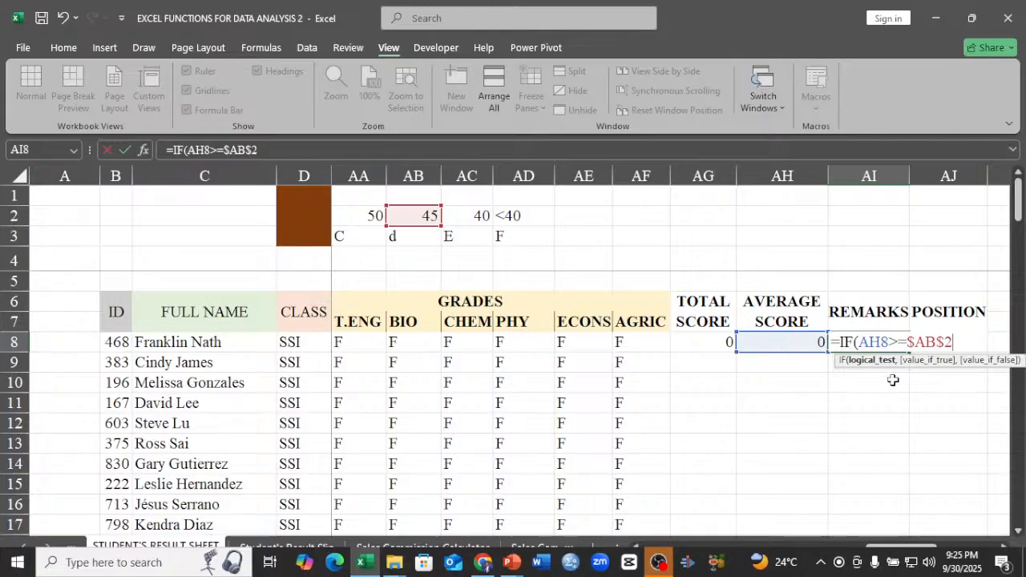
Complete the IF formula in REMARKS cell AI8 so it returns "PASS" when the test is true and "FAIL" when it is false.
{"action": "type", "text": ","}
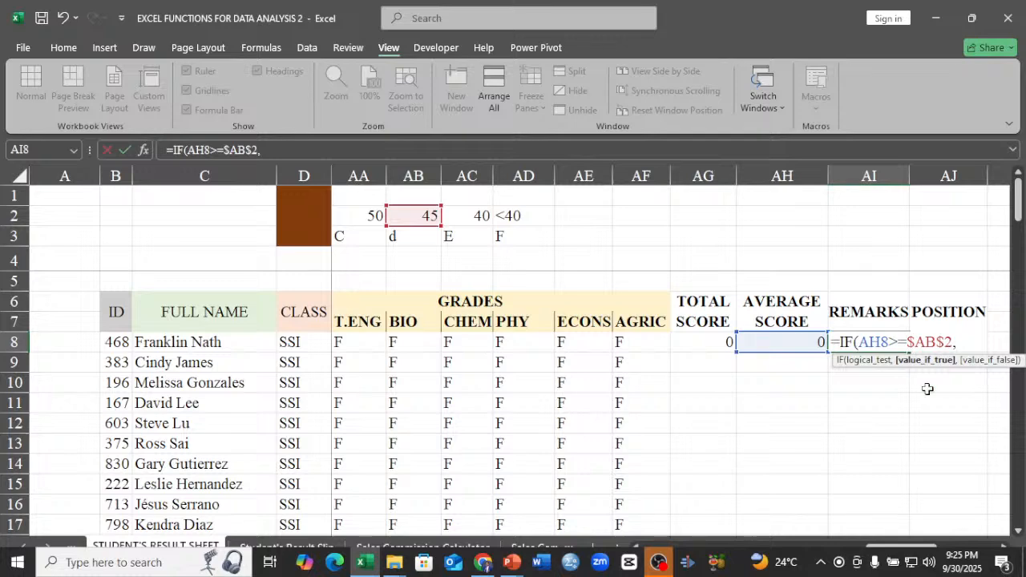
{"action": "type", "text": "\"PASS\""}
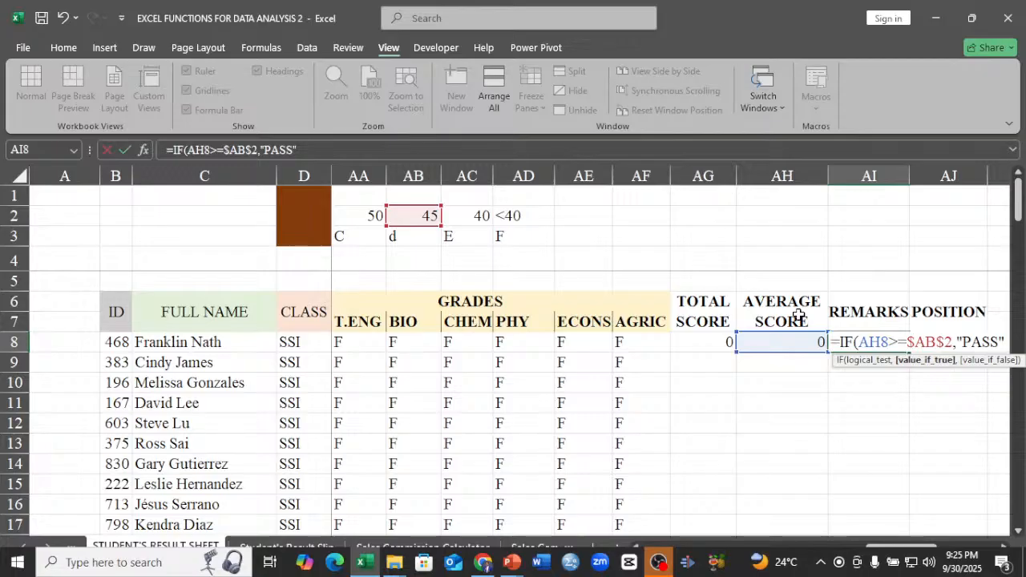
{"action": "type", "text": ","}
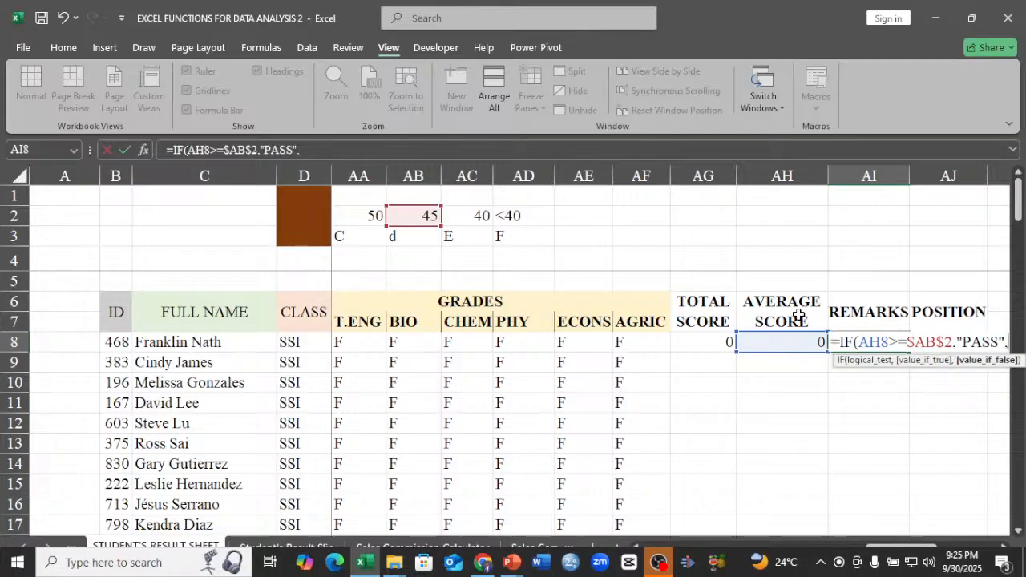
{"action": "type", "text": "\"FA"}
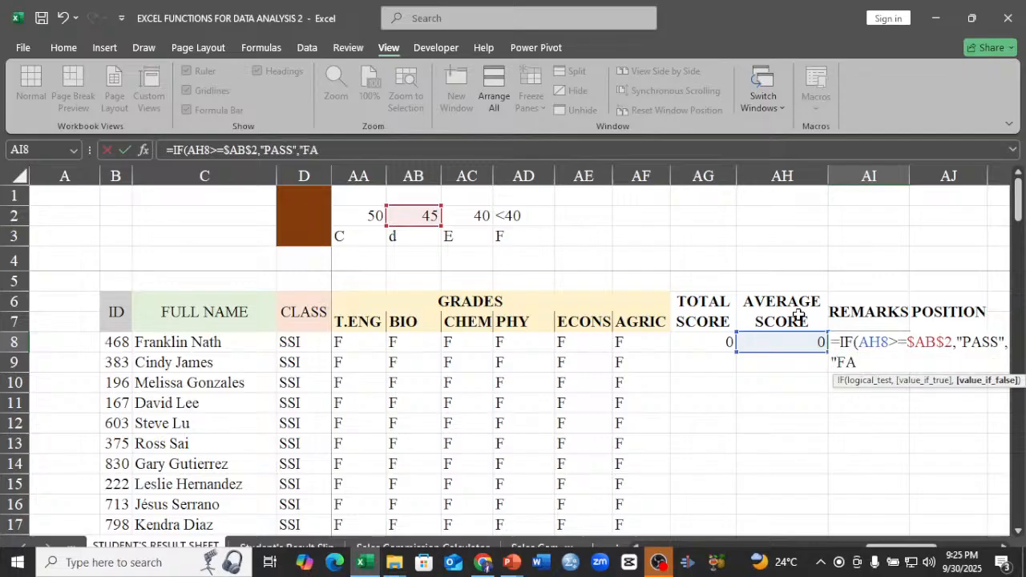
{"action": "type", "text": "IL\""}
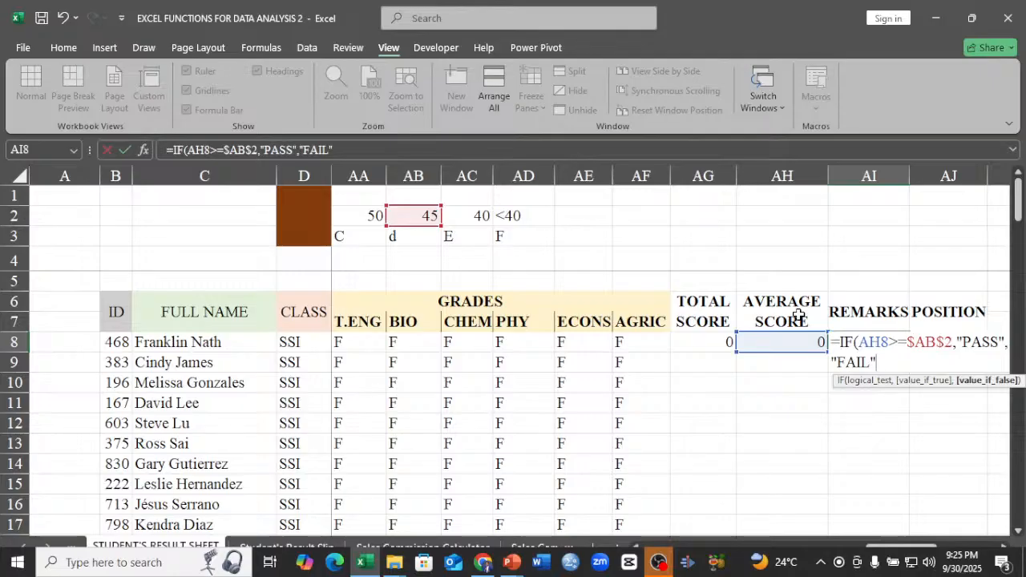
{"action": "key", "text": "Return"}
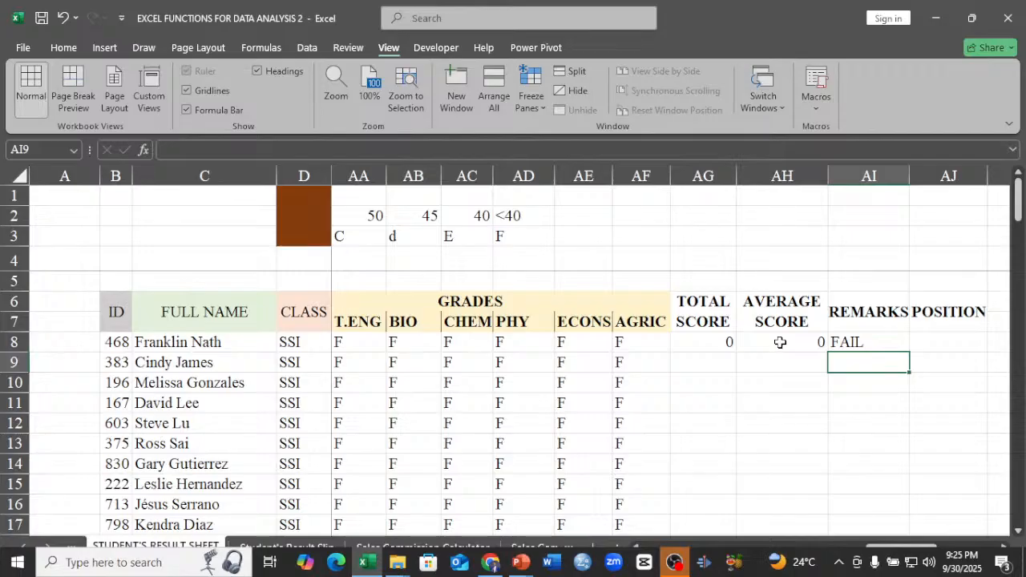
Fill the total score, average score and remarks formulas in AG8:AI8 down through all the student rows.
{"action": "left_click", "coordinate": [688, 340]}
{"action": "left_click_drag", "start_coordinate": [688, 340], "coordinate": [848, 339]}
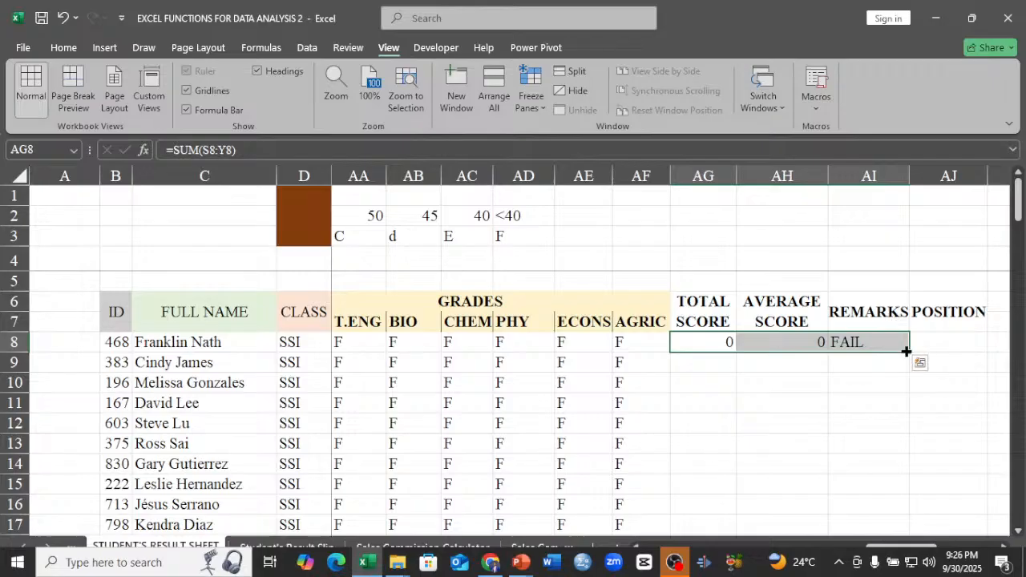
{"action": "left_click", "coordinate": [904, 351]}
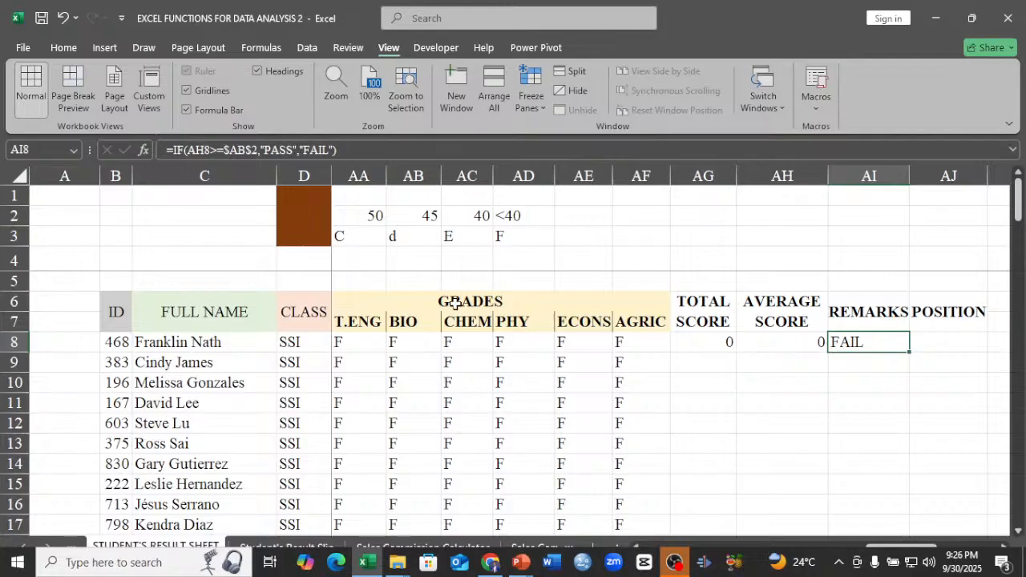
{"action": "left_click_drag", "start_coordinate": [704, 342], "coordinate": [878, 345]}
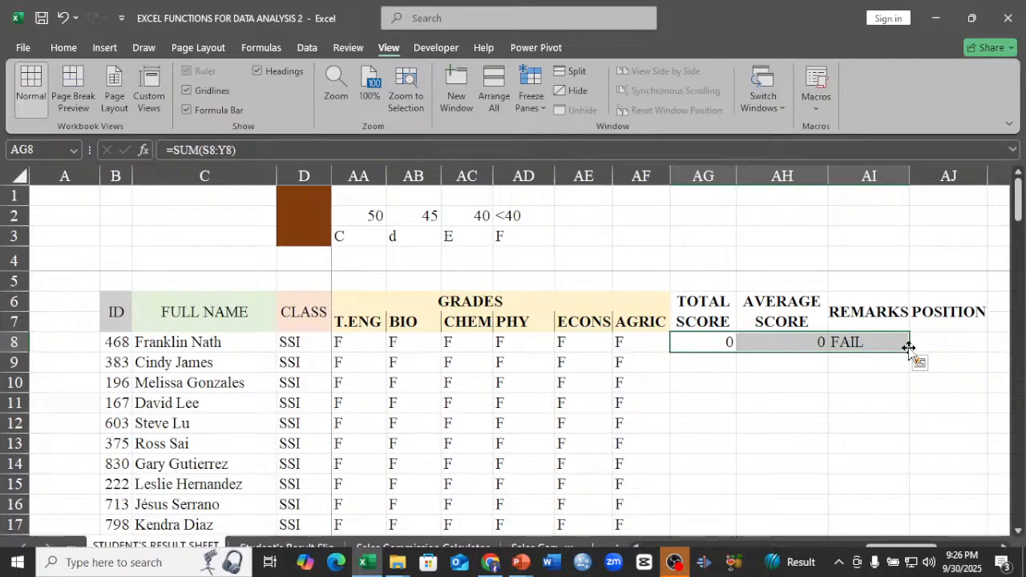
{"action": "double_click", "coordinate": [909, 351]}
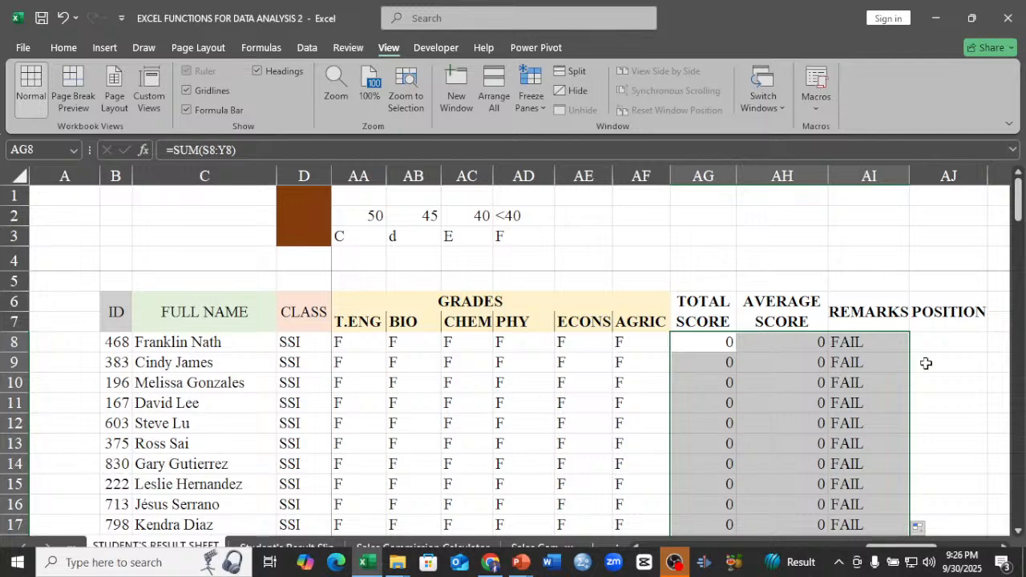
Select the first student's POSITION cell, AJ8.
{"action": "left_click", "coordinate": [938, 342]}
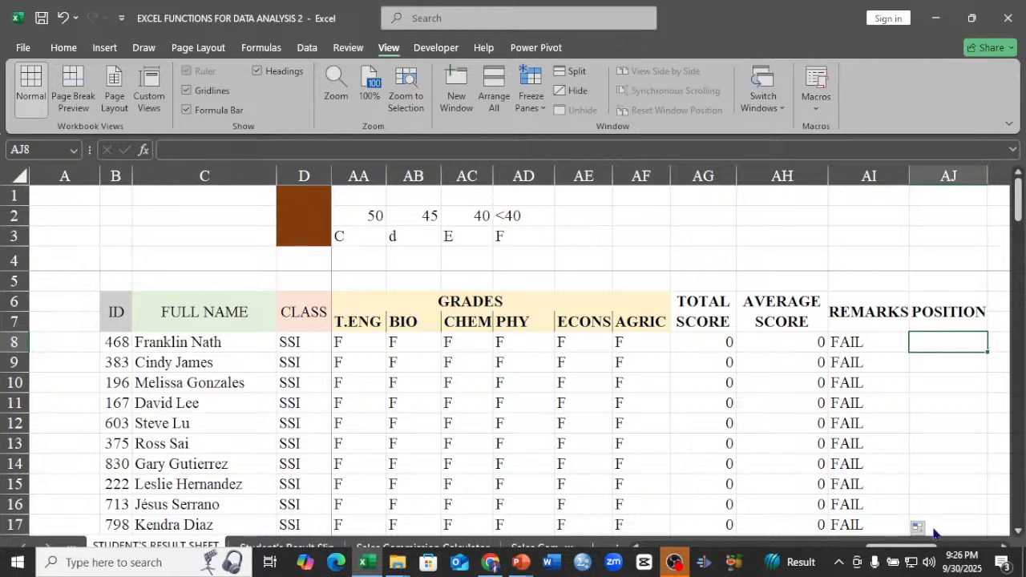
{"action": "left_click", "coordinate": [1004, 546]}
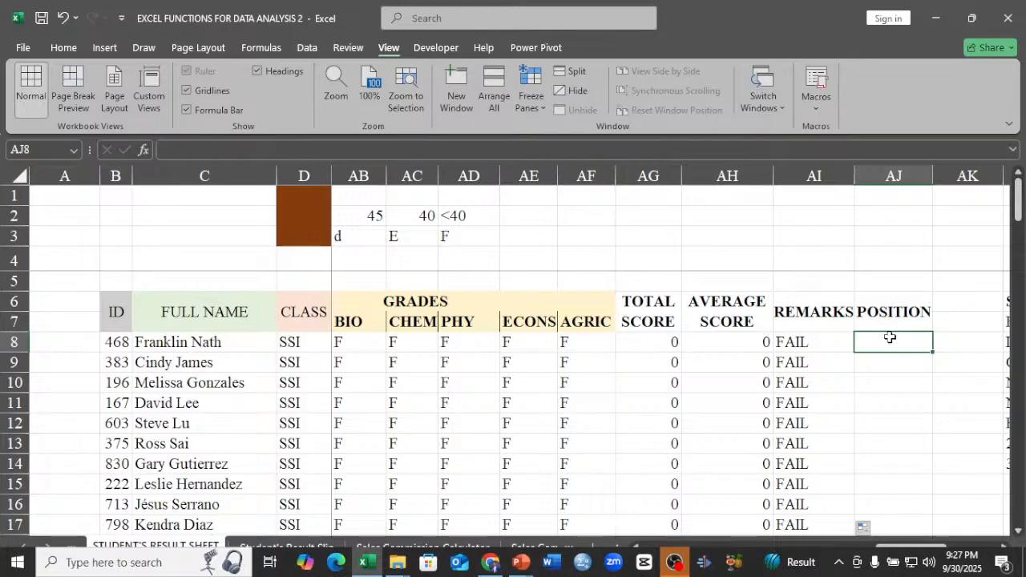
Start a RANK.EQ formula in POSITION cell AJ8 that ranks average score AH8 against the absolute range $AH$8:$AH$108.
{"action": "type", "text": "="}
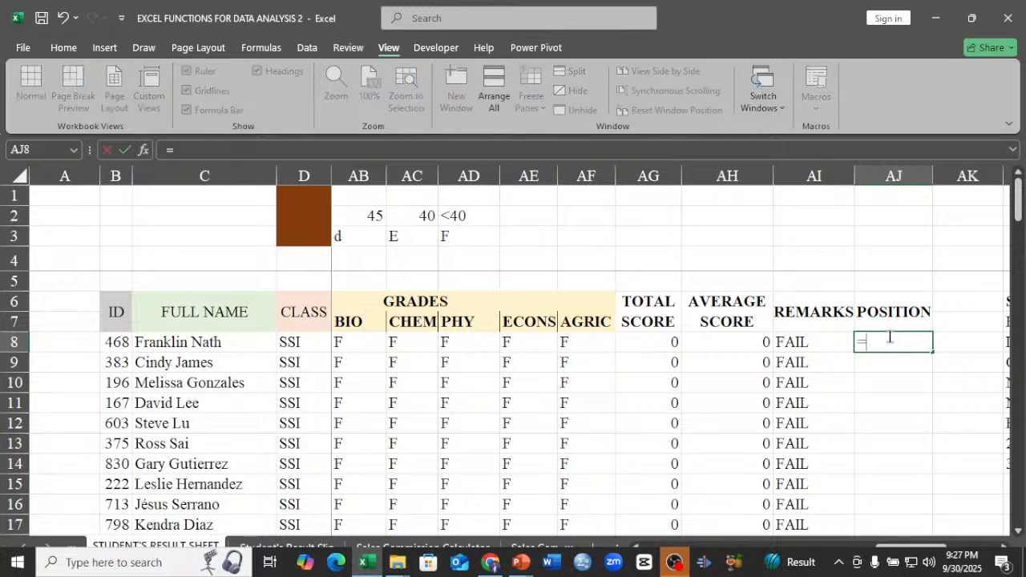
{"action": "type", "text": "RA"}
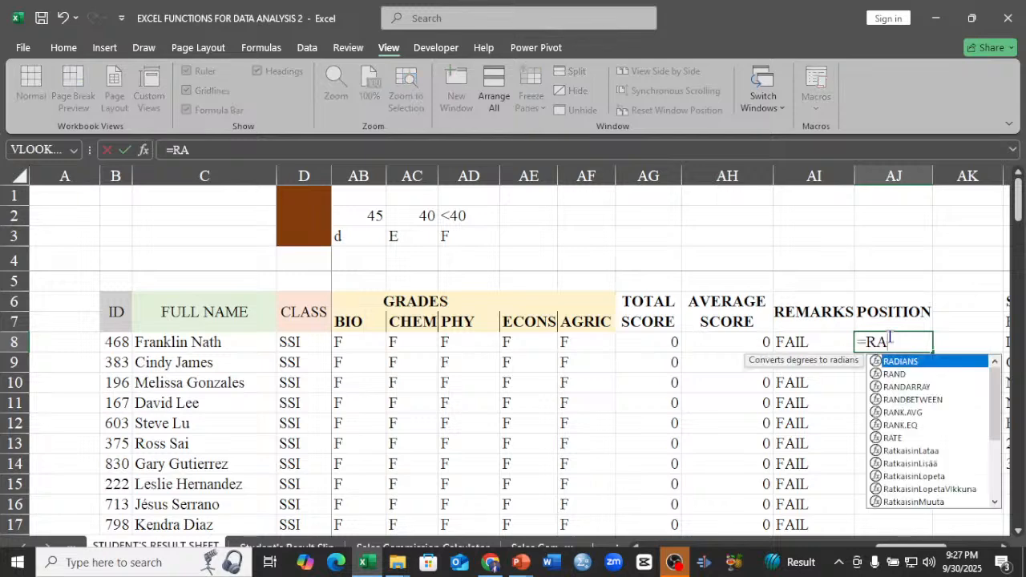
{"action": "left_click", "coordinate": [916, 427]}
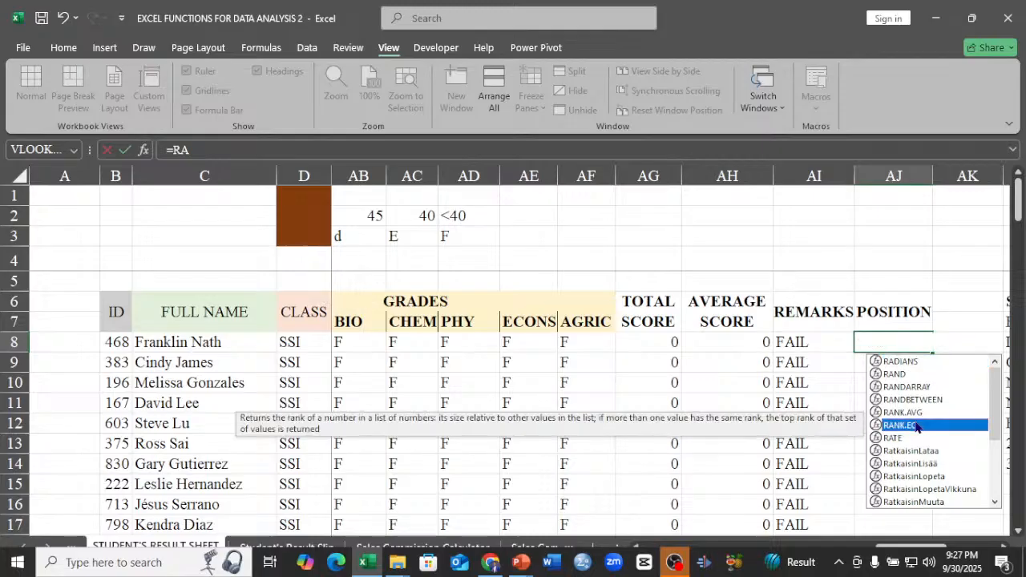
{"action": "double_click", "coordinate": [916, 427]}
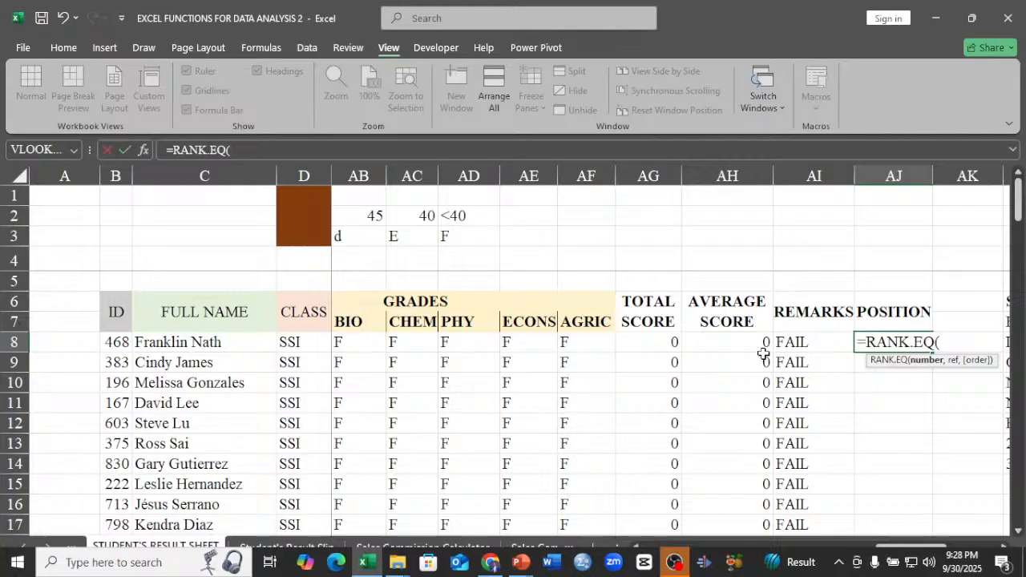
{"action": "left_click", "coordinate": [733, 345]}
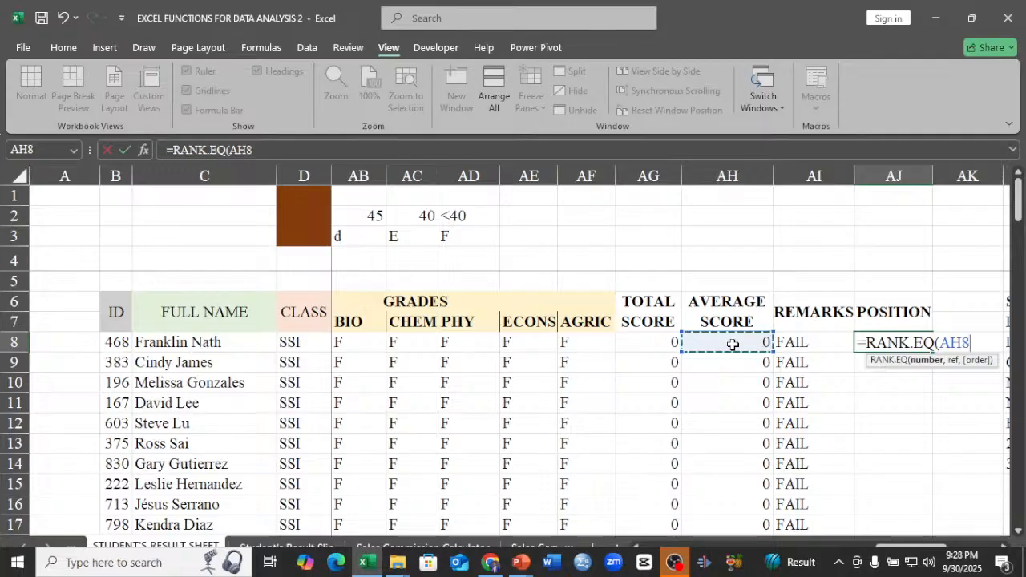
{"action": "type", "text": ","}
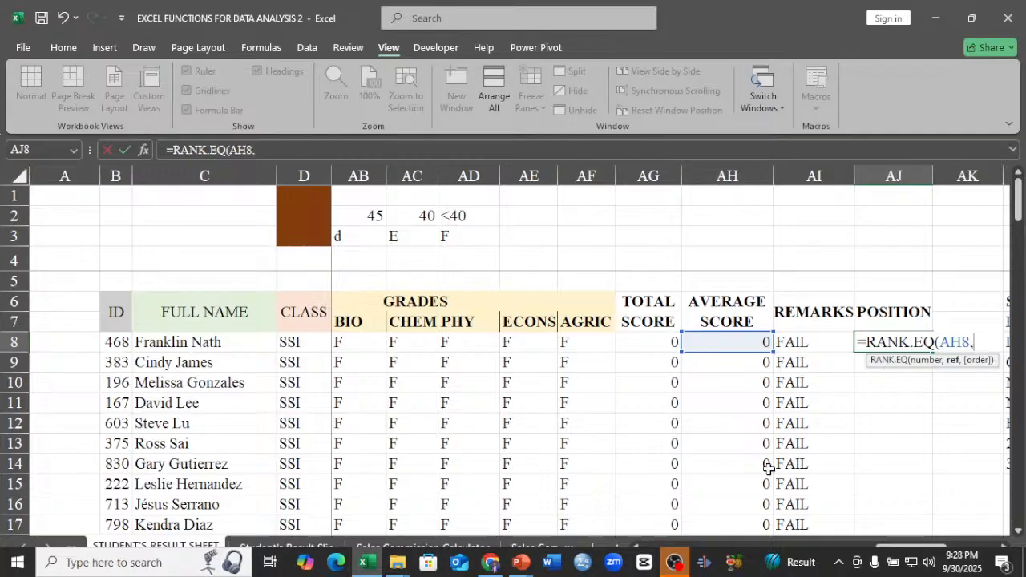
{"action": "left_click", "coordinate": [733, 342]}
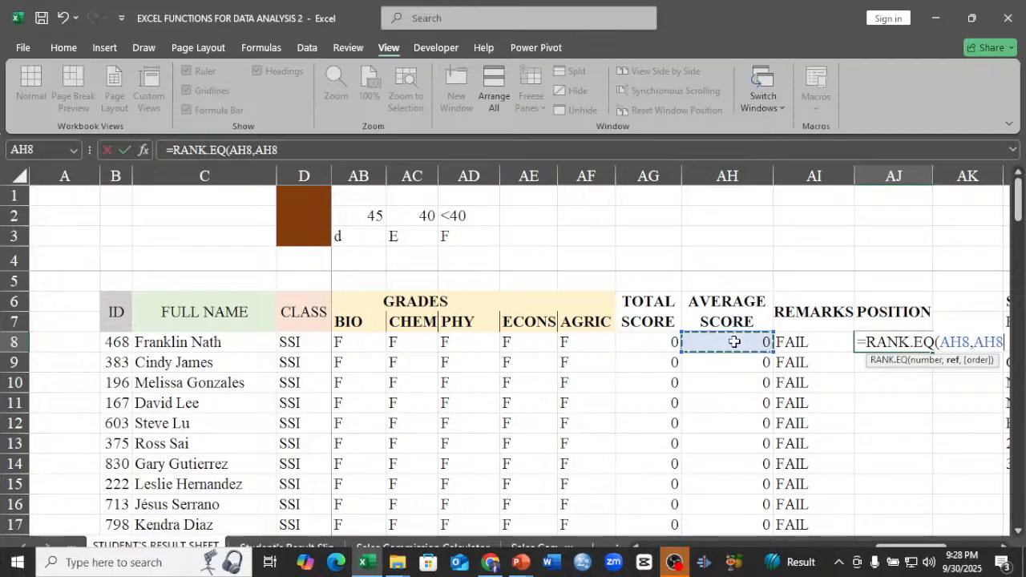
{"action": "key", "text": "ctrl+shift+Down"}
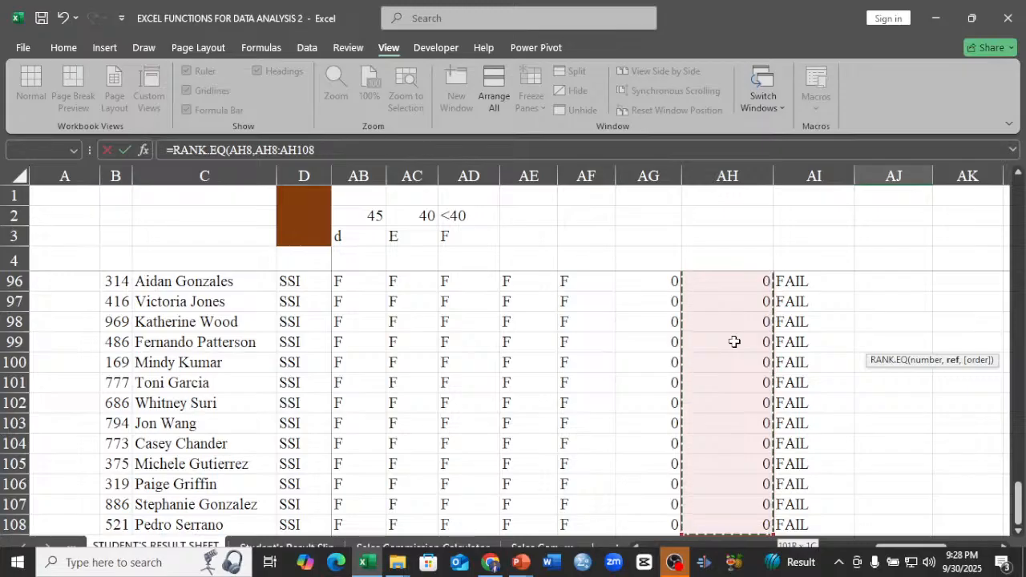
{"action": "key", "text": "ctrl+BackSpace"}
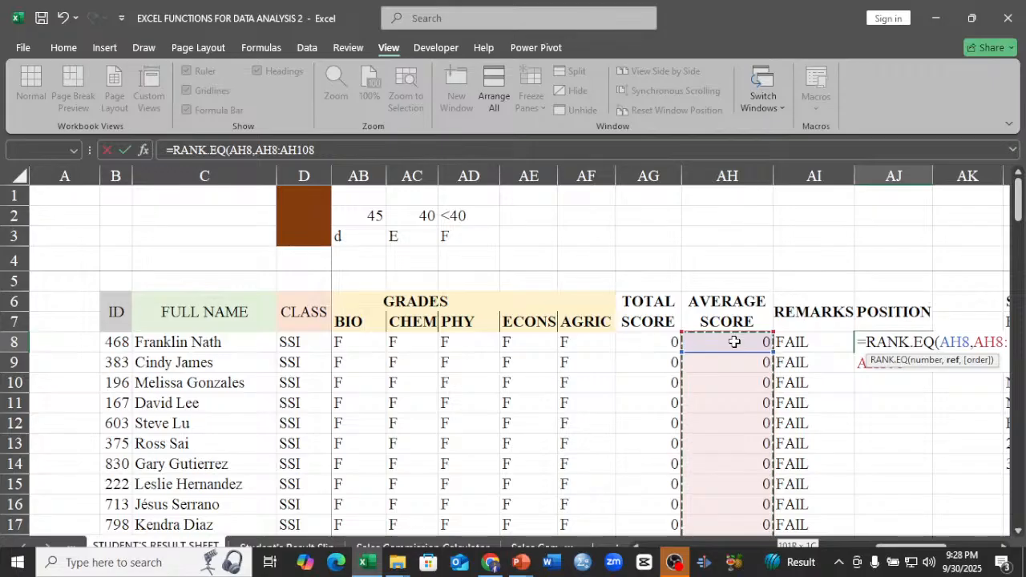
{"action": "key", "text": "F4"}
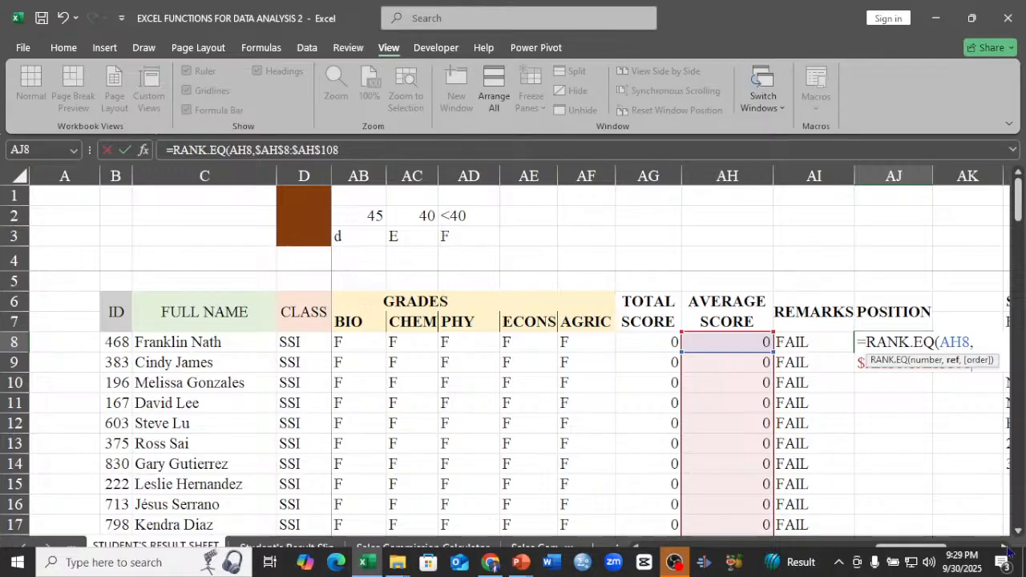
Complete the RANK.EQ formula in AJ8 with descending order 0 and fill it down through all the student rows.
{"action": "left_click", "coordinate": [1004, 547]}
{"action": "left_click", "coordinate": [1004, 547]}
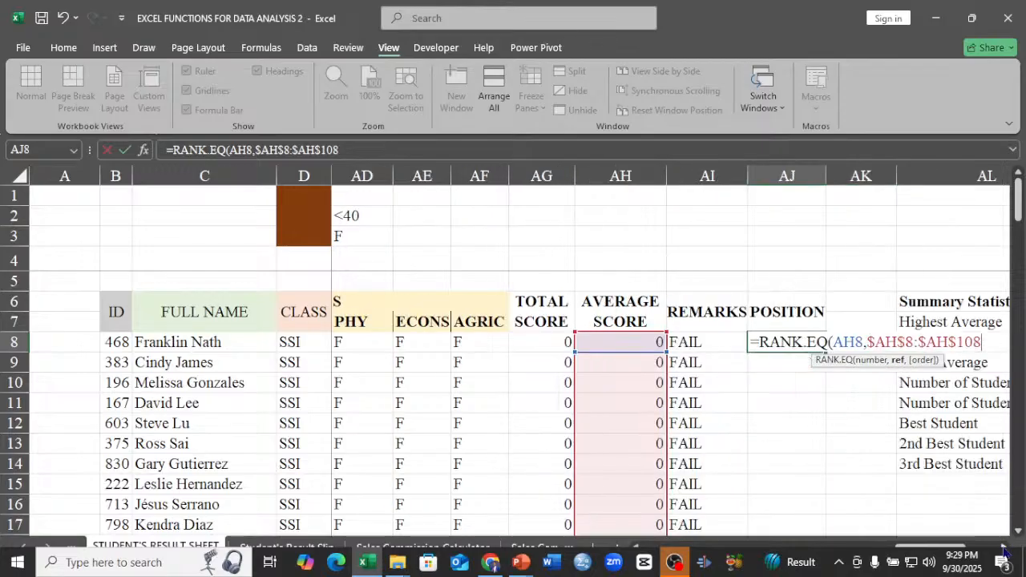
{"action": "left_click", "coordinate": [1004, 547]}
{"action": "left_click", "coordinate": [1004, 548]}
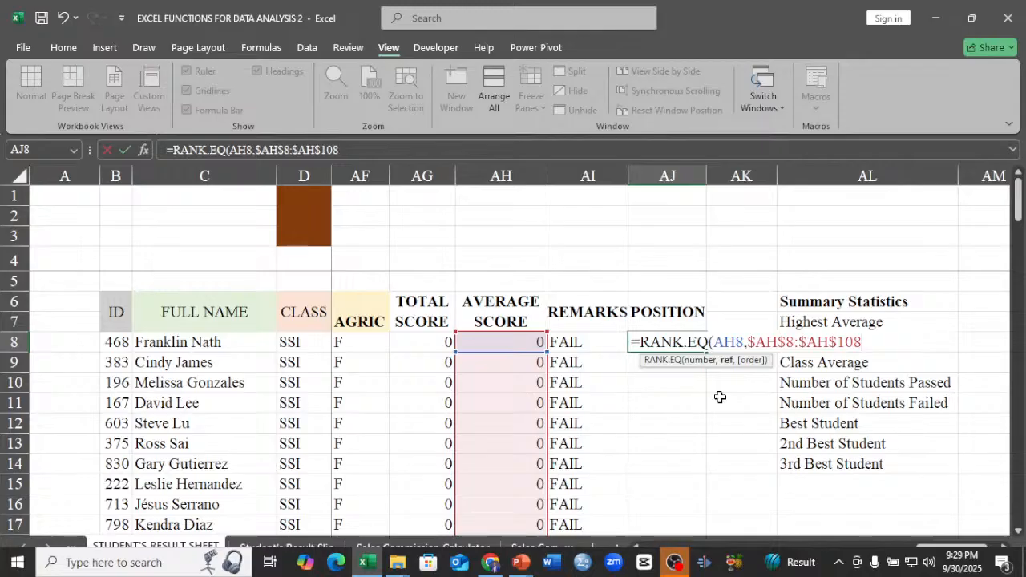
{"action": "type", "text": ","}
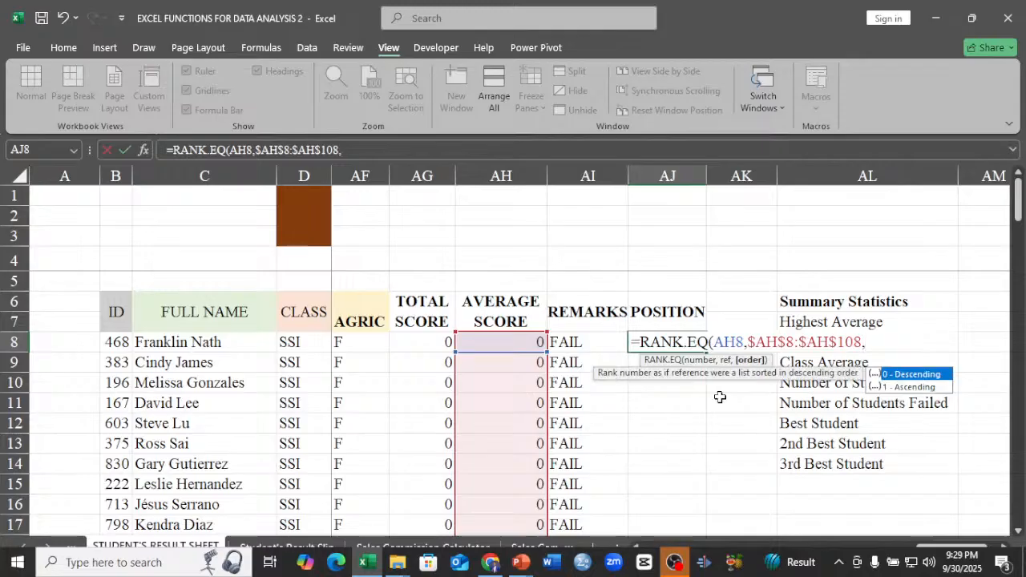
{"action": "type", "text": "0"}
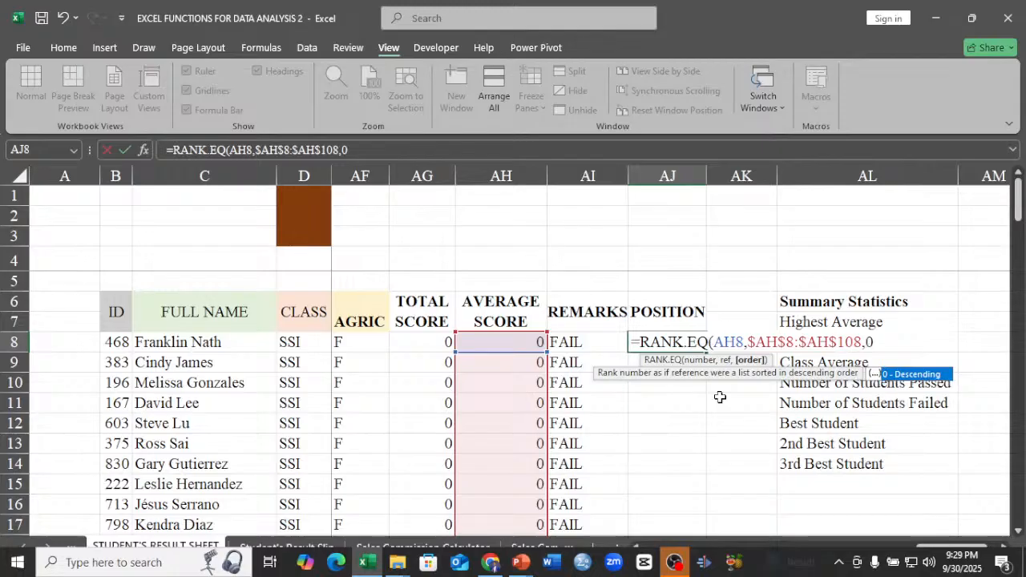
{"action": "type", "text": ")"}
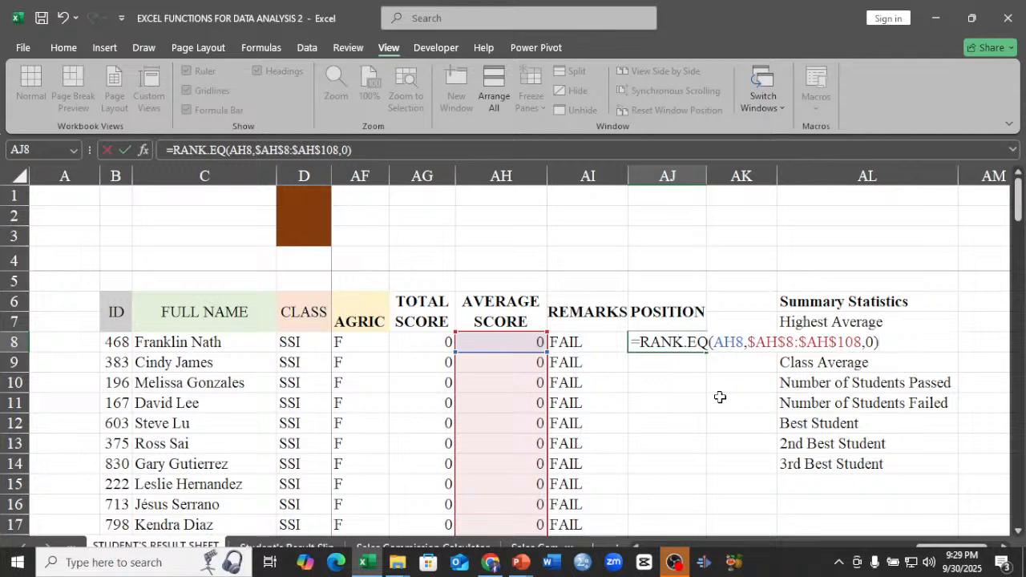
{"action": "key", "text": "Return"}
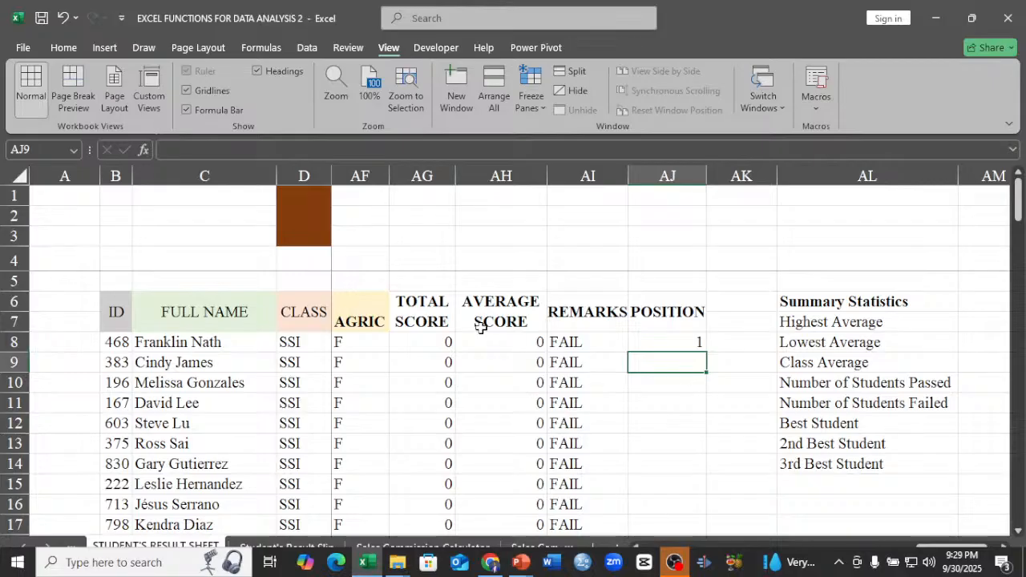
{"action": "left_click", "coordinate": [679, 342]}
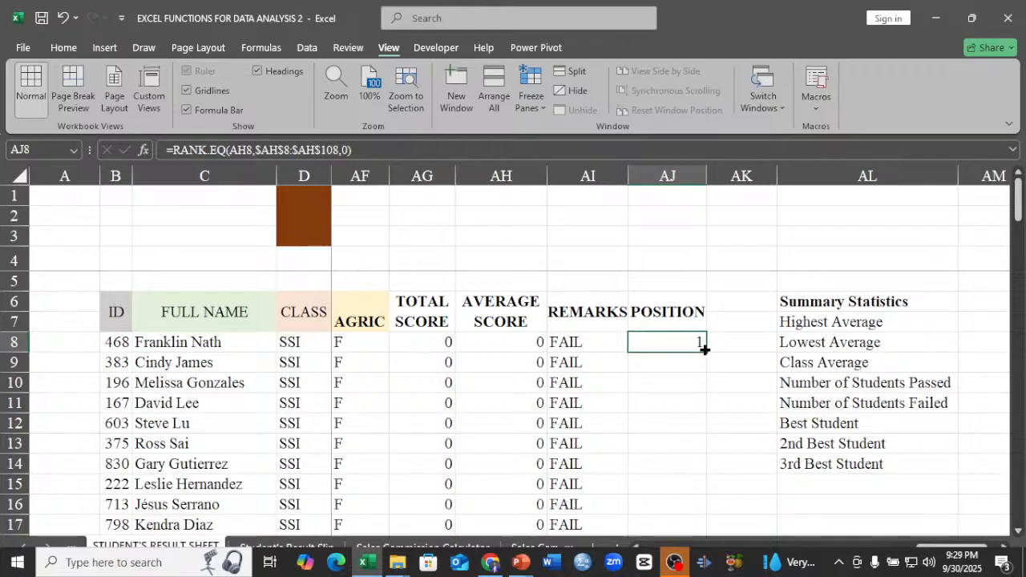
{"action": "double_click", "coordinate": [705, 350]}
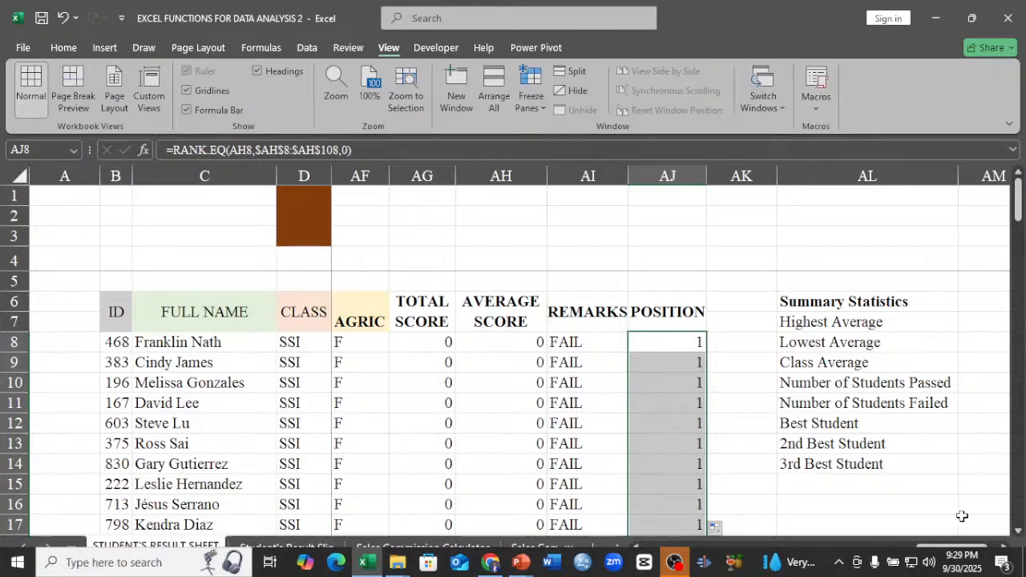
Generate random test scores from cell E8 with =RANDARRAY(100,7,3,30), covering 100 rows and 7 subjects.
{"action": "left_click_drag", "start_coordinate": [954, 548], "coordinate": [670, 548]}
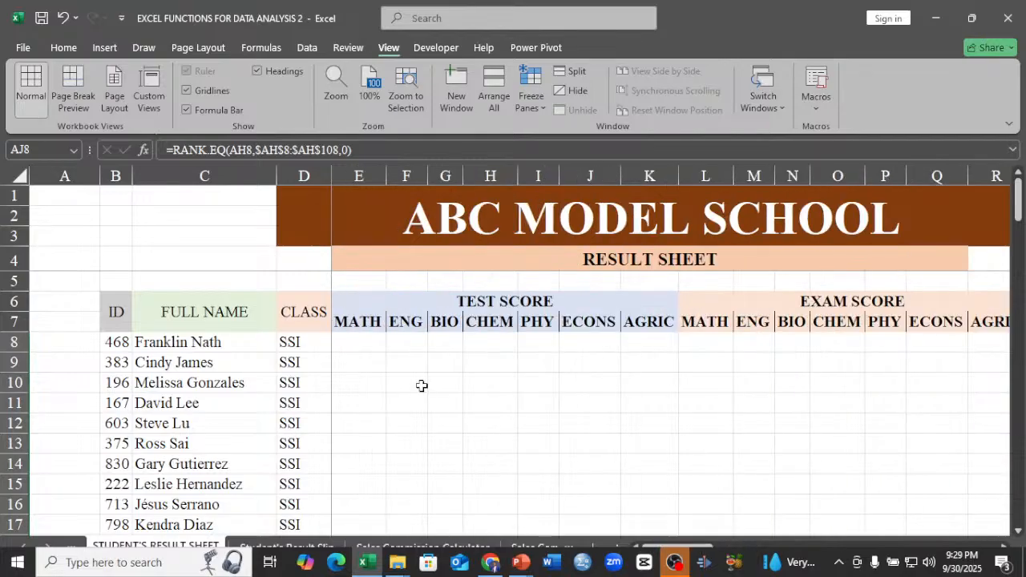
{"action": "left_click", "coordinate": [346, 338]}
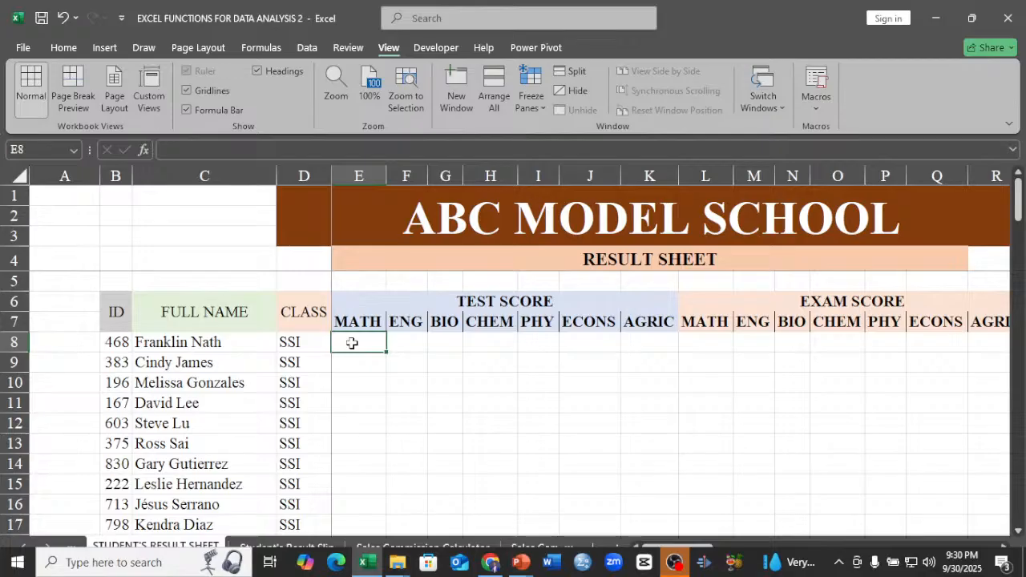
{"action": "type", "text": "=RA"}
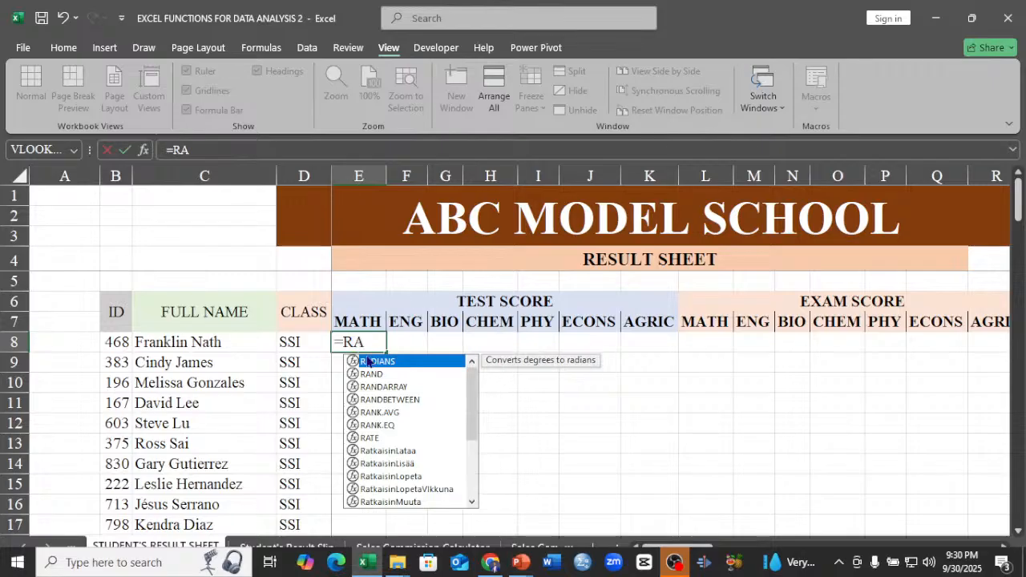
{"action": "double_click", "coordinate": [388, 386]}
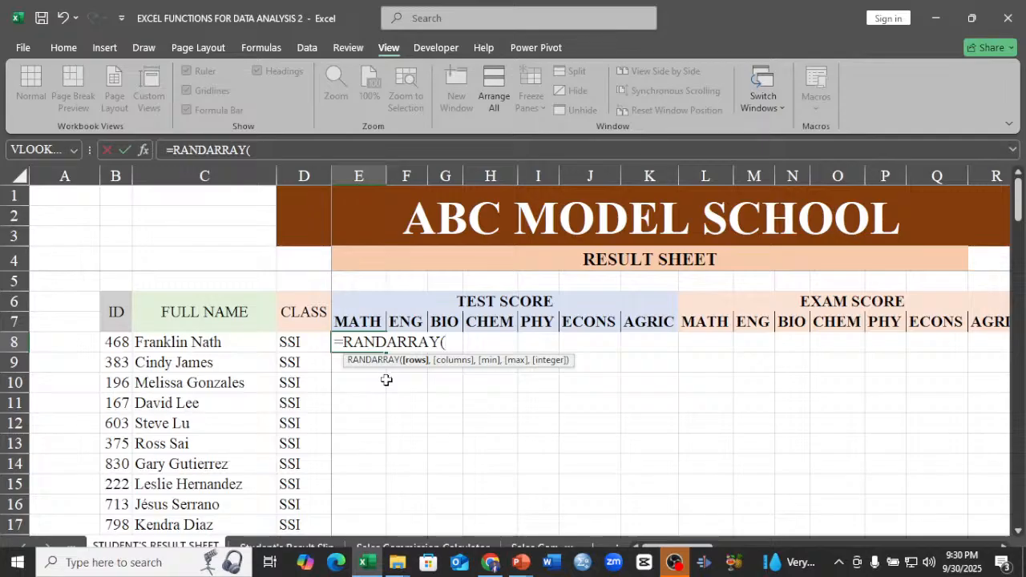
{"action": "type", "text": "100,"}
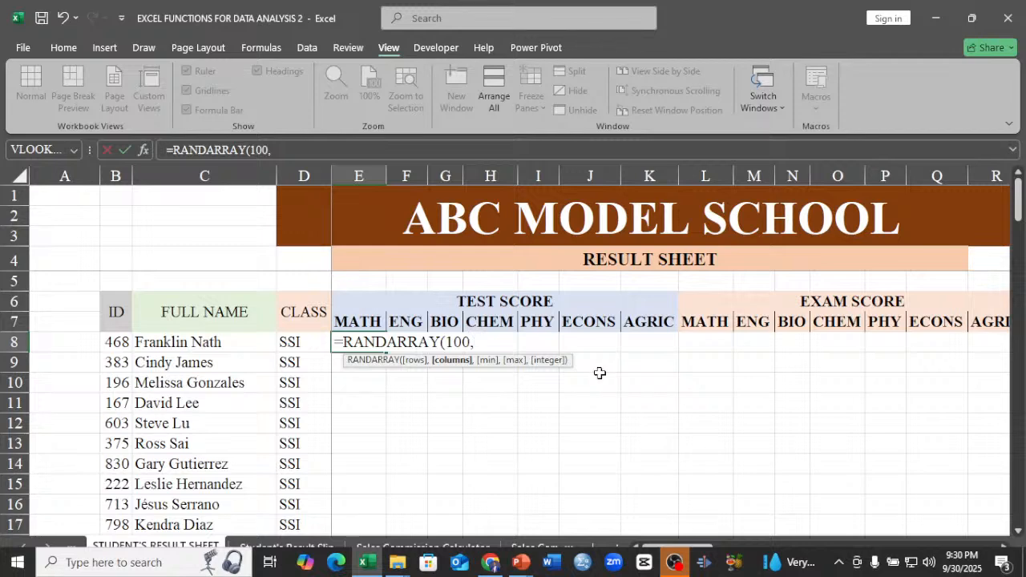
{"action": "type", "text": "7,"}
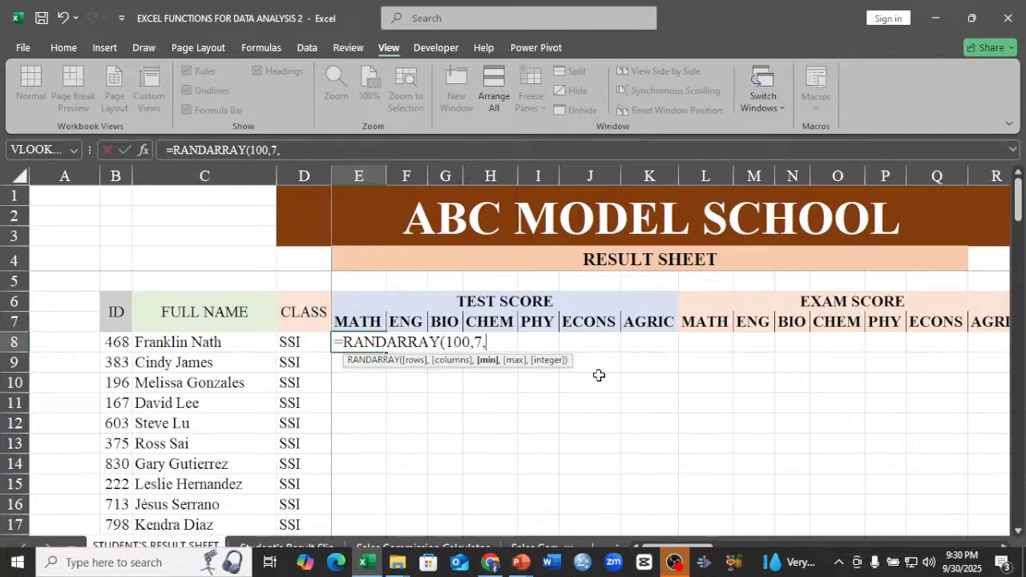
{"action": "type", "text": "3"}
{"action": "type", "text": ",30"}
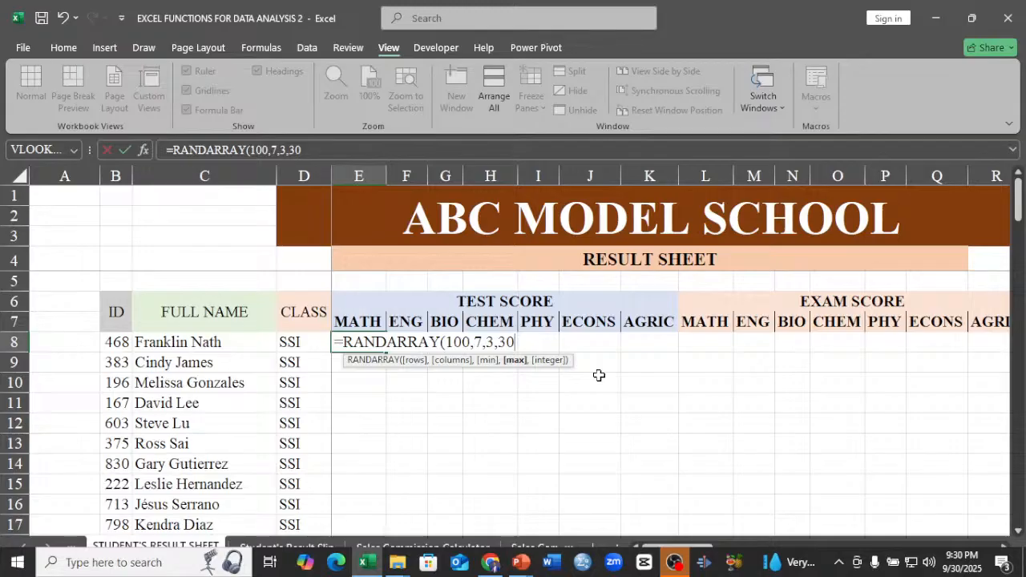
{"action": "type", "text": ")"}
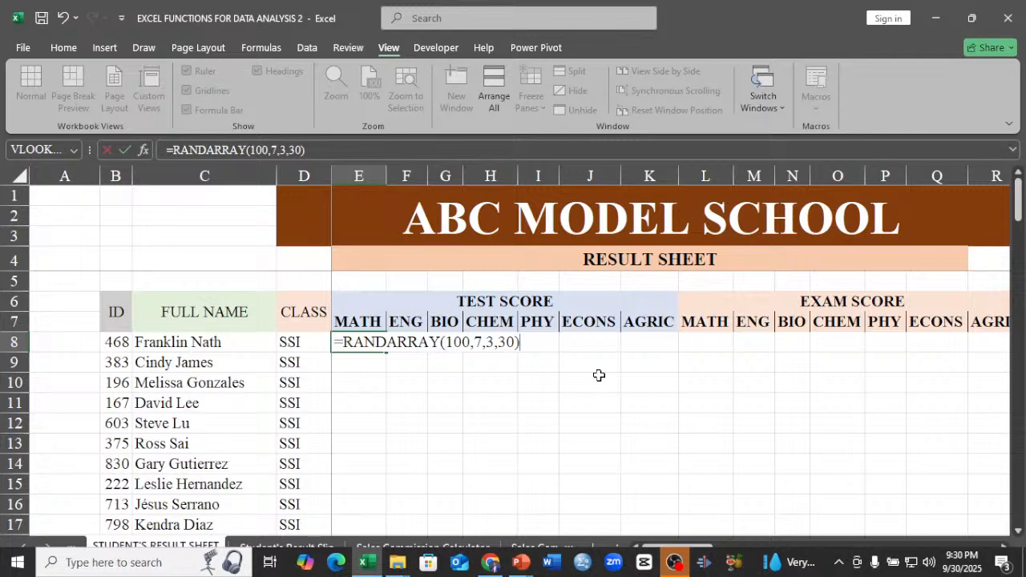
{"action": "key", "text": "Return"}
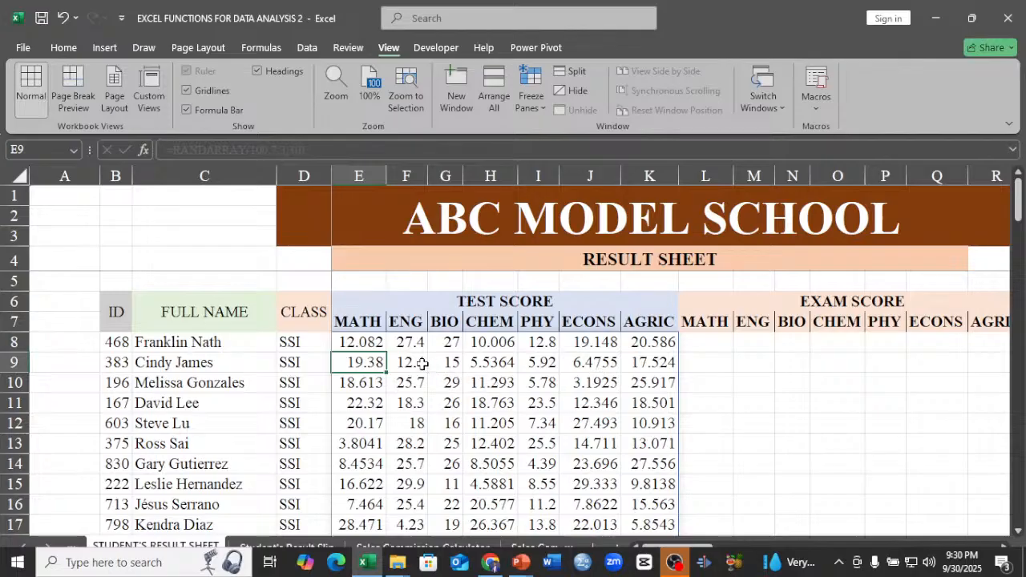
Copy the whole block of random test scores starting at E8 and paste it in place as values only.
{"action": "left_click", "coordinate": [358, 342]}
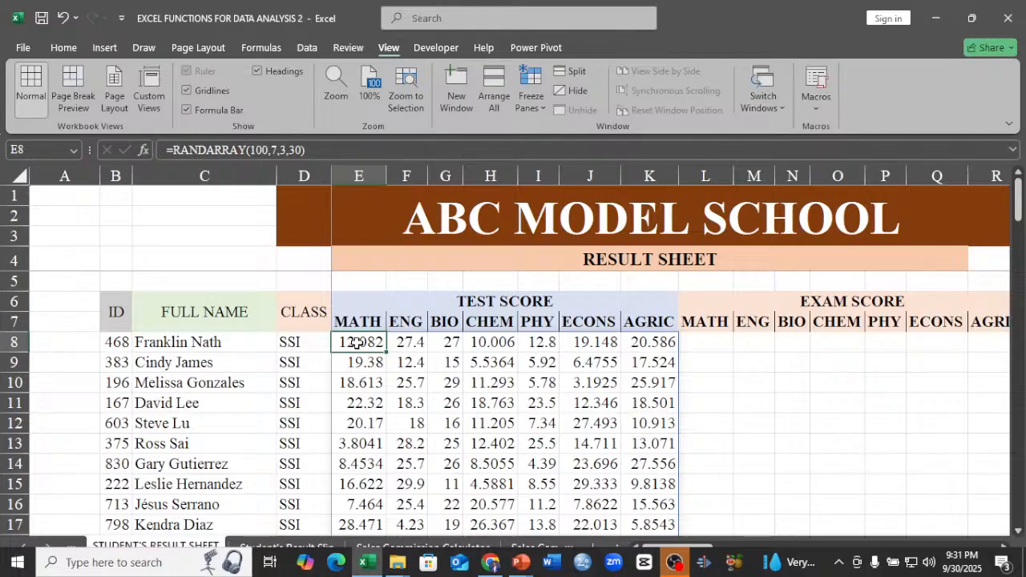
{"action": "key", "text": "ctrl+shift+Down"}
{"action": "key", "text": "ctrl+shift+Right"}
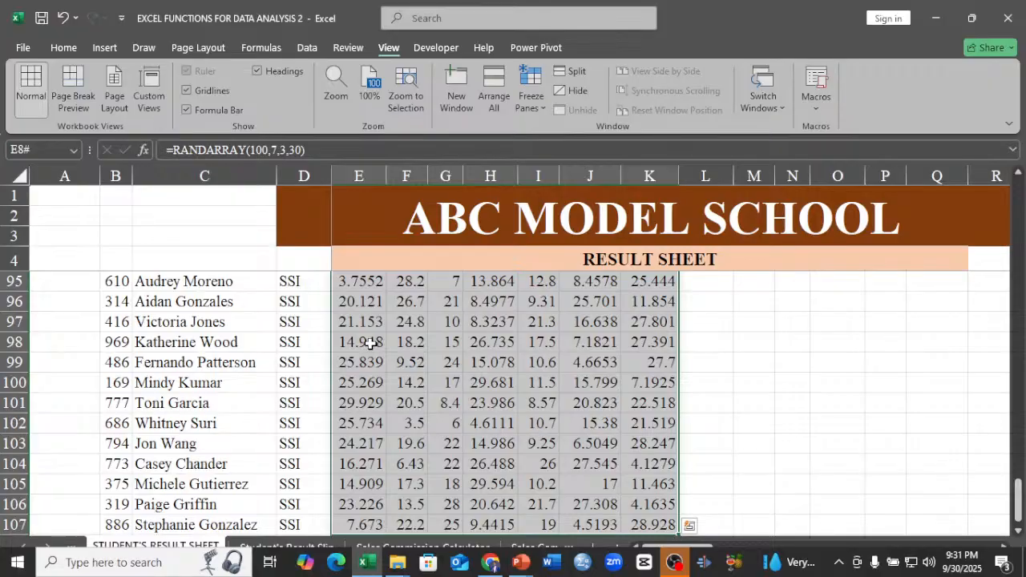
{"action": "left_click", "coordinate": [64, 48]}
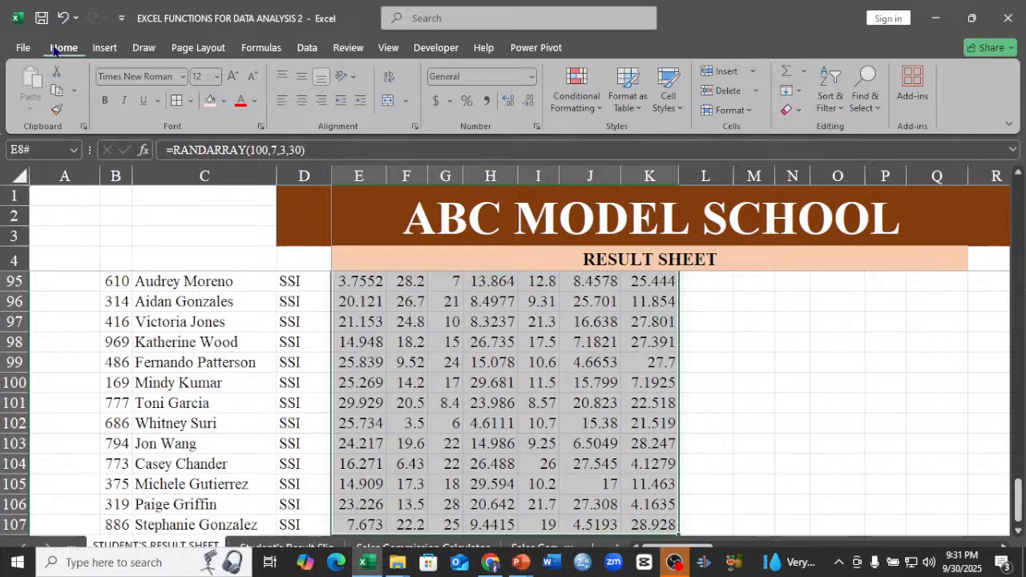
{"action": "right_click", "coordinate": [523, 289]}
{"action": "left_click", "coordinate": [550, 204]}
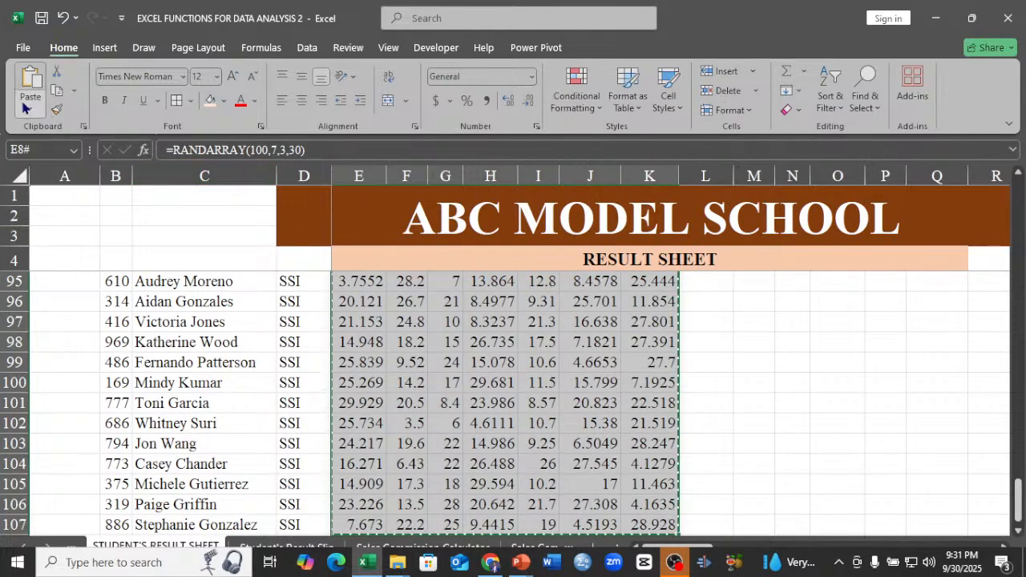
{"action": "left_click", "coordinate": [25, 108]}
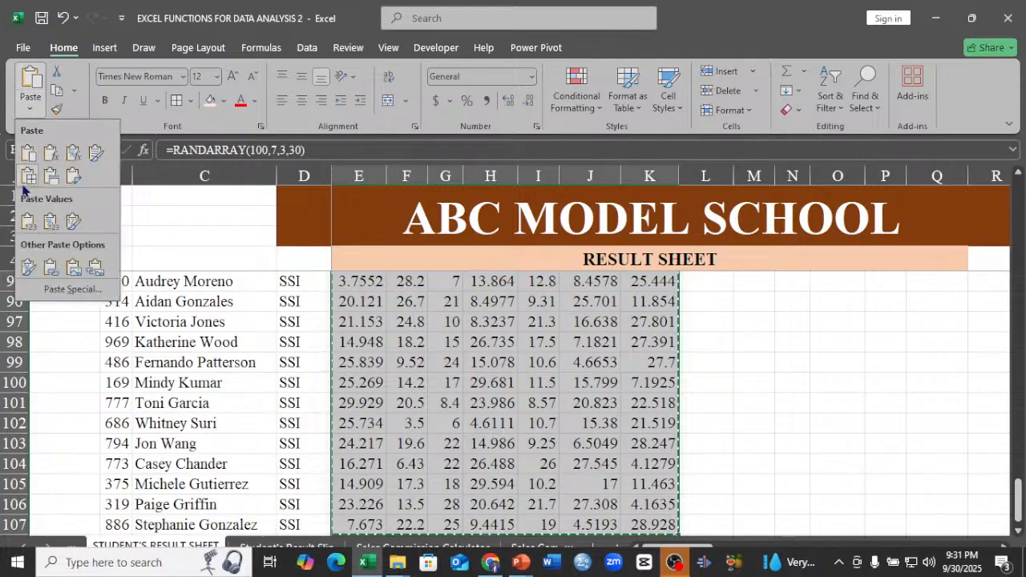
{"action": "left_click", "coordinate": [25, 228]}
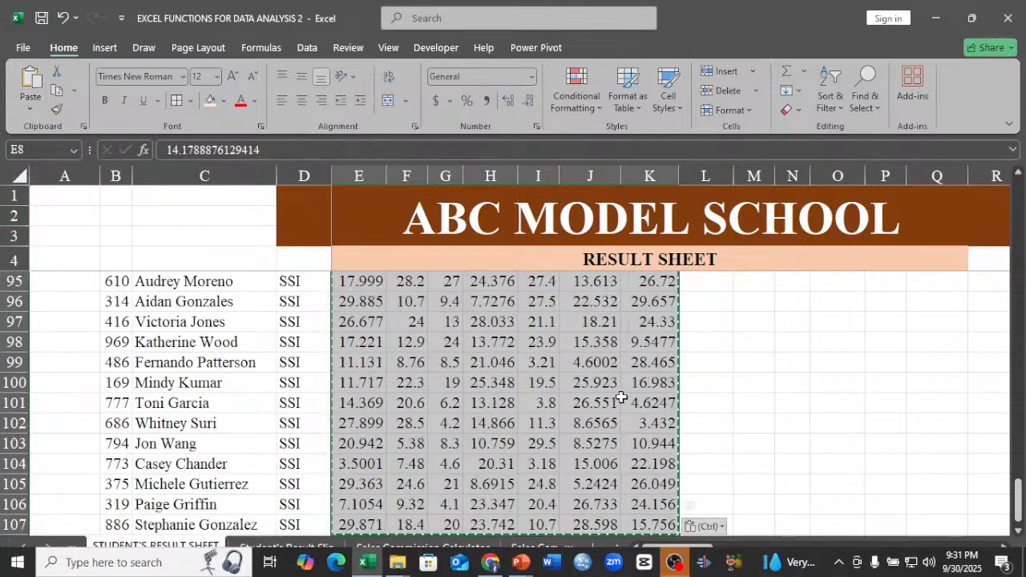
{"action": "scroll", "coordinate": [678, 420], "scroll_direction": "up", "scroll_amount": 3}
{"action": "scroll", "coordinate": [678, 420], "scroll_direction": "up", "scroll_amount": 2}
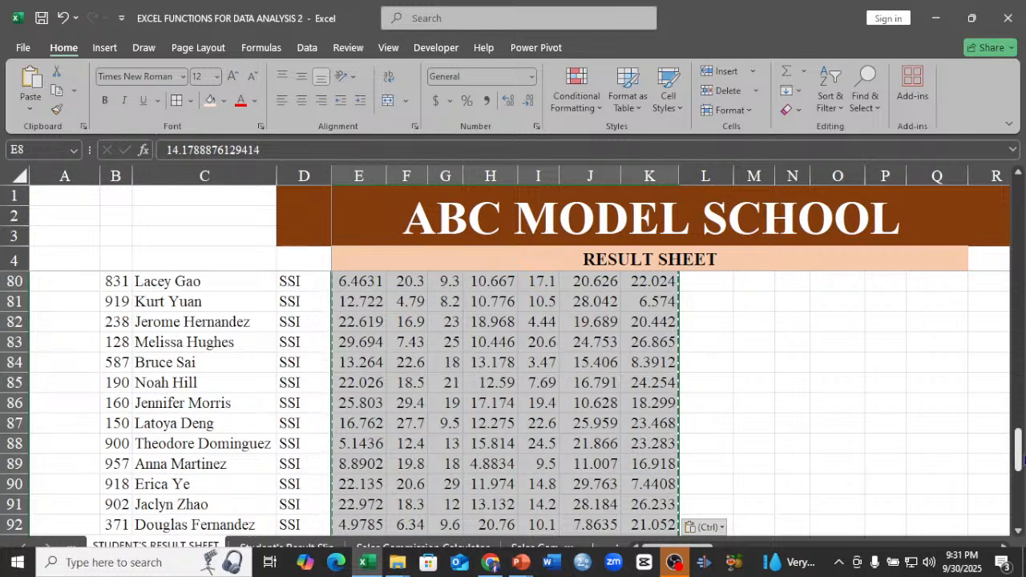
{"action": "left_click_drag", "start_coordinate": [1020, 445], "coordinate": [1021, 196]}
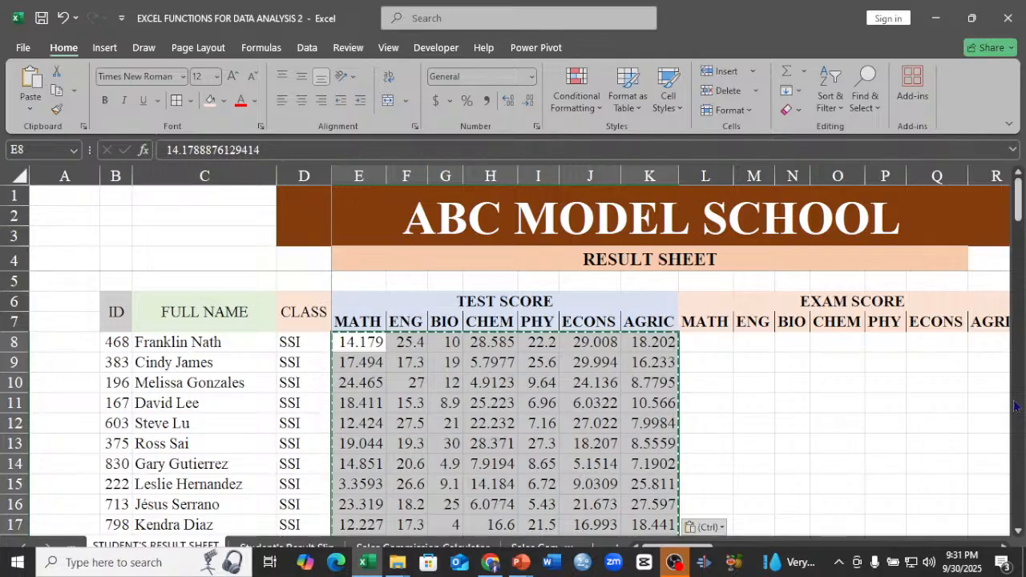
Display the test scores with no decimal places and autofit the widths of columns E to K.
{"action": "left_click", "coordinate": [508, 101]}
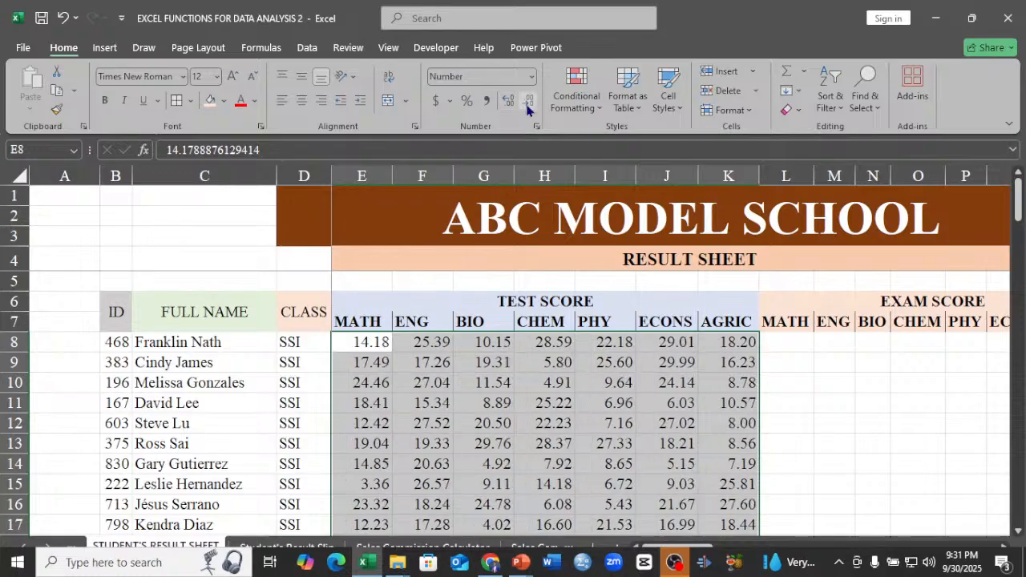
{"action": "left_click", "coordinate": [527, 110]}
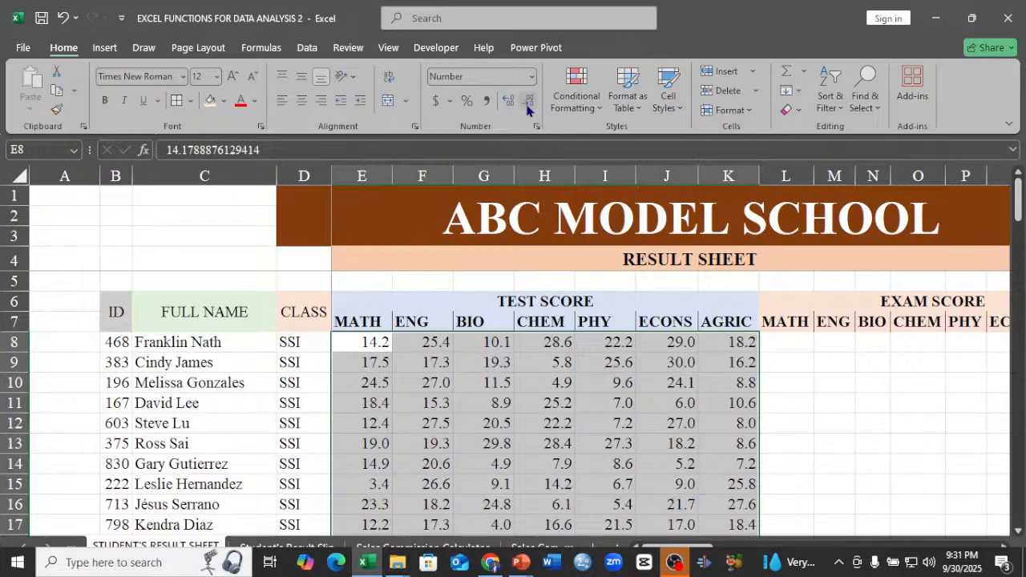
{"action": "left_click", "coordinate": [527, 110]}
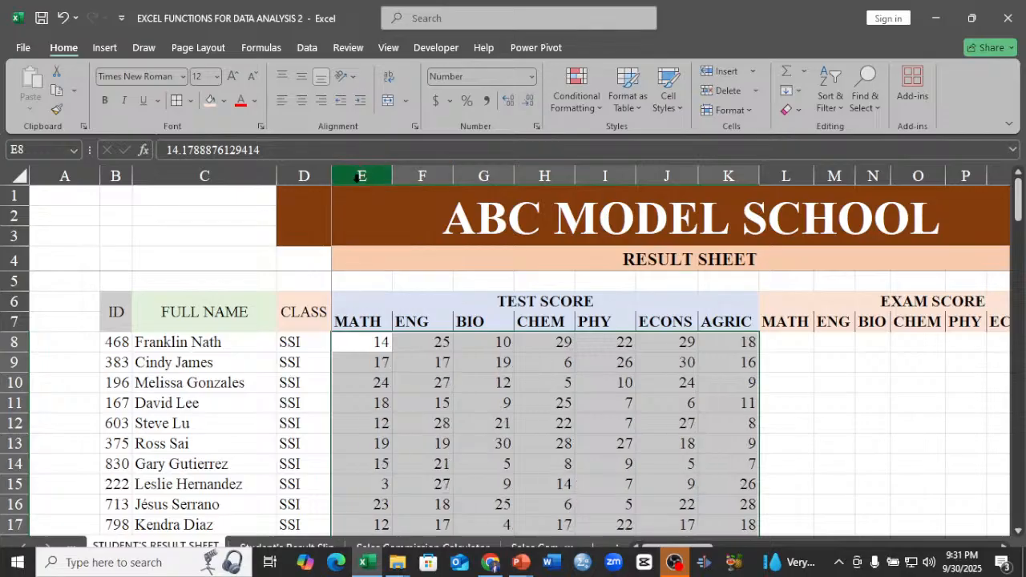
{"action": "left_click_drag", "start_coordinate": [358, 176], "coordinate": [751, 174]}
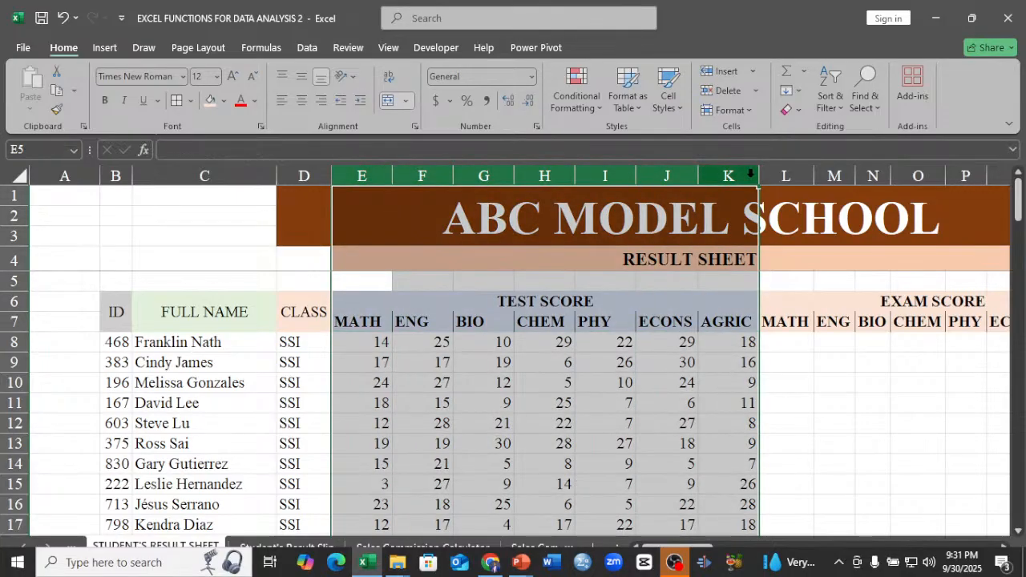
{"action": "double_click", "coordinate": [759, 175]}
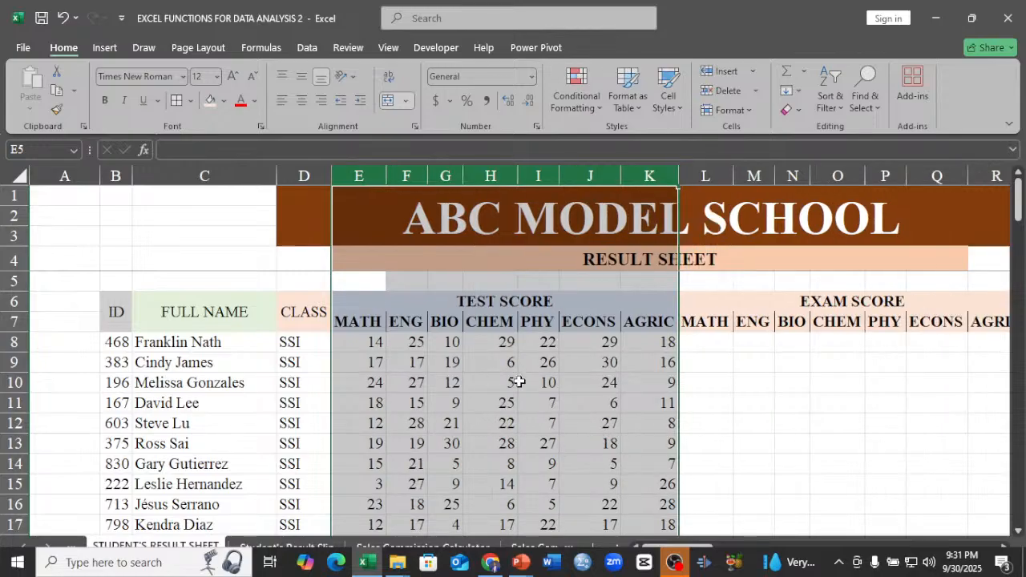
{"action": "left_click", "coordinate": [368, 343]}
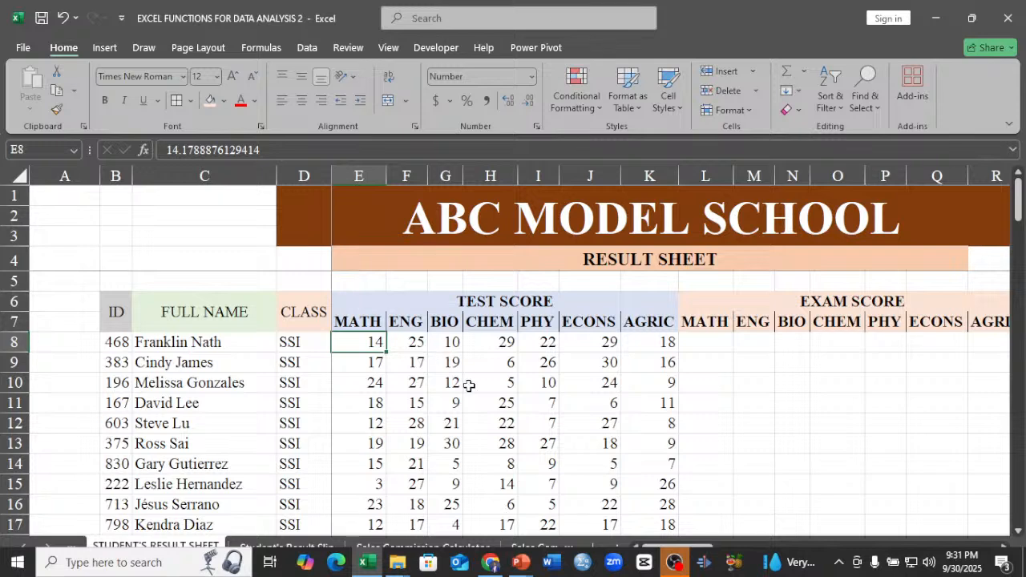
Generate random whole-number exam scores from cell L8 with =RANDARRAY(100,7,5,70,TRUE).
{"action": "left_click", "coordinate": [697, 340]}
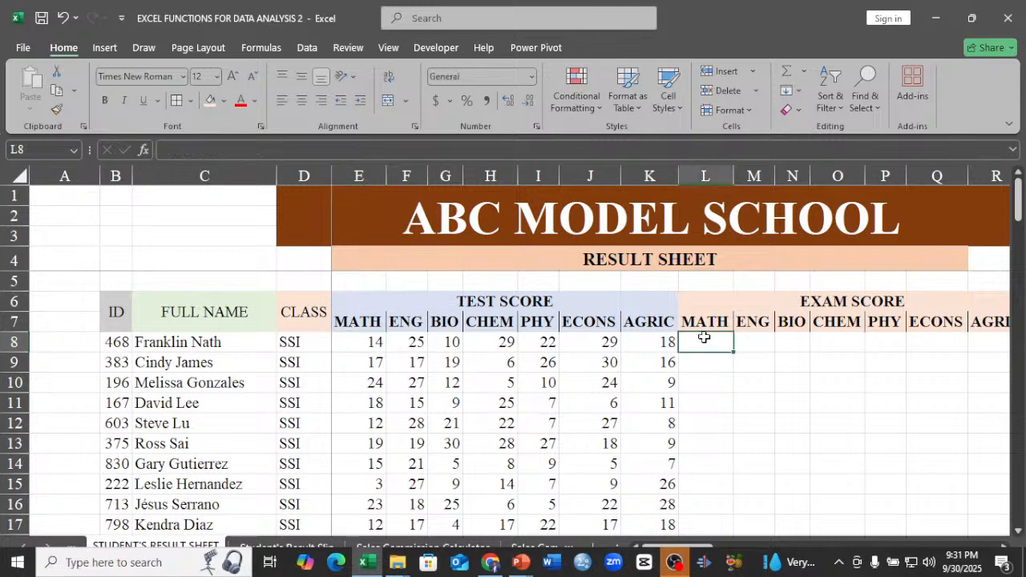
{"action": "type", "text": "="}
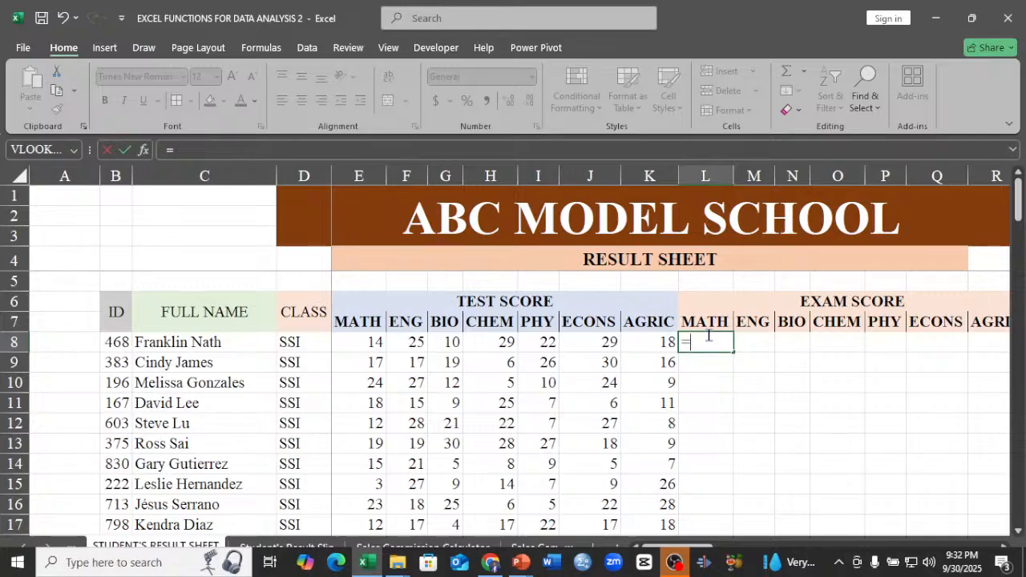
{"action": "type", "text": "RA"}
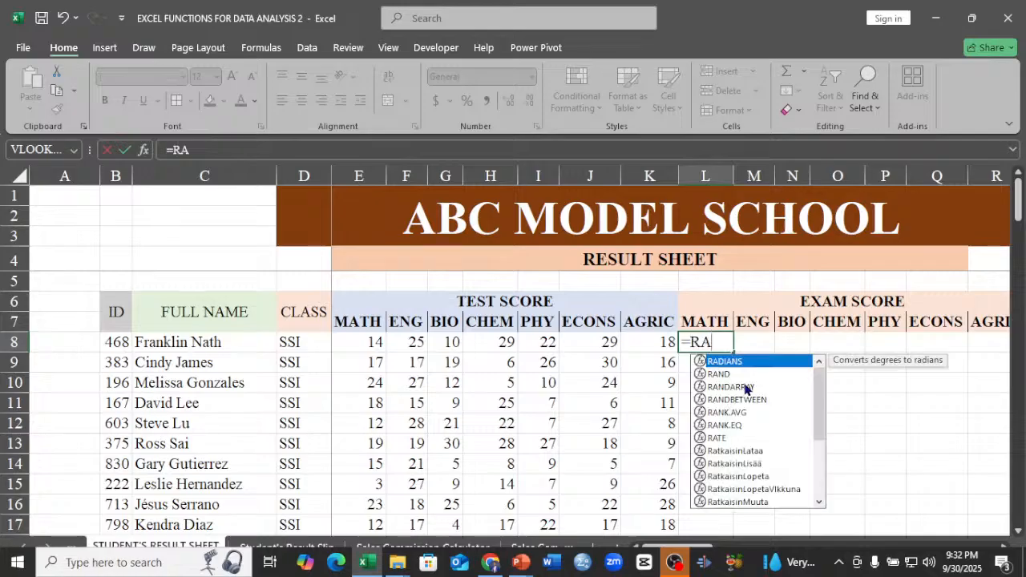
{"action": "double_click", "coordinate": [746, 387]}
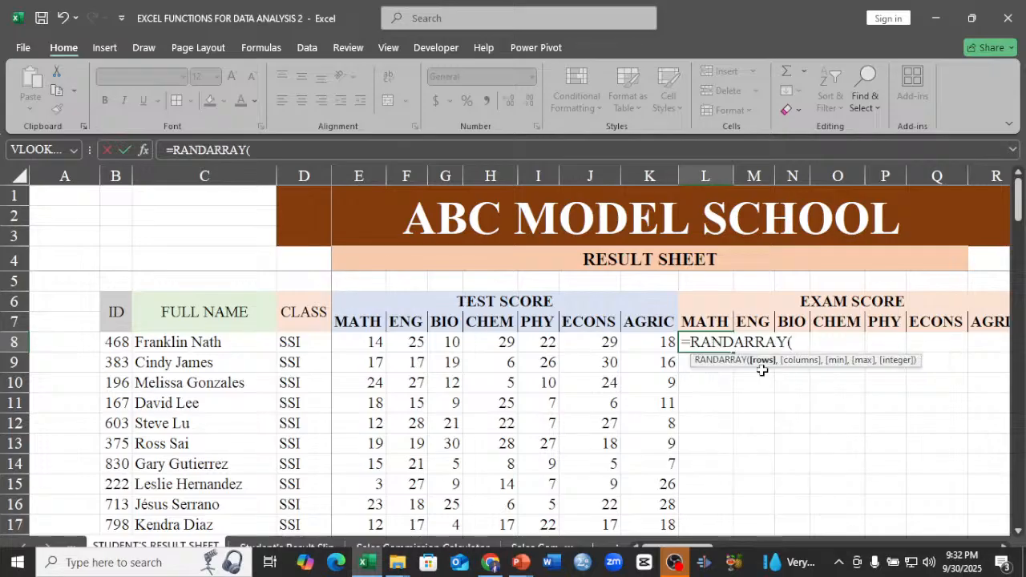
{"action": "type", "text": "100,7"}
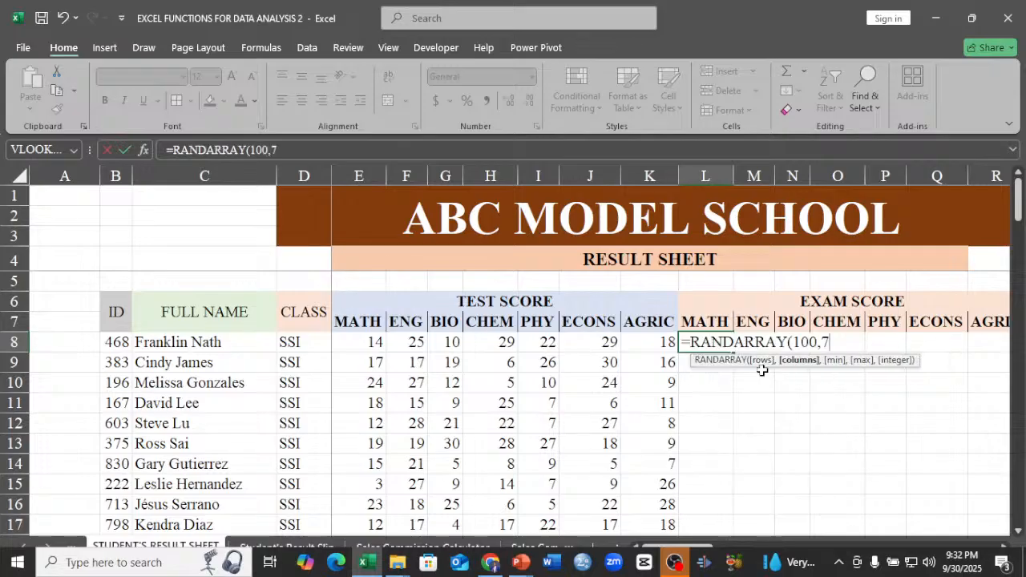
{"action": "type", "text": ","}
{"action": "type", "text": "5"}
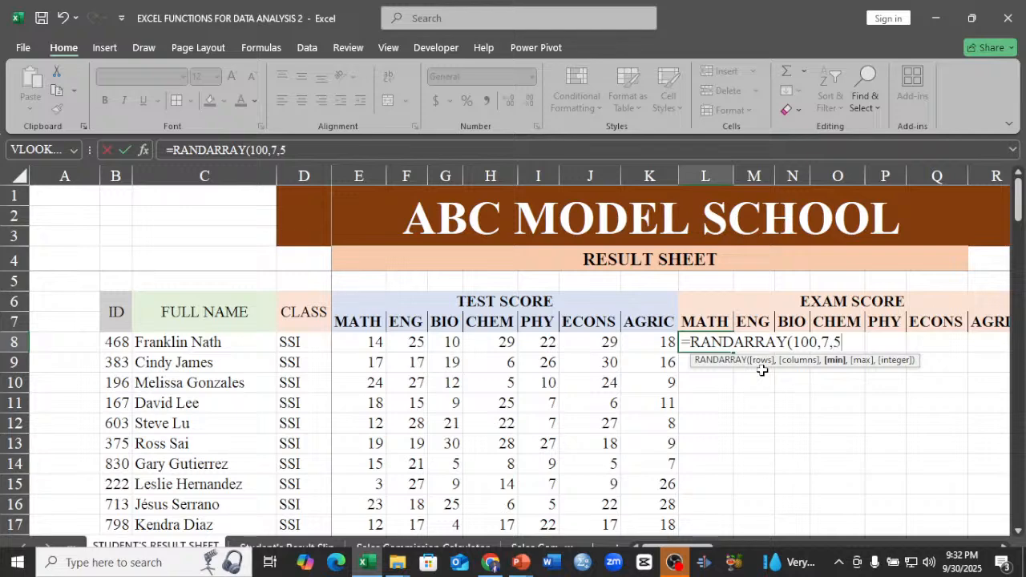
{"action": "type", "text": ",7"}
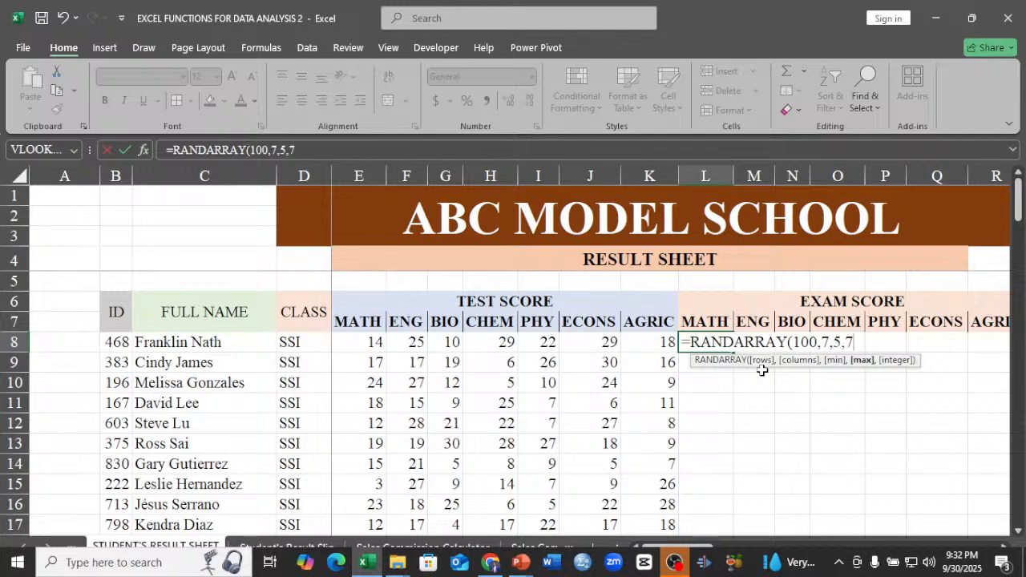
{"action": "type", "text": "0"}
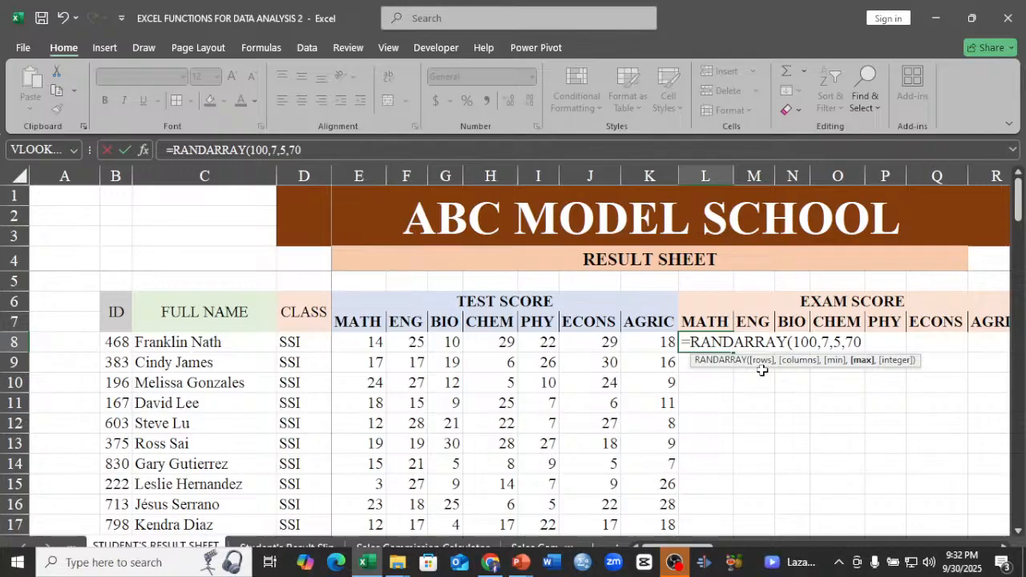
{"action": "type", "text": ","}
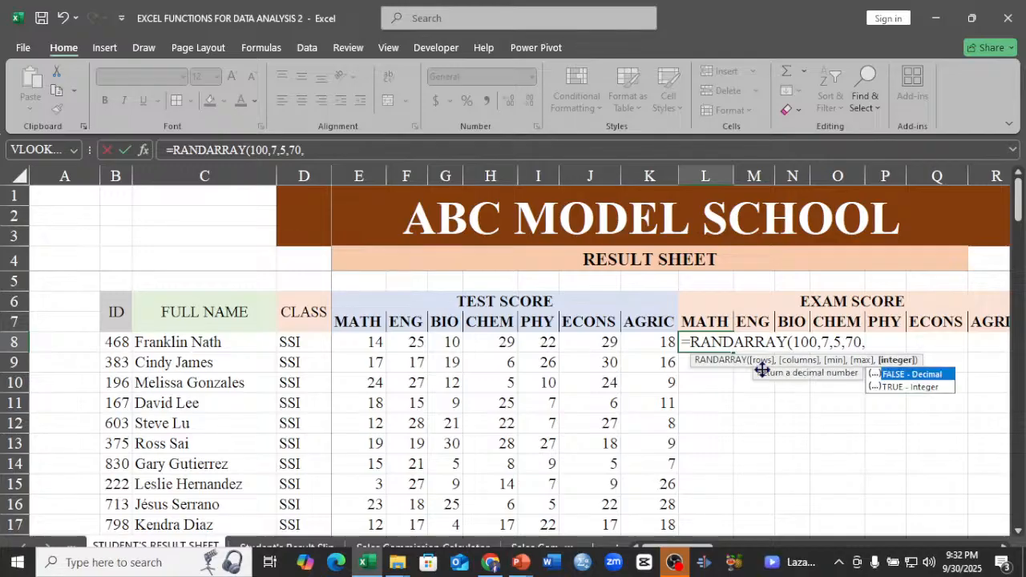
{"action": "double_click", "coordinate": [902, 386]}
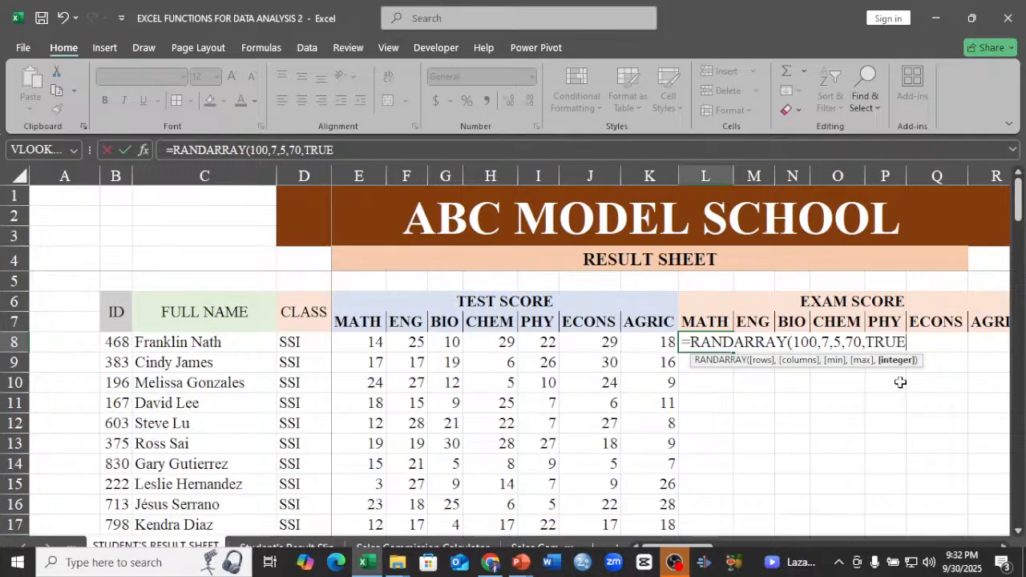
{"action": "type", "text": ")"}
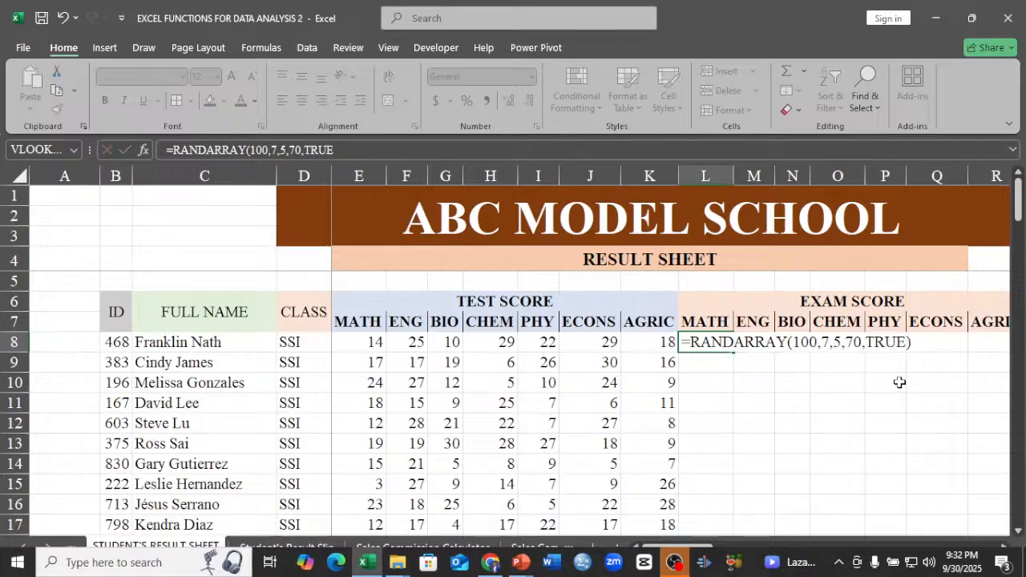
{"action": "key", "text": "Return"}
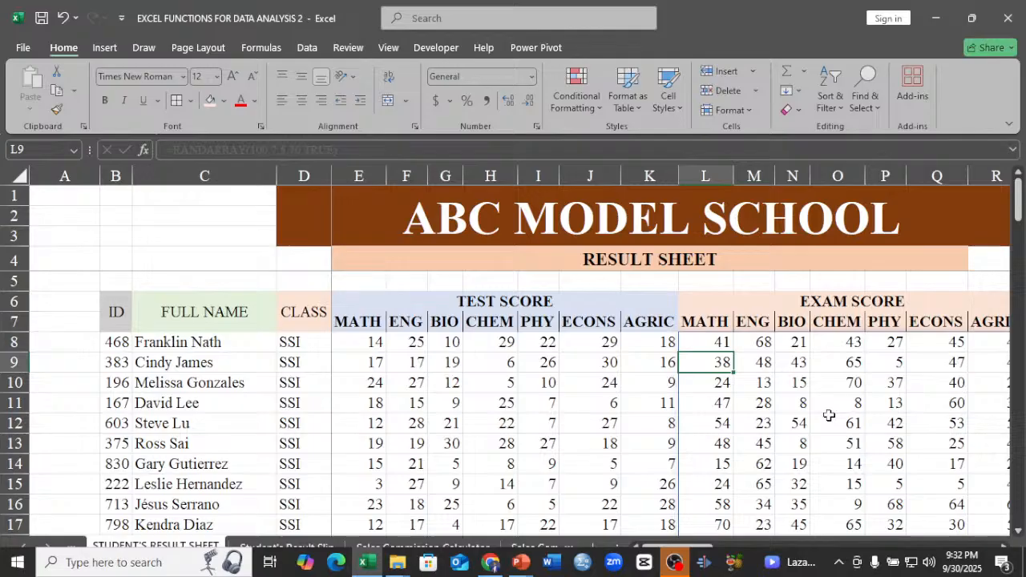
{"action": "left_click", "coordinate": [709, 343]}
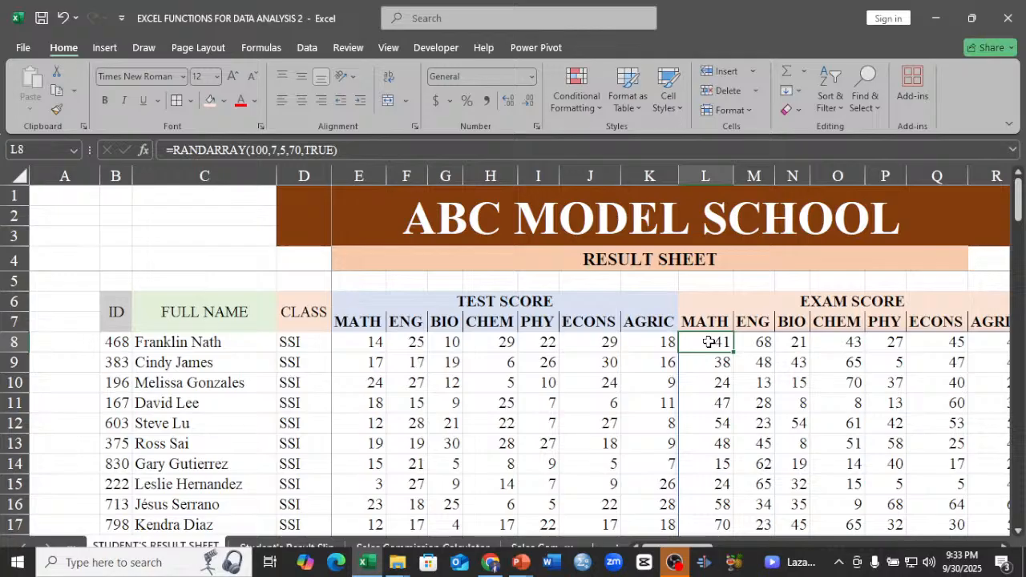
{"action": "key", "text": "ctrl+shift+Right"}
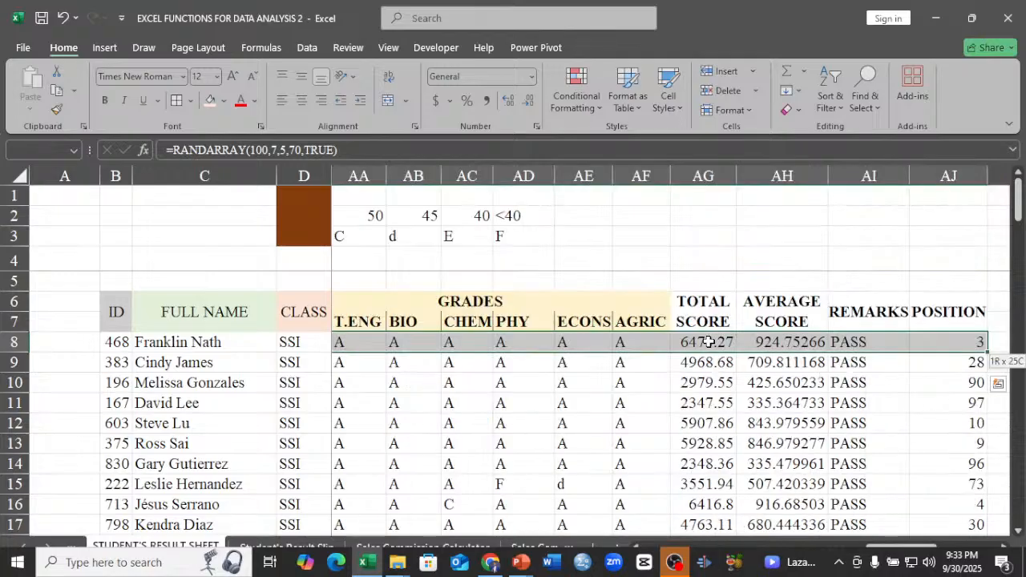
{"action": "left_click", "coordinate": [522, 364]}
{"action": "key", "text": "Left"}
{"action": "key", "text": "Left"}
{"action": "key", "text": "Left"}
{"action": "key", "text": "Left"}
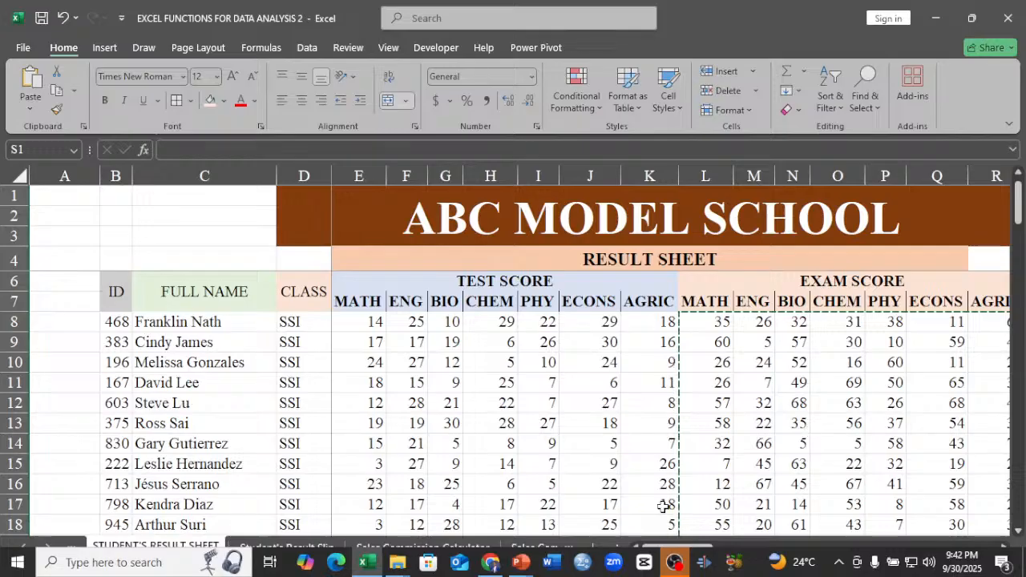
Replace the MATH test score in E8 with the whole-number formula =RANDARRAY(100,7,3,30,TRUE).
{"action": "left_click", "coordinate": [358, 323]}
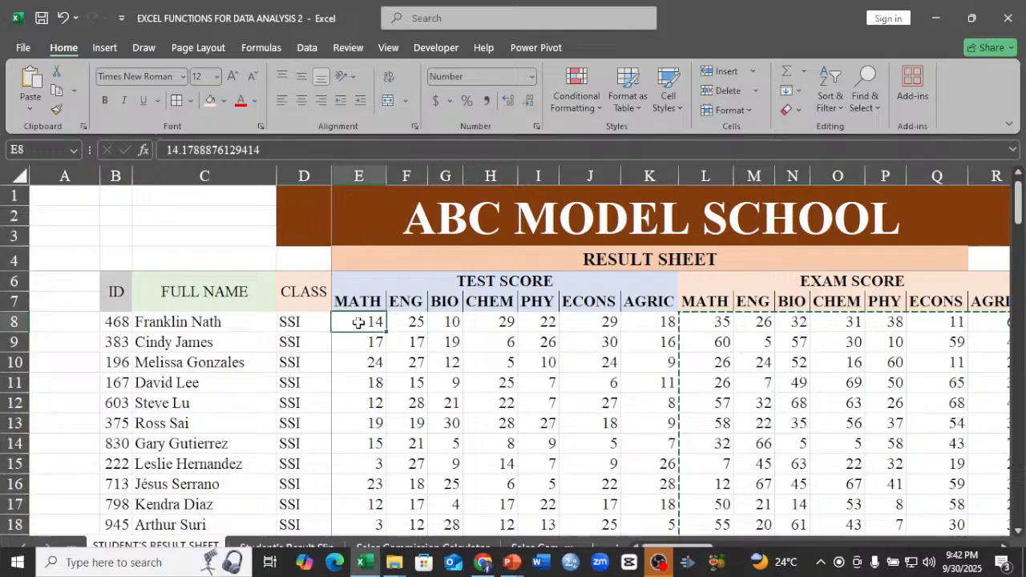
{"action": "type", "text": "="}
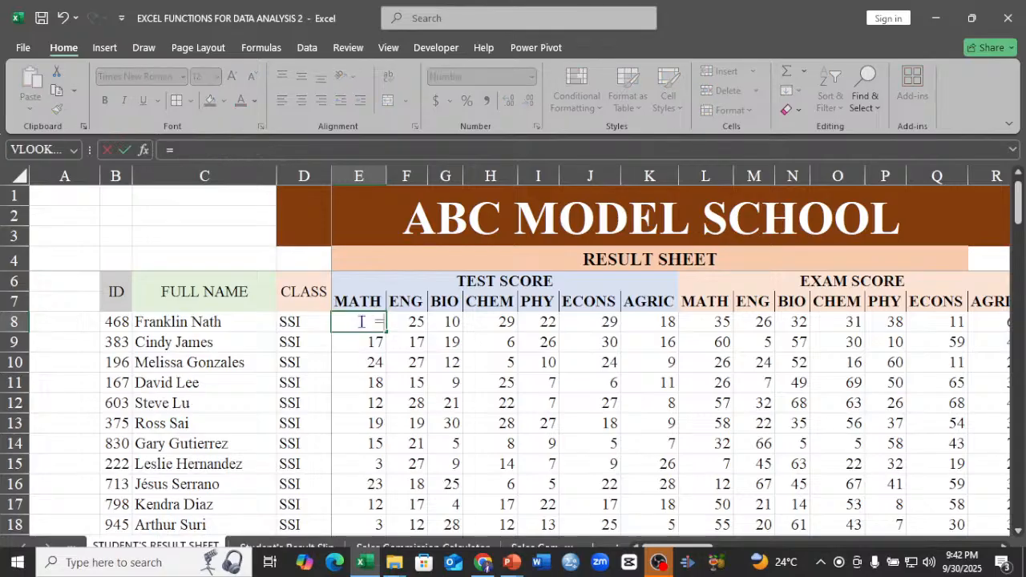
{"action": "type", "text": "R"}
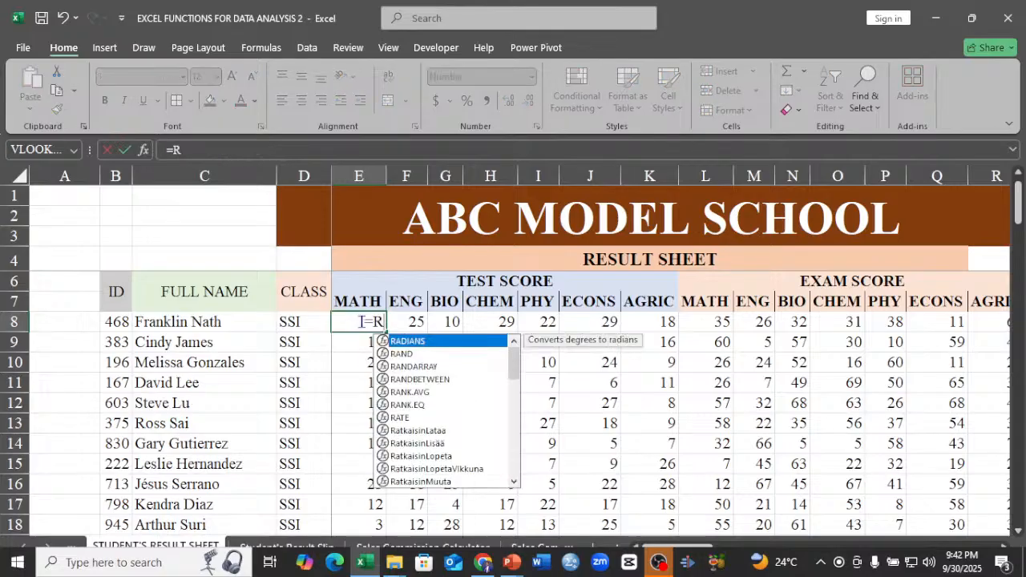
{"action": "type", "text": "A"}
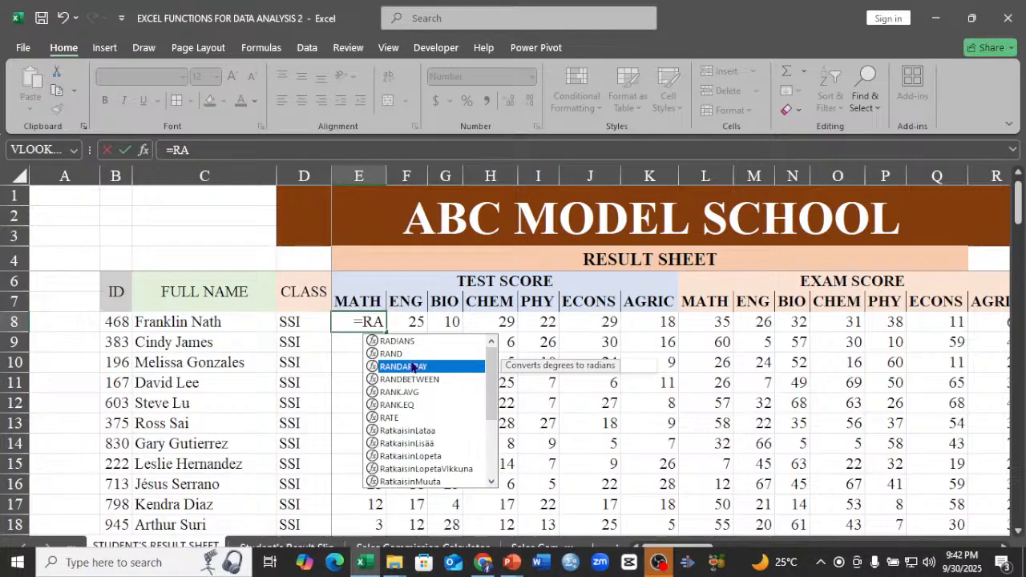
{"action": "double_click", "coordinate": [413, 367]}
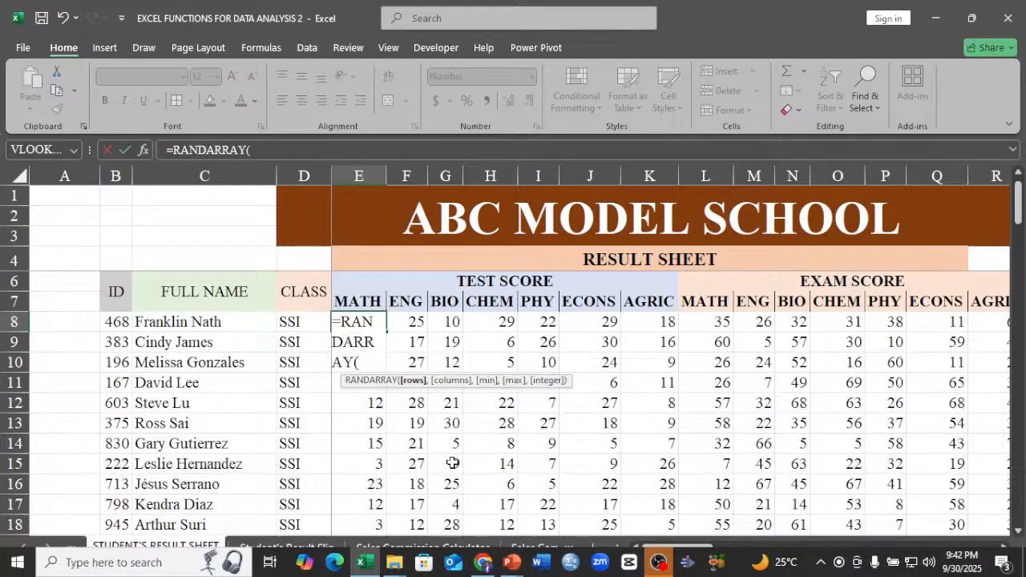
{"action": "type", "text": "100,"}
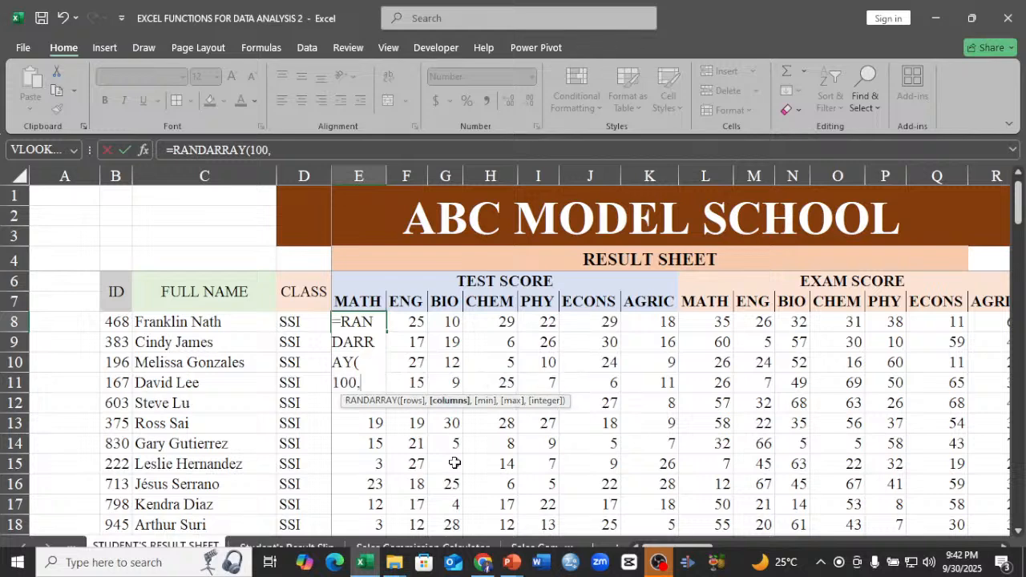
{"action": "type", "text": "7,"}
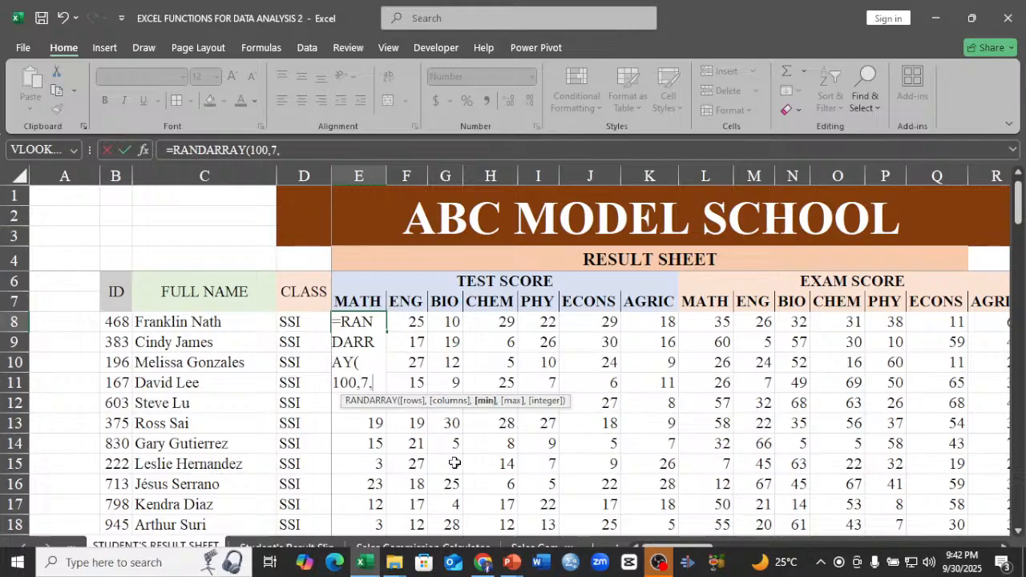
{"action": "type", "text": "3,"}
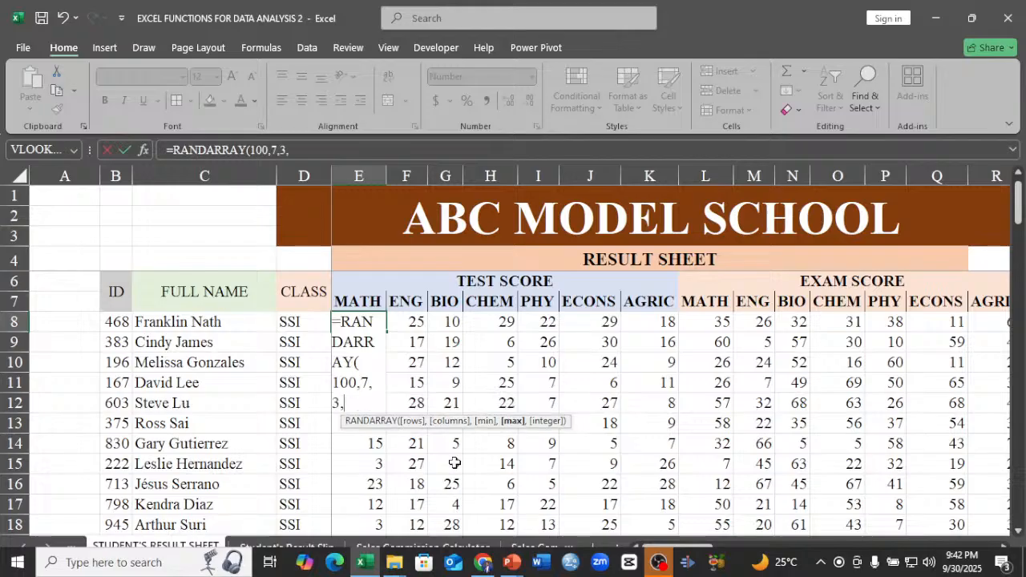
{"action": "type", "text": "30,"}
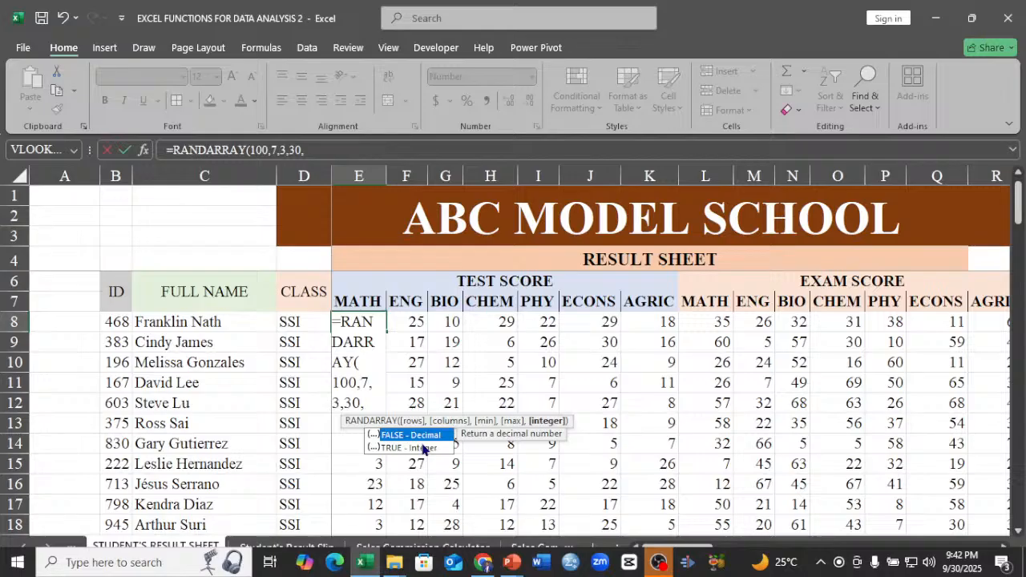
{"action": "double_click", "coordinate": [423, 449]}
{"action": "type", "text": ")"}
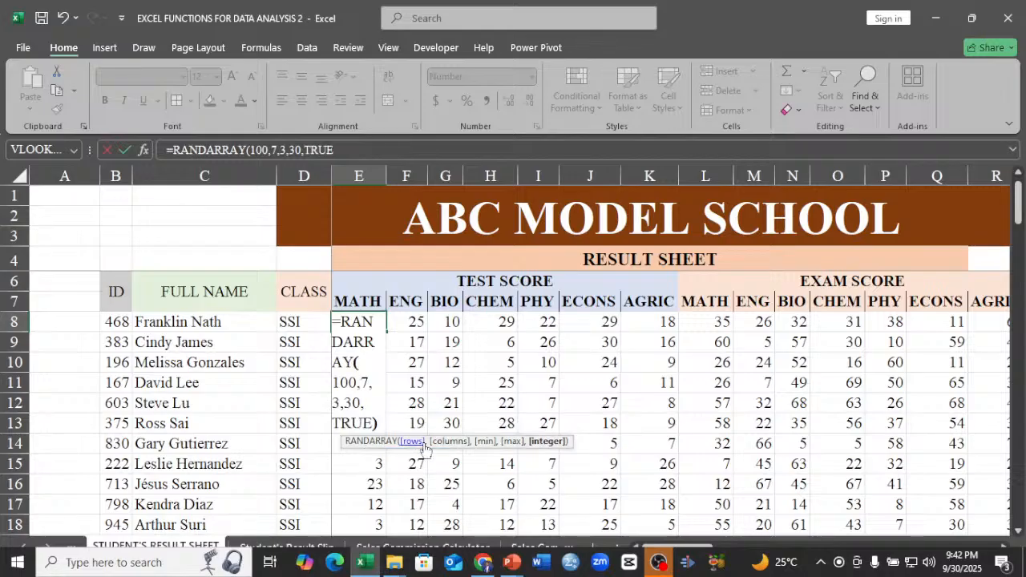
{"action": "key", "text": "Return"}
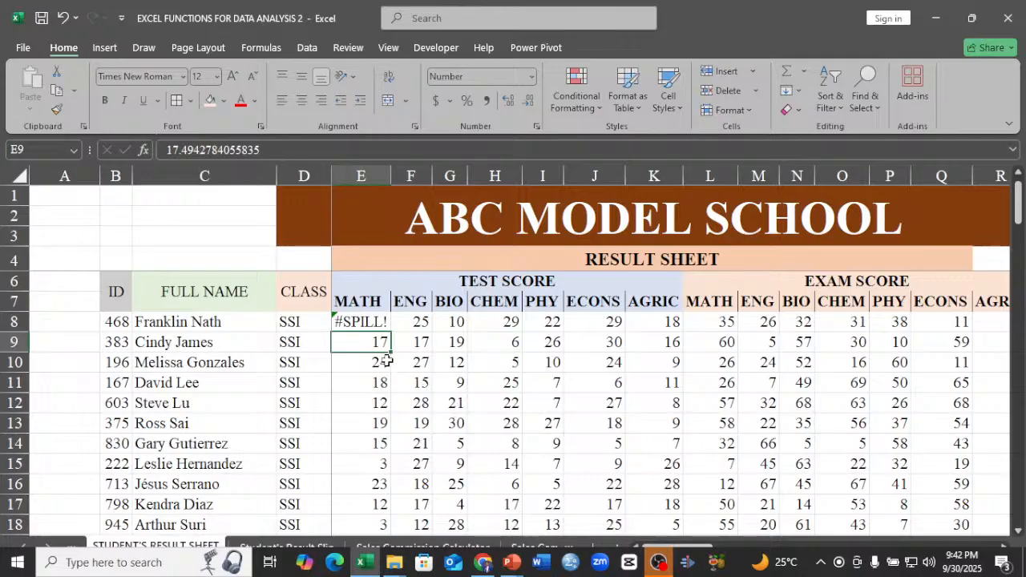
Clear the old ENG to AGRIC test scores in F8:K107 for all student rows.
{"action": "left_click_drag", "start_coordinate": [412, 321], "coordinate": [639, 448]}
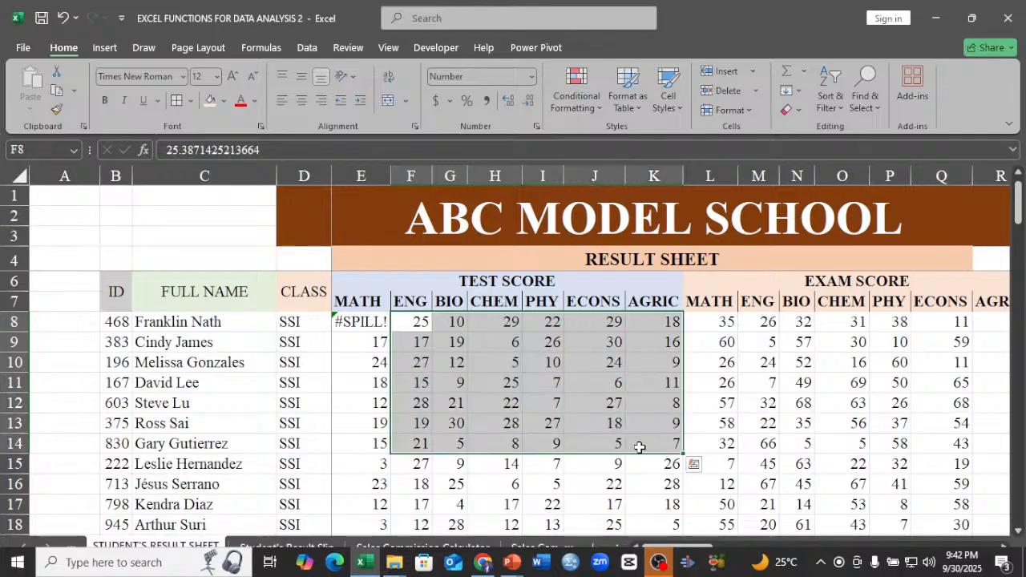
{"action": "key", "text": "ctrl+shift+Down"}
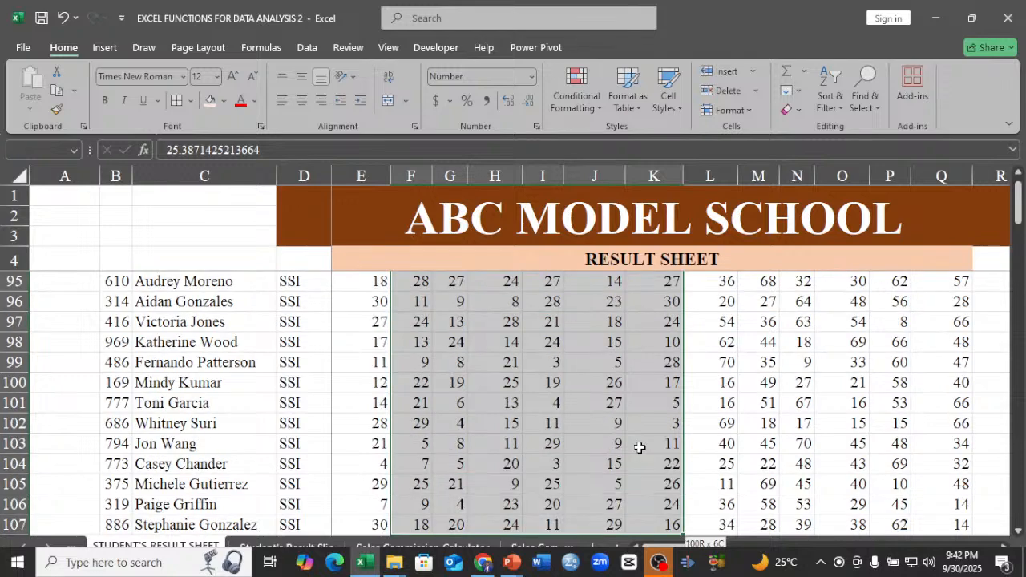
{"action": "key", "text": "Delete"}
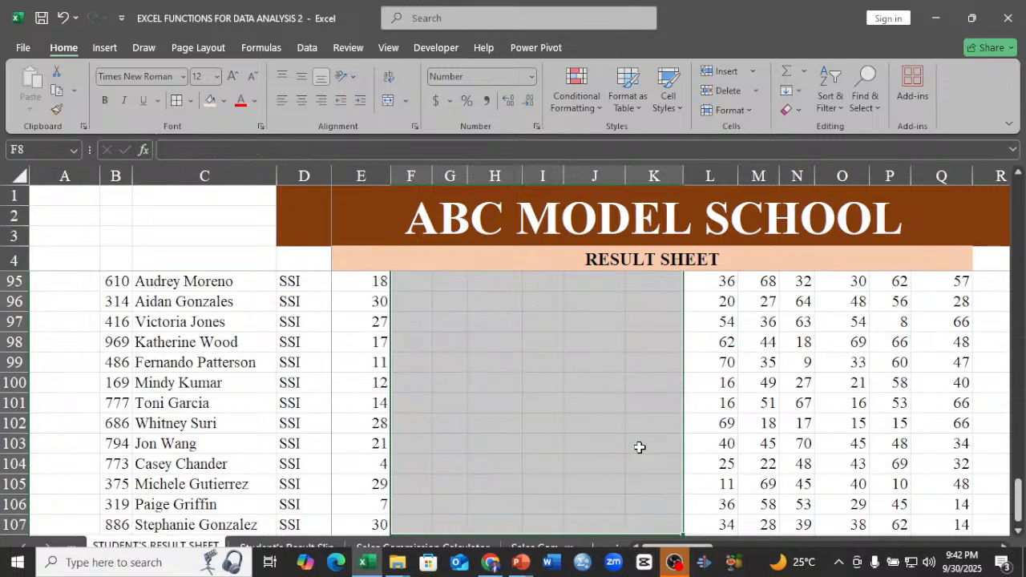
Clear the old MATH test scores in E9:E107 below the formula in E8.
{"action": "scroll", "coordinate": [639, 447], "scroll_direction": "up", "scroll_amount": 14}
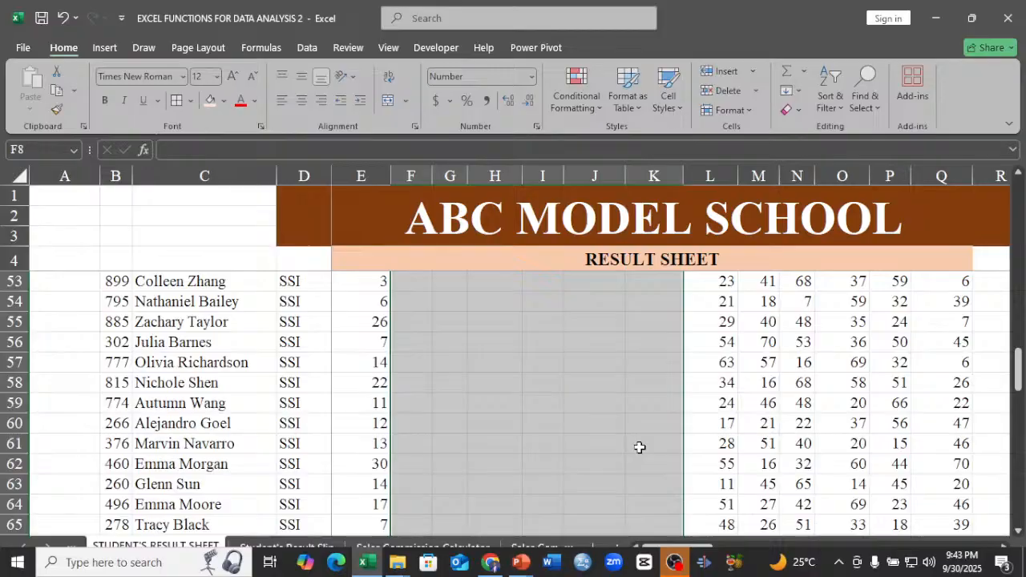
{"action": "scroll", "coordinate": [639, 448], "scroll_direction": "up", "scroll_amount": 15}
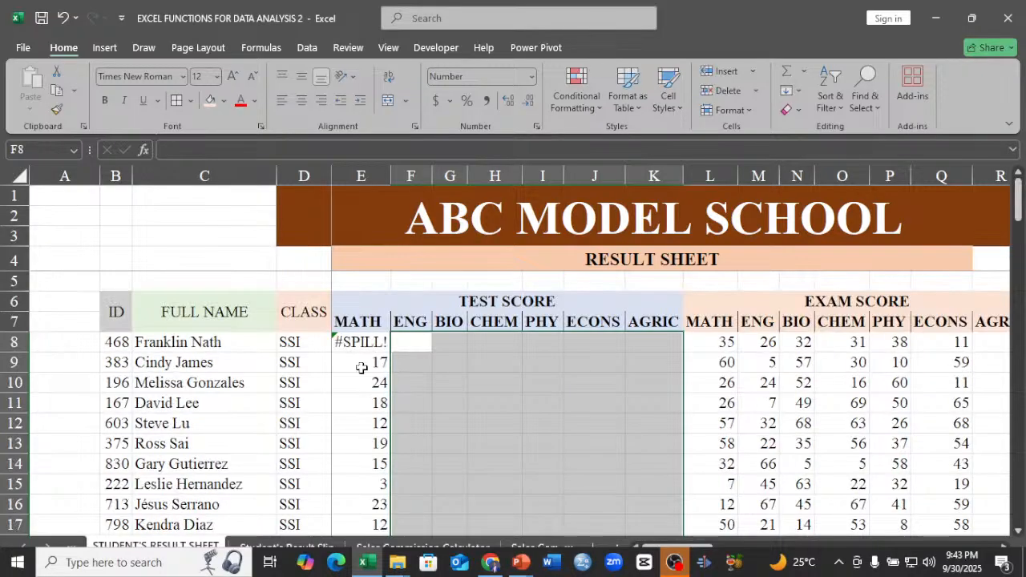
{"action": "left_click", "coordinate": [361, 367]}
{"action": "key", "text": "ctrl+shift+Down"}
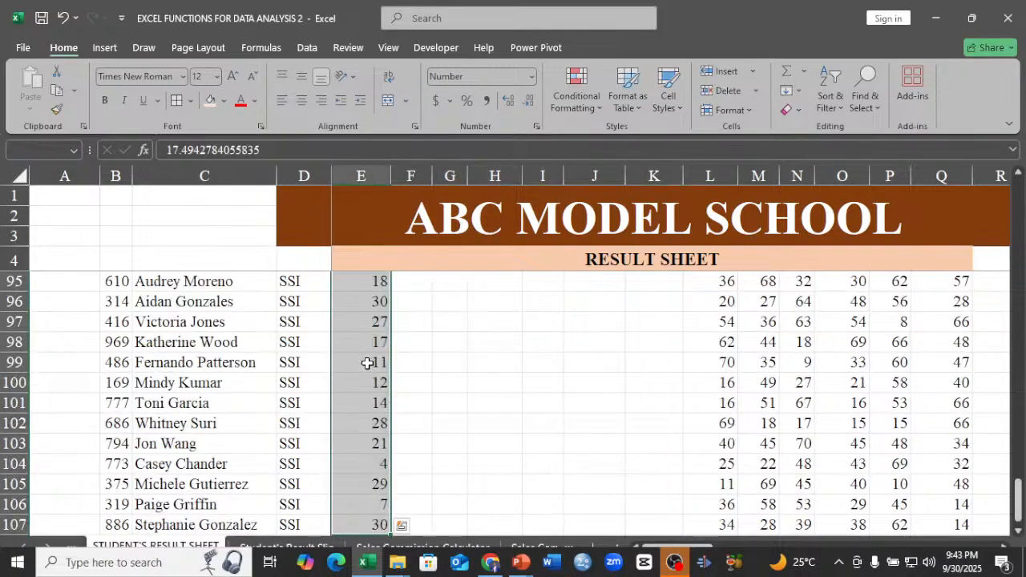
{"action": "key", "text": "ctrl+z"}
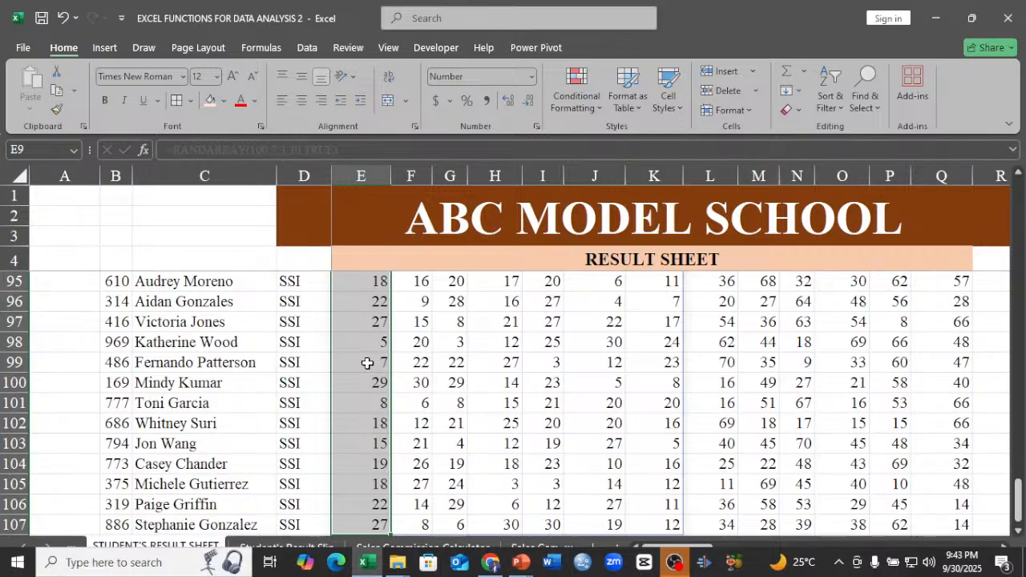
Copy the random test scores in E8:K107 and paste them back in place as values only.
{"action": "scroll", "coordinate": [367, 363], "scroll_direction": "up", "scroll_amount": 10}
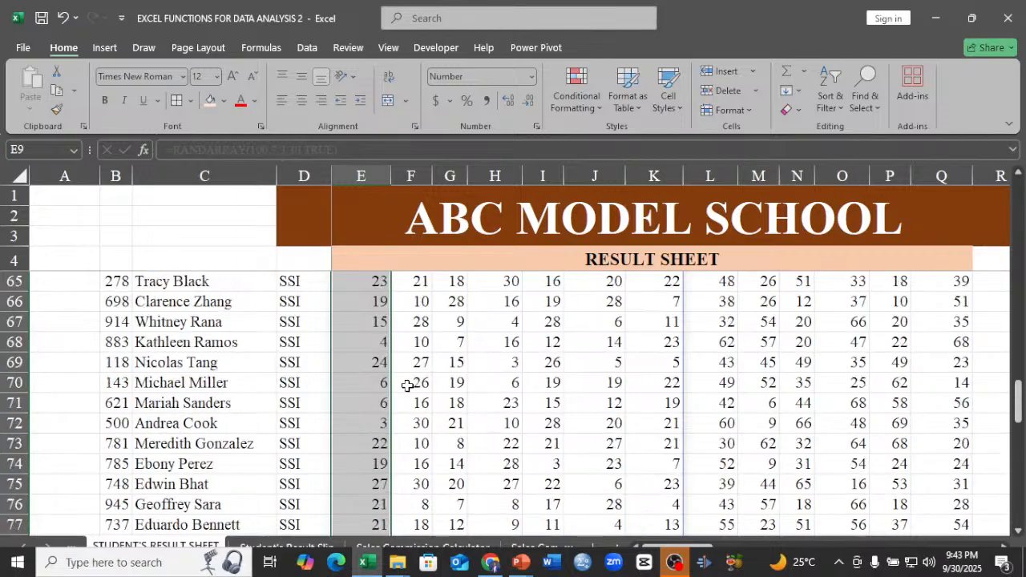
{"action": "scroll", "coordinate": [408, 385], "scroll_direction": "up", "scroll_amount": 20}
{"action": "left_click", "coordinate": [373, 343]}
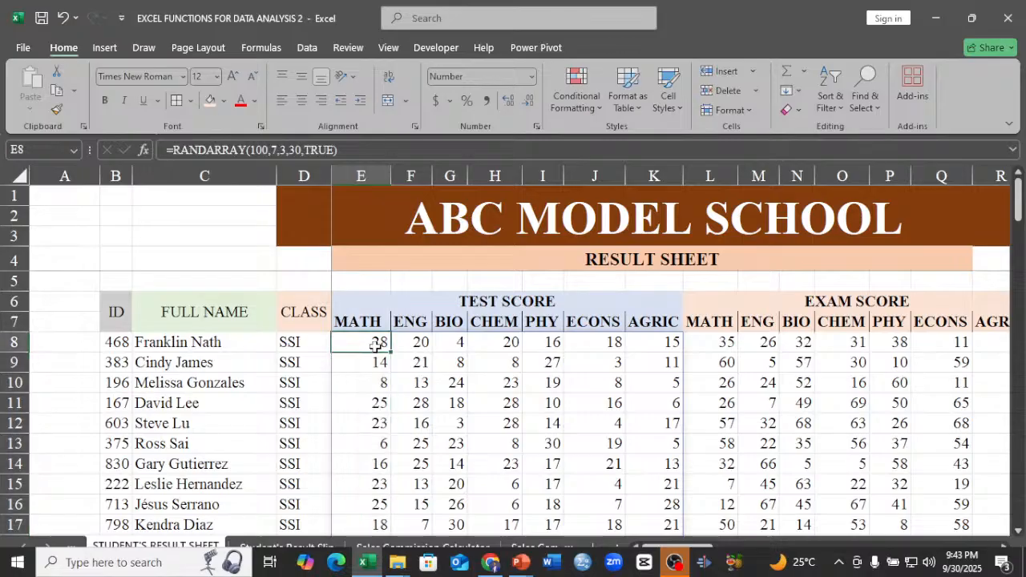
{"action": "left_click_drag", "start_coordinate": [376, 344], "coordinate": [647, 349]}
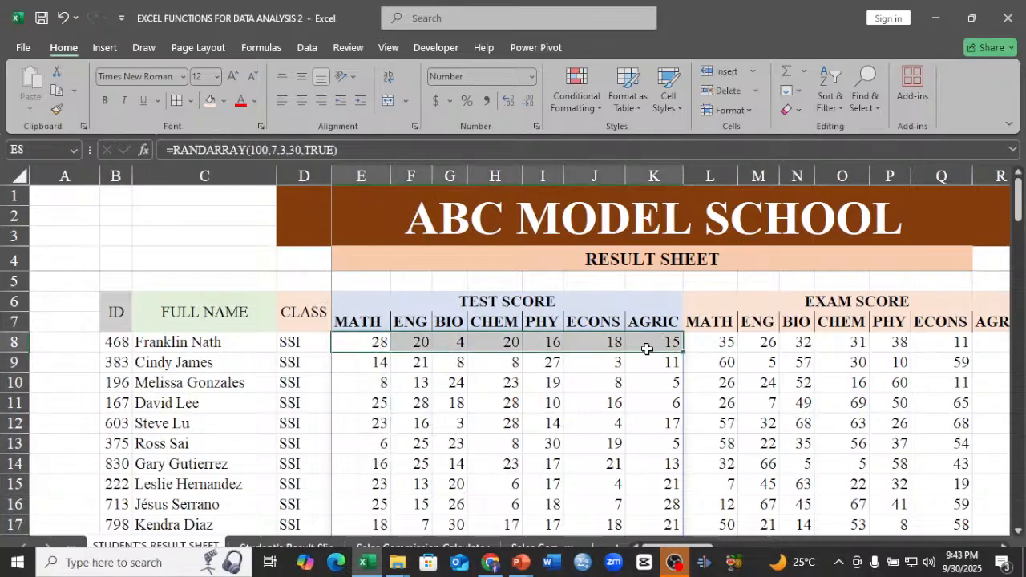
{"action": "key", "text": "ctrl+shift+Down"}
{"action": "right_click", "coordinate": [647, 349]}
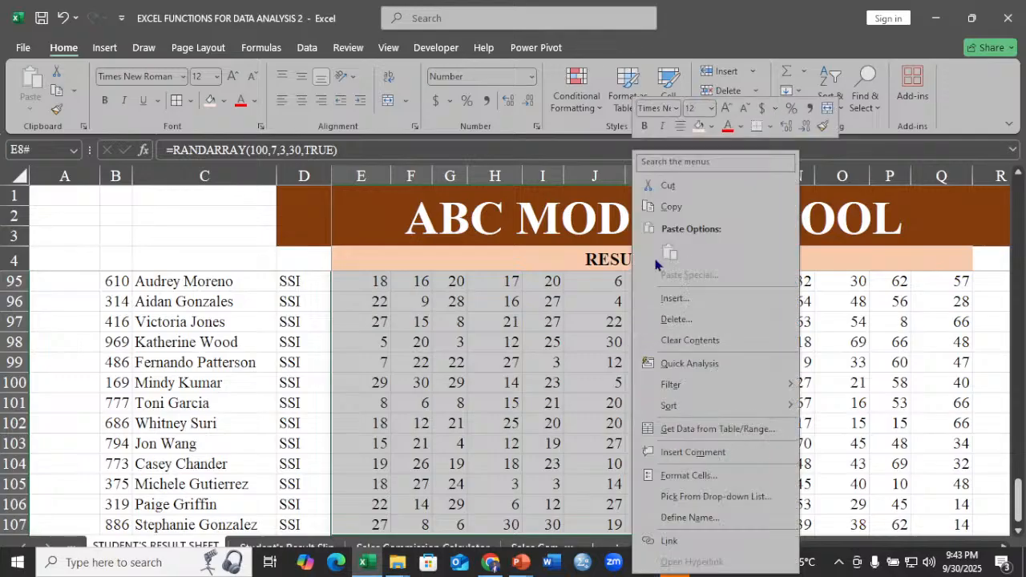
{"action": "left_click", "coordinate": [671, 207]}
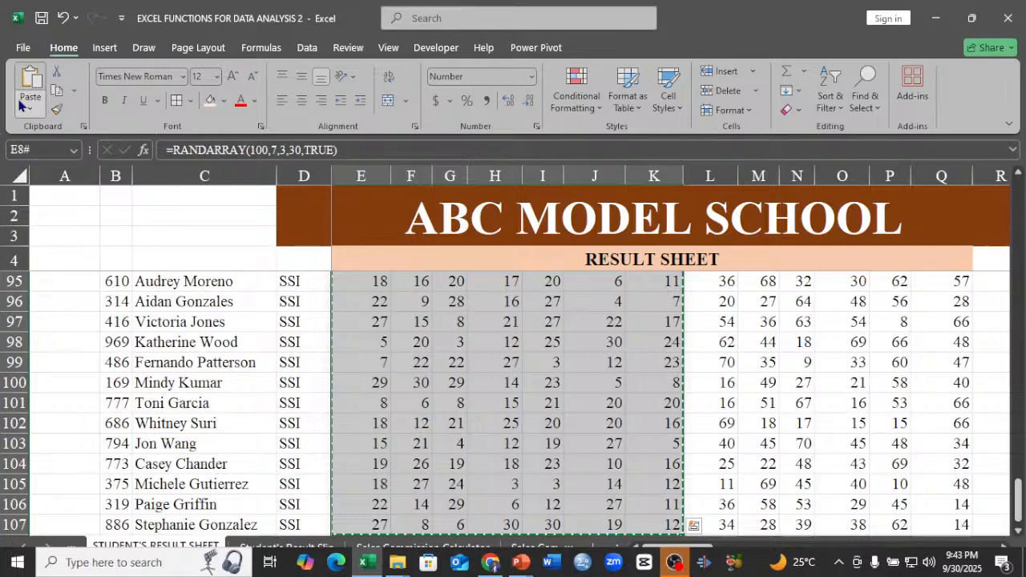
{"action": "left_click", "coordinate": [21, 105]}
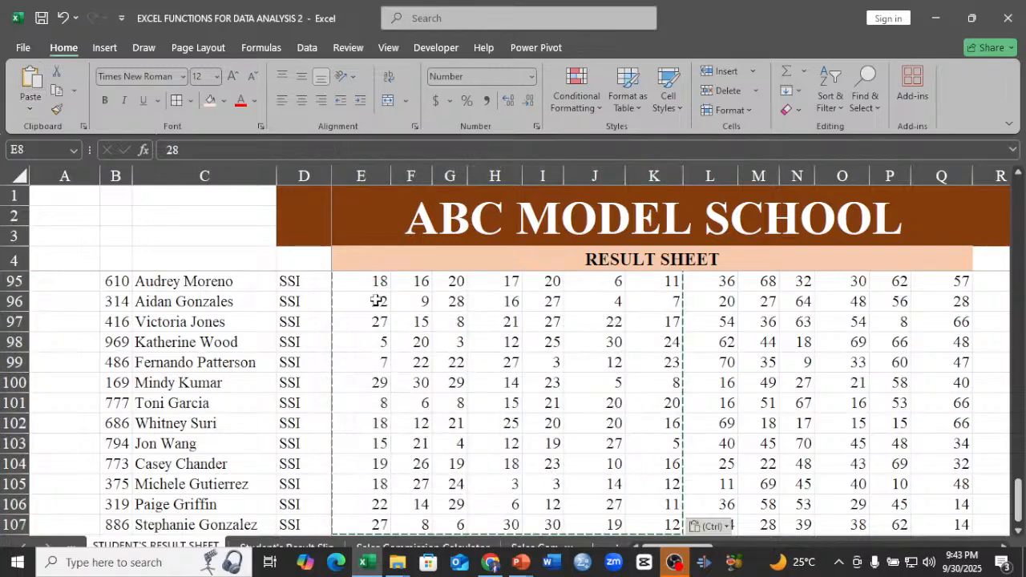
{"action": "key", "text": "ctrl+z"}
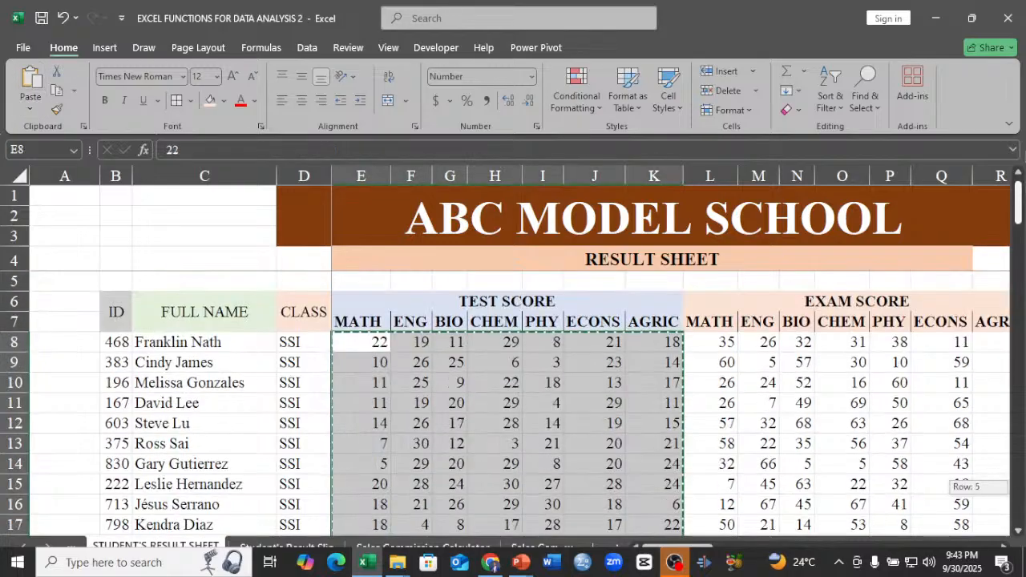
{"action": "left_click", "coordinate": [451, 383]}
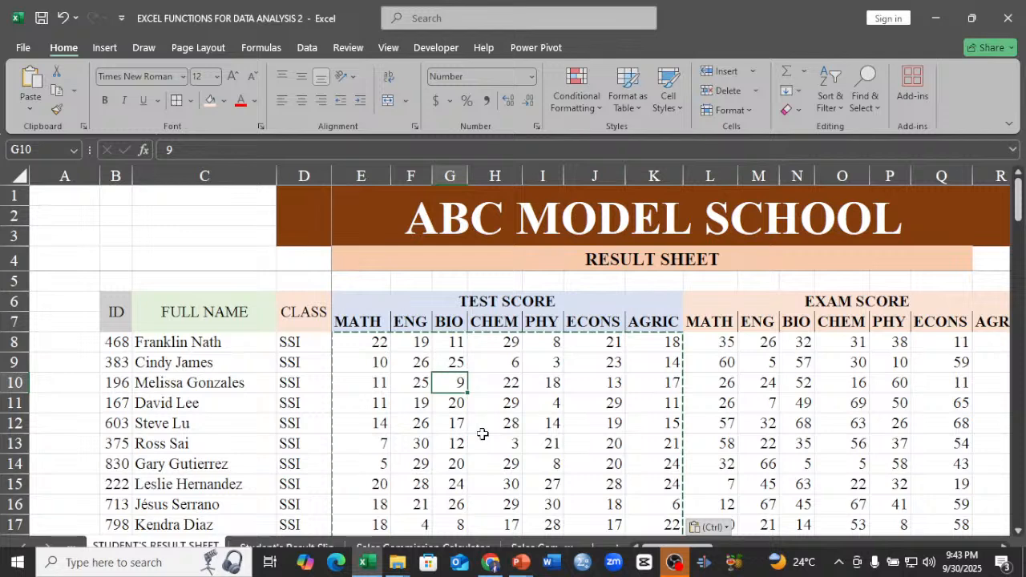
{"action": "key", "text": "Escape"}
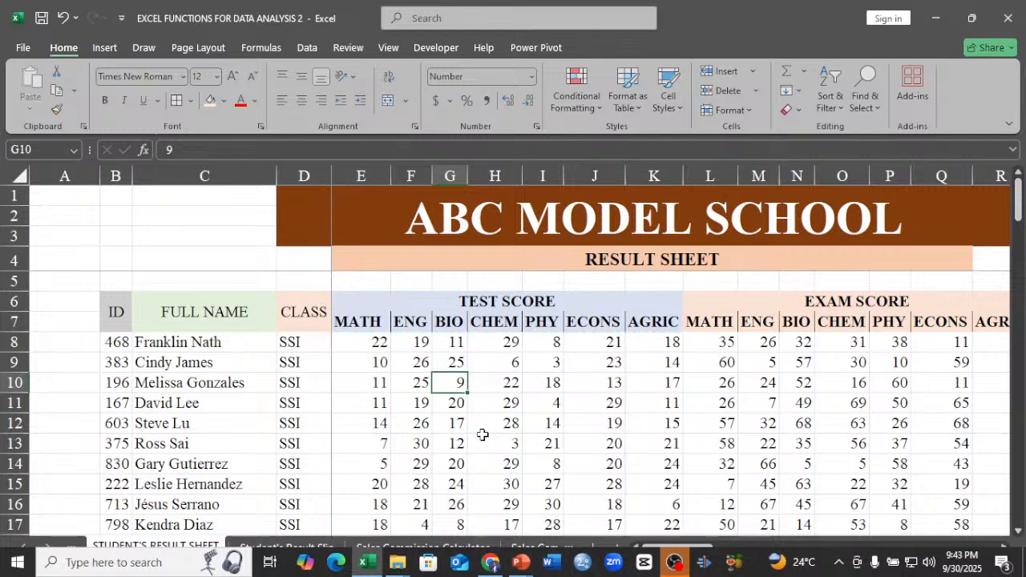
Review the test and exam scores as fixed values, and check the MATH total formula in S9.
{"action": "left_click", "coordinate": [592, 403]}
{"action": "left_click", "coordinate": [450, 389]}
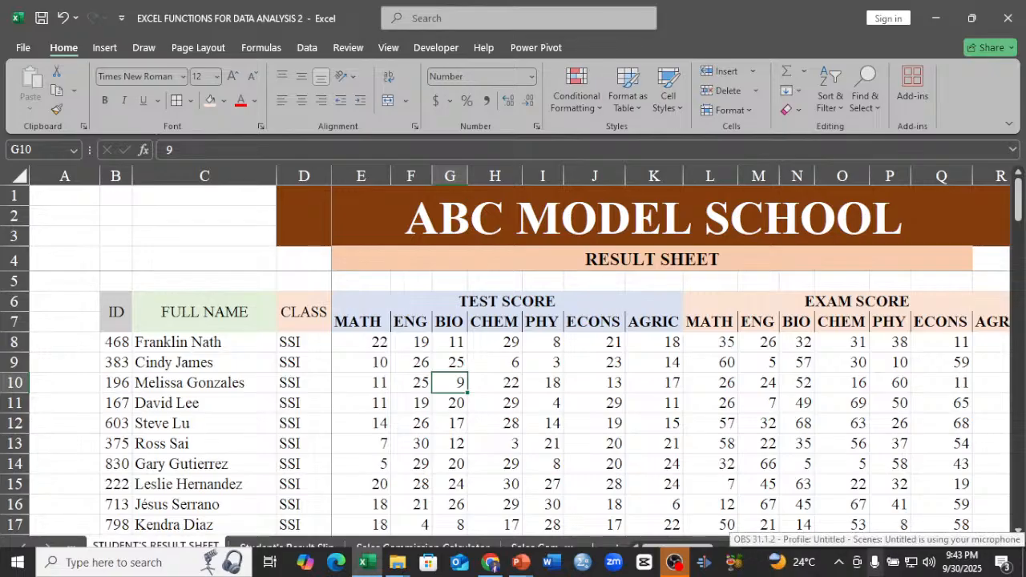
{"action": "left_click", "coordinate": [735, 365]}
{"action": "key", "text": "Right"}
{"action": "key", "text": "Right"}
{"action": "key", "text": "Right"}
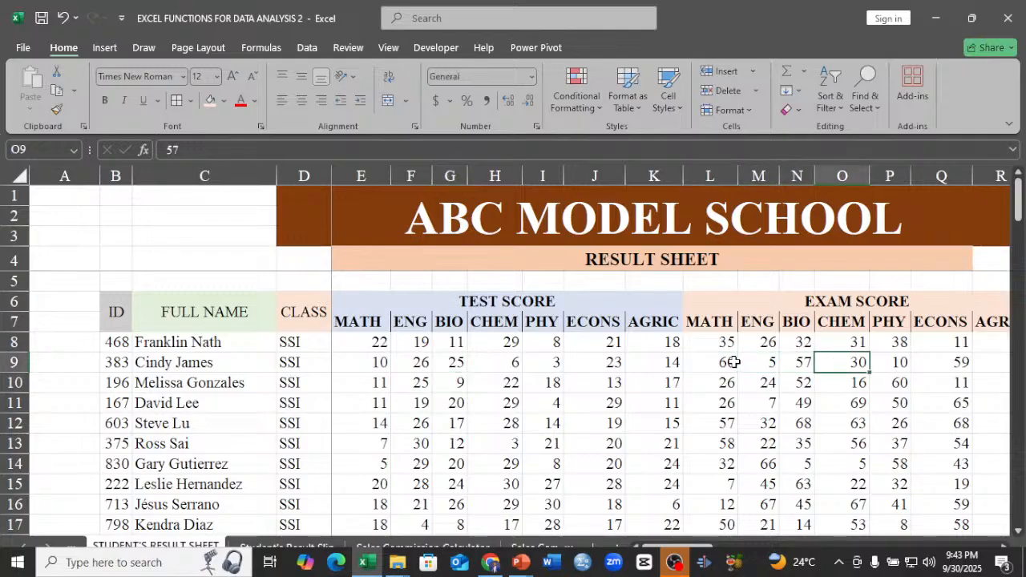
{"action": "key", "text": "Right"}
{"action": "key", "text": "Right"}
{"action": "key", "text": "Right"}
{"action": "key", "text": "Right"}
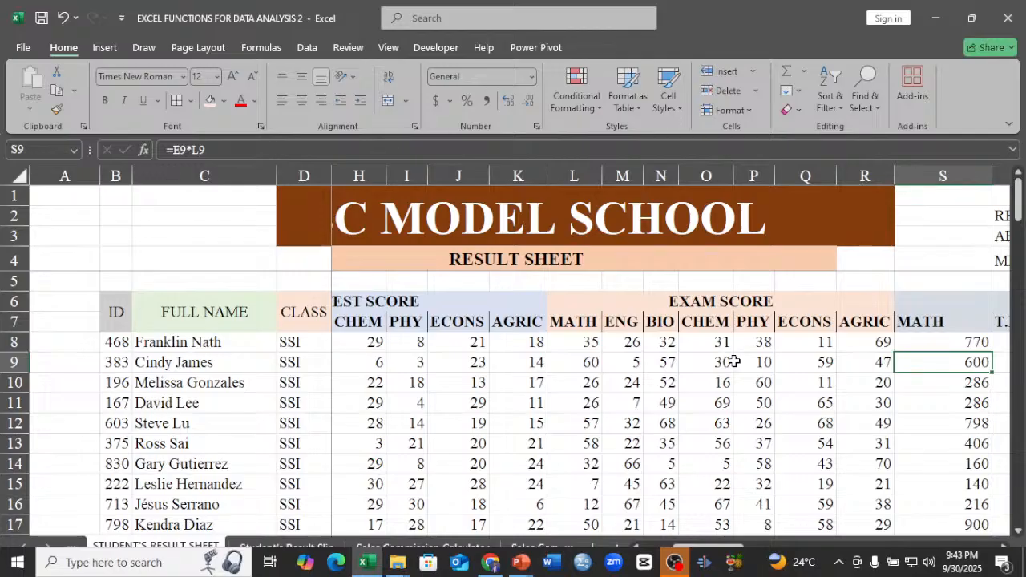
{"action": "left_click", "coordinate": [492, 394]}
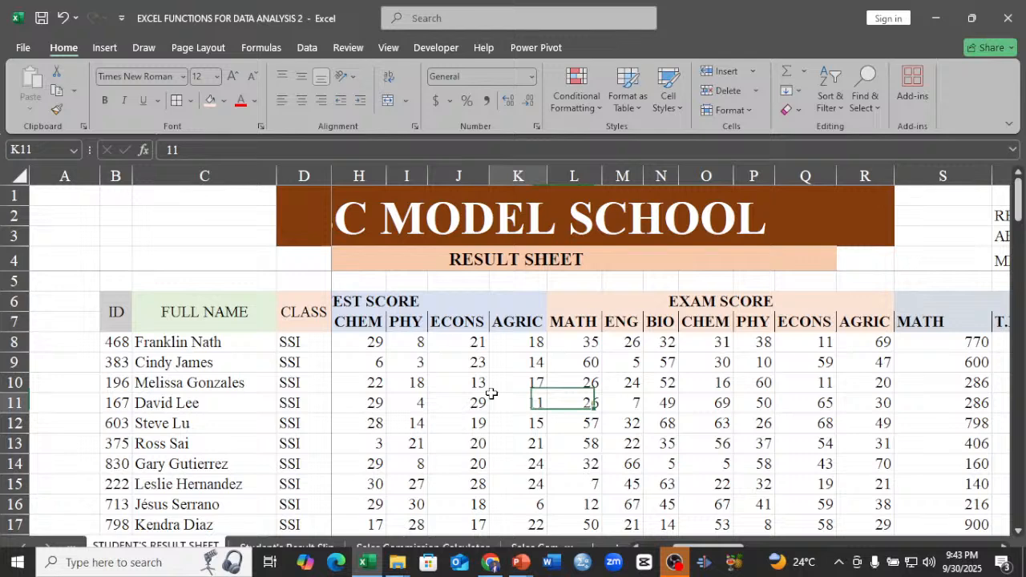
{"action": "key", "text": "Home"}
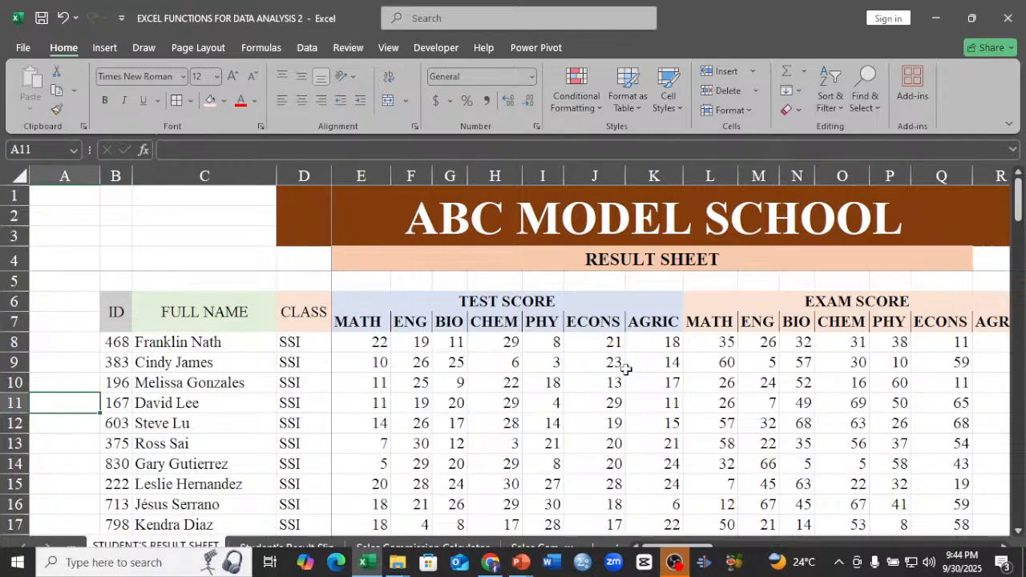
{"action": "left_click", "coordinate": [711, 350]}
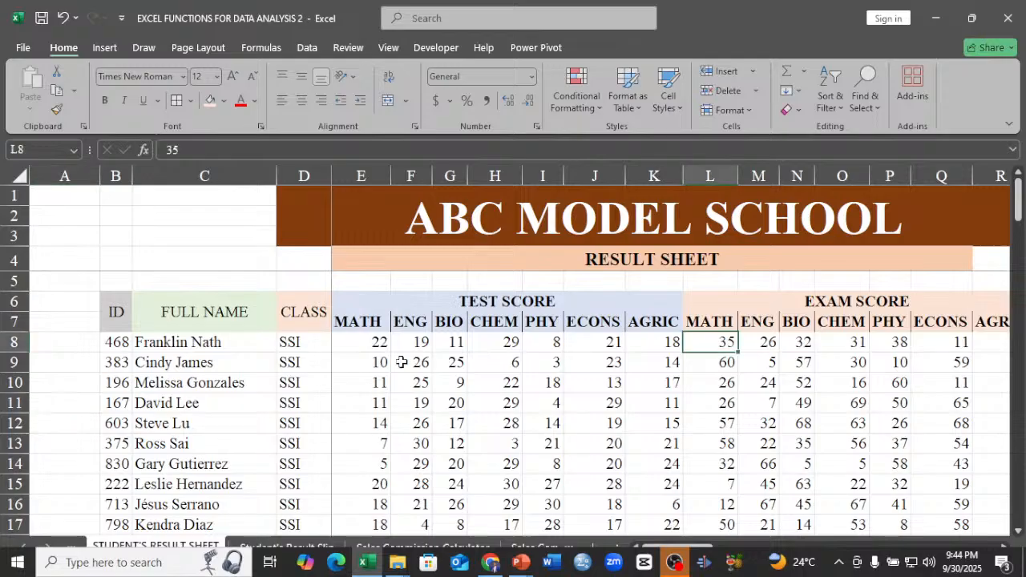
{"action": "left_click", "coordinate": [421, 348]}
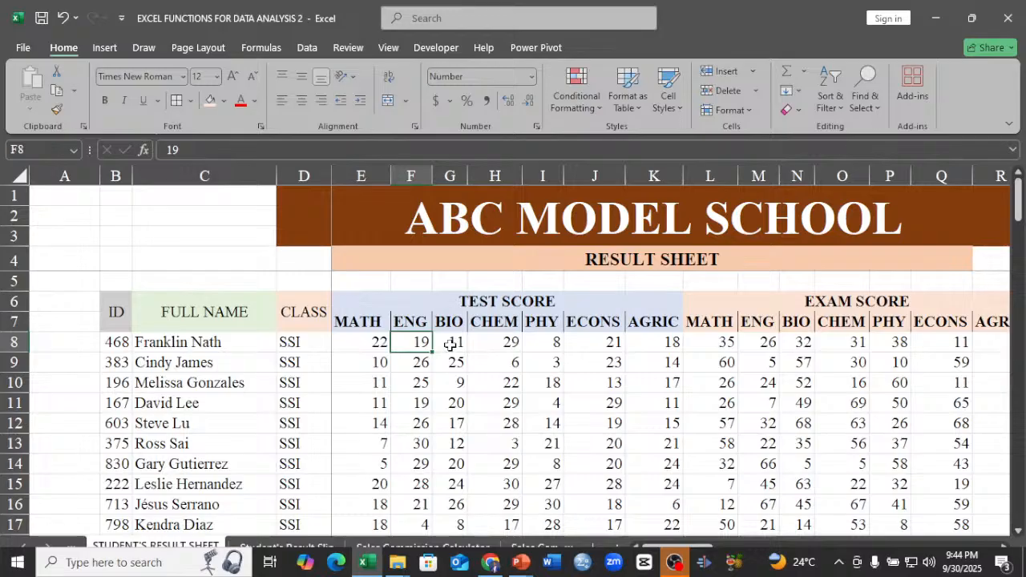
{"action": "left_click", "coordinate": [702, 338]}
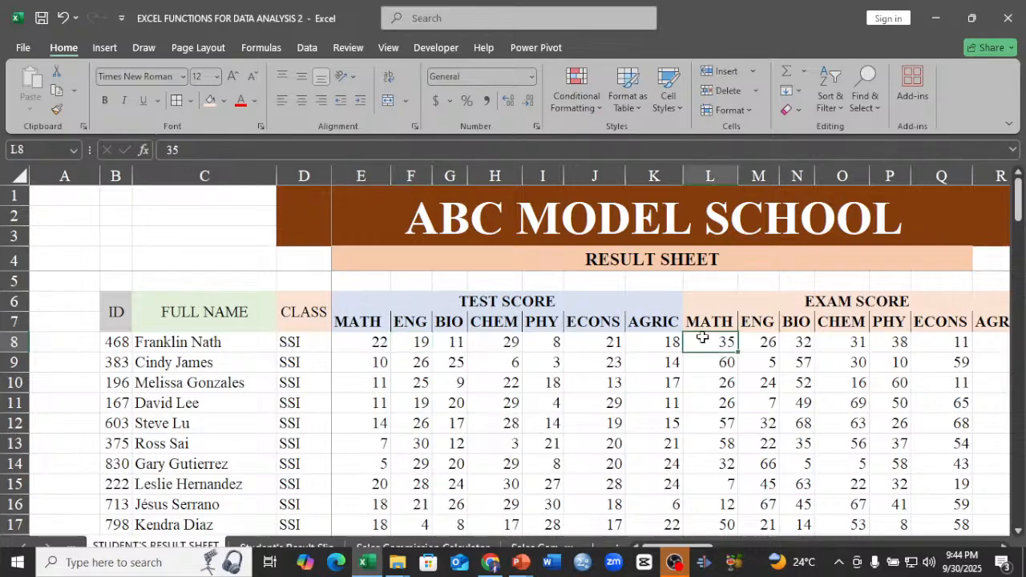
Change the first student's MATH total in S8 to the sum =E8+L8.
{"action": "key", "text": "ctrl+Right"}
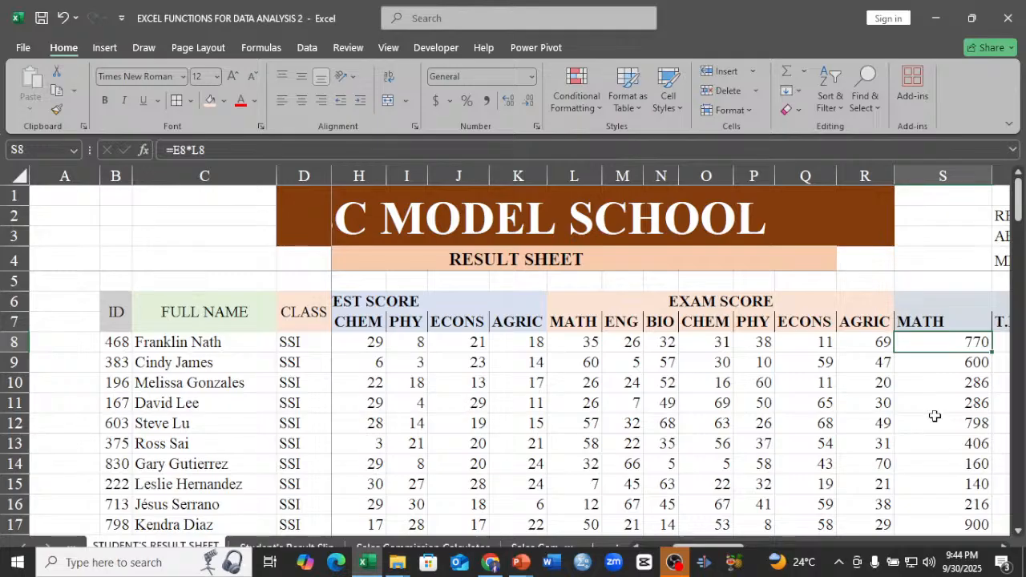
{"action": "double_click", "coordinate": [947, 340]}
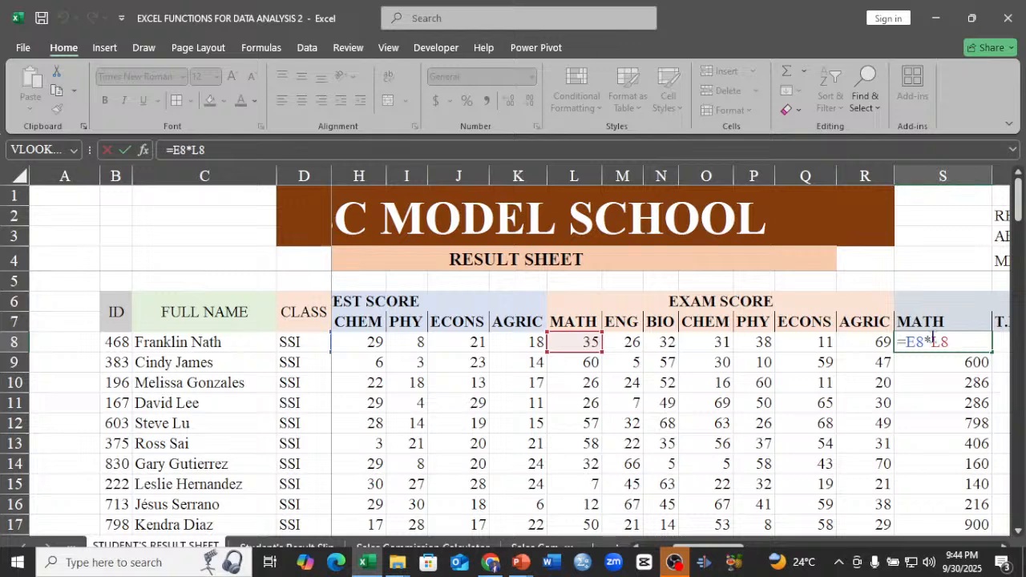
{"action": "key", "text": "BackSpace"}
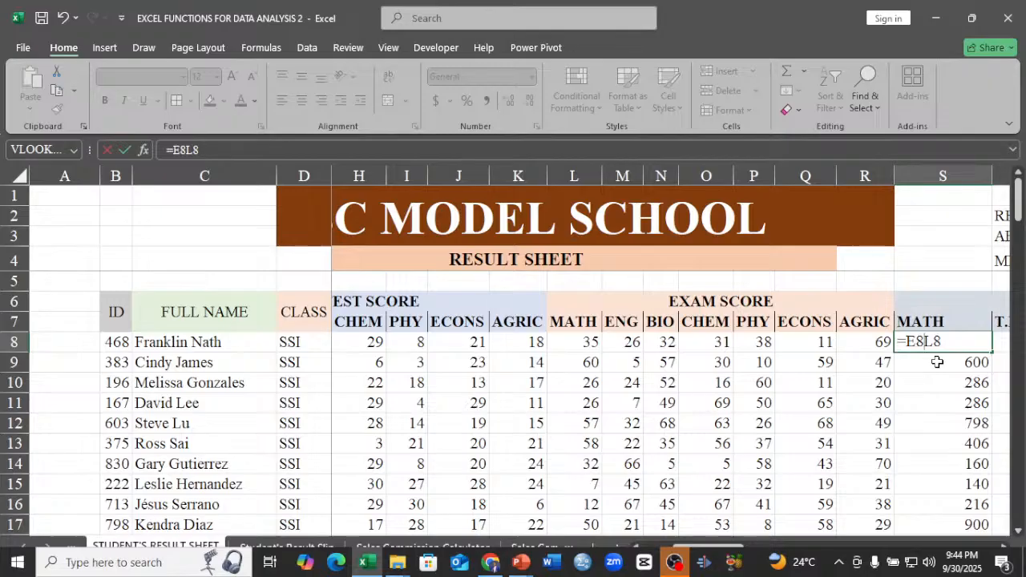
{"action": "type", "text": "+"}
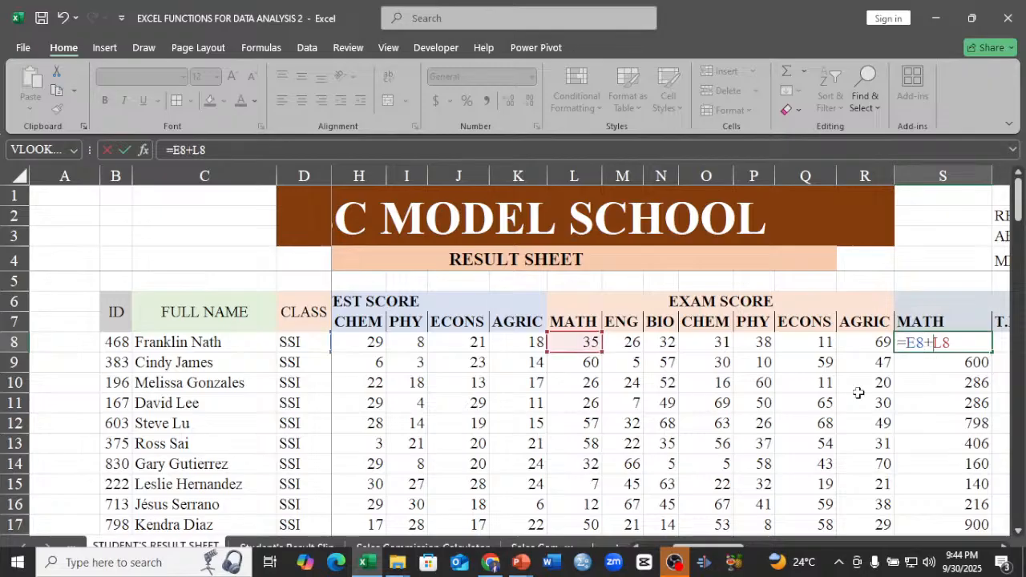
{"action": "key", "text": "Return"}
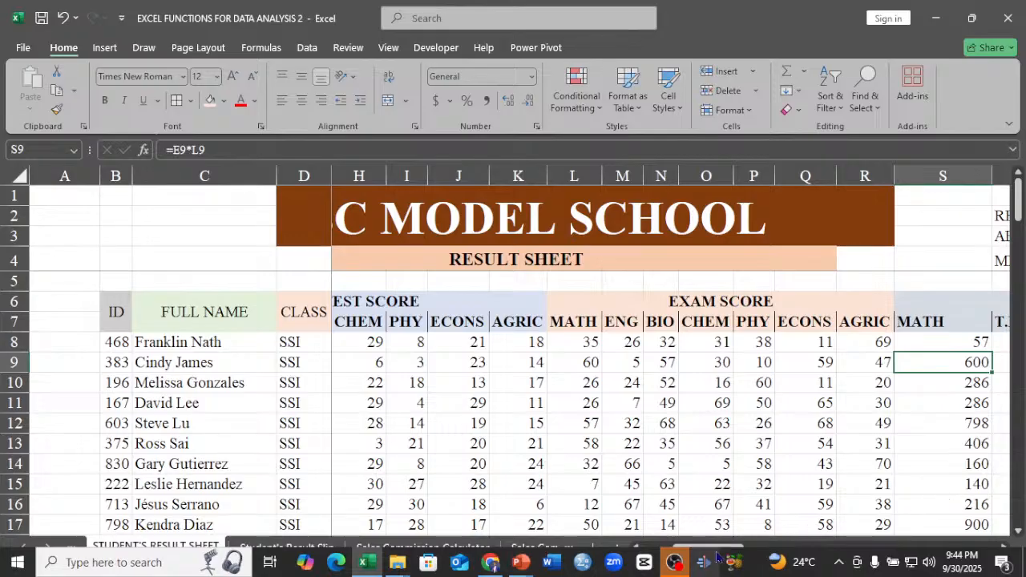
Fill the total formula from S8 across to AGRIC in Y8 and down all student rows.
{"action": "left_click_drag", "start_coordinate": [716, 552], "coordinate": [799, 545]}
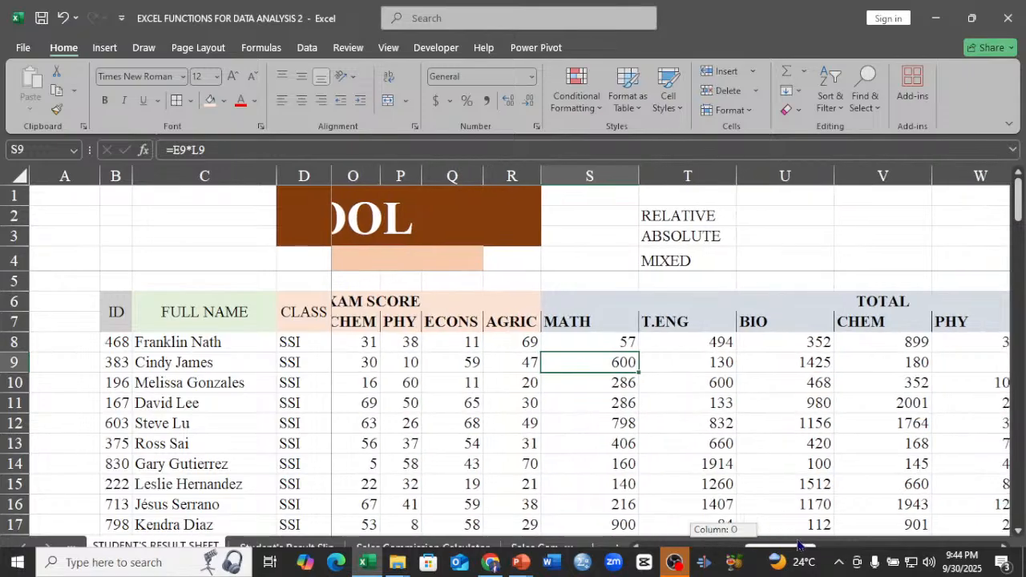
{"action": "left_click_drag", "start_coordinate": [797, 545], "coordinate": [798, 545]}
{"action": "left_click", "coordinate": [585, 340]}
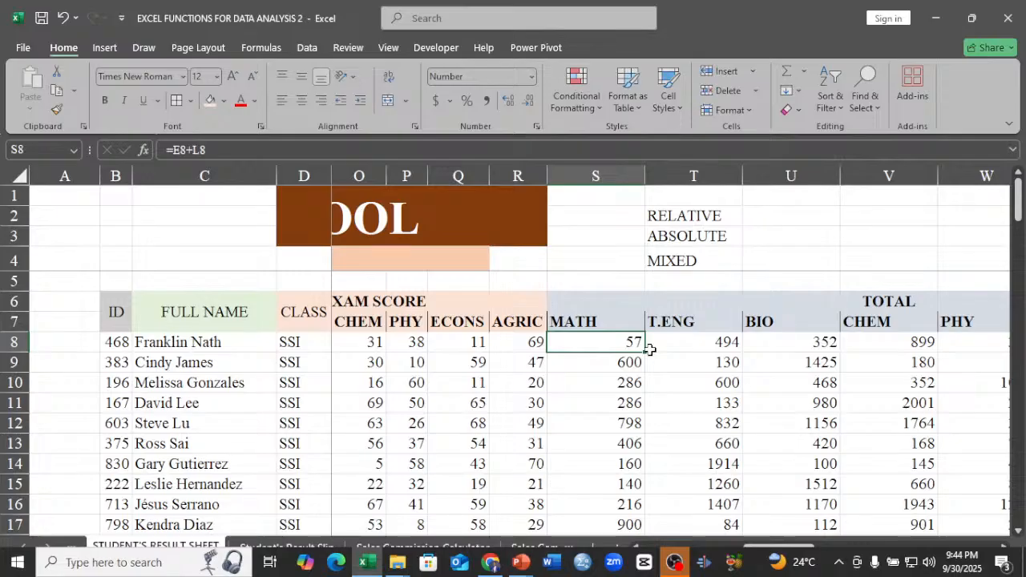
{"action": "left_click_drag", "start_coordinate": [646, 352], "coordinate": [815, 344]}
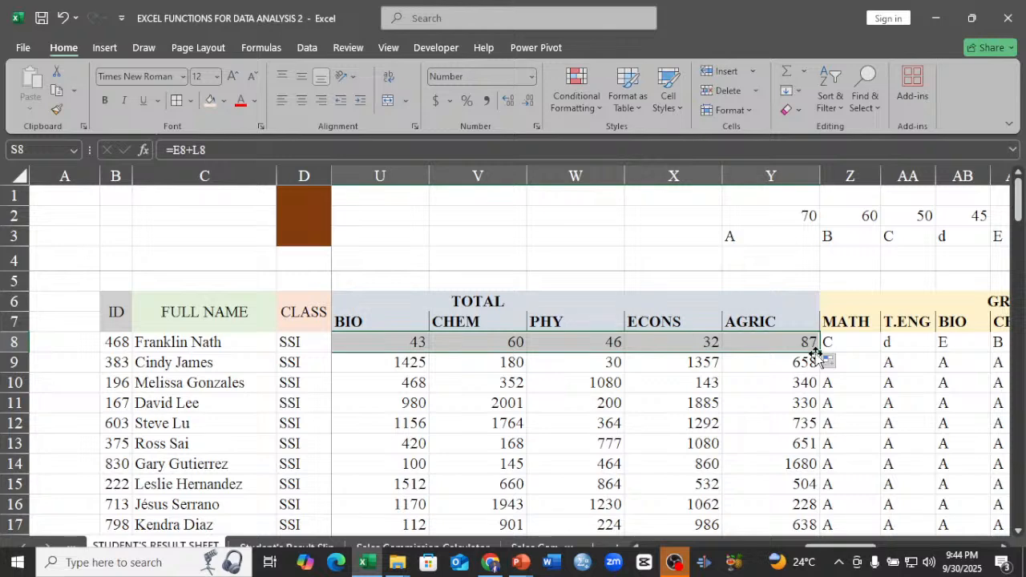
{"action": "double_click", "coordinate": [818, 355]}
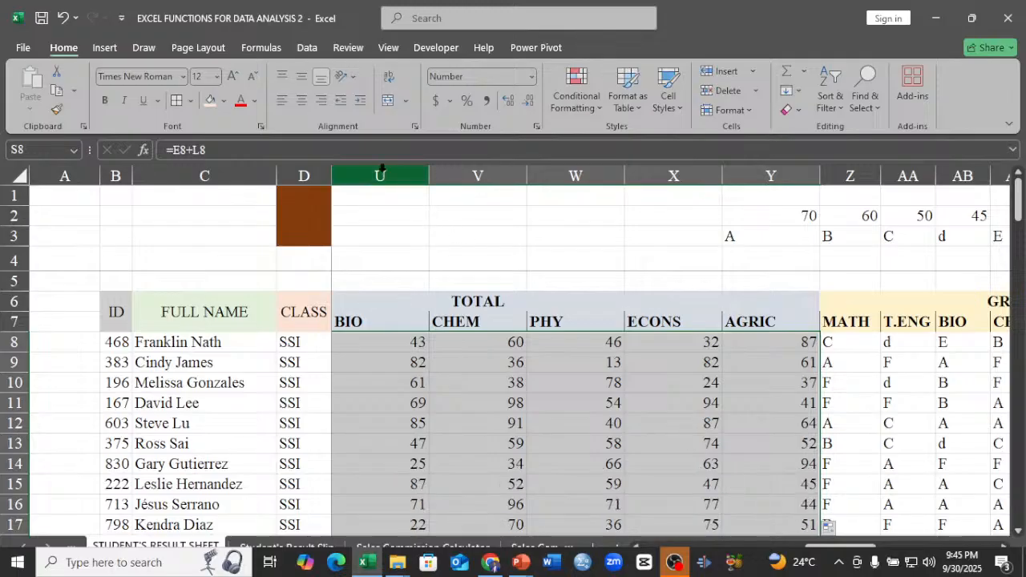
Autofit the widths of the BIO to AGRIC total columns U to Y.
{"action": "left_click_drag", "start_coordinate": [382, 167], "coordinate": [813, 179]}
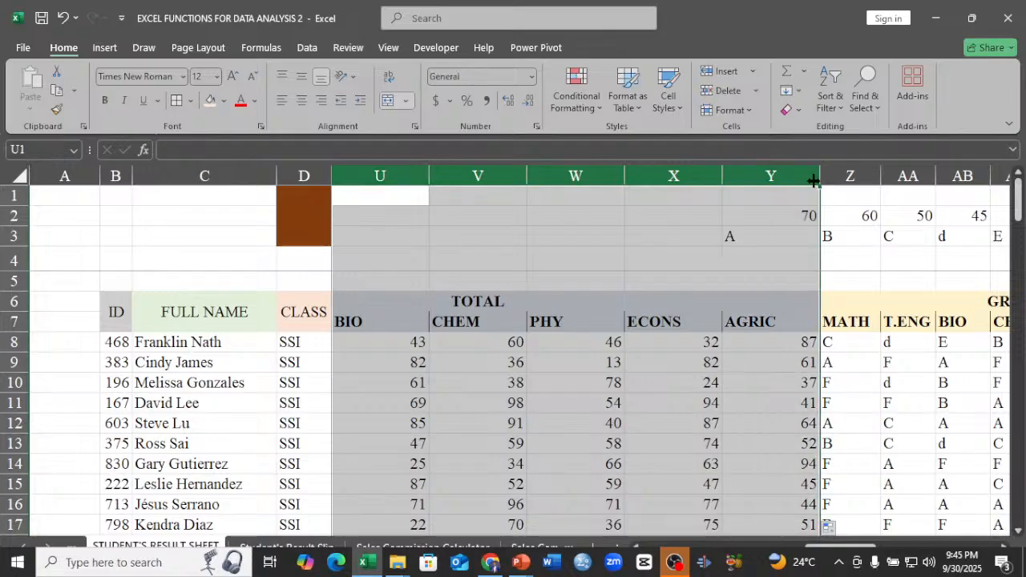
{"action": "left_click", "coordinate": [809, 176]}
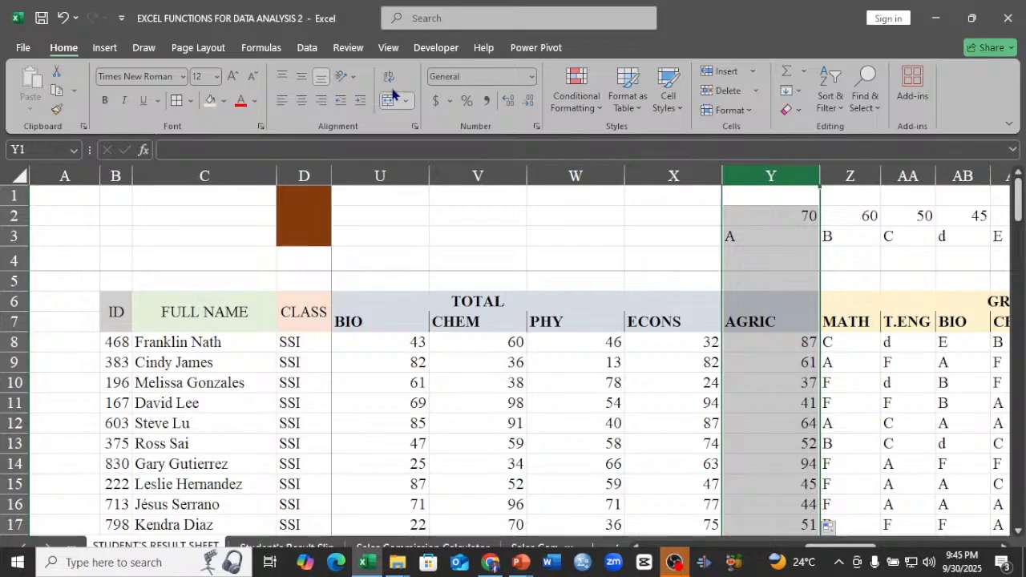
{"action": "left_click", "coordinate": [364, 172], "text": "ctrl"}
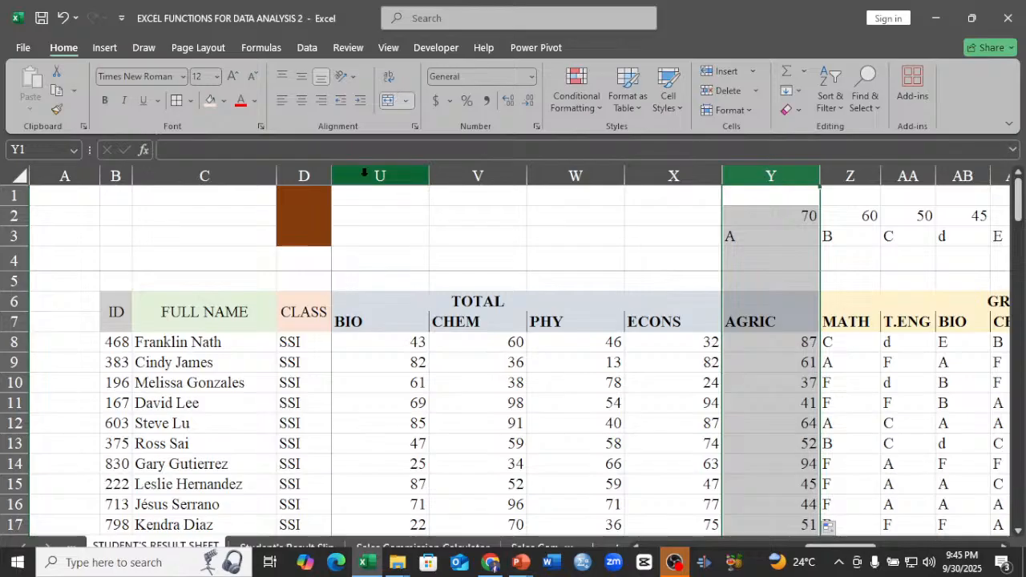
{"action": "left_click_drag", "start_coordinate": [364, 172], "coordinate": [820, 167]}
{"action": "double_click", "coordinate": [819, 172]}
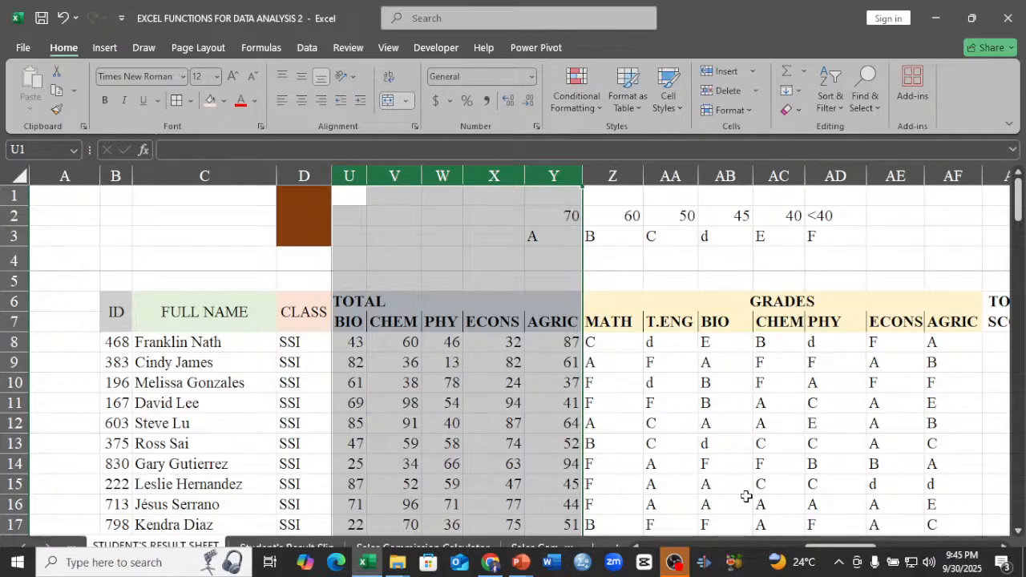
Check the totals in row 9 from AGRIC back to MATH and the exam scores.
{"action": "left_click", "coordinate": [559, 369]}
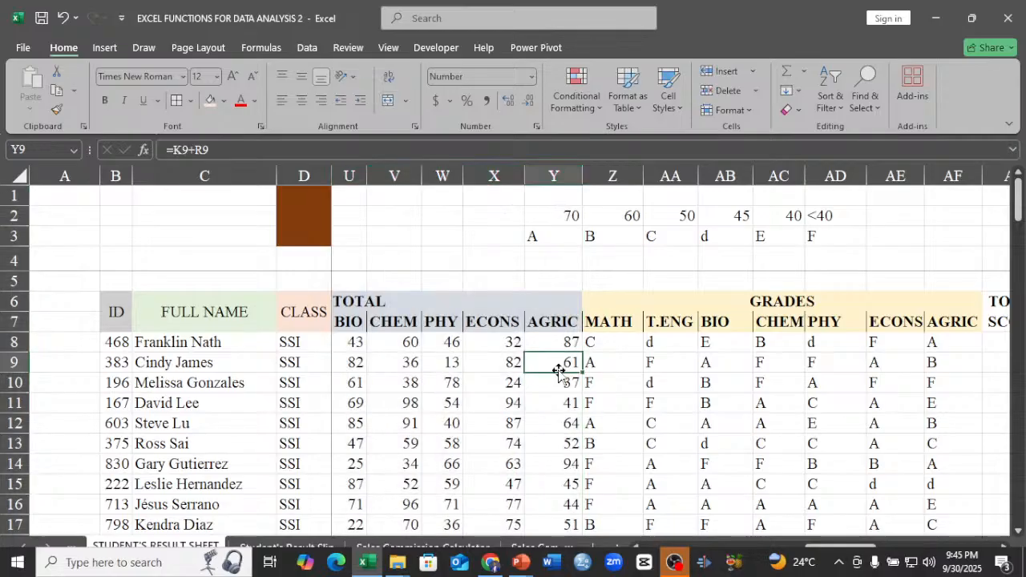
{"action": "key", "text": "Left"}
{"action": "key", "text": "Left"}
{"action": "key", "text": "Left"}
{"action": "key", "text": "Left"}
{"action": "key", "text": "Left"}
{"action": "key", "text": "Left"}
{"action": "key", "text": "Left"}
{"action": "key", "text": "Left"}
{"action": "key", "text": "Left"}
{"action": "key", "text": "Left"}
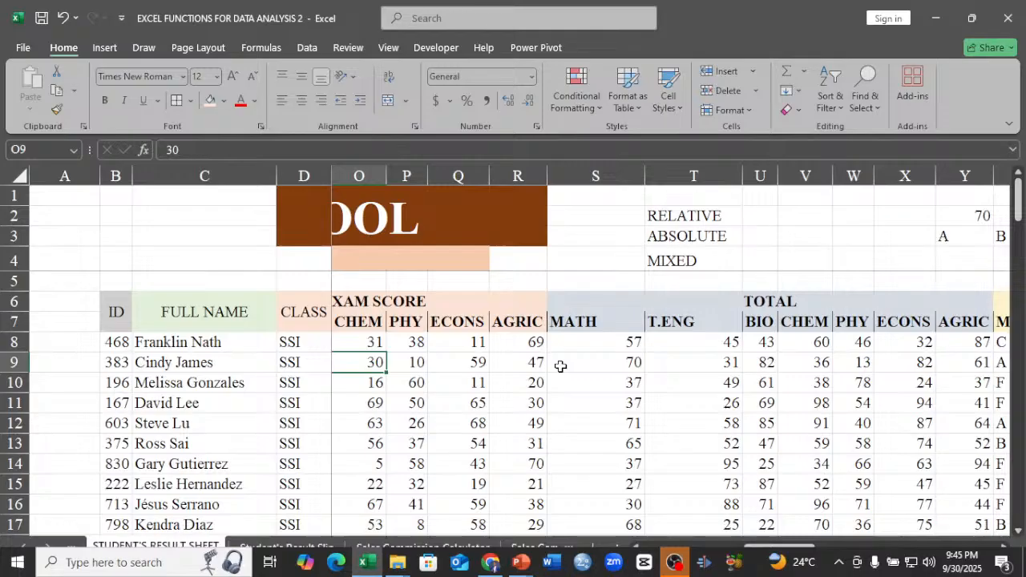
Autofit the widths of the MATH and T.ENG total columns S and T.
{"action": "key", "text": "Left"}
{"action": "left_click", "coordinate": [619, 174]}
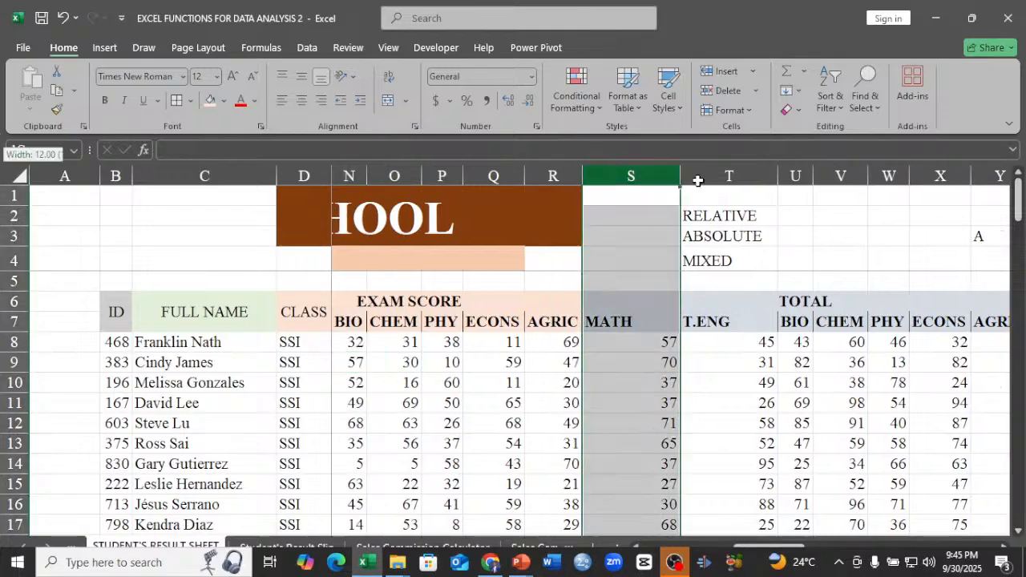
{"action": "left_click_drag", "start_coordinate": [698, 181], "coordinate": [777, 186]}
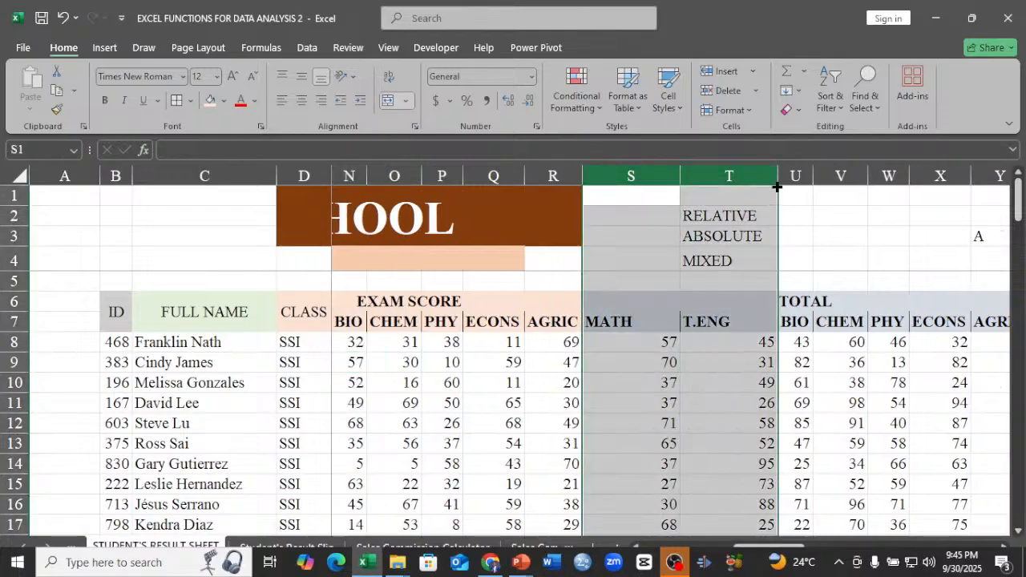
{"action": "double_click", "coordinate": [777, 186]}
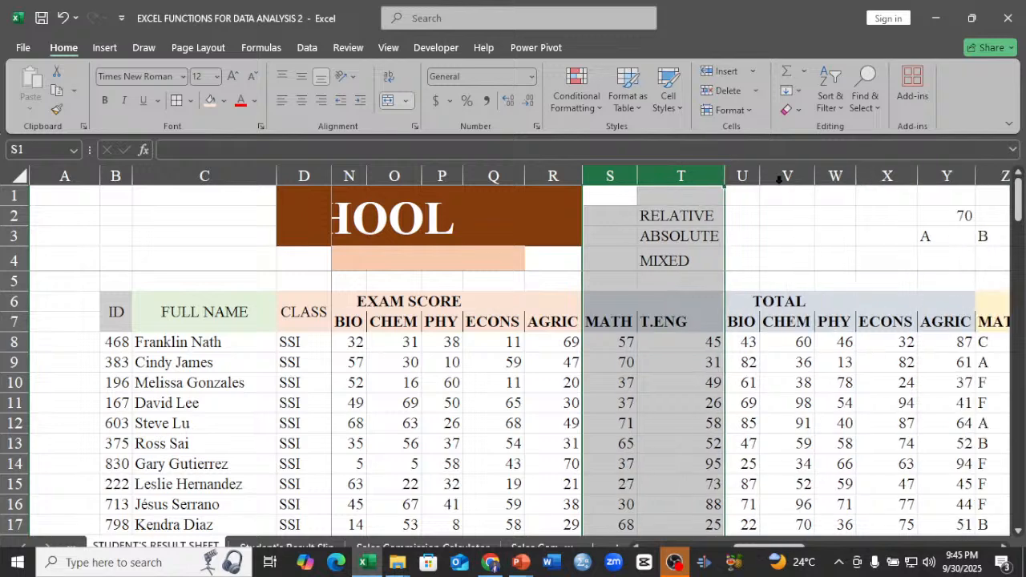
{"action": "left_click", "coordinate": [700, 361]}
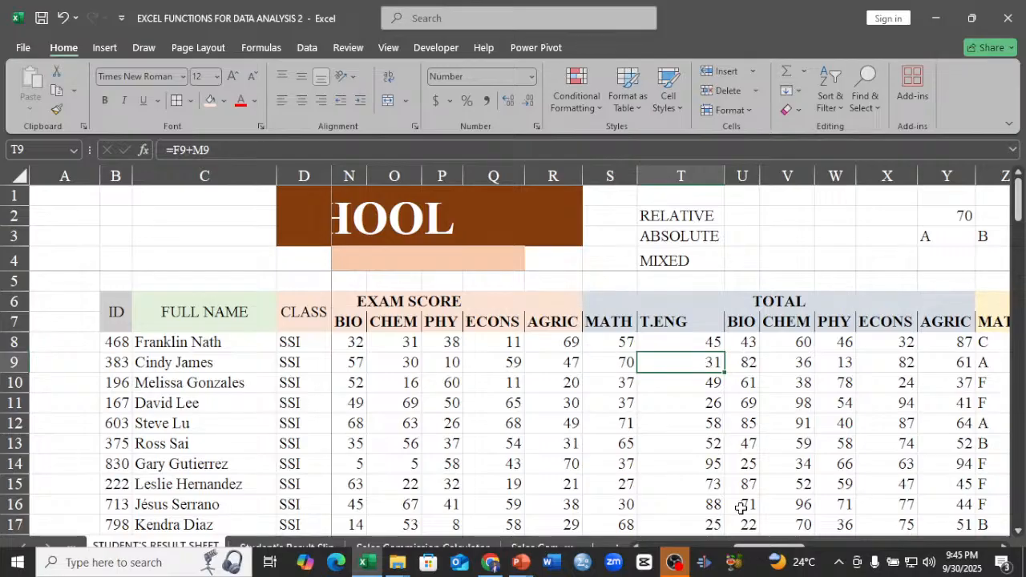
Check the first student's row 8 from the AGRIC total through the grades, total score and average score to the remark.
{"action": "mouse_move", "coordinate": [768, 547]}
{"action": "left_mouse_down"}
{"action": "mouse_move", "coordinate": [663, 550]}
{"action": "mouse_move", "coordinate": [782, 548]}
{"action": "left_mouse_up"}
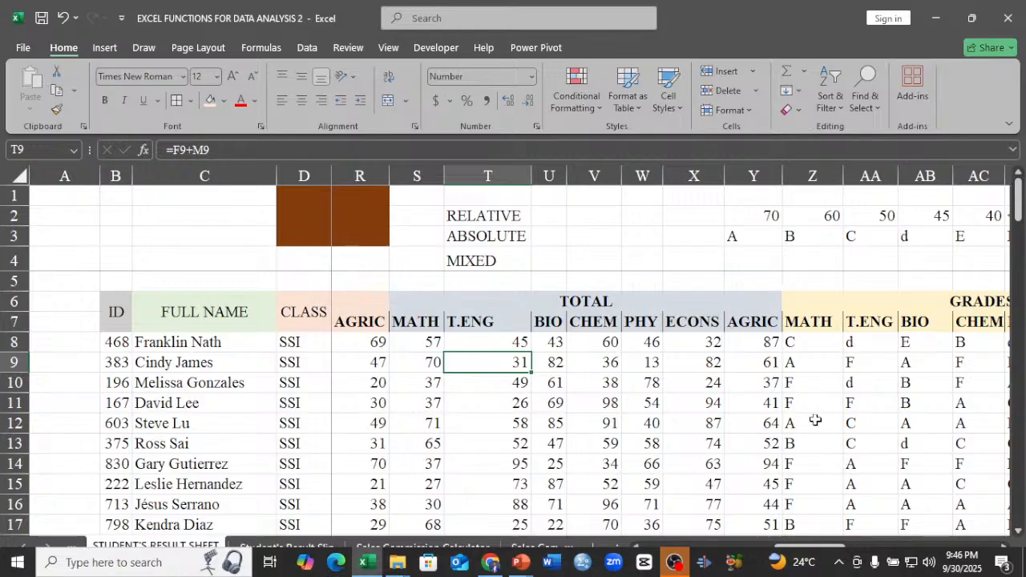
{"action": "left_click", "coordinate": [768, 343]}
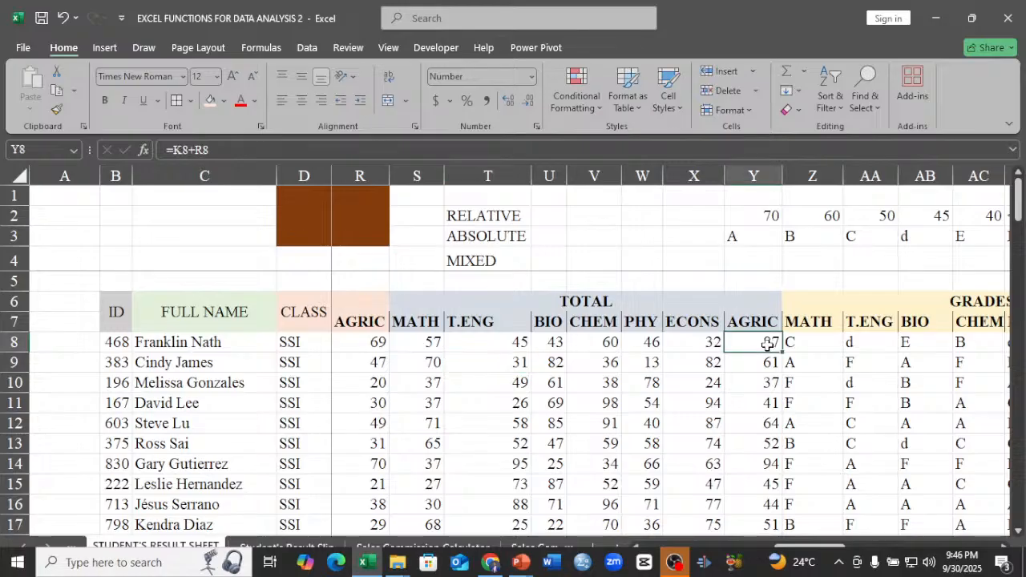
{"action": "key", "text": "Right"}
{"action": "key", "text": "Right"}
{"action": "key", "text": "Right"}
{"action": "key", "text": "Right"}
{"action": "key", "text": "Right"}
{"action": "key", "text": "Right"}
{"action": "key", "text": "Right"}
{"action": "key", "text": "Right"}
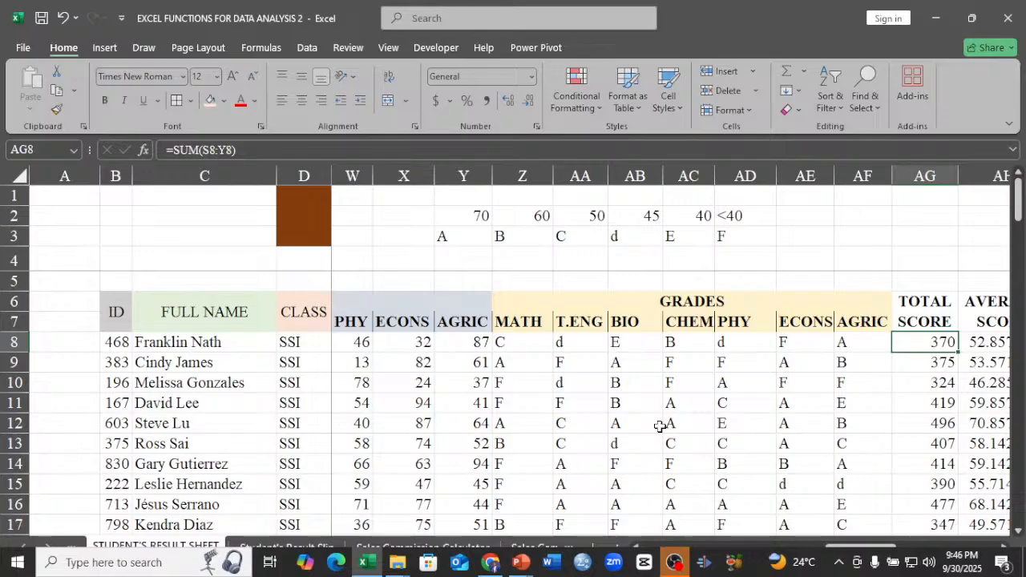
{"action": "key", "text": "Right"}
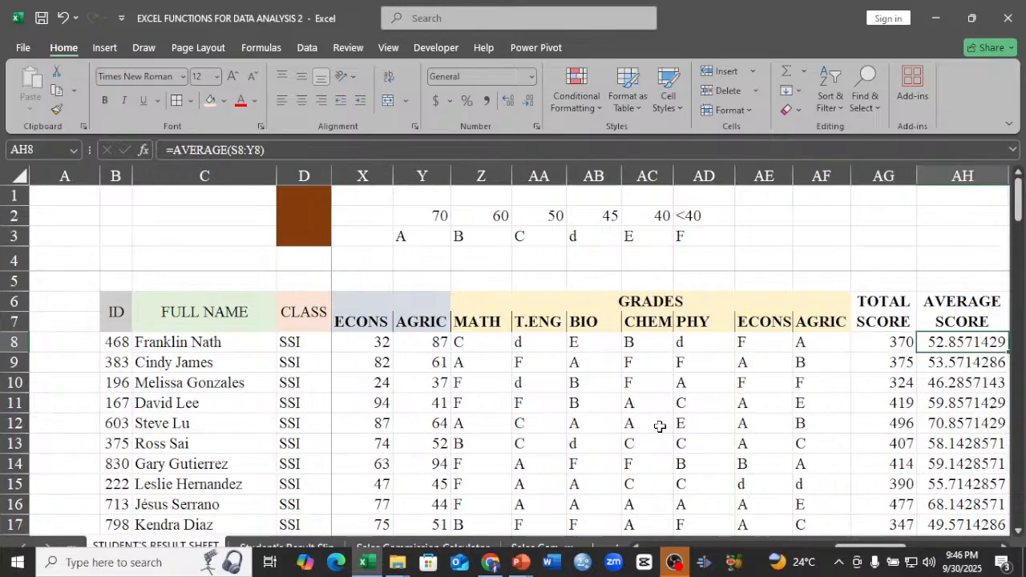
{"action": "key", "text": "Right"}
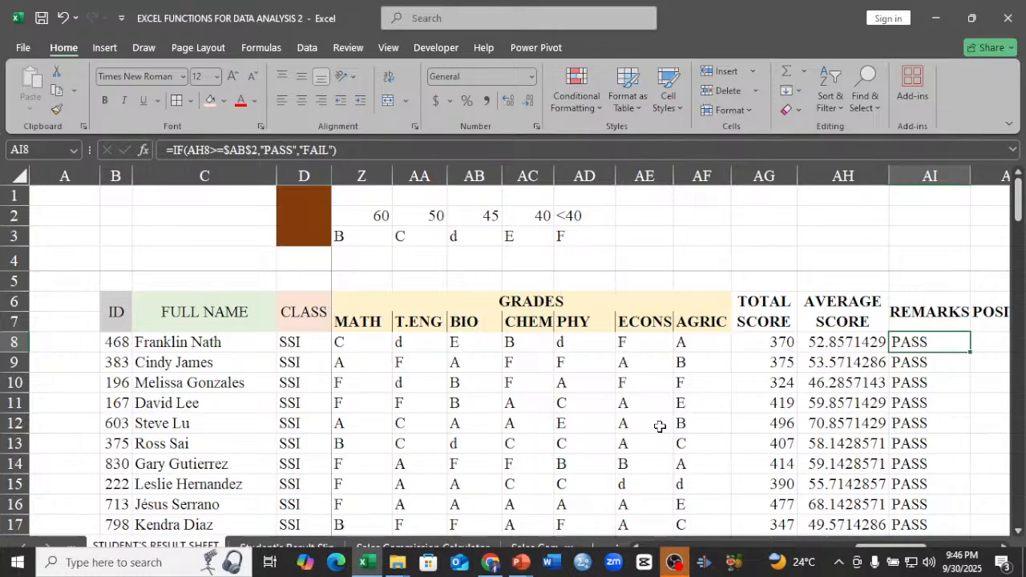
Examine the PASS or FAIL remarks in column AI against the average scores from row 8 down to row 34.
{"action": "key", "text": "Down"}
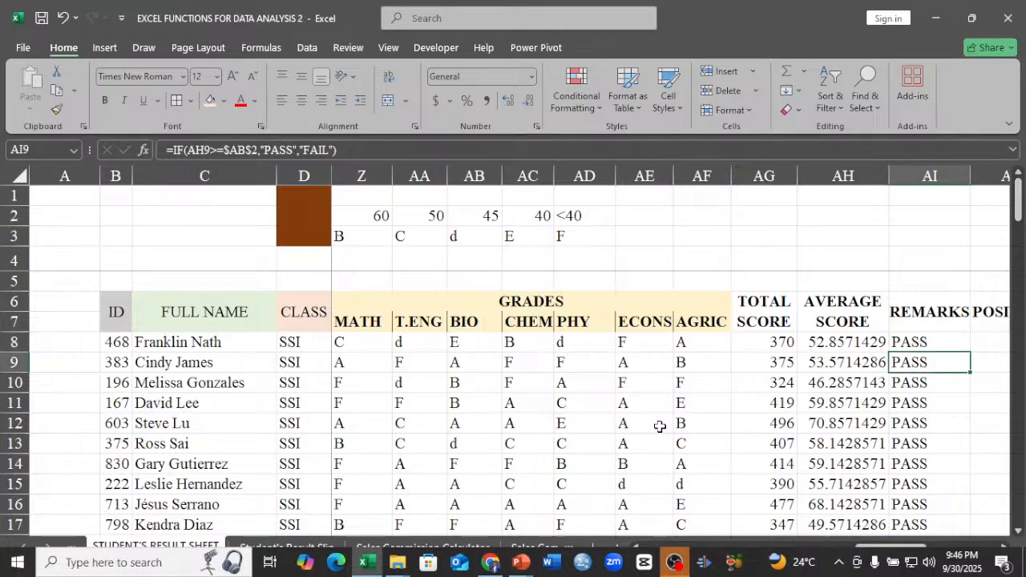
{"action": "key", "text": "Down"}
{"action": "key", "text": "Down"}
{"action": "key", "text": "Down"}
{"action": "key", "text": "Down"}
{"action": "key", "text": "Down"}
{"action": "key", "text": "Down"}
{"action": "key", "text": "Down"}
{"action": "key", "text": "Down"}
{"action": "key", "text": "Down"}
{"action": "key", "text": "Down"}
{"action": "key", "text": "Down"}
{"action": "key", "text": "Down"}
{"action": "key", "text": "Down"}
{"action": "key", "text": "Down"}
{"action": "key", "text": "Down"}
{"action": "key", "text": "Down"}
{"action": "key", "text": "Down"}
{"action": "key", "text": "Down"}
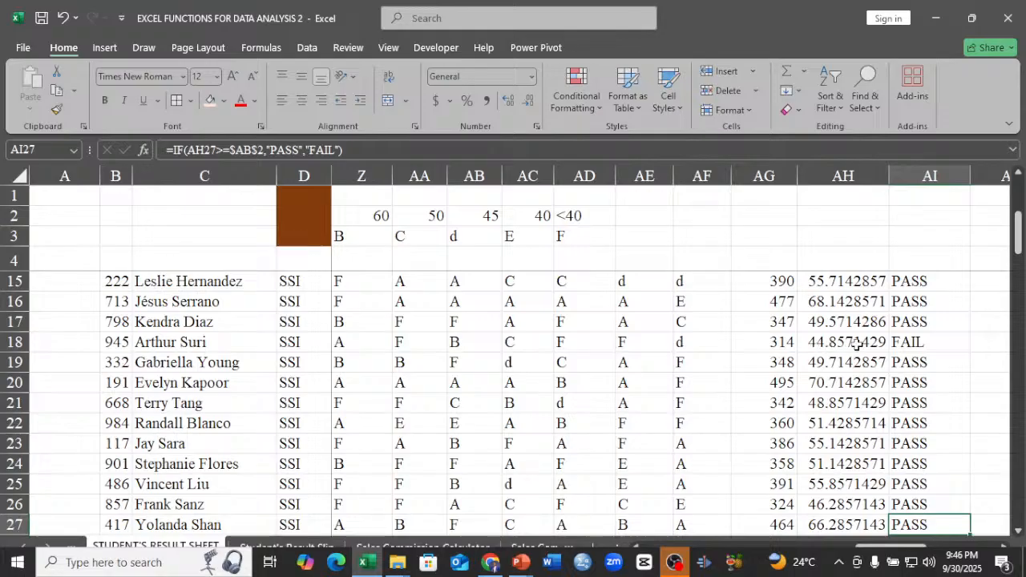
{"action": "key", "text": "Down"}
{"action": "key", "text": "Down"}
{"action": "key", "text": "Down"}
{"action": "key", "text": "Down"}
{"action": "key", "text": "Down"}
{"action": "key", "text": "Down"}
{"action": "key", "text": "Down"}
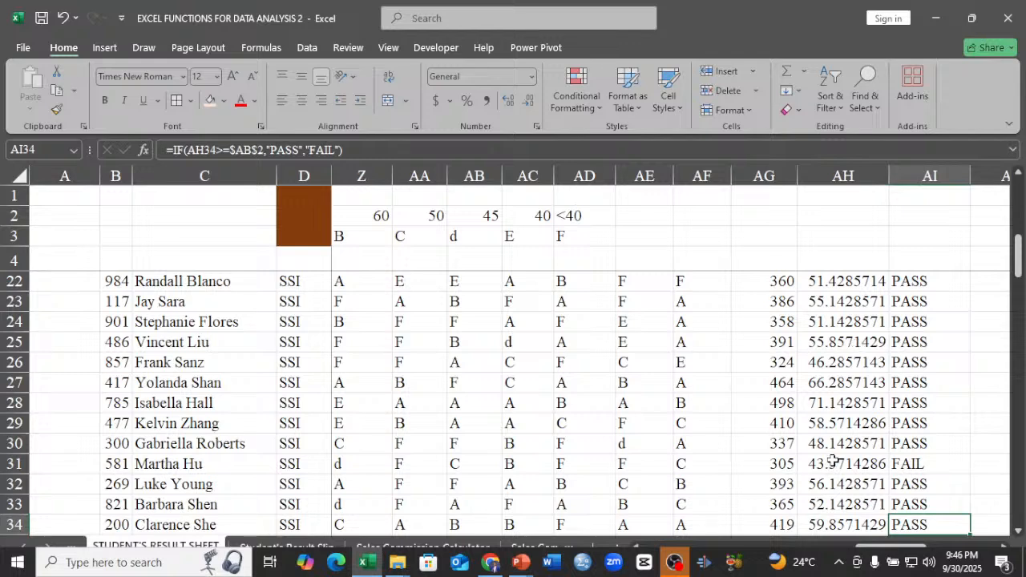
{"action": "scroll", "coordinate": [832, 461], "scroll_direction": "up", "scroll_amount": 5}
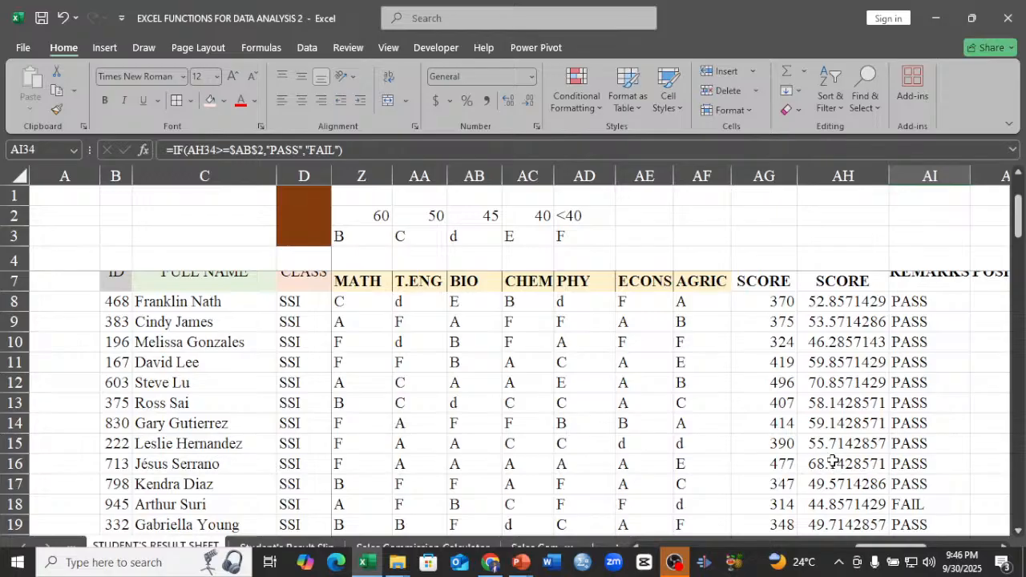
{"action": "scroll", "coordinate": [832, 461], "scroll_direction": "up", "scroll_amount": 1}
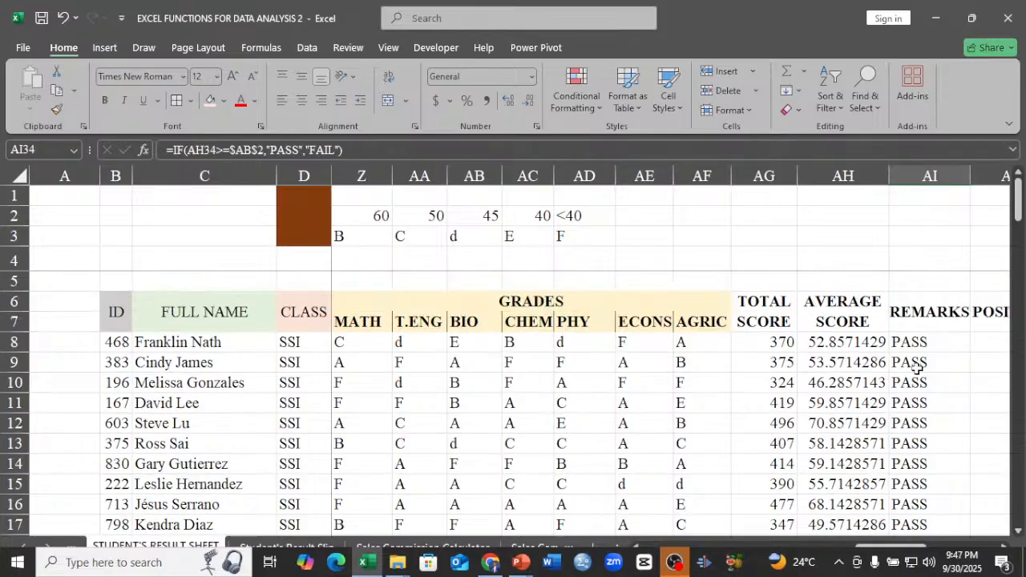
Examine the students' ranks in POSITION column AJ from row 34 up to the column heading.
{"action": "key", "text": "Right"}
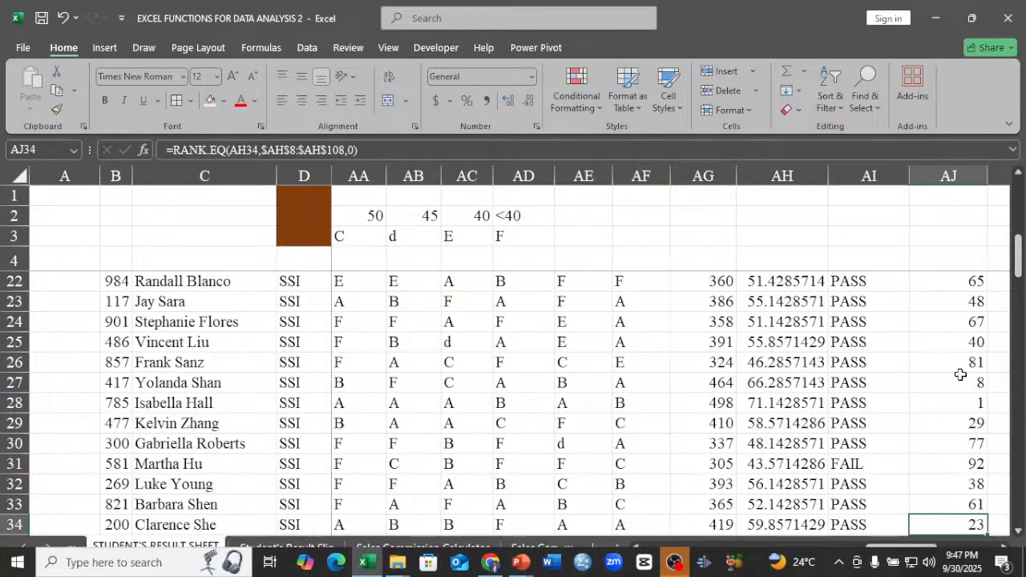
{"action": "left_click", "coordinate": [943, 408]}
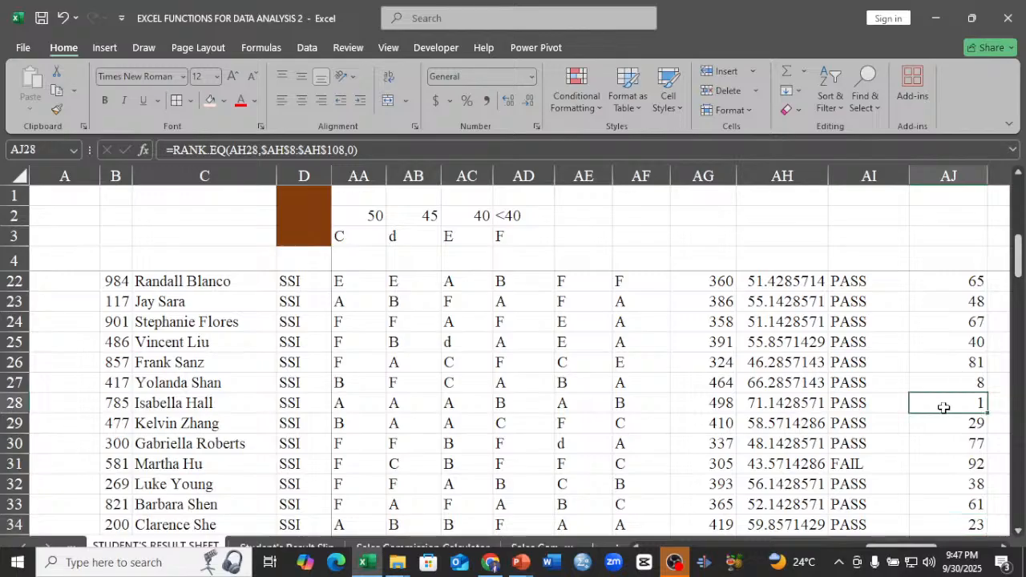
{"action": "key", "text": "Up"}
{"action": "key", "text": "Up"}
{"action": "key", "text": "Up"}
{"action": "key", "text": "Up"}
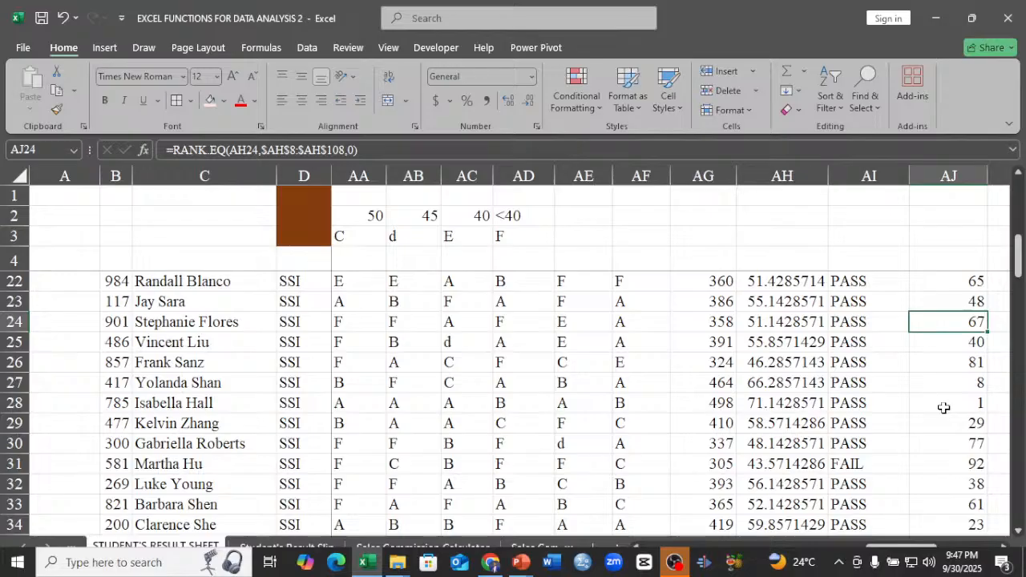
{"action": "key", "text": "Up"}
{"action": "key", "text": "Up"}
{"action": "key", "text": "Up"}
{"action": "key", "text": "Up"}
{"action": "key", "text": "Up"}
{"action": "key", "text": "Up"}
{"action": "key", "text": "Up"}
{"action": "key", "text": "Up"}
{"action": "key", "text": "Up"}
{"action": "key", "text": "Up"}
{"action": "key", "text": "Up"}
{"action": "key", "text": "Up"}
{"action": "key", "text": "Up"}
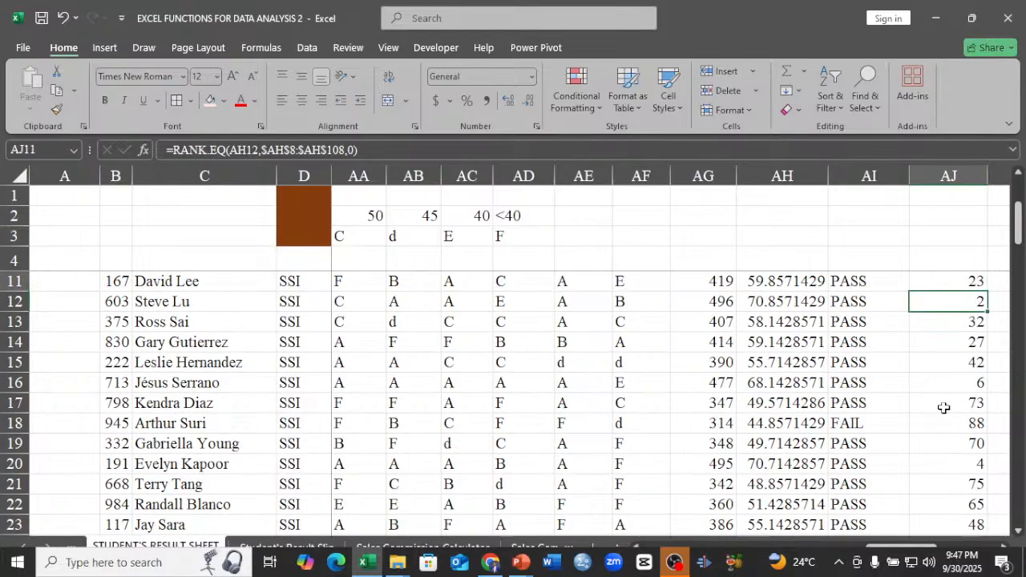
{"action": "key", "text": "Up"}
{"action": "key", "text": "Up"}
{"action": "key", "text": "Up"}
{"action": "key", "text": "Up"}
{"action": "key", "text": "Up"}
{"action": "key", "text": "Up"}
{"action": "key", "text": "Up"}
{"action": "key", "text": "Up"}
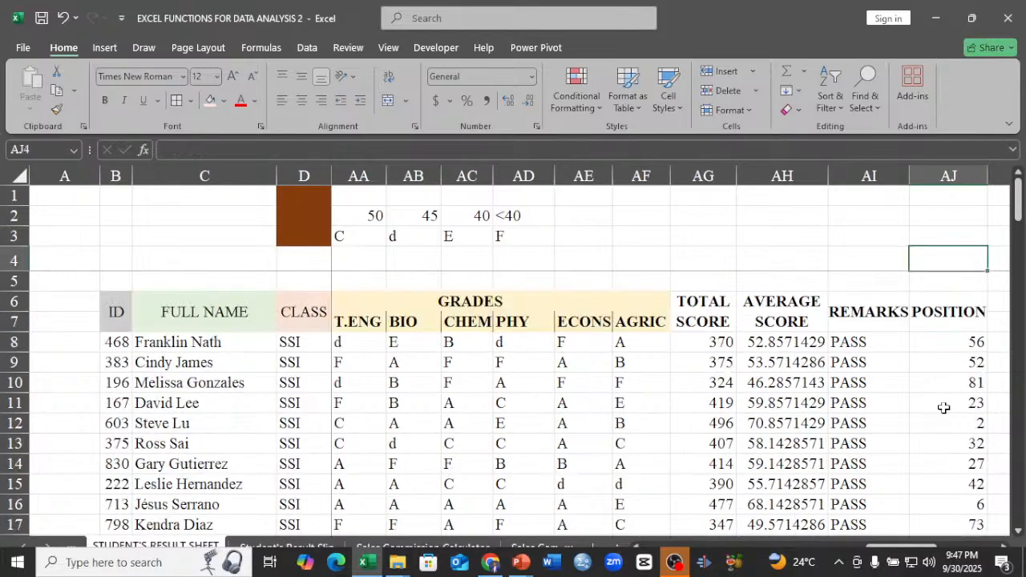
Check the RANK.EQ positions in AJ8, AJ9 and AJ12 and continue down the column to row 29.
{"action": "left_click", "coordinate": [951, 349]}
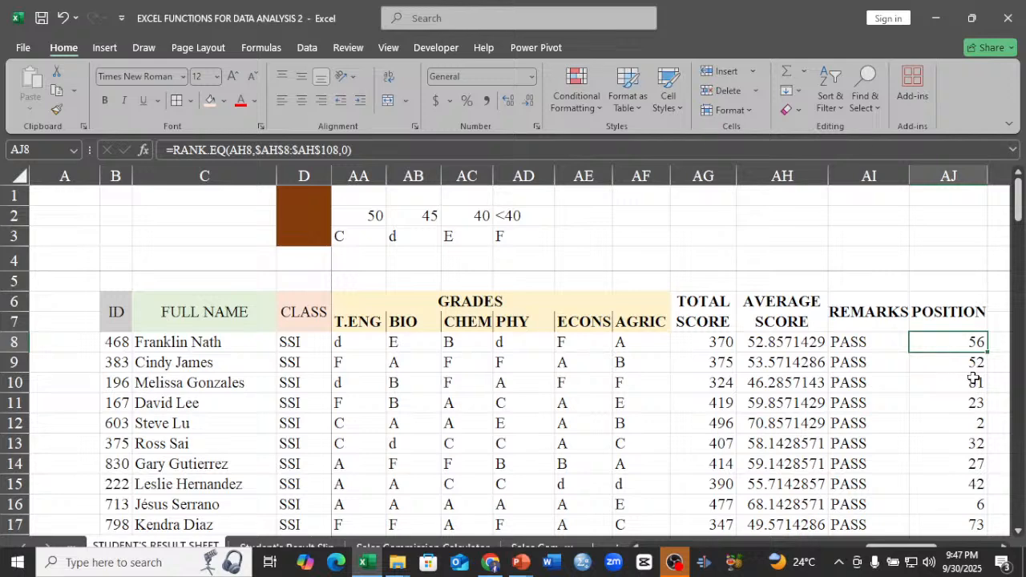
{"action": "left_click", "coordinate": [977, 365]}
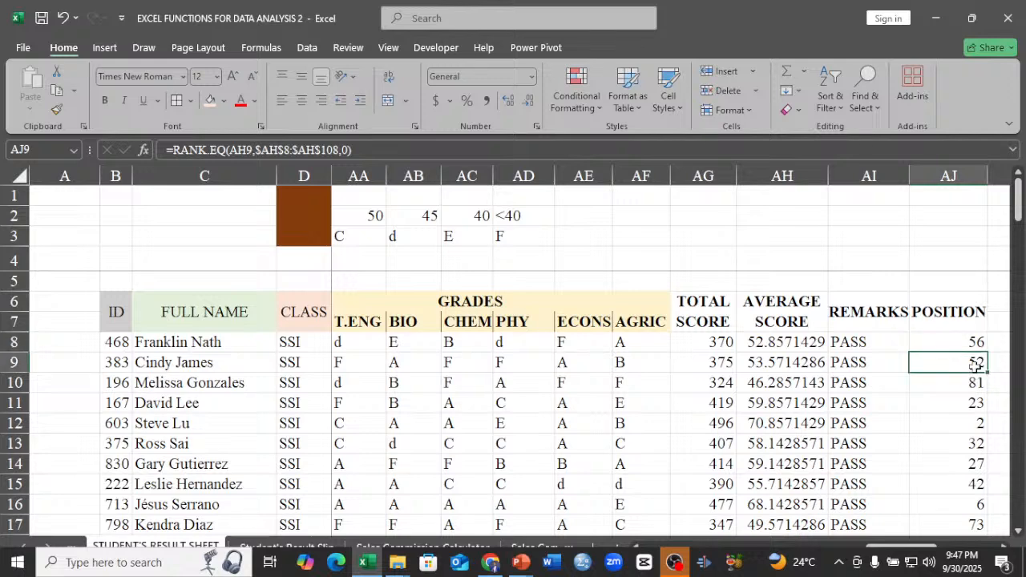
{"action": "left_click", "coordinate": [964, 423]}
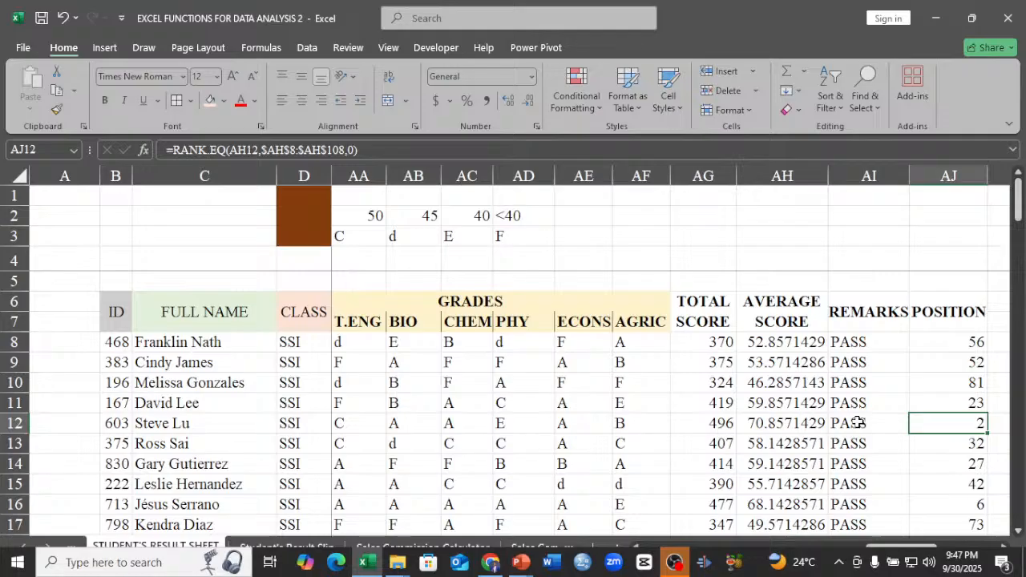
{"action": "key", "text": "Down"}
{"action": "key", "text": "Down"}
{"action": "key", "text": "Down"}
{"action": "key", "text": "Down"}
{"action": "key", "text": "Down"}
{"action": "key", "text": "Down"}
{"action": "key", "text": "Down"}
{"action": "key", "text": "Down"}
{"action": "key", "text": "Down"}
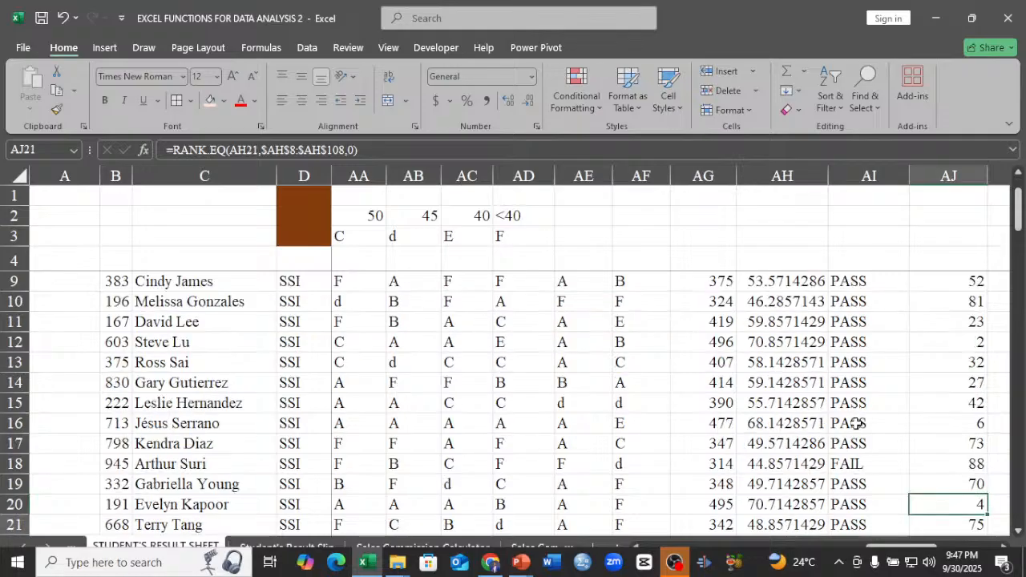
{"action": "key", "text": "Down"}
{"action": "key", "text": "Down"}
{"action": "key", "text": "Down"}
{"action": "key", "text": "Down"}
{"action": "key", "text": "Down"}
{"action": "key", "text": "Down"}
{"action": "key", "text": "Down"}
{"action": "key", "text": "Down"}
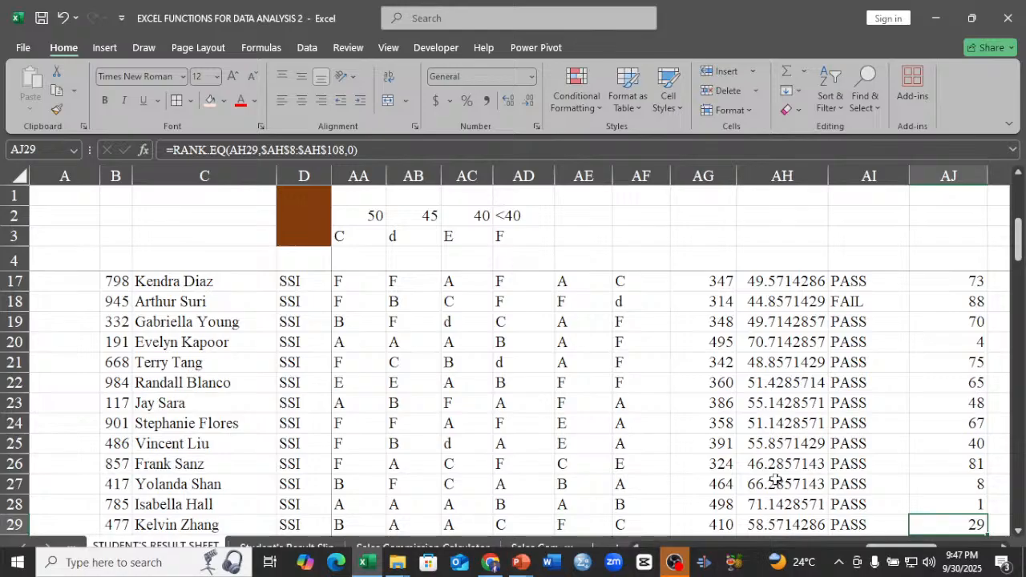
Review the total scores, averages, remarks and positions of the remaining students down past row 90.
{"action": "scroll", "coordinate": [962, 469], "scroll_direction": "down", "scroll_amount": 1}
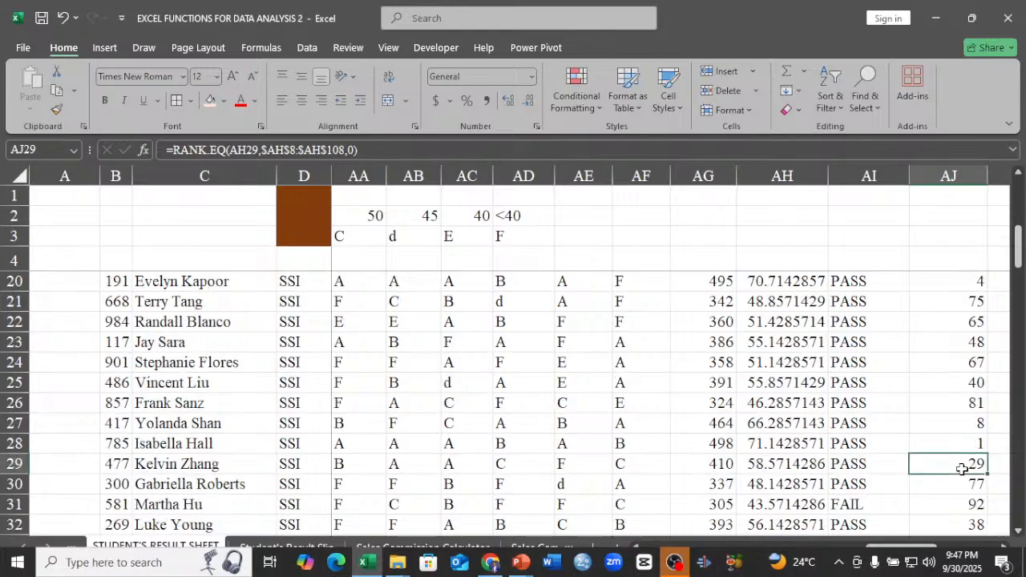
{"action": "scroll", "coordinate": [962, 469], "scroll_direction": "down", "scroll_amount": 4}
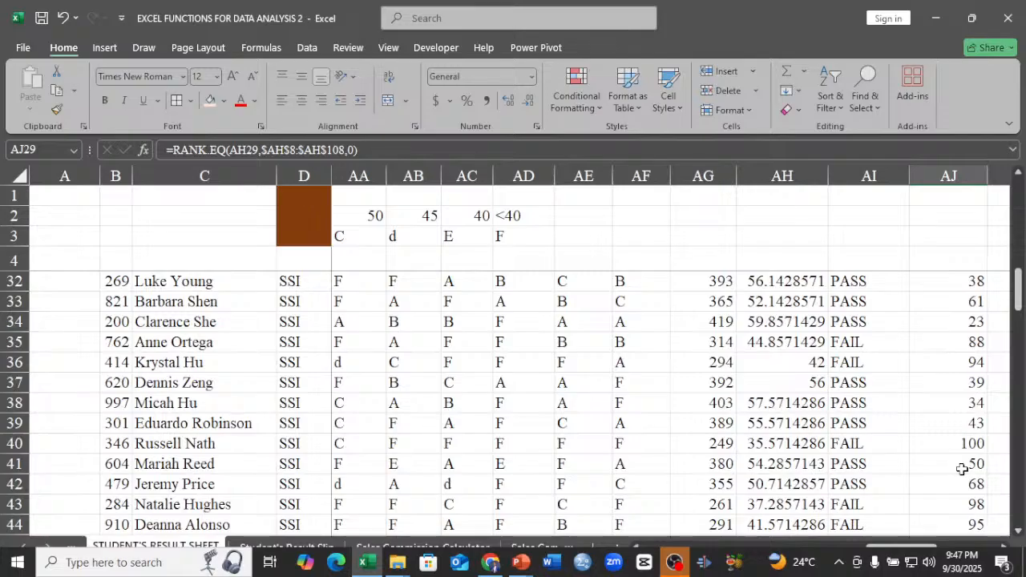
{"action": "scroll", "coordinate": [962, 469], "scroll_direction": "down", "scroll_amount": 6}
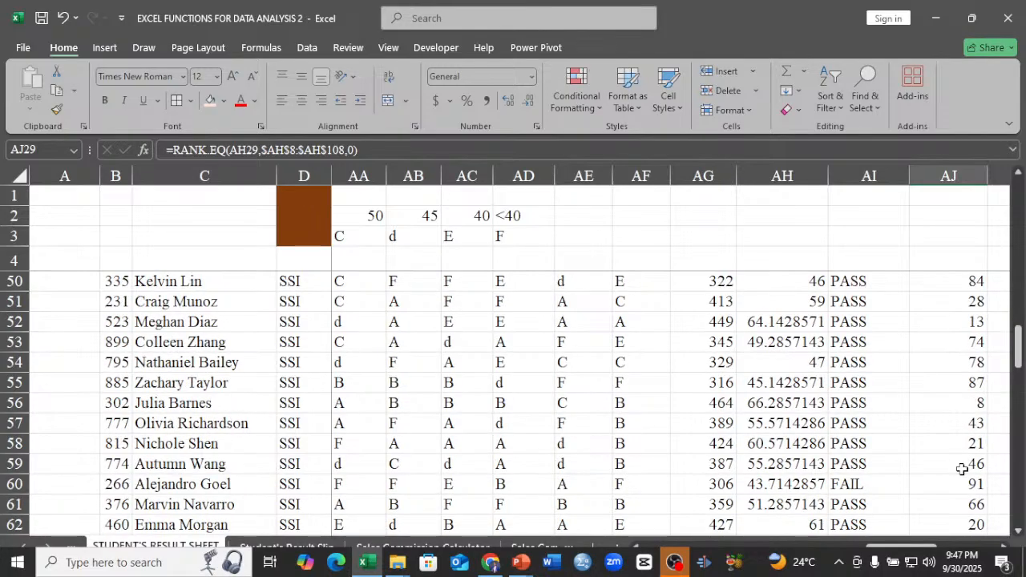
{"action": "scroll", "coordinate": [962, 469], "scroll_direction": "down", "scroll_amount": 6}
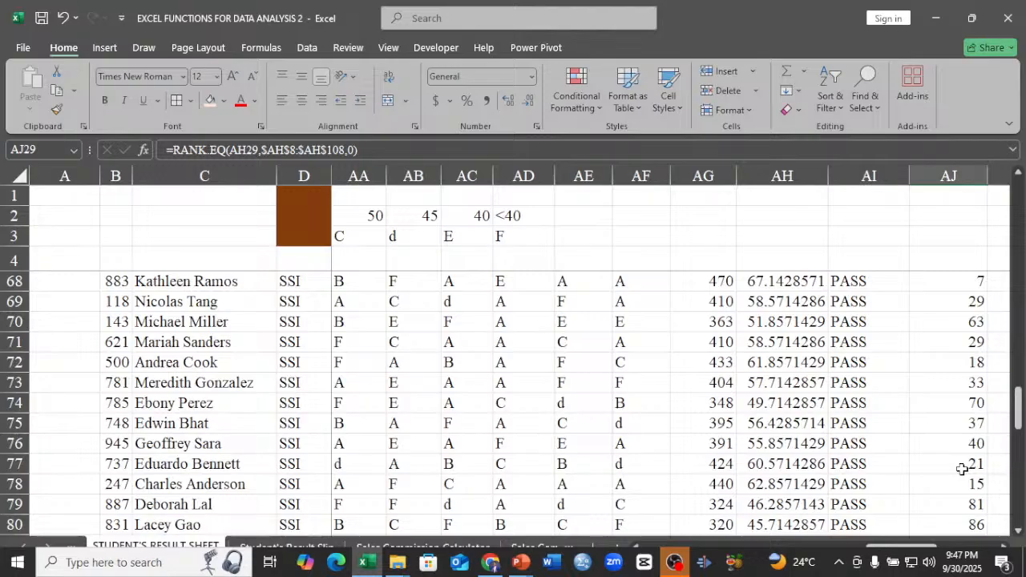
{"action": "scroll", "coordinate": [962, 469], "scroll_direction": "down", "scroll_amount": 8}
{"action": "scroll", "coordinate": [962, 469], "scroll_direction": "up", "scroll_amount": 4}
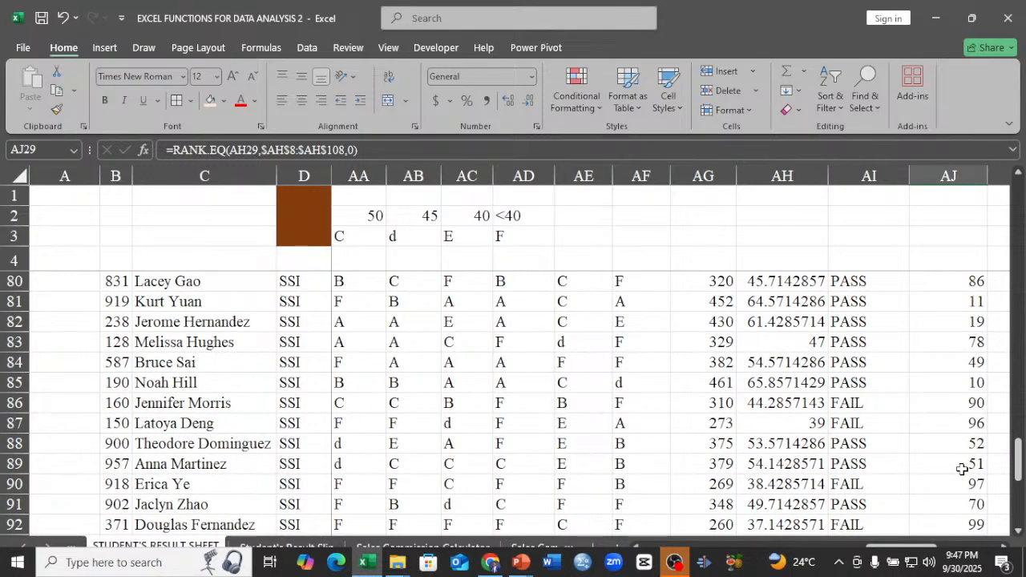
{"action": "scroll", "coordinate": [962, 469], "scroll_direction": "up", "scroll_amount": 20}
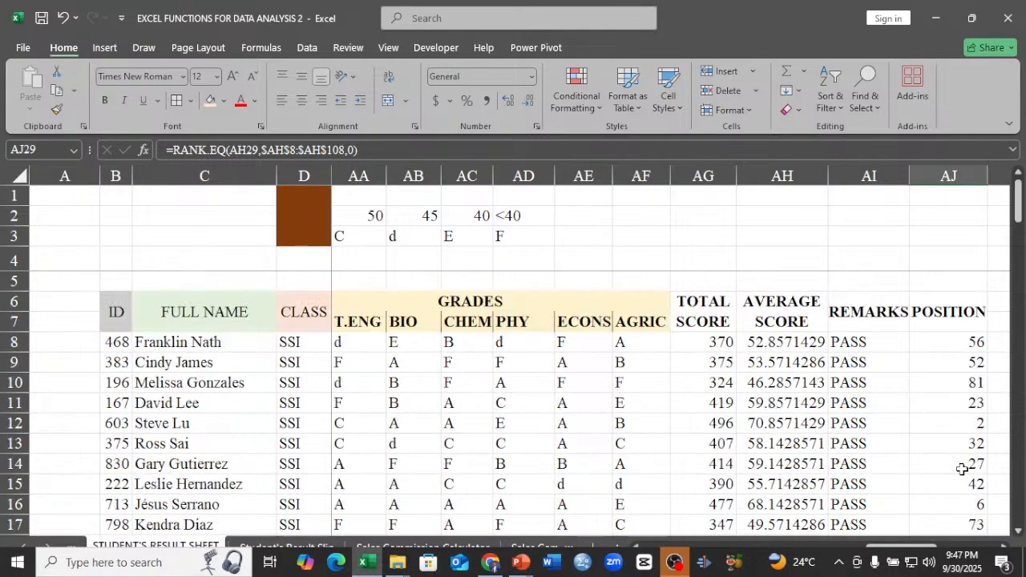
{"action": "scroll", "coordinate": [962, 469], "scroll_direction": "down", "scroll_amount": 3}
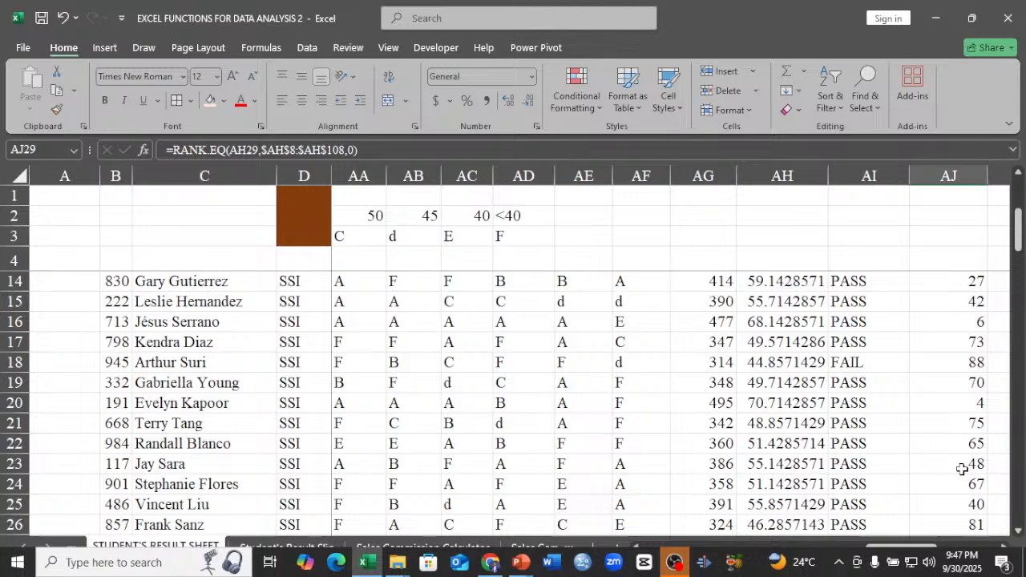
{"action": "scroll", "coordinate": [962, 469], "scroll_direction": "up", "scroll_amount": 3}
Merge and center the Summary Statistics heading across AL6:AM6.
{"action": "left_click", "coordinate": [1002, 546]}
{"action": "left_click", "coordinate": [1001, 546]}
{"action": "left_click", "coordinate": [1001, 547]}
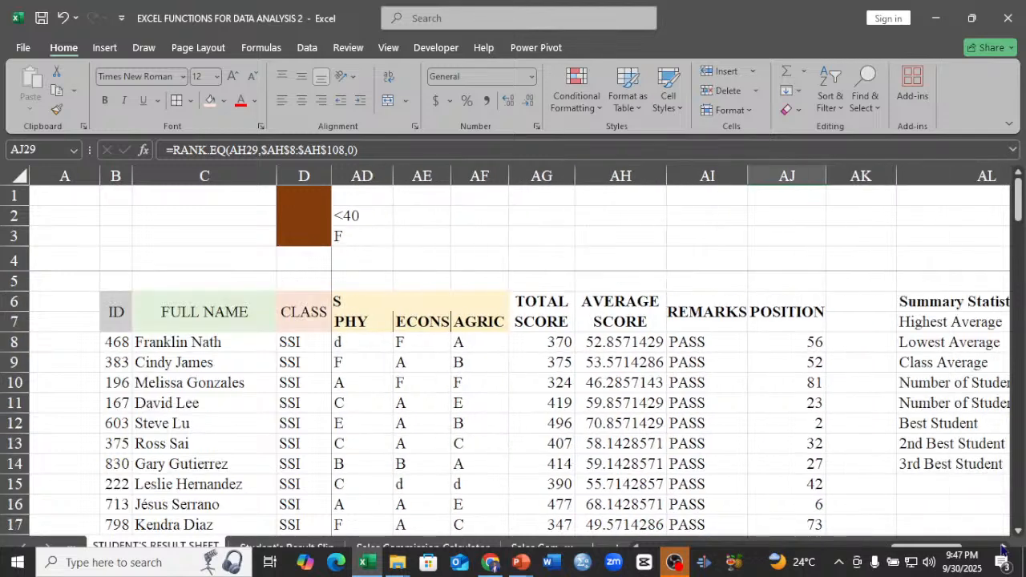
{"action": "left_click", "coordinate": [1001, 547]}
{"action": "left_click", "coordinate": [1001, 547]}
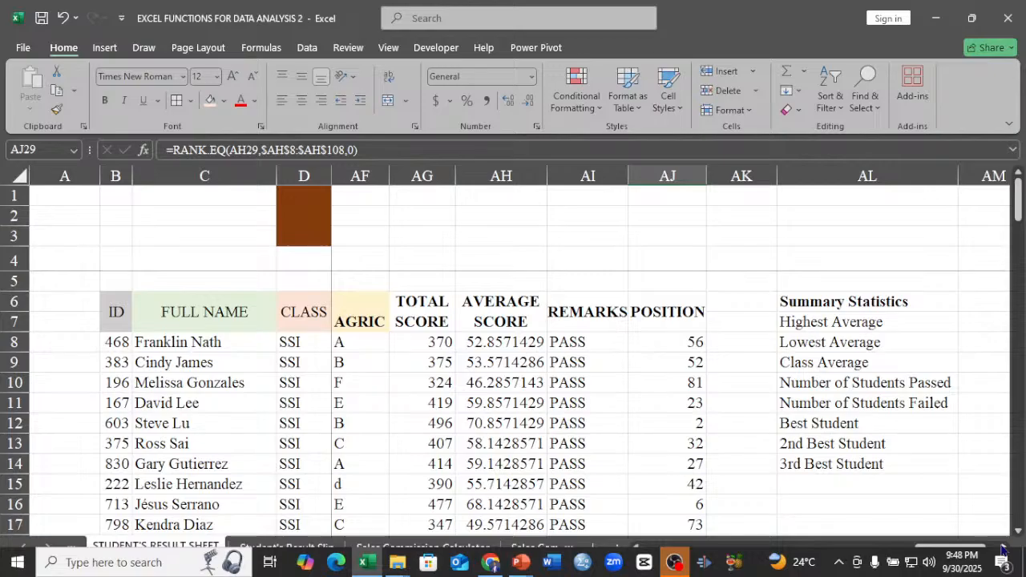
{"action": "left_click", "coordinate": [1003, 549]}
{"action": "left_click", "coordinate": [1003, 549]}
{"action": "left_click", "coordinate": [1003, 549]}
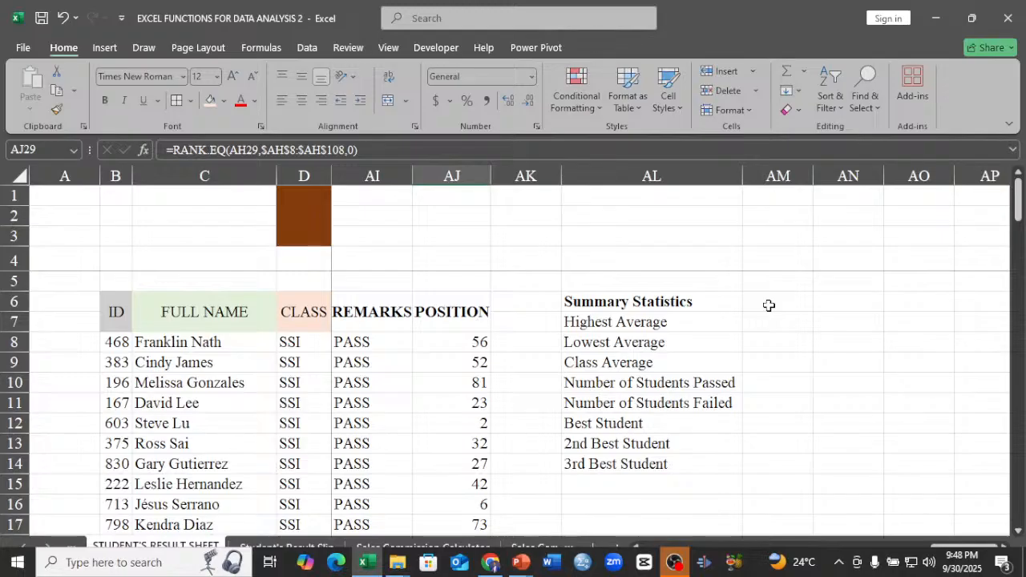
{"action": "left_click_drag", "start_coordinate": [687, 304], "coordinate": [748, 302]}
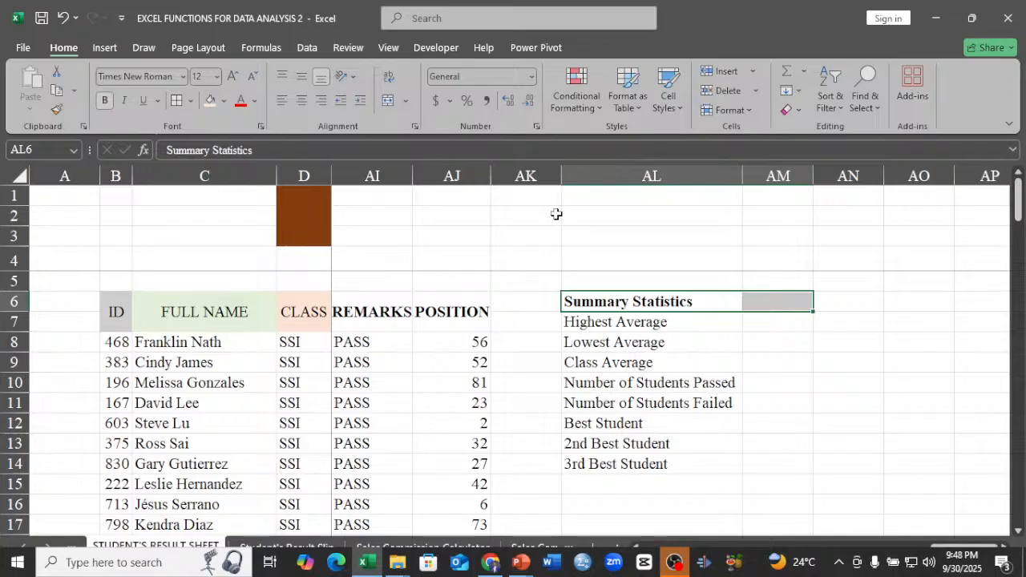
{"action": "key", "text": "alt+h"}
{"action": "key", "text": "m"}
{"action": "key", "text": "c"}
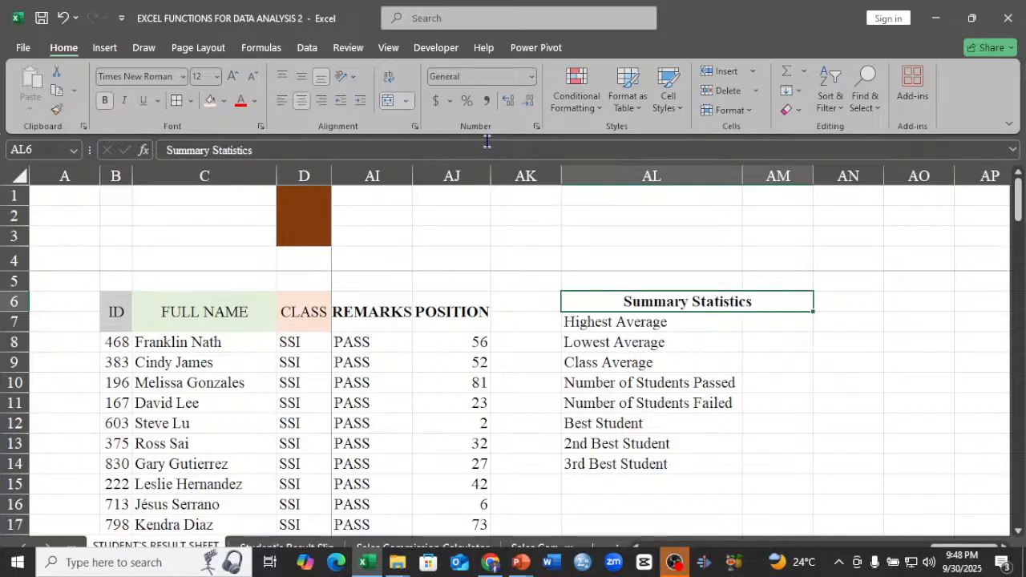
Fill the merged Summary Statistics heading with the same light orange as the CLASS heading.
{"action": "left_click", "coordinate": [791, 325]}
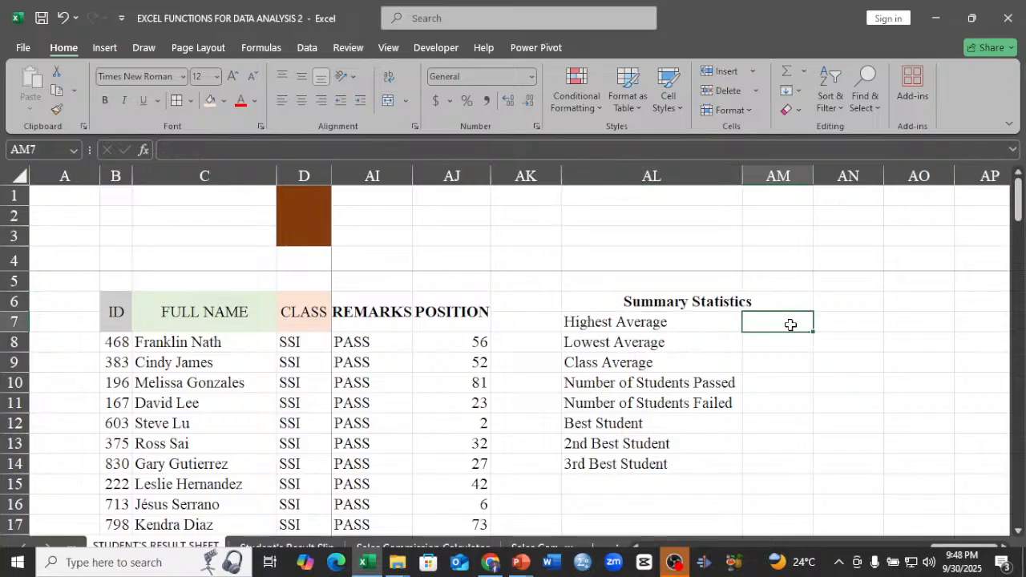
{"action": "left_click", "coordinate": [776, 305]}
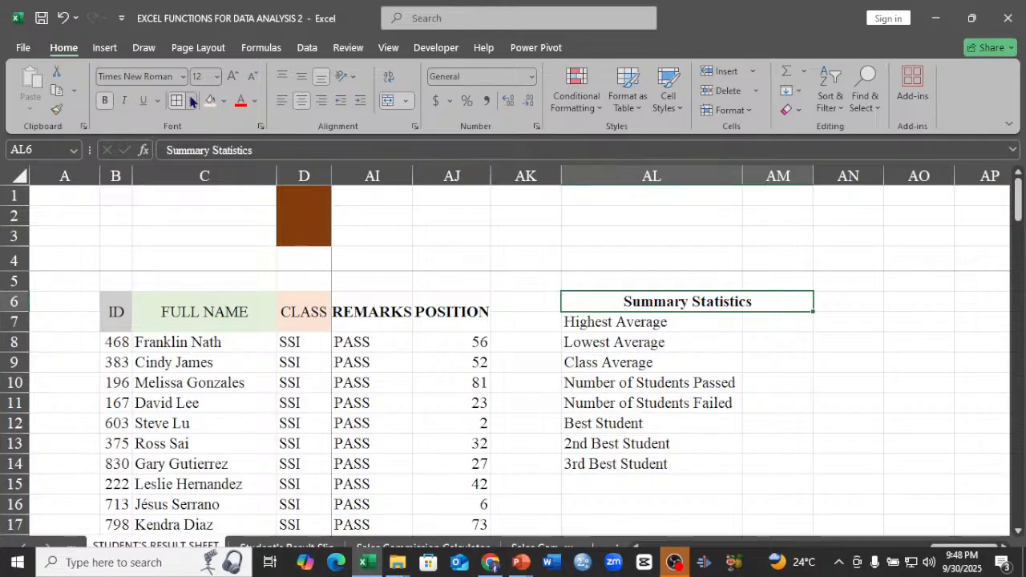
{"action": "left_click", "coordinate": [211, 102]}
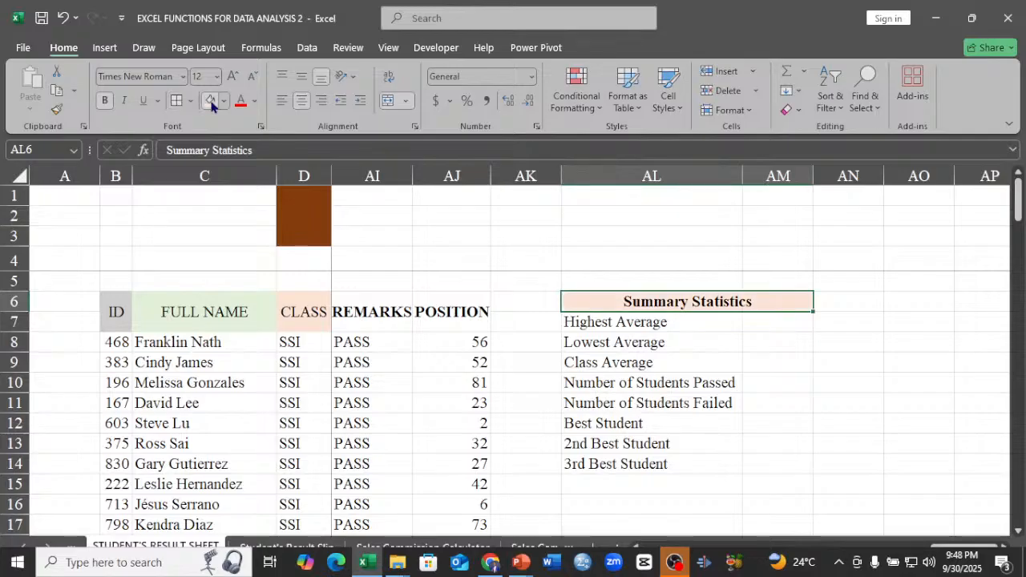
Calculate the Highest Average in AM7 with =MAX(AH8:AH108) over the AVERAGE SCORE column.
{"action": "left_click", "coordinate": [778, 319]}
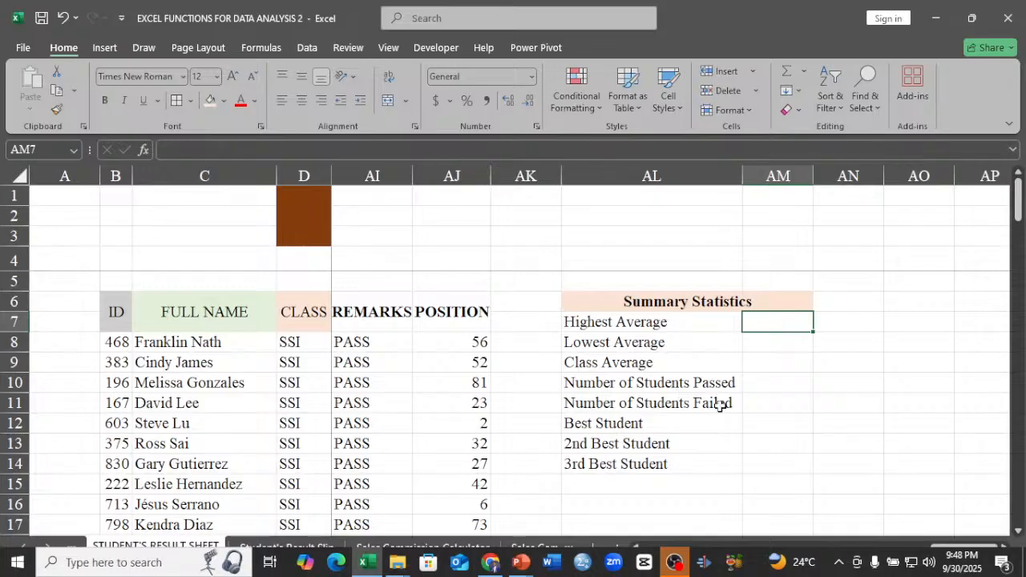
{"action": "type", "text": "=MA"}
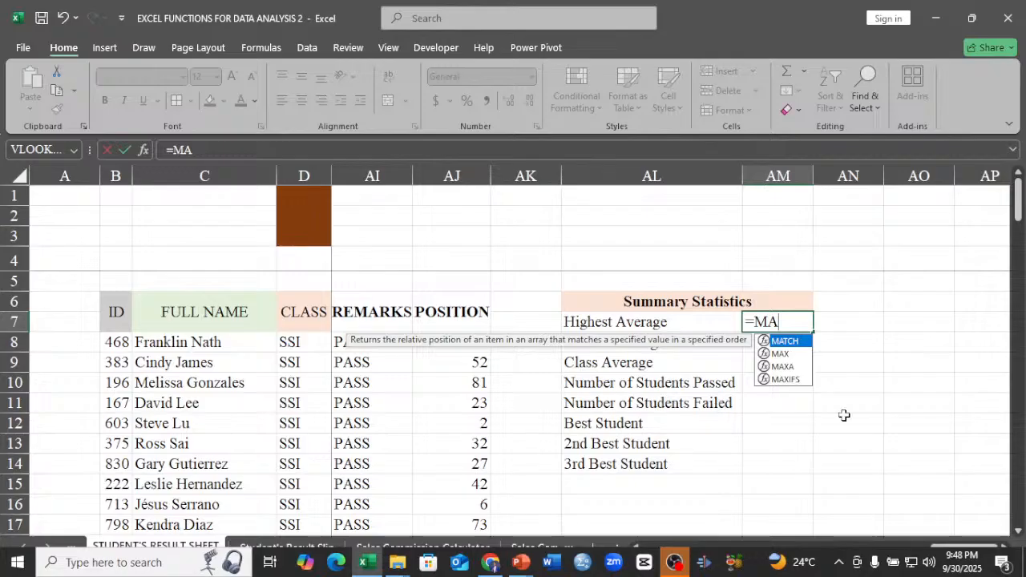
{"action": "double_click", "coordinate": [782, 354]}
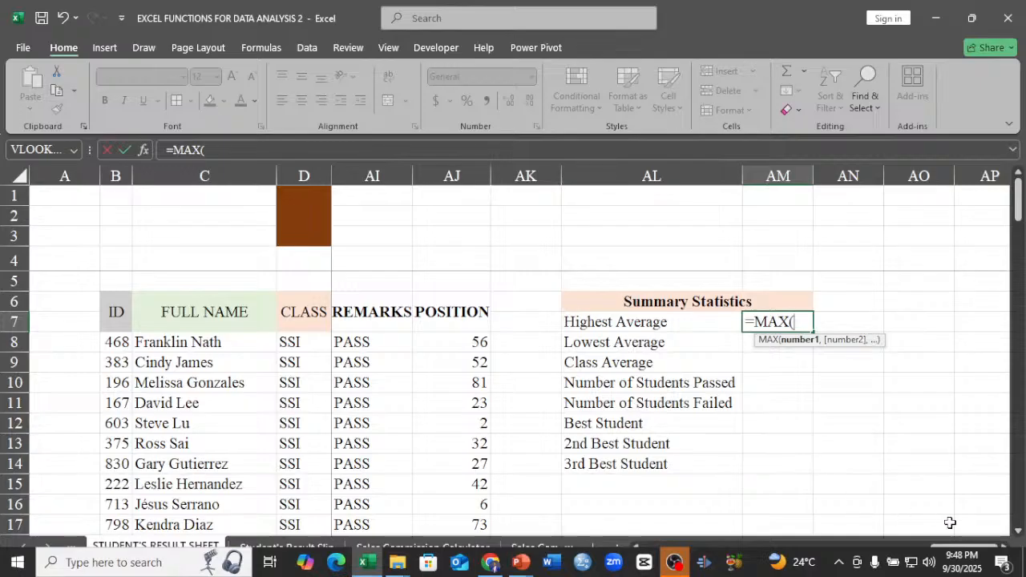
{"action": "scroll", "coordinate": [950, 523], "scroll_direction": "left", "scroll_amount": 2}
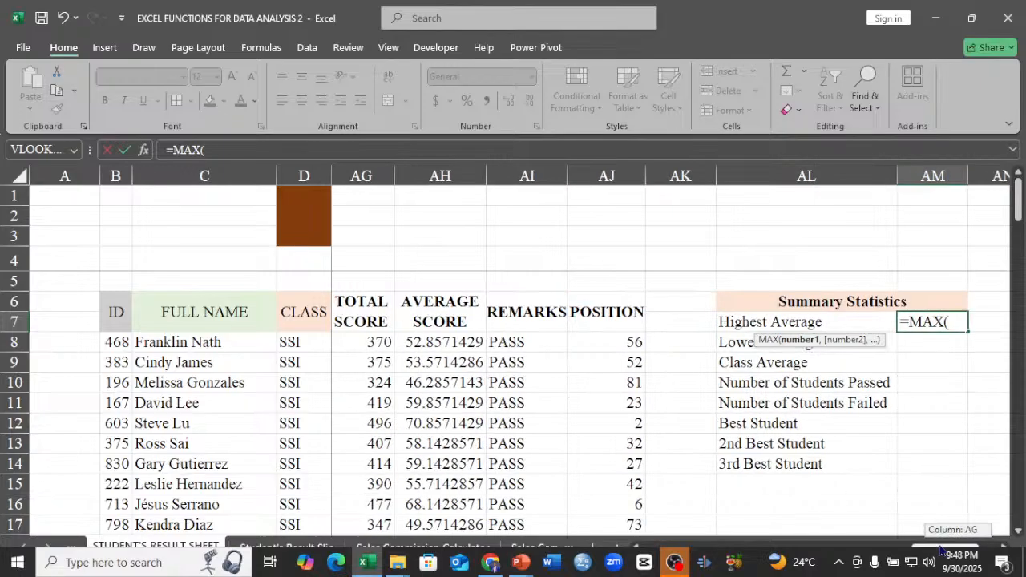
{"action": "left_click", "coordinate": [433, 338]}
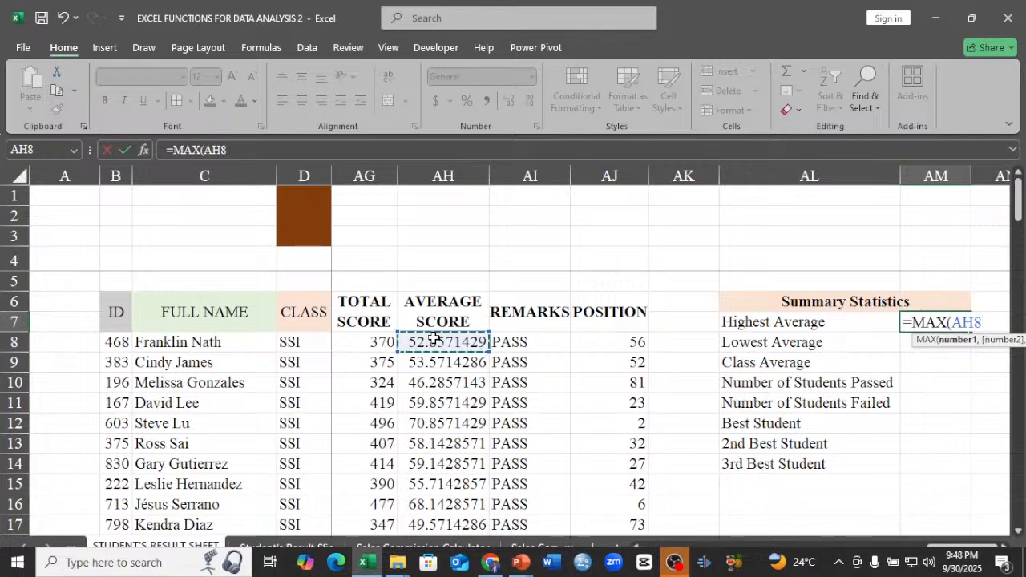
{"action": "key", "text": "ctrl+shift+Down"}
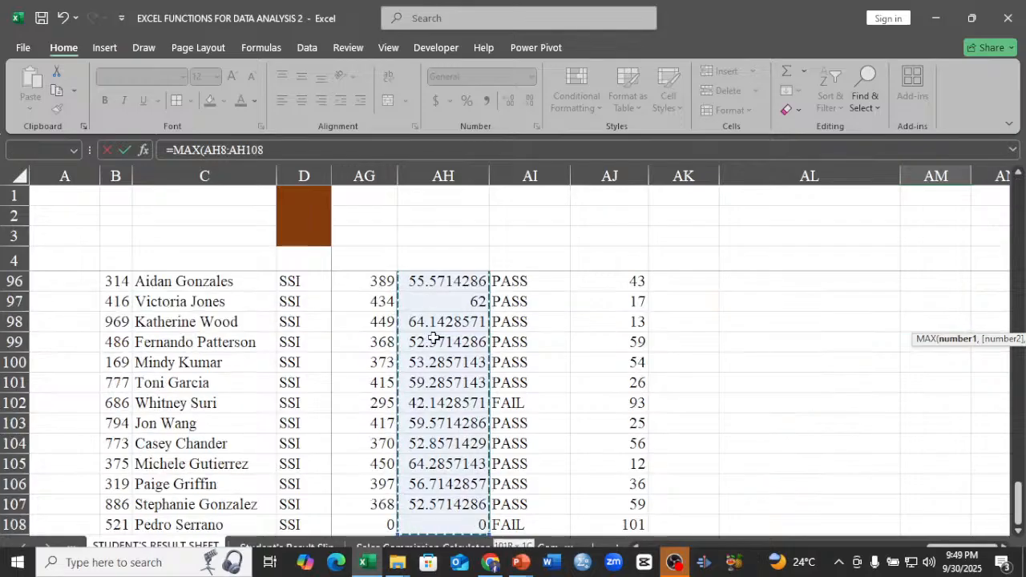
{"action": "key", "text": "ctrl+BackSpace"}
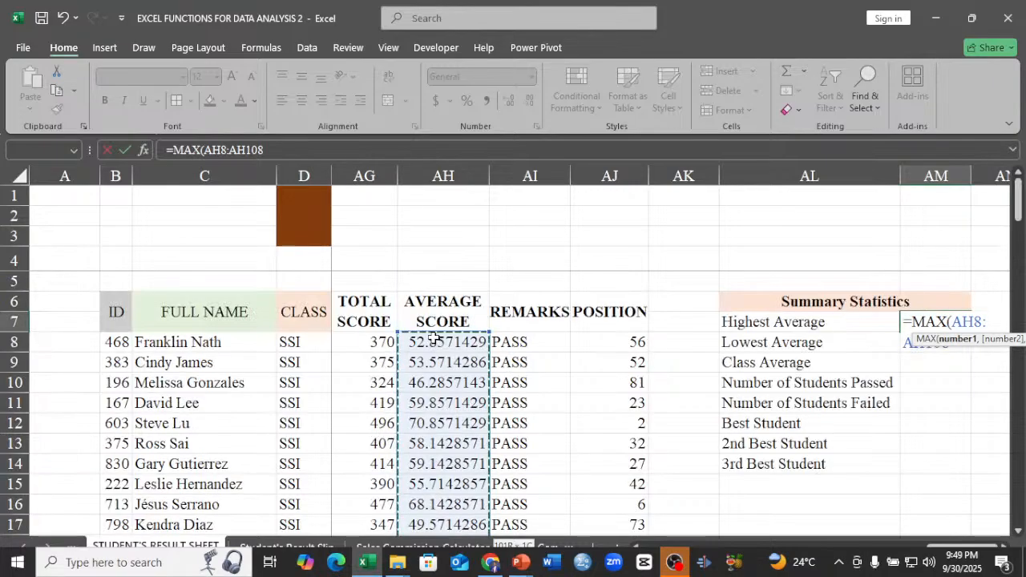
{"action": "key", "text": "Return"}
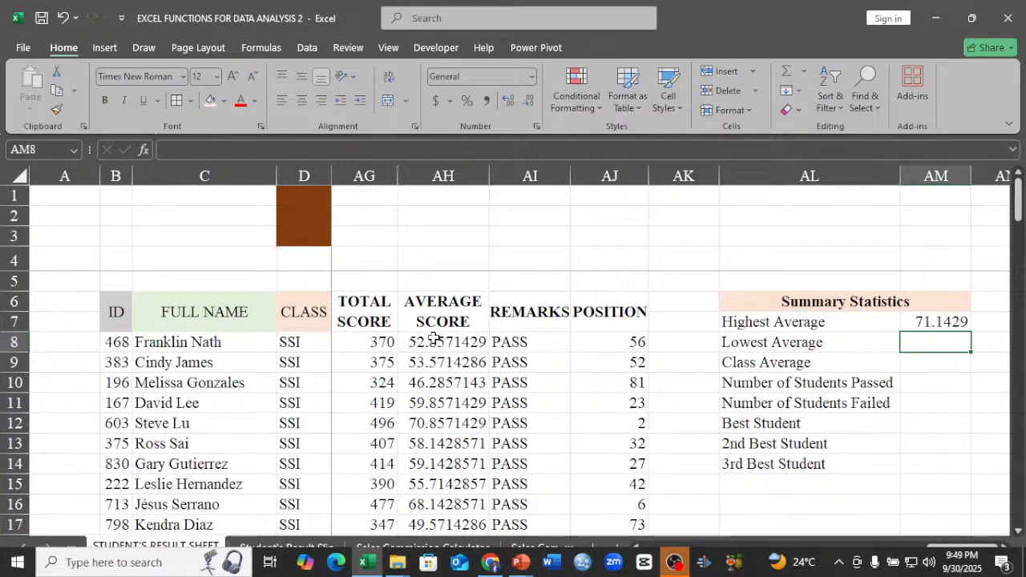
{"action": "left_click", "coordinate": [923, 324]}
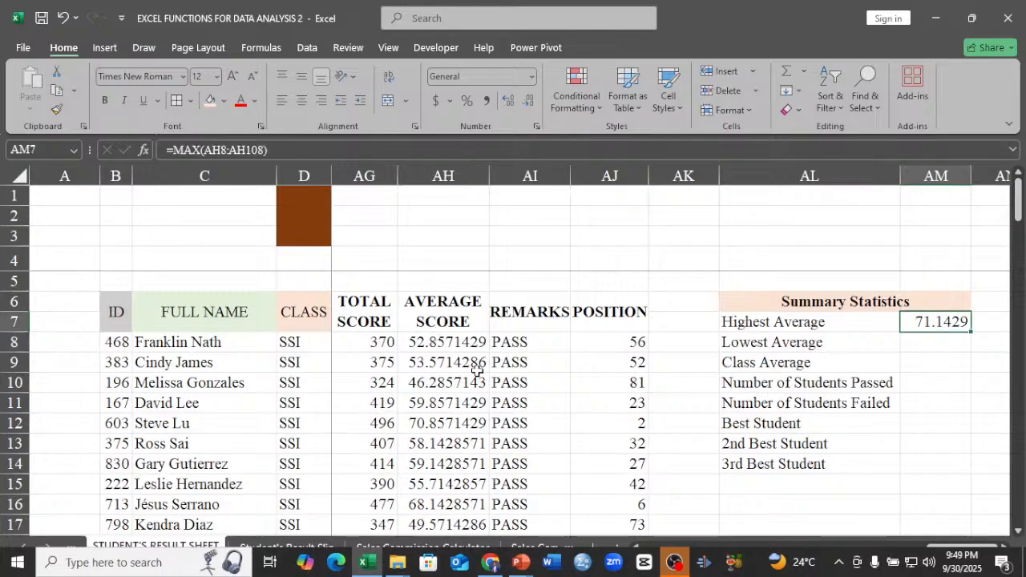
Calculate the Lowest Average in AM8 with the MIN function over the average scores AH8:AH108.
{"action": "double_click", "coordinate": [938, 346]}
{"action": "type", "text": "=AV"}
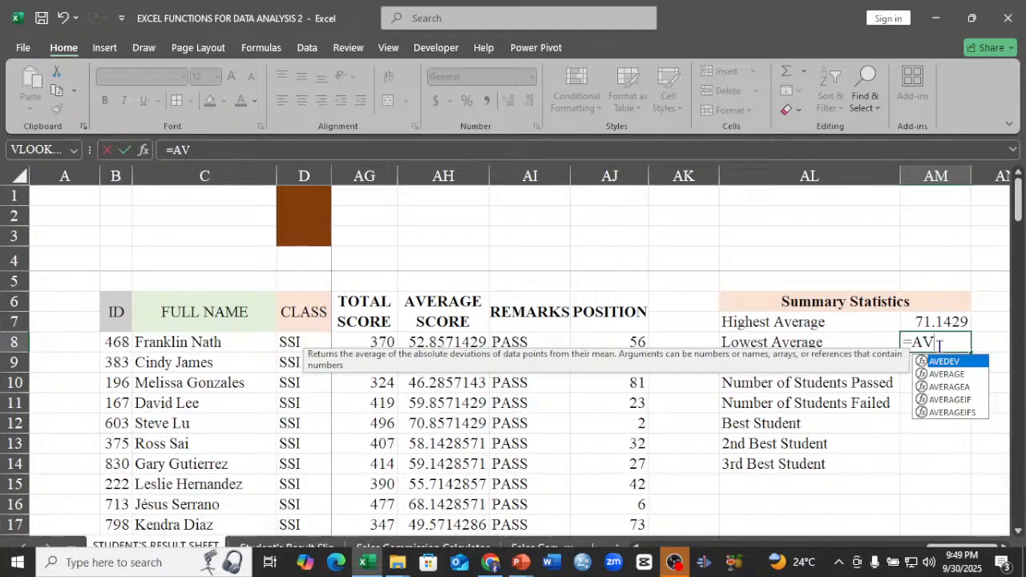
{"action": "key", "text": "BackSpace"}
{"action": "key", "text": "BackSpace"}
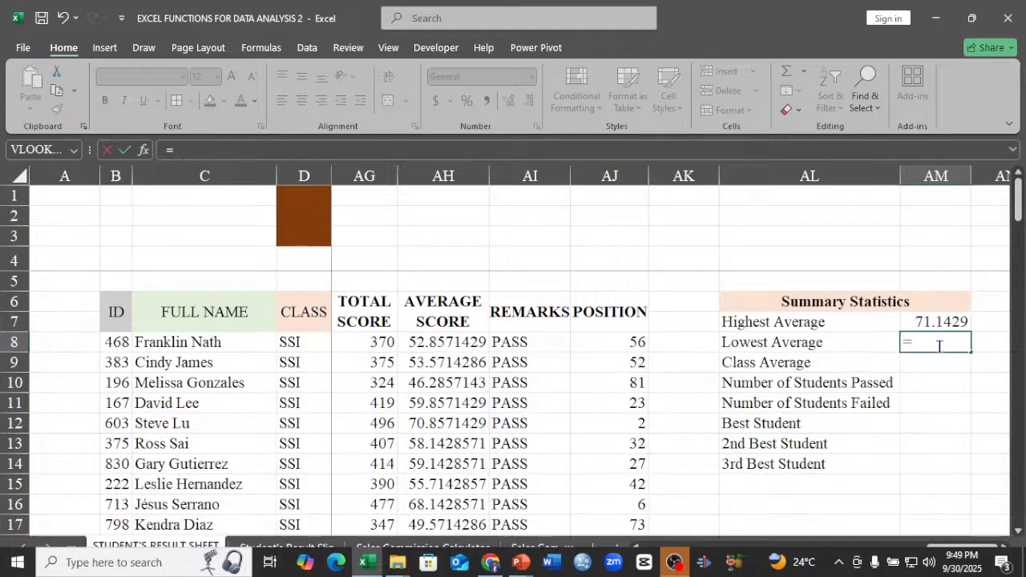
{"action": "type", "text": "MIN("}
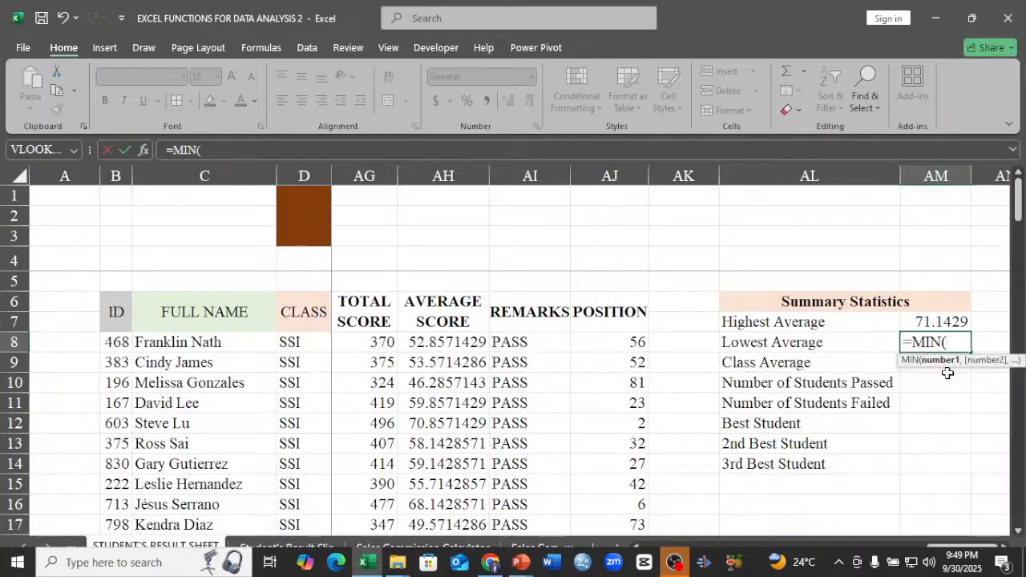
{"action": "left_click", "coordinate": [457, 344]}
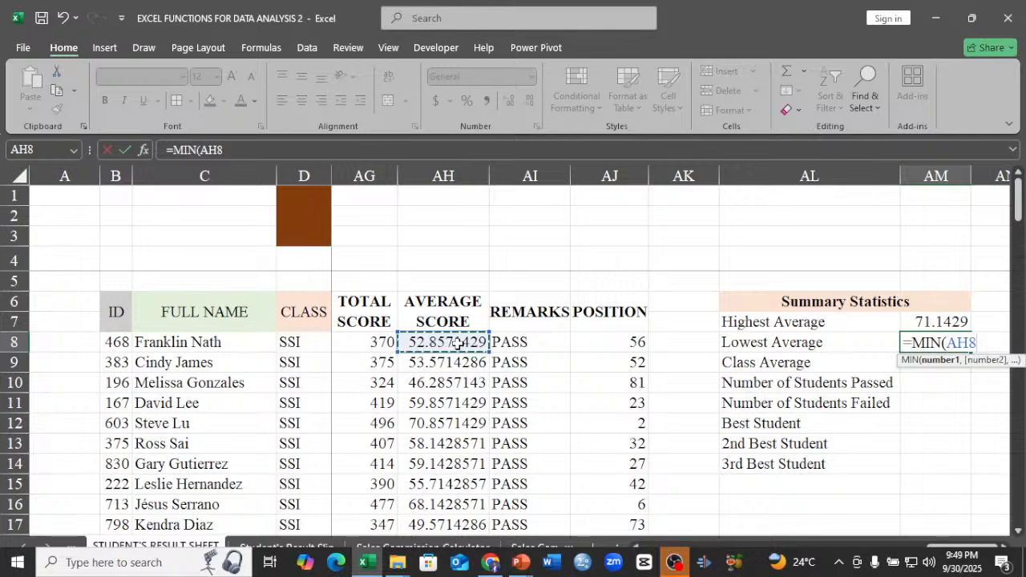
{"action": "key", "text": "ctrl+shift+Down"}
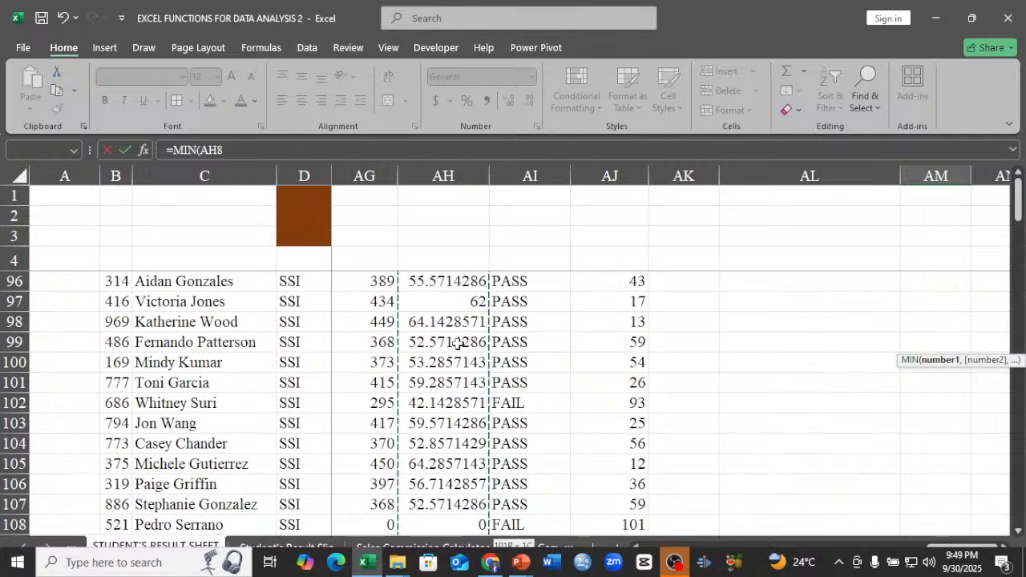
{"action": "key", "text": "Return"}
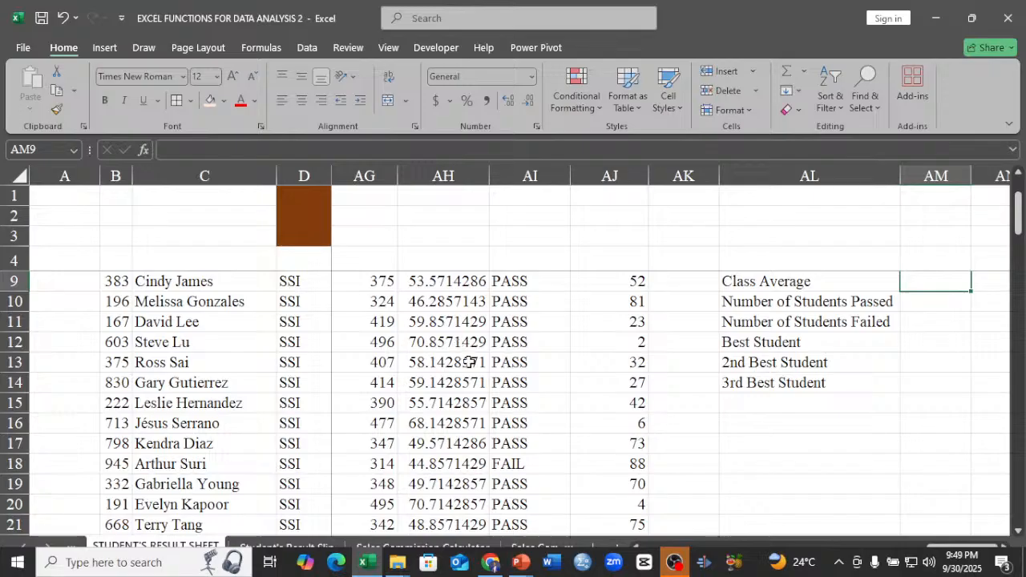
{"action": "key", "text": "Up"}
{"action": "key", "text": "Up"}
{"action": "key", "text": "Up"}
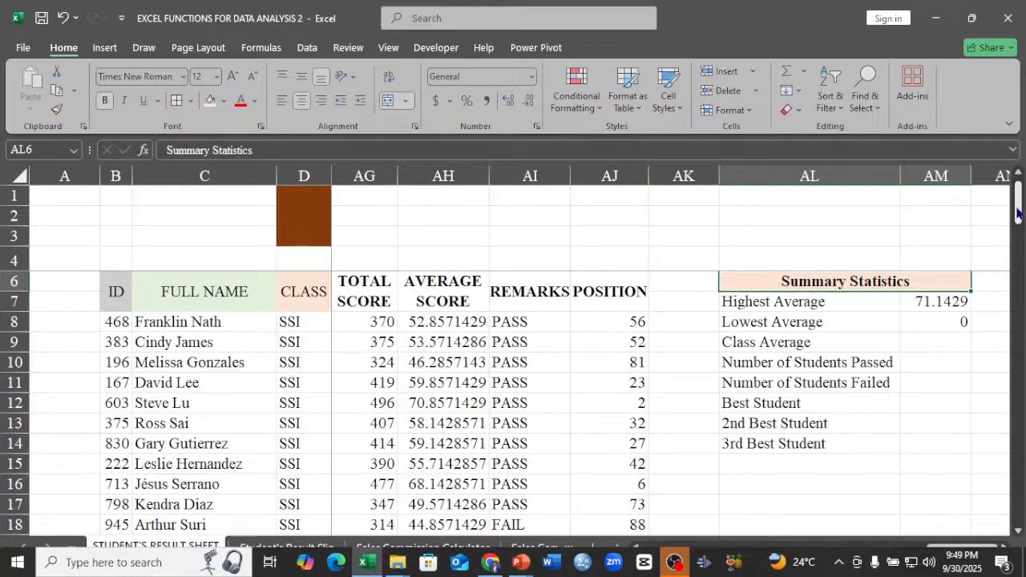
Delete the last student's entire row 108, whose total score is zero, and check the Lowest Average formula in AM8.
{"action": "left_click_drag", "start_coordinate": [1019, 212], "coordinate": [1018, 497]}
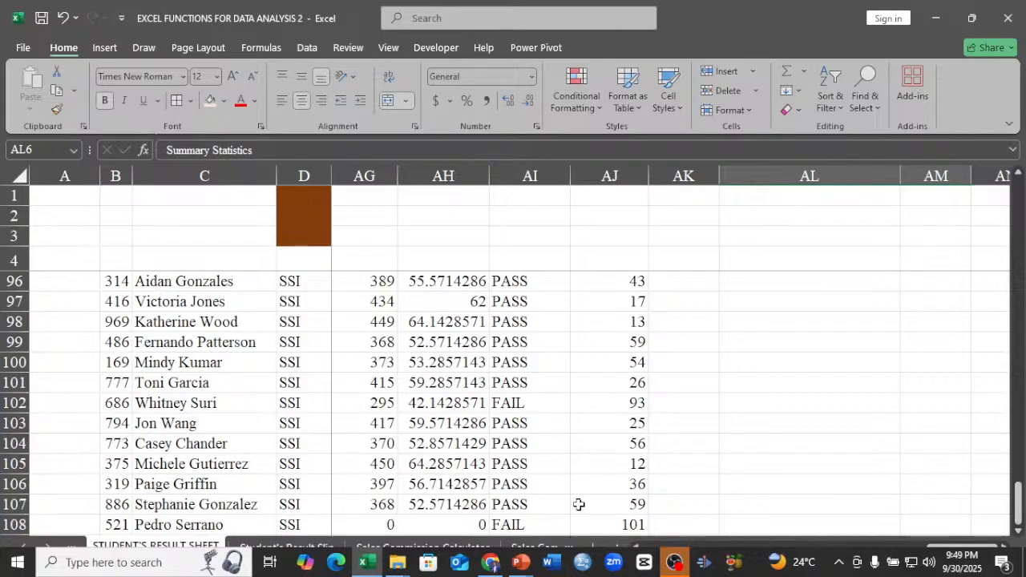
{"action": "left_click", "coordinate": [1020, 520]}
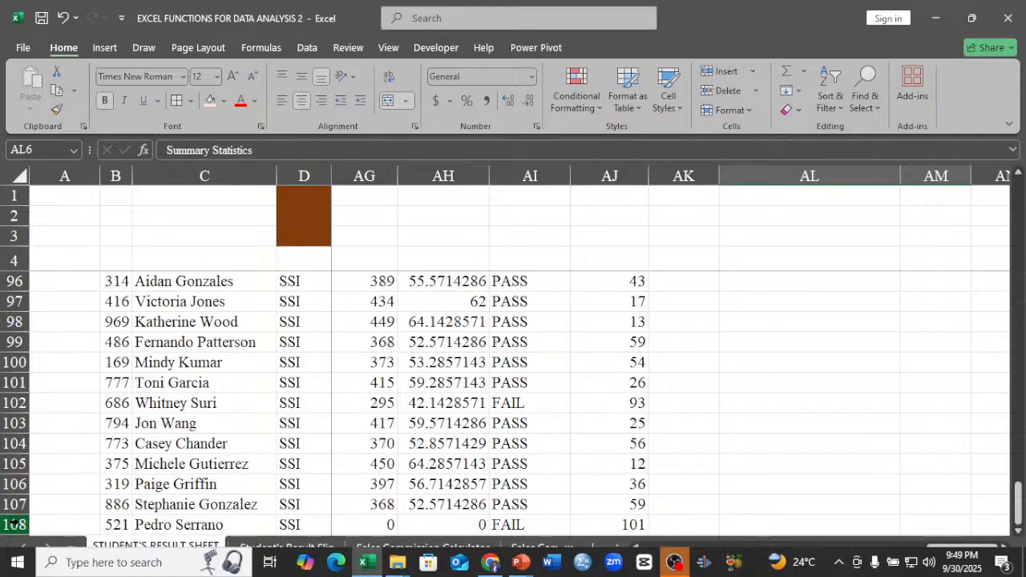
{"action": "left_click", "coordinate": [13, 522]}
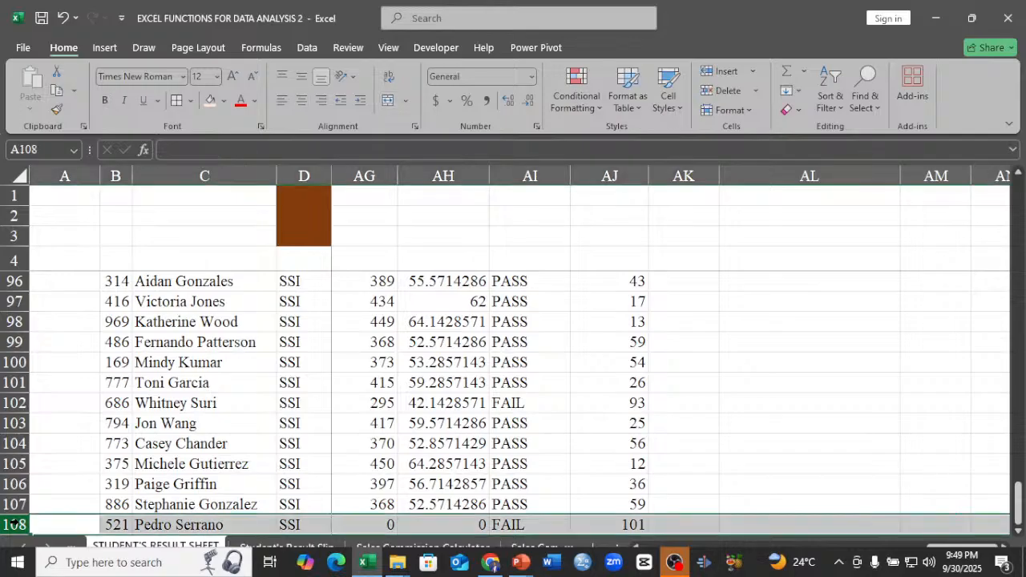
{"action": "right_click", "coordinate": [12, 523]}
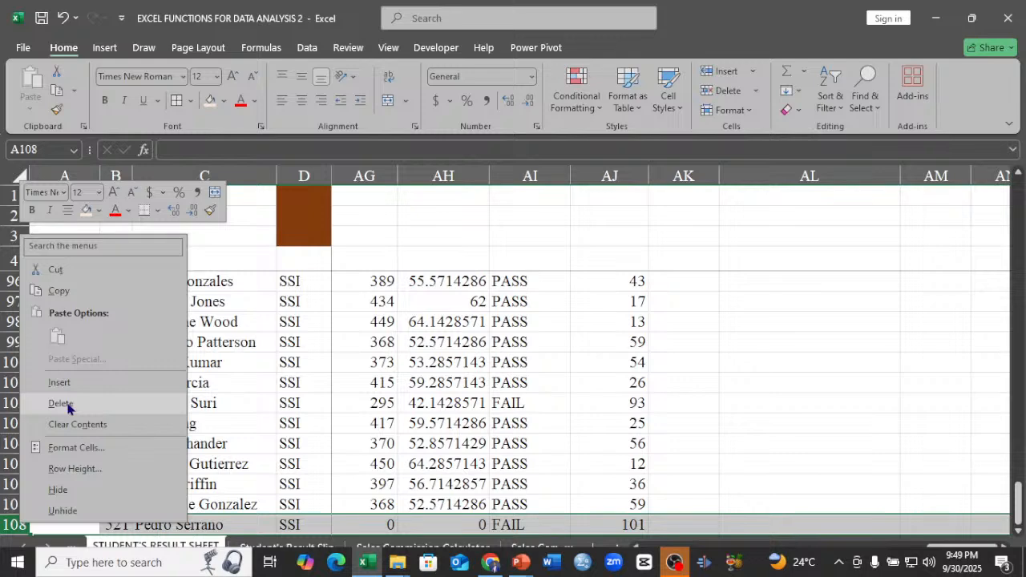
{"action": "left_click", "coordinate": [68, 406]}
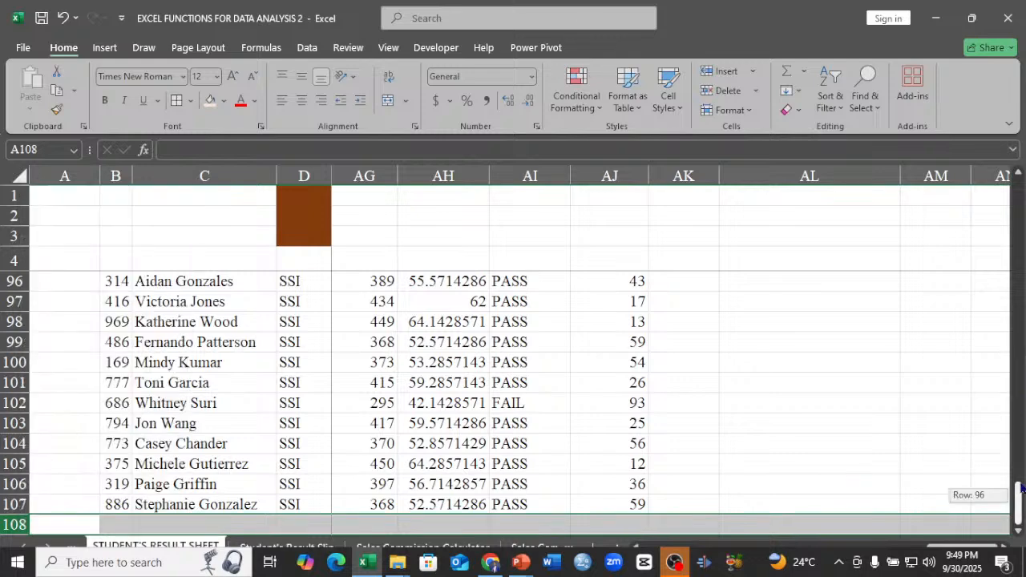
{"action": "left_click_drag", "start_coordinate": [1021, 488], "coordinate": [1021, 203]}
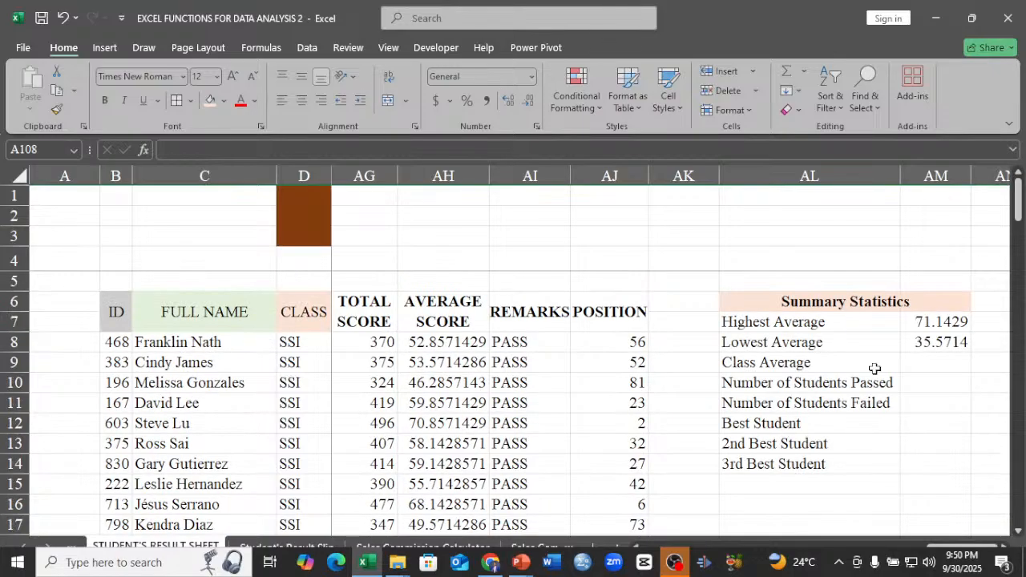
{"action": "left_click", "coordinate": [922, 345]}
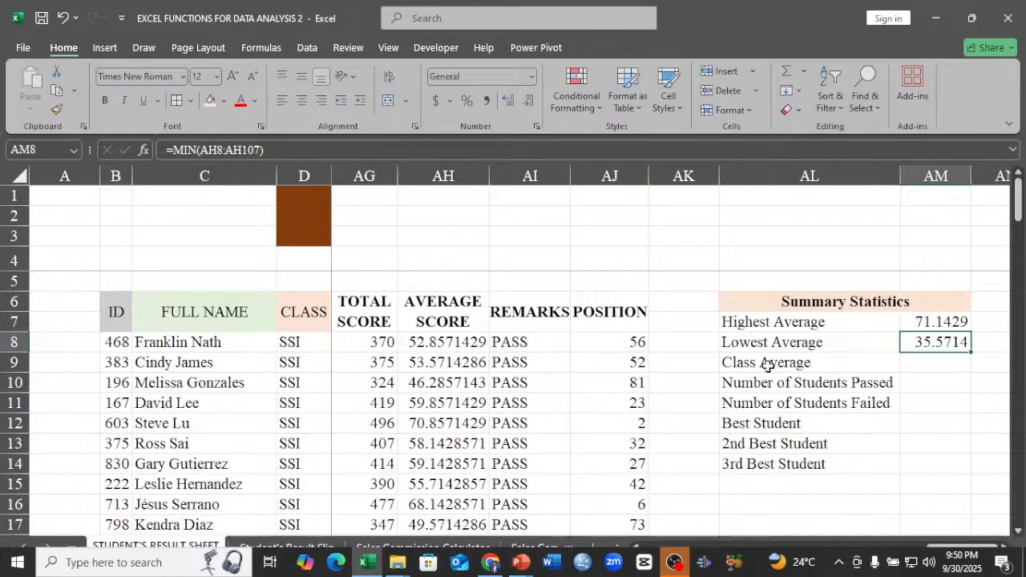
Calculate the Class Average in AM9 with =AVERAGE(AH8:AH107) over the AVERAGE SCORE column and check the formula.
{"action": "left_click", "coordinate": [939, 365]}
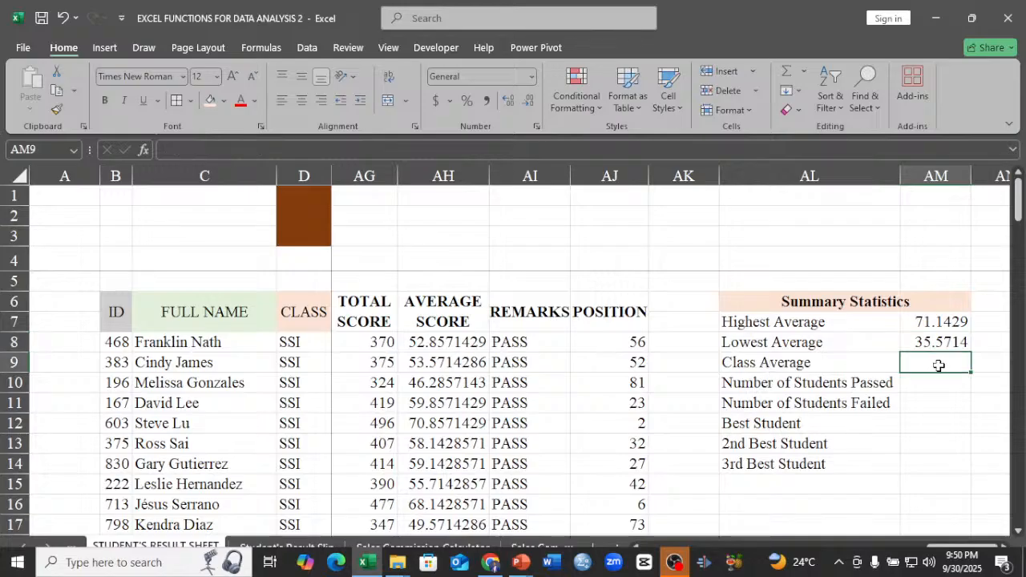
{"action": "type", "text": "="}
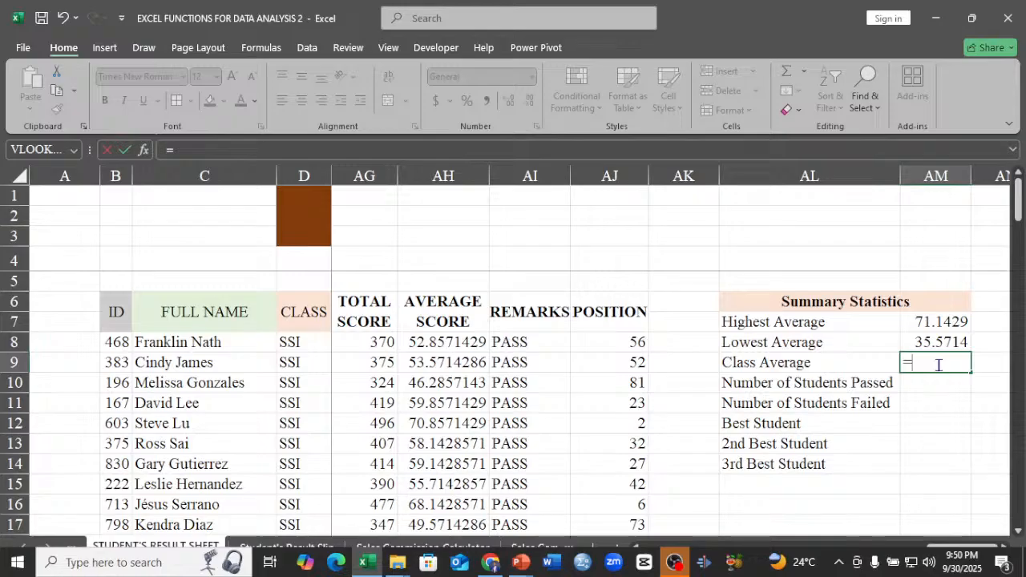
{"action": "type", "text": "AV"}
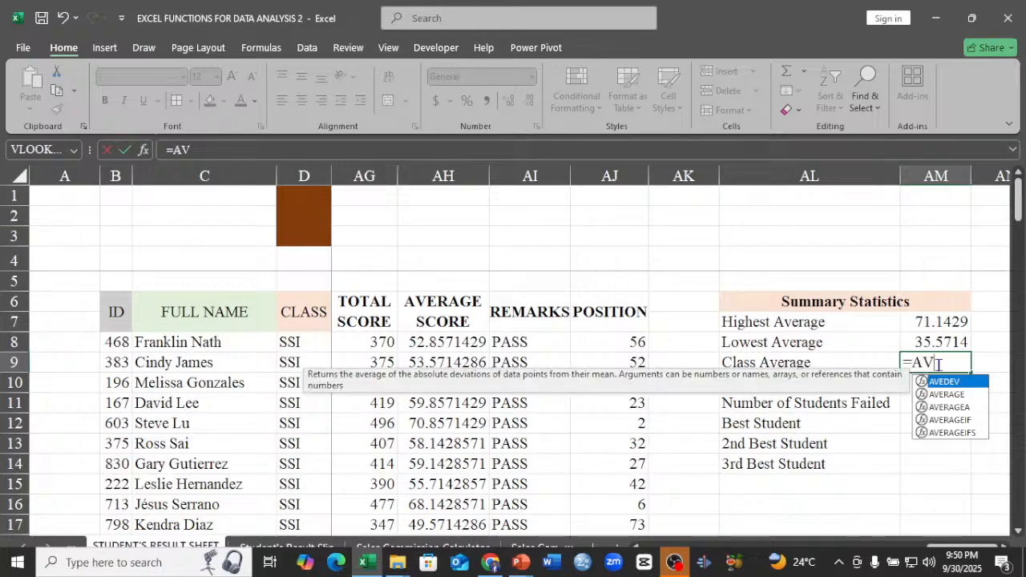
{"action": "left_click", "coordinate": [948, 395]}
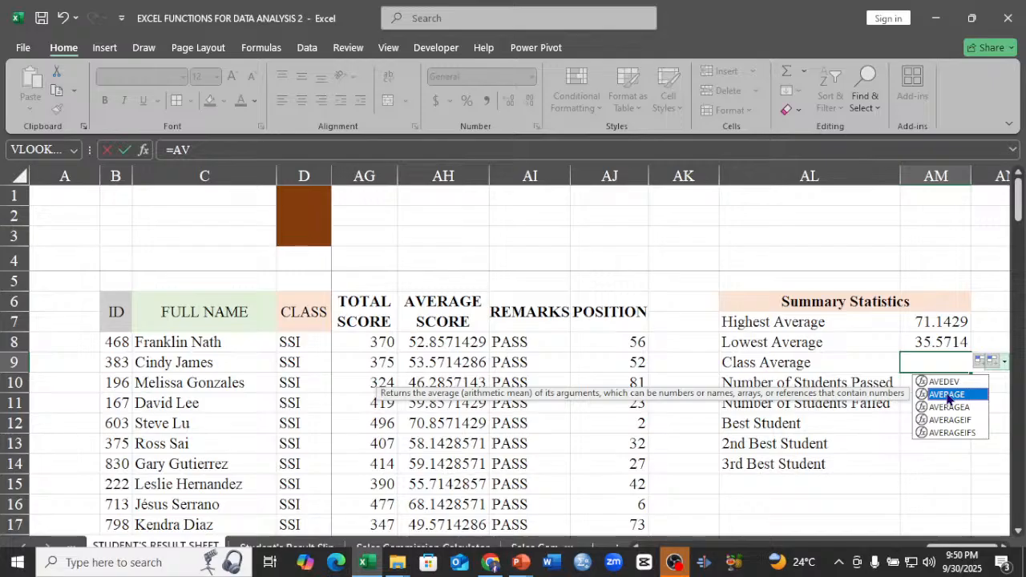
{"action": "double_click", "coordinate": [949, 395]}
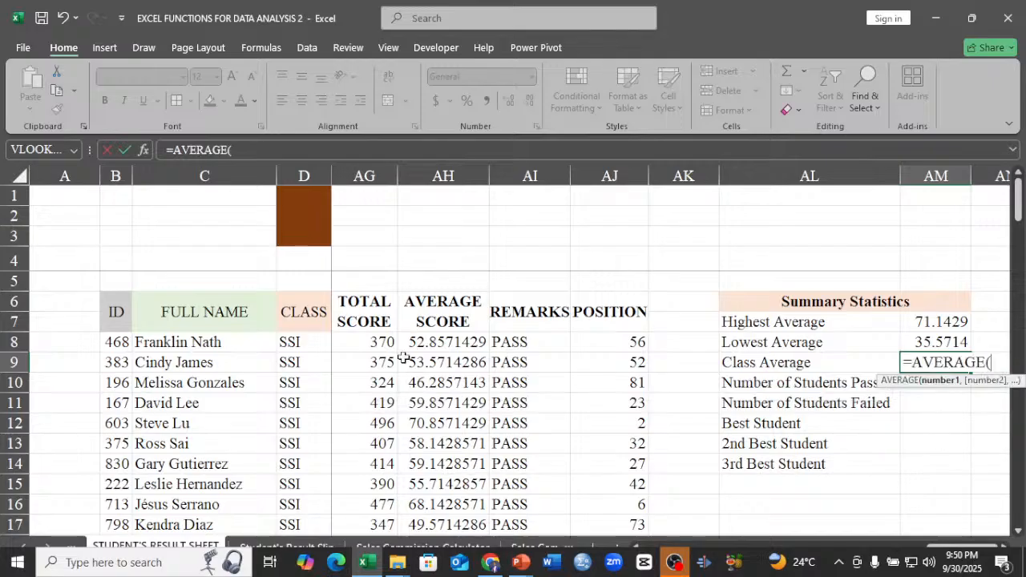
{"action": "left_click", "coordinate": [432, 342]}
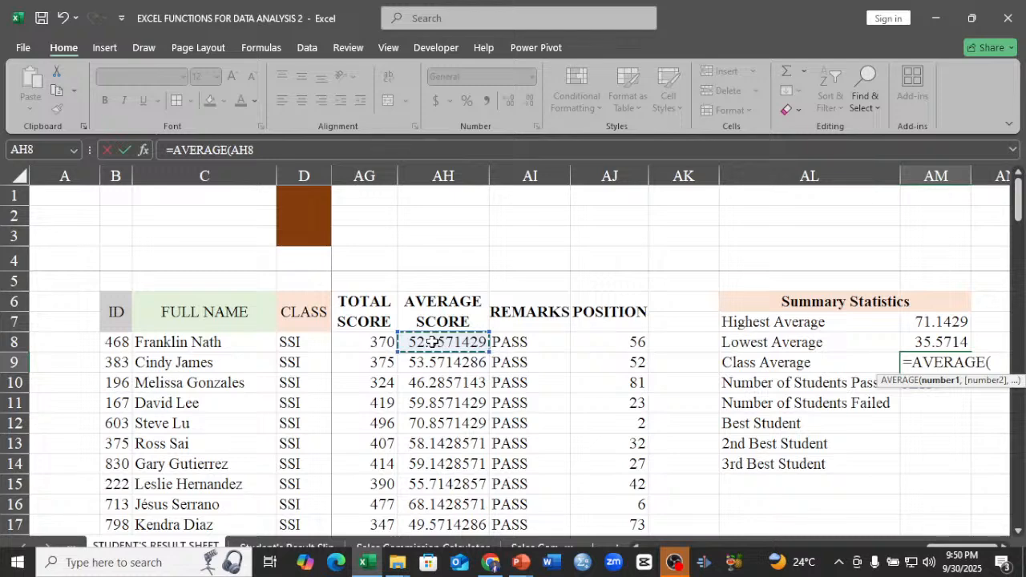
{"action": "key", "text": "ctrl+shift+Down"}
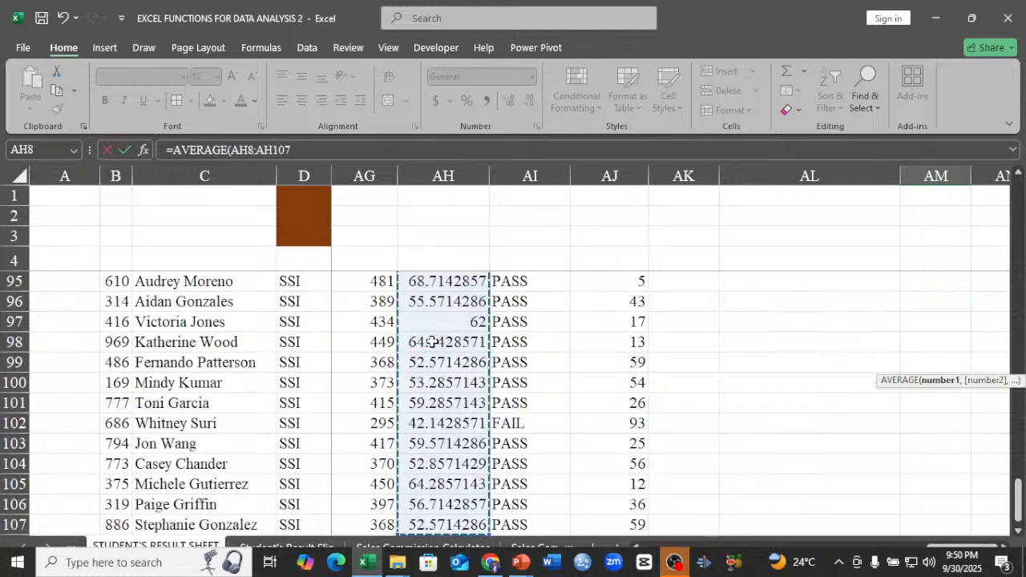
{"action": "key", "text": "ctrl+BackSpace"}
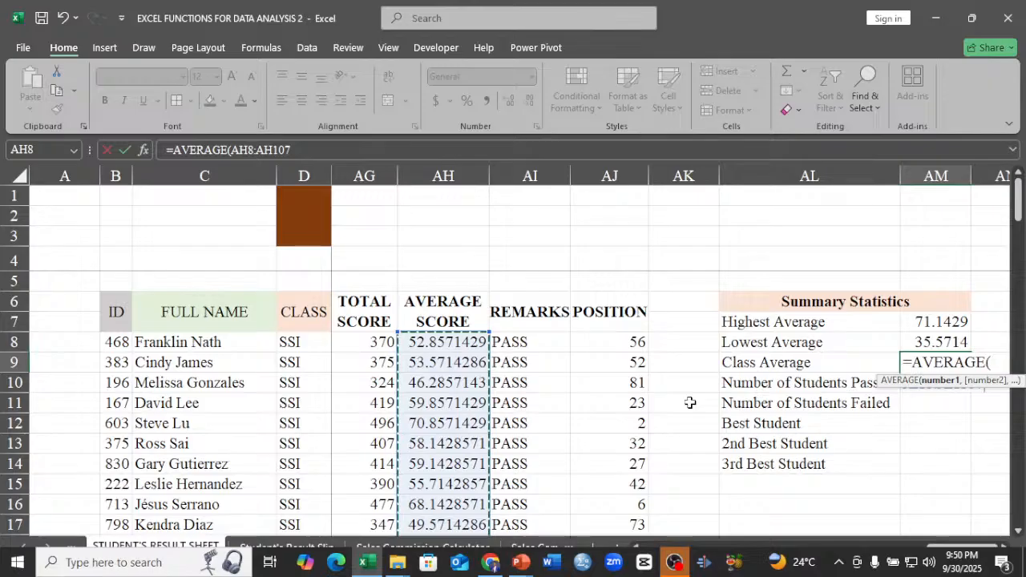
{"action": "key", "text": "Return"}
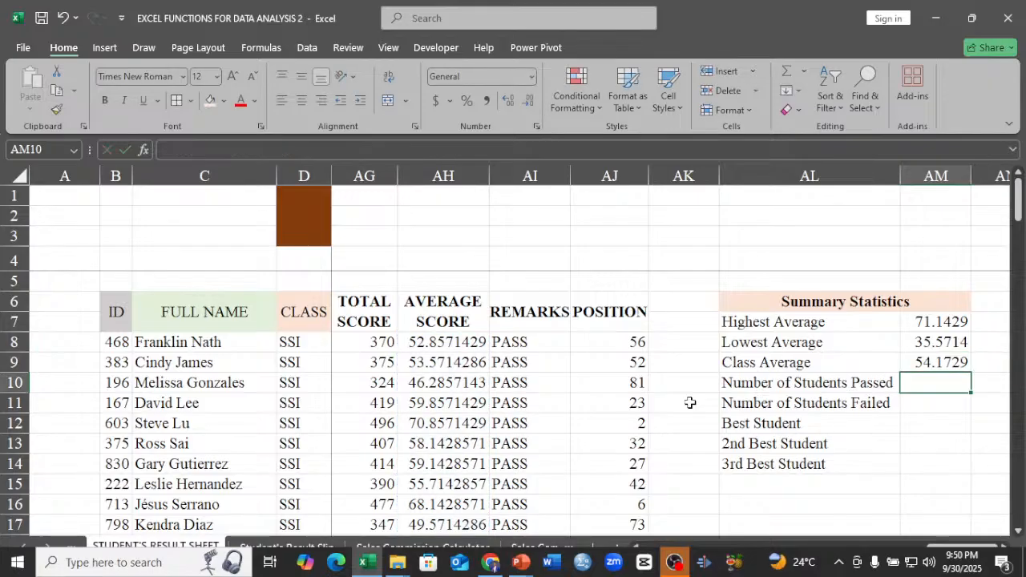
{"action": "double_click", "coordinate": [944, 364]}
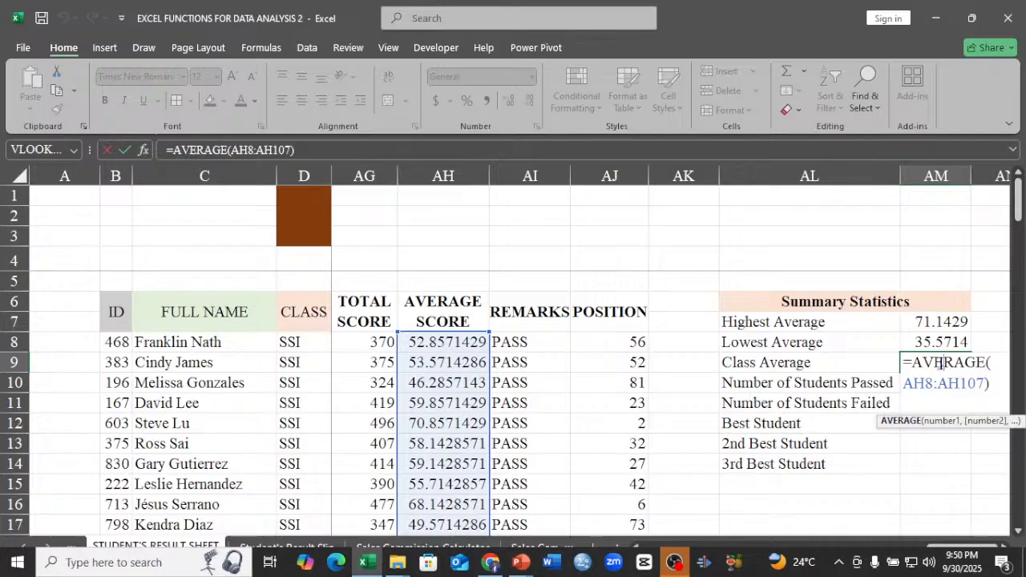
{"action": "key", "text": "Return"}
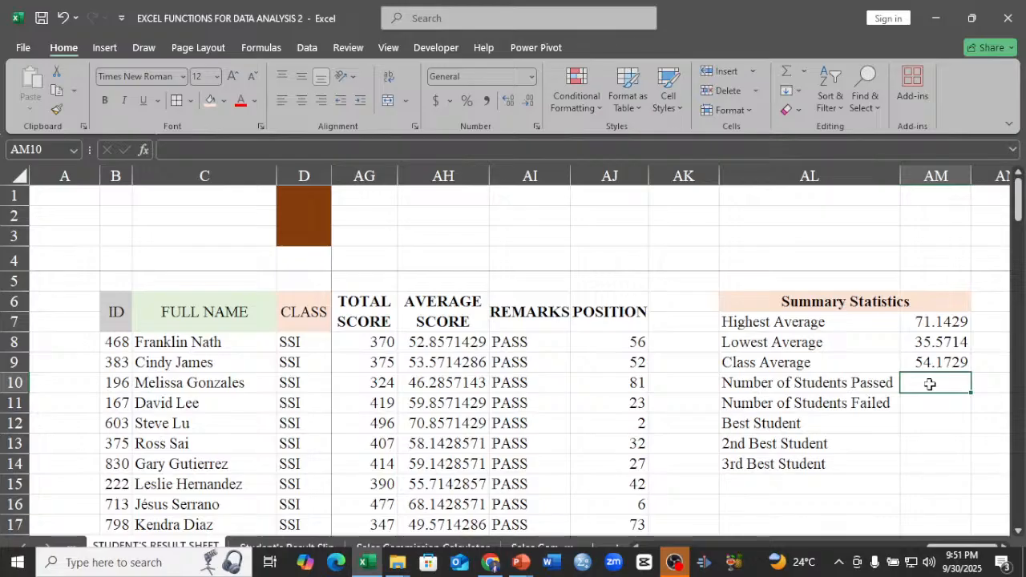
Count the Number of Students Passed in AM10 with =COUNTIF(AI8:AI107,"PASS") over the REMARKS column.
{"action": "type", "text": "="}
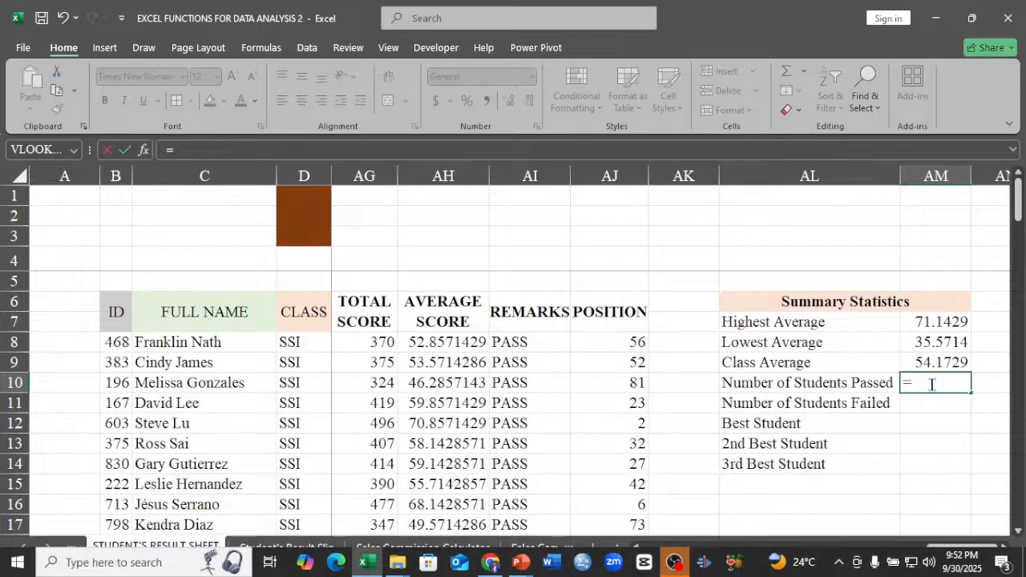
{"action": "type", "text": "COU"}
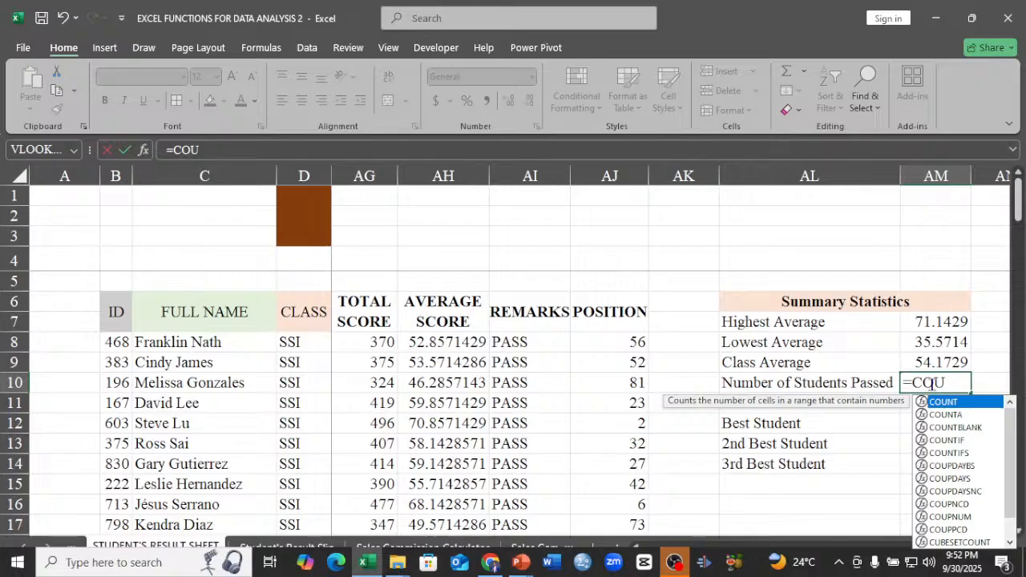
{"action": "key", "text": "BackSpace"}
{"action": "key", "text": "BackSpace"}
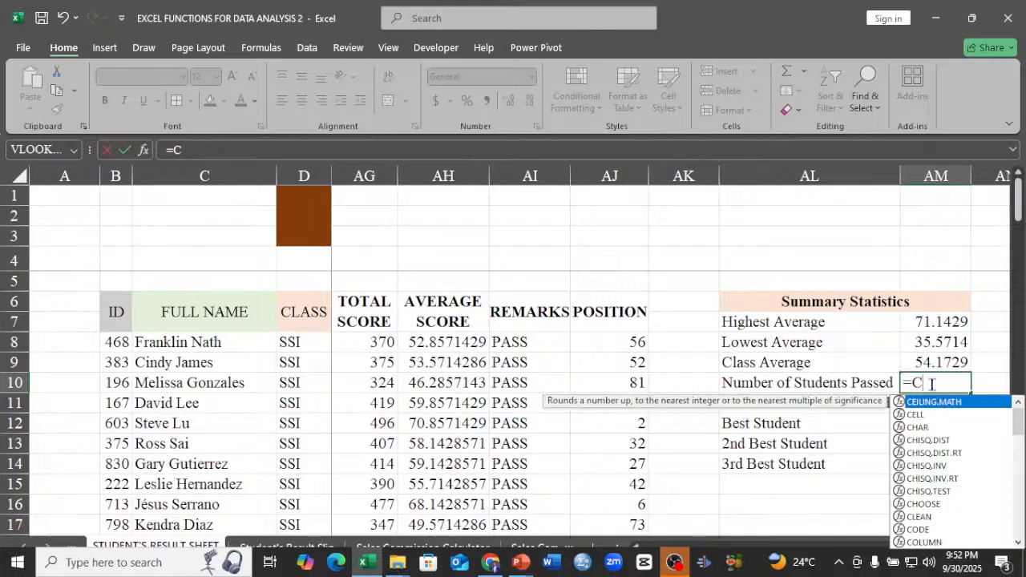
{"action": "type", "text": "OU"}
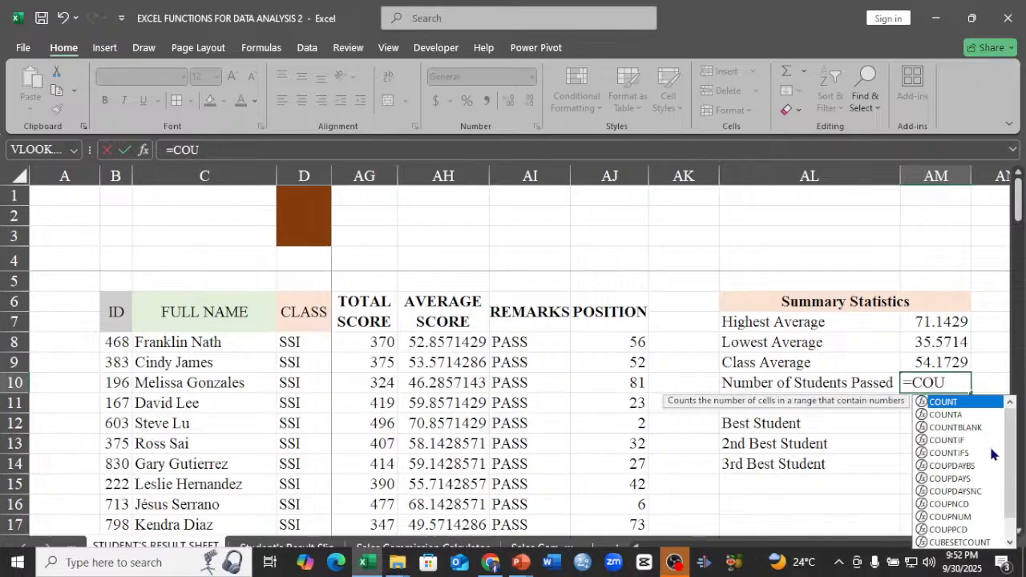
{"action": "double_click", "coordinate": [953, 441]}
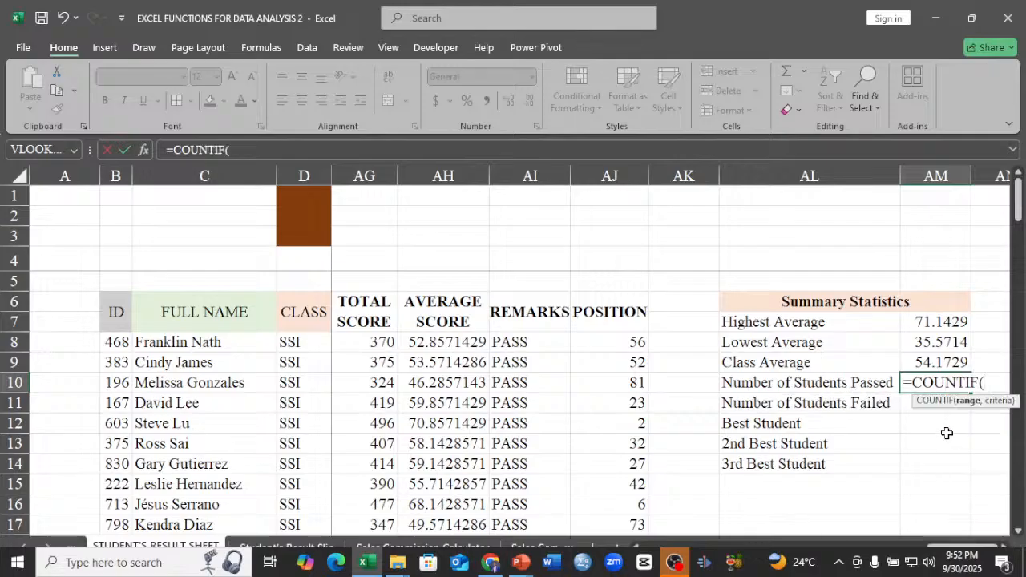
{"action": "left_click", "coordinate": [517, 341]}
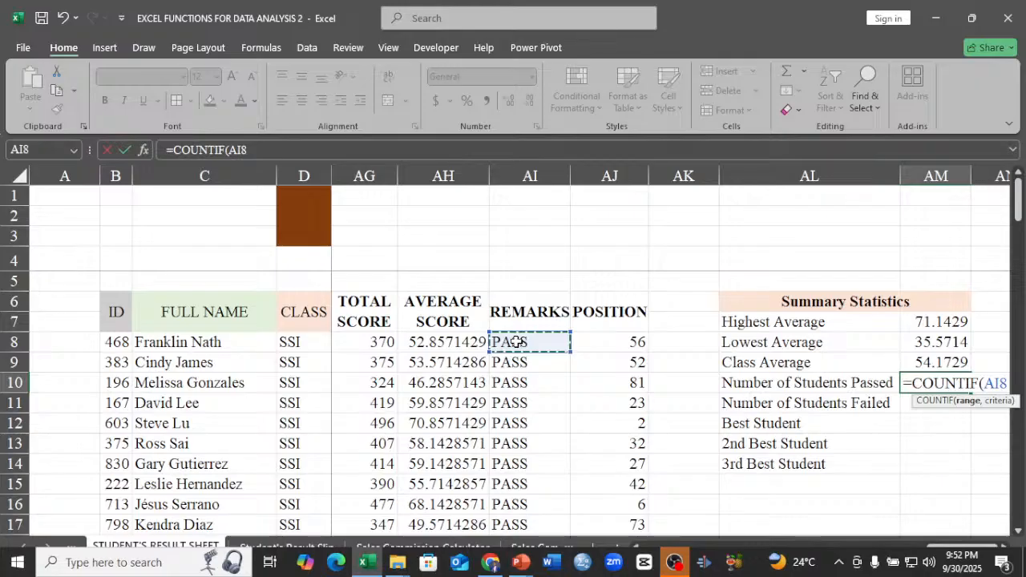
{"action": "key", "text": "ctrl+shift+Down"}
{"action": "key", "text": "ctrl+BackSpace"}
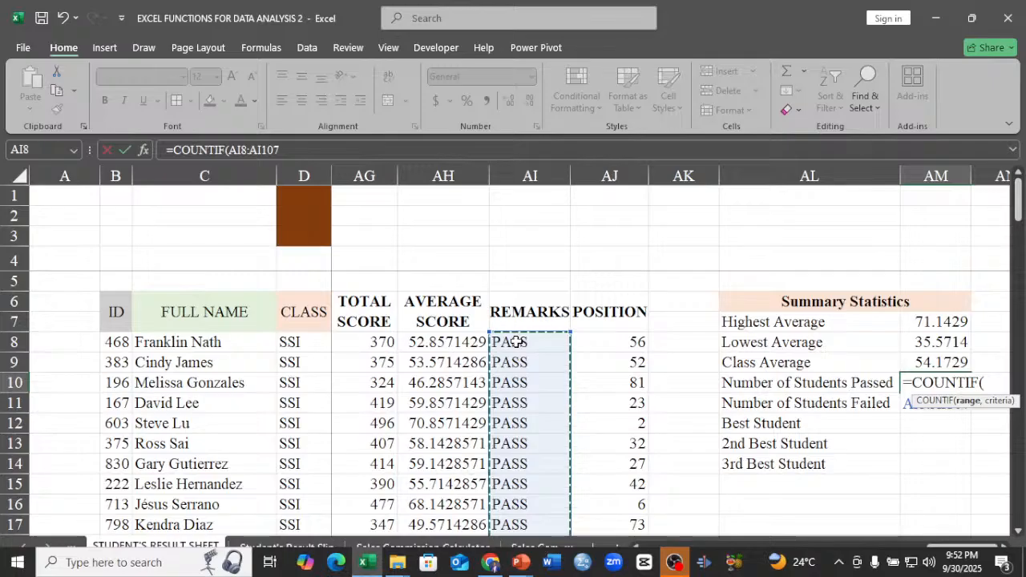
{"action": "type", "text": ","}
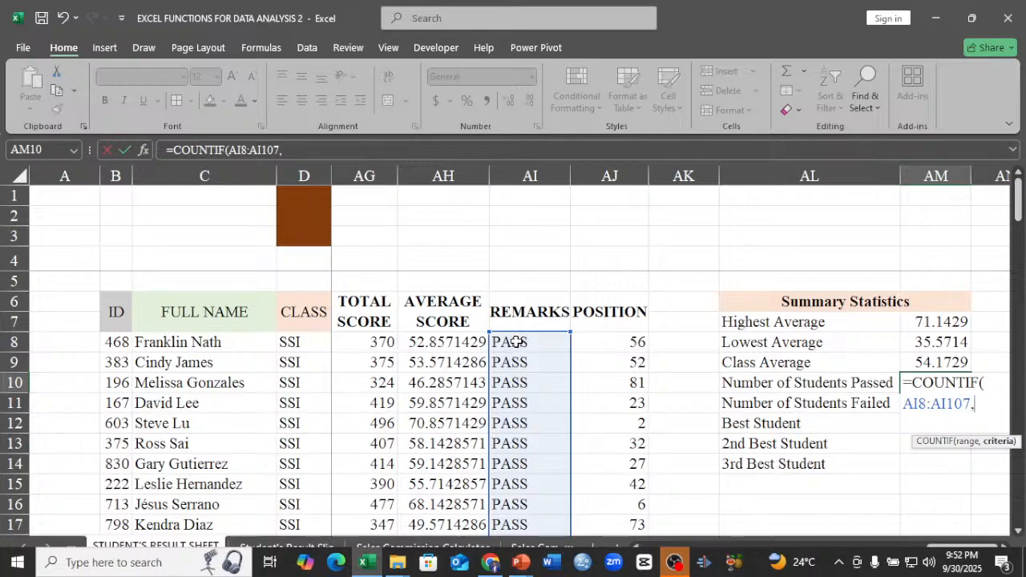
{"action": "type", "text": "\"PASS"}
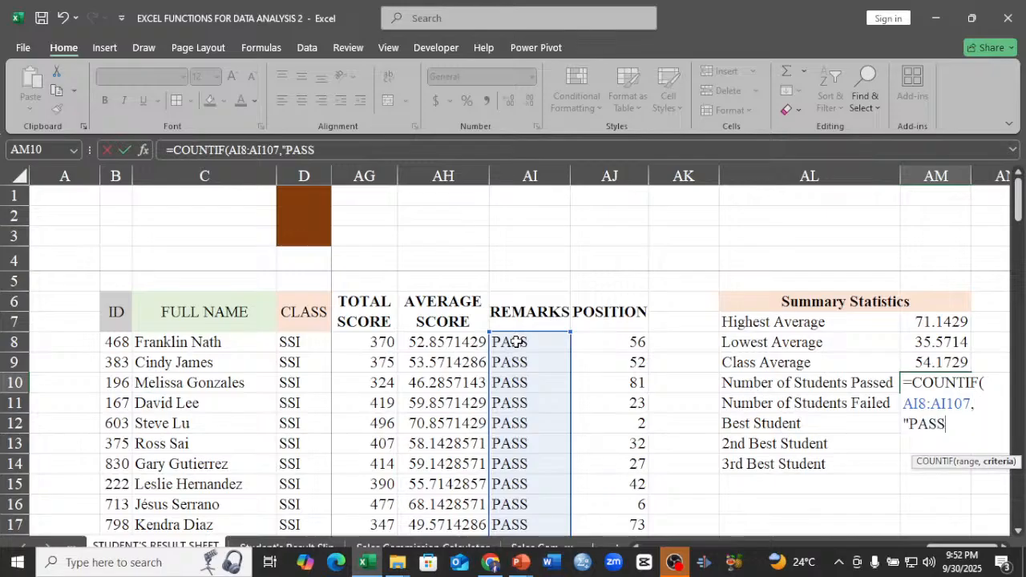
{"action": "type", "text": "\""}
{"action": "key", "text": "Return"}
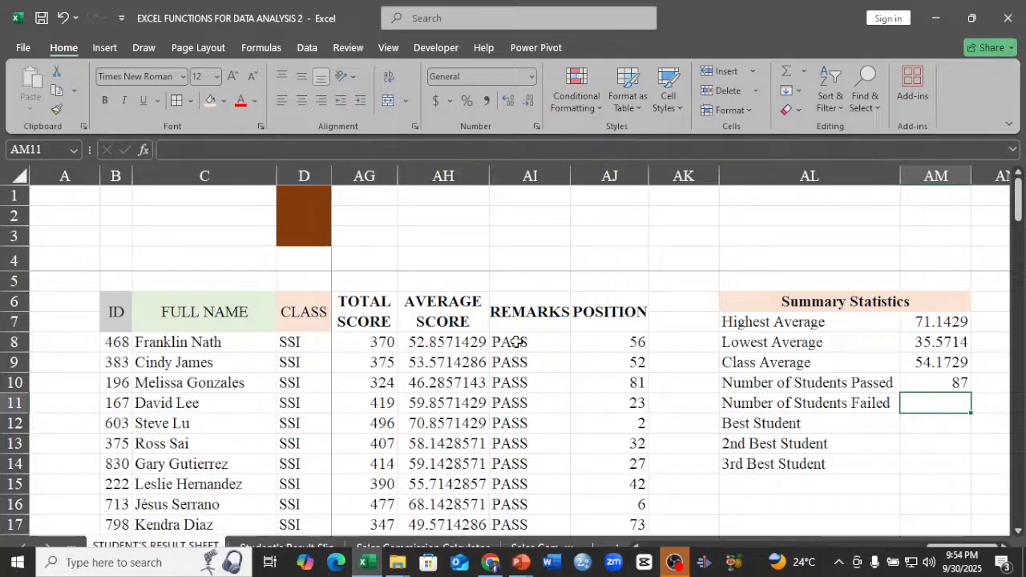
Calculate the Number of Students Failed in AM11 by subtracting the passed count from 100 with =100-AM10.
{"action": "type", "text": "="}
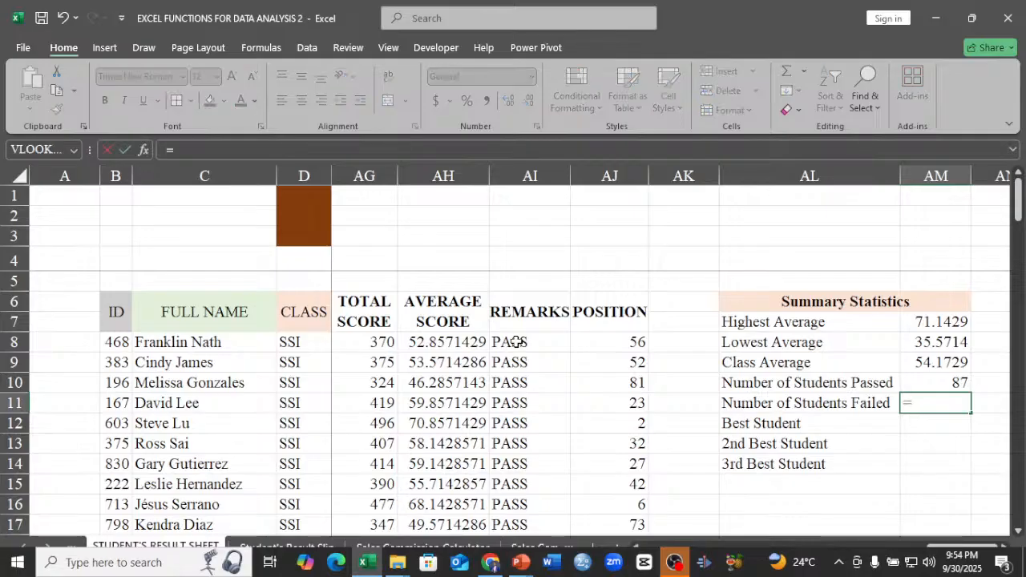
{"action": "type", "text": "100"}
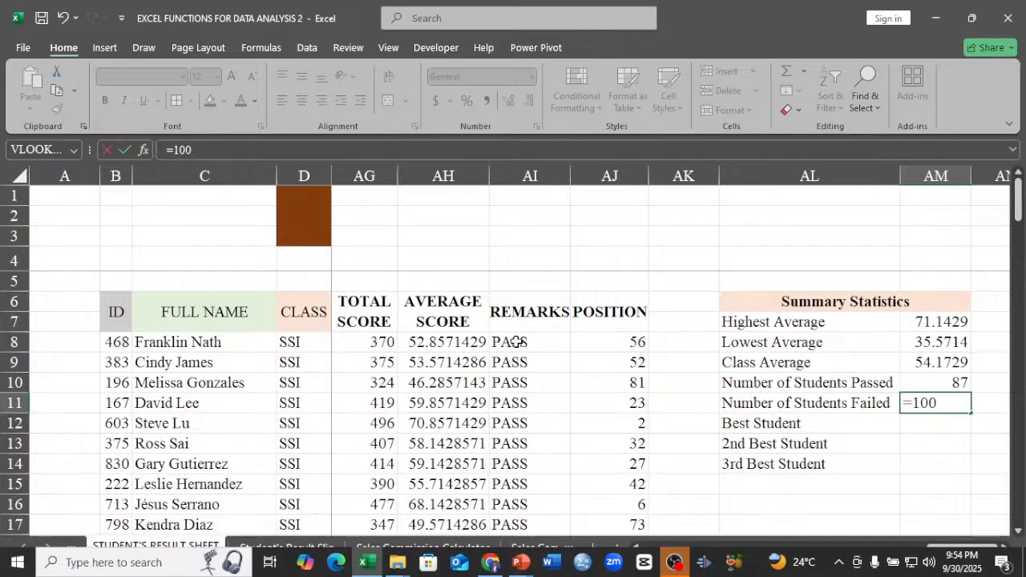
{"action": "type", "text": "-"}
{"action": "left_click", "coordinate": [944, 384]}
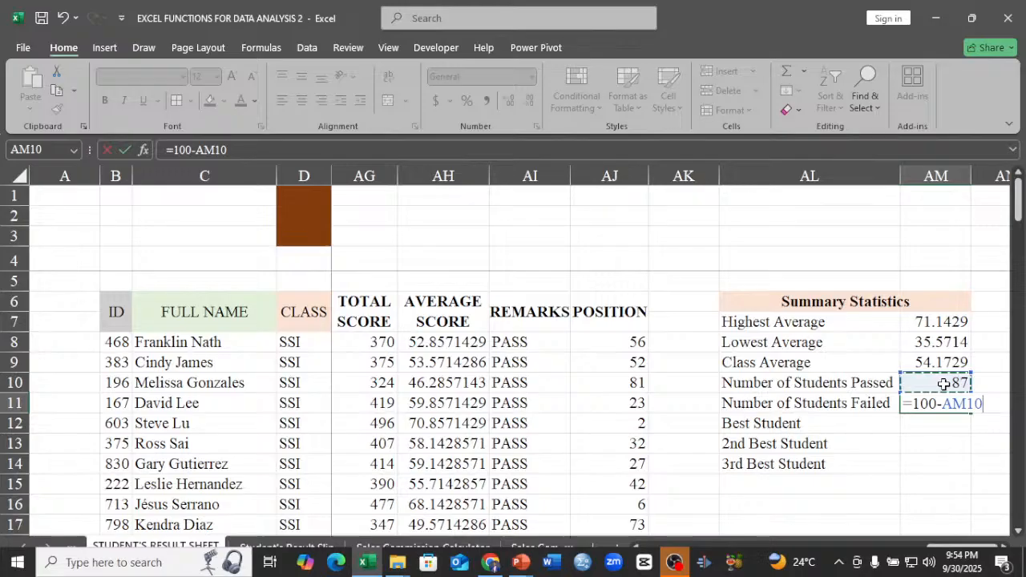
{"action": "key", "text": "ctrl+Return"}
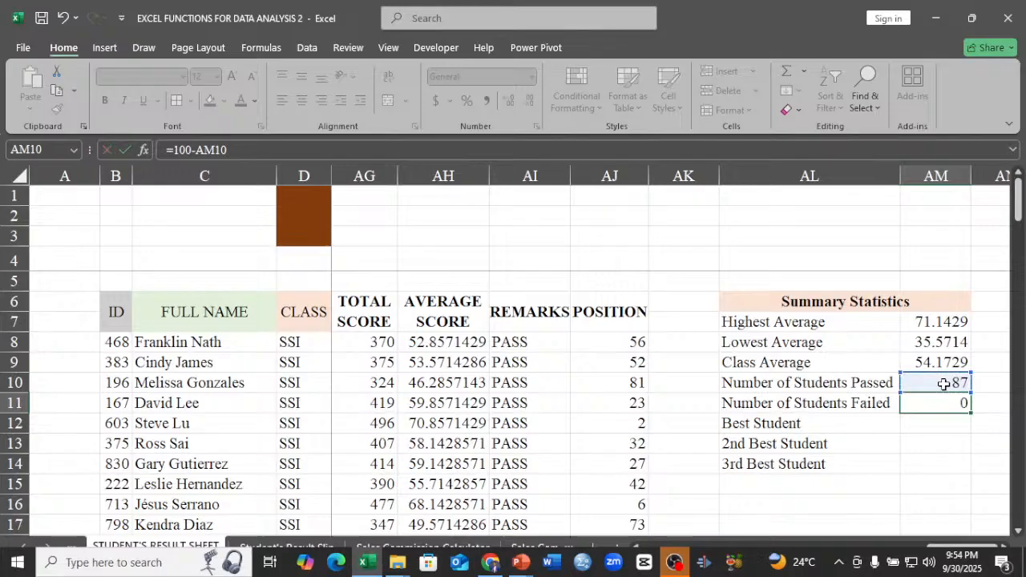
{"action": "key", "text": "Return"}
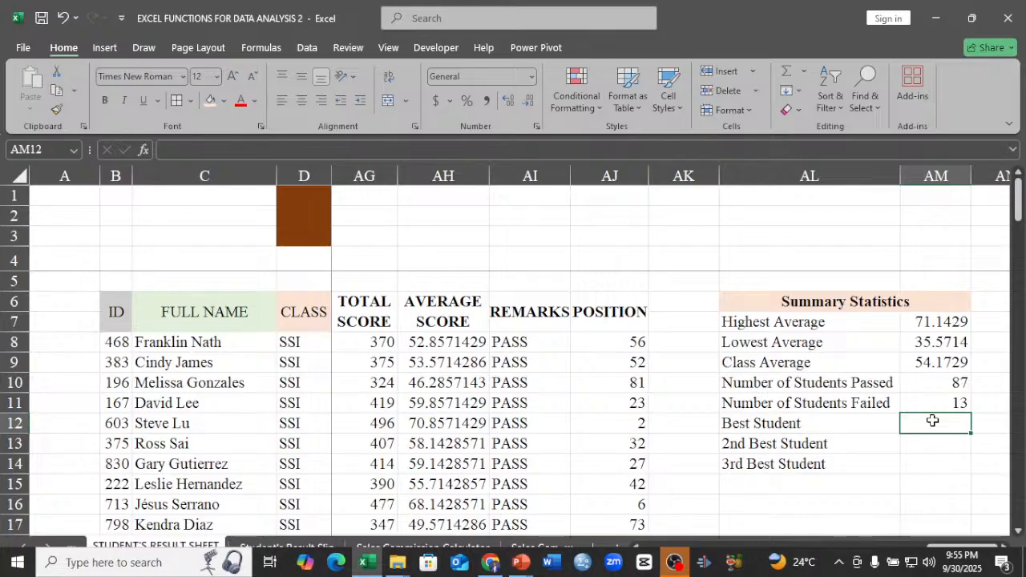
Begin an XLOOKUP formula for the Best Student in AM12, using the Highest Average as the absolute lookup value $AM$7.
{"action": "type", "text": "="}
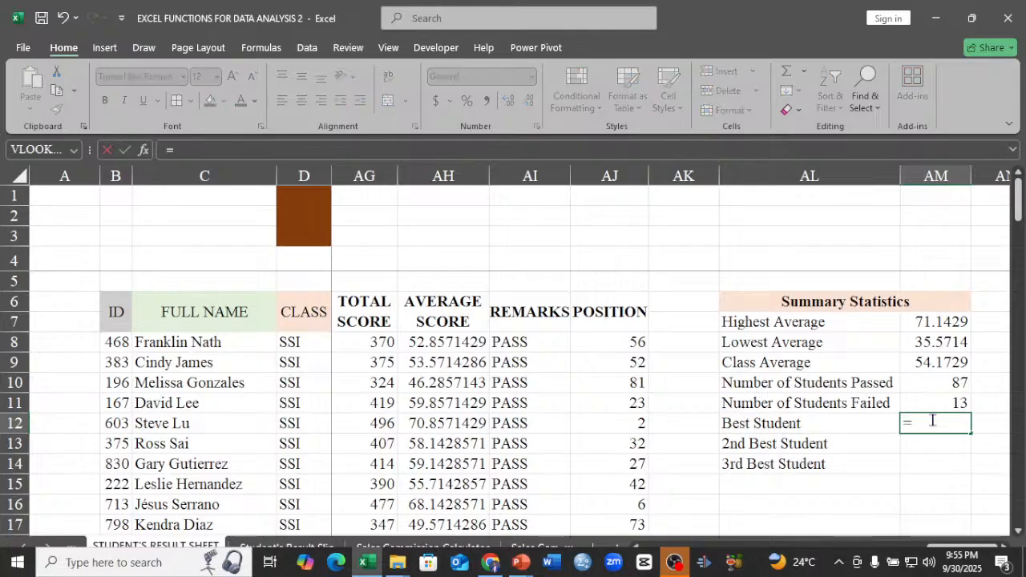
{"action": "type", "text": "X"}
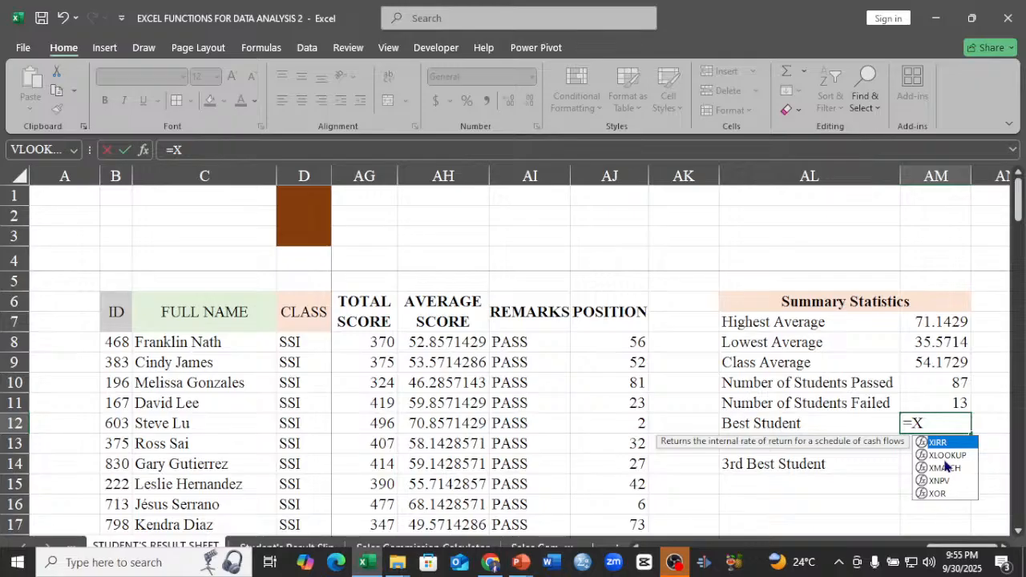
{"action": "double_click", "coordinate": [947, 455]}
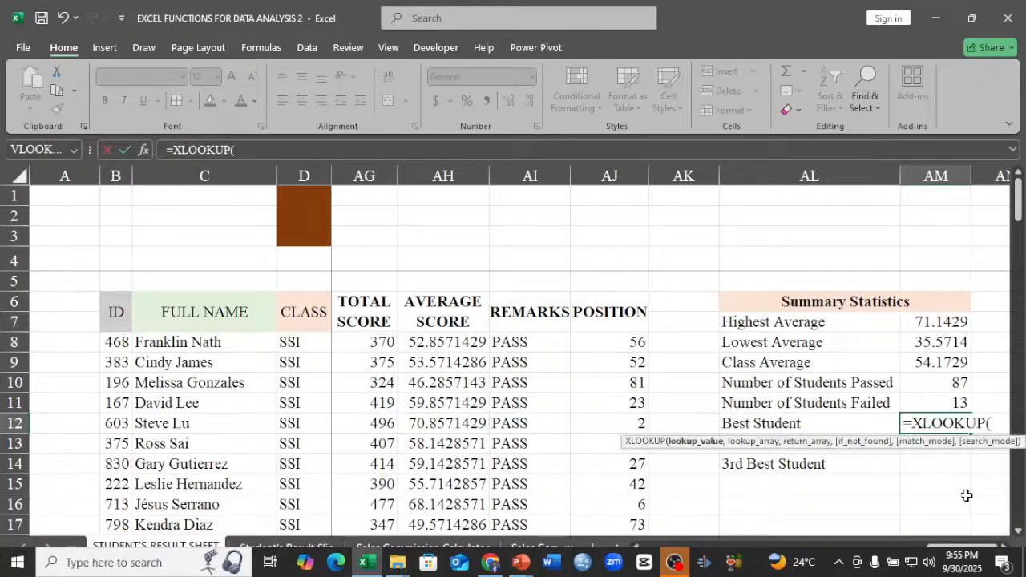
{"action": "left_click", "coordinate": [1005, 548]}
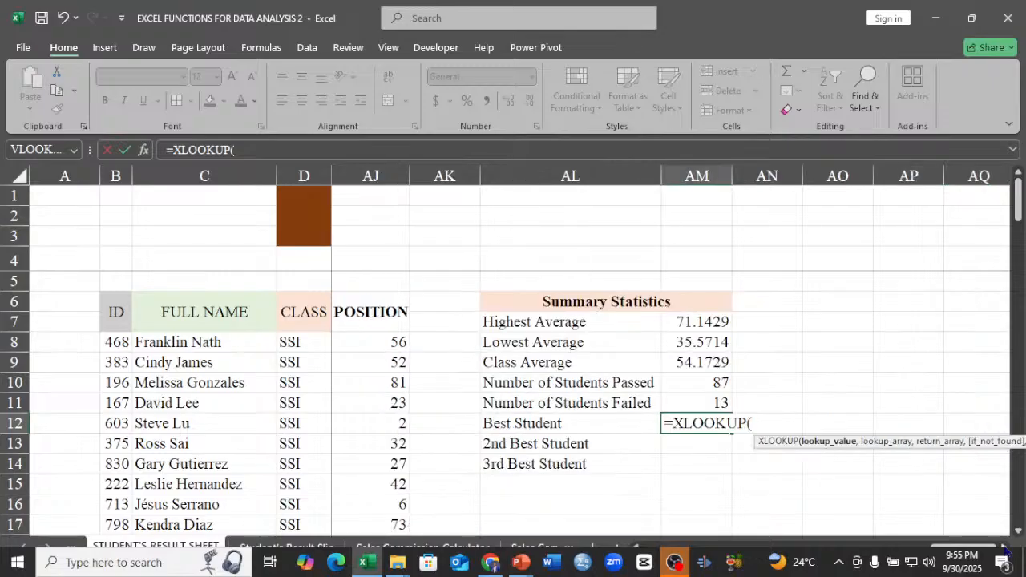
{"action": "left_click", "coordinate": [1005, 548]}
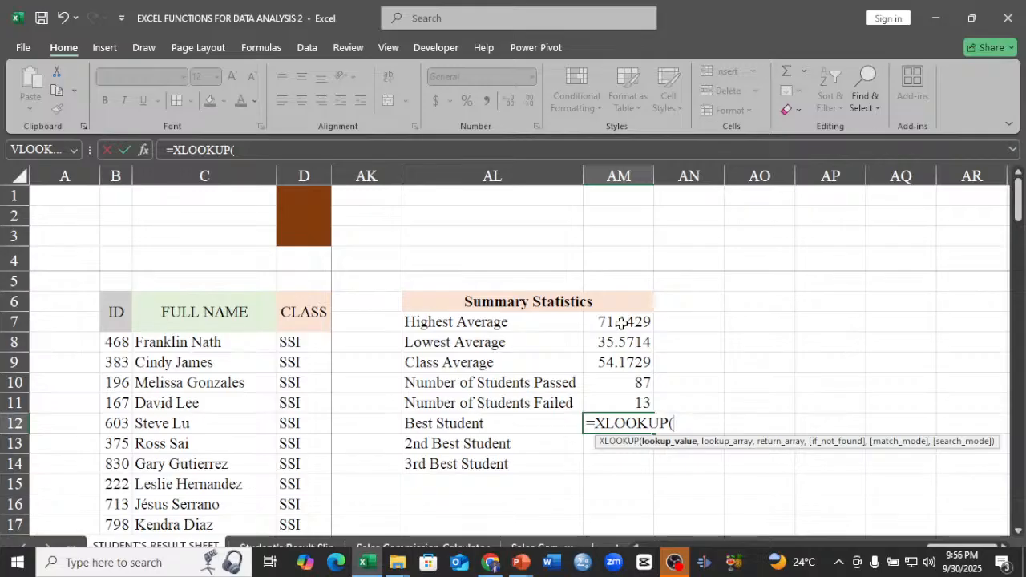
{"action": "left_click", "coordinate": [621, 322]}
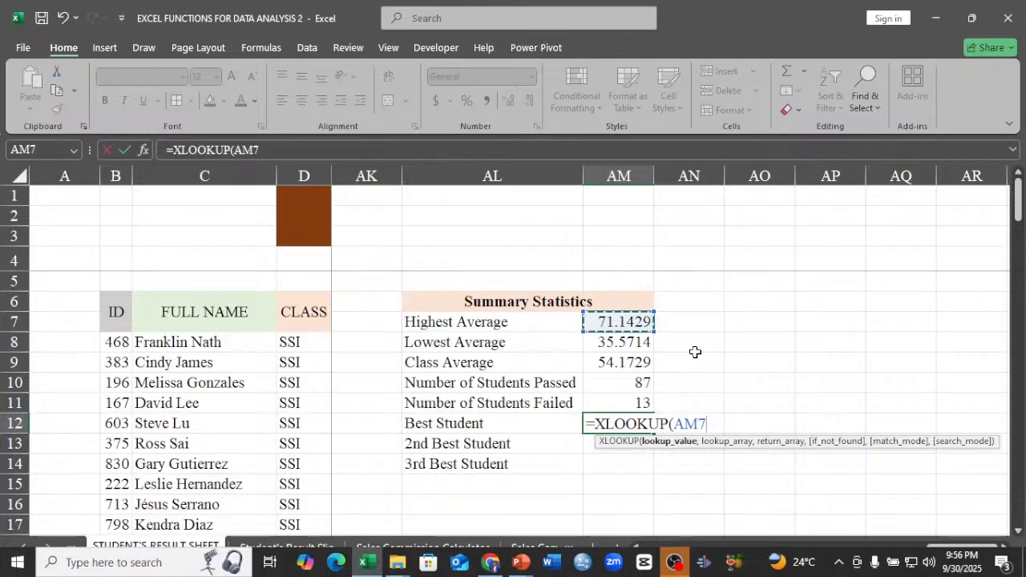
{"action": "key", "text": "F4"}
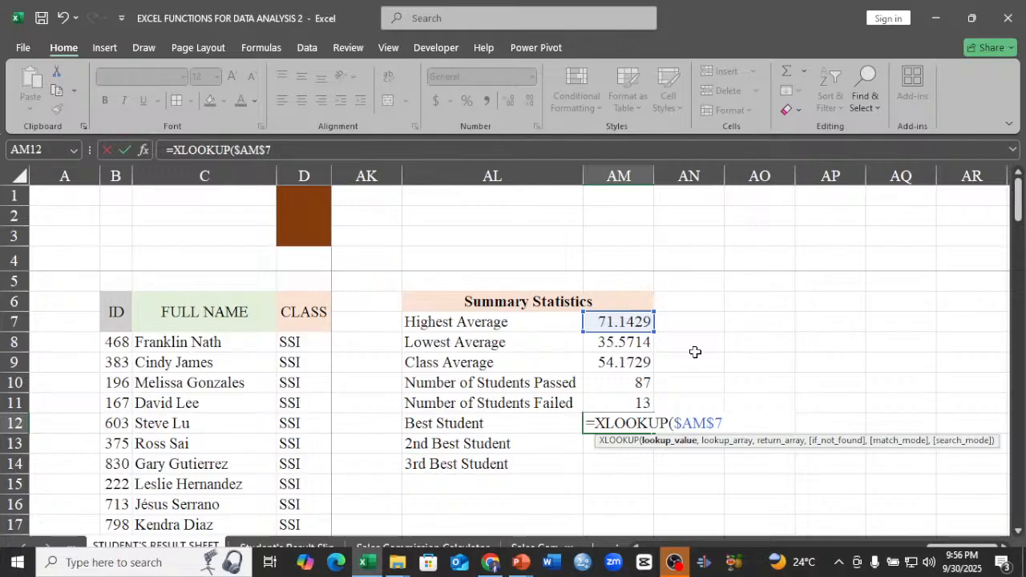
{"action": "type", "text": ","}
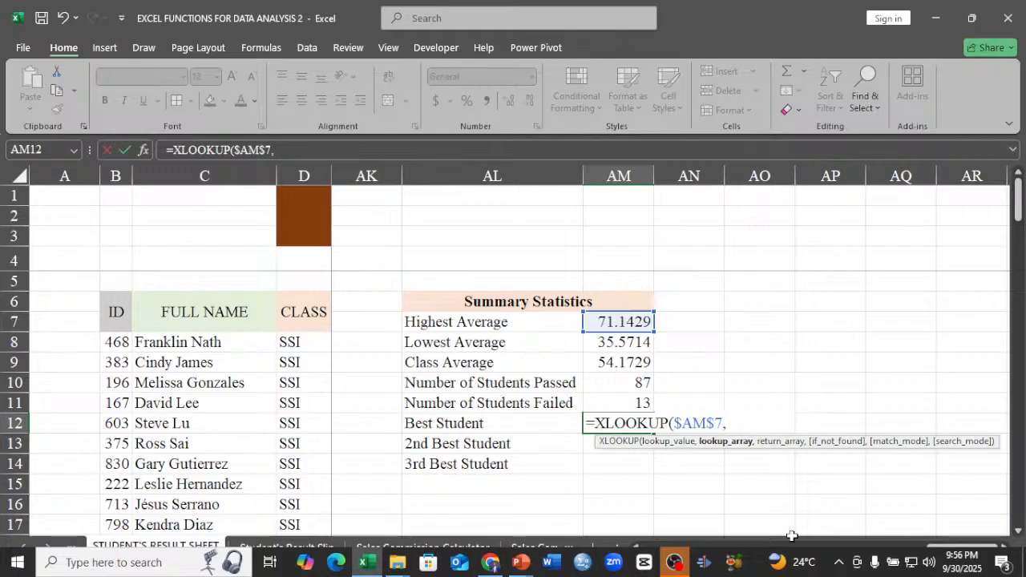
Use the AVERAGE SCORE range AH8:AH107 as the lookup array and C8 as the return array, and enter the formula.
{"action": "scroll", "coordinate": [792, 536], "scroll_direction": "left", "scroll_amount": 2}
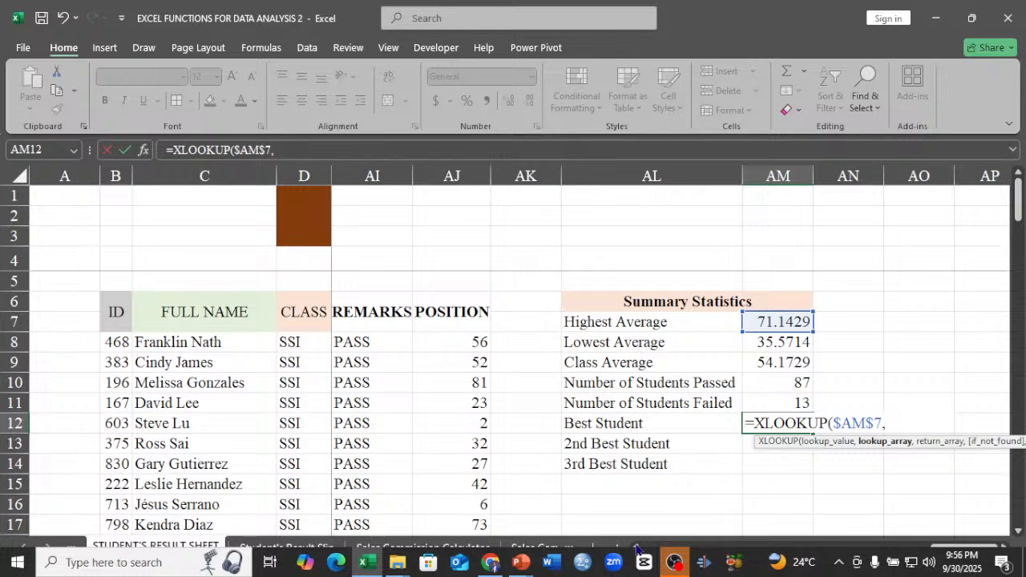
{"action": "scroll", "coordinate": [638, 549], "scroll_direction": "left", "scroll_amount": 1}
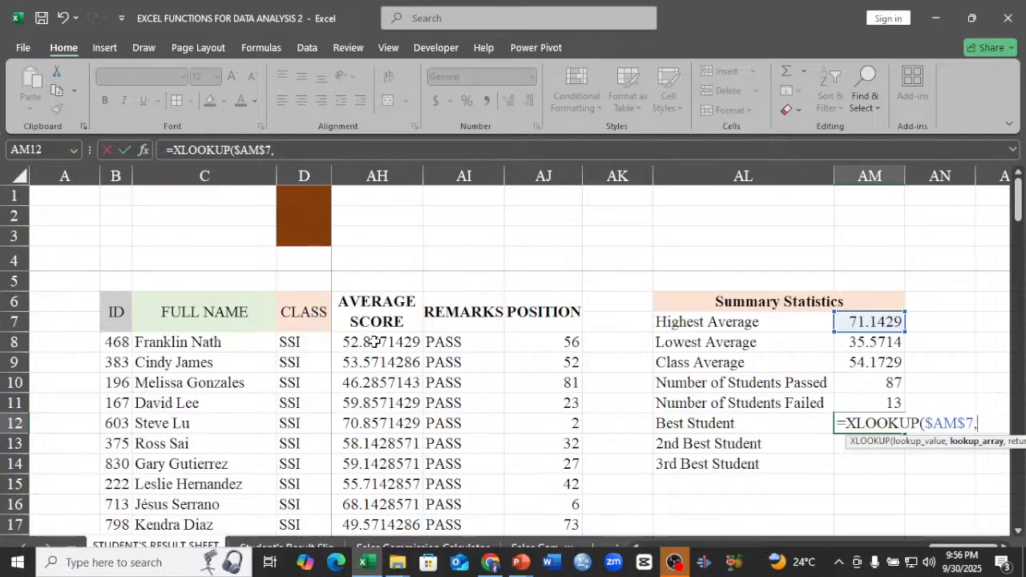
{"action": "left_click", "coordinate": [374, 342]}
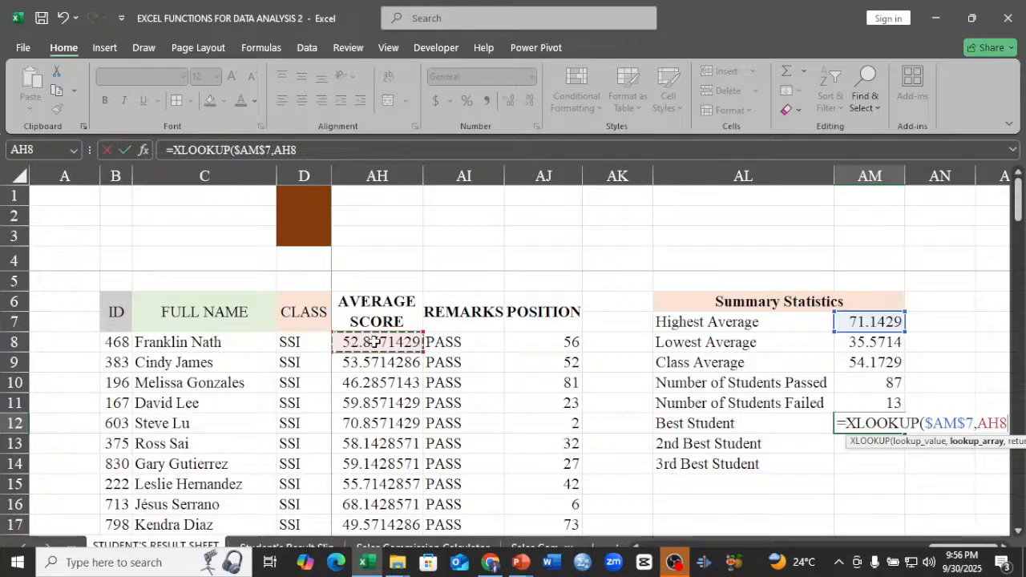
{"action": "key", "text": "ctrl+shift+Down"}
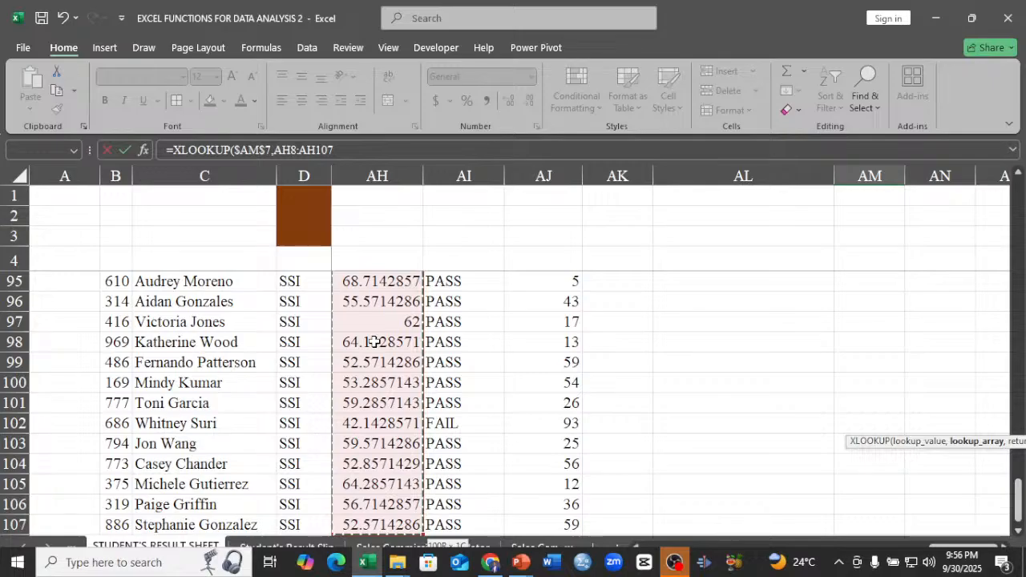
{"action": "key", "text": "ctrl+BackSpace"}
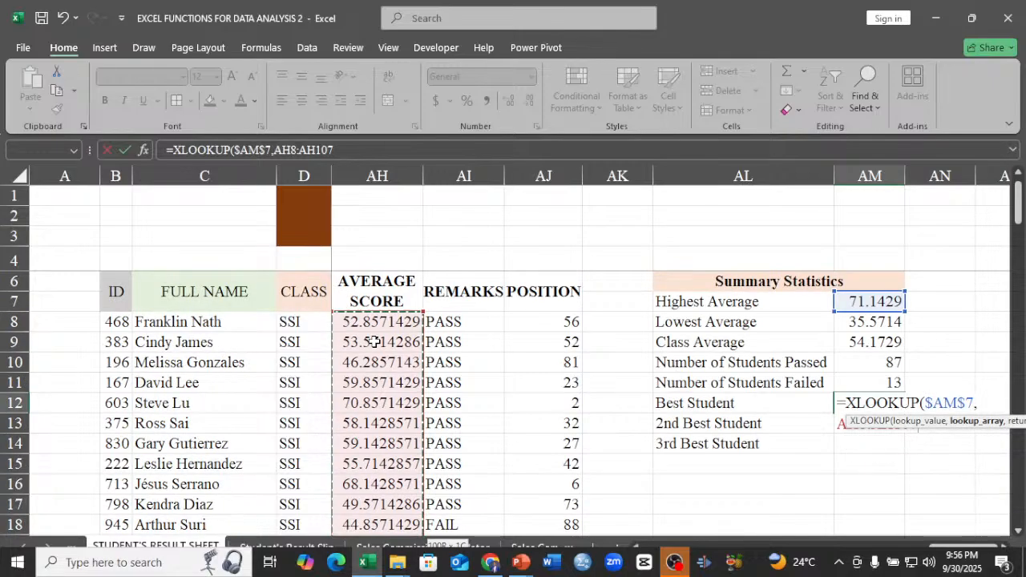
{"action": "type", "text": ","}
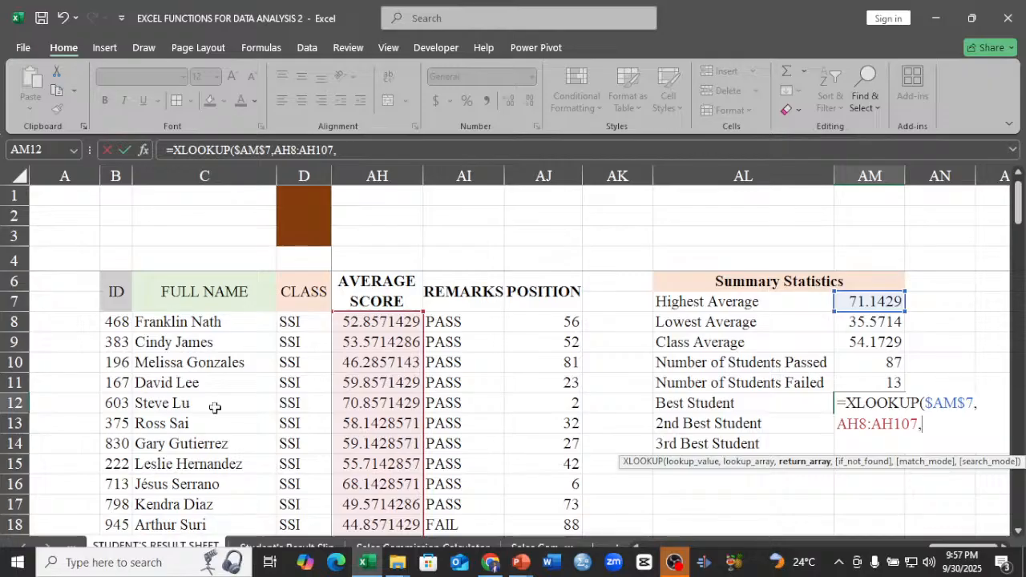
{"action": "left_click", "coordinate": [185, 324]}
{"action": "key", "text": "Return"}
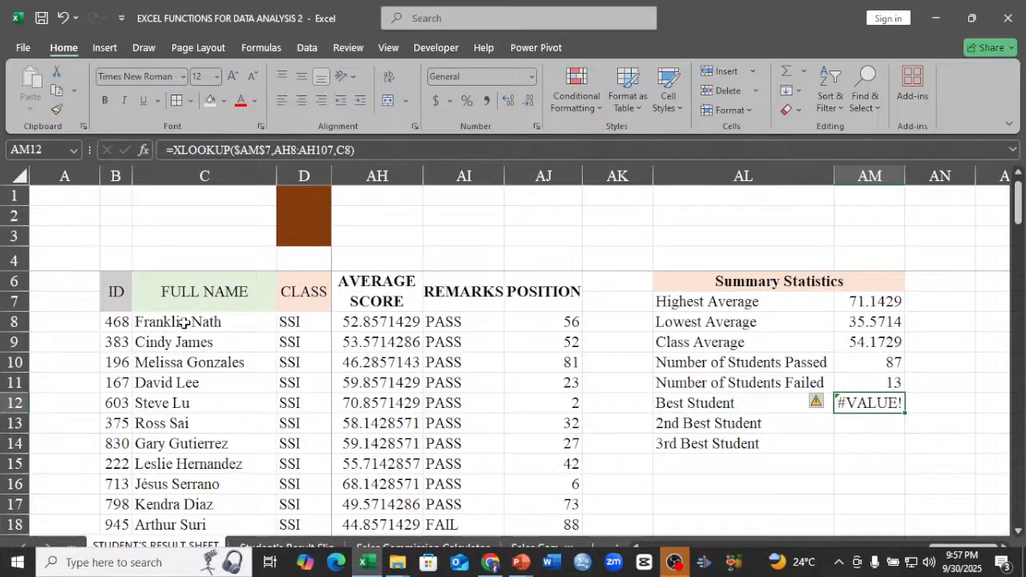
Correct the return array in AM12 to the FULL NAME range, making =XLOOKUP($AM$7,AH8:AH107,C8:C107), and autofit column AM.
{"action": "double_click", "coordinate": [883, 400]}
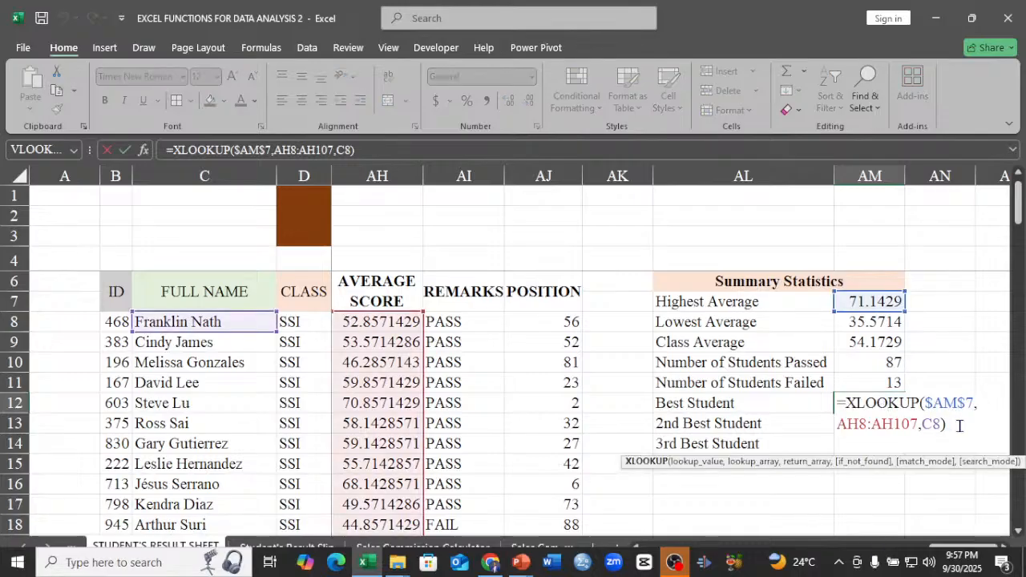
{"action": "left_click", "coordinate": [959, 426]}
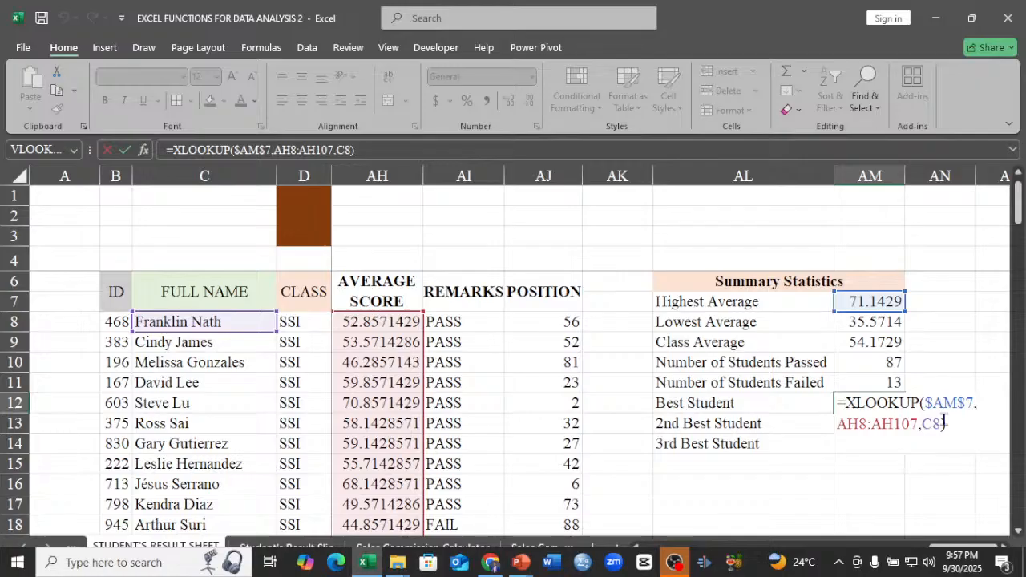
{"action": "left_click", "coordinate": [939, 422]}
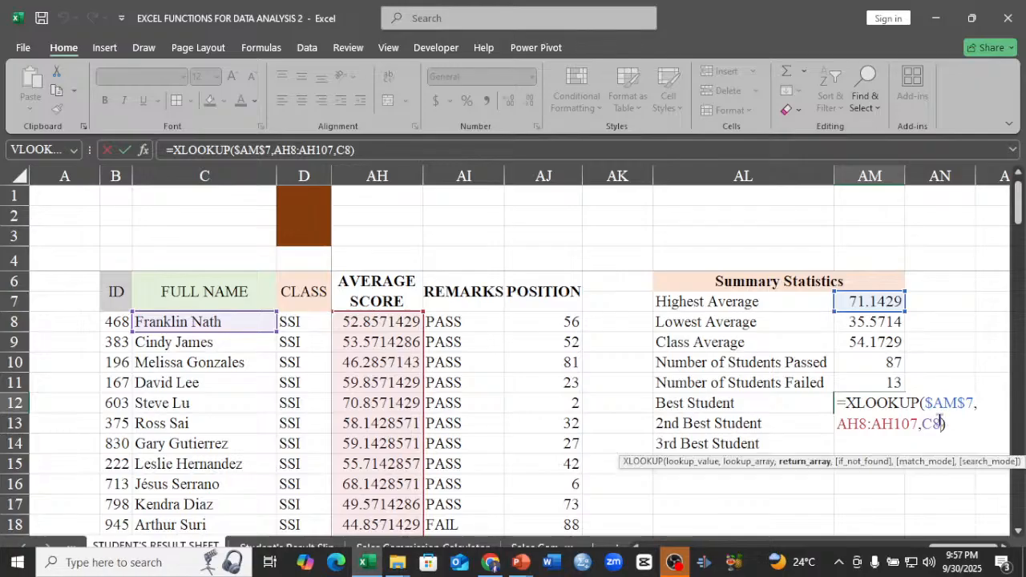
{"action": "key", "text": "BackSpace"}
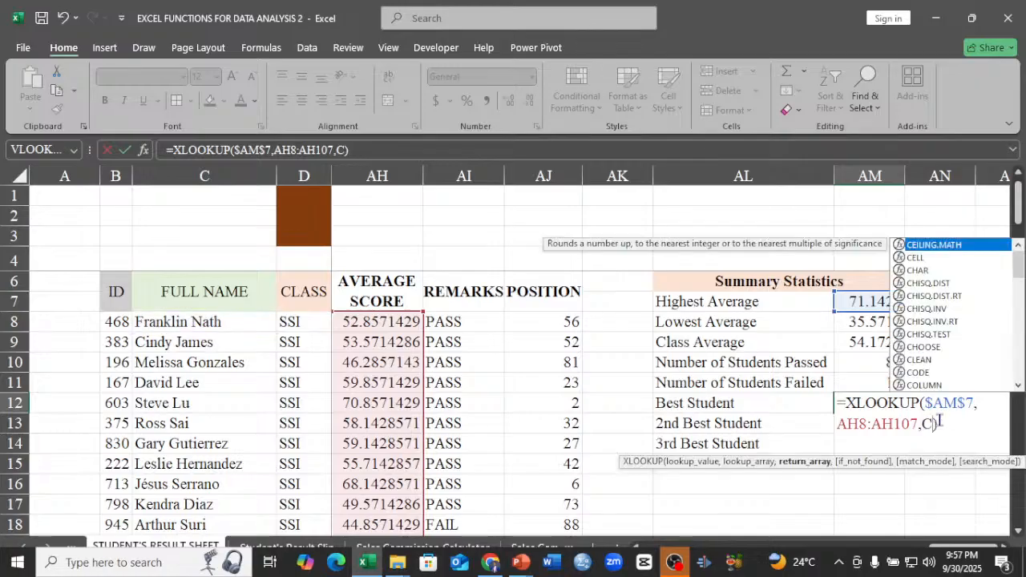
{"action": "key", "text": "BackSpace"}
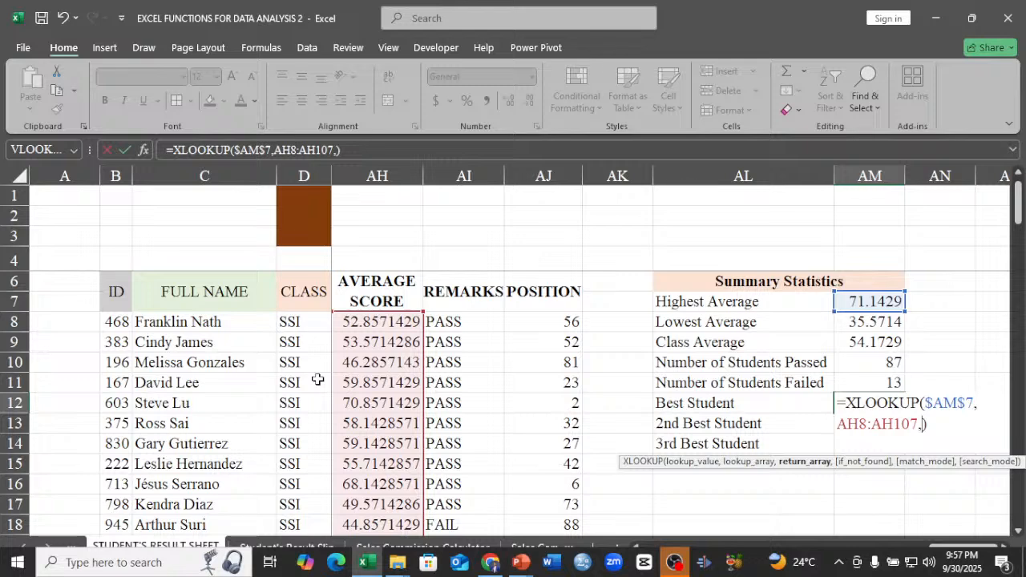
{"action": "left_click", "coordinate": [234, 329]}
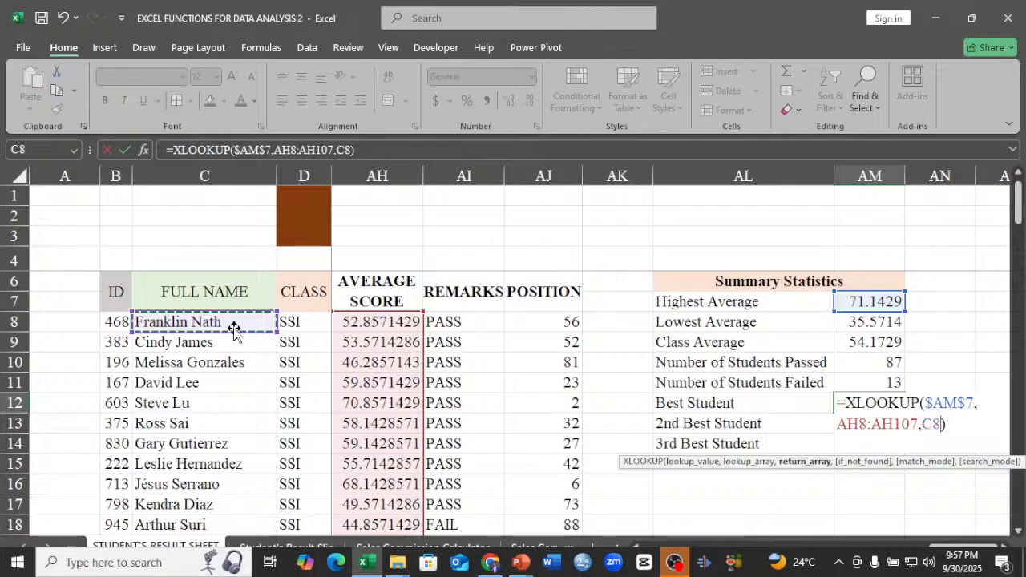
{"action": "key", "text": "ctrl+shift+Down"}
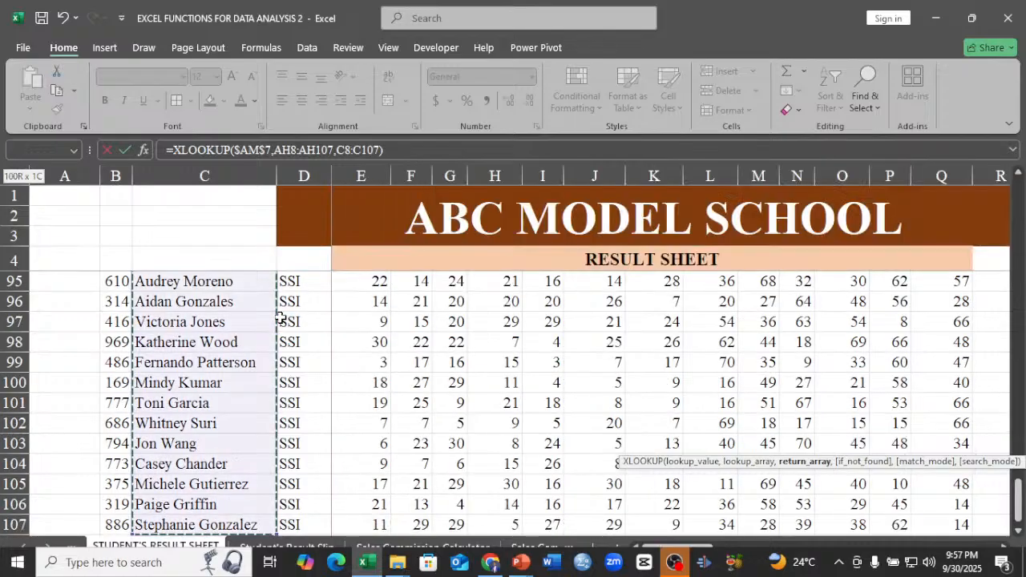
{"action": "key", "text": "ctrl+BackSpace"}
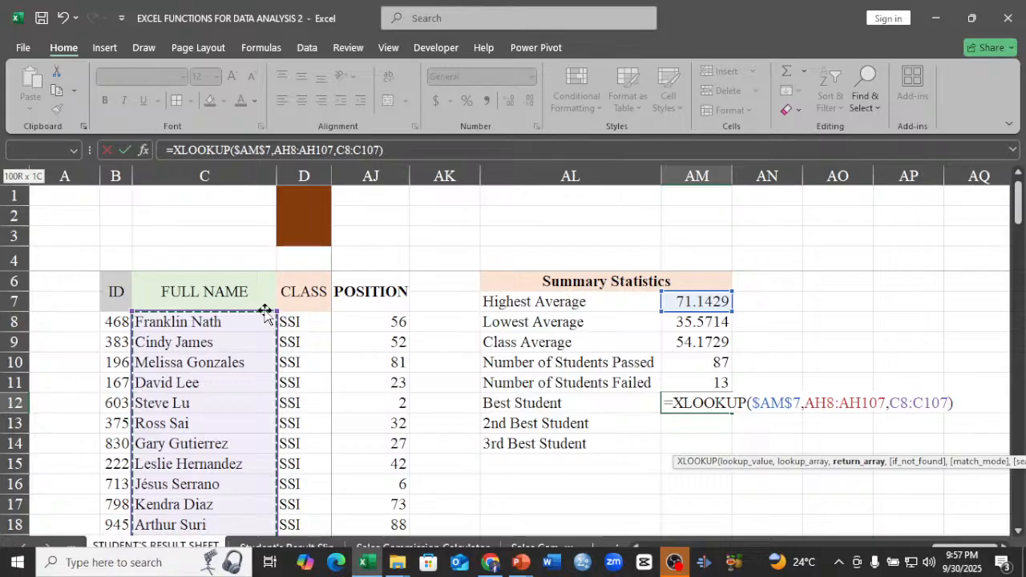
{"action": "key", "text": "Return"}
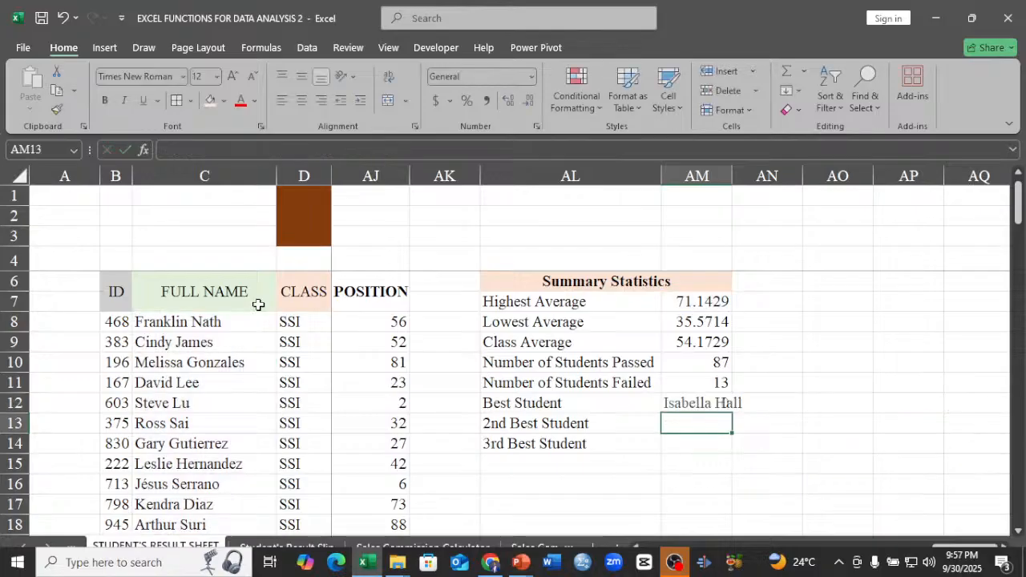
{"action": "double_click", "coordinate": [728, 173]}
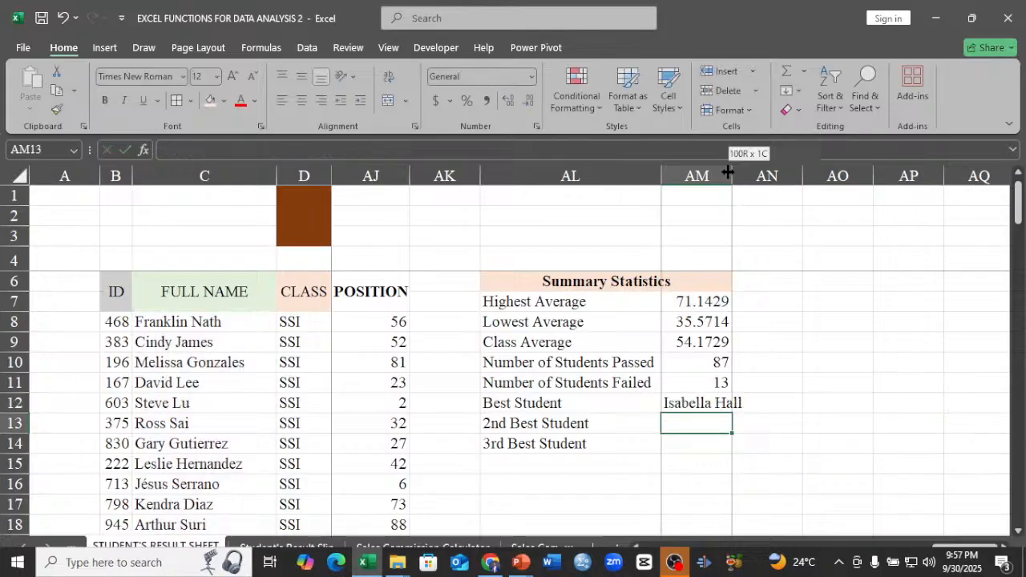
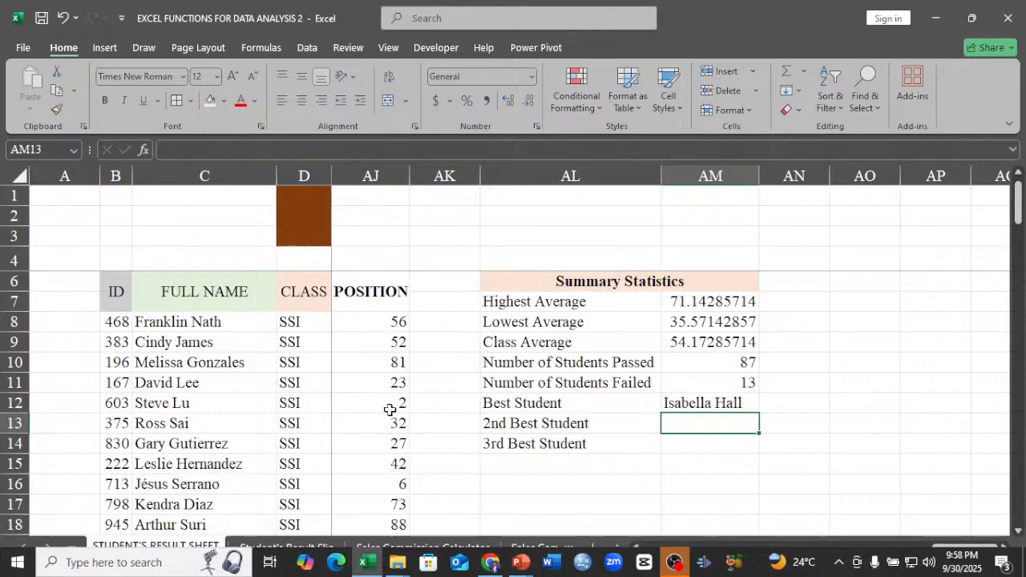
Copy the average score of the second-position student in AH45.
{"action": "left_click_drag", "start_coordinate": [1019, 225], "coordinate": [1021, 328]}
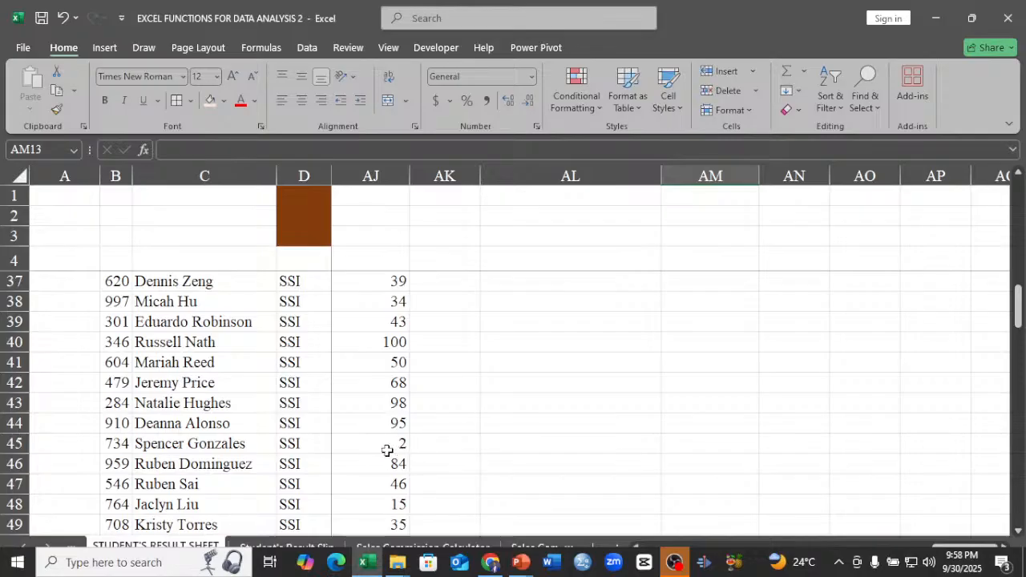
{"action": "left_click", "coordinate": [634, 548]}
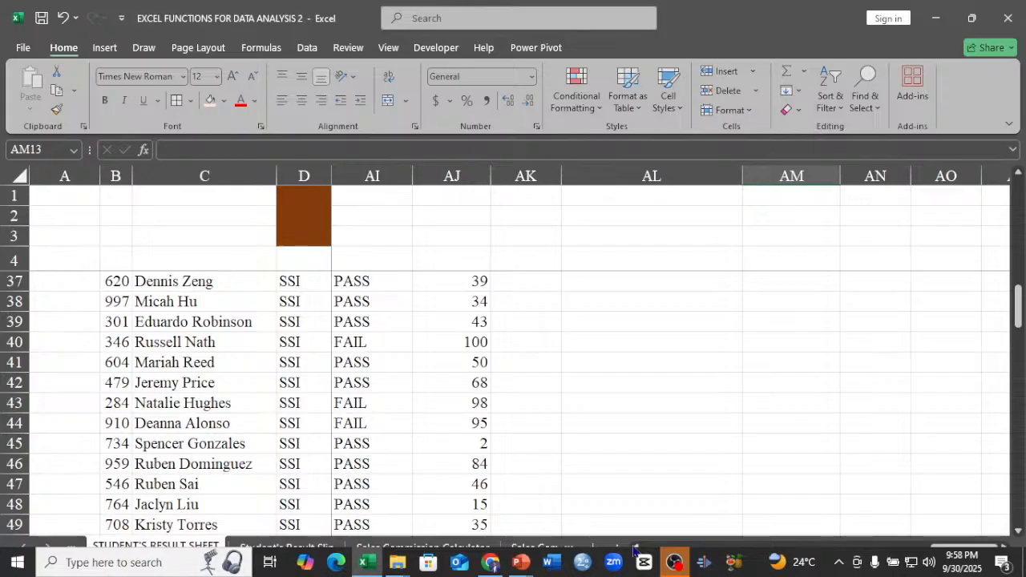
{"action": "left_click", "coordinate": [633, 548]}
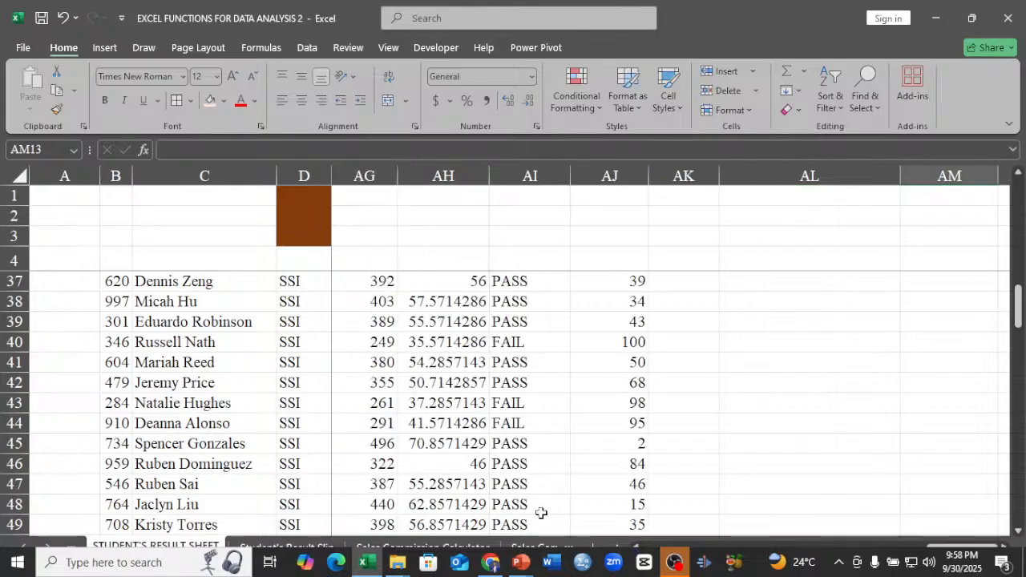
{"action": "left_click", "coordinate": [441, 442]}
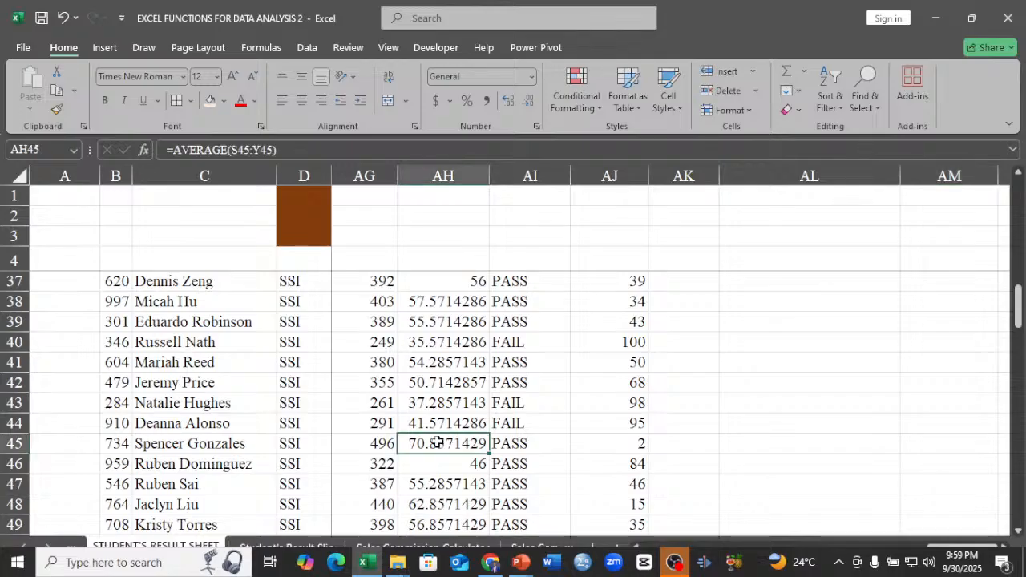
{"action": "right_click", "coordinate": [439, 442]}
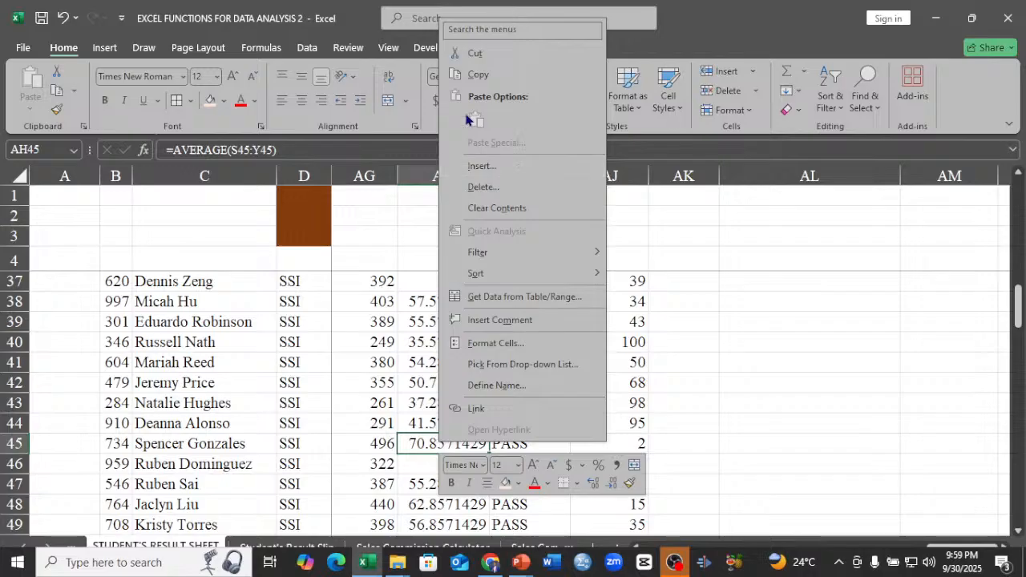
{"action": "left_click", "coordinate": [478, 74]}
Try pasting the copied average score into the empty cell AH3, and clear that cell.
{"action": "scroll", "coordinate": [498, 407], "scroll_direction": "up", "scroll_amount": 1}
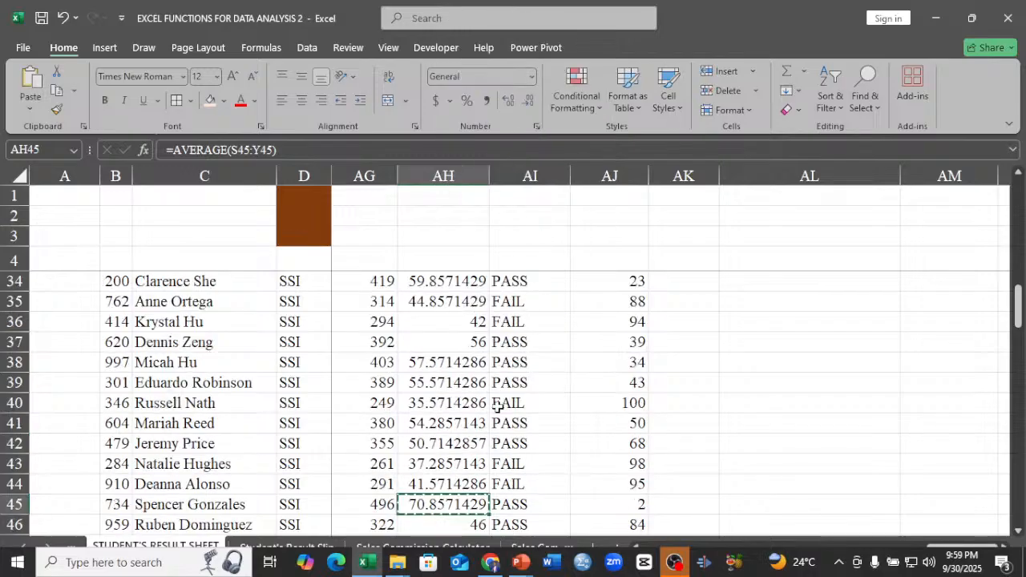
{"action": "scroll", "coordinate": [498, 407], "scroll_direction": "up", "scroll_amount": 6}
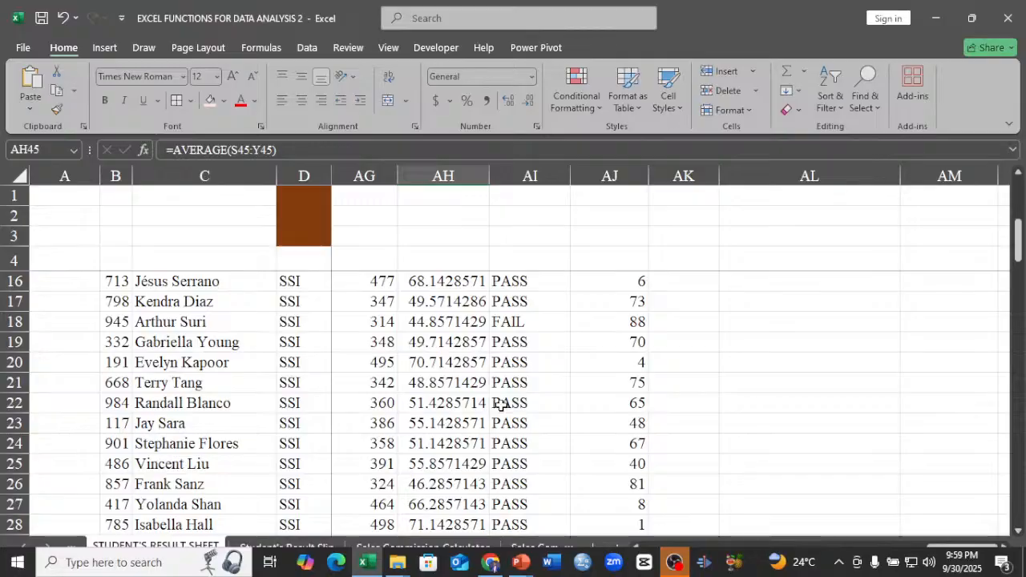
{"action": "scroll", "coordinate": [500, 401], "scroll_direction": "up", "scroll_amount": 2}
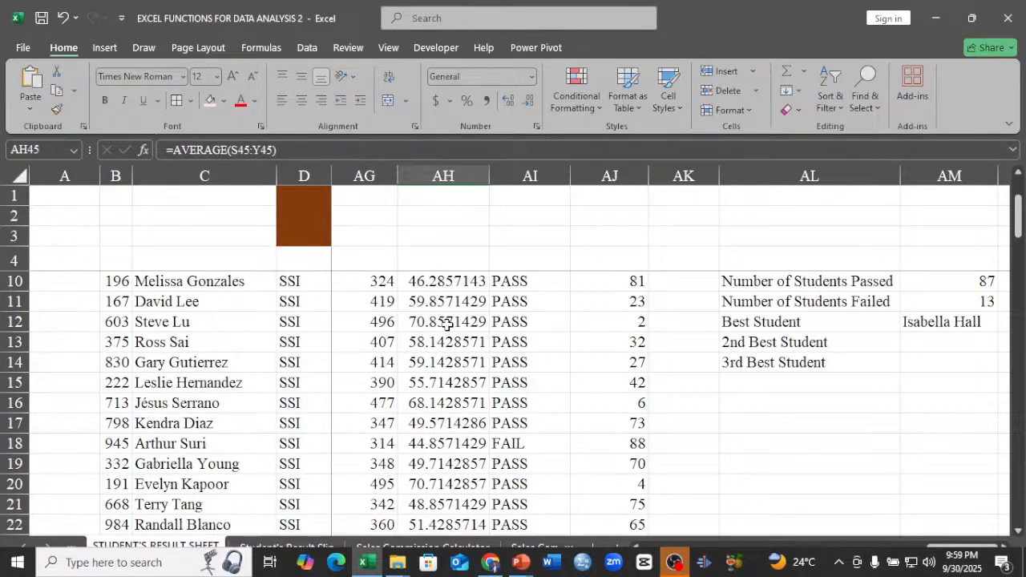
{"action": "right_click", "coordinate": [431, 234]}
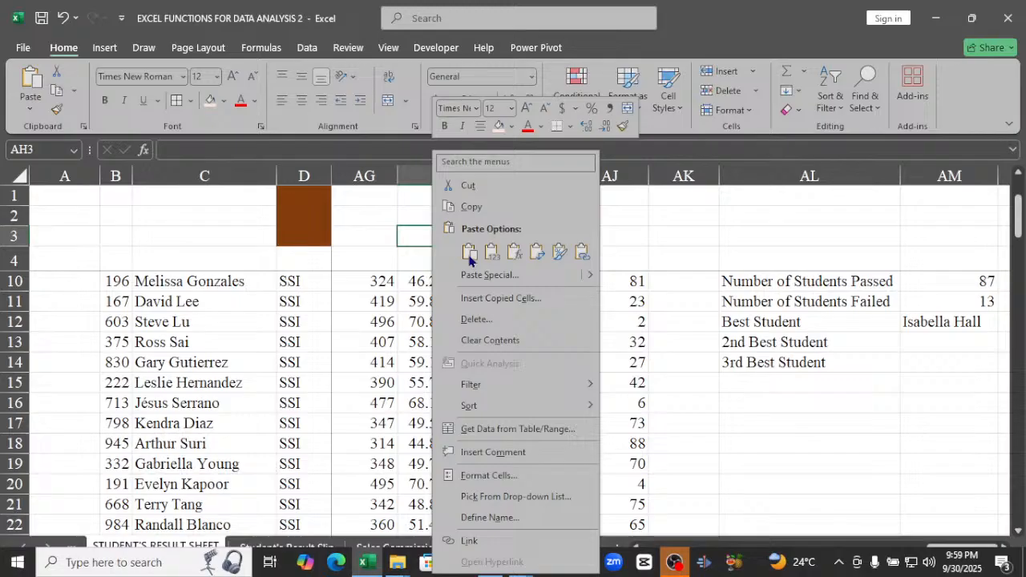
{"action": "left_click", "coordinate": [470, 253]}
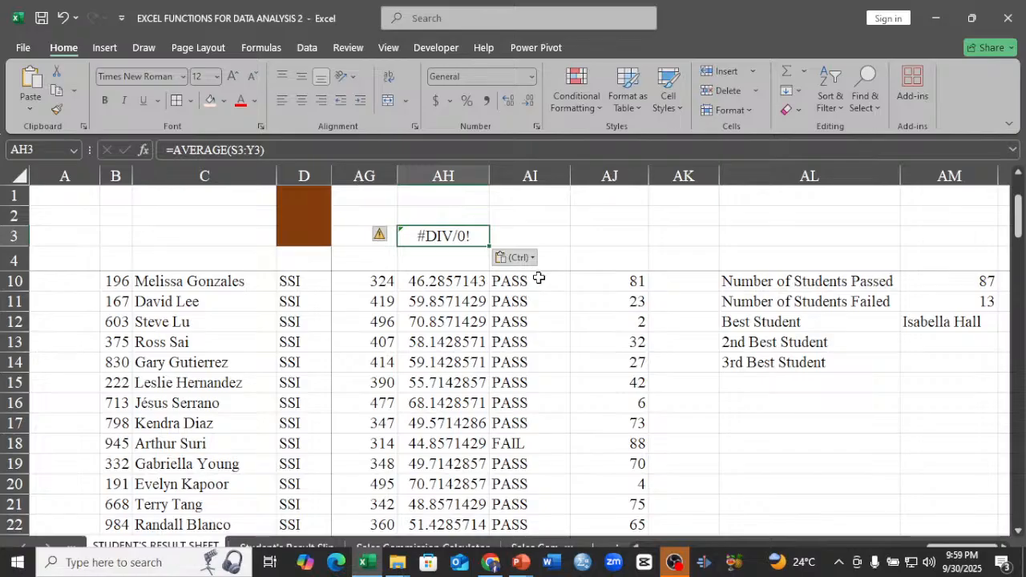
{"action": "key", "text": "Delete"}
{"action": "left_click", "coordinate": [605, 235]}
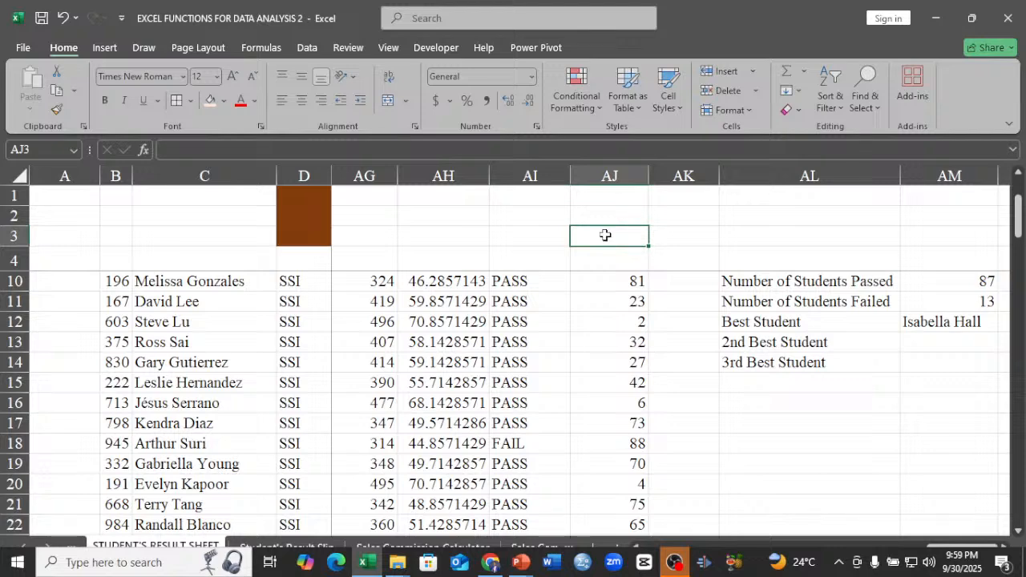
{"action": "right_click", "coordinate": [606, 235]}
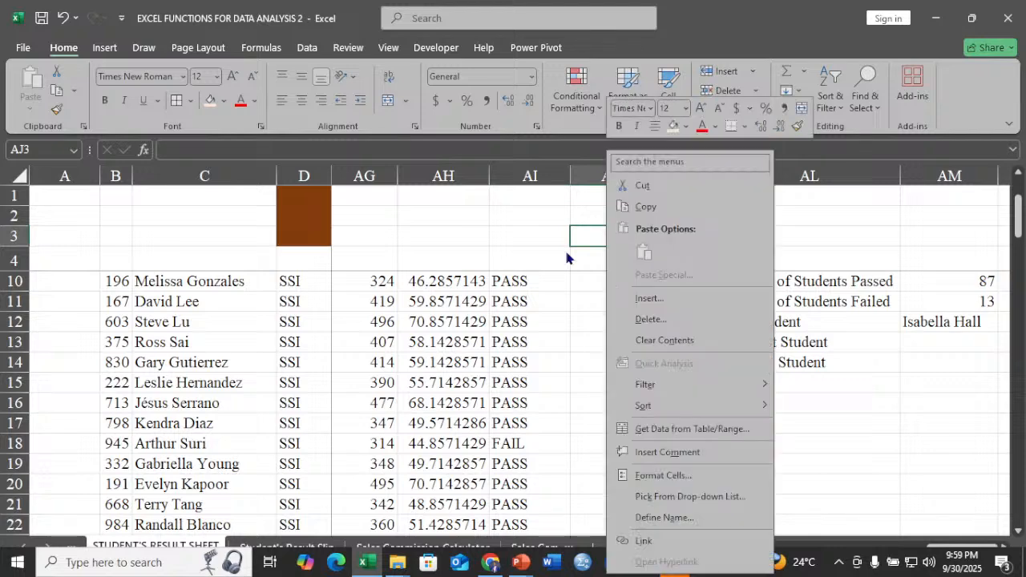
{"action": "key", "text": "Escape"}
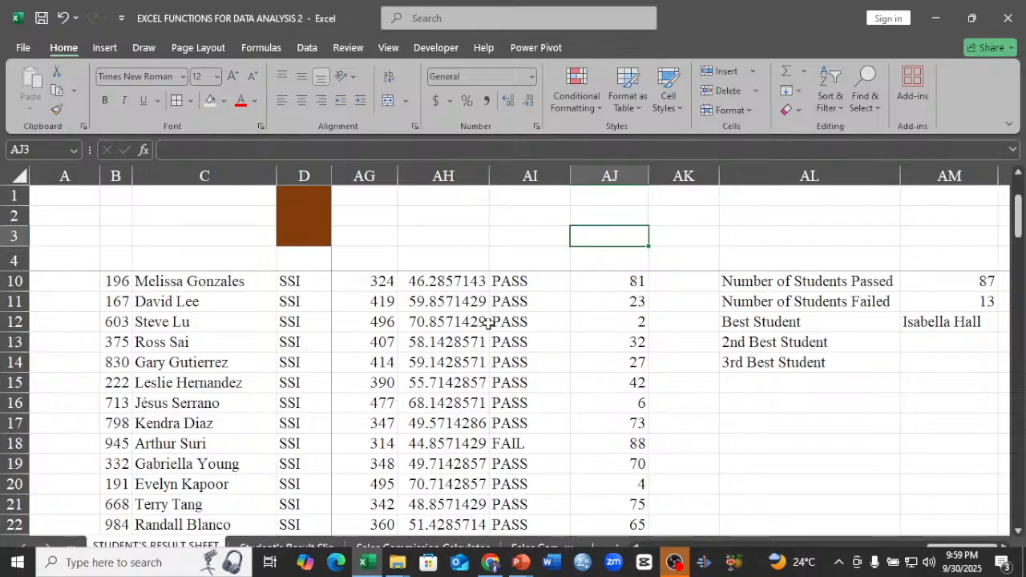
Examine the POSITION and AVERAGE SCORE columns down to the last student in row 107.
{"action": "scroll", "coordinate": [636, 385], "scroll_direction": "down", "scroll_amount": 4}
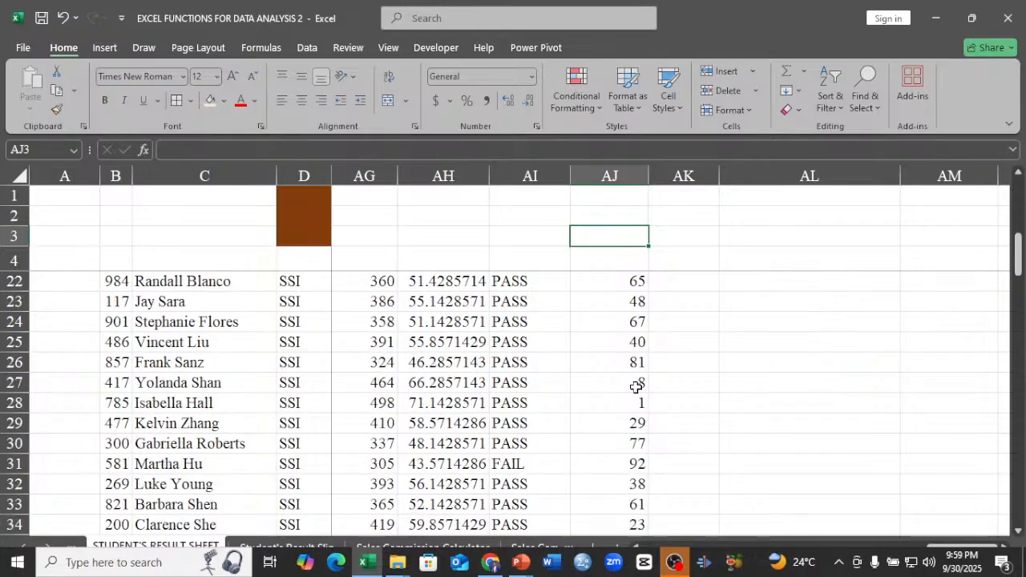
{"action": "scroll", "coordinate": [636, 387], "scroll_direction": "down", "scroll_amount": 1}
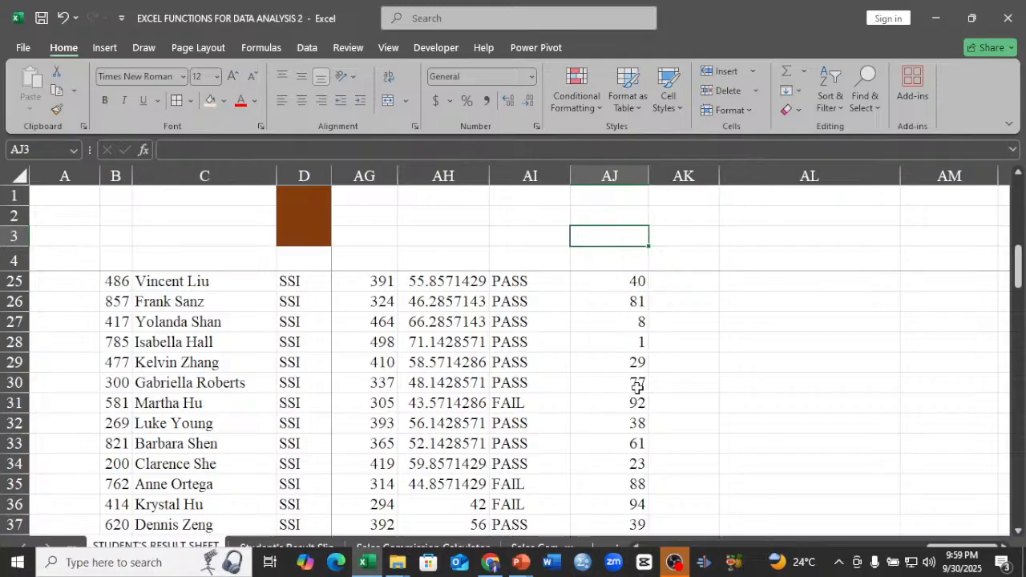
{"action": "scroll", "coordinate": [637, 387], "scroll_direction": "down", "scroll_amount": 1}
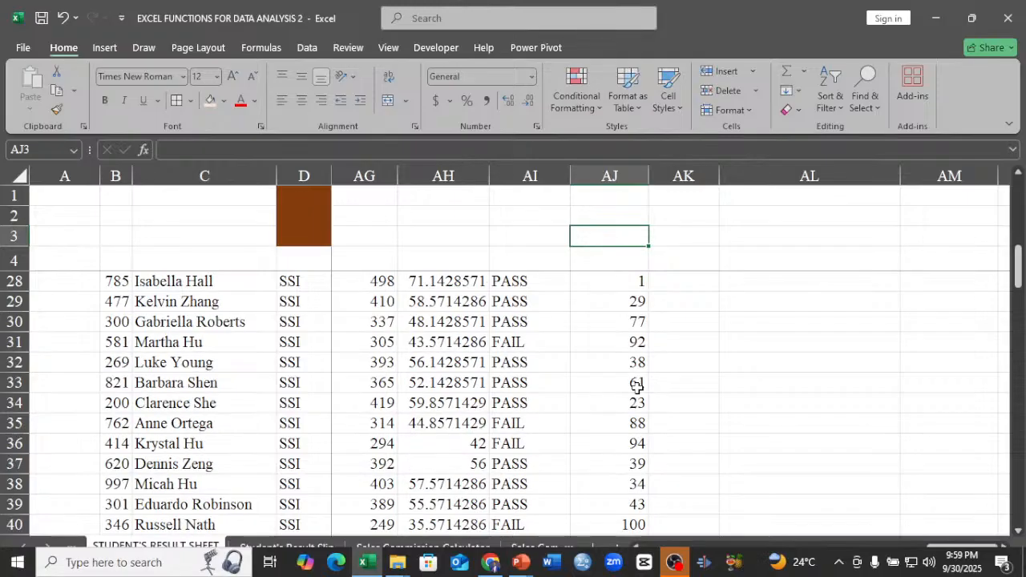
{"action": "scroll", "coordinate": [637, 387], "scroll_direction": "down", "scroll_amount": 20}
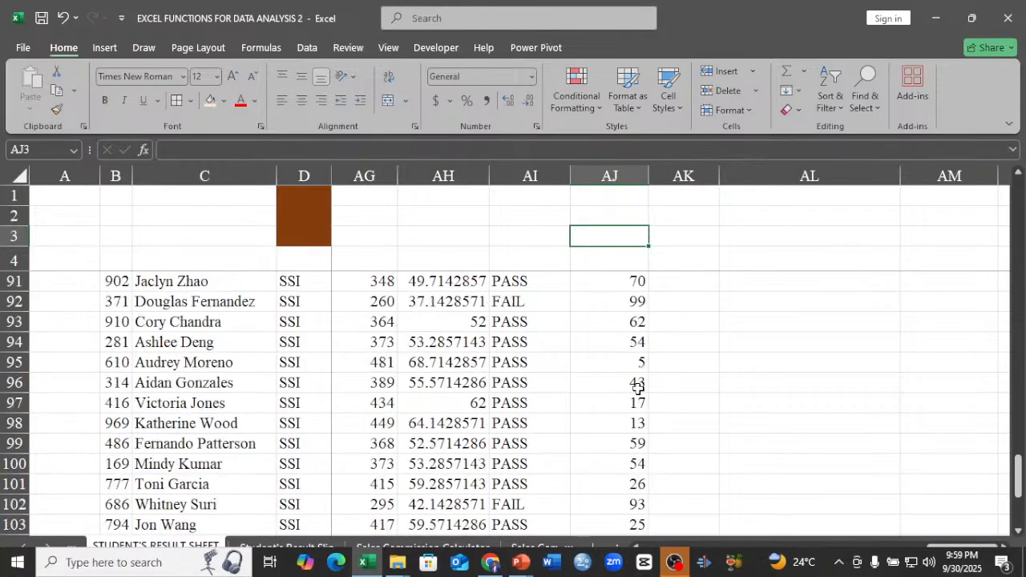
{"action": "scroll", "coordinate": [638, 388], "scroll_direction": "down", "scroll_amount": 4}
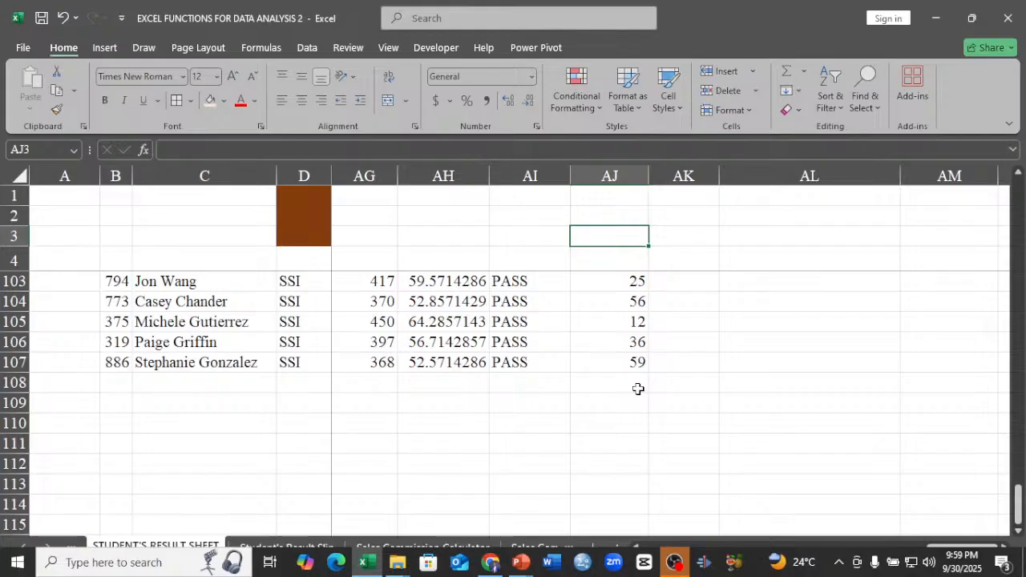
{"action": "scroll", "coordinate": [638, 389], "scroll_direction": "up", "scroll_amount": 18}
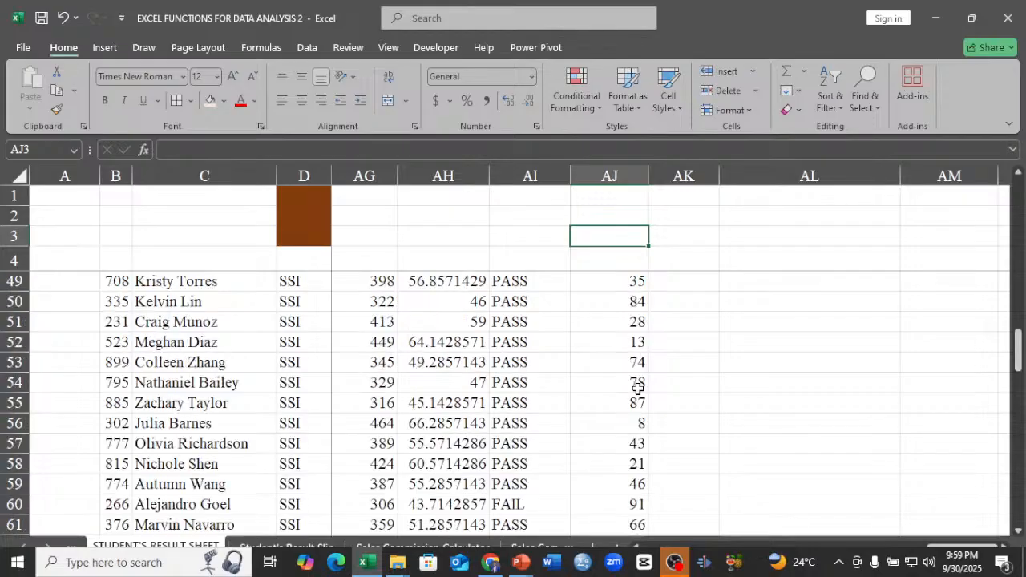
{"action": "scroll", "coordinate": [639, 388], "scroll_direction": "up", "scroll_amount": 15}
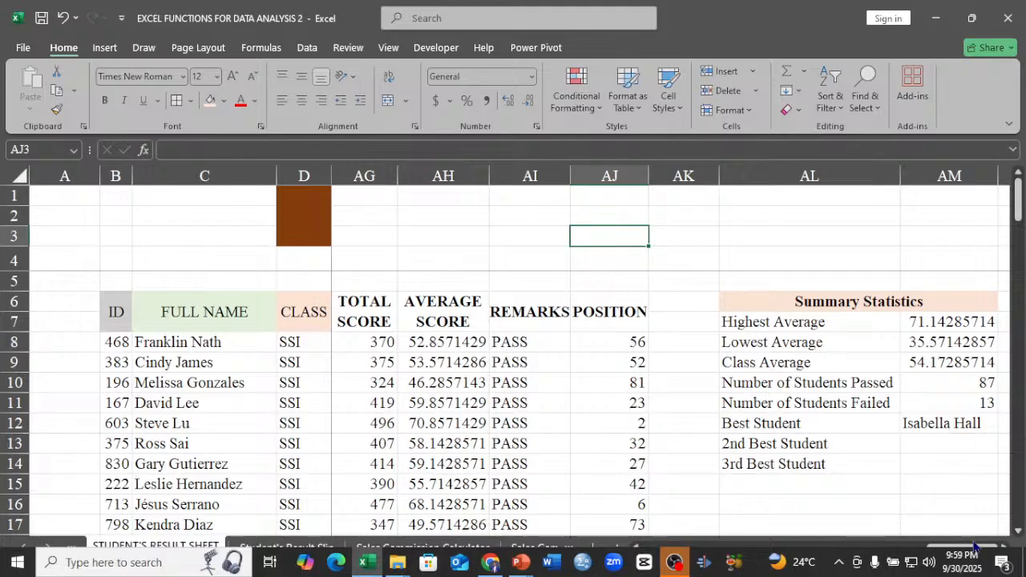
Enter the helper position values 2 in AN7 and 3 in AO7, beside the Highest Average.
{"action": "left_click_drag", "start_coordinate": [975, 547], "coordinate": [992, 549]}
{"action": "double_click", "coordinate": [1004, 549]}
{"action": "left_click", "coordinate": [782, 444]}
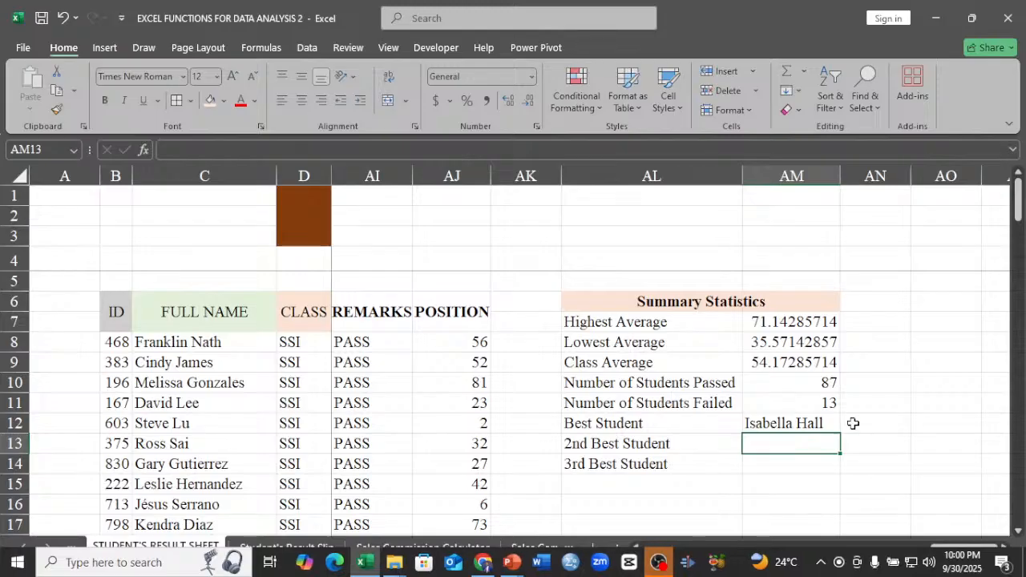
{"action": "left_click", "coordinate": [896, 322]}
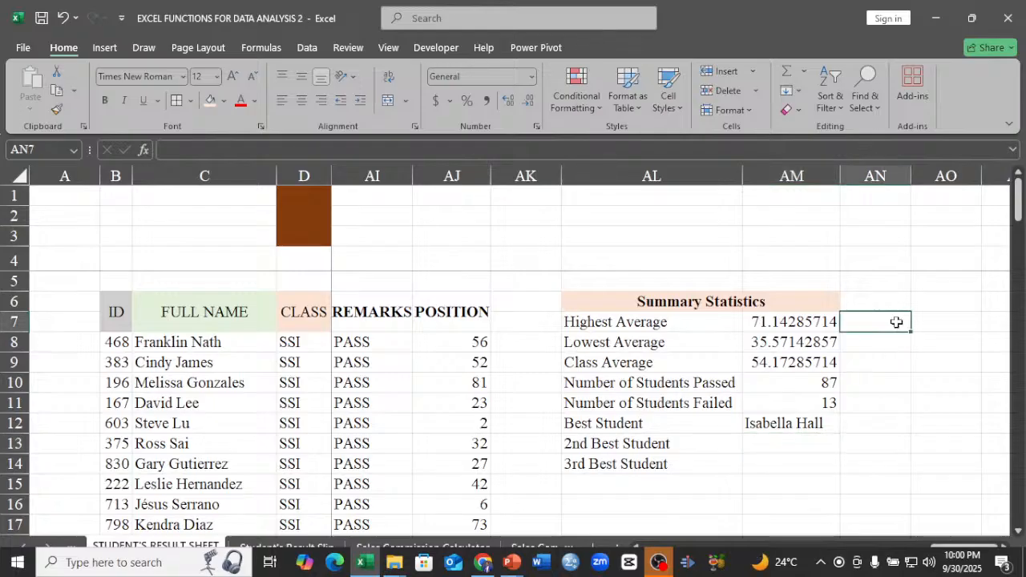
{"action": "type", "text": "2"}
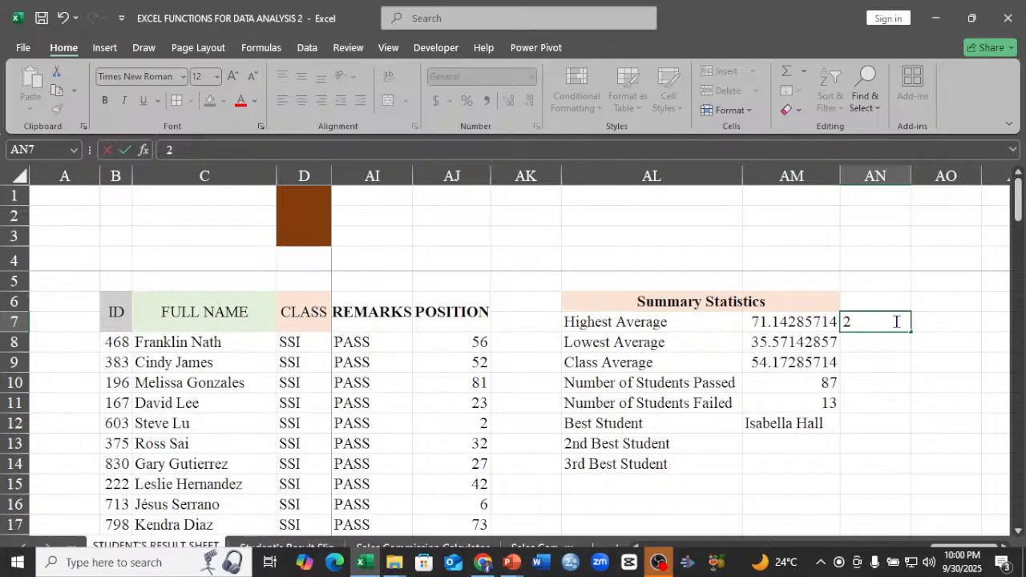
{"action": "key", "text": "Tab"}
{"action": "type", "text": "3"}
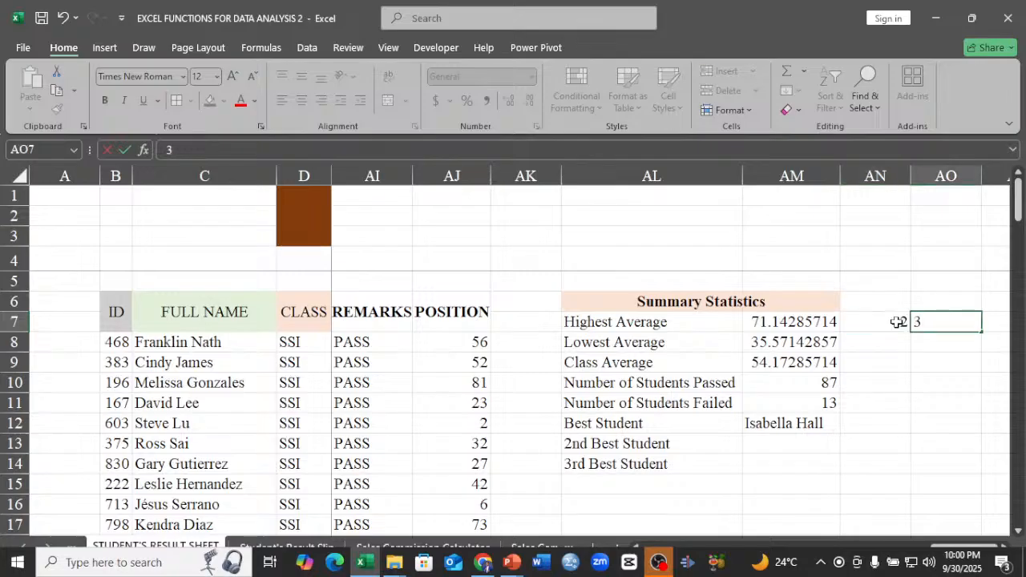
Begin an XLOOKUP formula for the 2nd Best Student in AM13, using AN7 as the lookup value.
{"action": "double_click", "coordinate": [789, 446]}
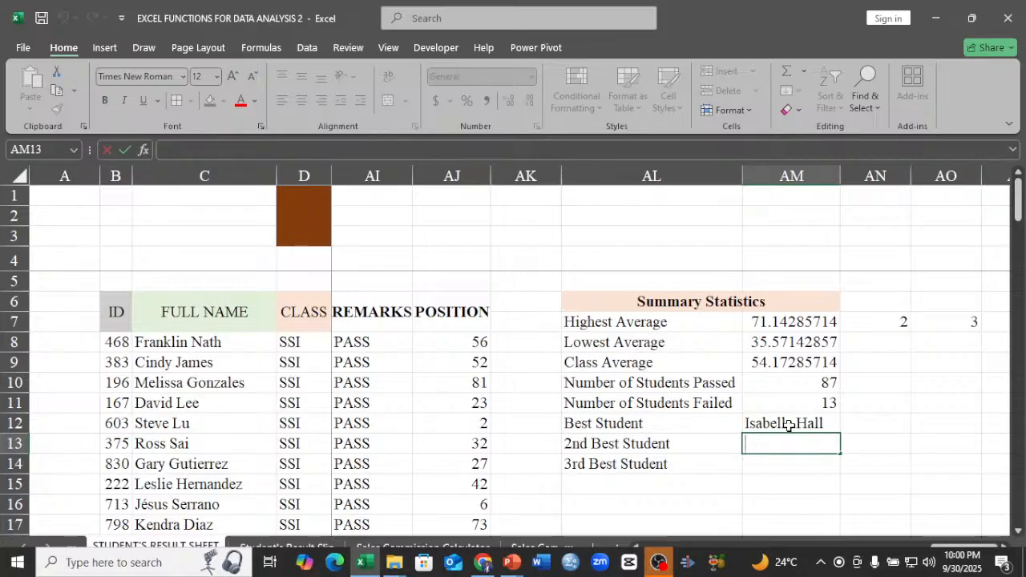
{"action": "type", "text": "="}
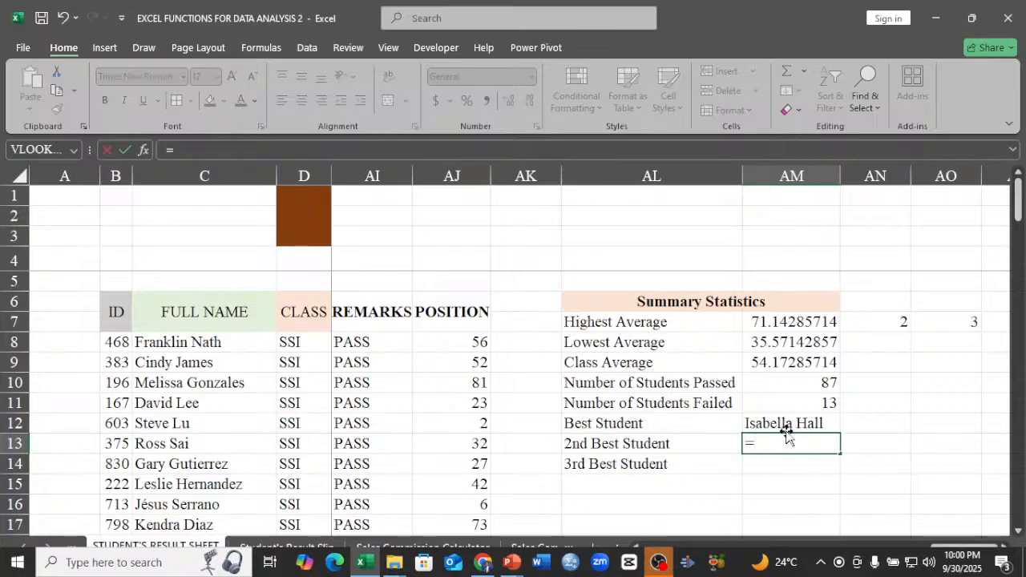
{"action": "type", "text": "X"}
{"action": "left_click", "coordinate": [786, 476]}
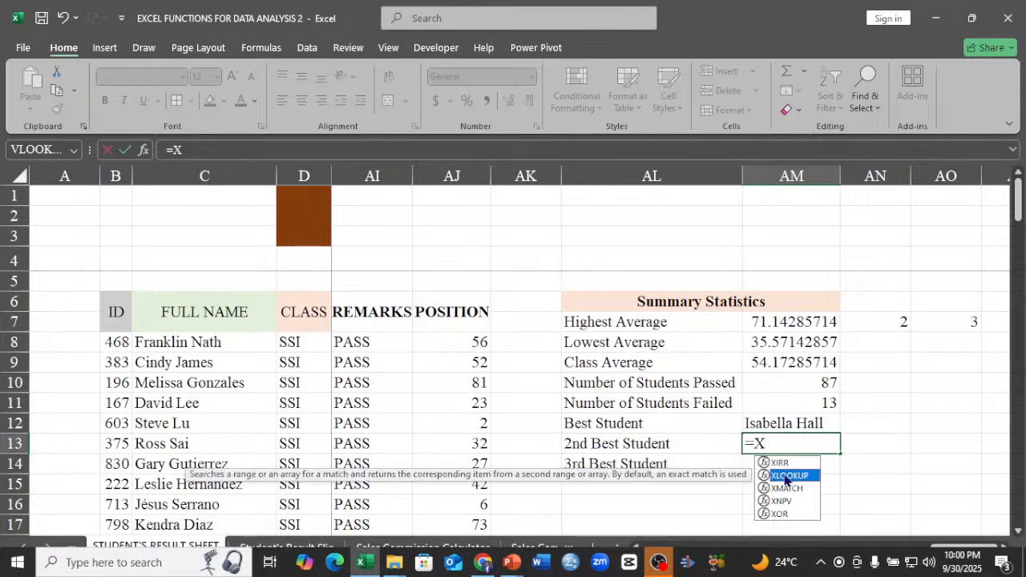
{"action": "double_click", "coordinate": [786, 476]}
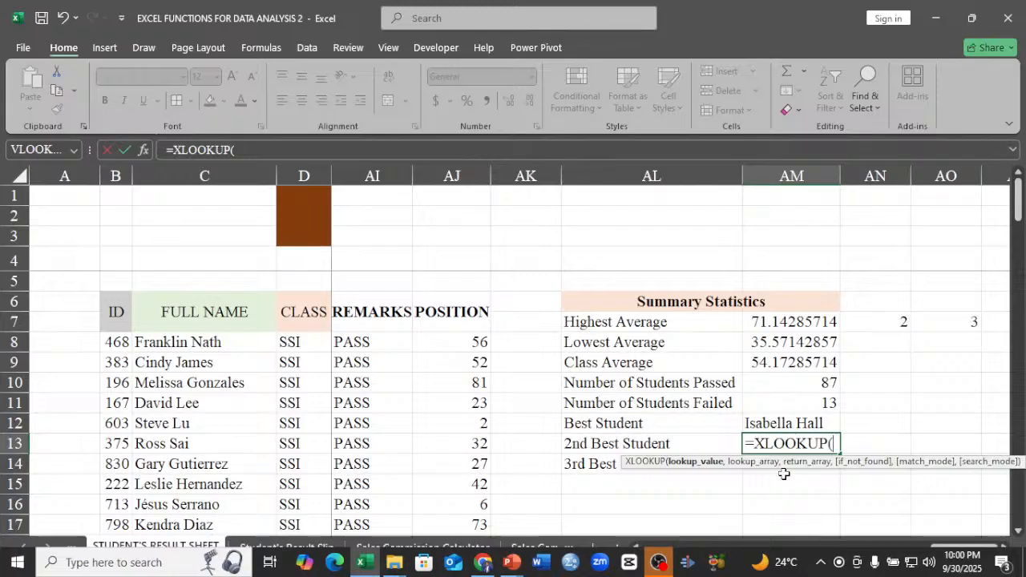
{"action": "left_click", "coordinate": [890, 320]}
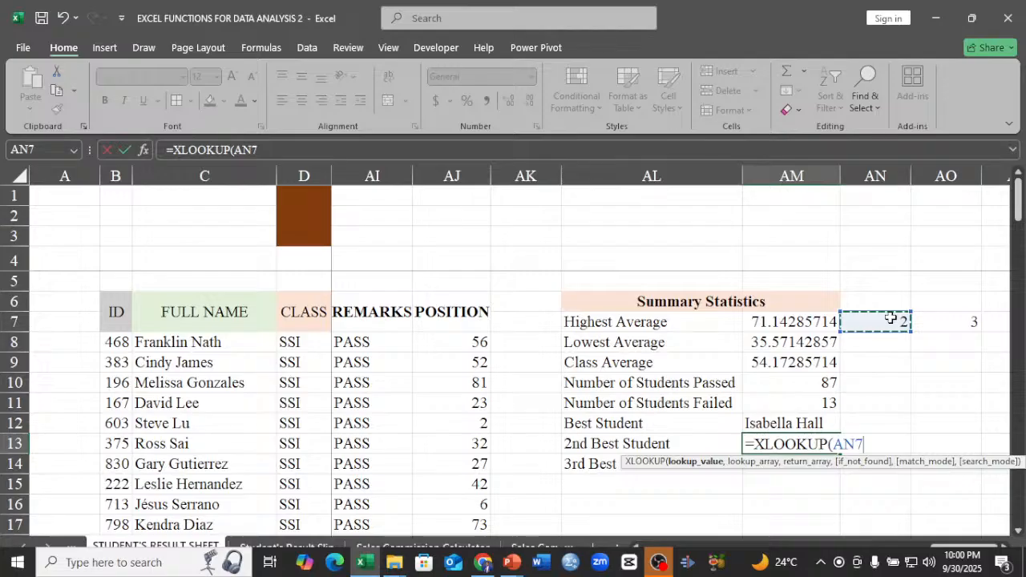
{"action": "type", "text": ","}
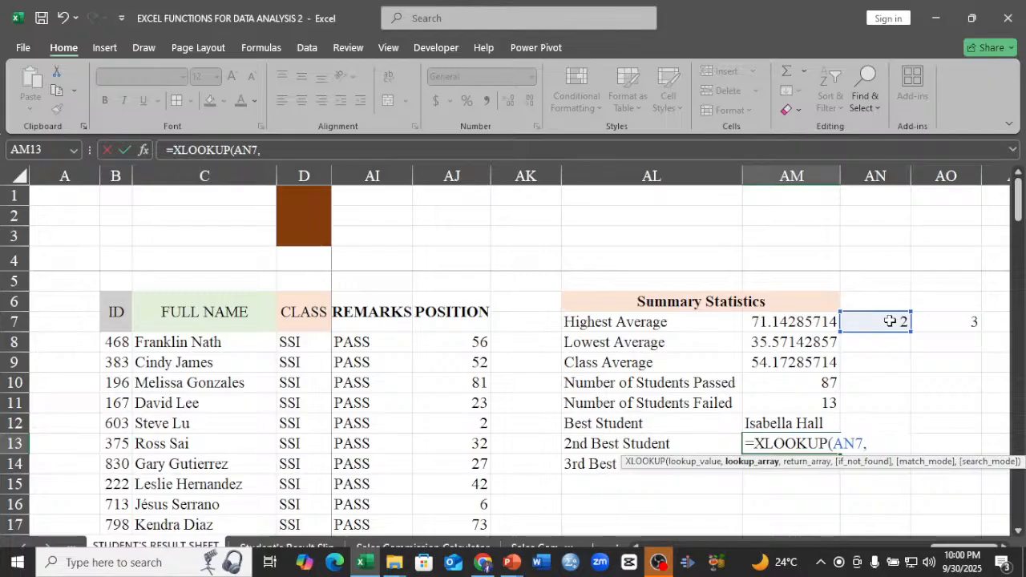
Complete the XLOOKUP in AM13 with the positions AJ8:AJ107 as lookup array and the full names C8:C107 as return array.
{"action": "left_click", "coordinate": [451, 343]}
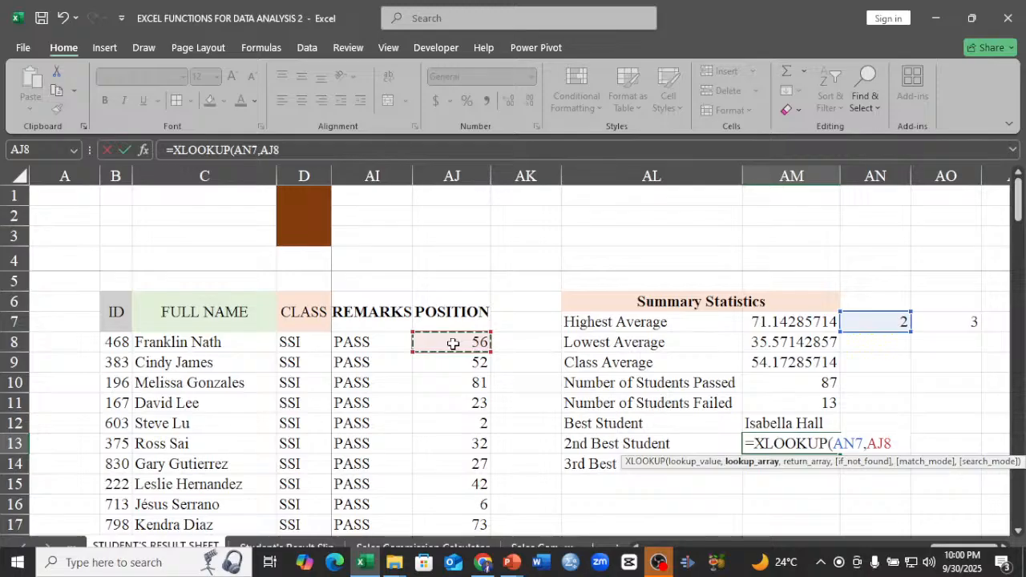
{"action": "key", "text": "ctrl+shift+Down"}
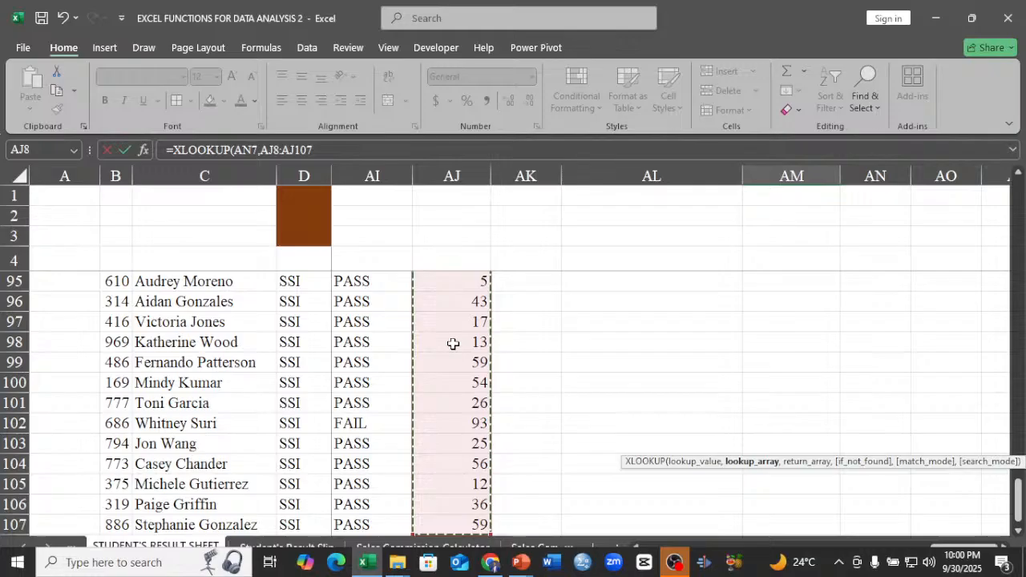
{"action": "key", "text": "ctrl+BackSpace"}
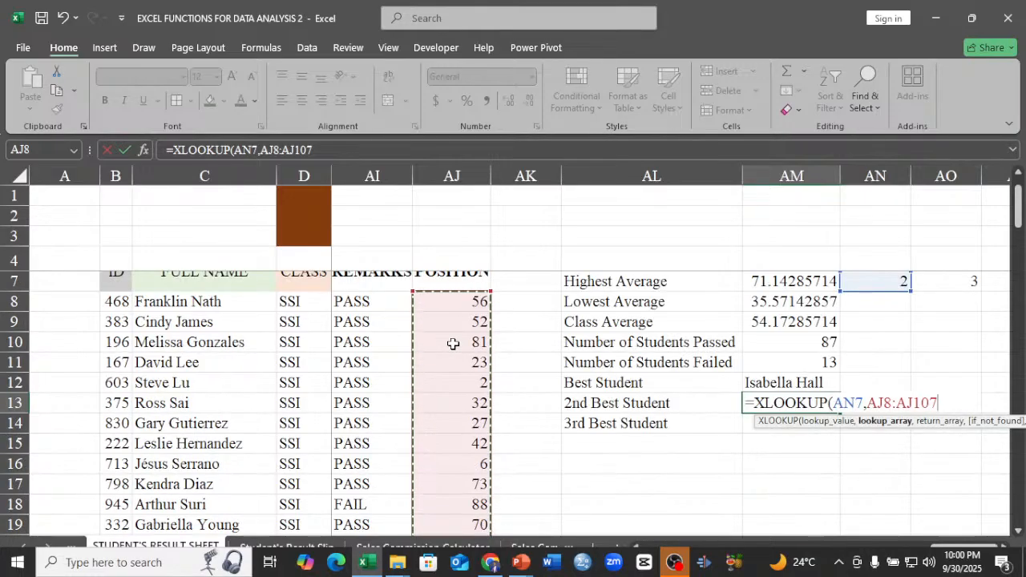
{"action": "type", "text": ","}
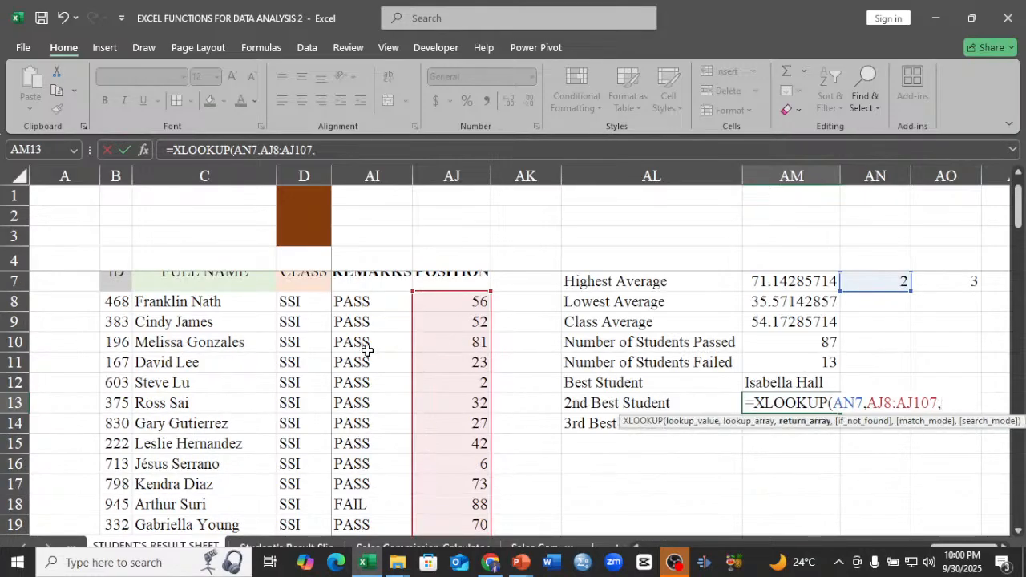
{"action": "left_click", "coordinate": [202, 302]}
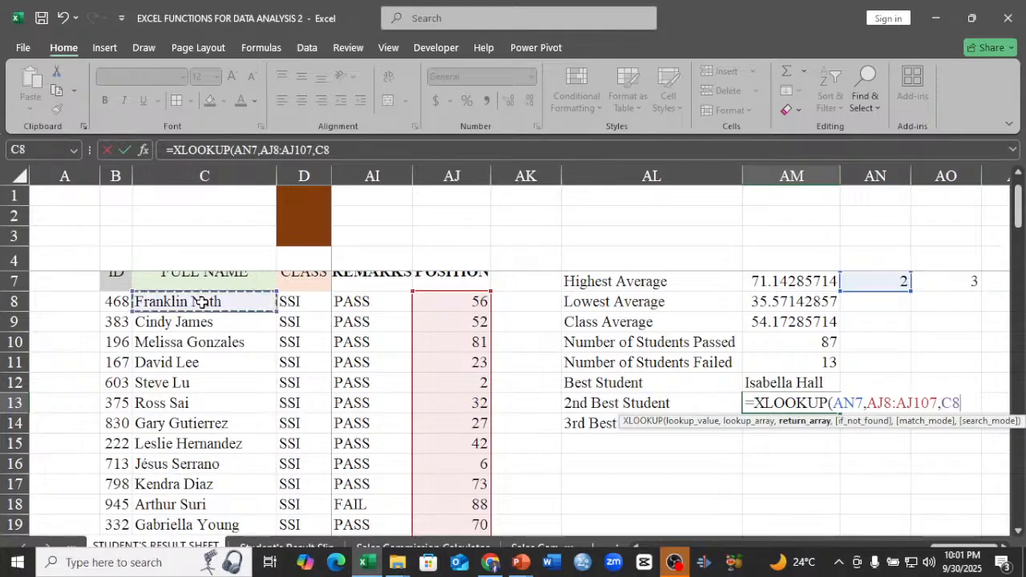
{"action": "key", "text": "ctrl+shift+Down"}
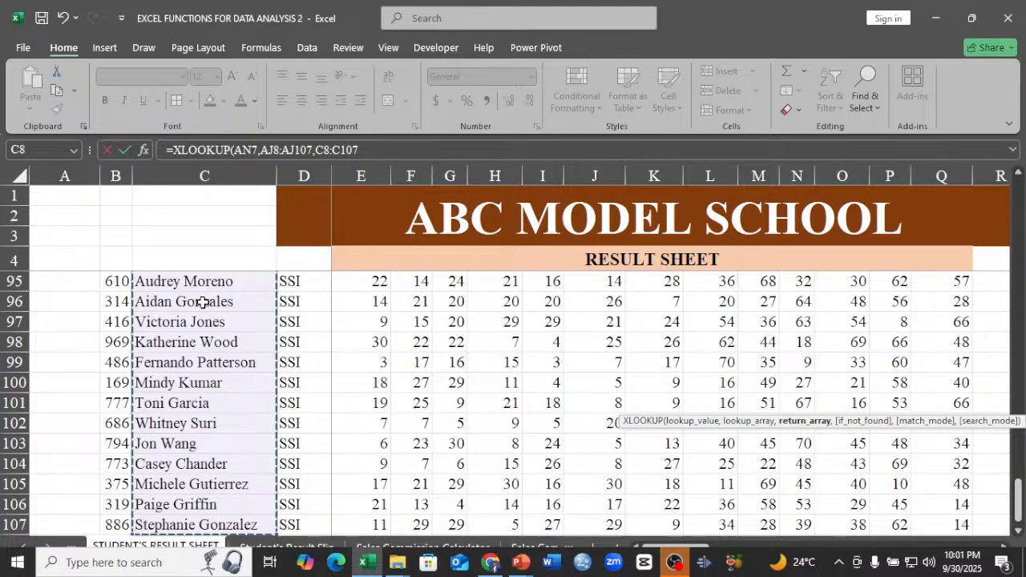
{"action": "key", "text": "ctrl+BackSpace"}
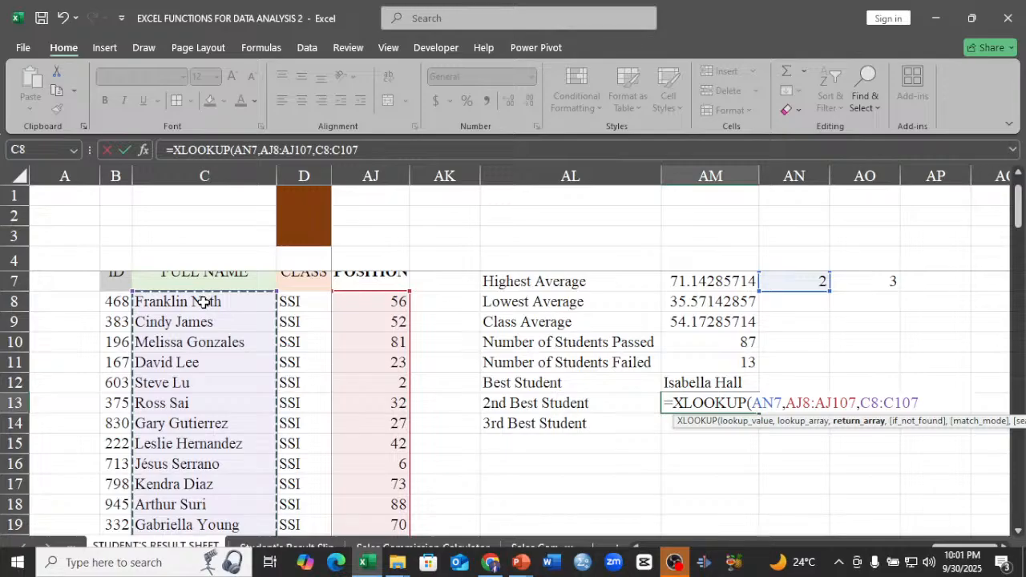
{"action": "key", "text": "Return"}
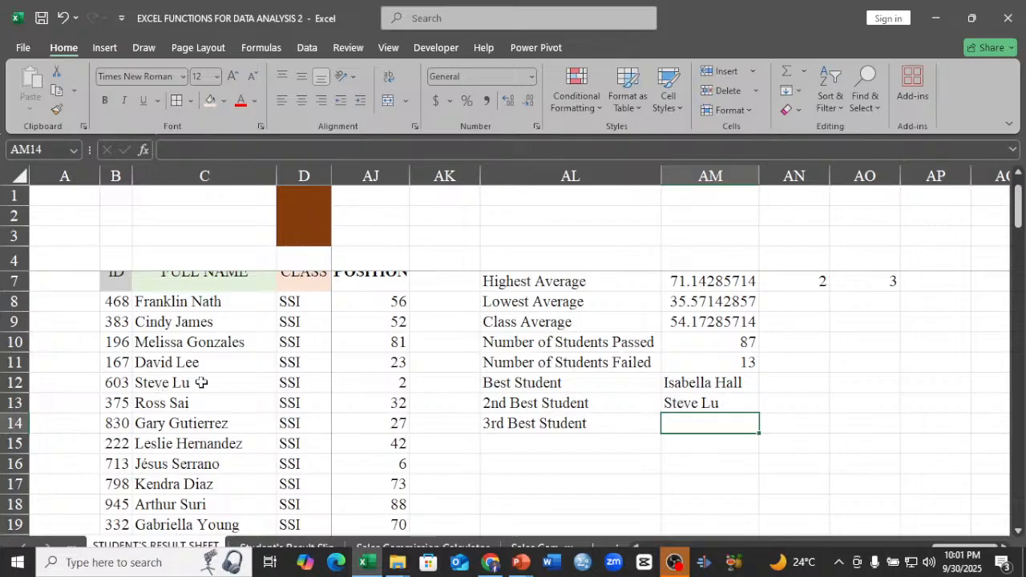
Check the POSITION column for students ranked 2 and compare with the 2nd Best Student formula in AM13.
{"action": "left_click", "coordinate": [396, 382]}
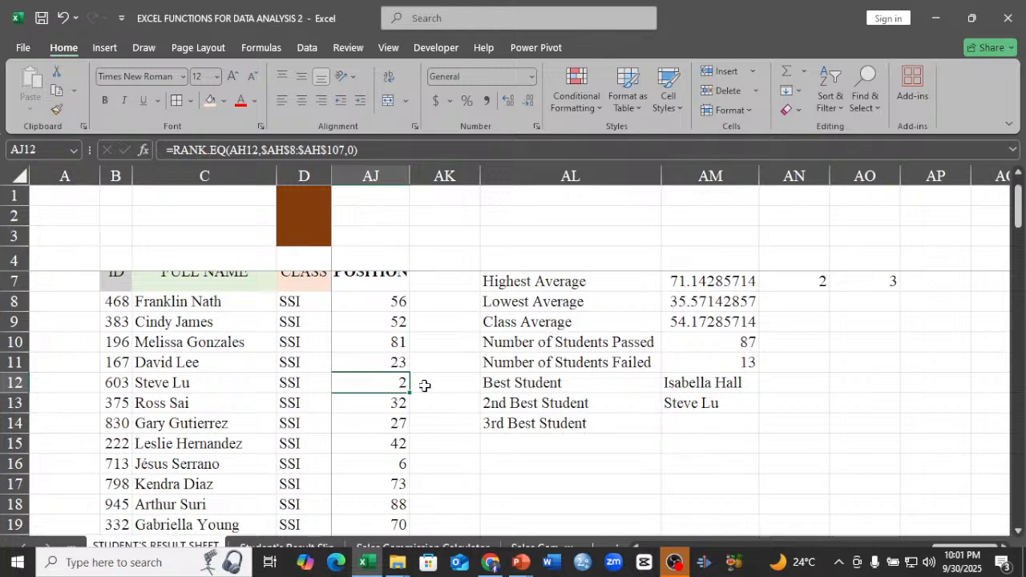
{"action": "scroll", "coordinate": [389, 393], "scroll_direction": "down", "scroll_amount": 8}
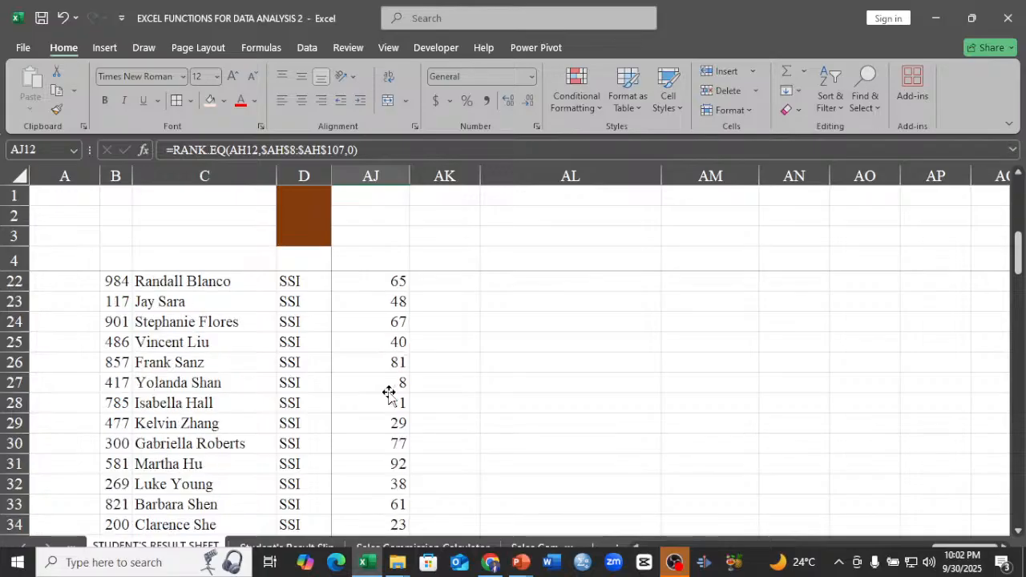
{"action": "scroll", "coordinate": [389, 393], "scroll_direction": "down", "scroll_amount": 3}
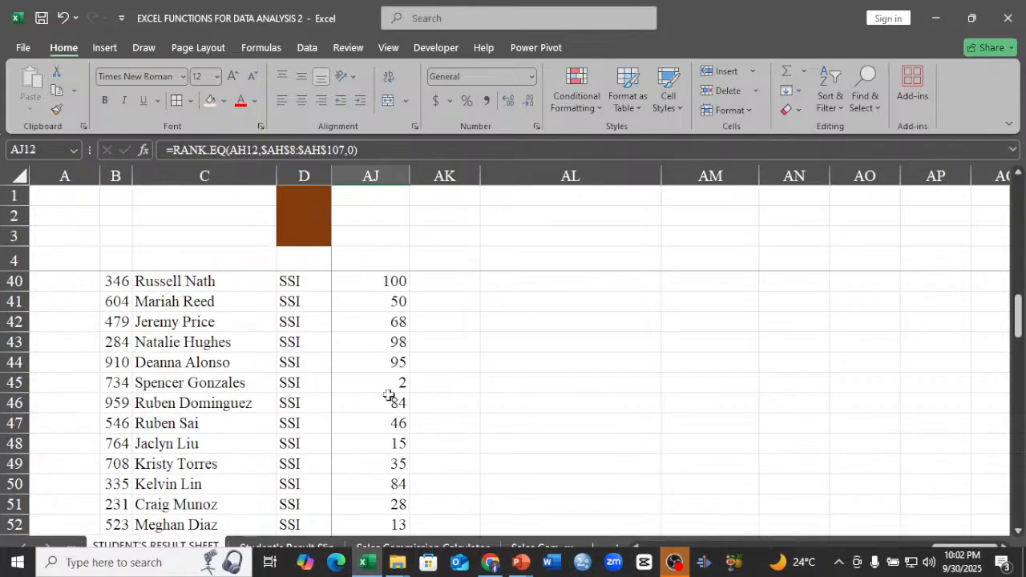
{"action": "scroll", "coordinate": [399, 392], "scroll_direction": "up", "scroll_amount": 4}
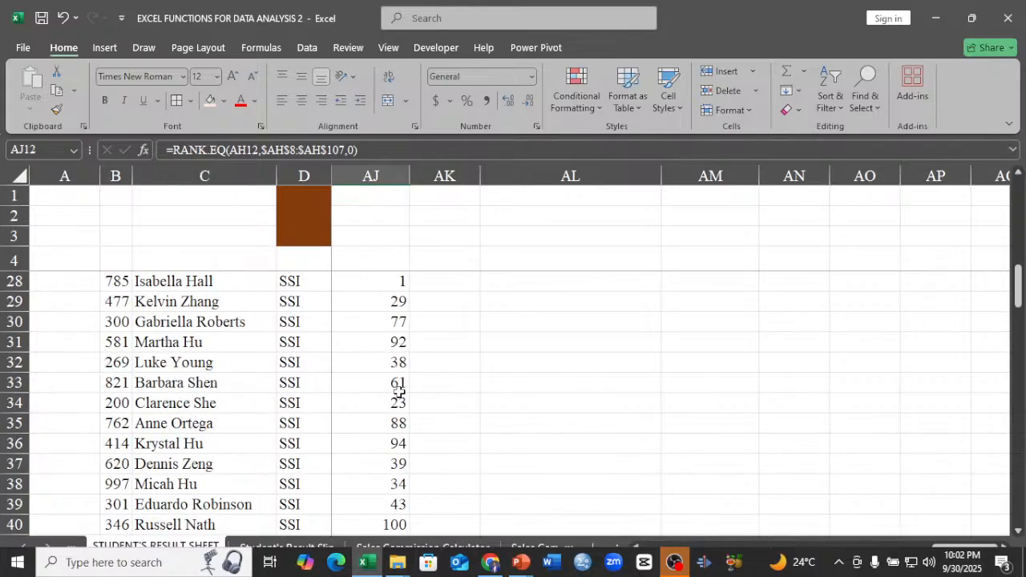
{"action": "scroll", "coordinate": [398, 392], "scroll_direction": "up", "scroll_amount": 8}
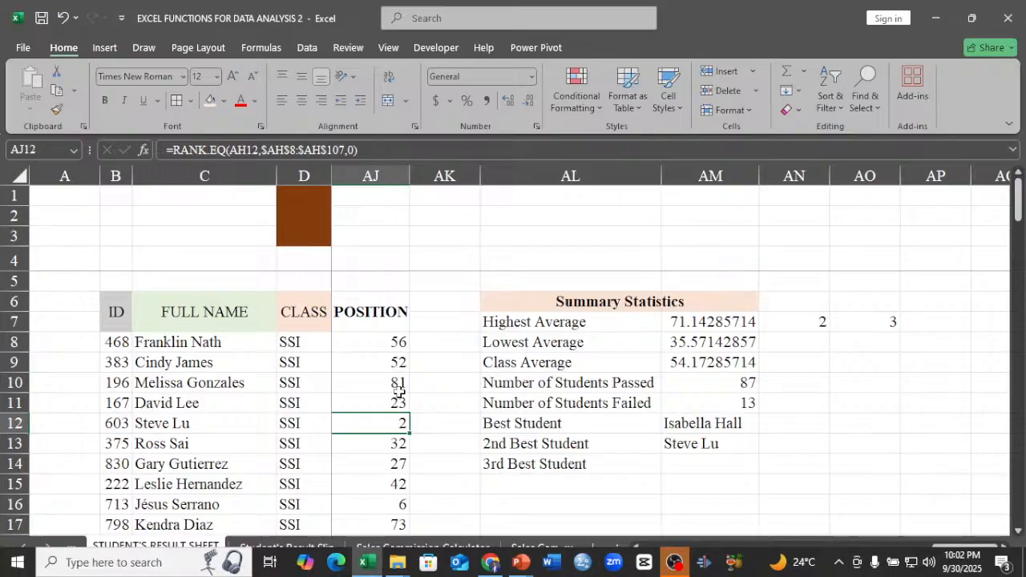
{"action": "left_click", "coordinate": [704, 444]}
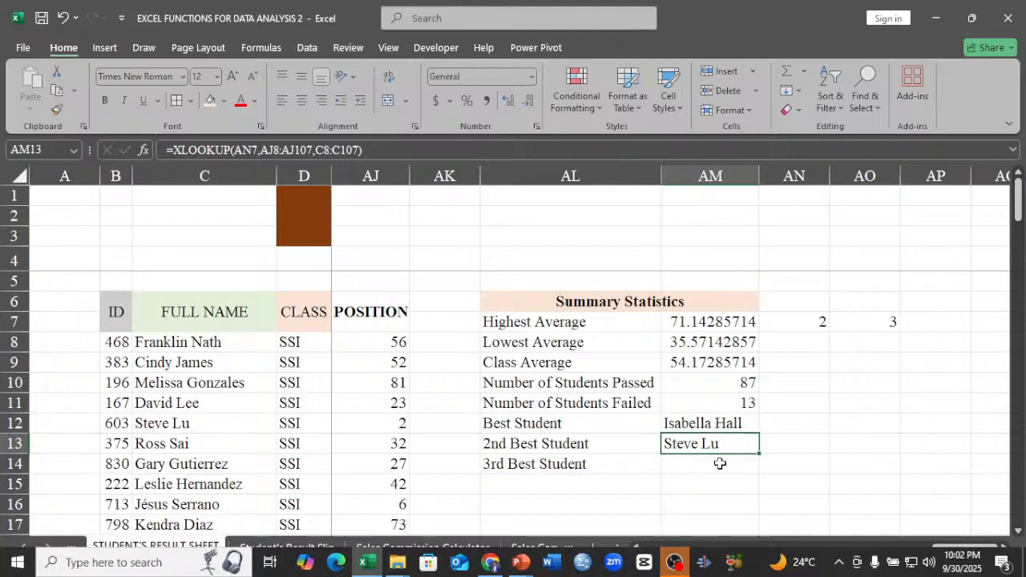
{"action": "left_click", "coordinate": [720, 463]}
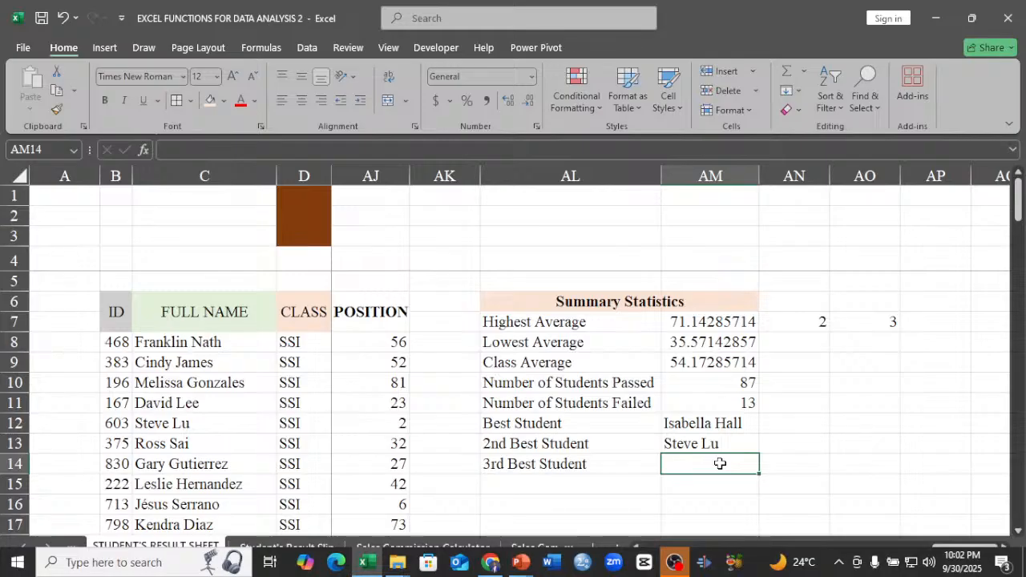
{"action": "type", "text": "="}
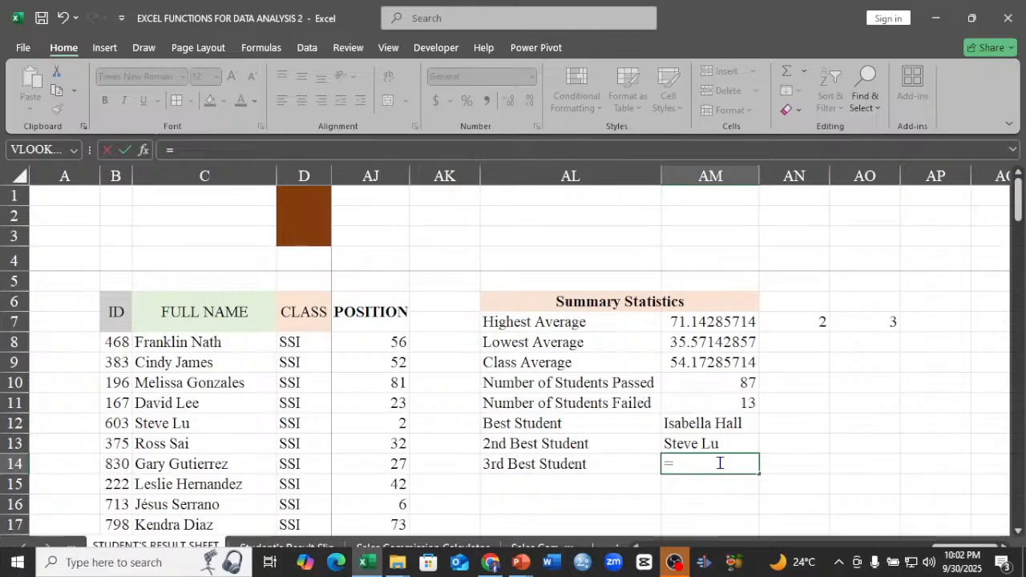
{"action": "key", "text": "BackSpace"}
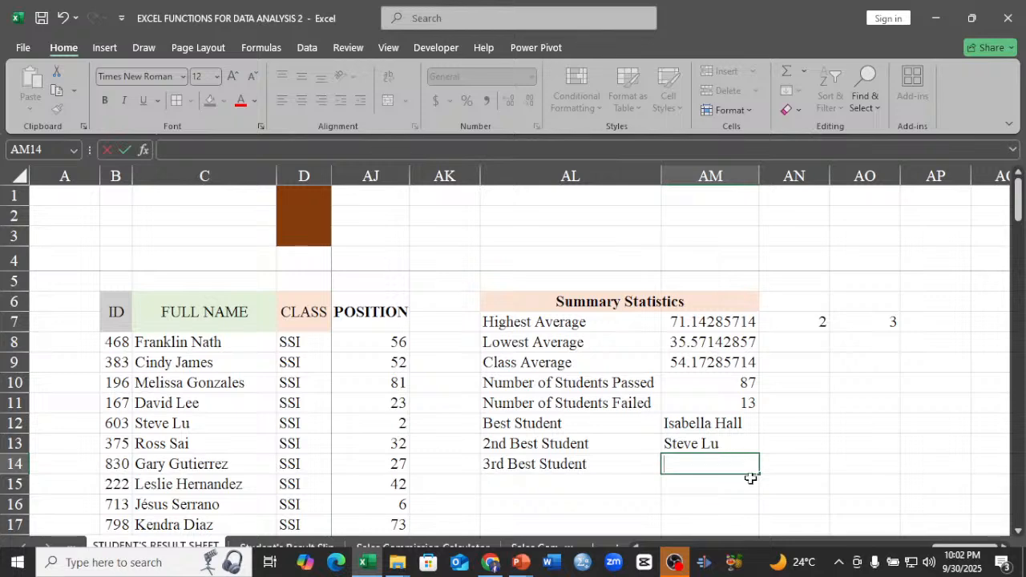
{"action": "left_click", "coordinate": [834, 426]}
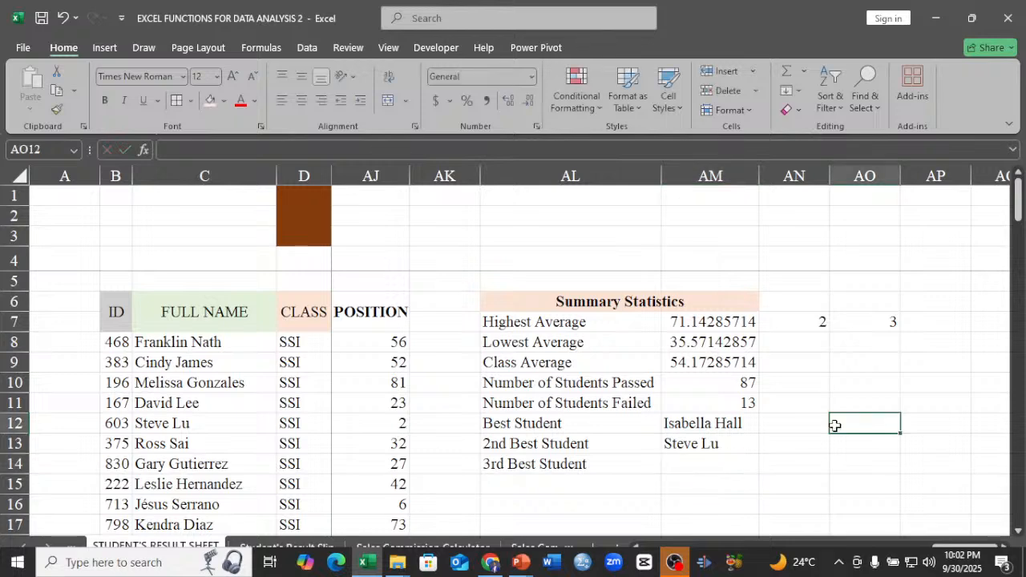
Copy the FULL NAME header from the result sheet into B7 of the Student's Result Slip sheet and fit column B to it.
{"action": "left_click_drag", "start_coordinate": [949, 549], "coordinate": [681, 546]}
{"action": "left_click", "coordinate": [275, 545]}
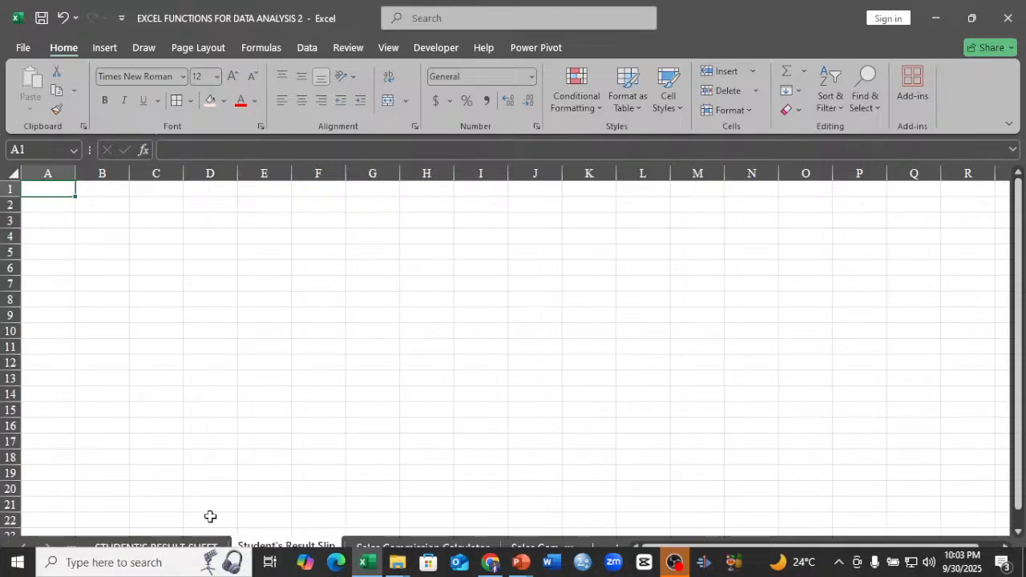
{"action": "left_click", "coordinate": [157, 546]}
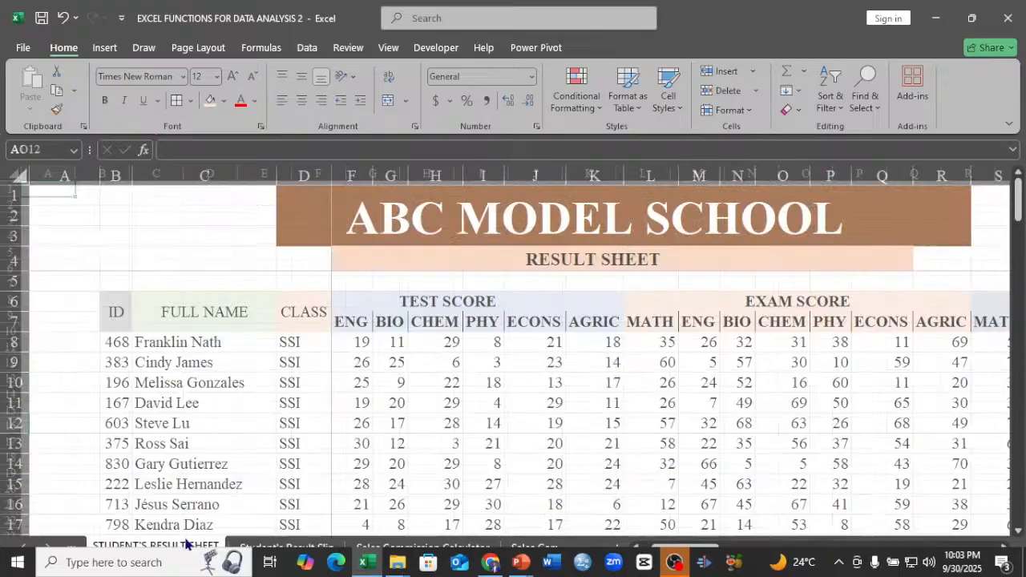
{"action": "left_click", "coordinate": [196, 318]}
{"action": "right_click", "coordinate": [200, 319]}
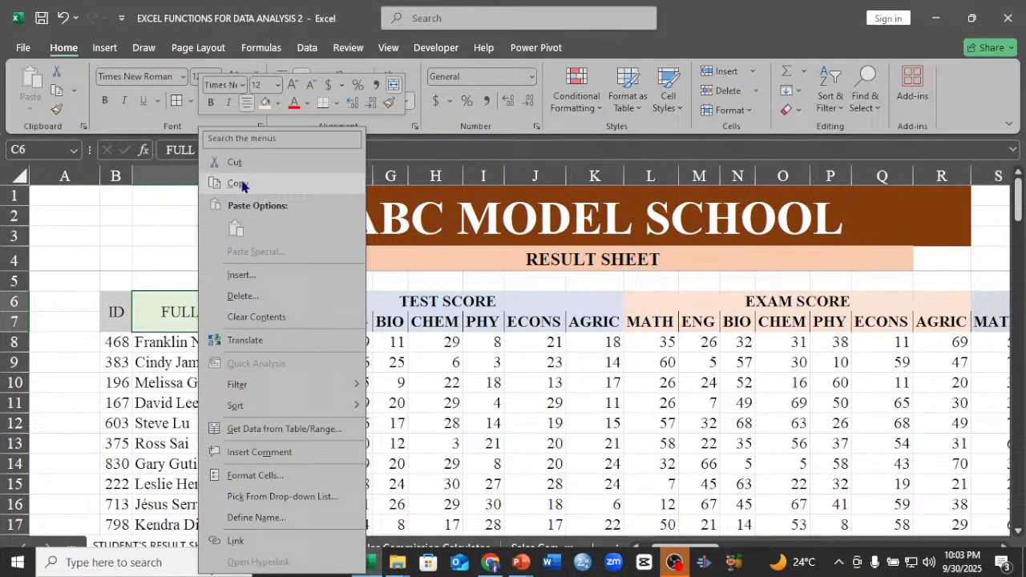
{"action": "left_click", "coordinate": [244, 186]}
{"action": "left_click", "coordinate": [286, 546]}
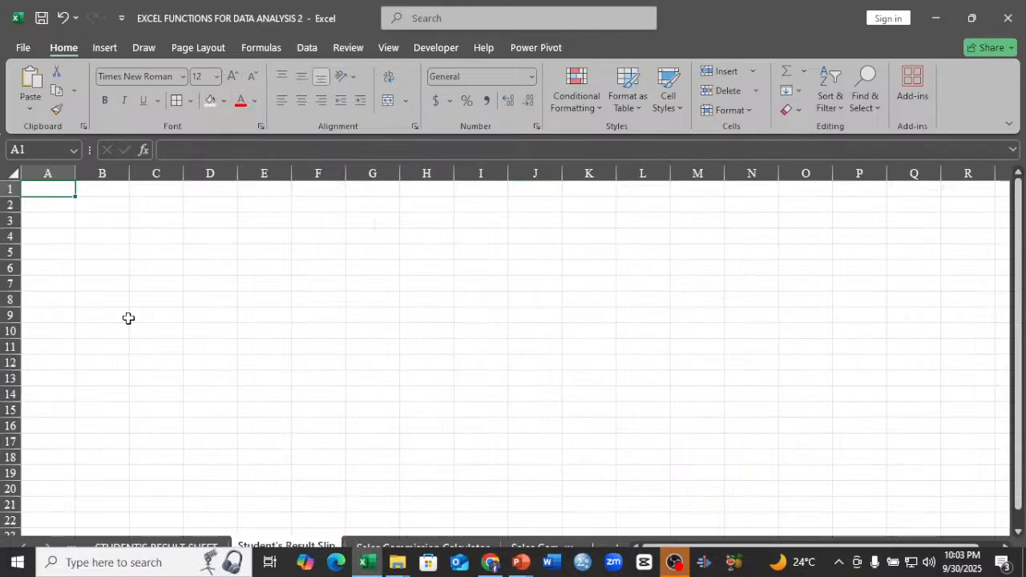
{"action": "right_click", "coordinate": [112, 284]}
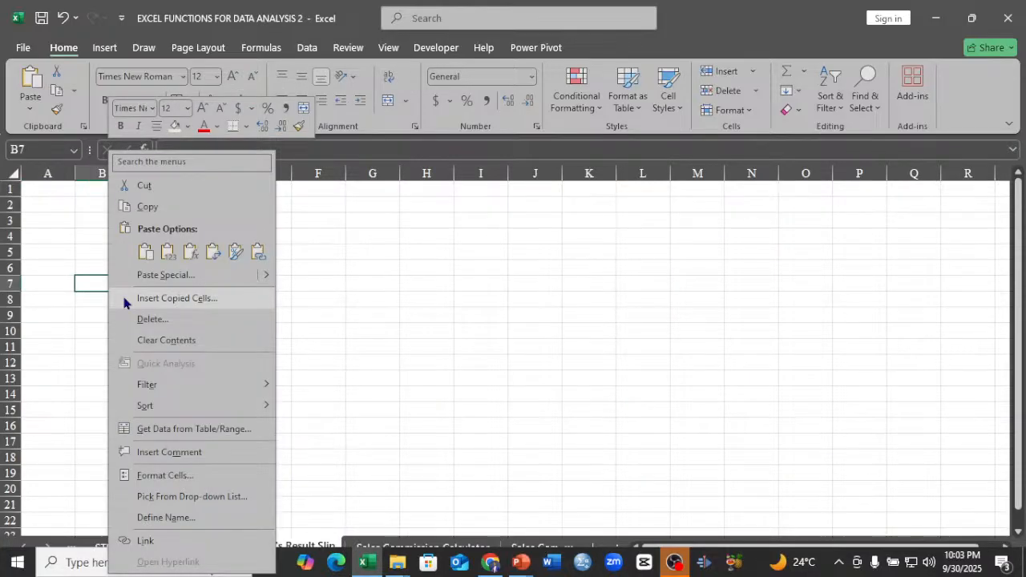
{"action": "left_click", "coordinate": [125, 299]}
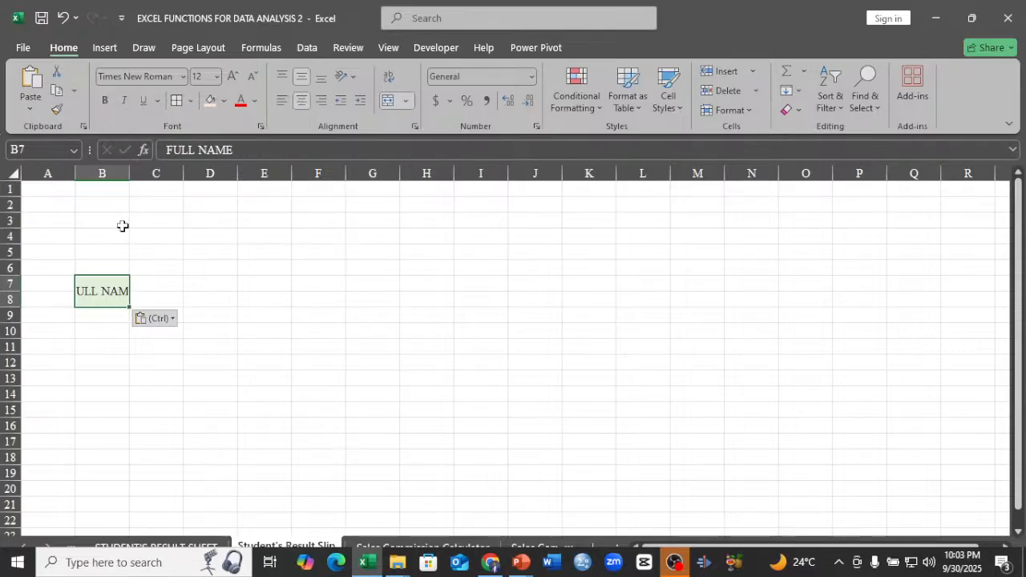
{"action": "double_click", "coordinate": [129, 173]}
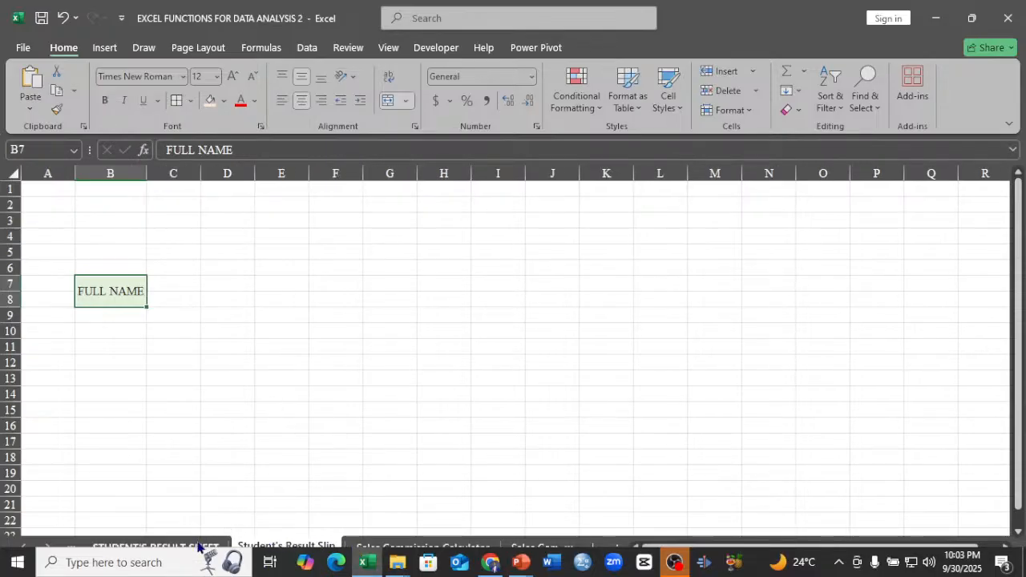
Copy the subject headers ENG to AGRIC (F7:K7) from the result sheet and paste them transposed at B9 of the Student's Result Slip.
{"action": "left_click", "coordinate": [157, 547]}
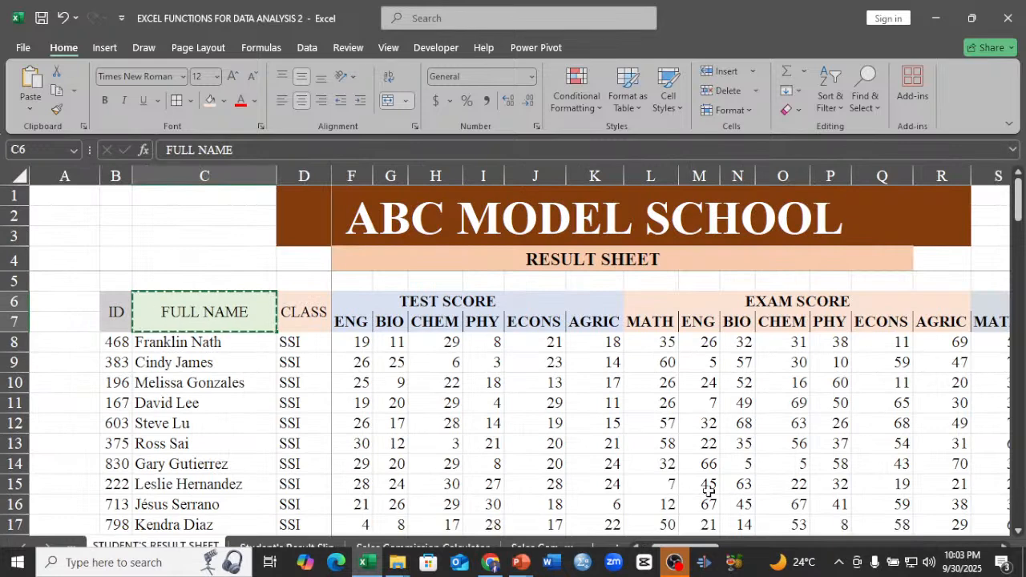
{"action": "left_click", "coordinate": [352, 324]}
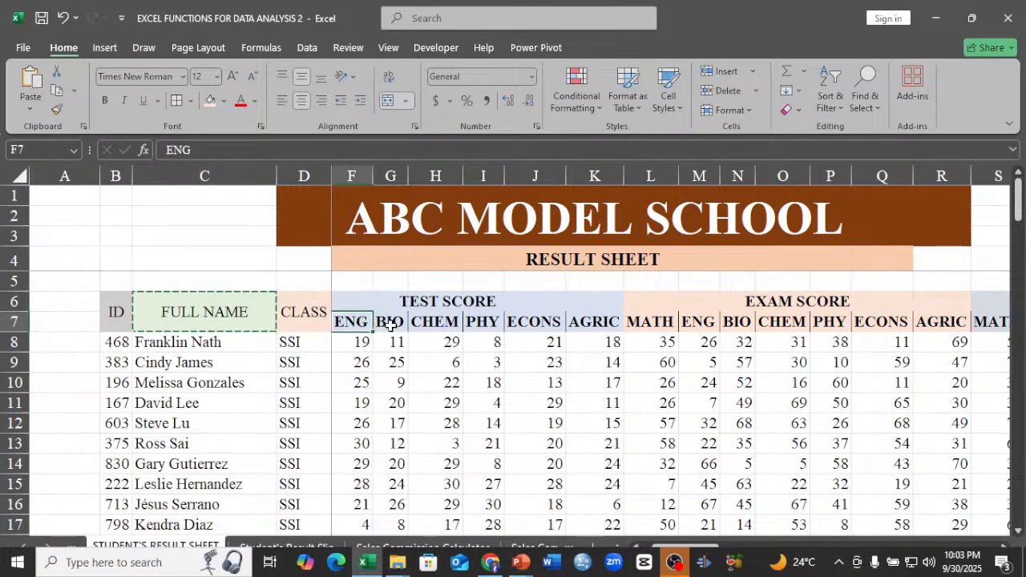
{"action": "left_click_drag", "start_coordinate": [391, 323], "coordinate": [600, 321]}
{"action": "key", "text": "ctrl+c"}
{"action": "right_click", "coordinate": [601, 322]}
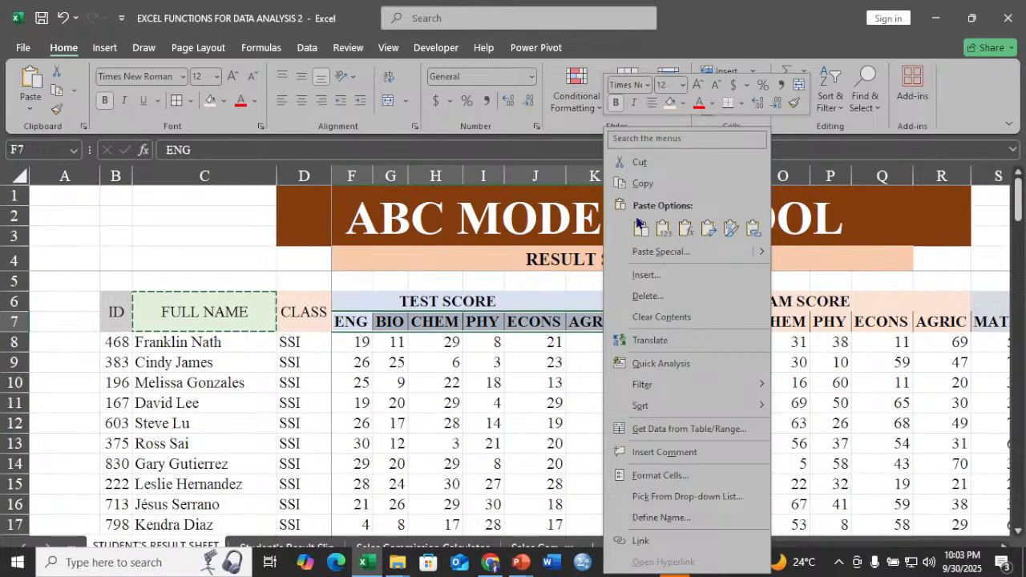
{"action": "left_click", "coordinate": [642, 184]}
{"action": "left_click", "coordinate": [286, 545]}
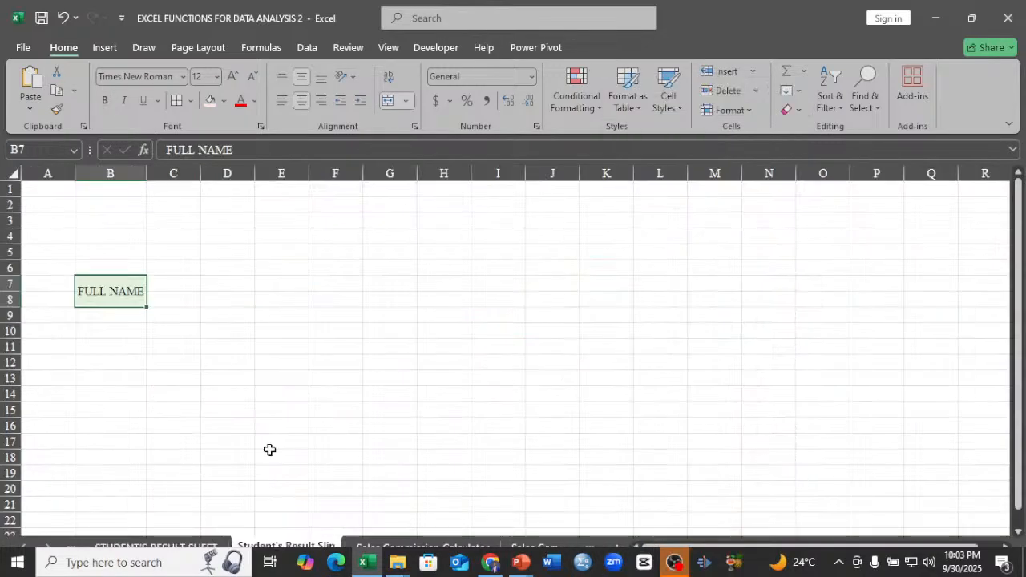
{"action": "left_click", "coordinate": [102, 317]}
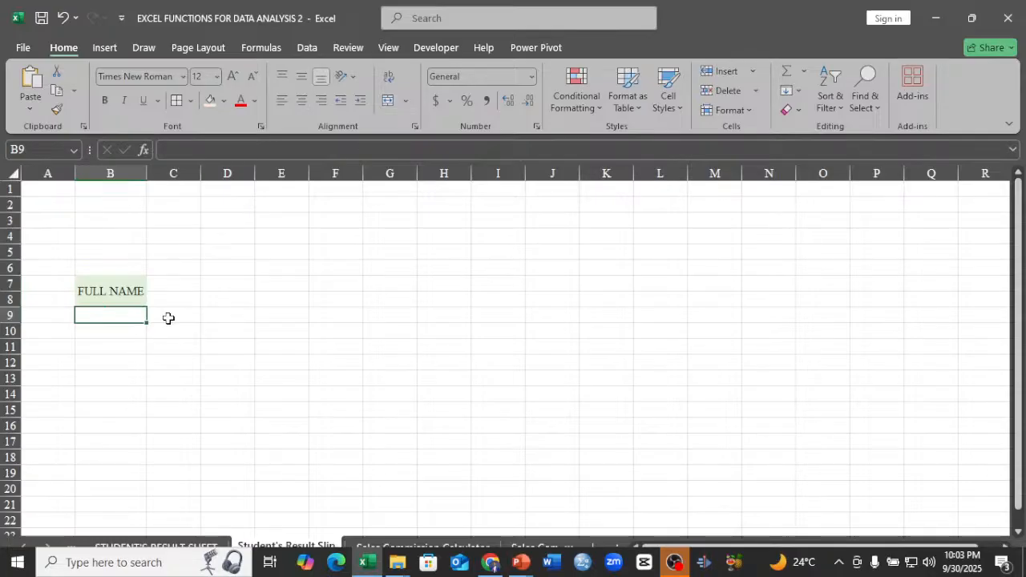
{"action": "right_click", "coordinate": [120, 316]}
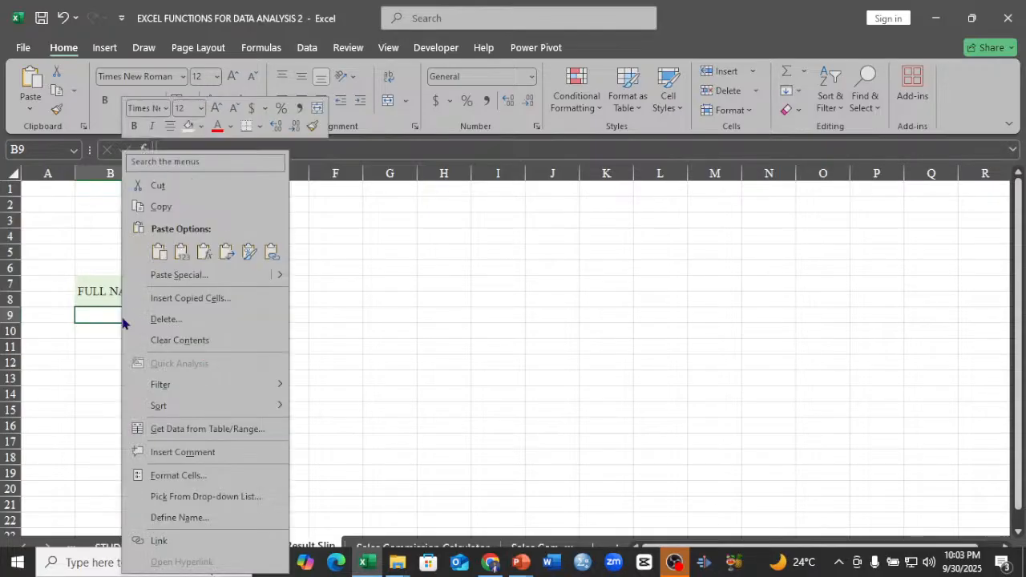
{"action": "left_click", "coordinate": [226, 255]}
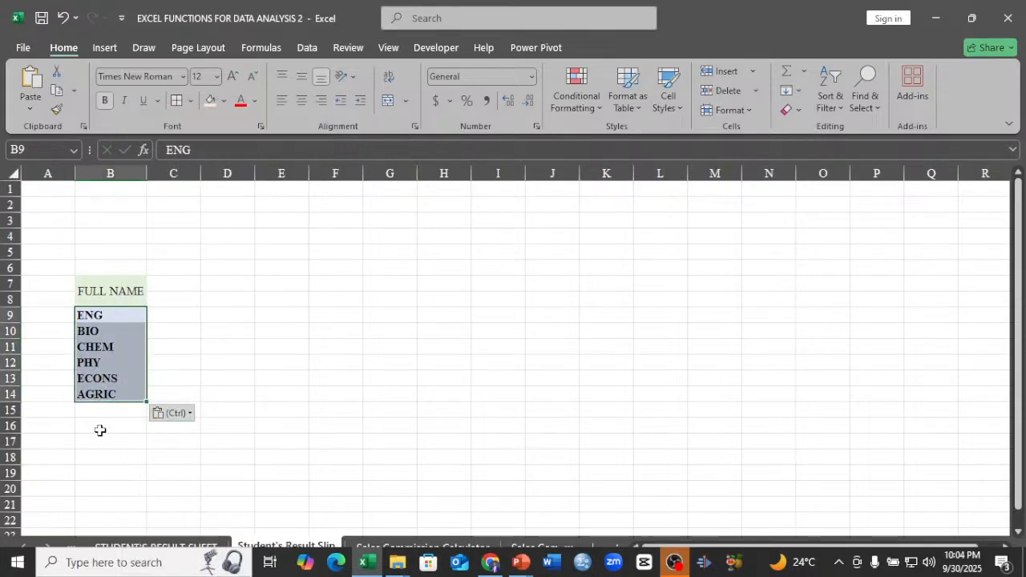
Copy the subject list B9:B14 and paste a second copy directly beneath it, starting at B15.
{"action": "right_click", "coordinate": [109, 359]}
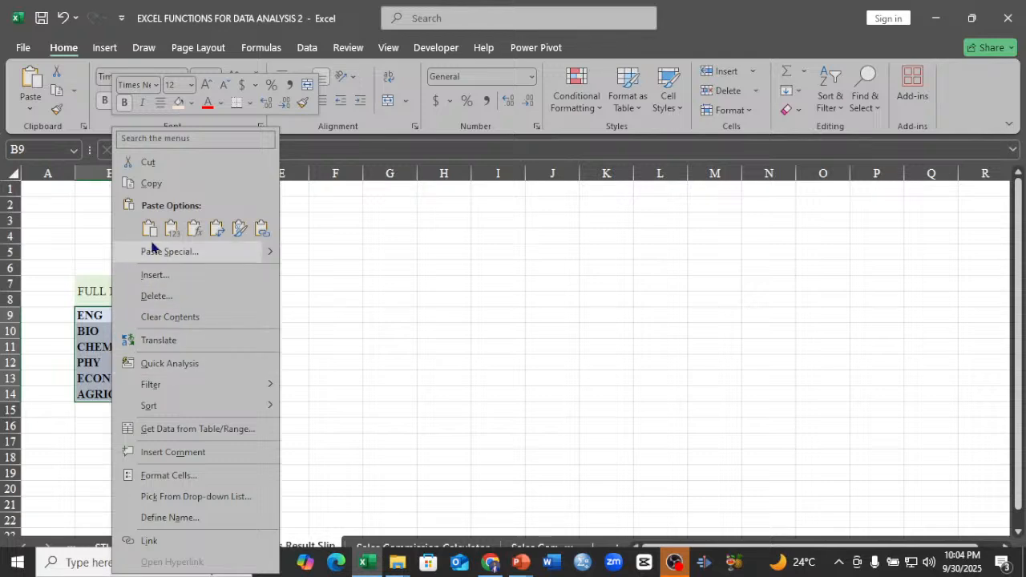
{"action": "key", "text": "Escape"}
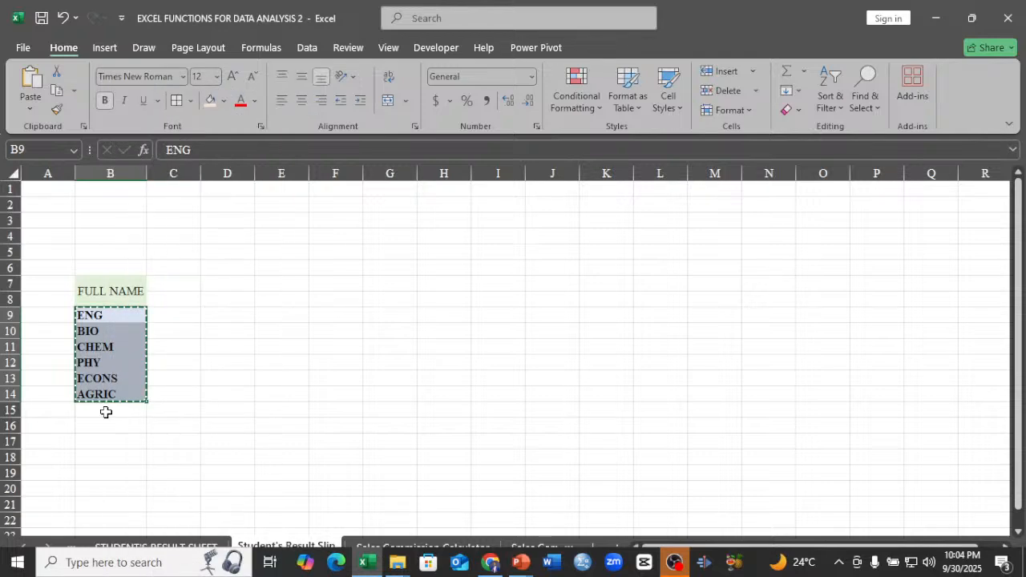
{"action": "right_click", "coordinate": [106, 412]}
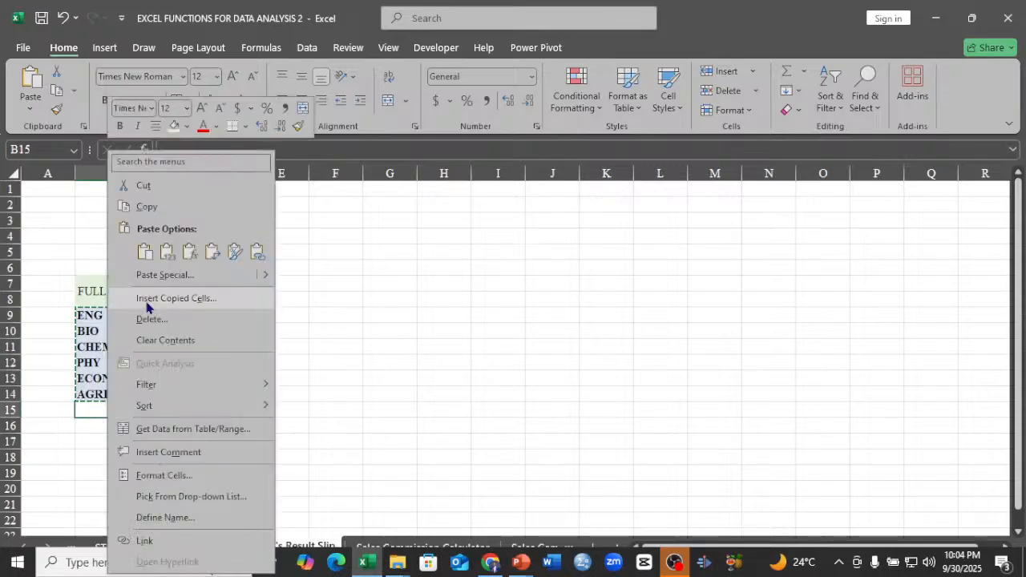
{"action": "left_click", "coordinate": [142, 253]}
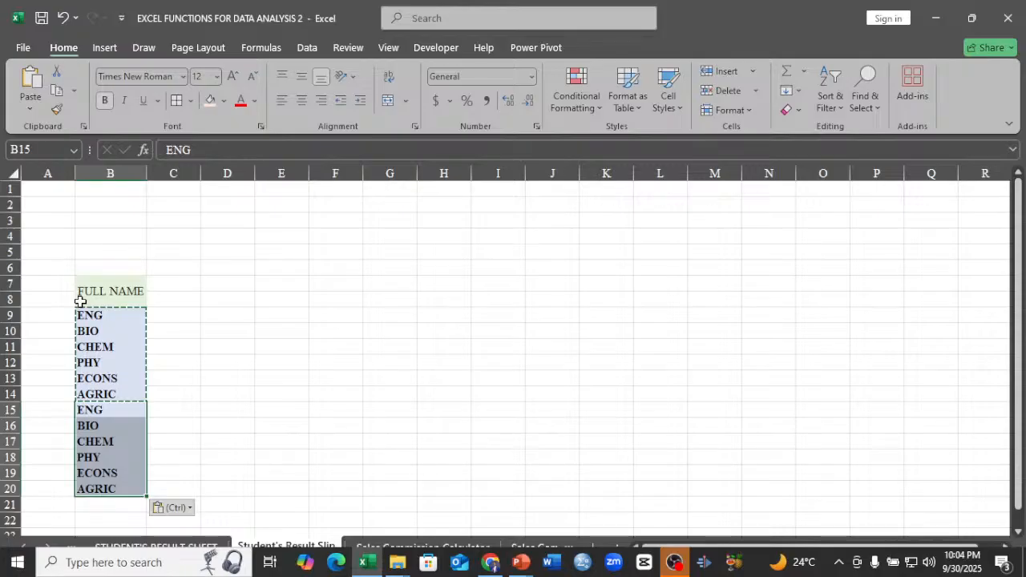
Merge and center A9:A14 beside the first subject list and A15:A20 beside the second.
{"action": "left_click_drag", "start_coordinate": [60, 315], "coordinate": [60, 393]}
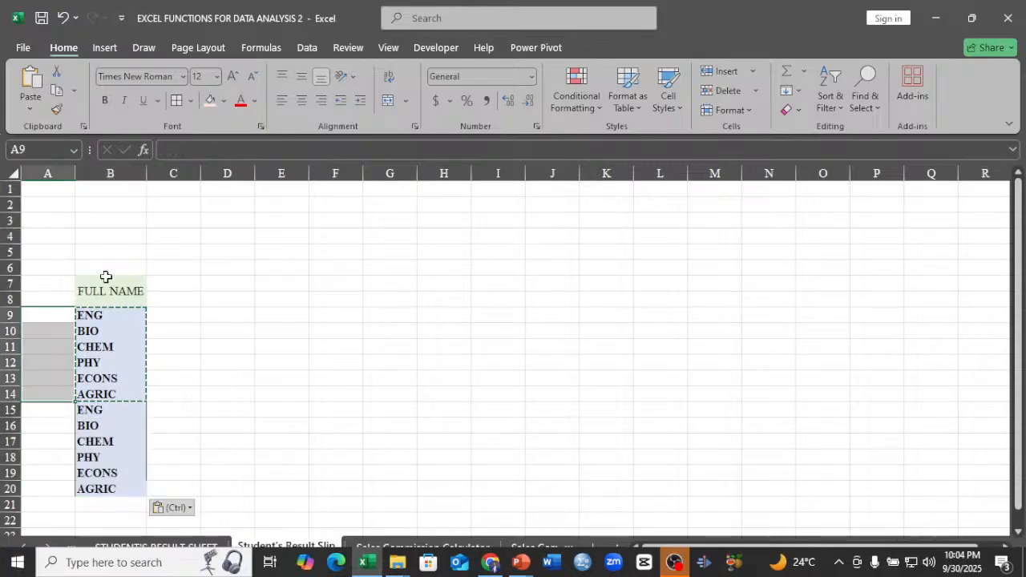
{"action": "left_click", "coordinate": [385, 99]}
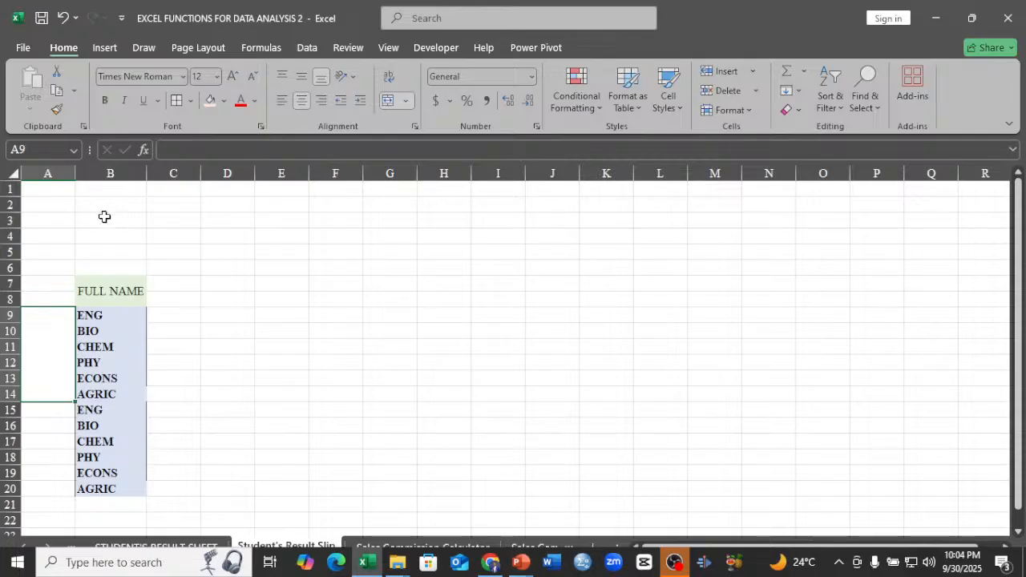
{"action": "left_click_drag", "start_coordinate": [48, 425], "coordinate": [50, 485]}
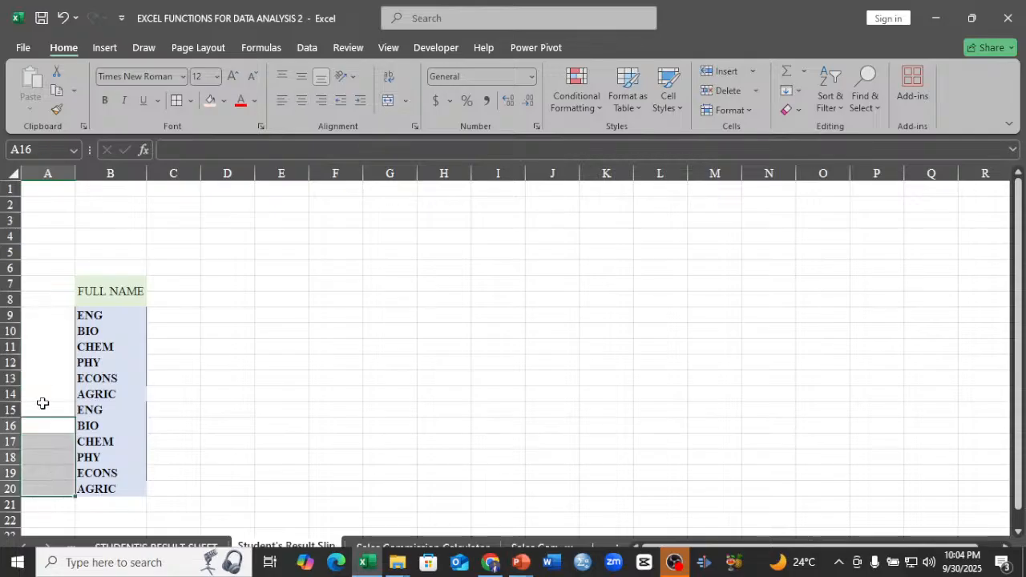
{"action": "left_click_drag", "start_coordinate": [46, 411], "coordinate": [50, 488]}
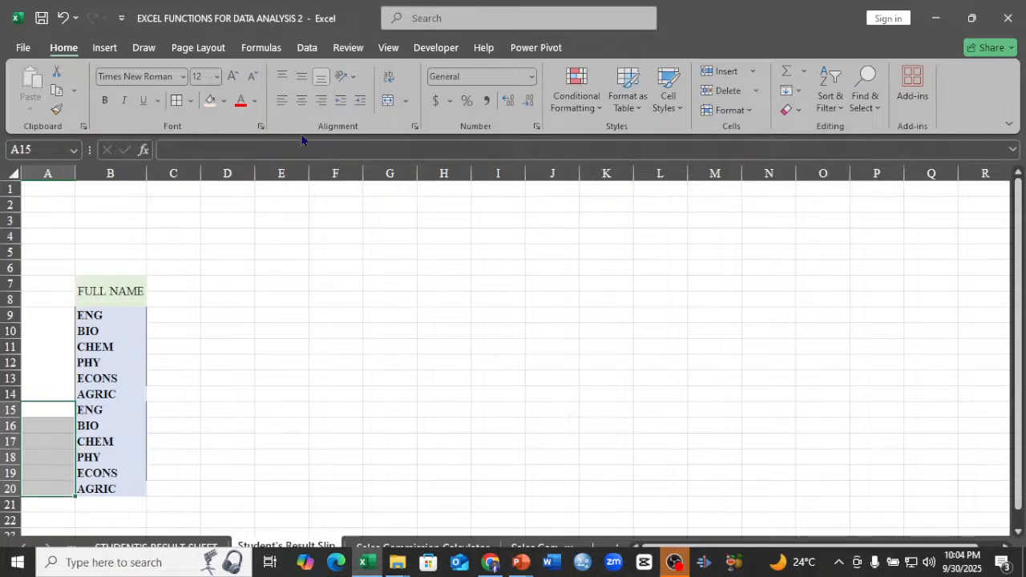
Fill the first subject list B9:B14 and the merged cell A9 beside it with light gold.
{"action": "left_click_drag", "start_coordinate": [103, 316], "coordinate": [116, 391]}
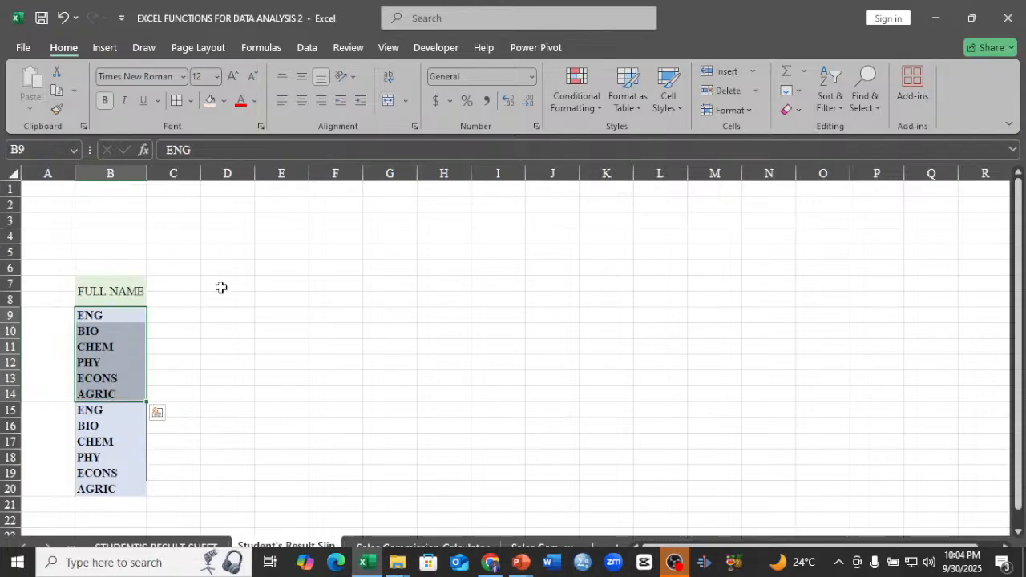
{"action": "left_click", "coordinate": [224, 101]}
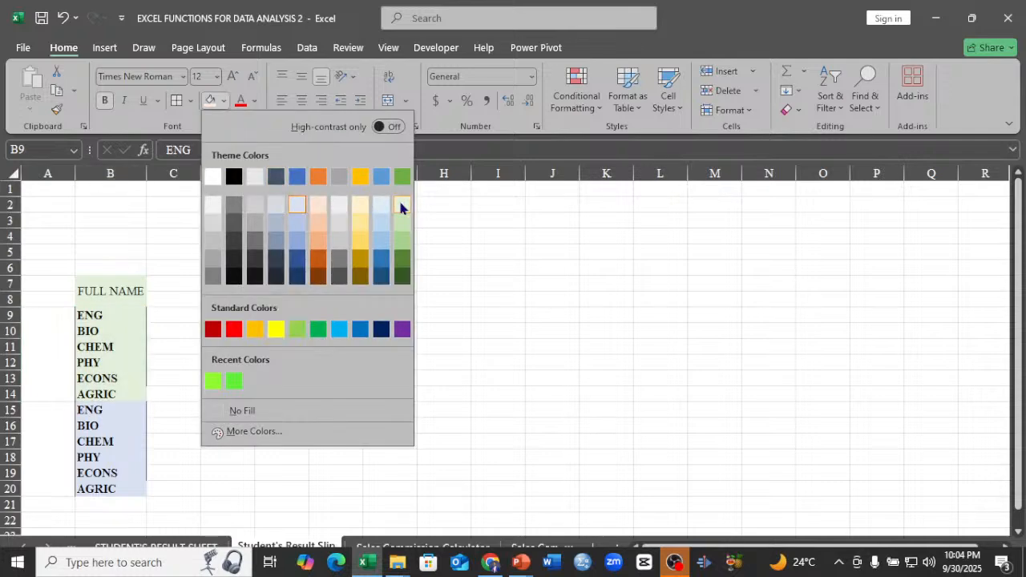
{"action": "left_click", "coordinate": [360, 206]}
{"action": "left_click_drag", "start_coordinate": [38, 317], "coordinate": [48, 393]}
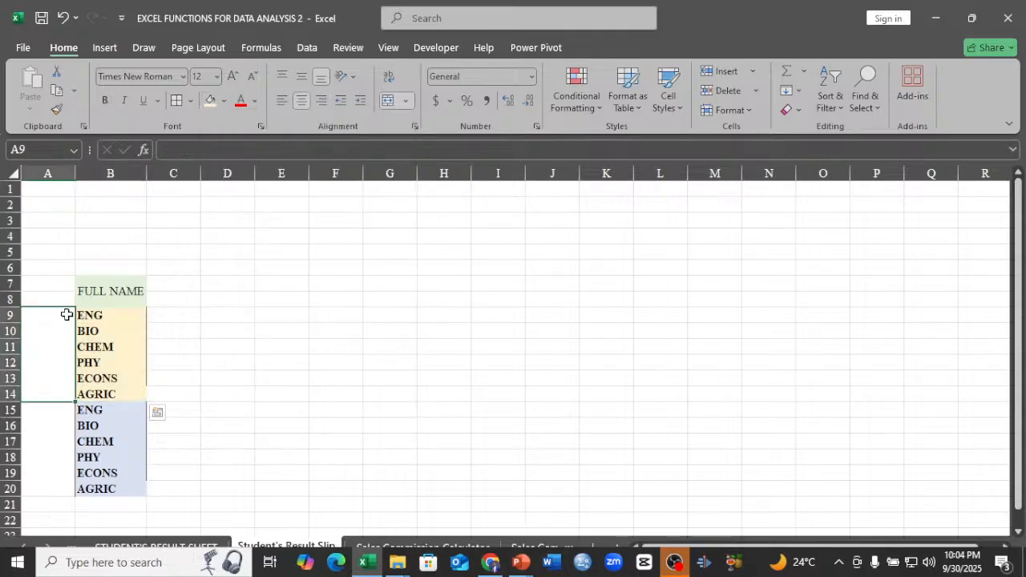
{"action": "left_click", "coordinate": [210, 101]}
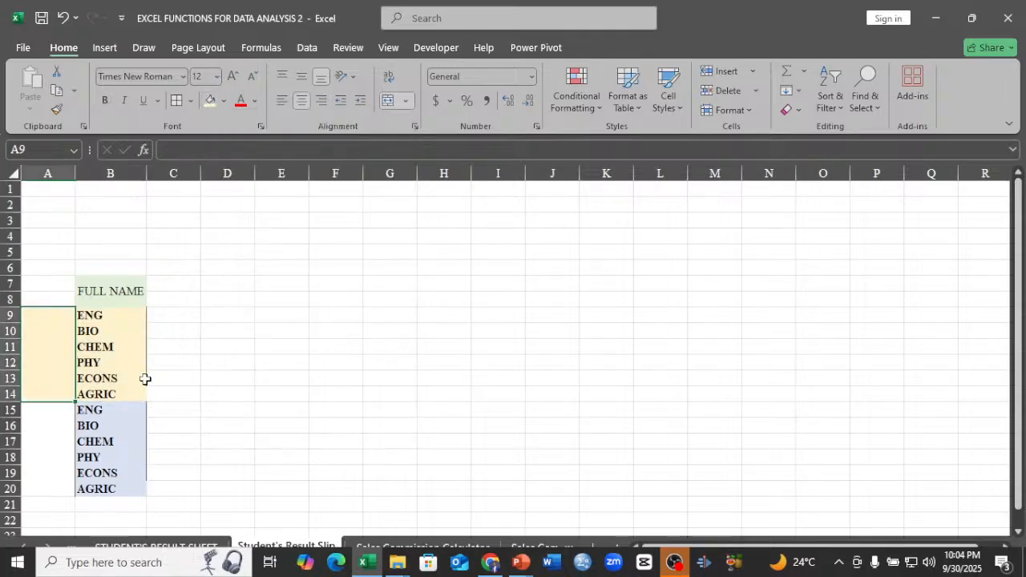
Enter TEST in the merged cell A9, align it vertically to the middle and make it bold.
{"action": "left_click", "coordinate": [46, 442]}
{"action": "left_click", "coordinate": [49, 360]}
{"action": "type", "text": "T"}
{"action": "type", "text": "EST"}
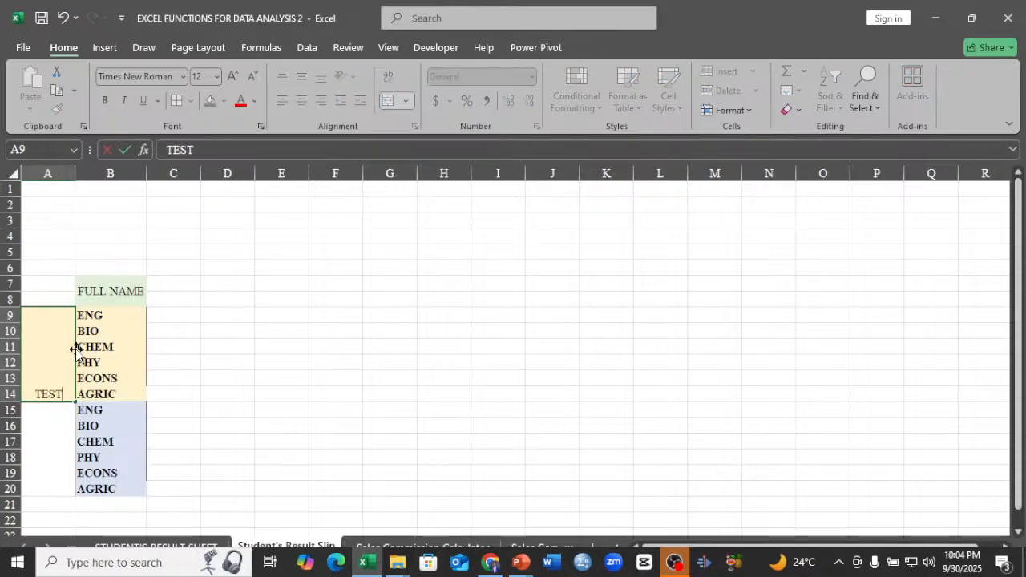
{"action": "key", "text": "Return"}
{"action": "left_click", "coordinate": [50, 382]}
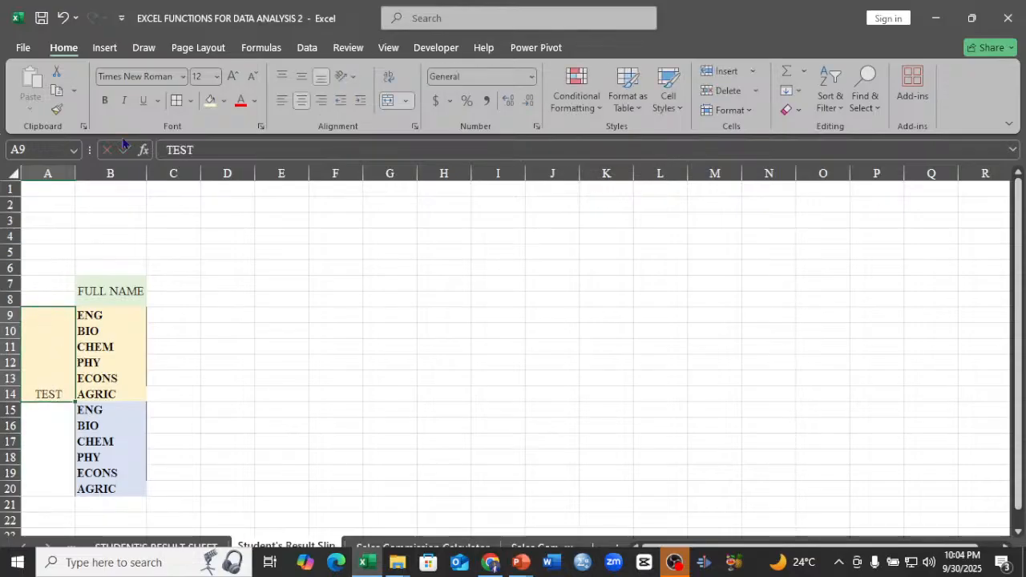
{"action": "left_click", "coordinate": [302, 76]}
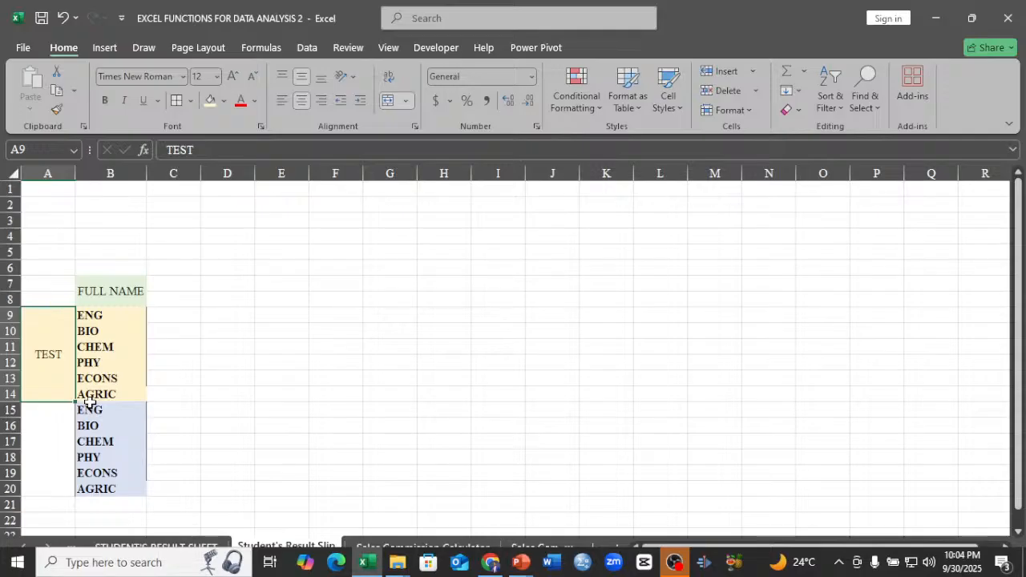
{"action": "left_click", "coordinate": [105, 101]}
Enter EXAM in the merged cell A15, align it vertically to the middle and make it bold.
{"action": "left_click", "coordinate": [50, 451]}
{"action": "type", "text": "EX"}
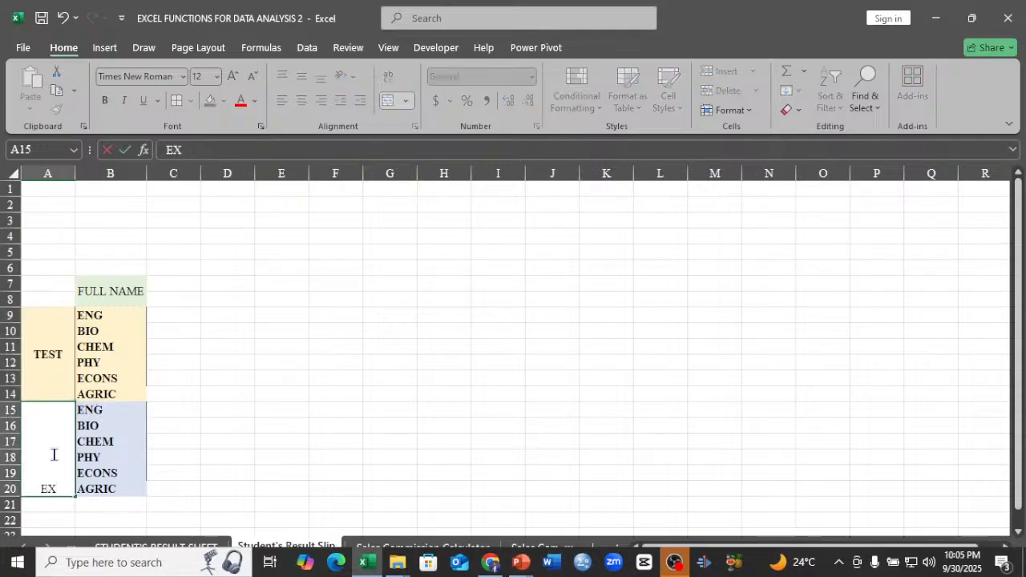
{"action": "type", "text": "A"}
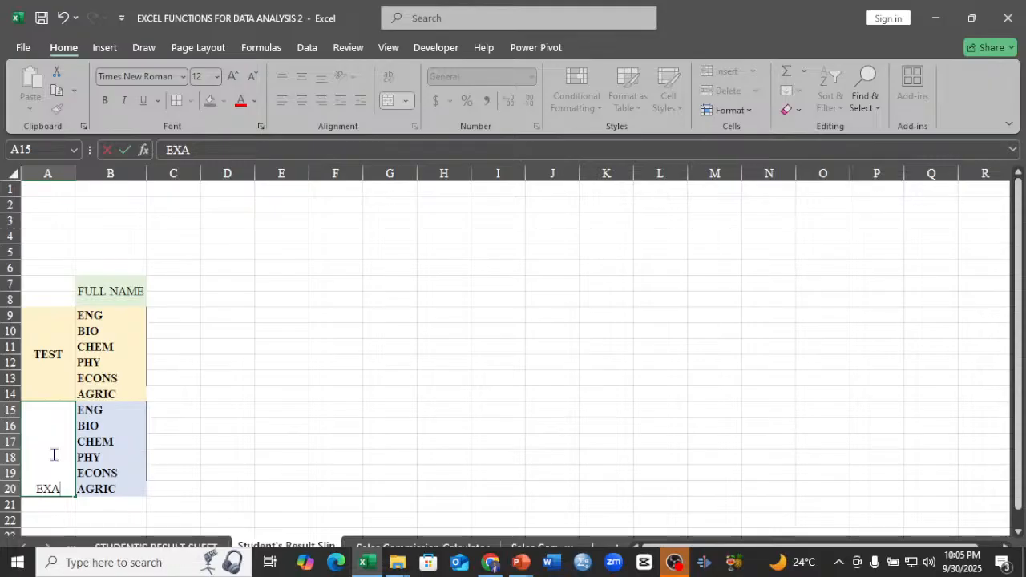
{"action": "type", "text": "M"}
{"action": "left_click", "coordinate": [305, 453]}
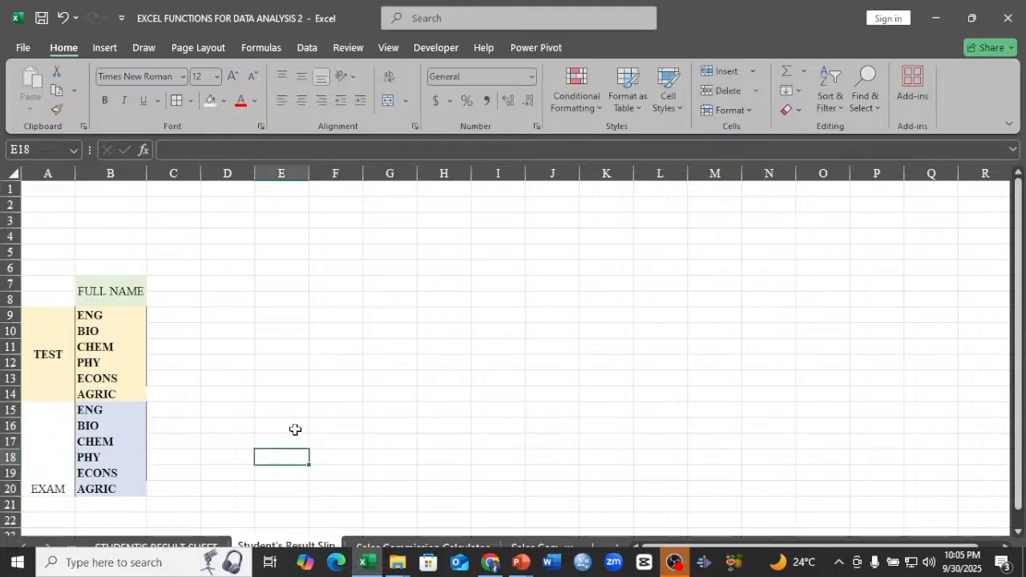
{"action": "left_click", "coordinate": [54, 444]}
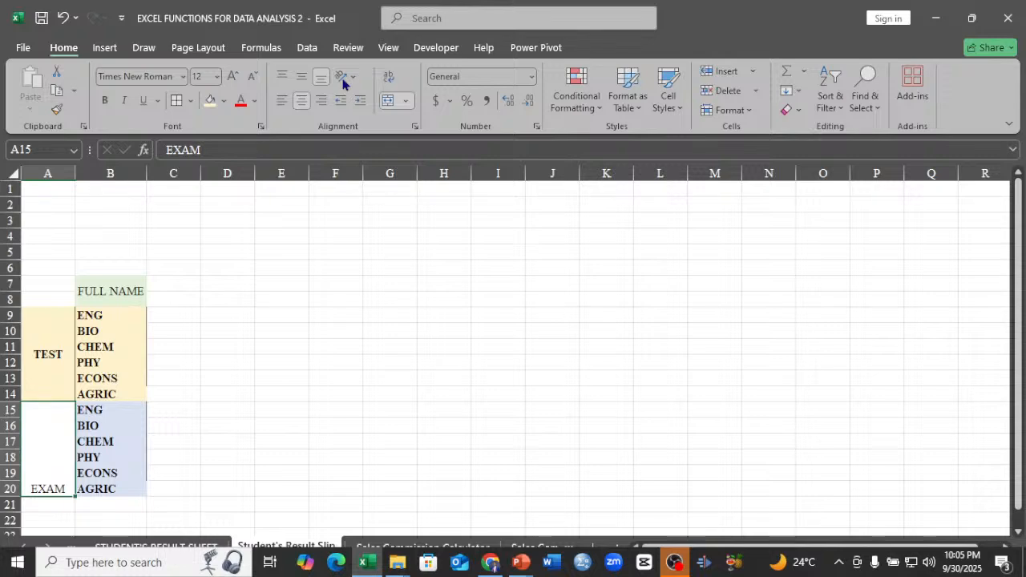
{"action": "left_click", "coordinate": [302, 77]}
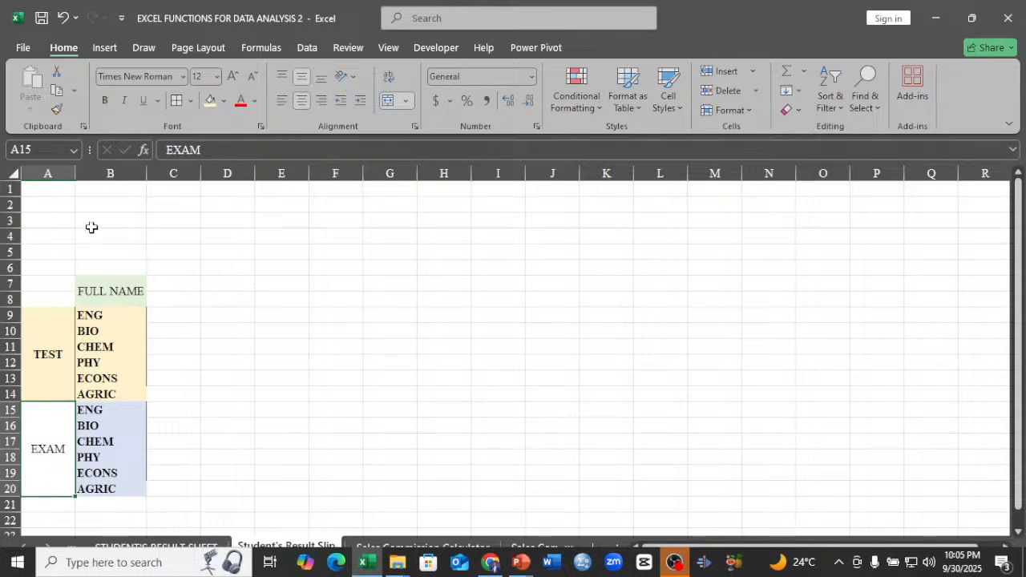
{"action": "key", "text": "ctrl+b"}
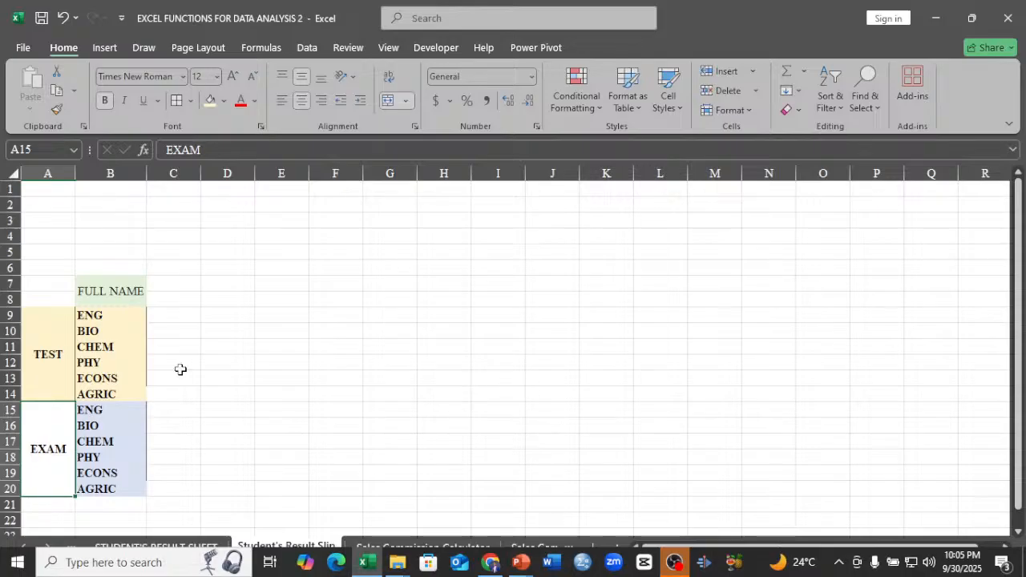
Try to move the whole block A7:B20 up so that it starts at row 2.
{"action": "left_click_drag", "start_coordinate": [44, 285], "coordinate": [120, 495]}
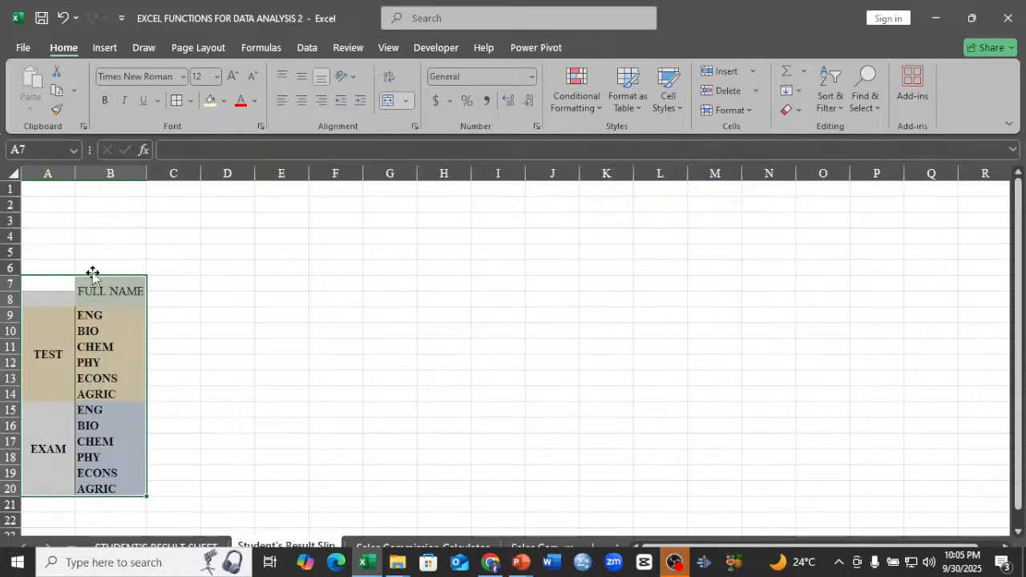
{"action": "left_click_drag", "start_coordinate": [92, 273], "coordinate": [108, 216]}
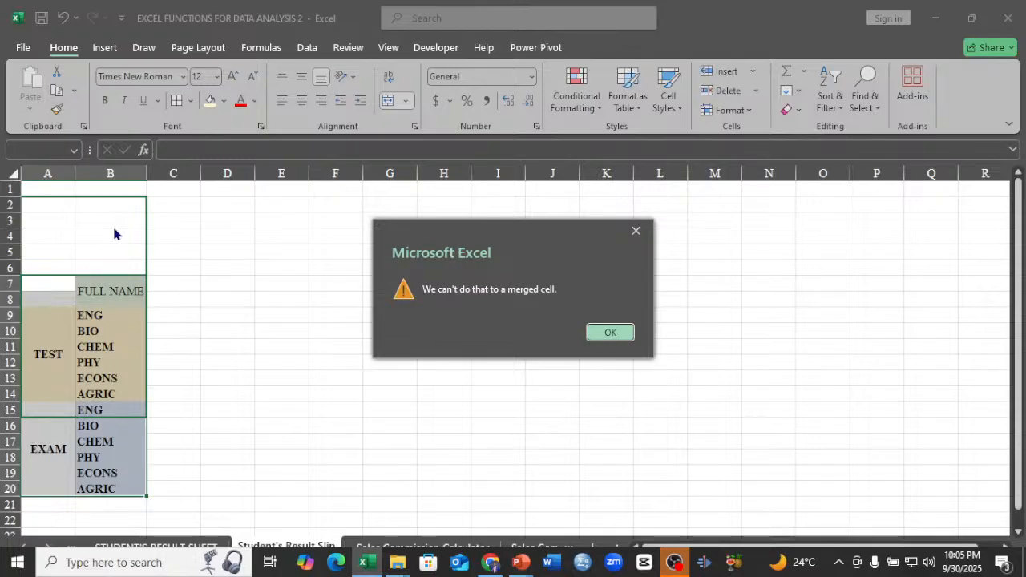
{"action": "left_click", "coordinate": [599, 330]}
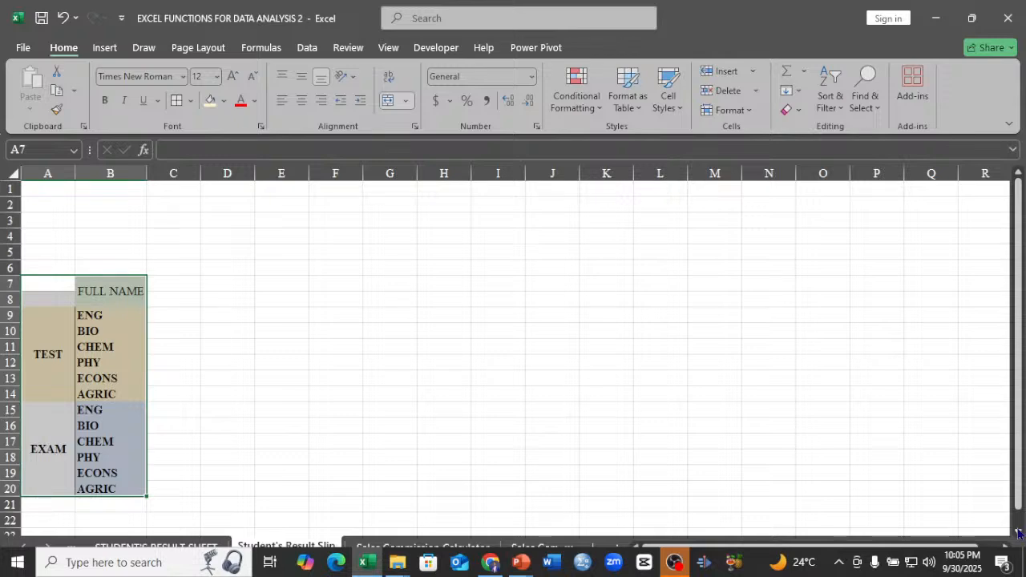
Copy the merged ID header in B6 of the STUDENT'S RESULT SHEET.
{"action": "scroll", "coordinate": [1018, 533], "scroll_direction": "down", "scroll_amount": 2}
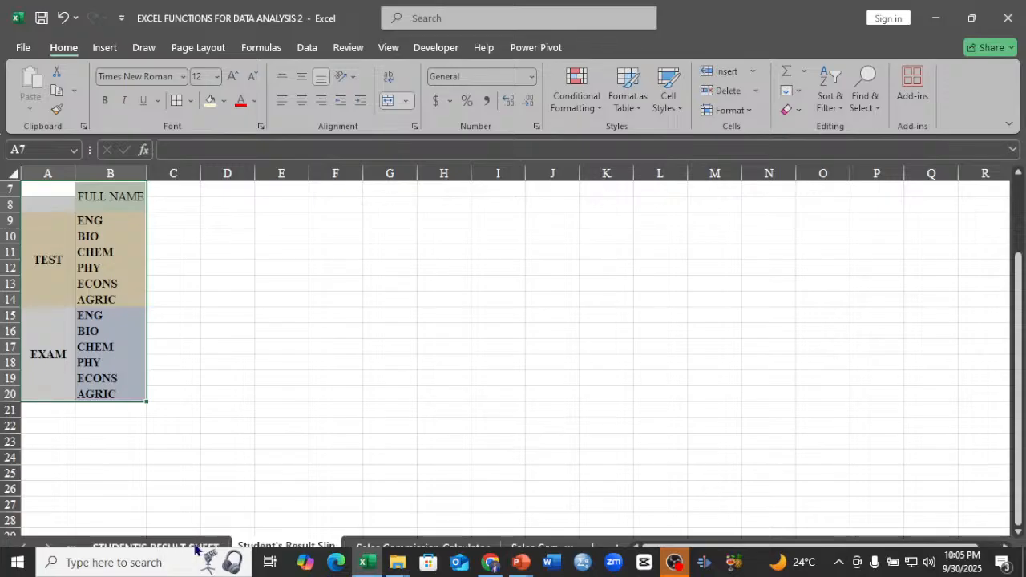
{"action": "left_click", "coordinate": [160, 548]}
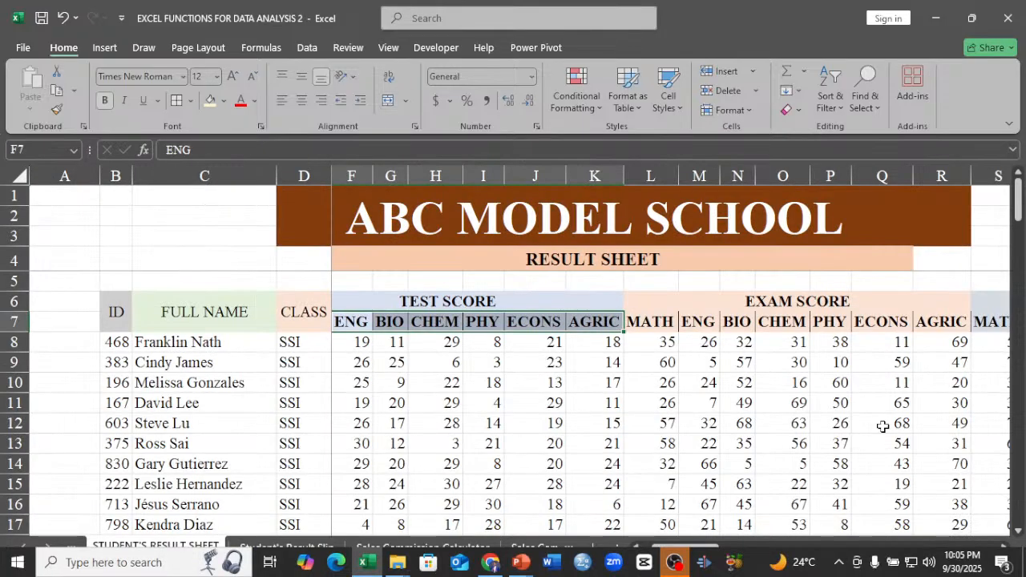
{"action": "left_click", "coordinate": [1004, 548]}
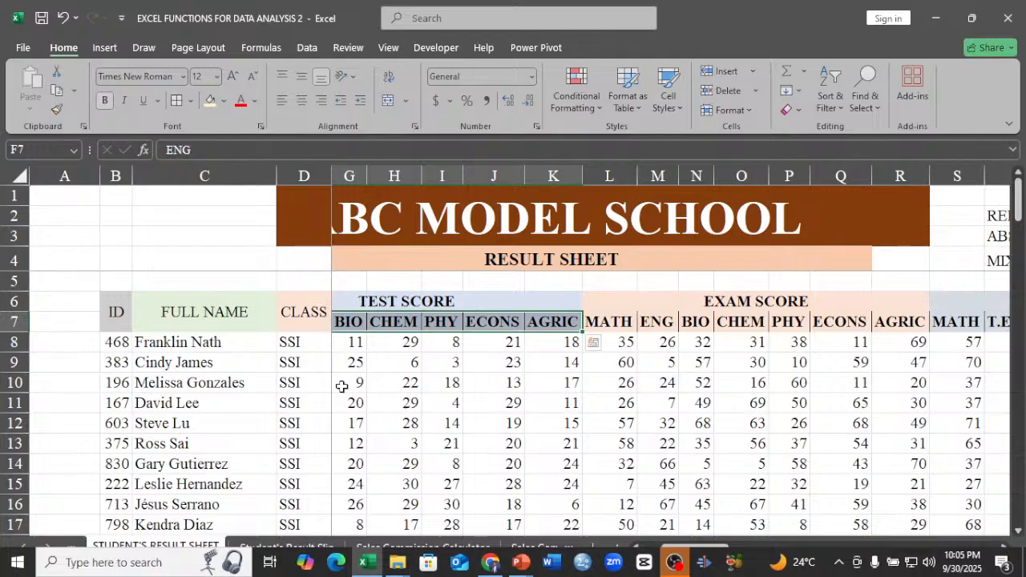
{"action": "left_click", "coordinate": [119, 317]}
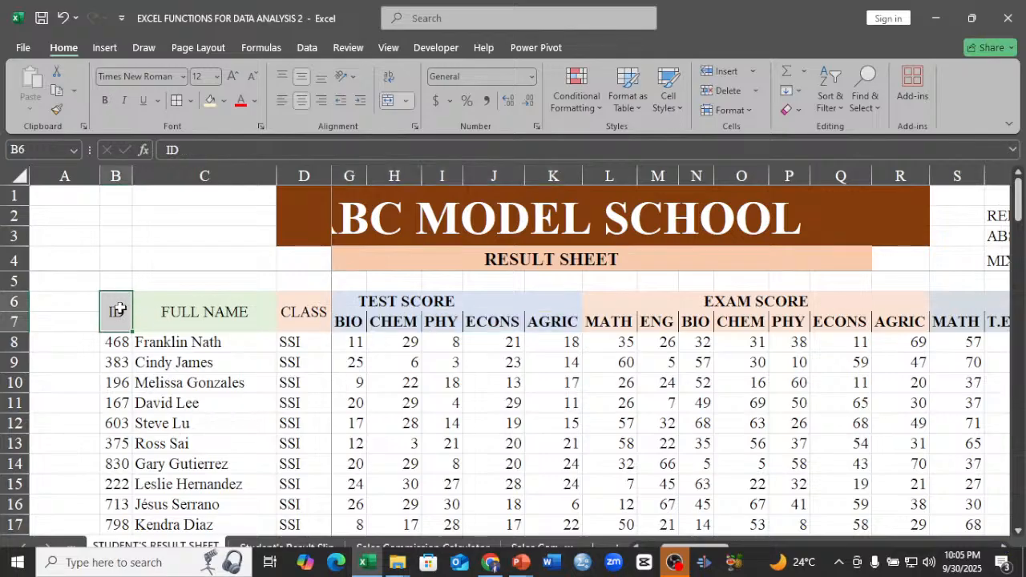
{"action": "right_click", "coordinate": [118, 309]}
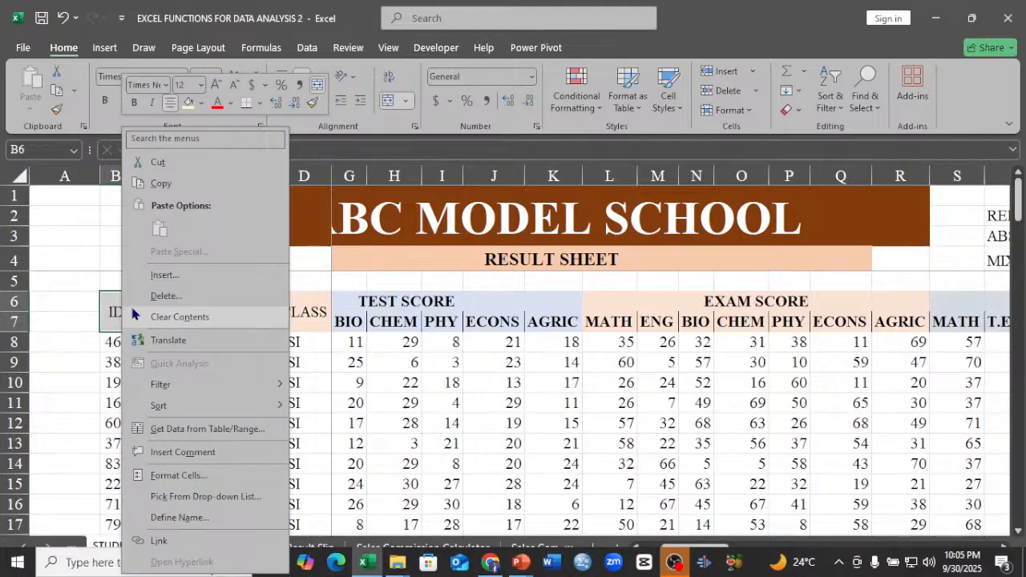
{"action": "left_click", "coordinate": [160, 183]}
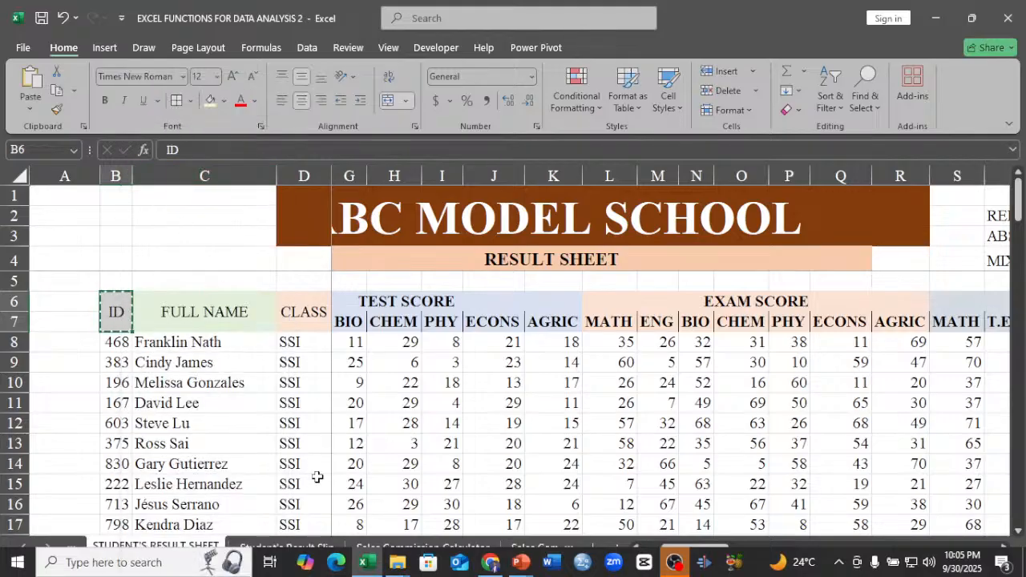
Try to paste the copied ID header into B6 above FULL NAME on the Student's Result Slip sheet.
{"action": "left_click", "coordinate": [284, 548]}
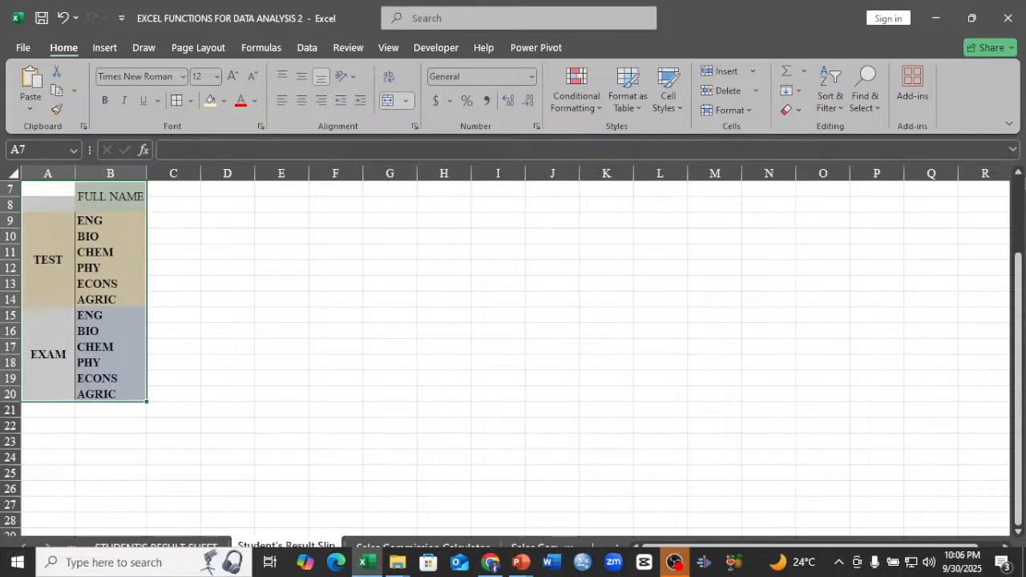
{"action": "left_click", "coordinate": [1019, 175]}
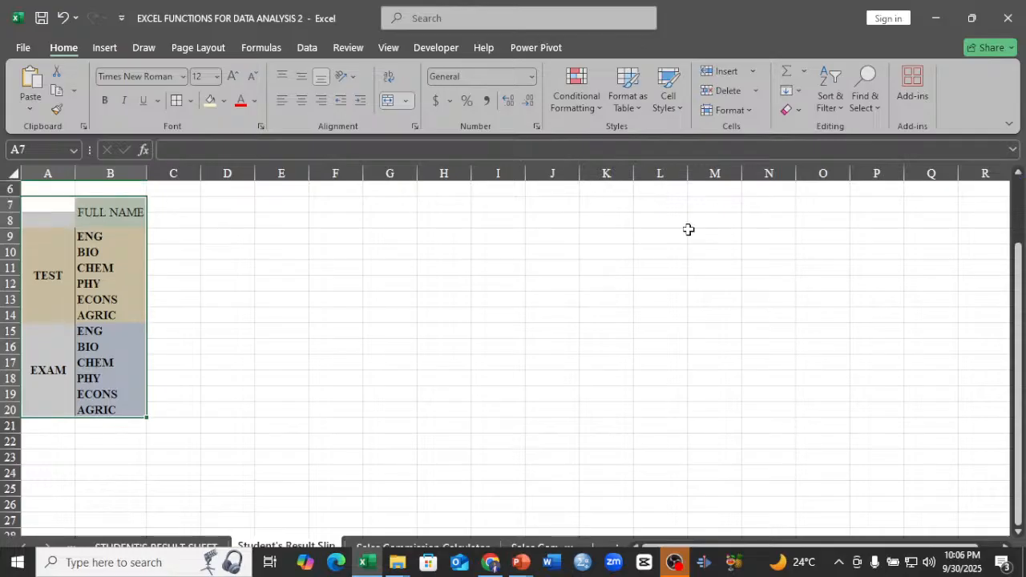
{"action": "left_click", "coordinate": [111, 192]}
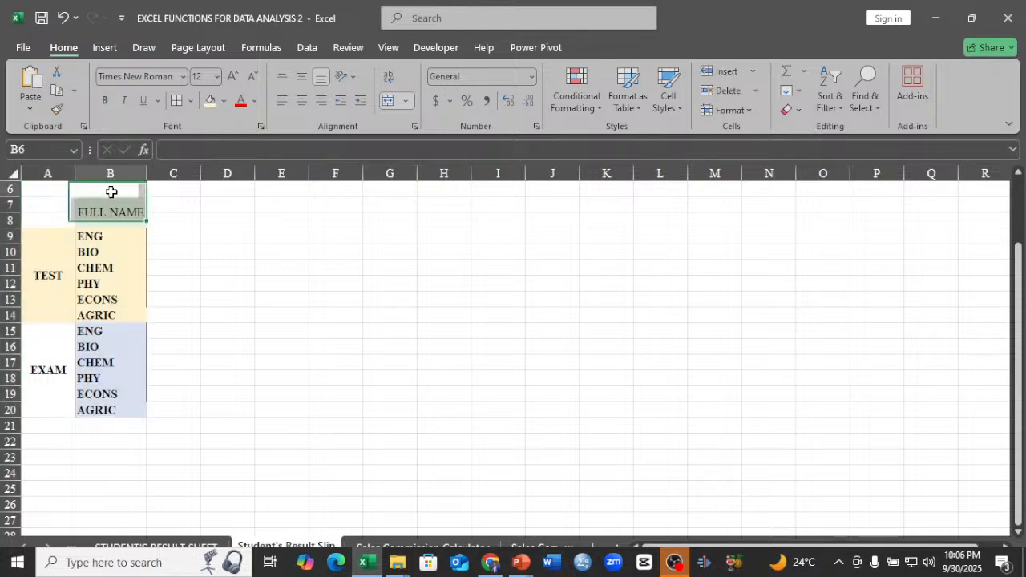
{"action": "right_click", "coordinate": [112, 193]}
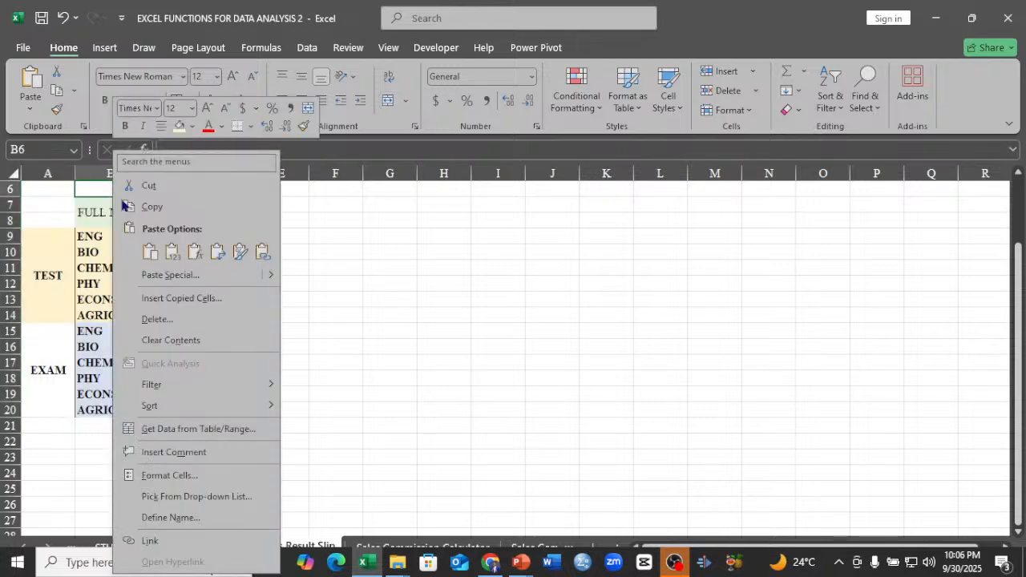
{"action": "left_click", "coordinate": [140, 249]}
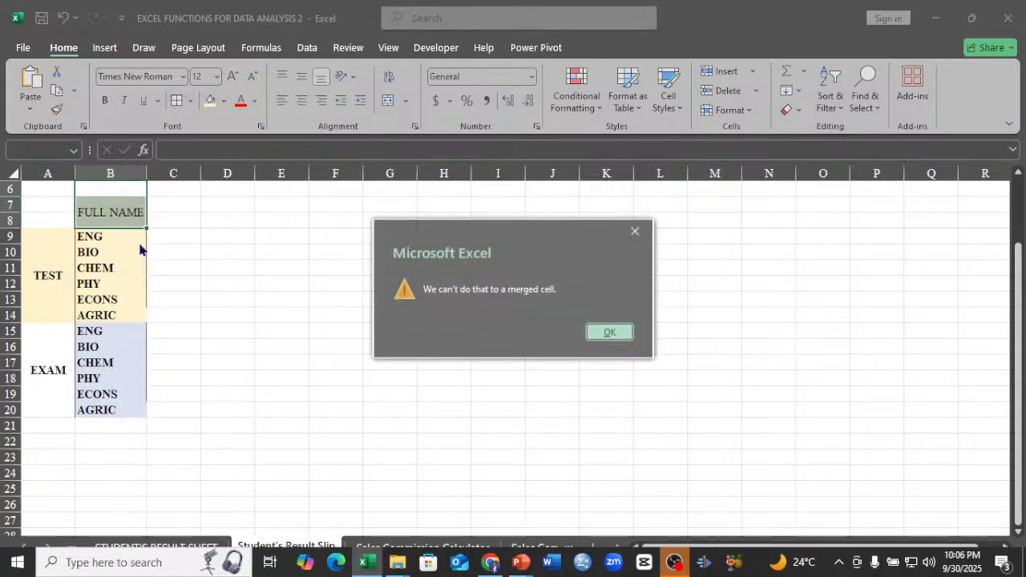
Try again to paste the copied ID header into B6 above FULL NAME.
{"action": "left_click", "coordinate": [635, 231]}
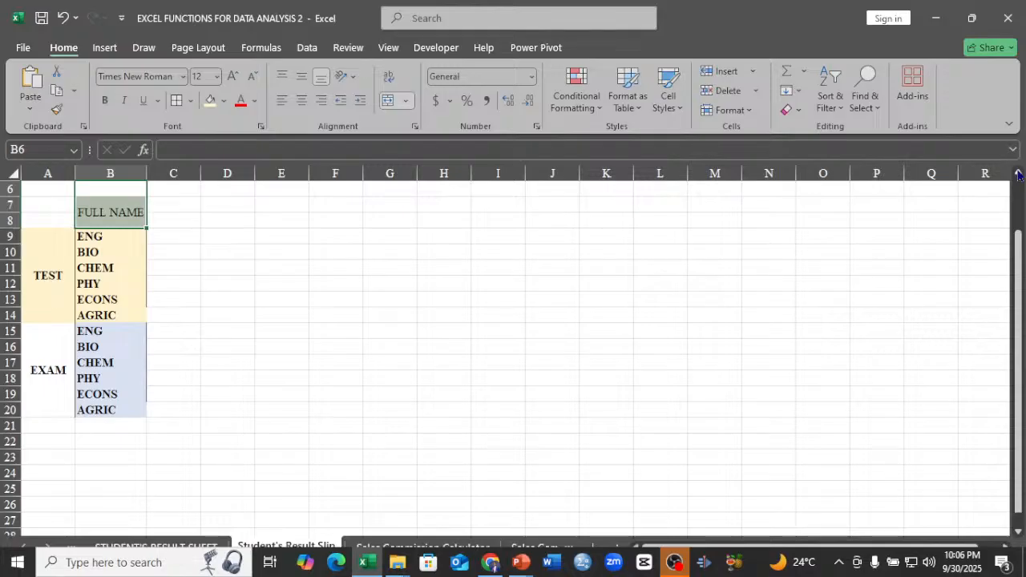
{"action": "scroll", "coordinate": [1018, 174], "scroll_direction": "up", "scroll_amount": 1}
{"action": "left_click", "coordinate": [128, 236]}
{"action": "right_click", "coordinate": [133, 237]}
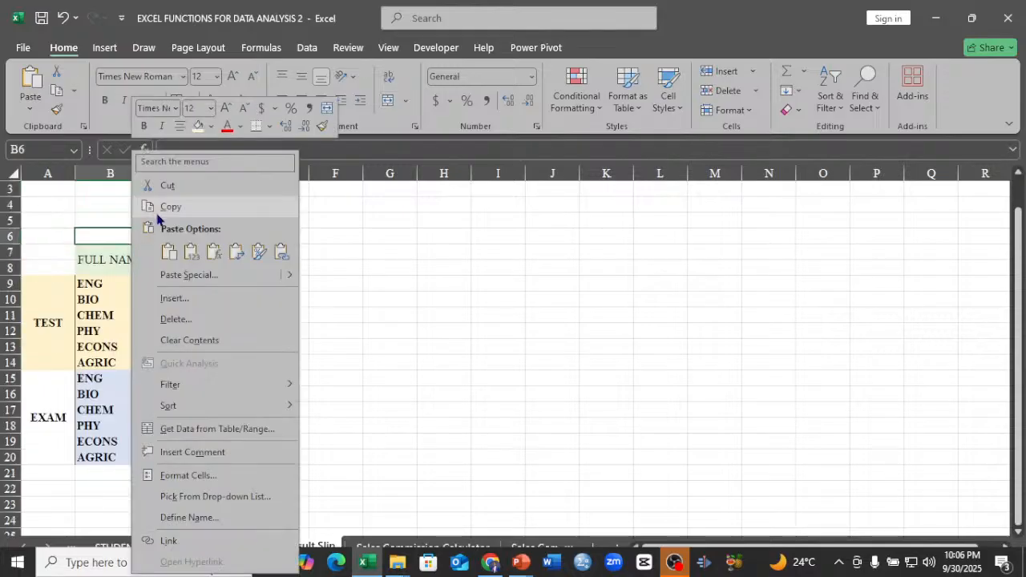
{"action": "left_click", "coordinate": [159, 210]}
{"action": "left_click", "coordinate": [637, 232]}
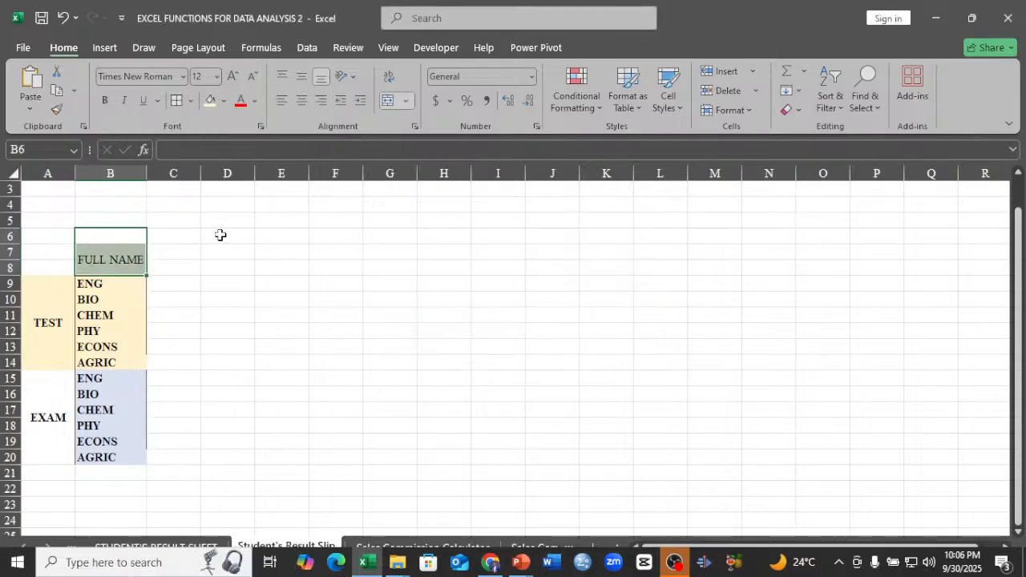
Enter ID in cell B6 above the FULL NAME header.
{"action": "left_click", "coordinate": [170, 246]}
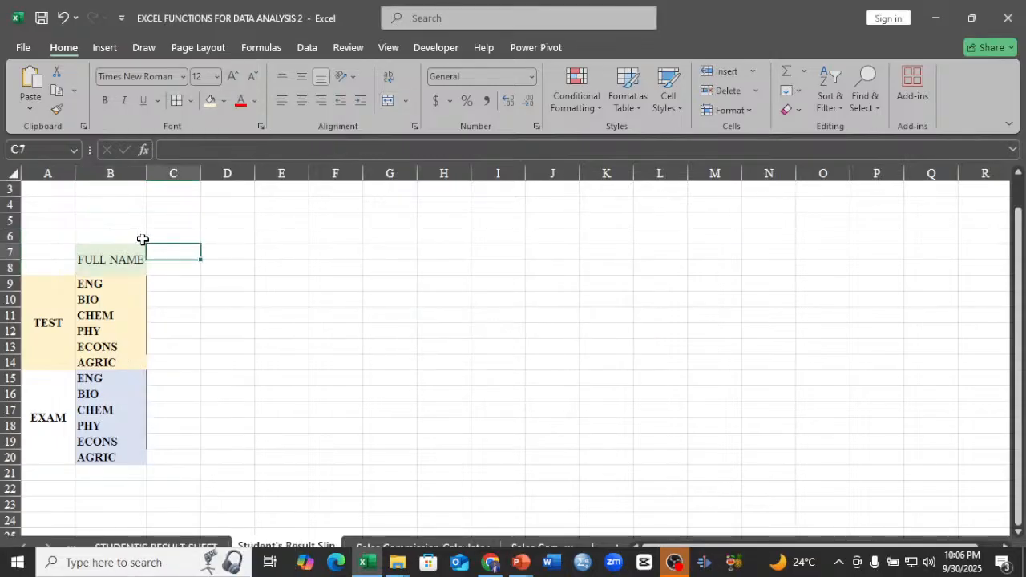
{"action": "left_click", "coordinate": [142, 239]}
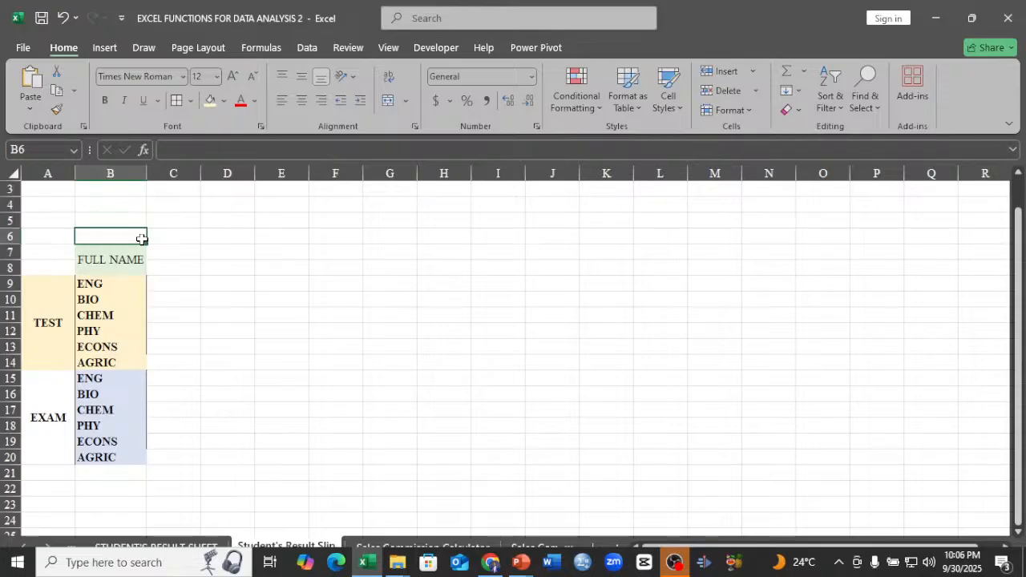
{"action": "type", "text": "ID"}
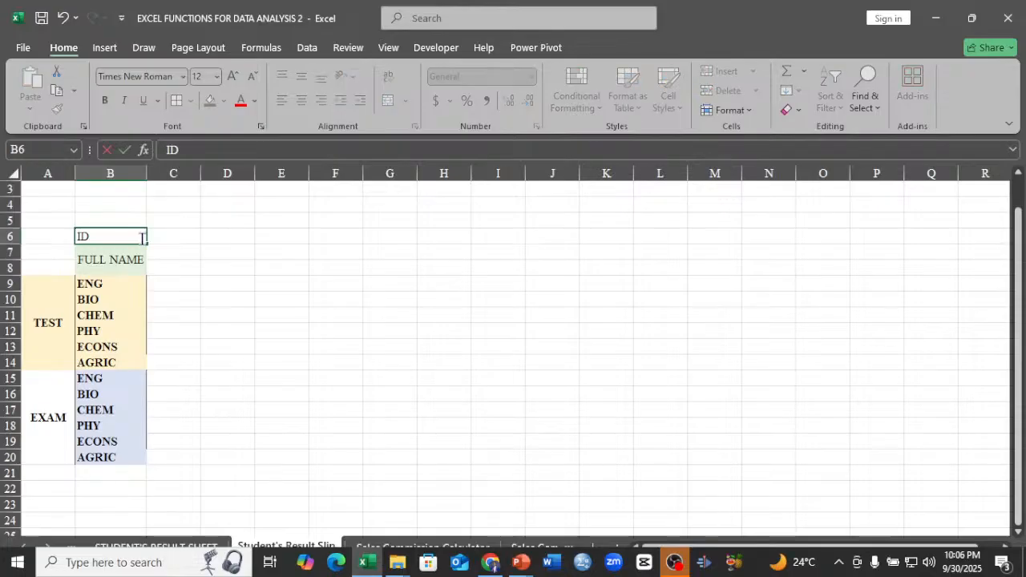
{"action": "left_click", "coordinate": [196, 274]}
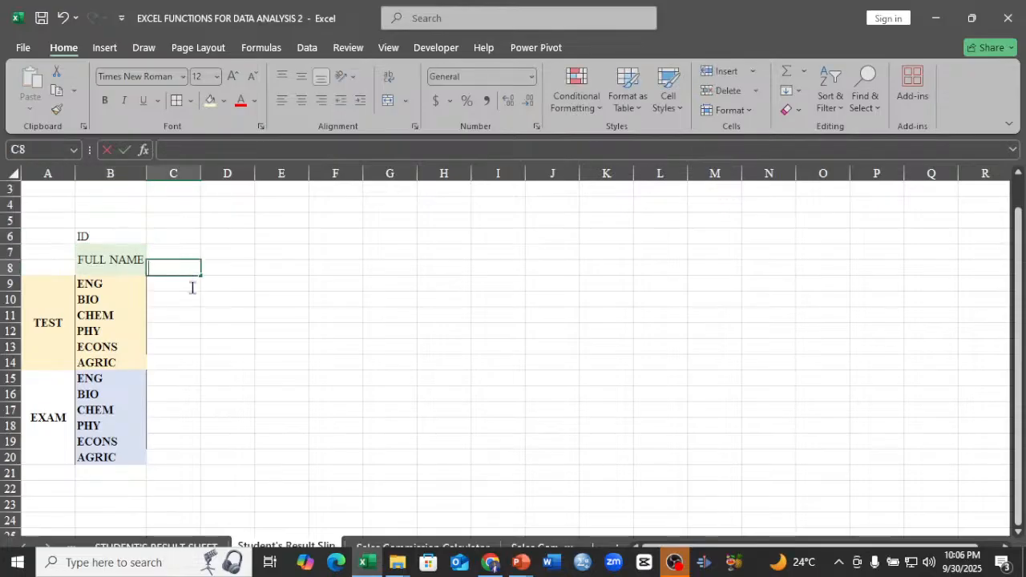
Look through the exam score and total columns on the STUDENT'S RESULT SHEET up to the first grade column.
{"action": "left_click", "coordinate": [220, 548]}
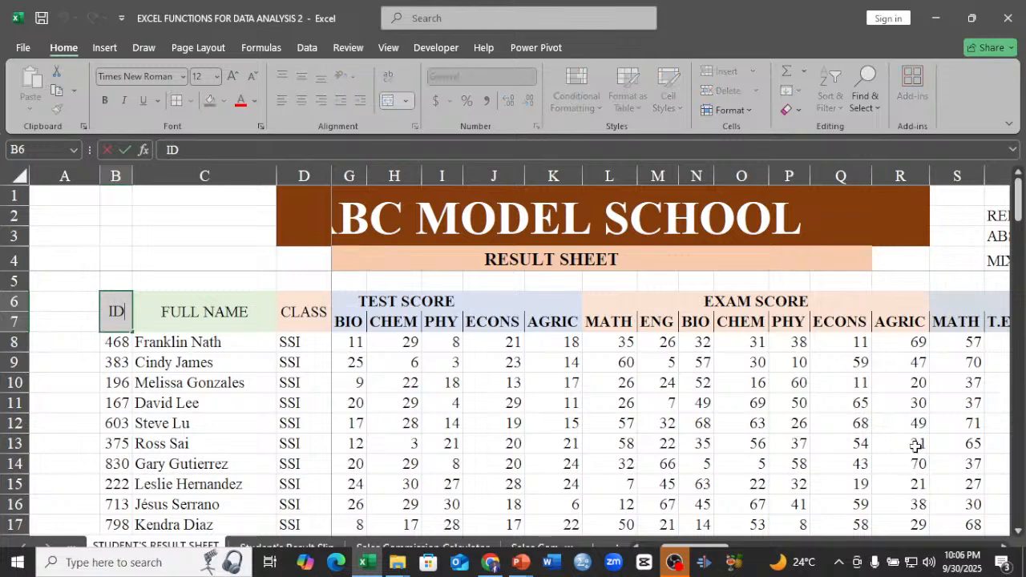
{"action": "double_click", "coordinate": [885, 363]}
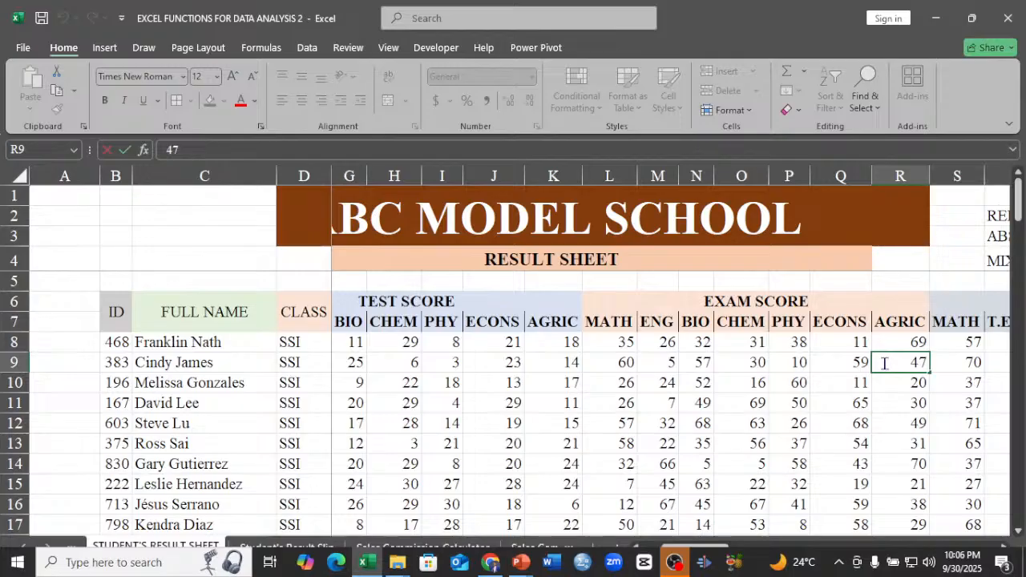
{"action": "scroll", "coordinate": [939, 338], "scroll_direction": "right", "scroll_amount": 2}
{"action": "left_click", "coordinate": [947, 342]}
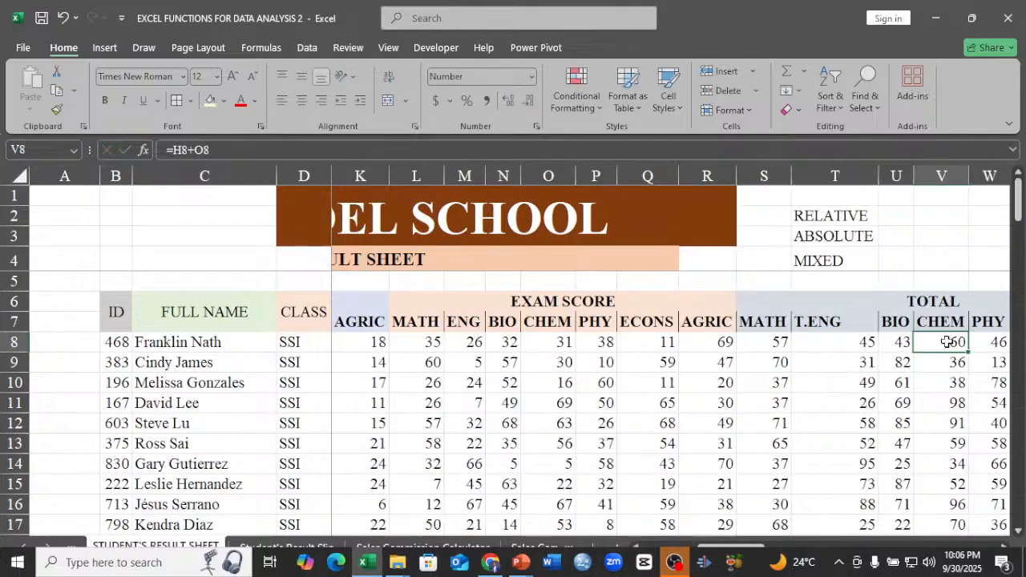
{"action": "scroll", "coordinate": [947, 341], "scroll_direction": "right", "scroll_amount": 2}
{"action": "left_click", "coordinate": [947, 342]}
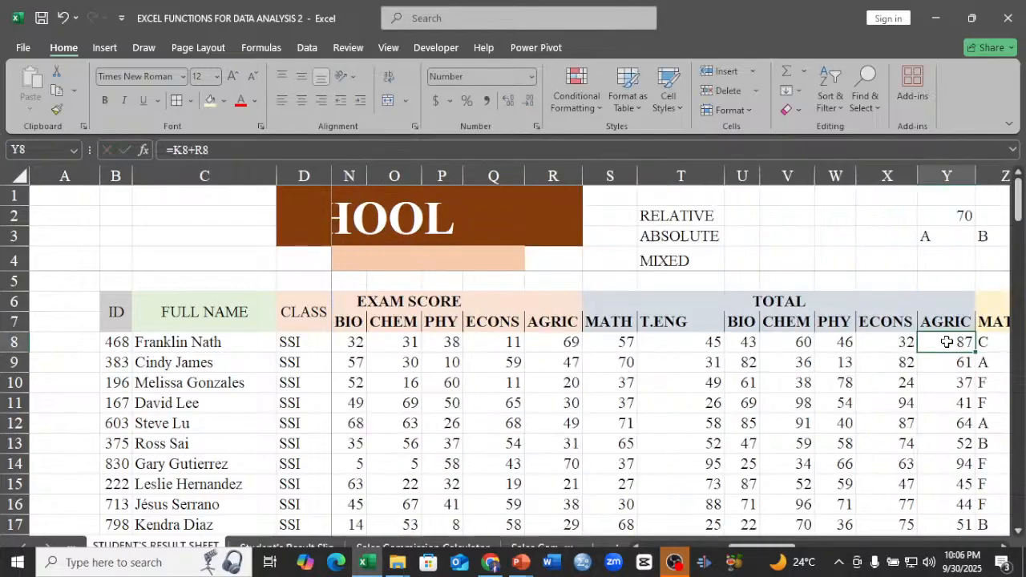
{"action": "scroll", "coordinate": [947, 341], "scroll_direction": "right", "scroll_amount": 1}
{"action": "left_click", "coordinate": [946, 341]}
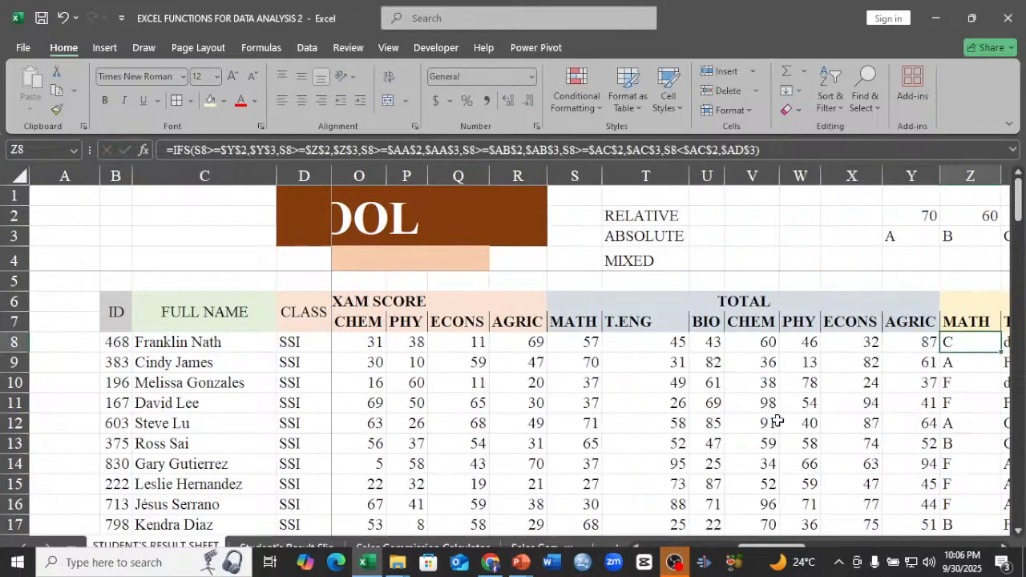
Enter TOTAL in cell B21 below the last subject on the Student's Result Slip sheet.
{"action": "left_click", "coordinate": [260, 546]}
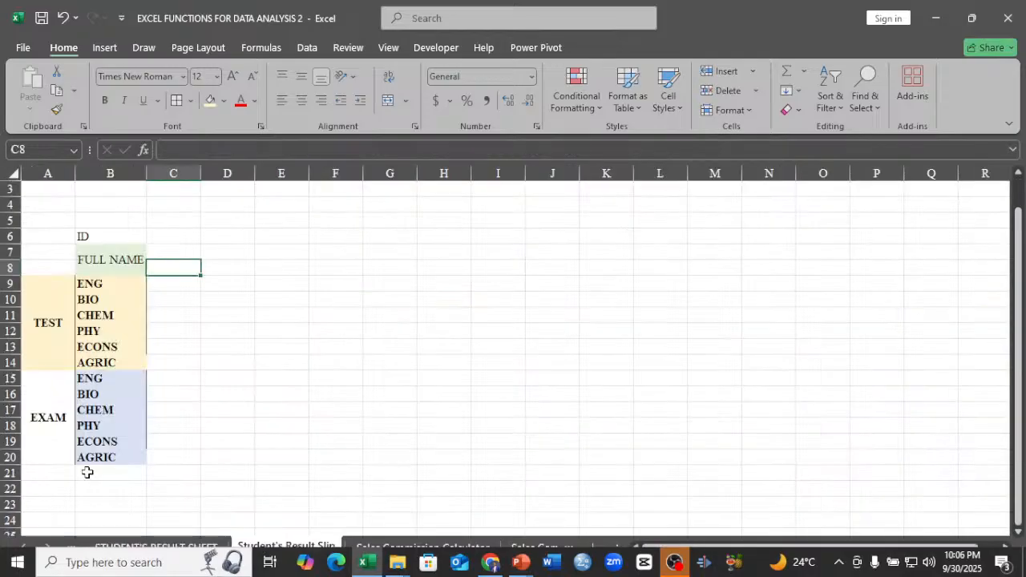
{"action": "left_click", "coordinate": [109, 477]}
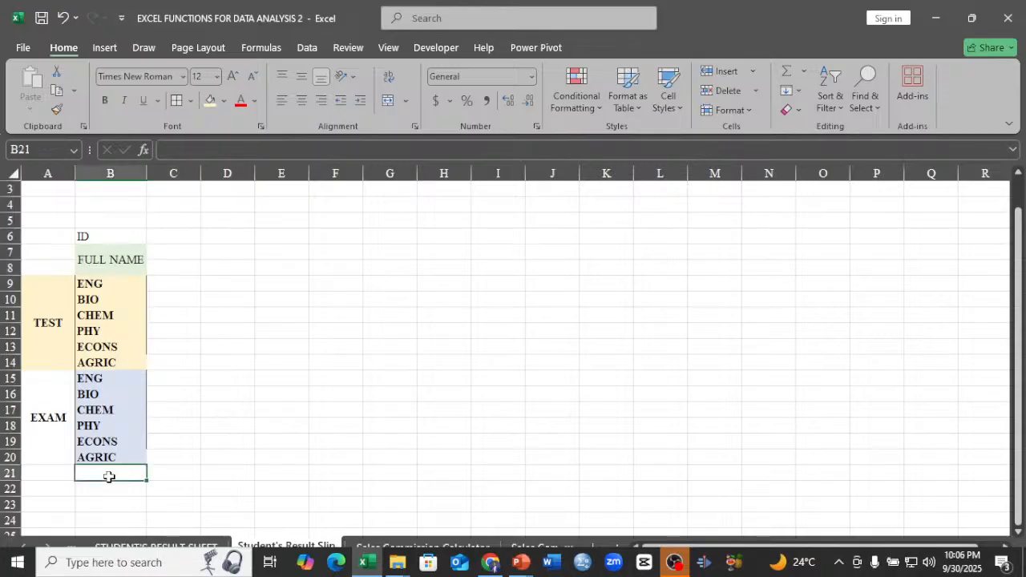
{"action": "type", "text": "TOTAL"}
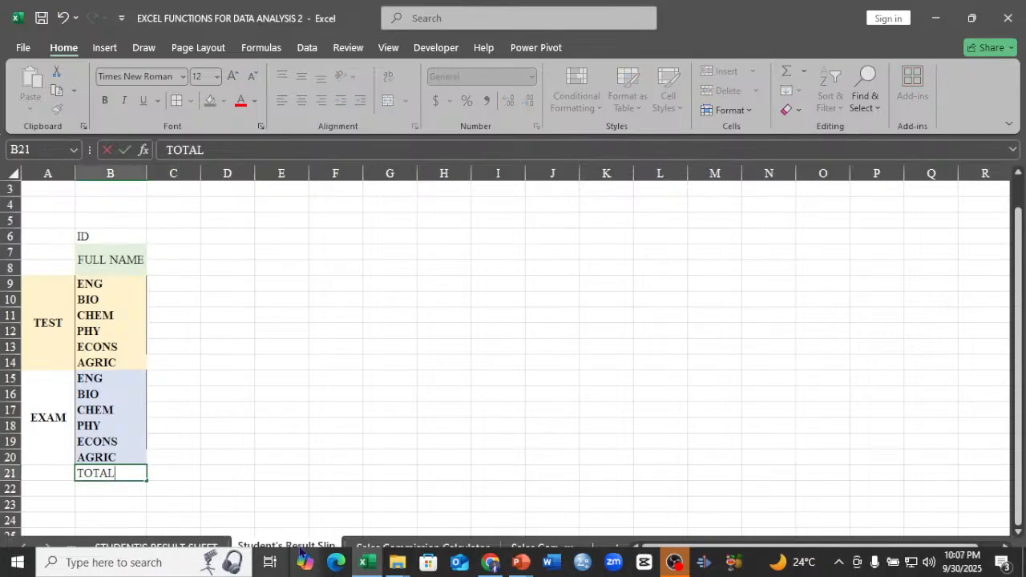
Look across the grade columns on the STUDENT'S RESULT SHEET as far as the TOTAL SCORE column.
{"action": "left_click", "coordinate": [167, 545]}
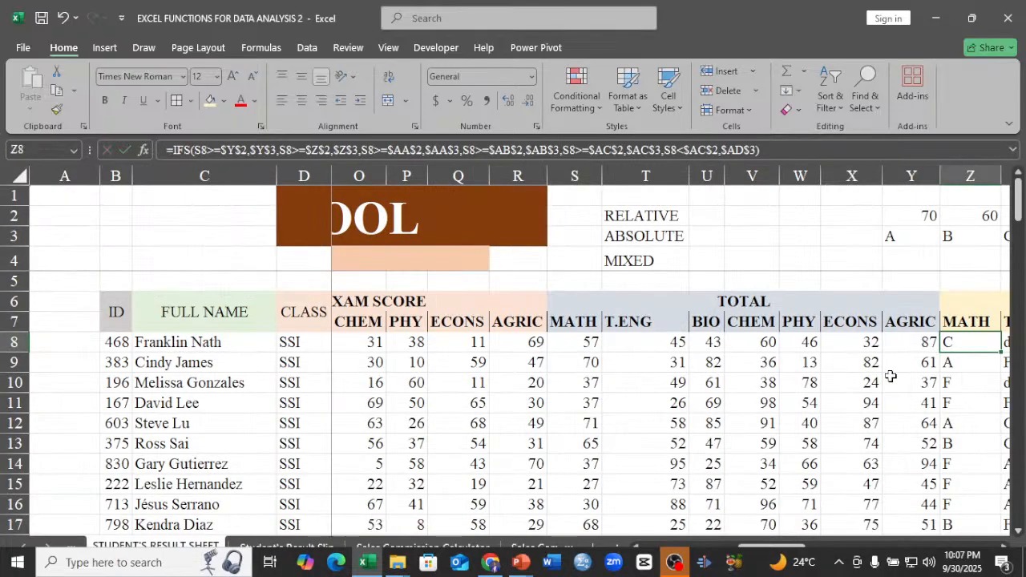
{"action": "key", "text": "Right"}
{"action": "key", "text": "Right"}
{"action": "key", "text": "Right"}
{"action": "key", "text": "Right"}
{"action": "key", "text": "Right"}
{"action": "key", "text": "Right"}
{"action": "key", "text": "Right"}
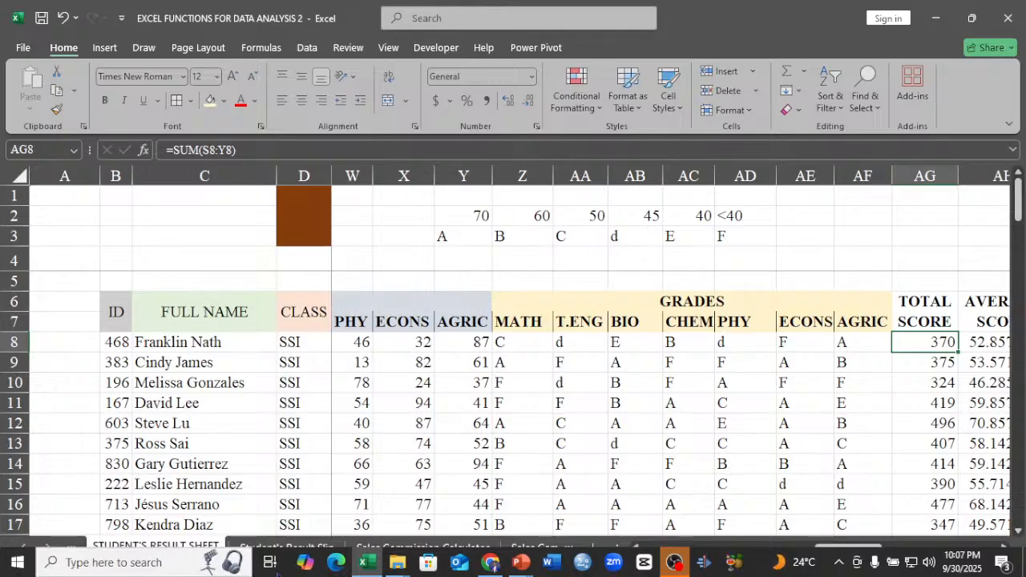
{"action": "left_click", "coordinate": [365, 562]}
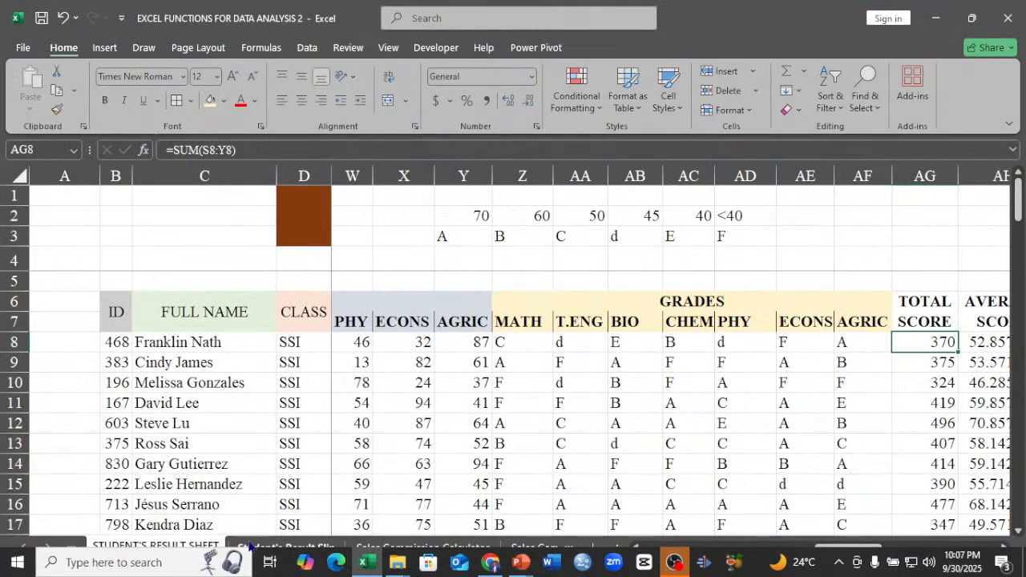
Replace the TEST label in merged cell A9 of the Student's Result Slip sheet with SCORE.
{"action": "left_click", "coordinate": [249, 547]}
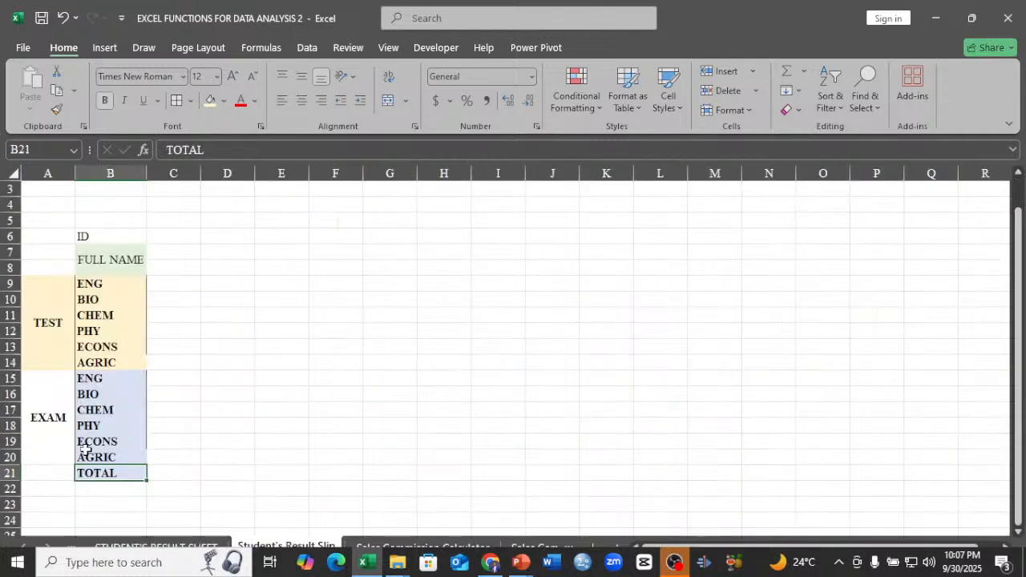
{"action": "left_click", "coordinate": [39, 323]}
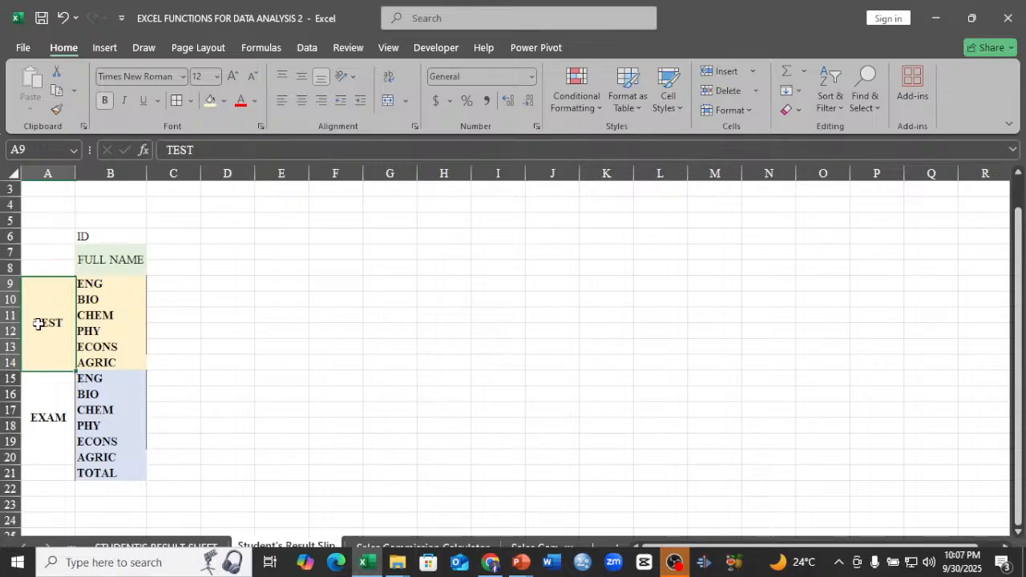
{"action": "type", "text": "SC"}
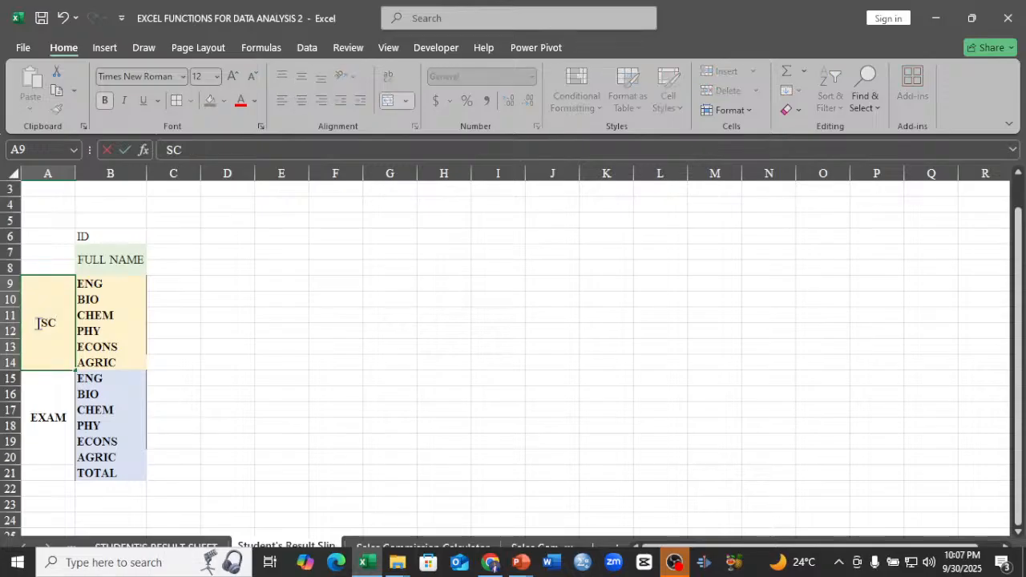
{"action": "type", "text": "ORE"}
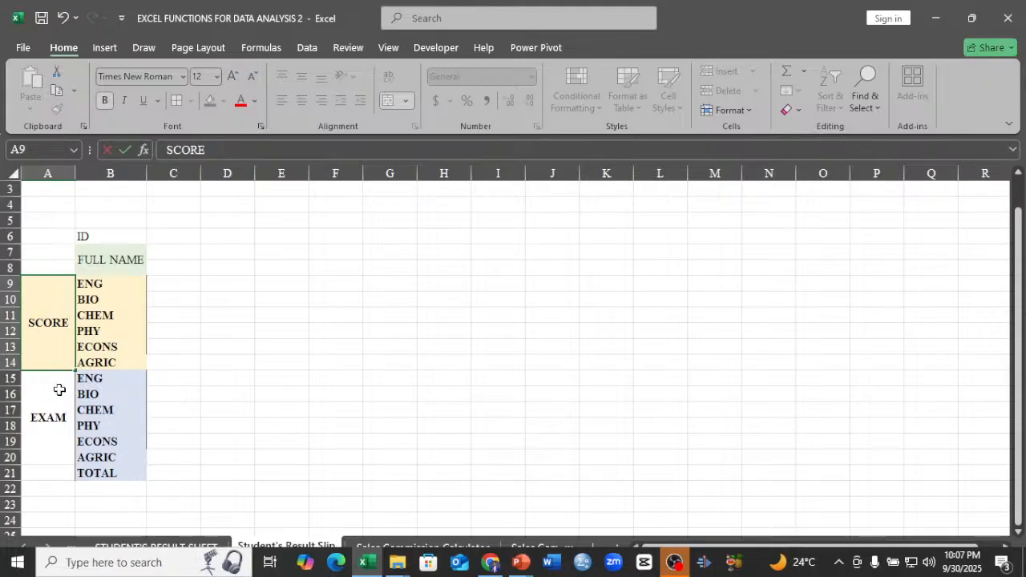
Clear the EXAM label and its subject list from A15:B20 and unmerge A15:A20.
{"action": "left_click_drag", "start_coordinate": [59, 390], "coordinate": [108, 418]}
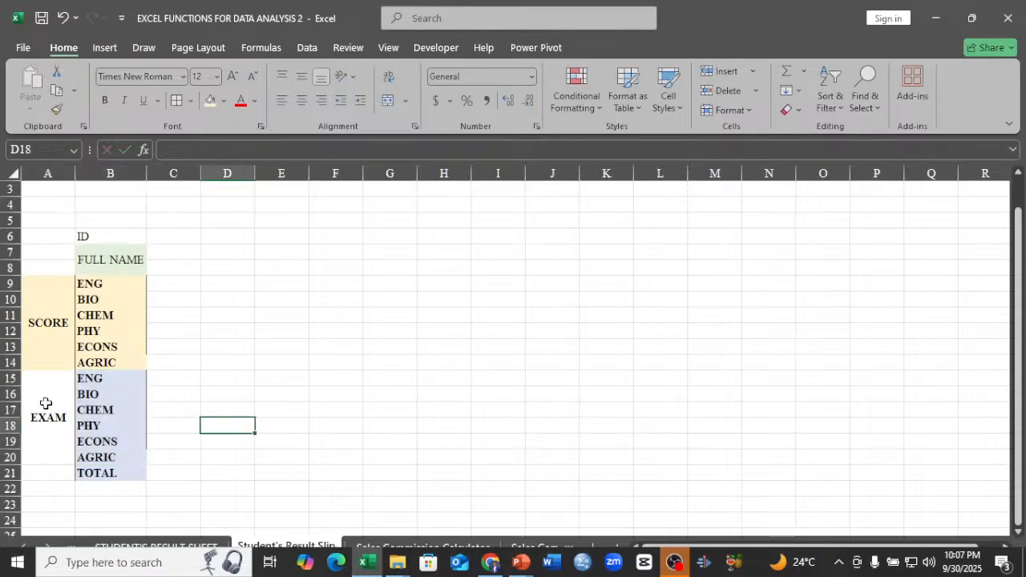
{"action": "left_click_drag", "start_coordinate": [46, 403], "coordinate": [117, 409]}
{"action": "key", "text": "Delete"}
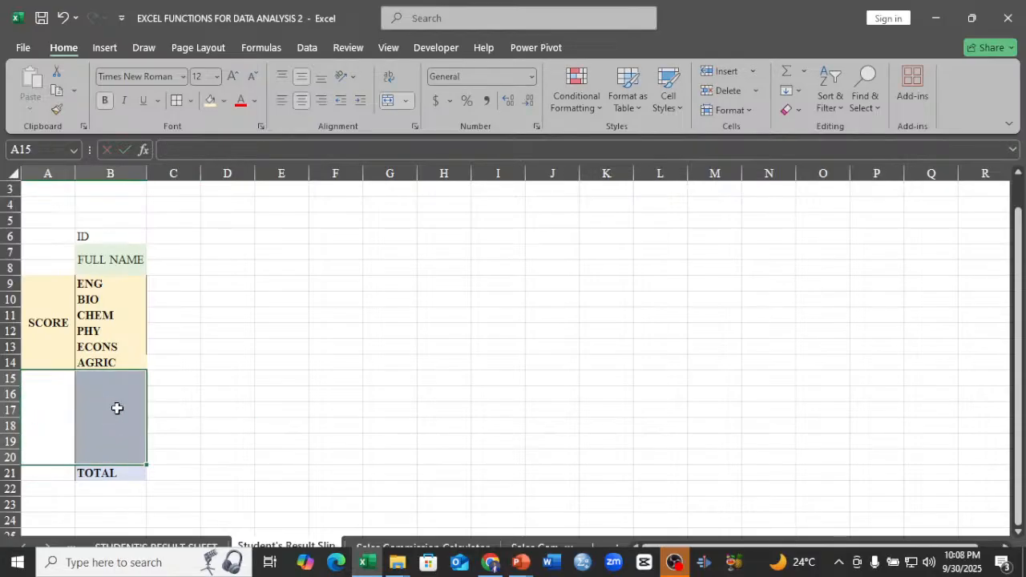
{"action": "left_click", "coordinate": [389, 102]}
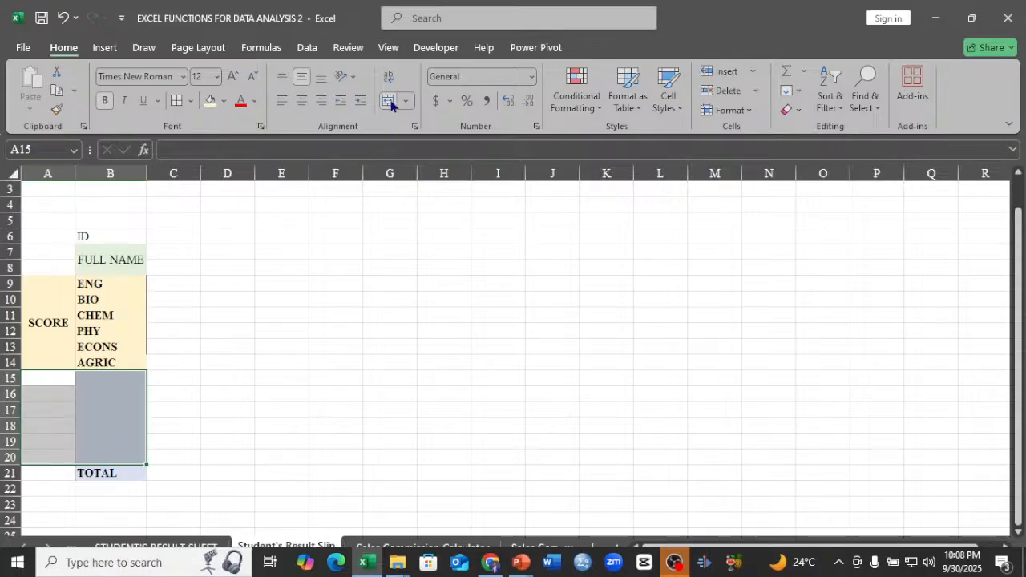
{"action": "left_click", "coordinate": [90, 410]}
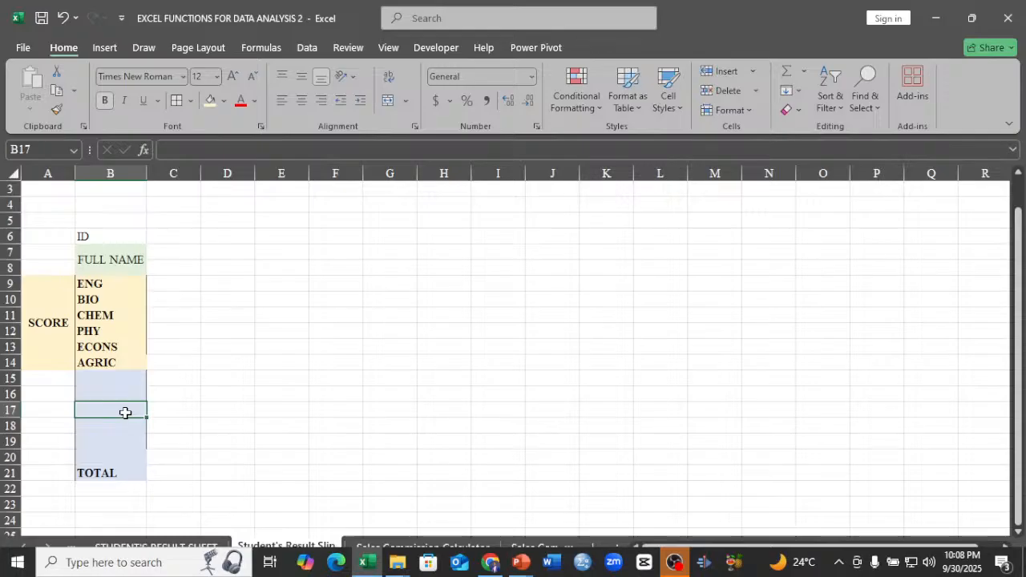
Remove the fill from B15:B20 and move the TOTAL cell from B21 up to B15, directly below AGRIC.
{"action": "left_click_drag", "start_coordinate": [113, 377], "coordinate": [116, 462]}
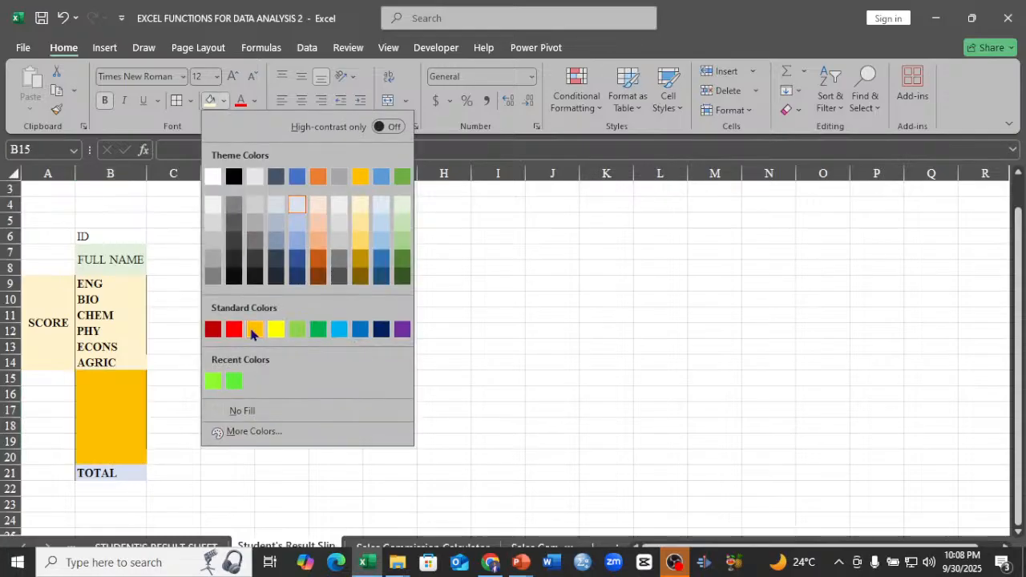
{"action": "left_click", "coordinate": [255, 410]}
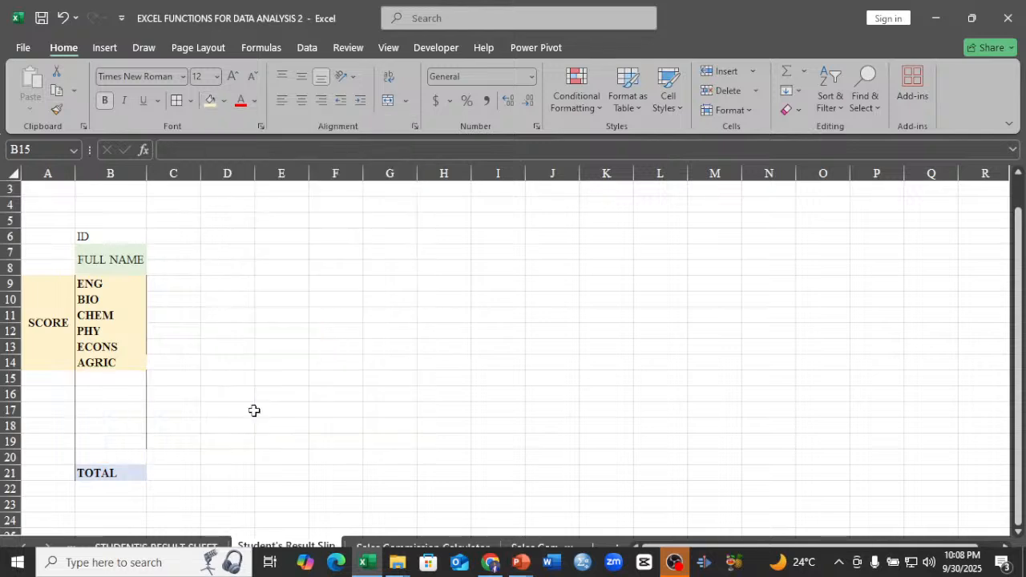
{"action": "left_click", "coordinate": [122, 472]}
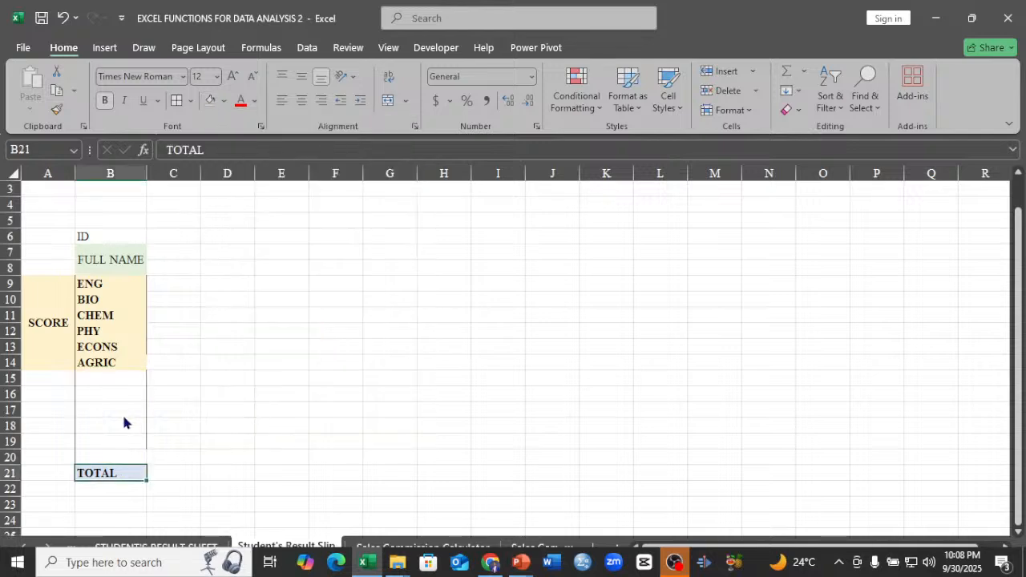
{"action": "left_click_drag", "start_coordinate": [129, 479], "coordinate": [124, 373]}
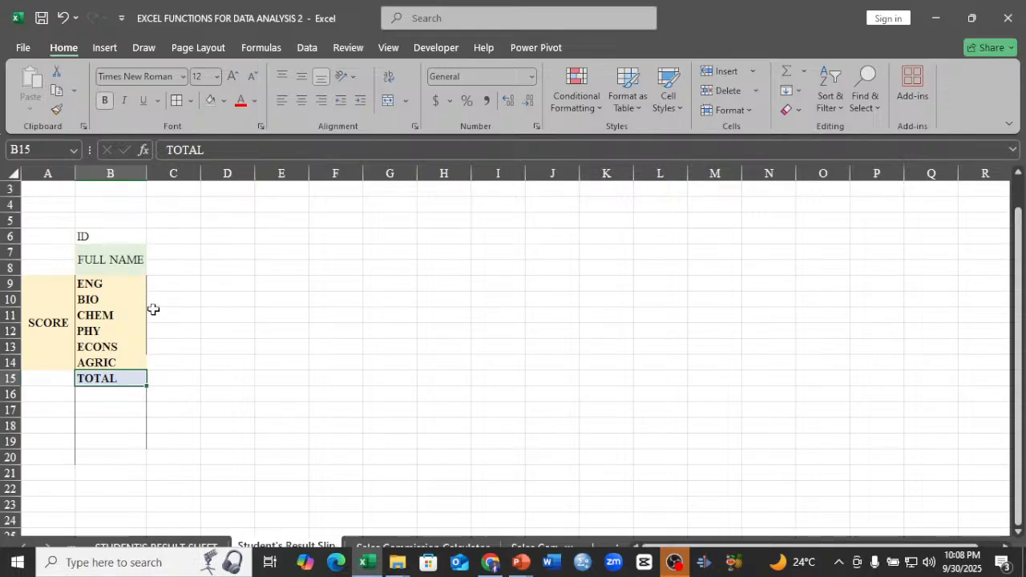
{"action": "left_click", "coordinate": [103, 409]}
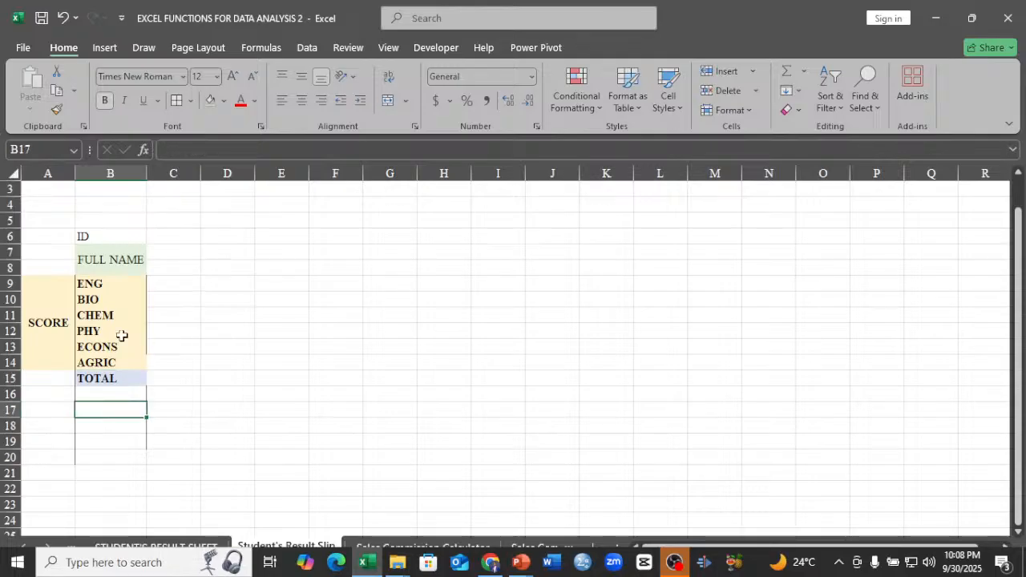
Check which columns follow TOTAL SCORE on the STUDENT'S RESULT SHEET for the slip's labels below TOTAL.
{"action": "left_click", "coordinate": [117, 392]}
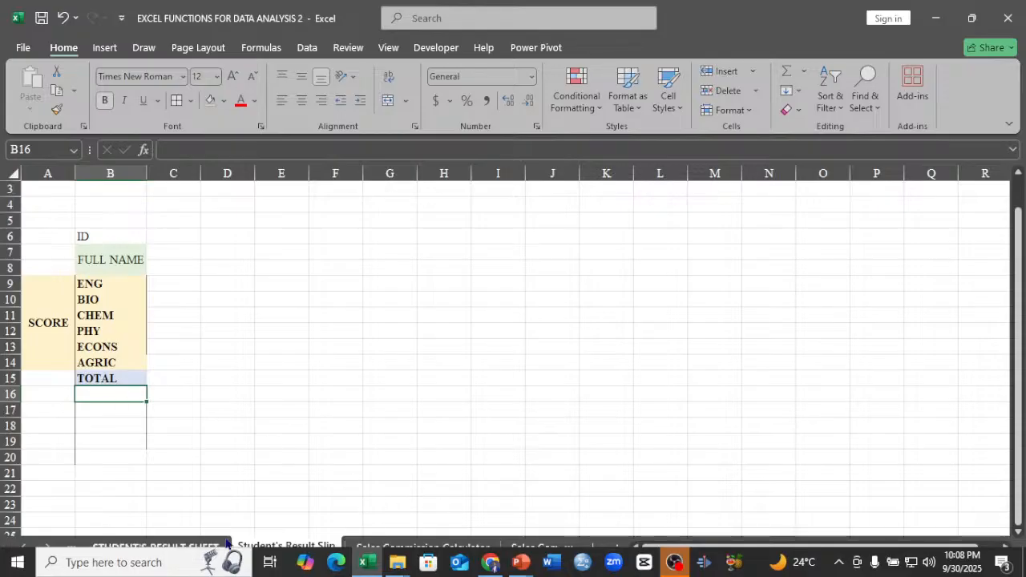
{"action": "left_click", "coordinate": [161, 546]}
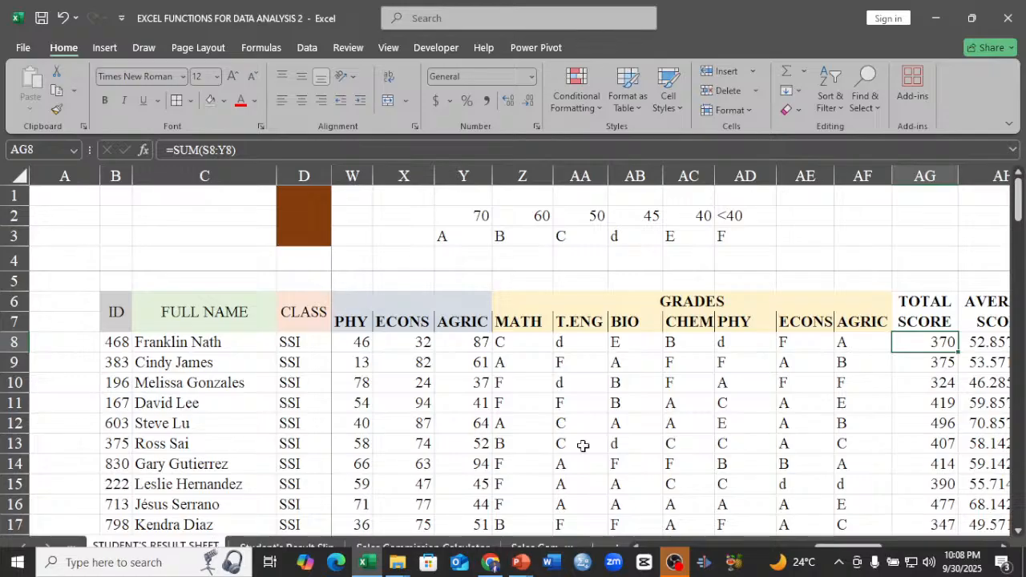
{"action": "key", "text": "Right"}
{"action": "key", "text": "Right"}
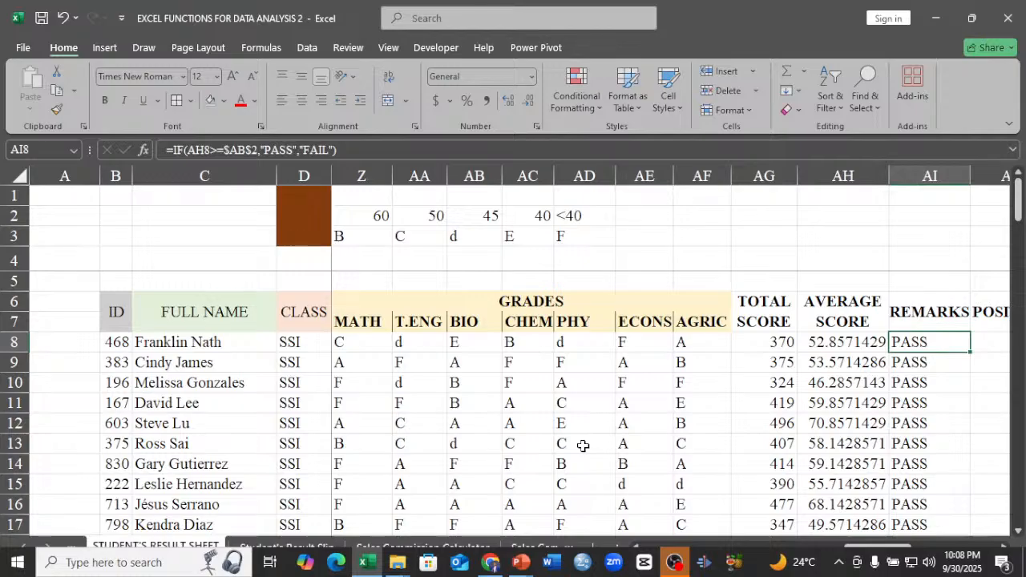
{"action": "key", "text": "Right"}
{"action": "key", "text": "Right"}
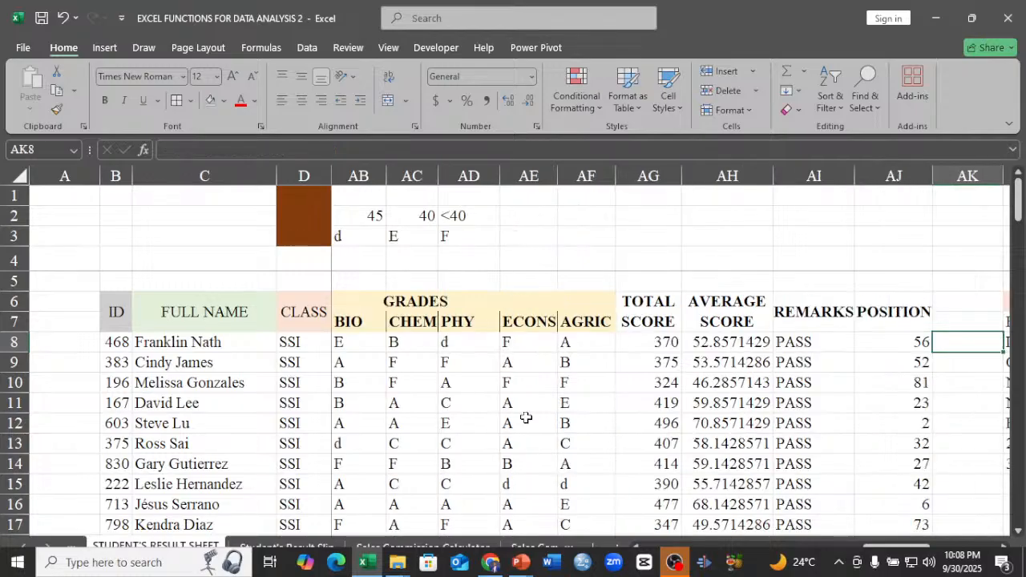
On the Student's Result Slip sheet, enter AV.SCORE, REMARKS and POSITION in B16:B18, directly below TOTAL.
{"action": "left_click", "coordinate": [245, 547]}
{"action": "type", "text": "A"}
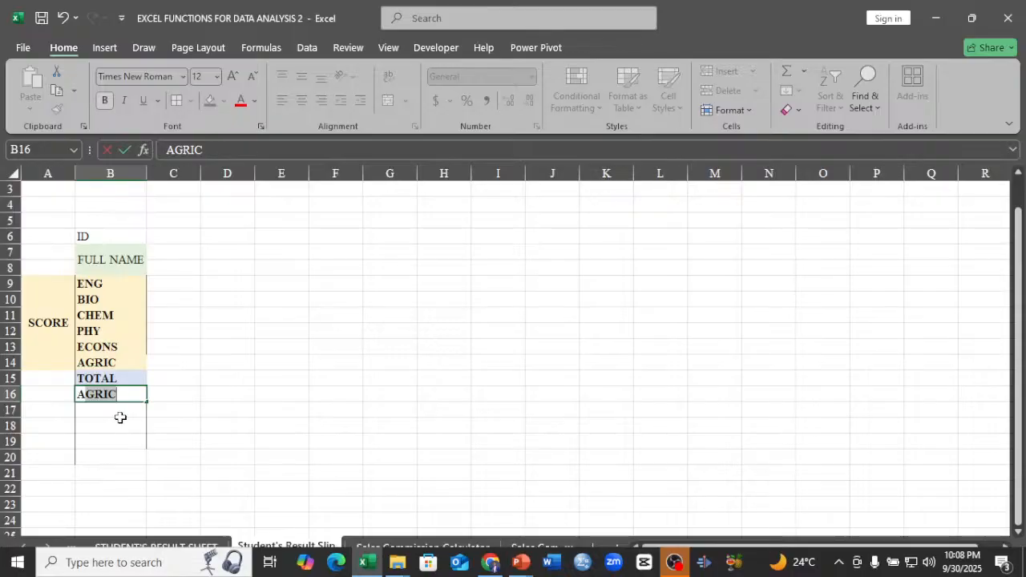
{"action": "type", "text": "V.SCO"}
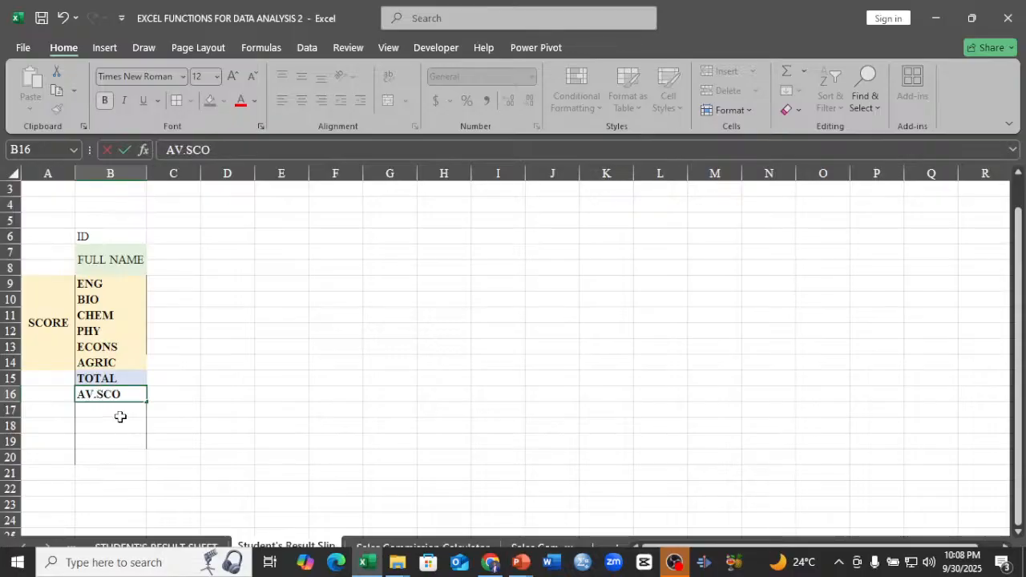
{"action": "type", "text": "RE"}
{"action": "key", "text": "Return"}
{"action": "type", "text": "REMAR"}
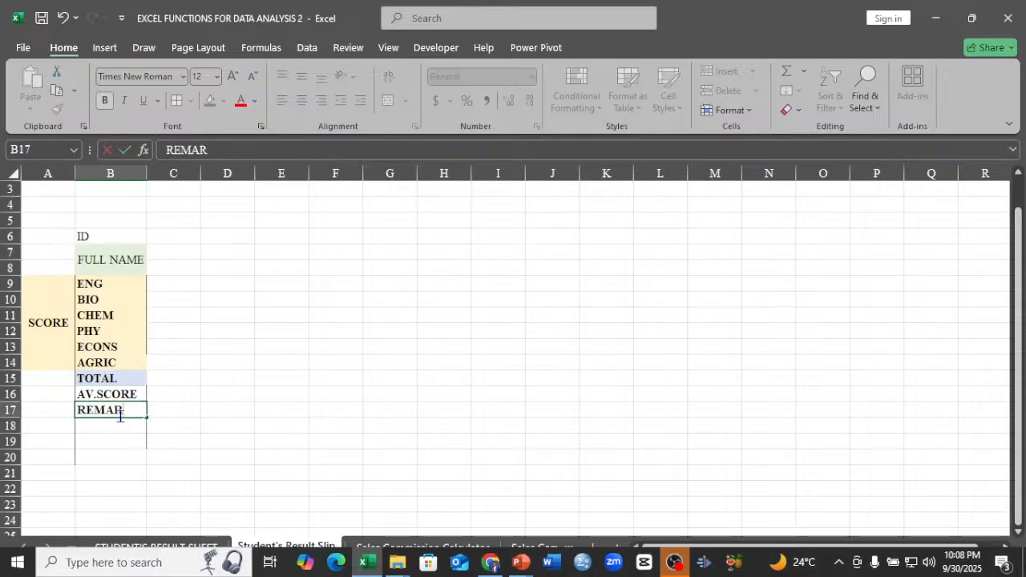
{"action": "type", "text": "KS"}
{"action": "key", "text": "Return"}
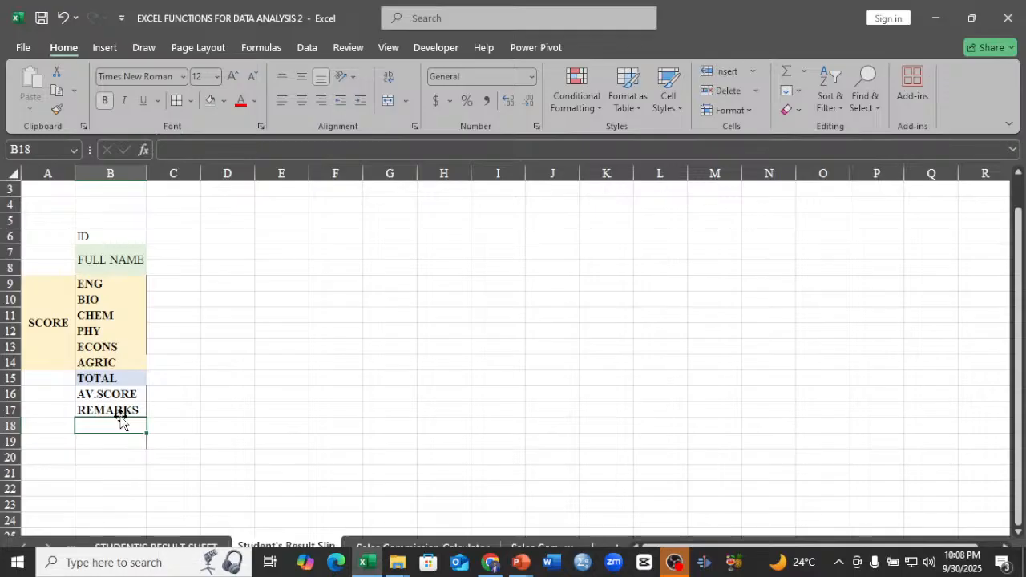
{"action": "type", "text": "POSITION"}
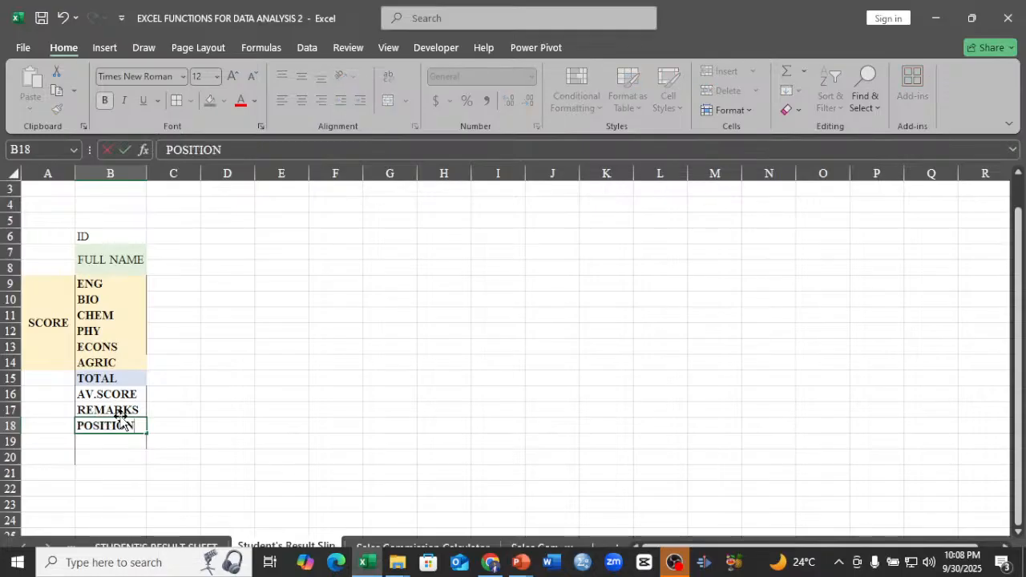
{"action": "left_click", "coordinate": [118, 456]}
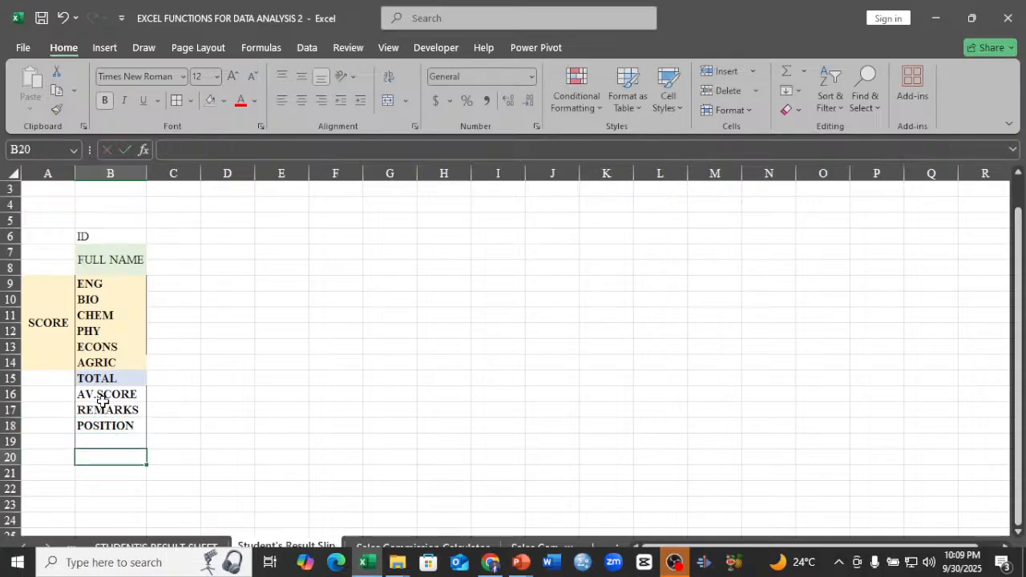
{"action": "left_click", "coordinate": [86, 236]}
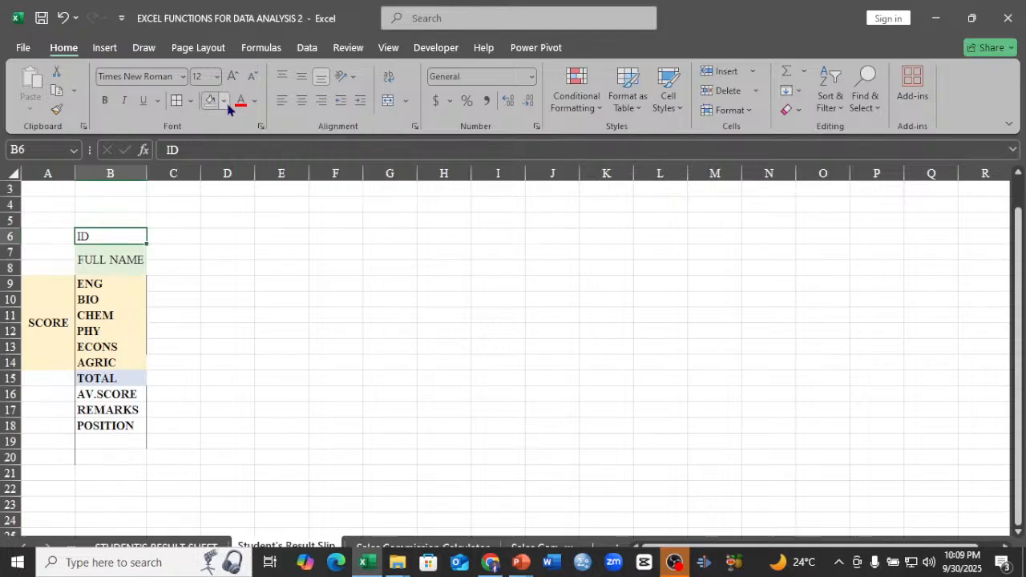
{"action": "left_click", "coordinate": [224, 100]}
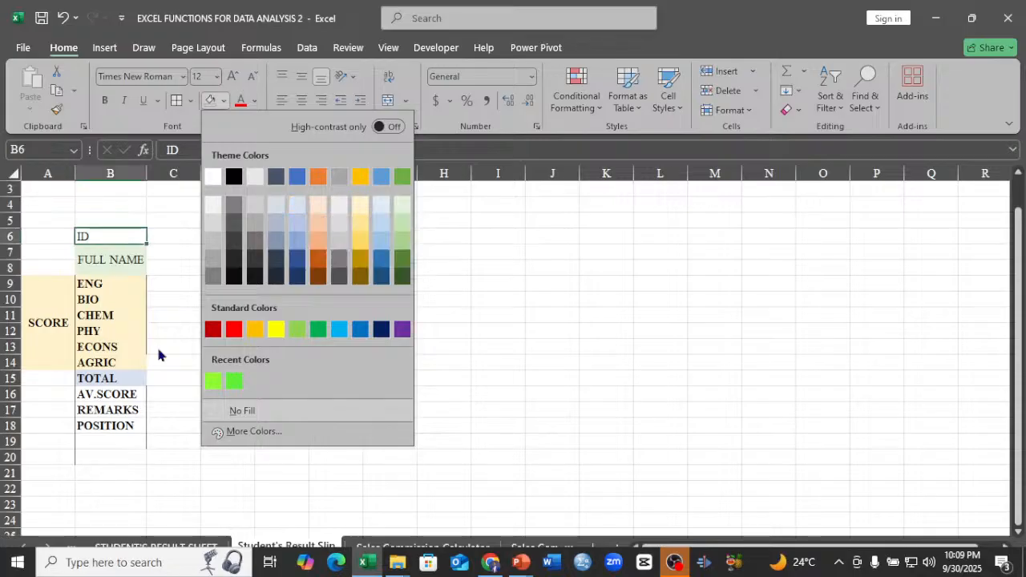
{"action": "left_click", "coordinate": [155, 295]}
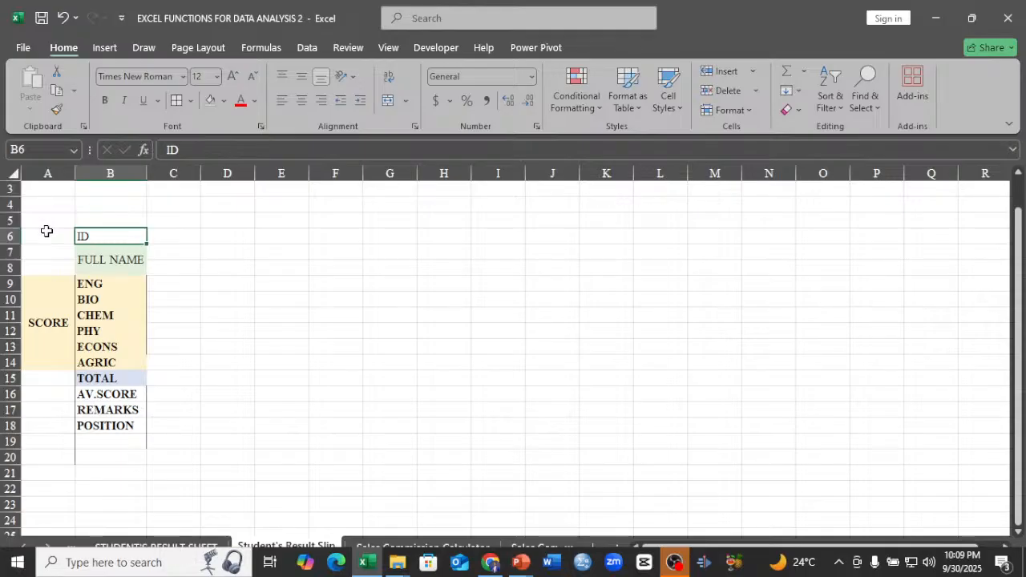
Remove all fill colors and borders from the slip labels in A6:B20.
{"action": "left_click_drag", "start_coordinate": [46, 231], "coordinate": [112, 457]}
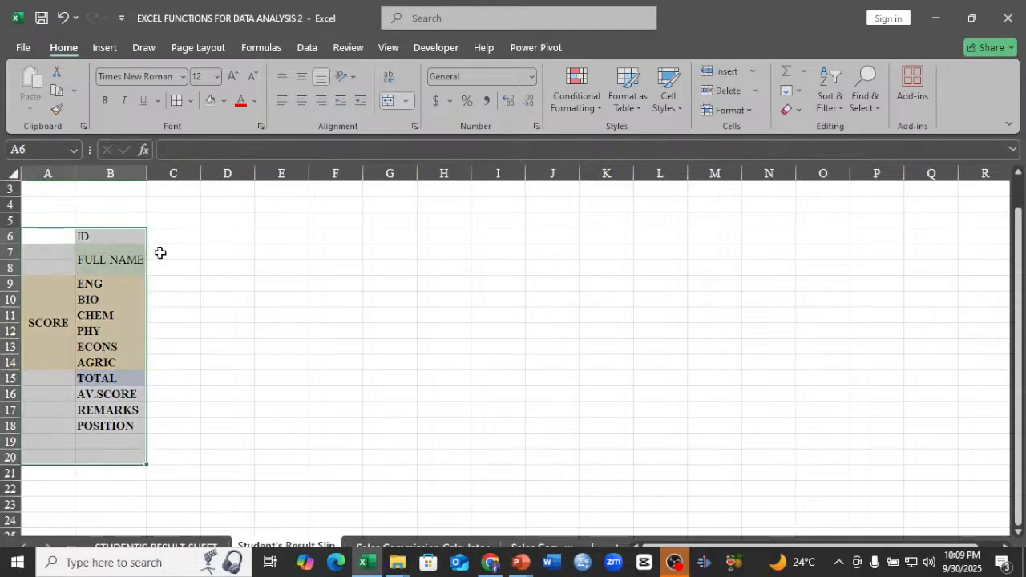
{"action": "left_click", "coordinate": [223, 100]}
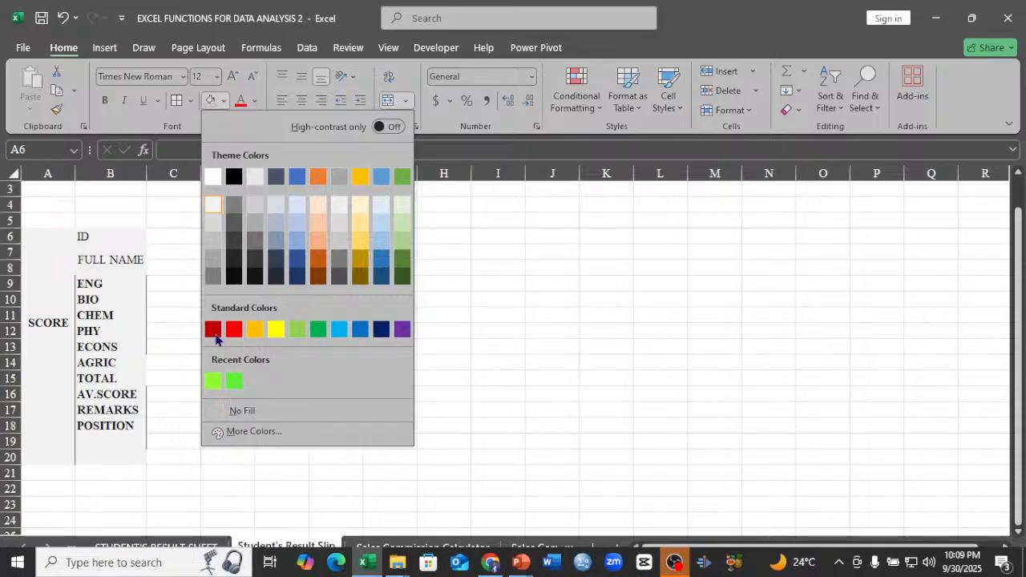
{"action": "left_click", "coordinate": [231, 410]}
{"action": "left_click", "coordinate": [191, 101]}
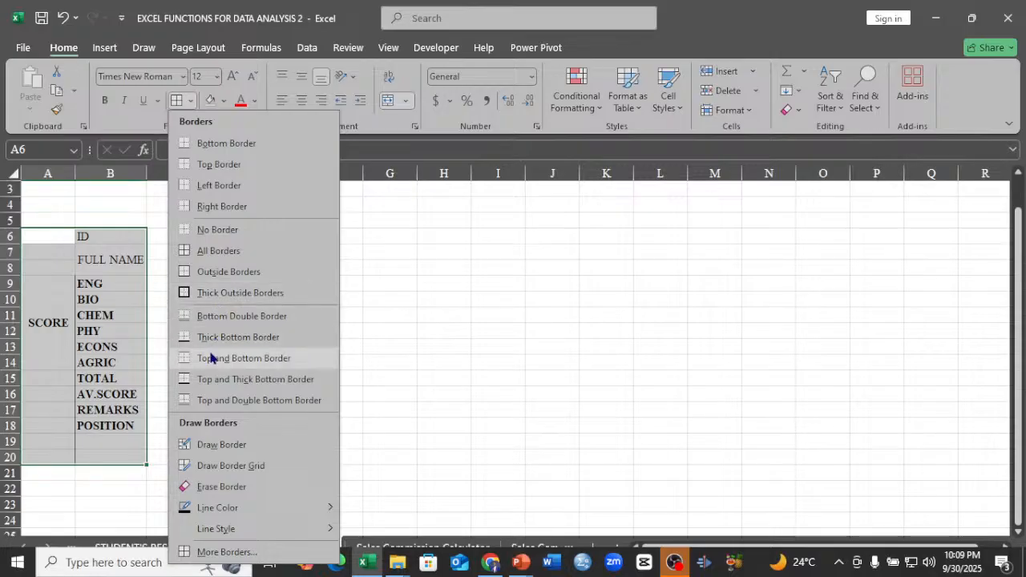
{"action": "left_click", "coordinate": [217, 232]}
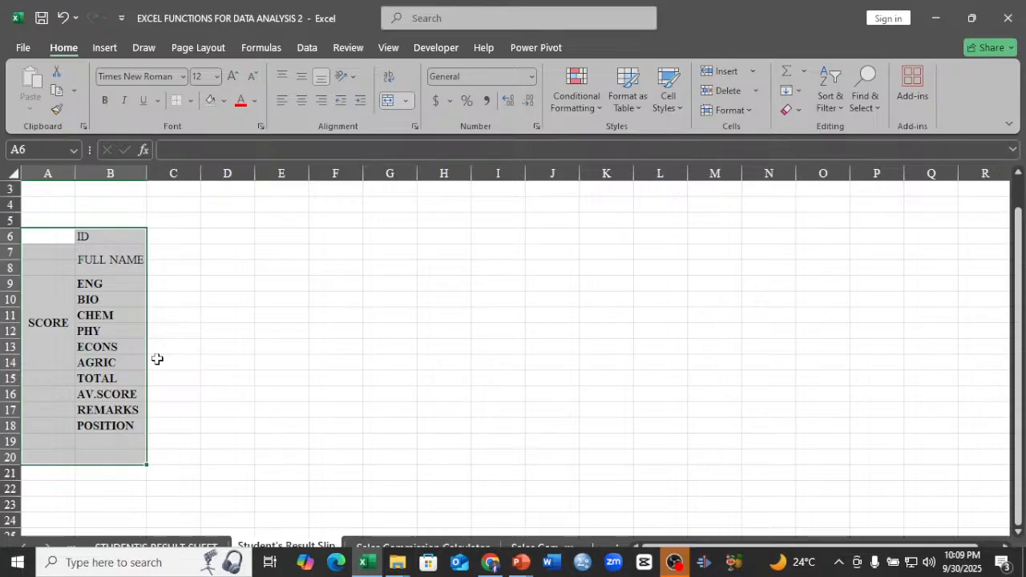
Try to delete column A with the SCORE label, and undo the deletion.
{"action": "left_click", "coordinate": [48, 174]}
{"action": "right_click", "coordinate": [50, 175]}
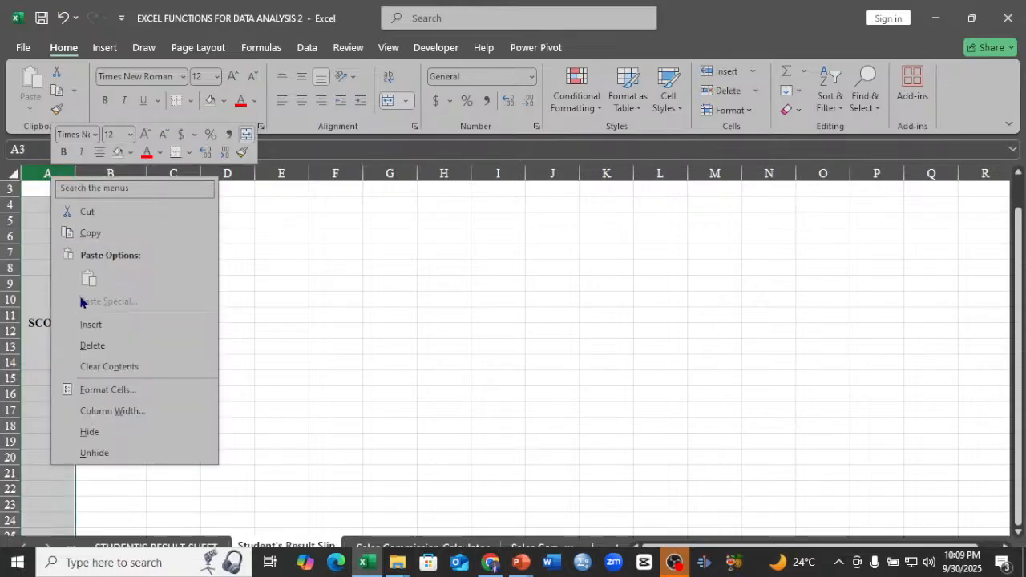
{"action": "left_click", "coordinate": [87, 347]}
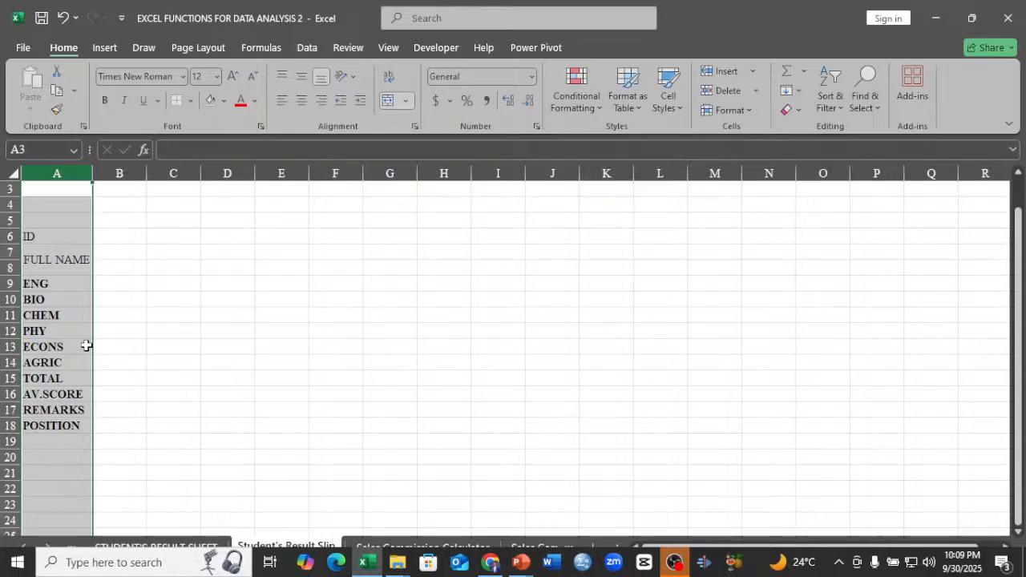
{"action": "key", "text": "ctrl+z"}
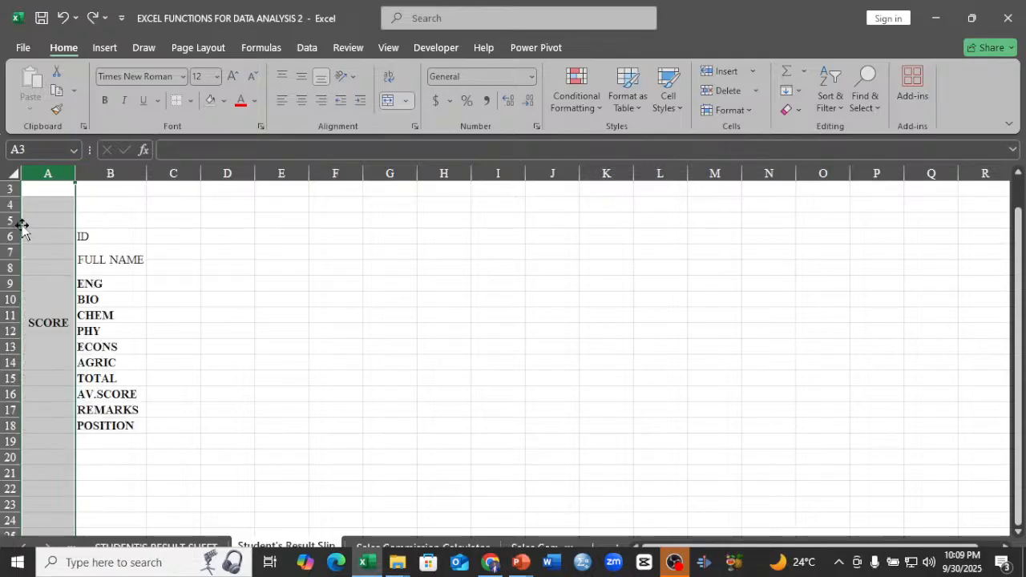
Insert a blank column before column A so the slip labels move into columns B and C.
{"action": "right_click", "coordinate": [50, 171]}
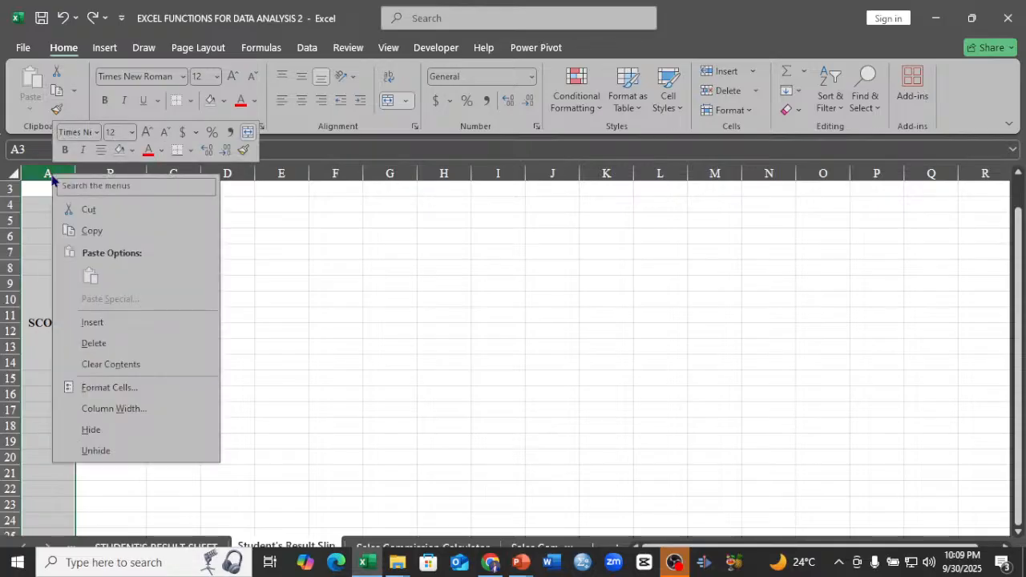
{"action": "left_click", "coordinate": [93, 322]}
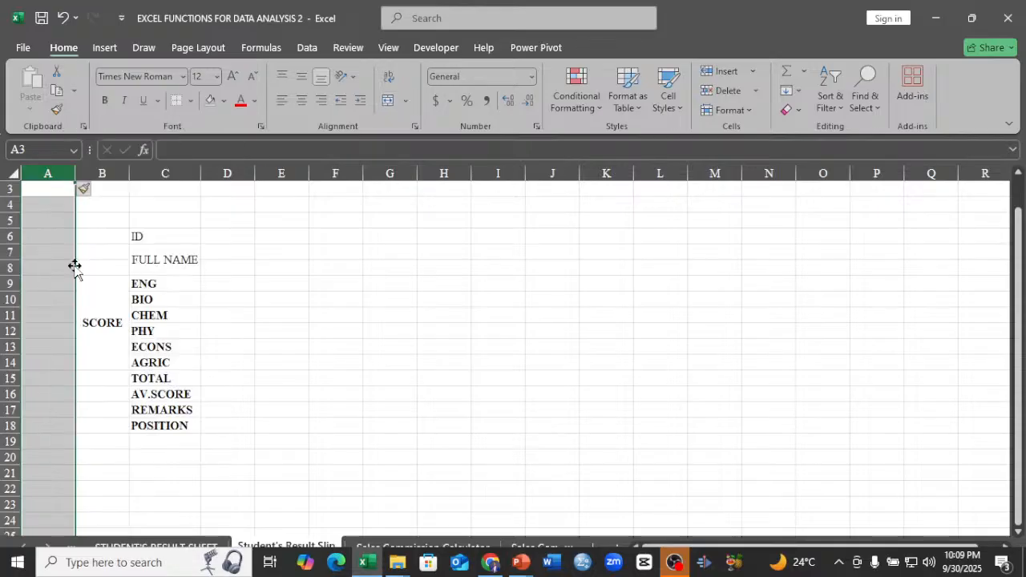
{"action": "left_click", "coordinate": [295, 337]}
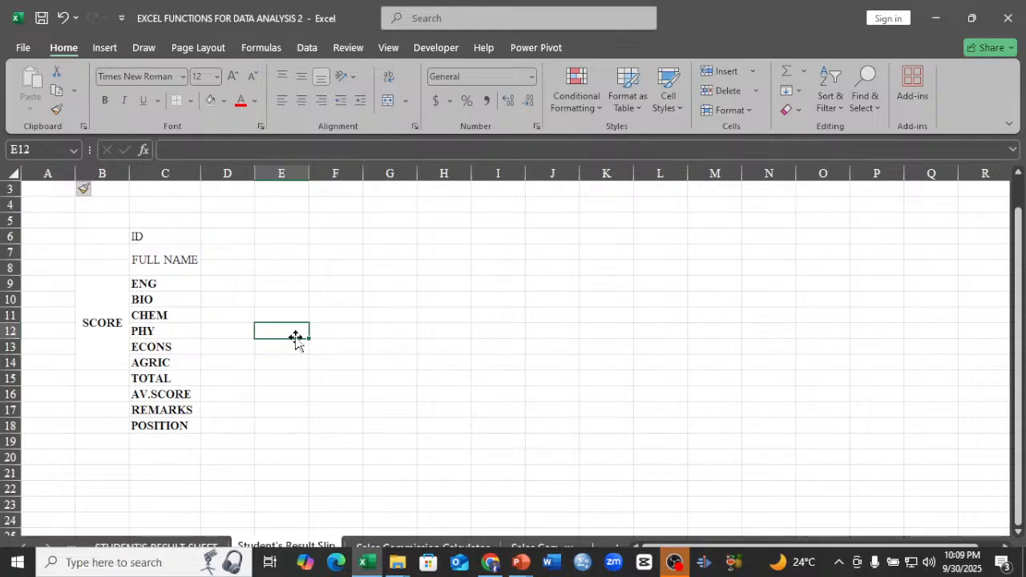
Apply thick outside borders around B5:E19 to frame the result slip.
{"action": "left_click", "coordinate": [90, 222]}
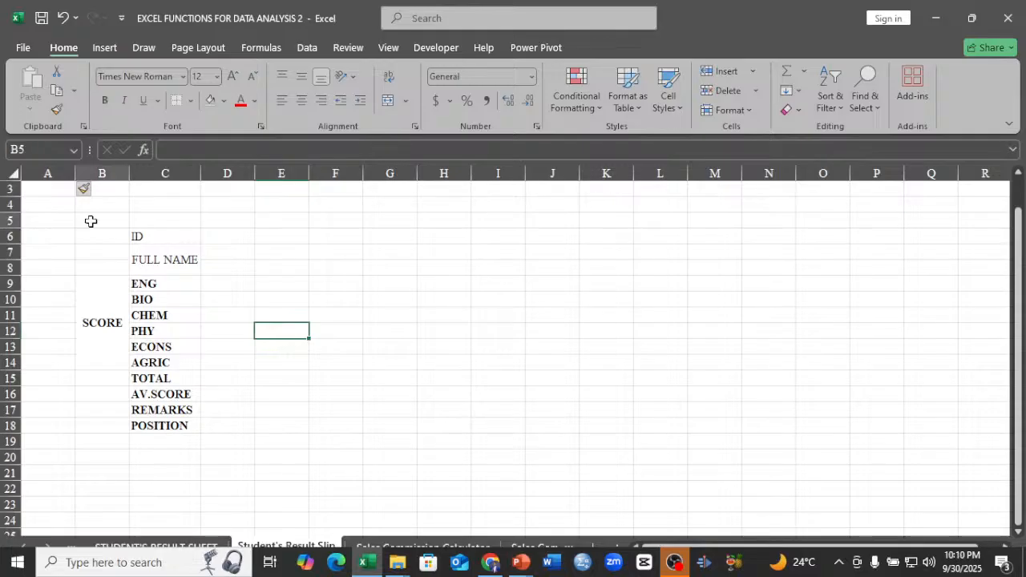
{"action": "left_click_drag", "start_coordinate": [90, 222], "coordinate": [269, 455]}
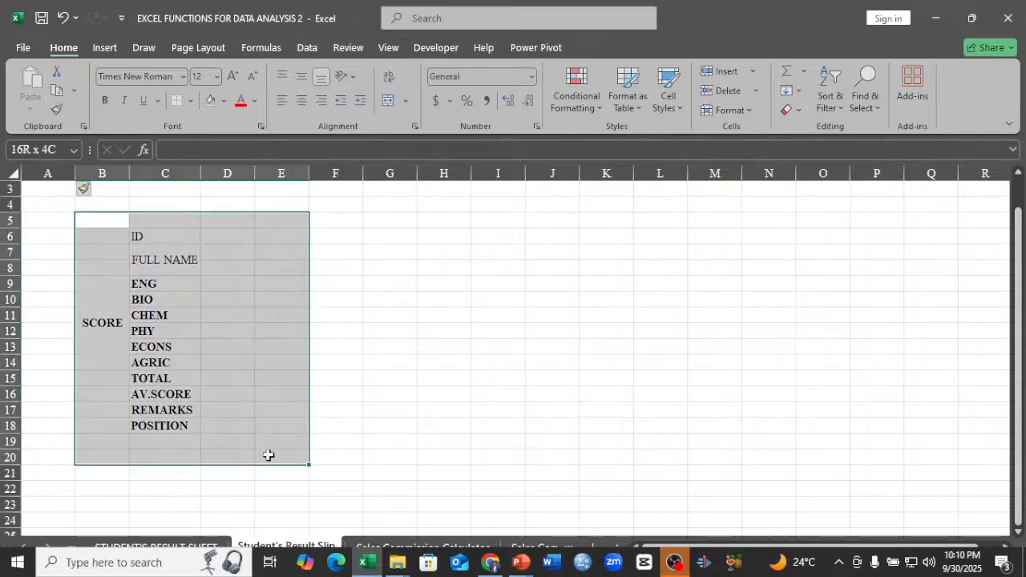
{"action": "left_click_drag", "start_coordinate": [269, 456], "coordinate": [275, 443]}
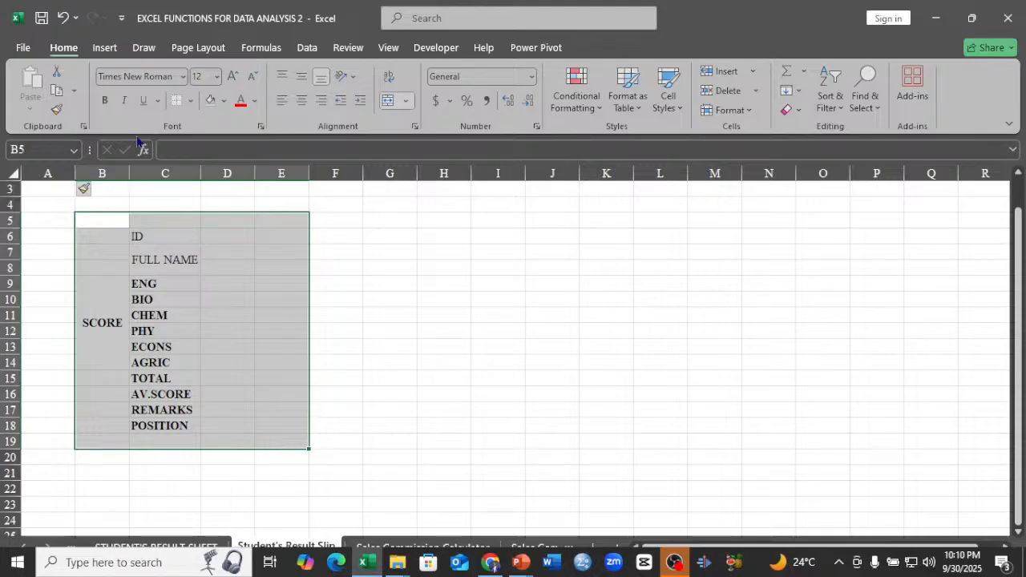
{"action": "left_click", "coordinate": [190, 100]}
{"action": "left_click", "coordinate": [231, 291]}
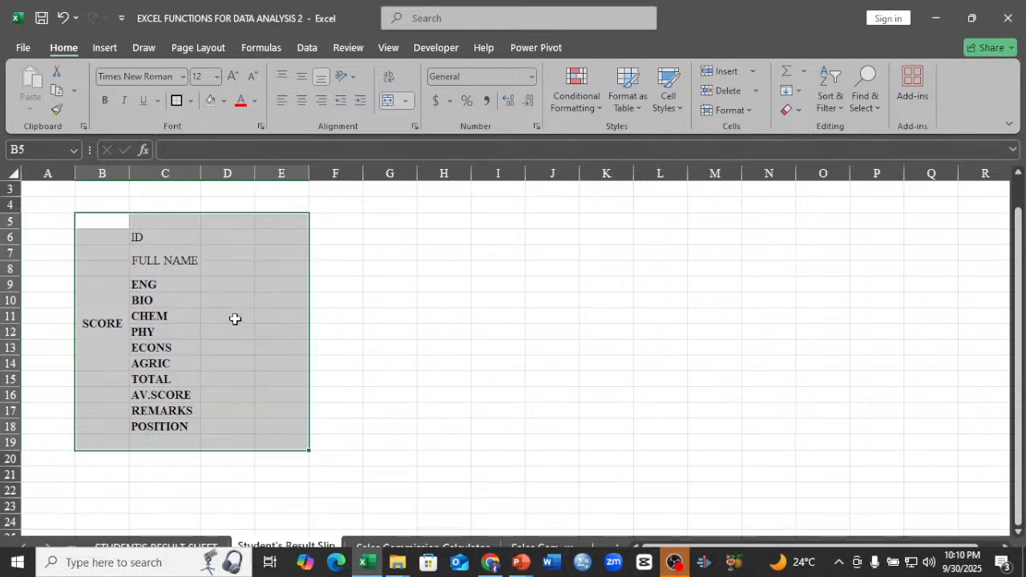
{"action": "left_click", "coordinate": [382, 315]}
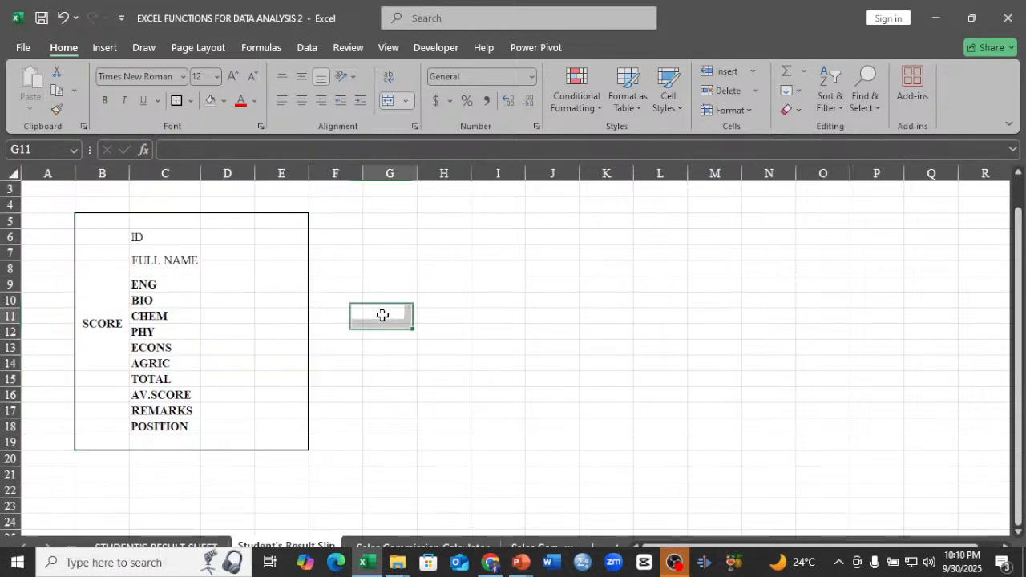
Hide the gridlines on the Student's Result Slip sheet.
{"action": "left_click", "coordinate": [435, 48]}
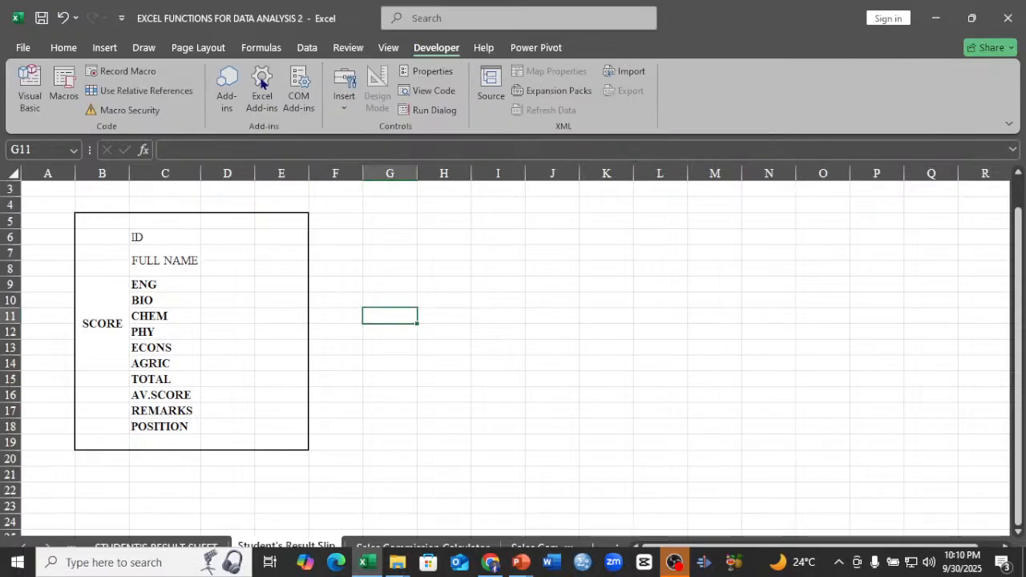
{"action": "left_click", "coordinate": [389, 50]}
{"action": "left_click", "coordinate": [187, 91]}
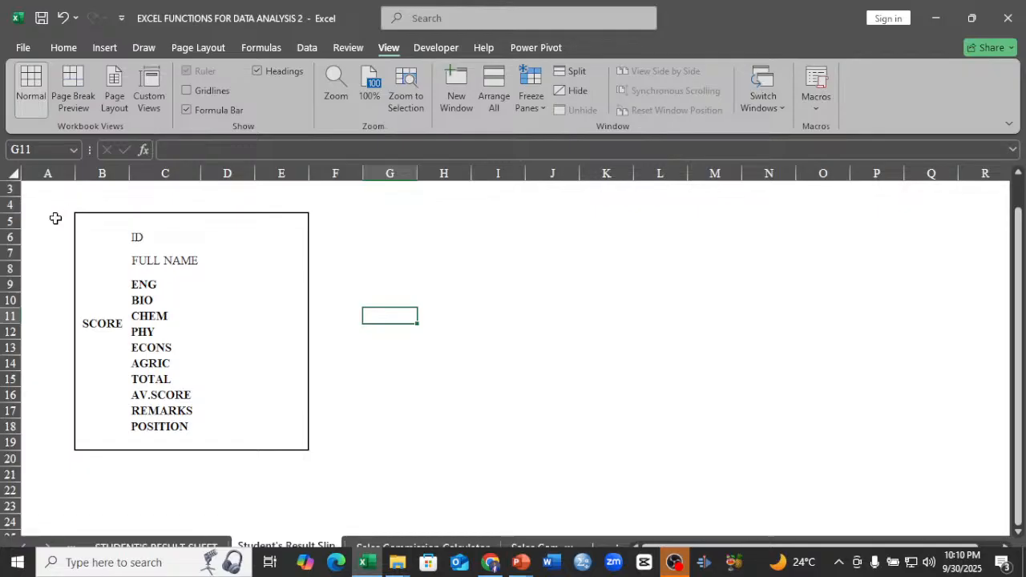
Fill rows 1 to 4 above the framed slip with a light gray theme color.
{"action": "left_click", "coordinate": [9, 189]}
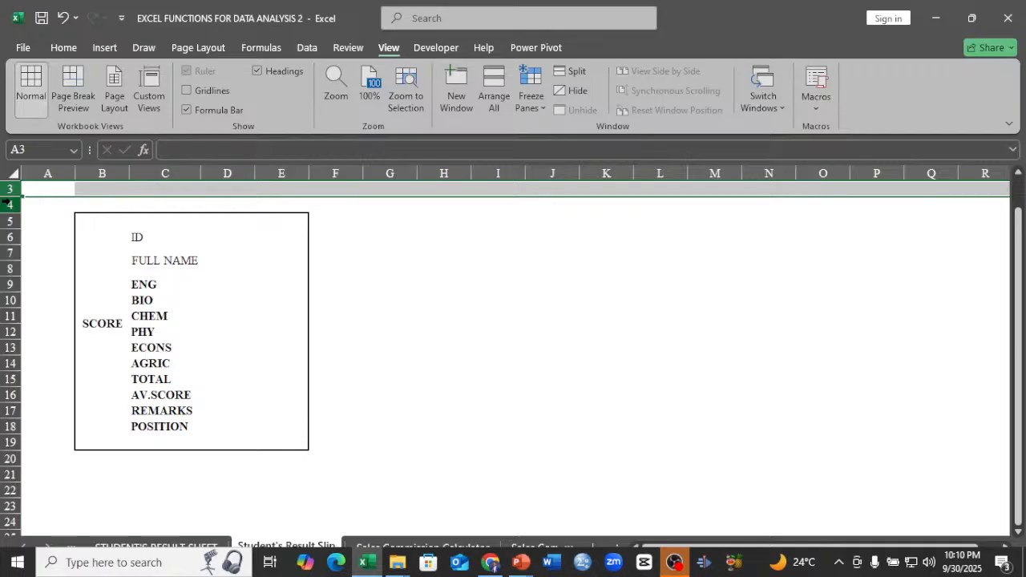
{"action": "left_click", "coordinate": [10, 204]}
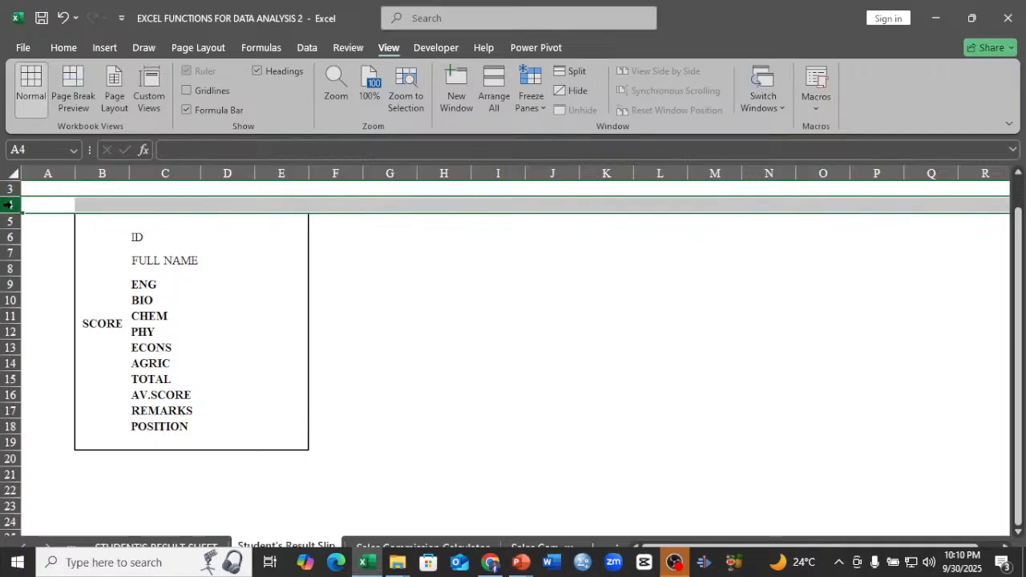
{"action": "mouse_move", "coordinate": [9, 204]}
{"action": "left_mouse_down"}
{"action": "mouse_move", "coordinate": [10, 186]}
{"action": "mouse_move", "coordinate": [10, 204]}
{"action": "left_mouse_up"}
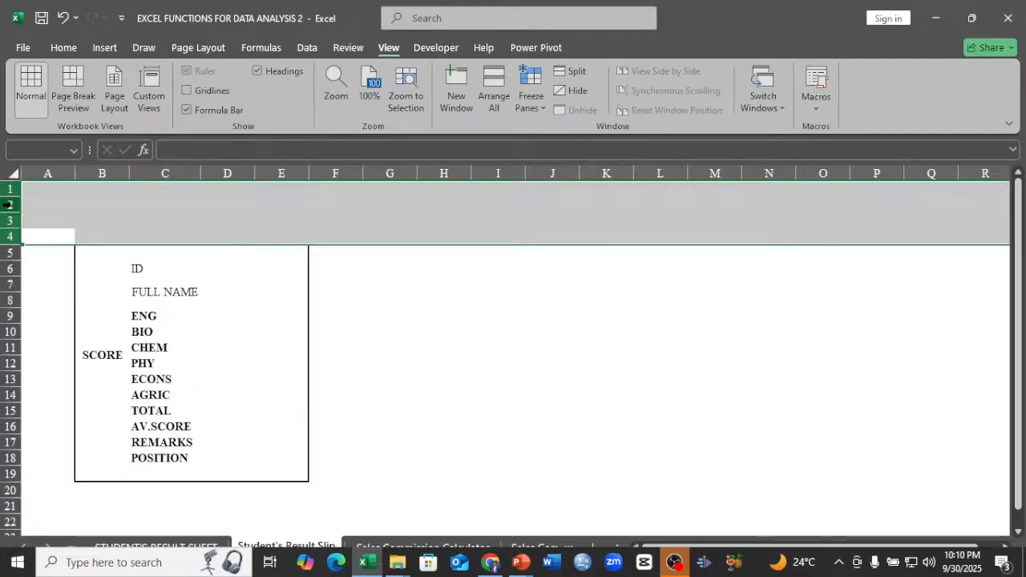
{"action": "left_click", "coordinate": [64, 47]}
{"action": "left_click", "coordinate": [224, 101]}
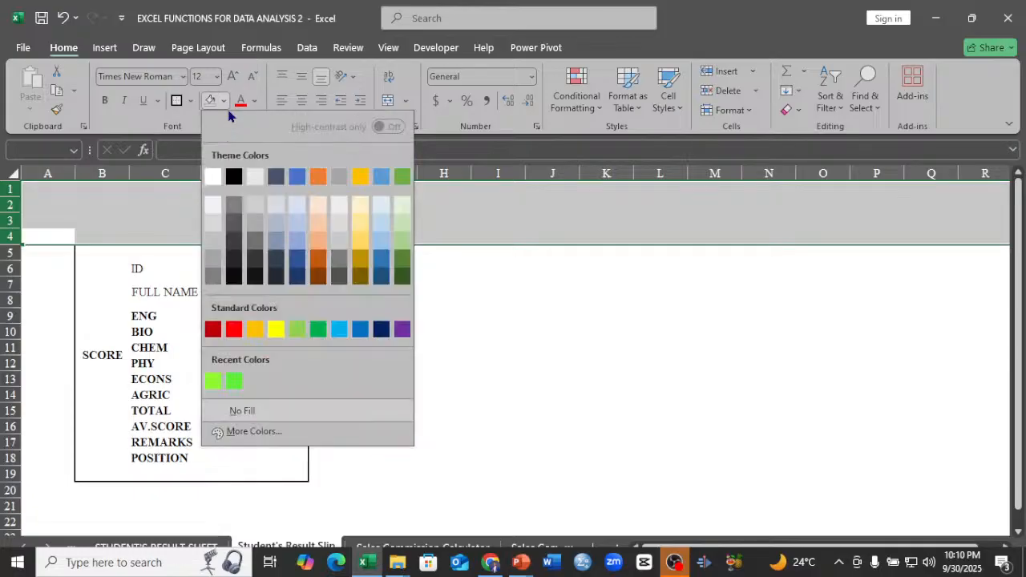
{"action": "left_click", "coordinate": [253, 208]}
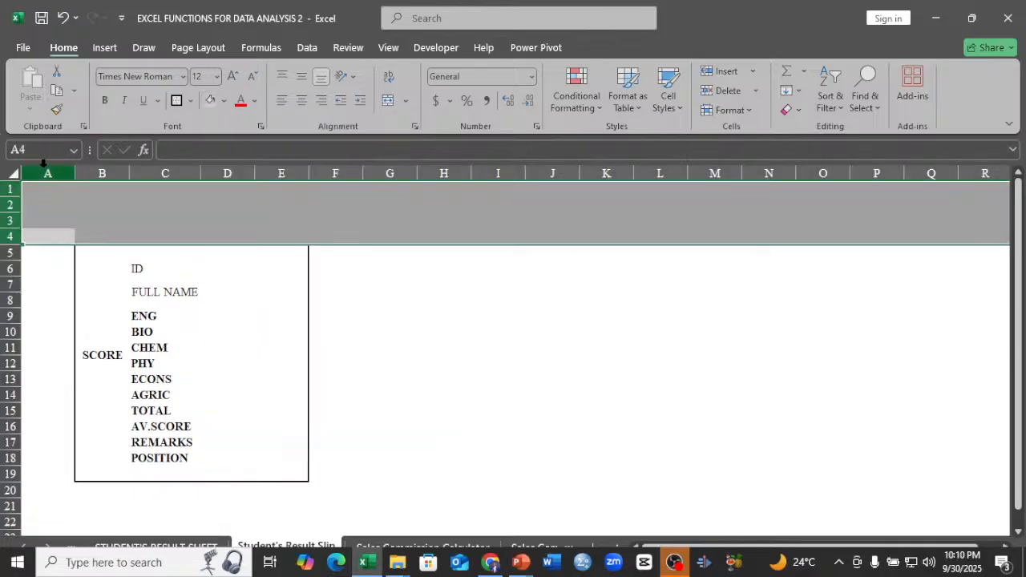
Fill column A and all columns from F onward with the same light gray.
{"action": "left_click", "coordinate": [43, 165]}
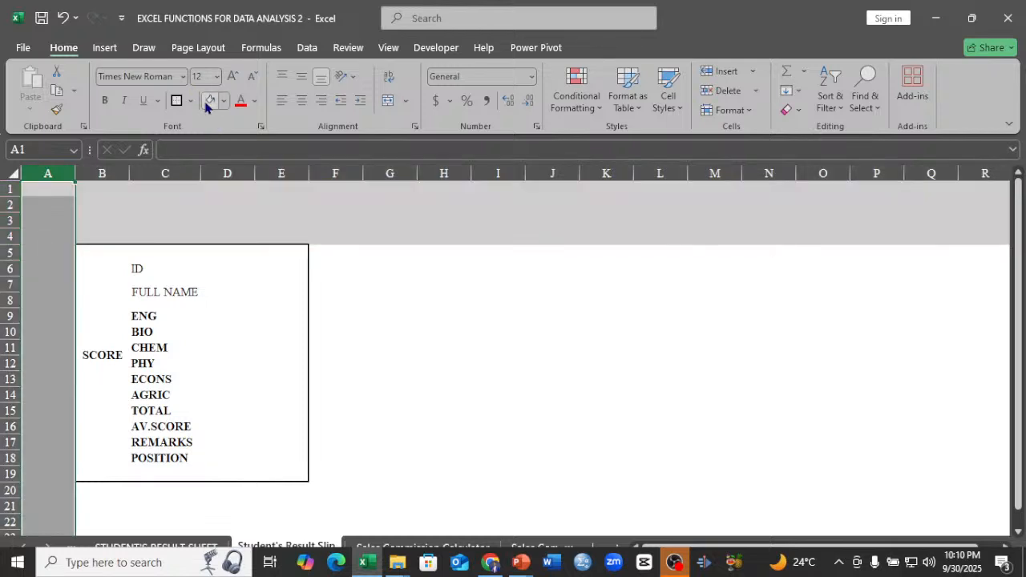
{"action": "left_click", "coordinate": [344, 163]}
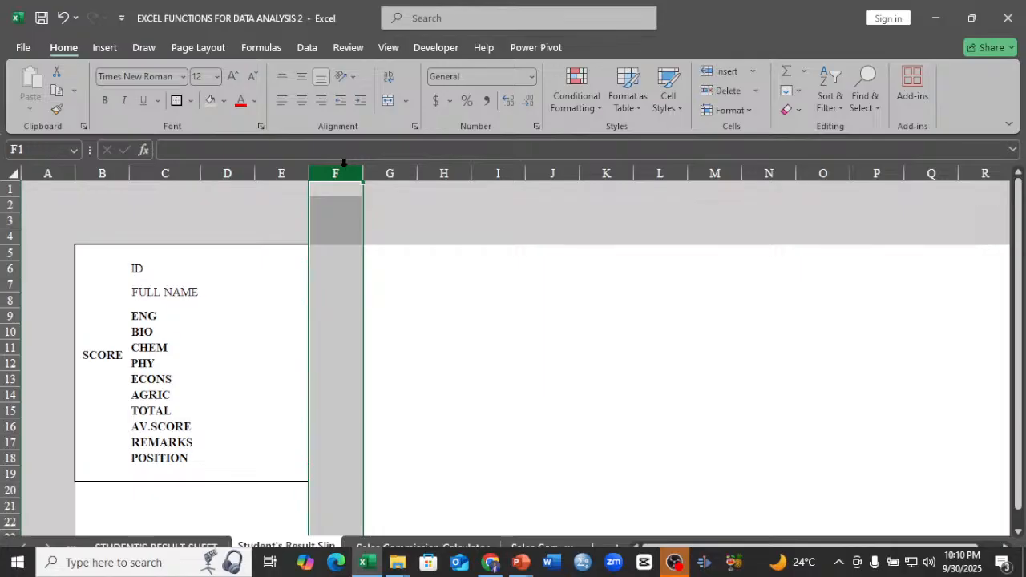
{"action": "key", "text": "ctrl+shift+Right"}
{"action": "left_click", "coordinate": [205, 102]}
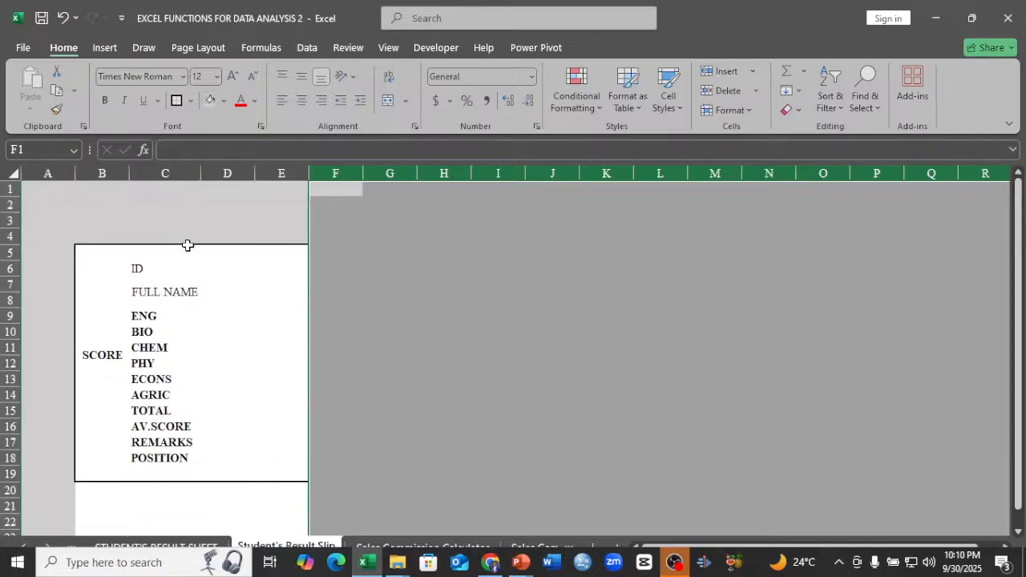
Fill row 20 and all rows below it with the same light gray as the surrounding background.
{"action": "left_click", "coordinate": [22, 490]}
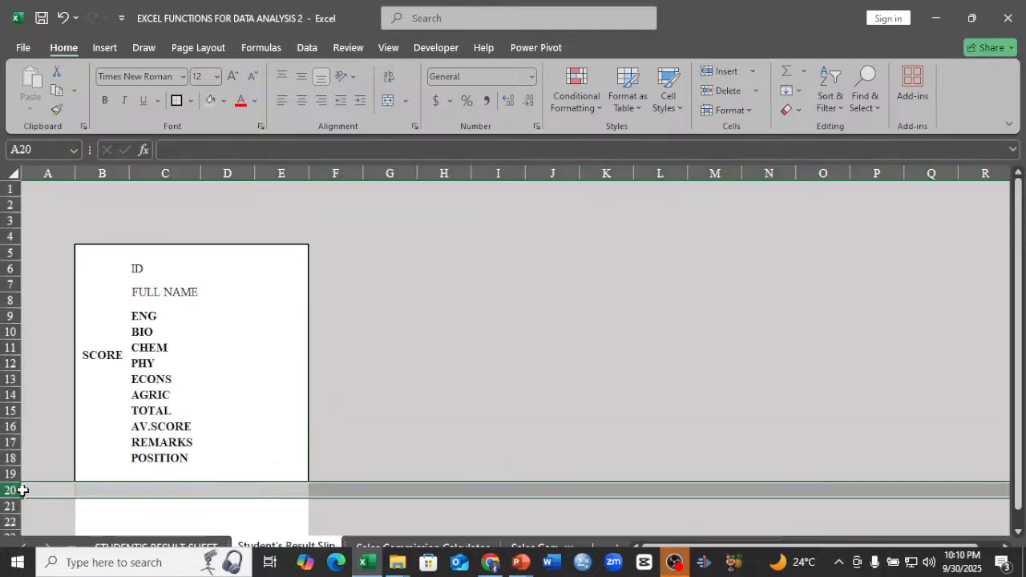
{"action": "key", "text": "ctrl+shift+Down"}
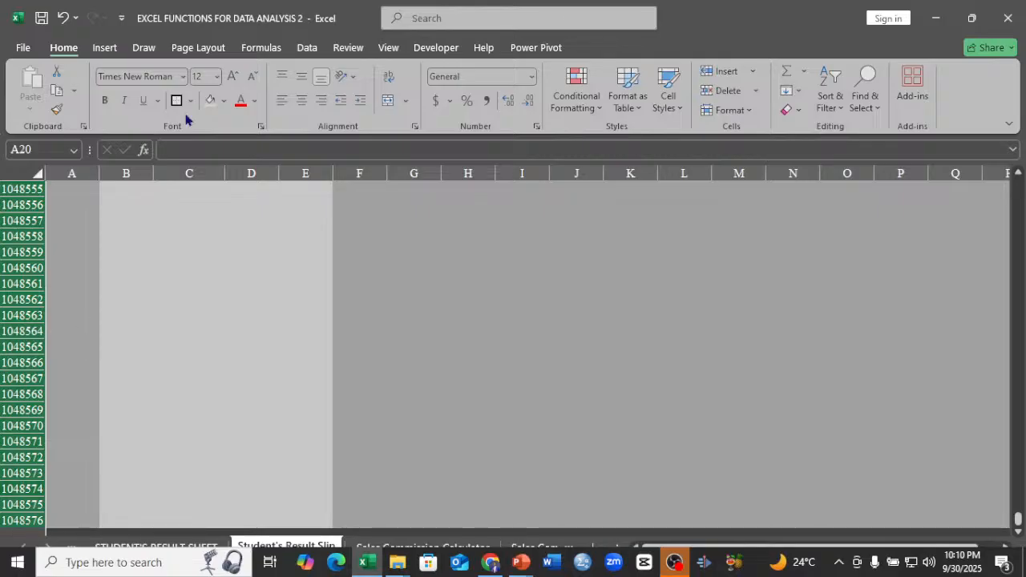
{"action": "scroll", "coordinate": [236, 212], "scroll_direction": "up", "scroll_amount": 1}
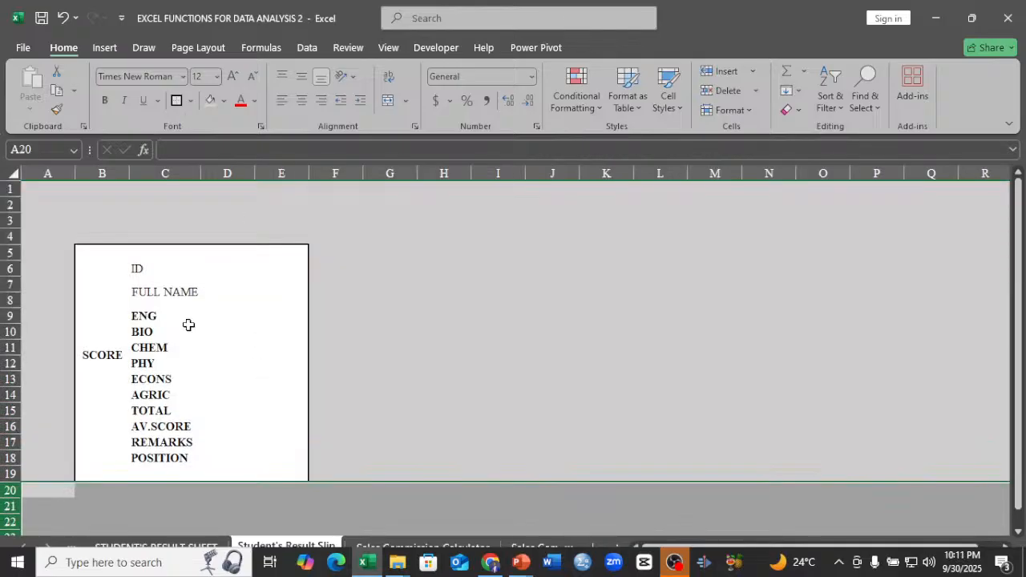
Narrow column E to a slim margin beside column D inside the framed slip.
{"action": "left_click", "coordinate": [163, 273]}
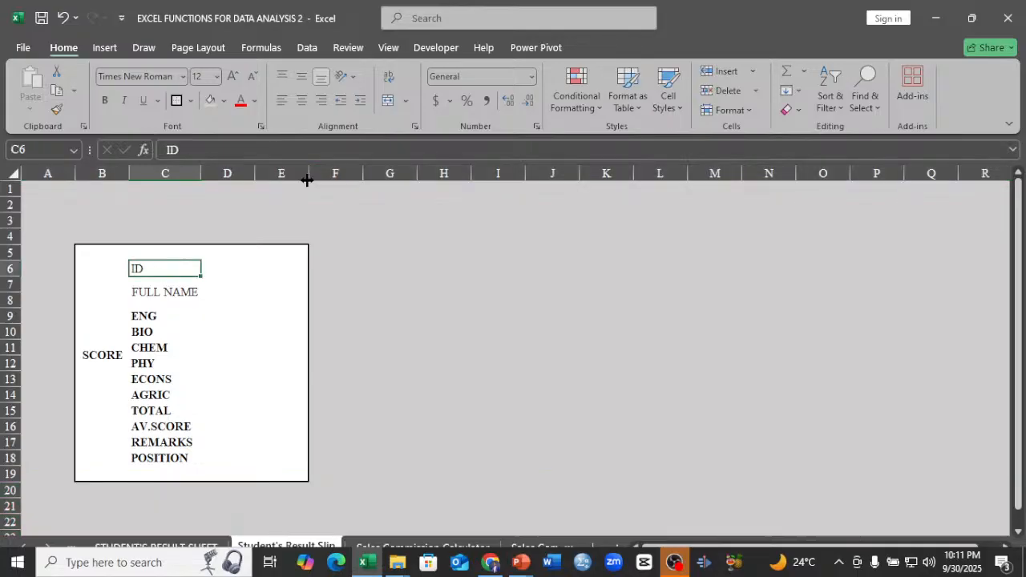
{"action": "left_click_drag", "start_coordinate": [307, 180], "coordinate": [277, 185]}
{"action": "left_click", "coordinate": [224, 269]}
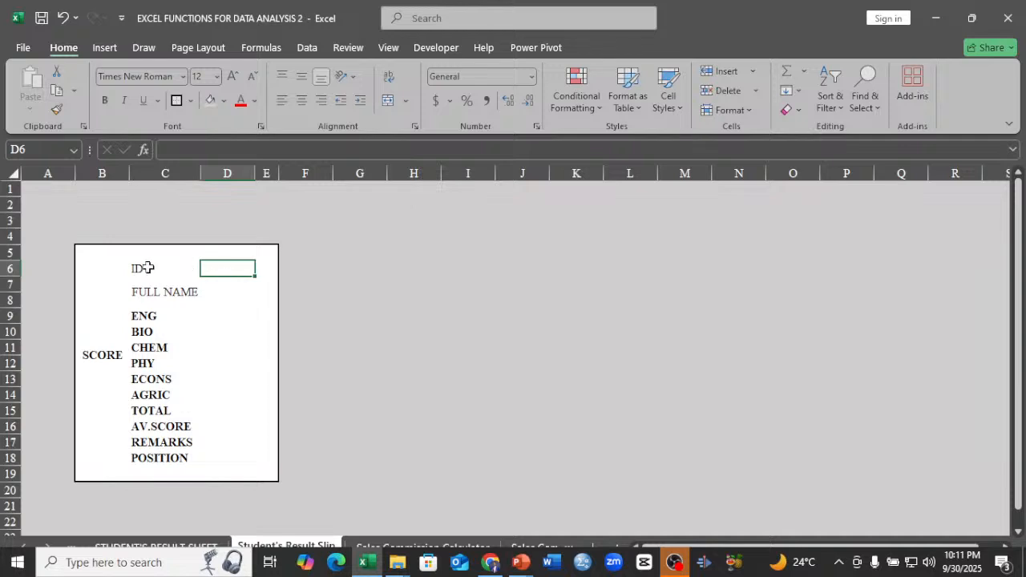
{"action": "left_click_drag", "start_coordinate": [147, 268], "coordinate": [179, 449]}
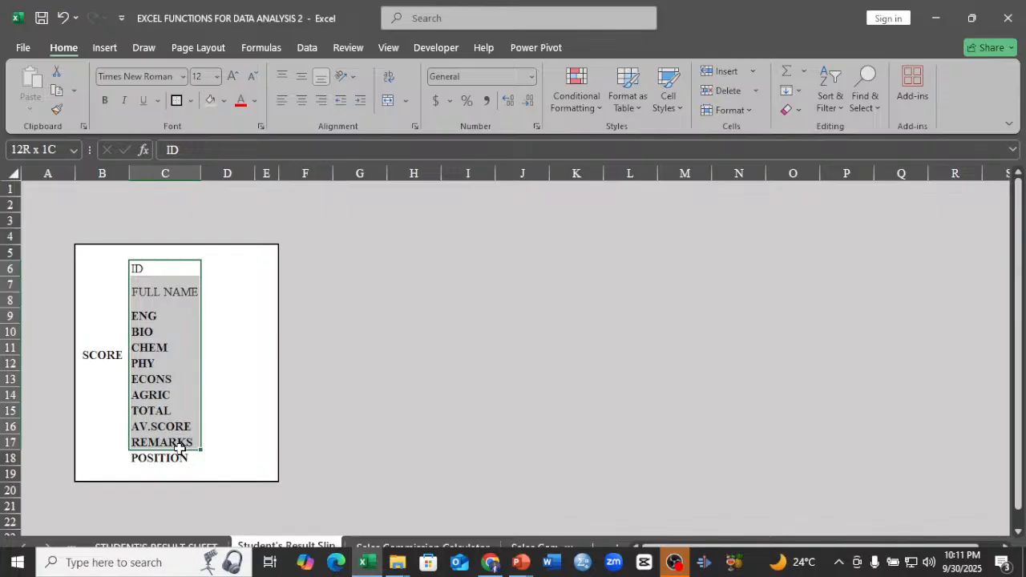
{"action": "left_click", "coordinate": [179, 454]}
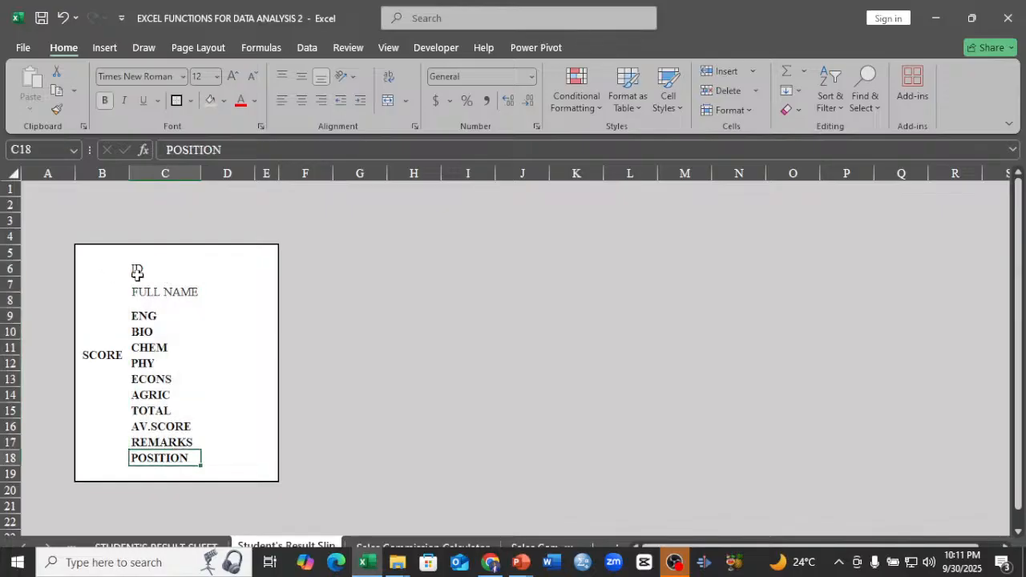
{"action": "left_click", "coordinate": [144, 271]}
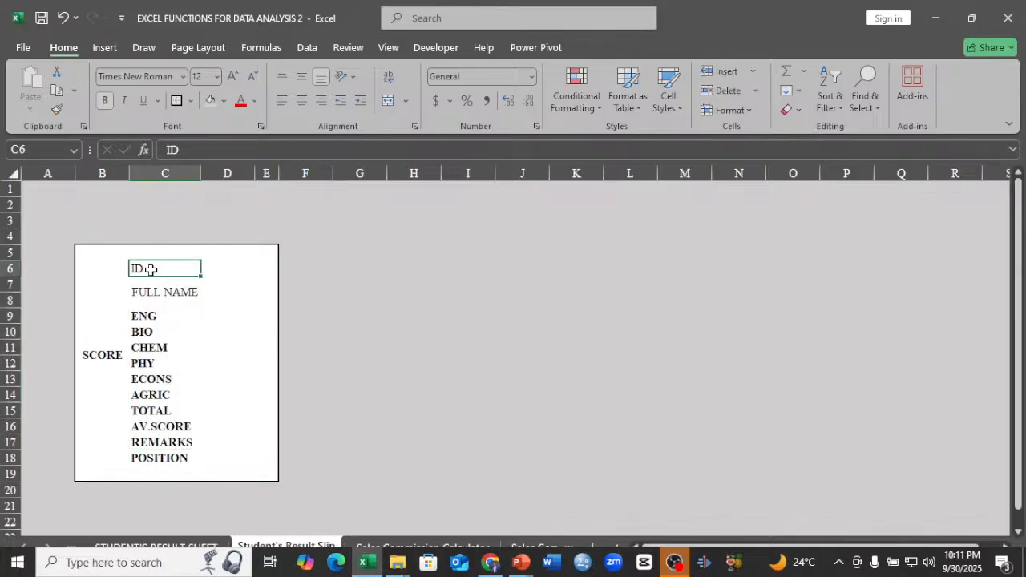
{"action": "left_click_drag", "start_coordinate": [142, 268], "coordinate": [201, 458]}
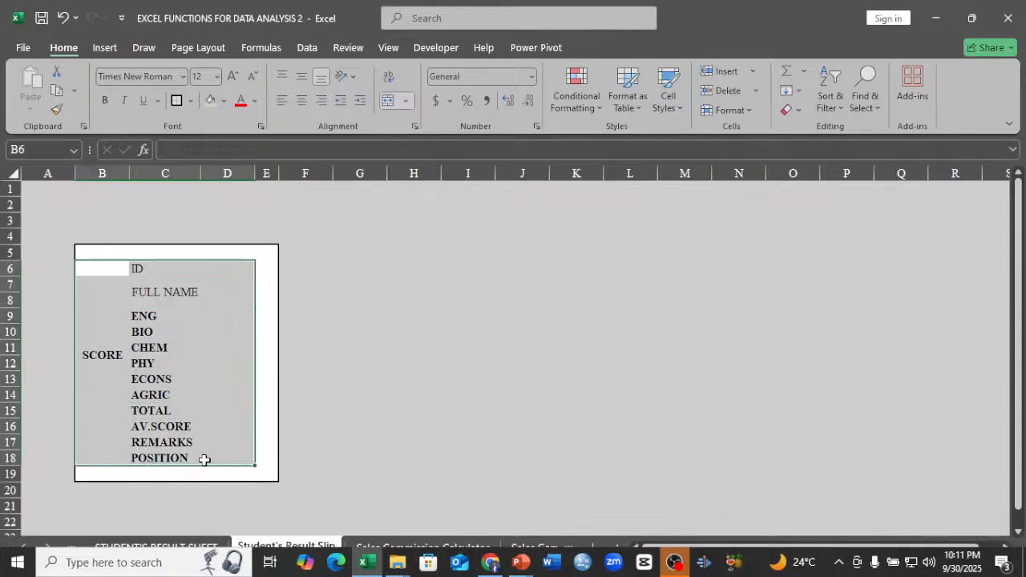
{"action": "left_click", "coordinate": [103, 291]}
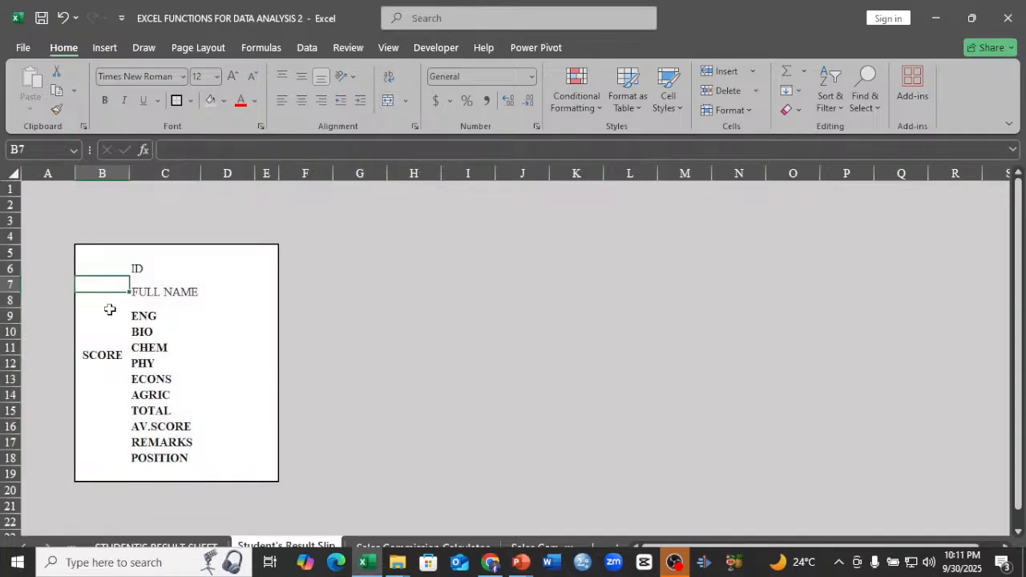
{"action": "key", "text": "Right"}
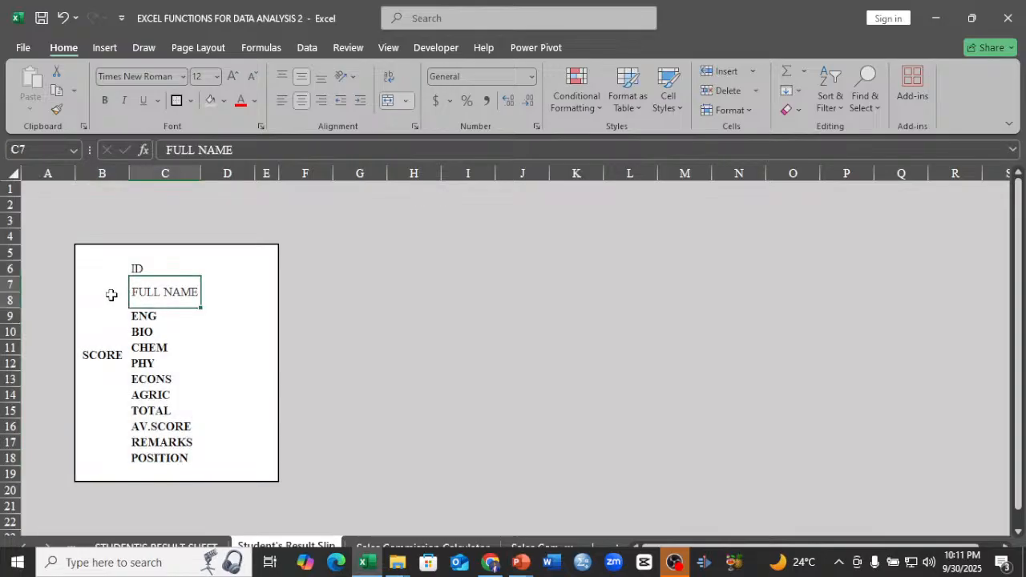
{"action": "left_click", "coordinate": [111, 299]}
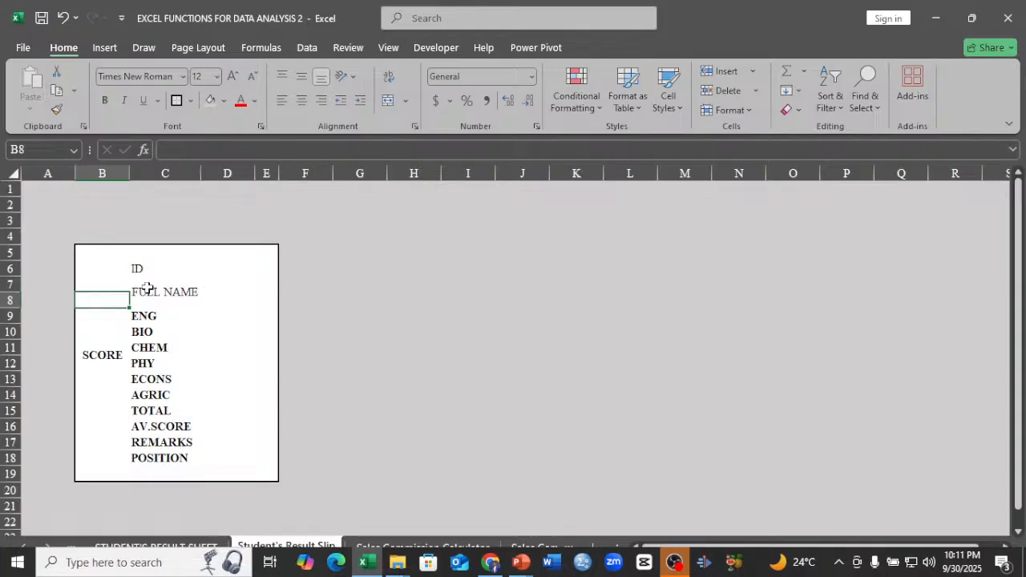
Unmerge the FULL NAME cell C7:C8 and delete the spare row 8 beneath it.
{"action": "left_click", "coordinate": [147, 288]}
{"action": "left_click", "coordinate": [389, 103]}
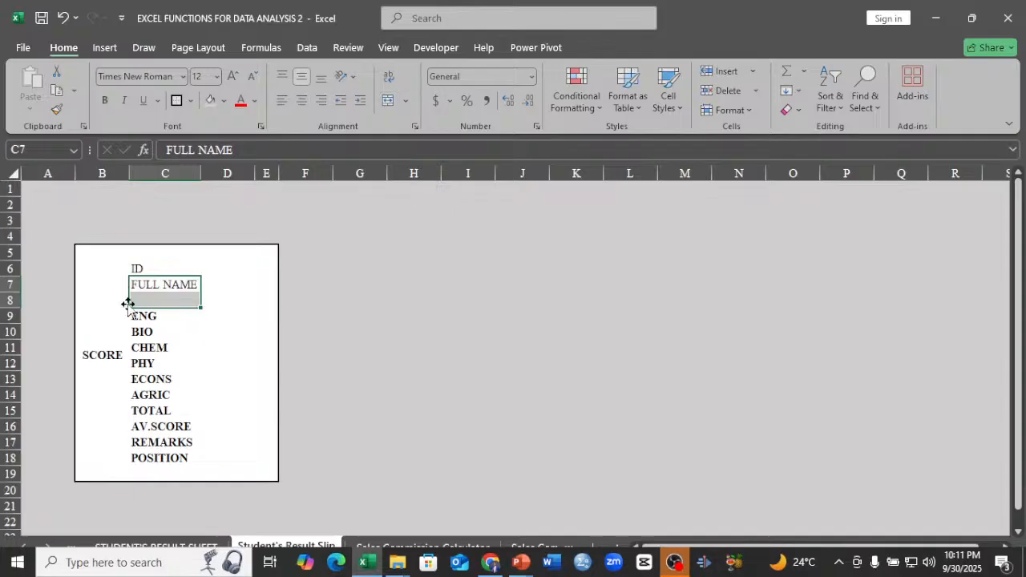
{"action": "right_click", "coordinate": [11, 300]}
{"action": "left_click", "coordinate": [50, 183]}
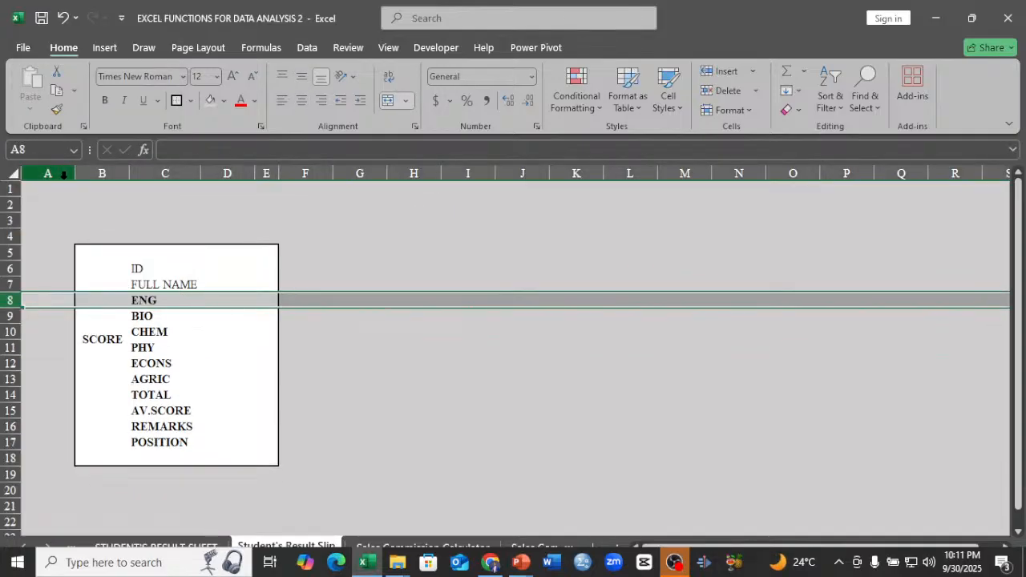
{"action": "left_click", "coordinate": [106, 321]}
{"action": "left_click", "coordinate": [110, 282]}
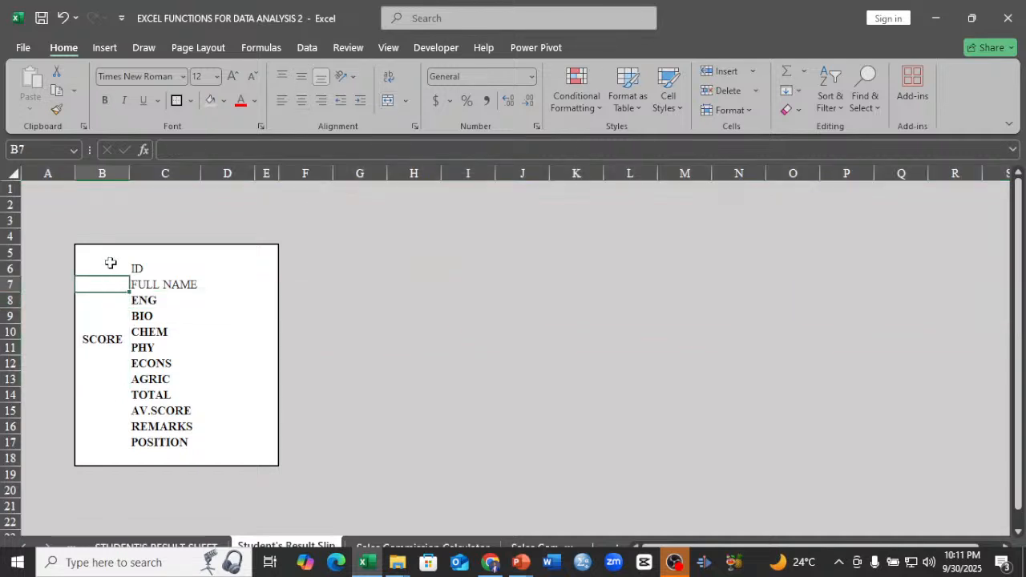
Add light gray inside borders to the slip's cells B6:D17, leaving the outer frame as it is.
{"action": "left_click", "coordinate": [111, 263]}
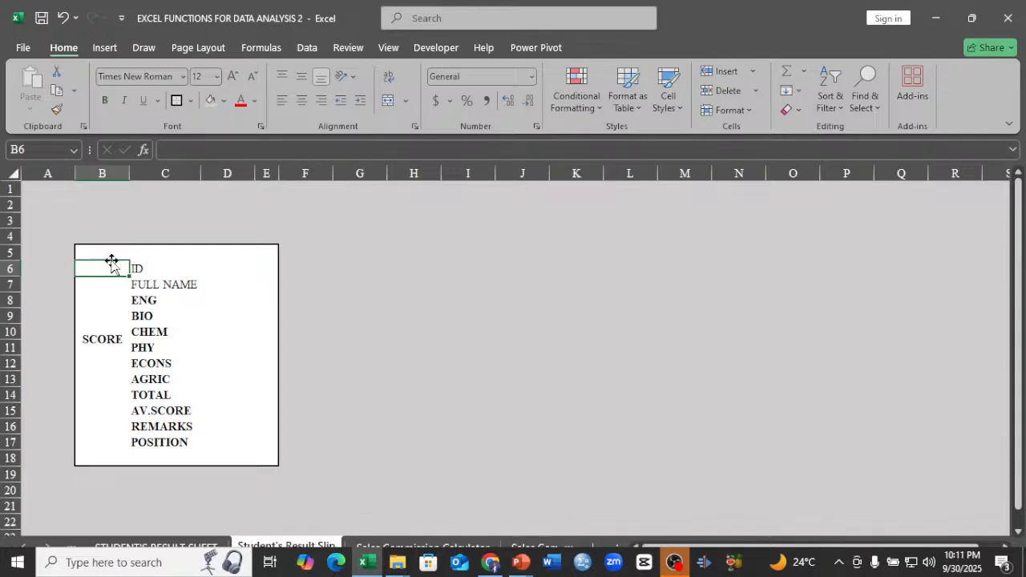
{"action": "left_click_drag", "start_coordinate": [111, 263], "coordinate": [235, 443]}
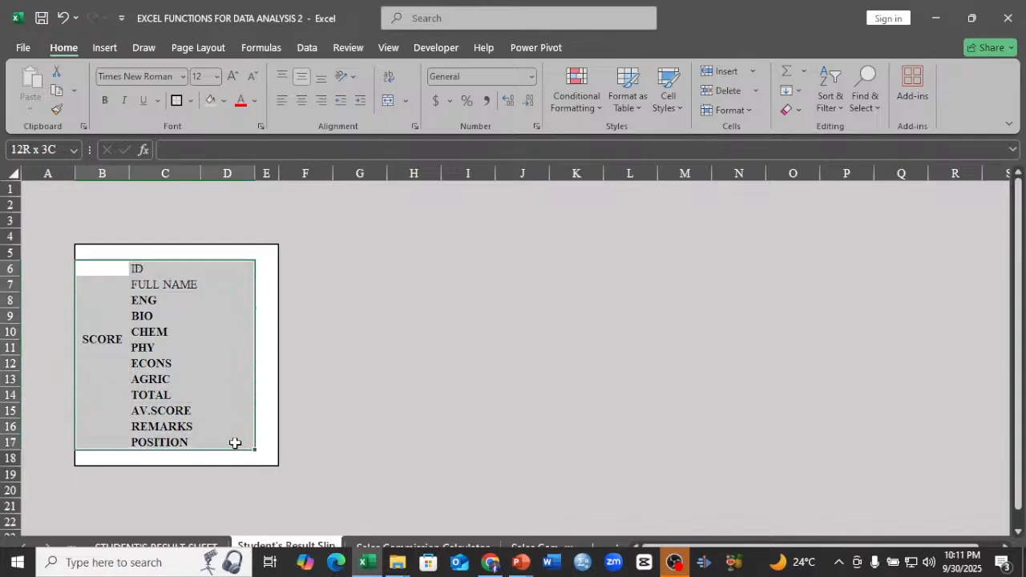
{"action": "left_click", "coordinate": [190, 100]}
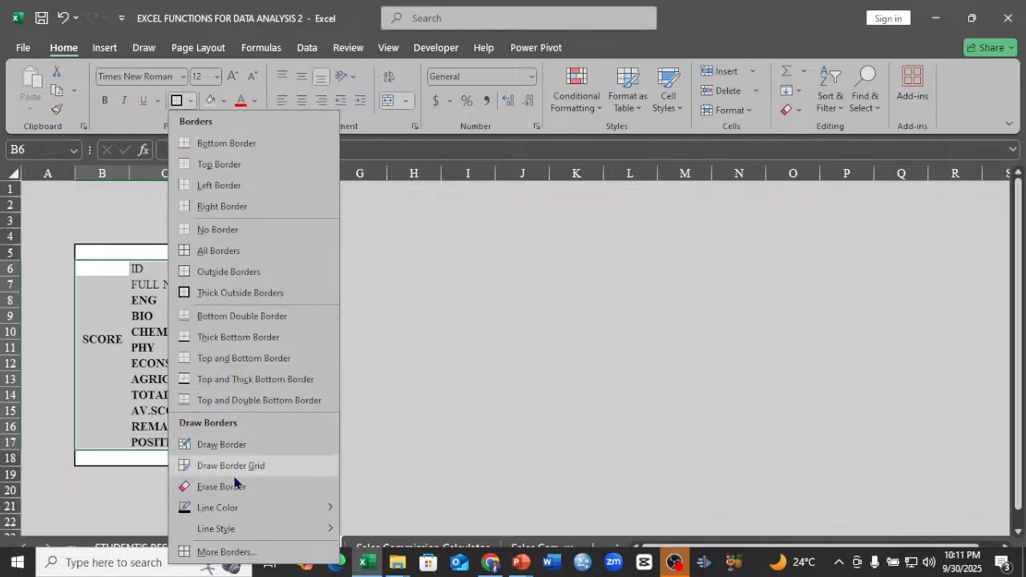
{"action": "key", "text": "super"}
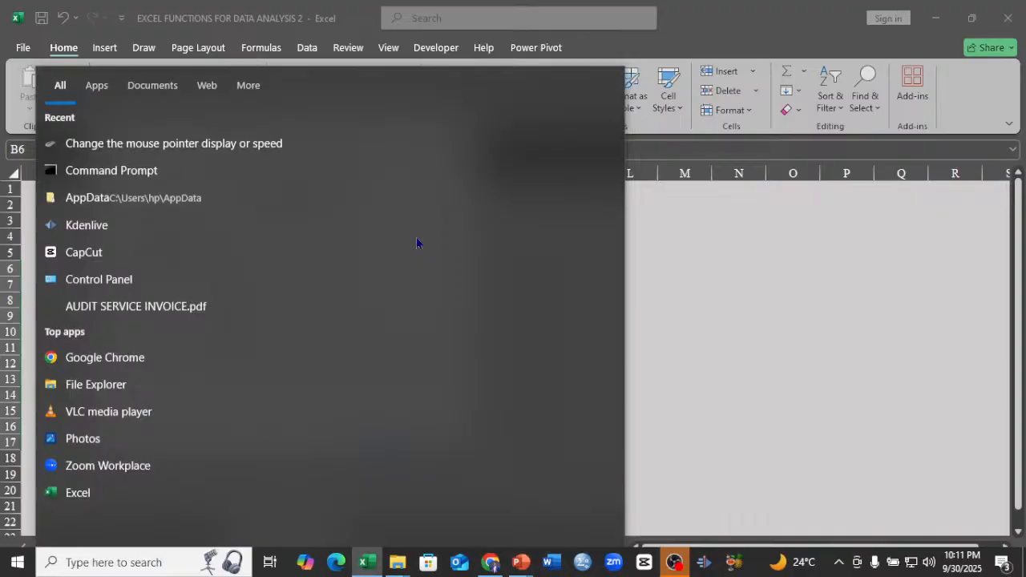
{"action": "left_click", "coordinate": [603, 257]}
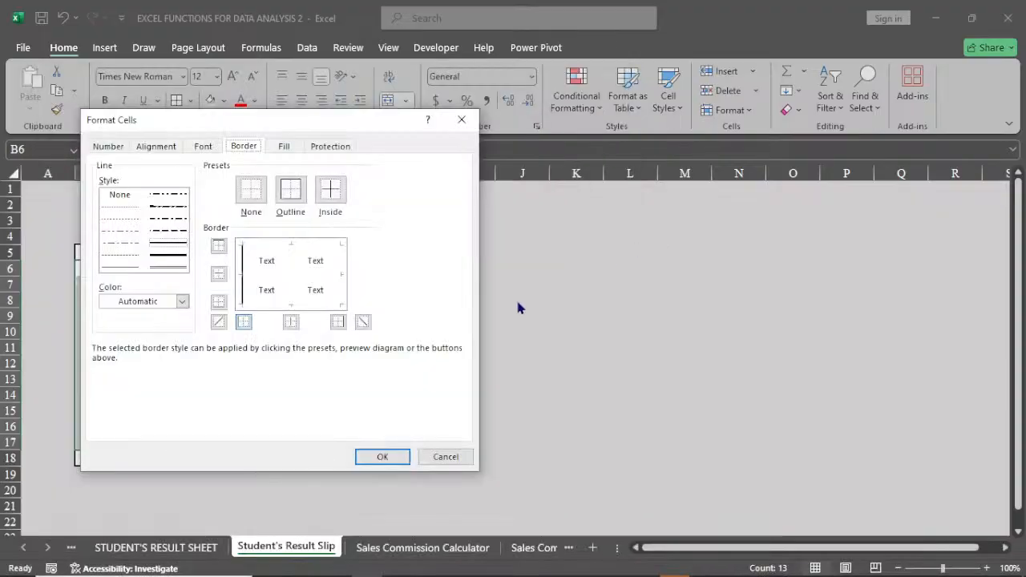
{"action": "left_click", "coordinate": [182, 300]}
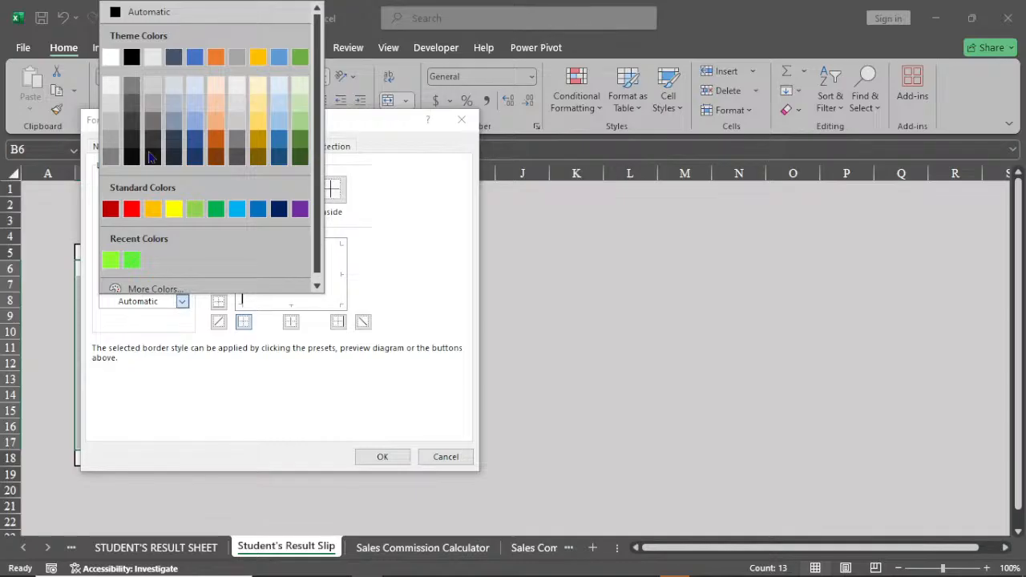
{"action": "left_click", "coordinate": [153, 85]}
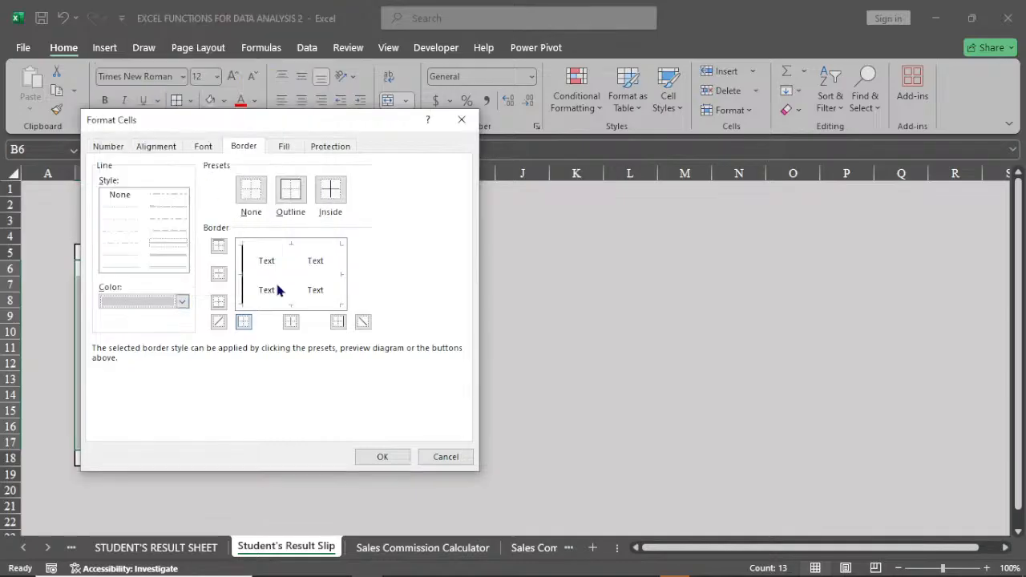
{"action": "left_click", "coordinate": [328, 194]}
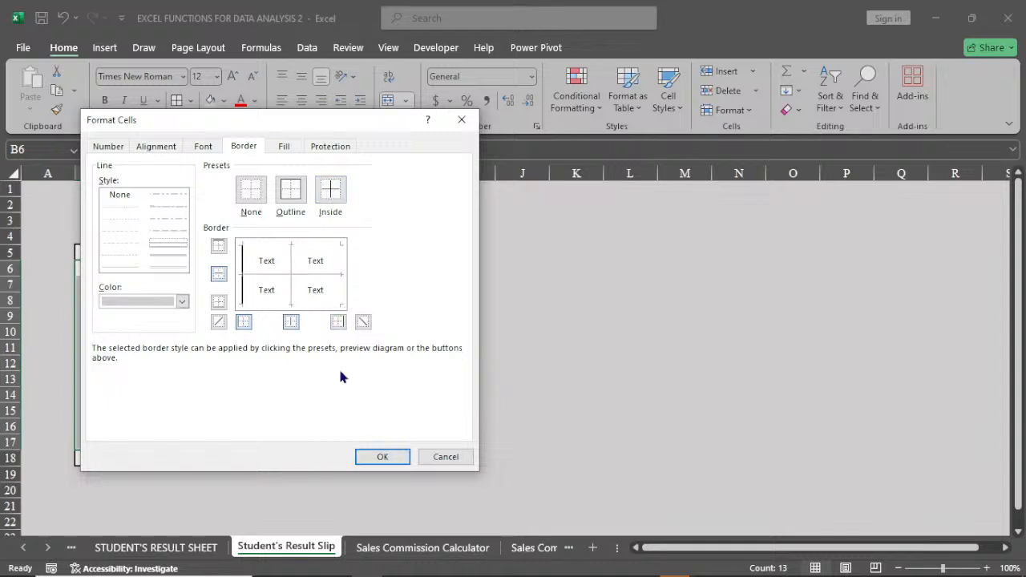
{"action": "left_click", "coordinate": [383, 457]}
{"action": "left_click", "coordinate": [282, 332]}
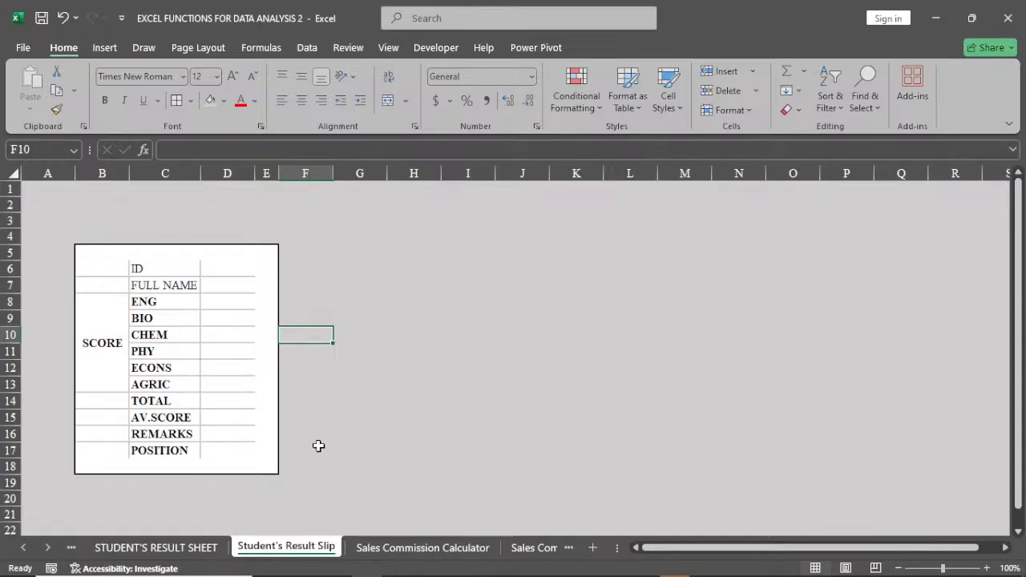
Start a data validation rule for the ID value cell D6 that allows a List.
{"action": "left_click", "coordinate": [229, 286]}
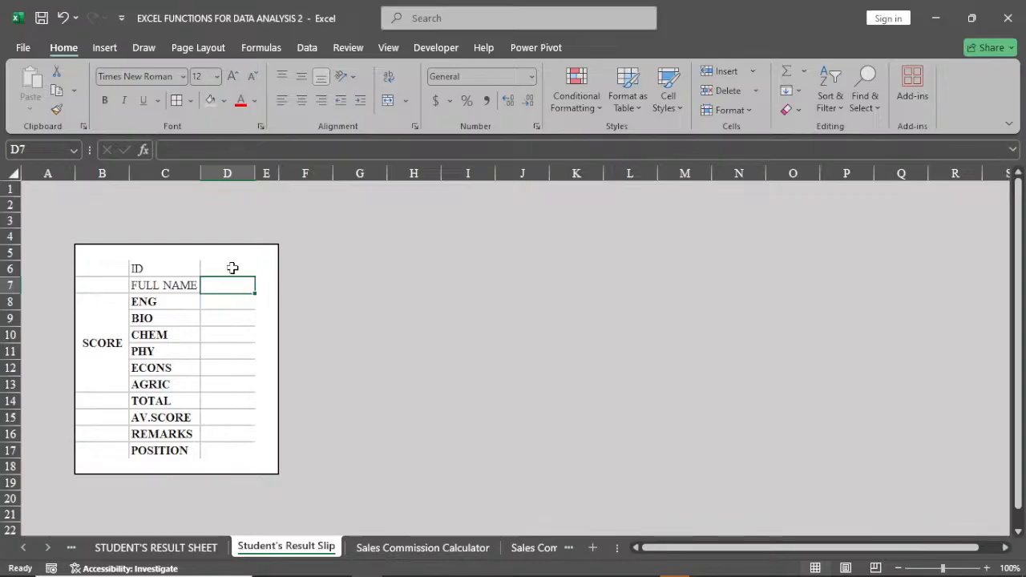
{"action": "left_click", "coordinate": [233, 268]}
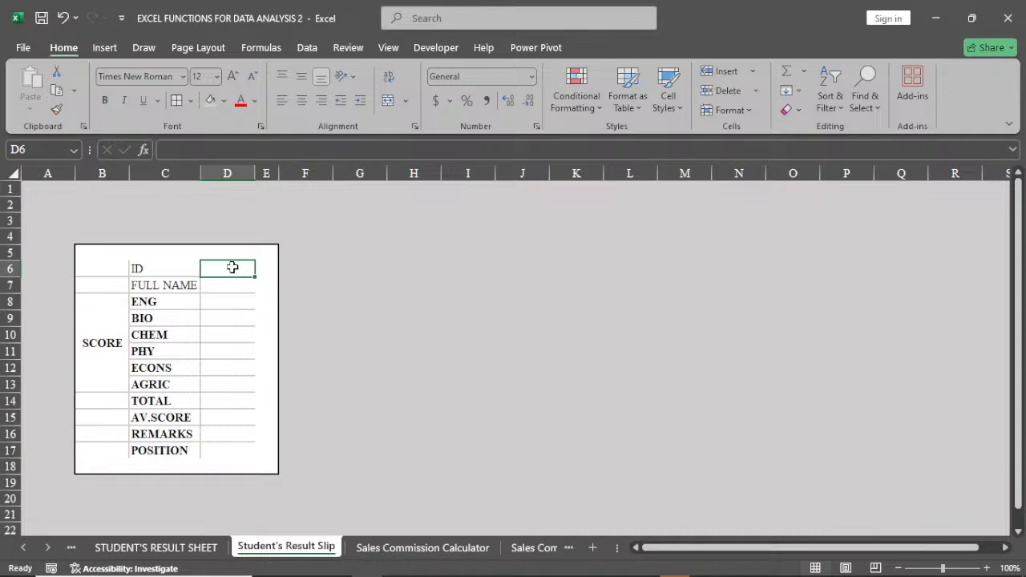
{"action": "left_click", "coordinate": [307, 48]}
{"action": "left_click", "coordinate": [668, 109]}
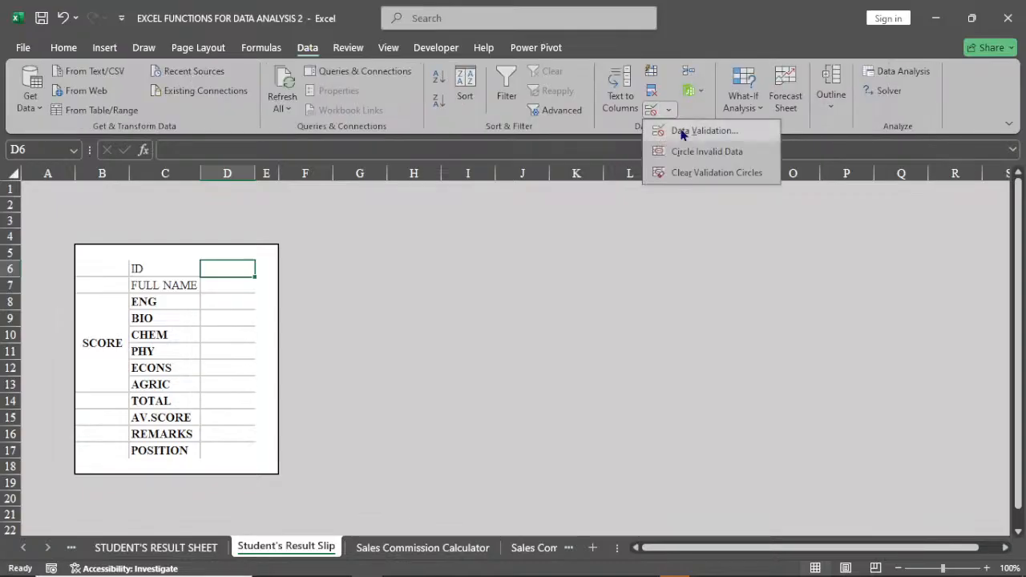
{"action": "left_click", "coordinate": [680, 132]}
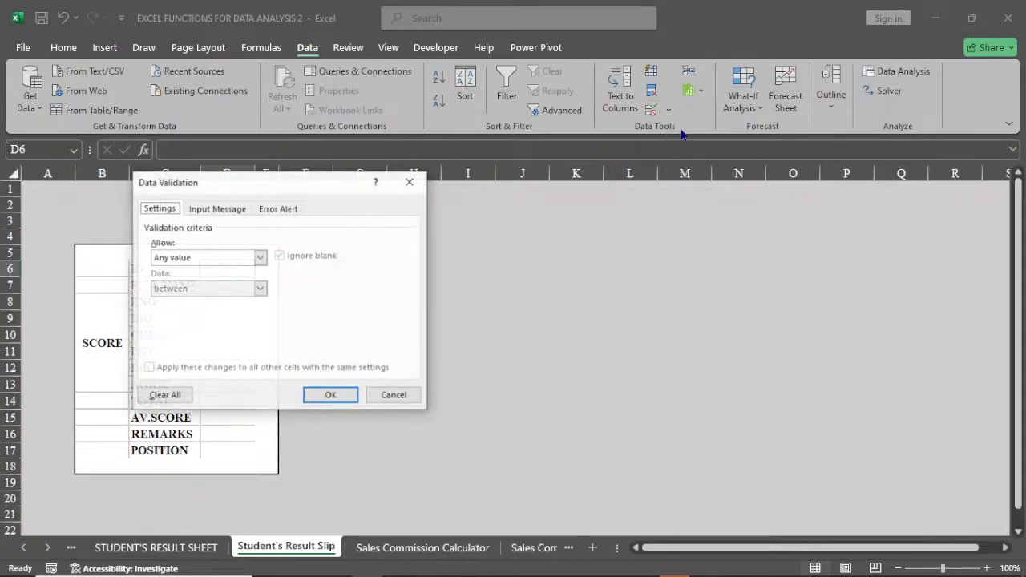
{"action": "left_click_drag", "start_coordinate": [296, 185], "coordinate": [538, 218]}
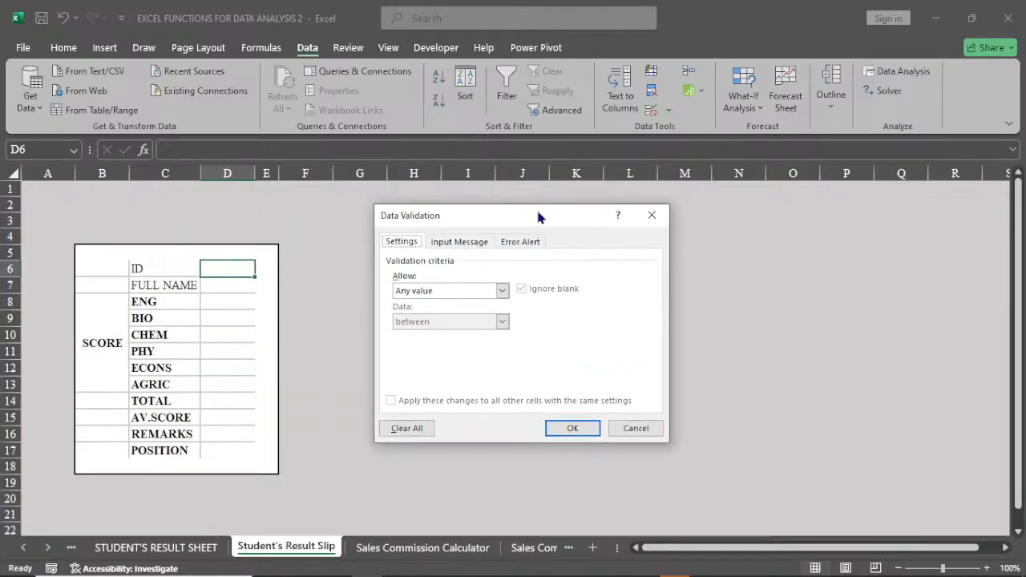
{"action": "left_click", "coordinate": [455, 290]}
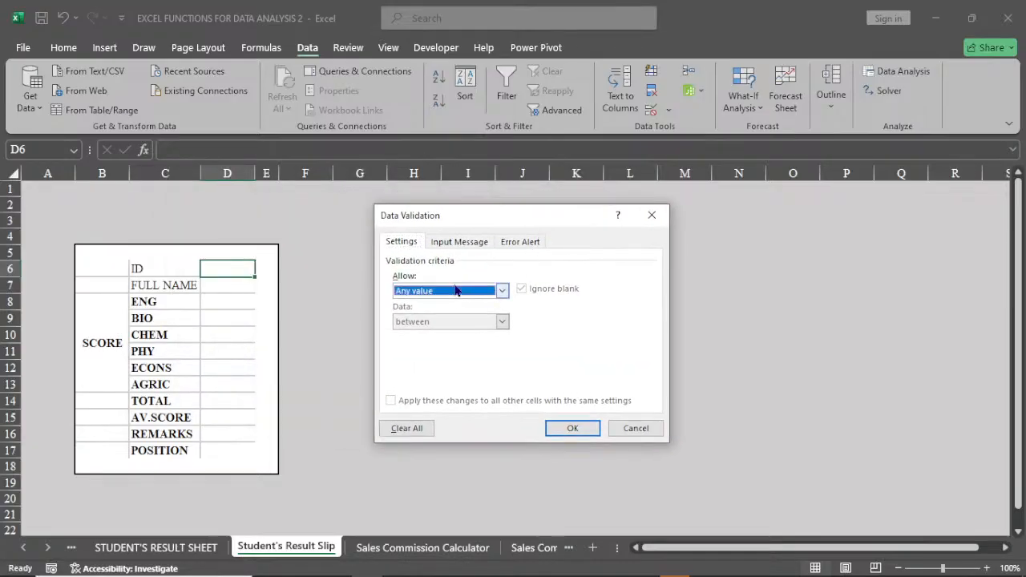
{"action": "left_click", "coordinate": [454, 290]}
{"action": "left_click", "coordinate": [440, 337]}
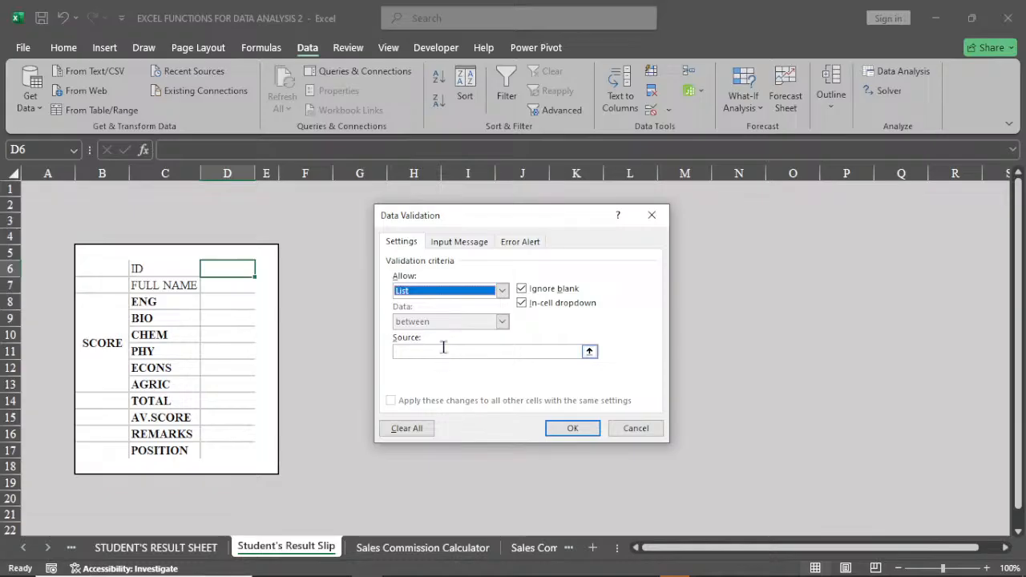
Set the list source to IDs B8:B107 on STUDENT'S RESULT SHEET, apply the validation, and open the dropdown in D6.
{"action": "left_click", "coordinate": [443, 351]}
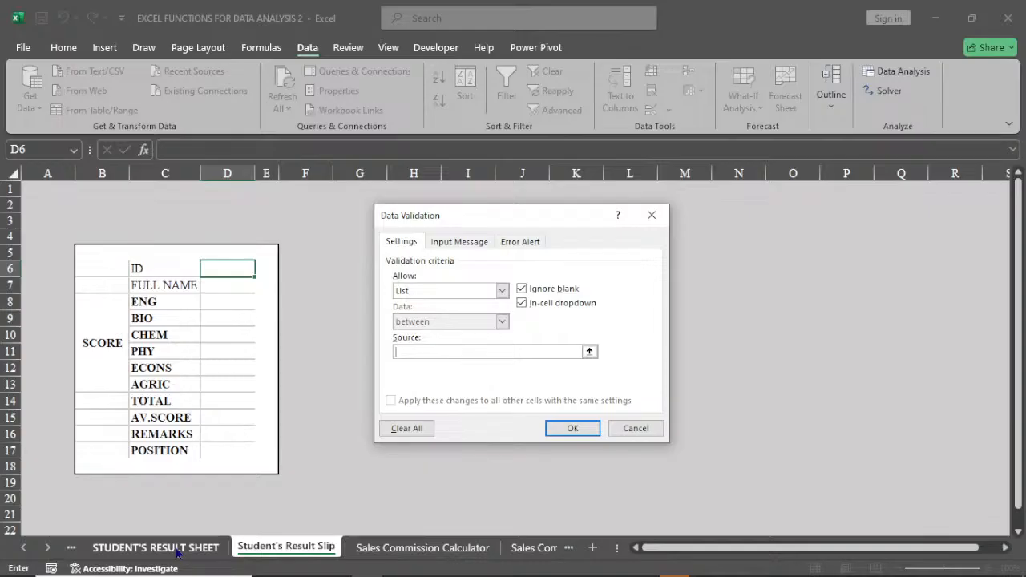
{"action": "left_click", "coordinate": [178, 551]}
{"action": "left_click", "coordinate": [110, 343]}
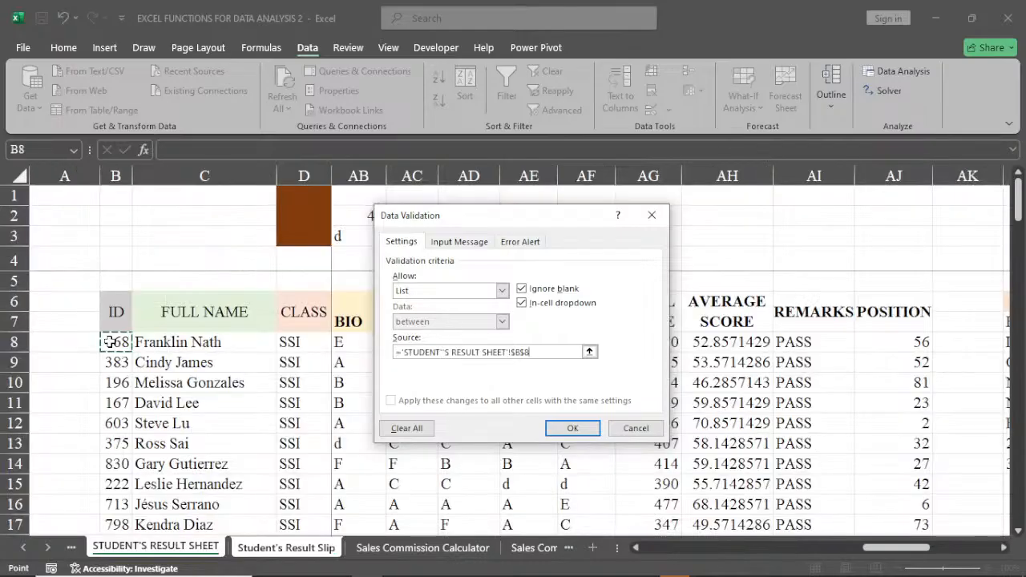
{"action": "key", "text": "ctrl+shift+Down"}
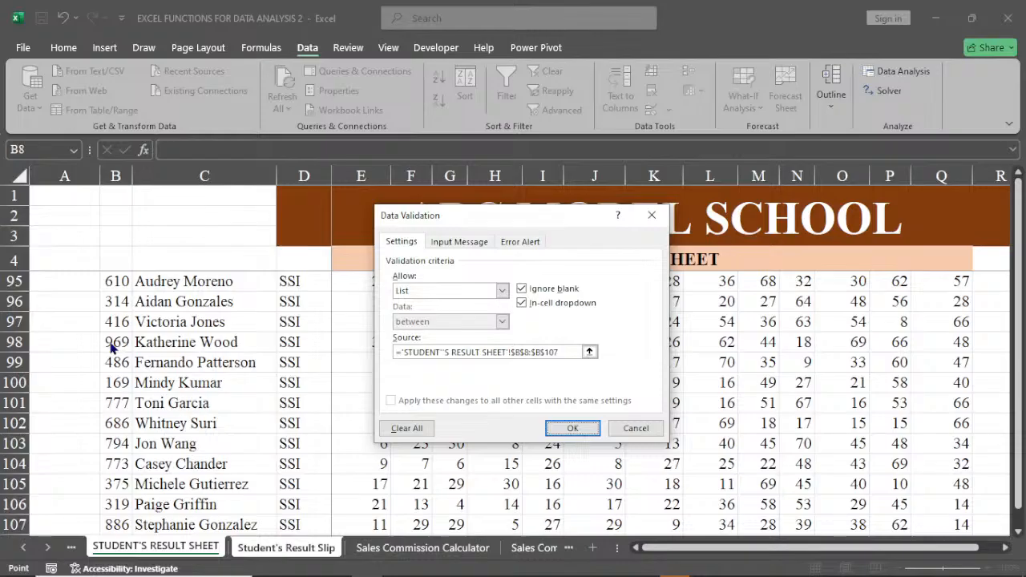
{"action": "key", "text": "Return"}
{"action": "left_click", "coordinate": [261, 271]}
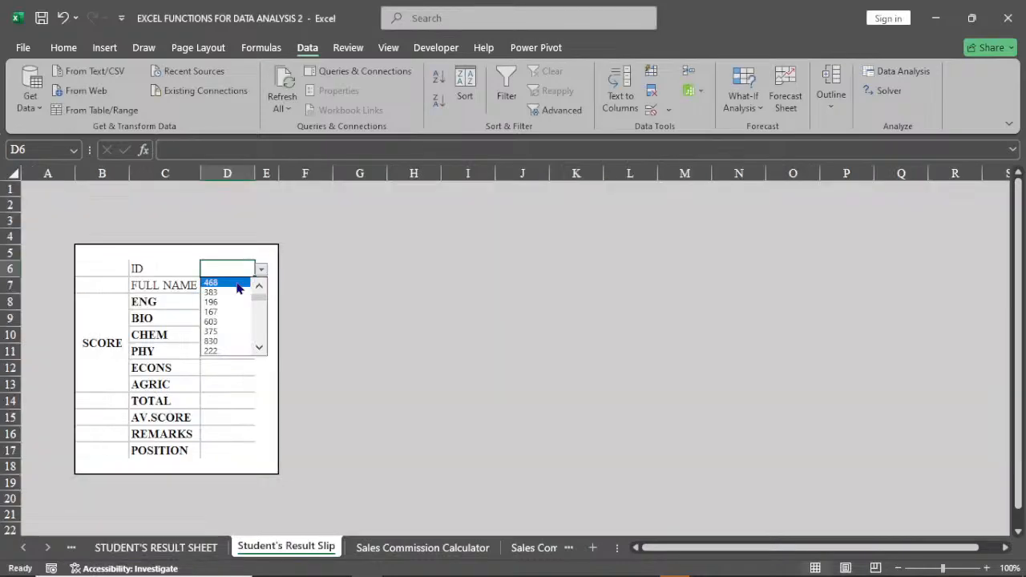
Close the ID dropdown unselected and fill the ID value cell D6 with a light blue theme color.
{"action": "key", "text": "Escape"}
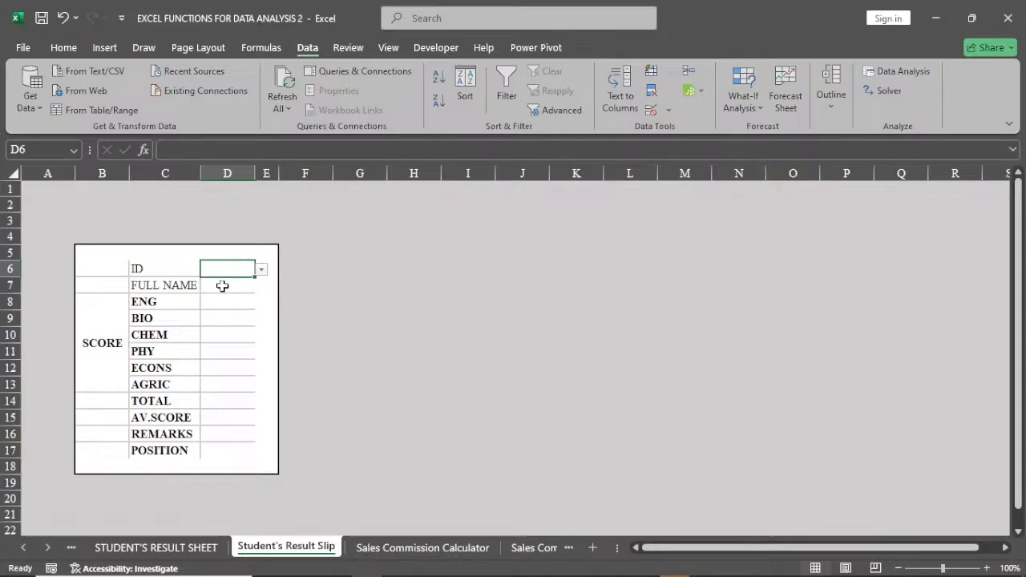
{"action": "left_click", "coordinate": [222, 285]}
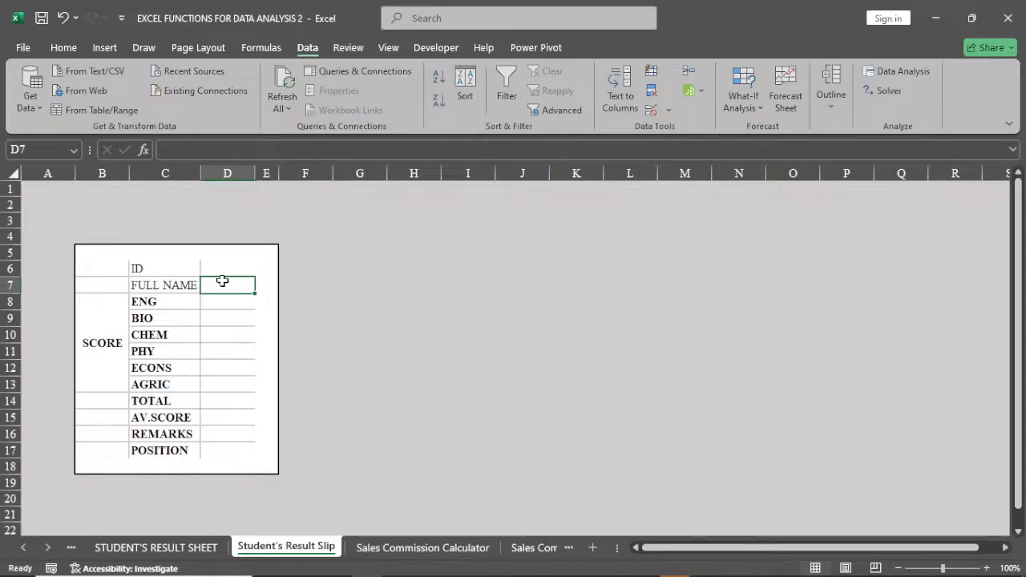
{"action": "left_click", "coordinate": [222, 270]}
{"action": "left_click", "coordinate": [63, 47]}
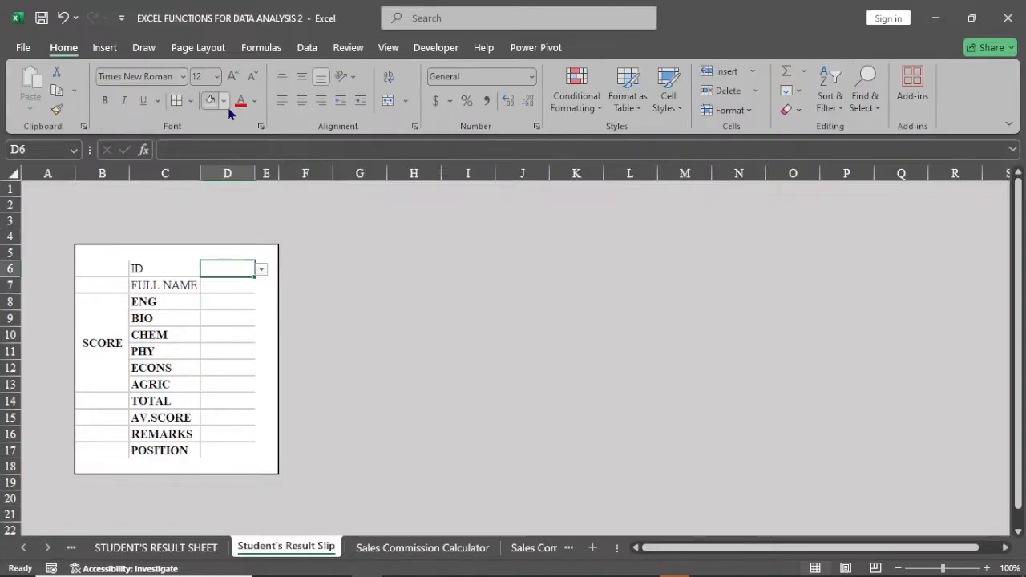
{"action": "left_click", "coordinate": [224, 101]}
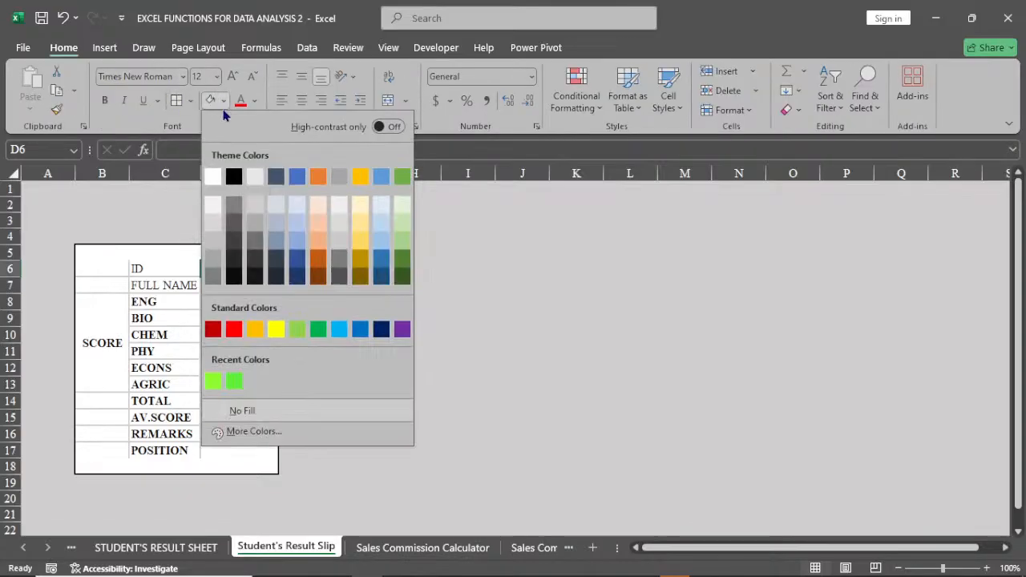
{"action": "left_click", "coordinate": [324, 207]}
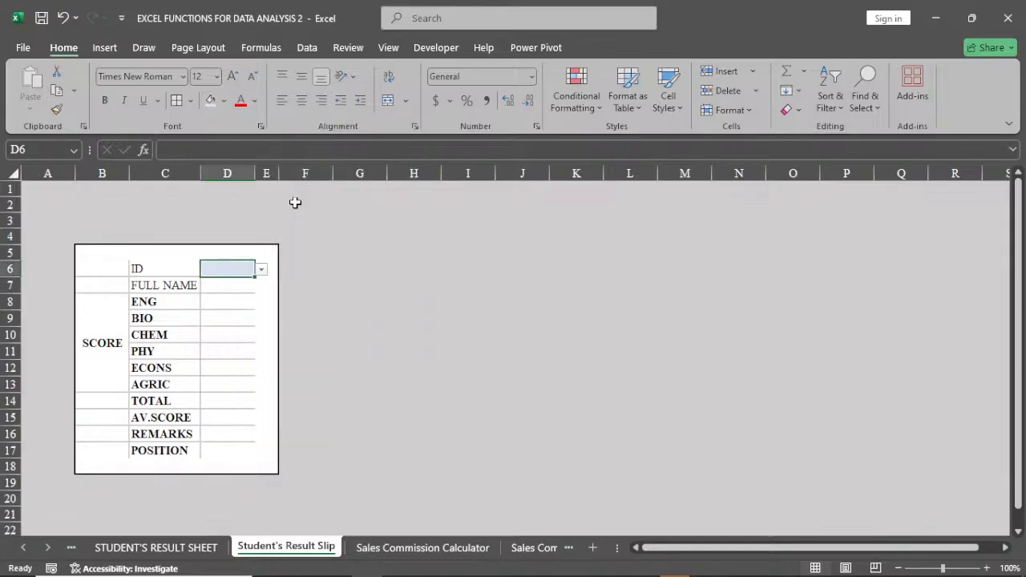
Start an XLOOKUP formula in the FULL NAME value cell D7 with the absolute reference $D$6 as lookup value.
{"action": "left_click", "coordinate": [239, 284]}
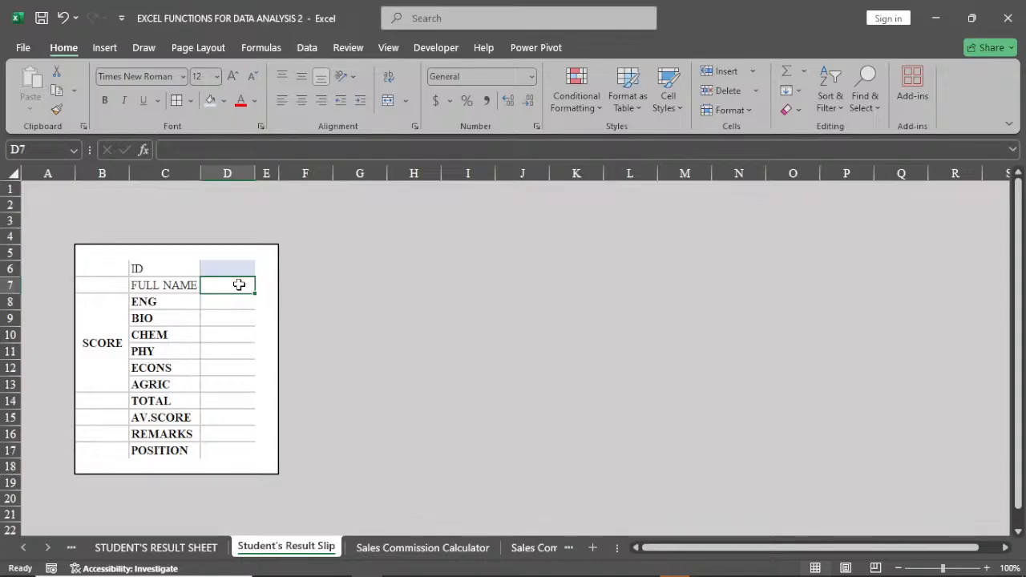
{"action": "type", "text": "="}
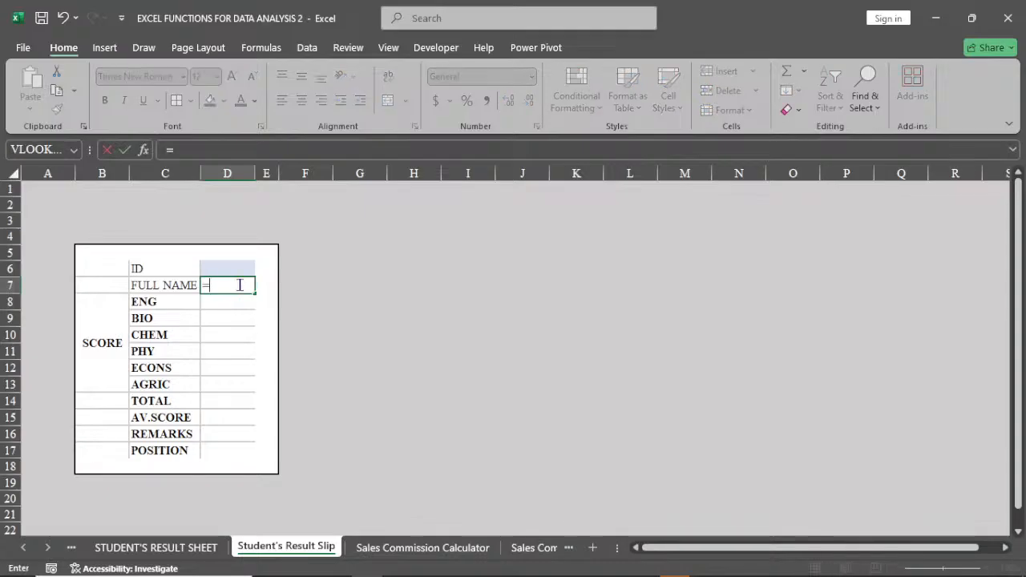
{"action": "type", "text": "X"}
{"action": "left_click", "coordinate": [251, 317]}
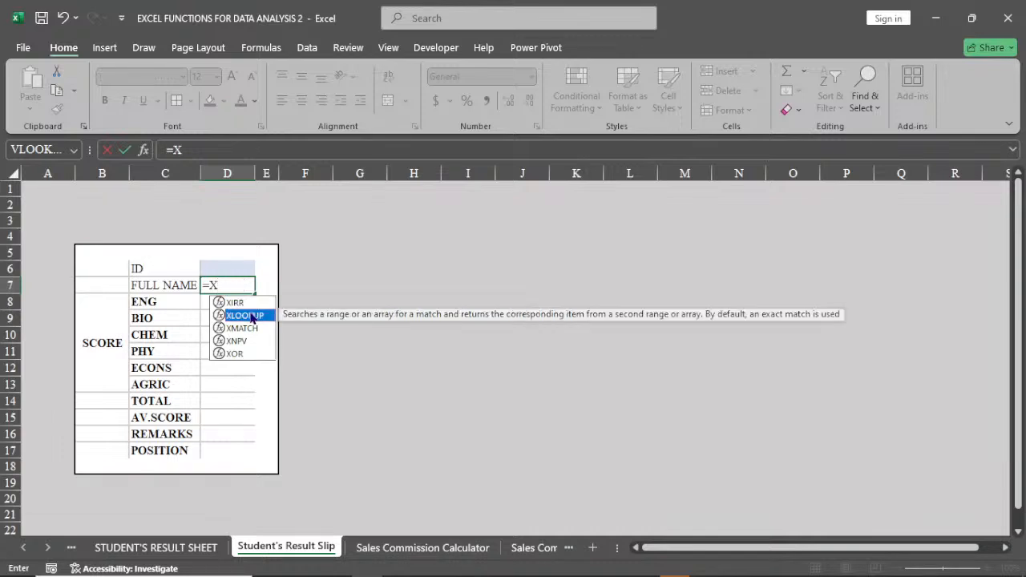
{"action": "double_click", "coordinate": [251, 317]}
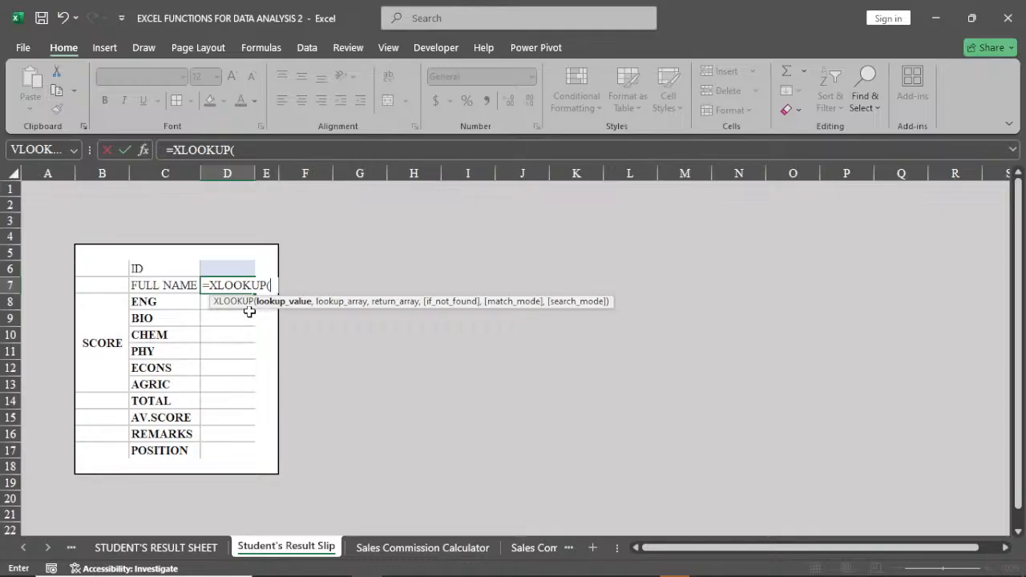
{"action": "left_click", "coordinate": [233, 265]}
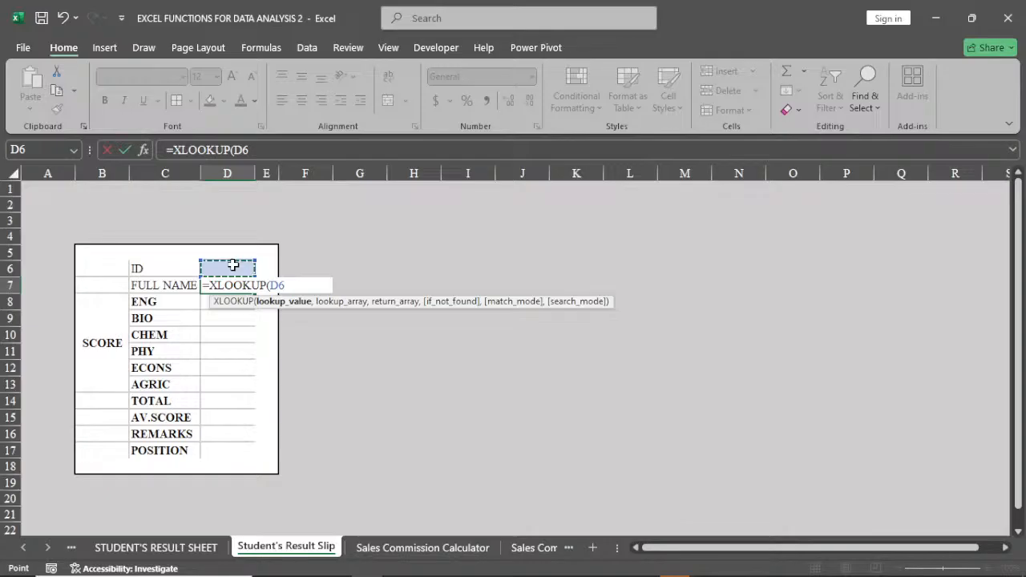
{"action": "key", "text": "F4"}
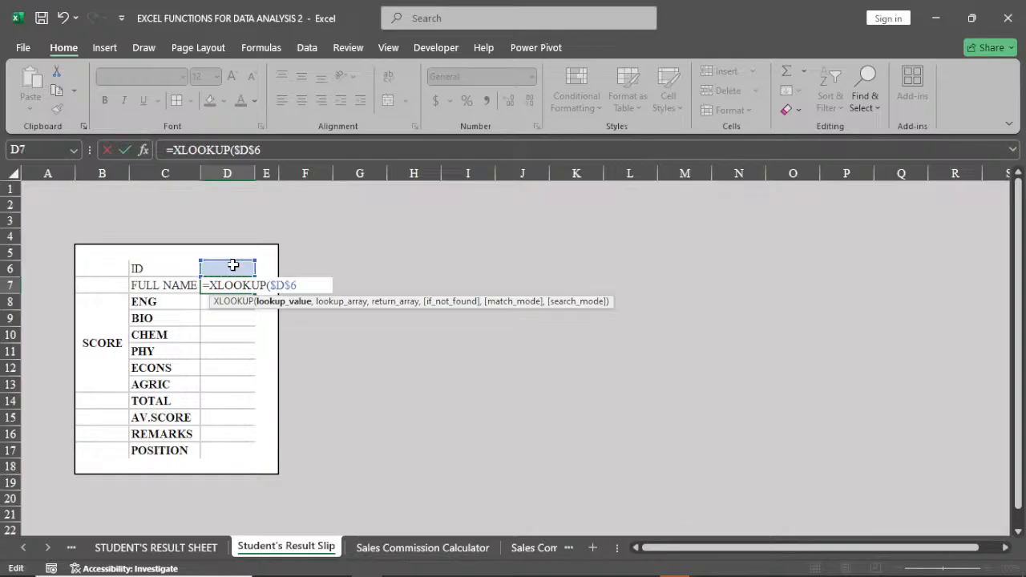
{"action": "type", "text": ","}
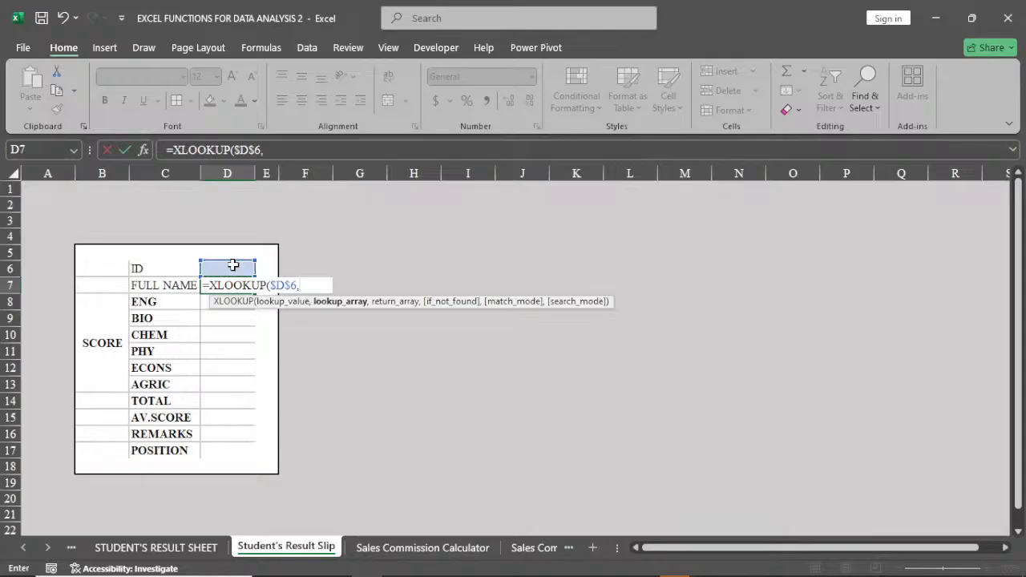
Complete the XLOOKUP with STUDENT'S RESULT SHEET ranges B8:B107 as lookup array and C8:C107 as return array.
{"action": "left_click", "coordinate": [183, 549]}
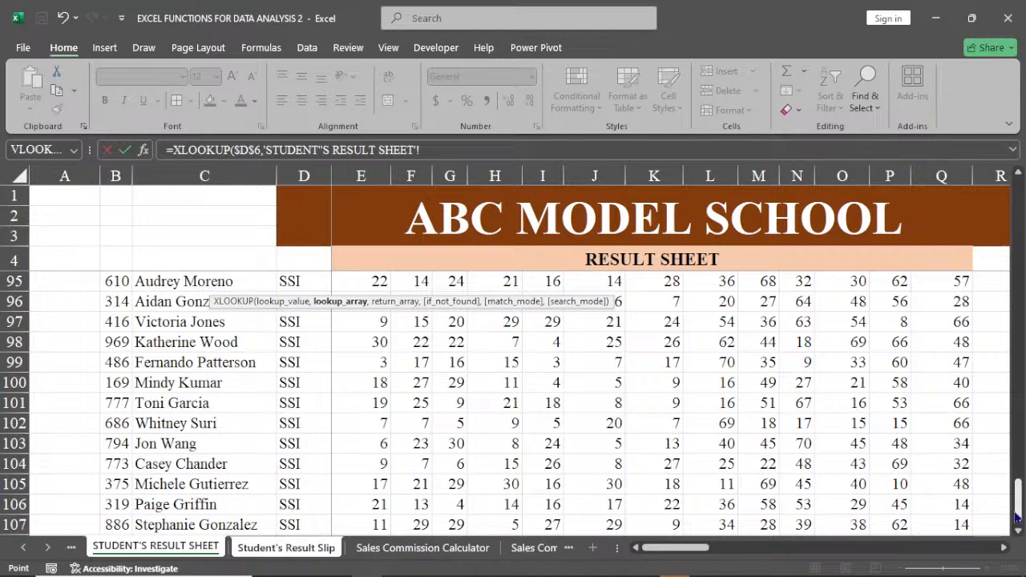
{"action": "left_click_drag", "start_coordinate": [1016, 517], "coordinate": [1024, 104]}
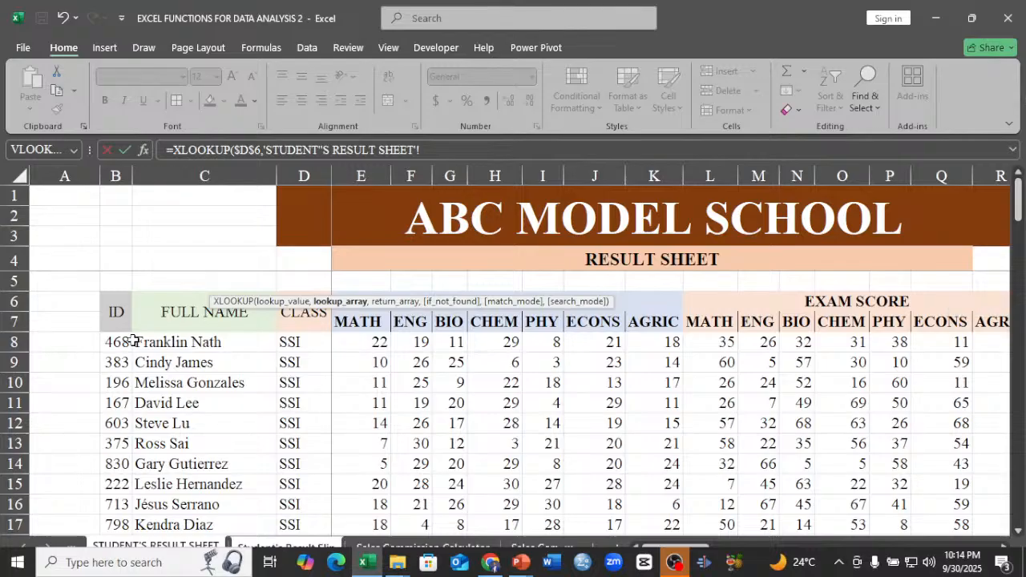
{"action": "left_click", "coordinate": [117, 343]}
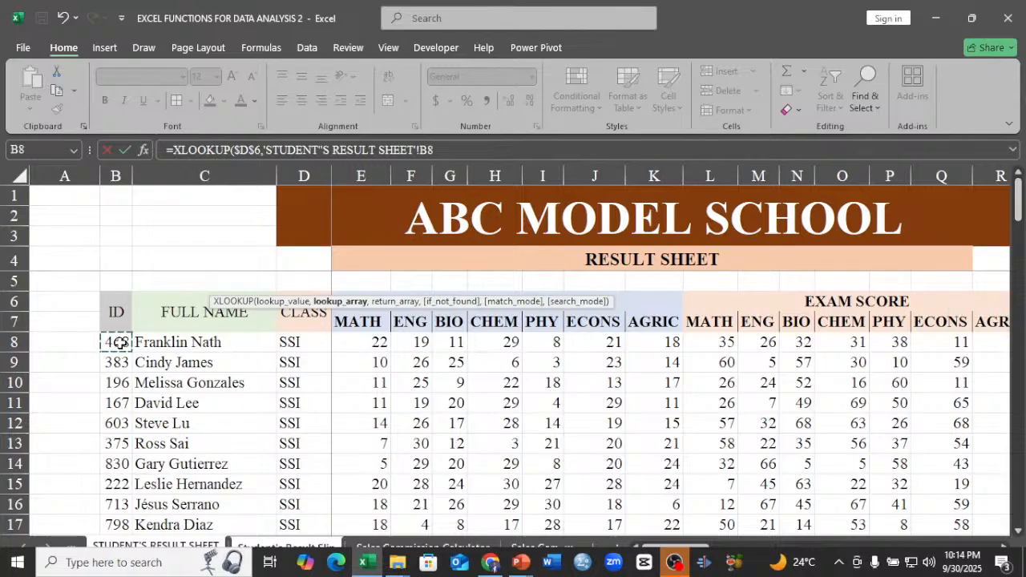
{"action": "key", "text": "ctrl+shift+Down"}
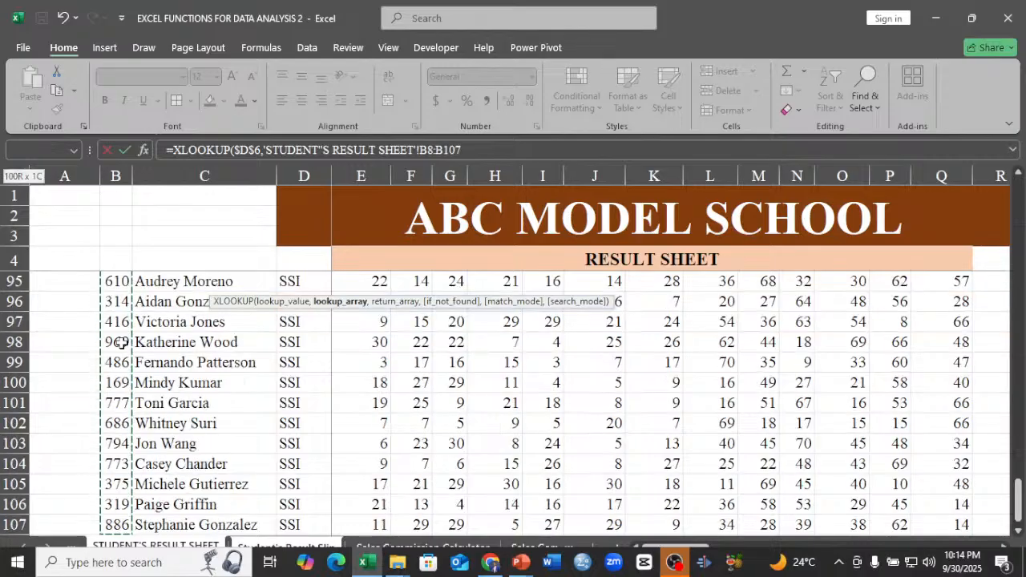
{"action": "type", "text": ","}
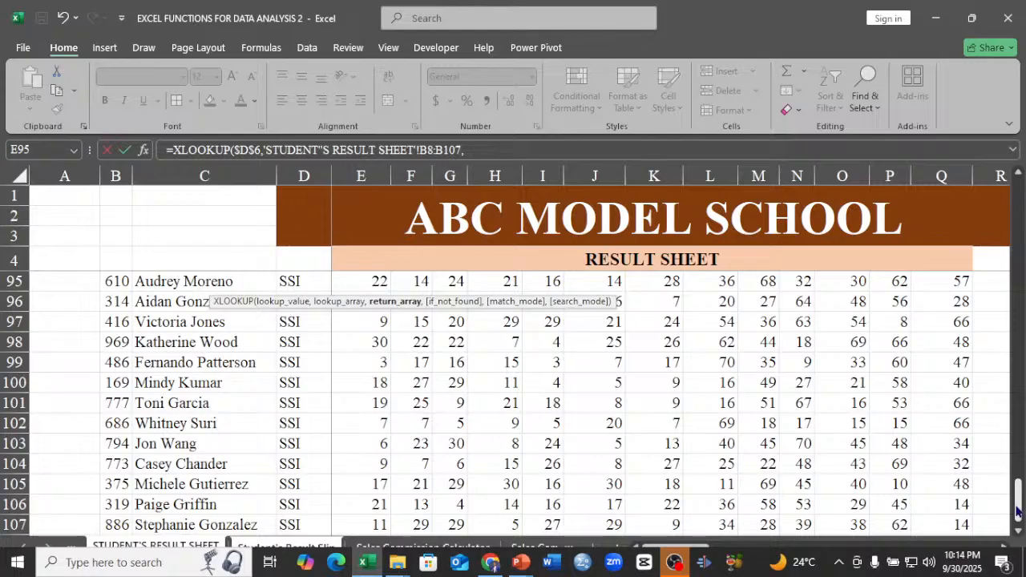
{"action": "left_click_drag", "start_coordinate": [1019, 500], "coordinate": [1020, 197]}
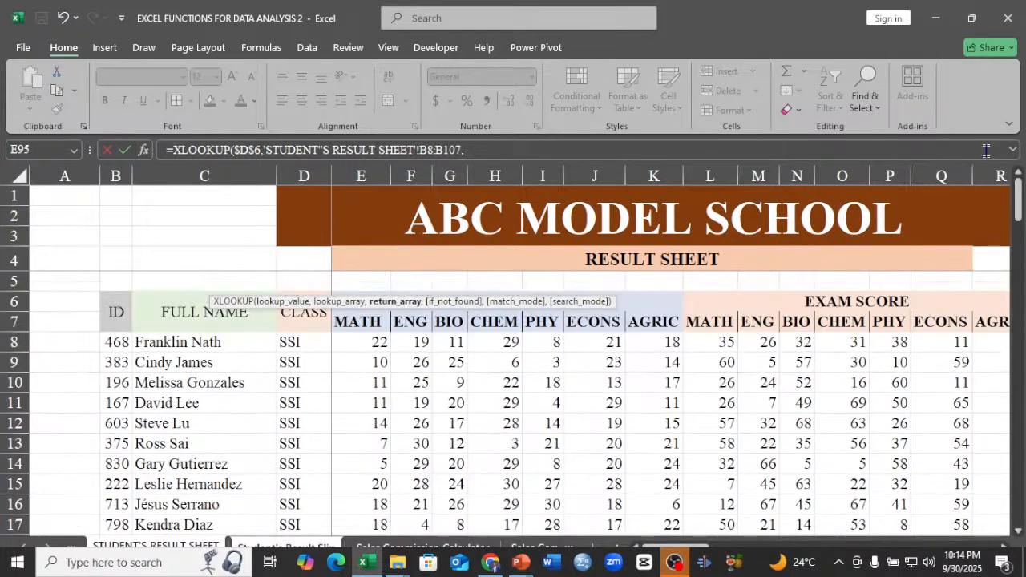
{"action": "left_click", "coordinate": [183, 342]}
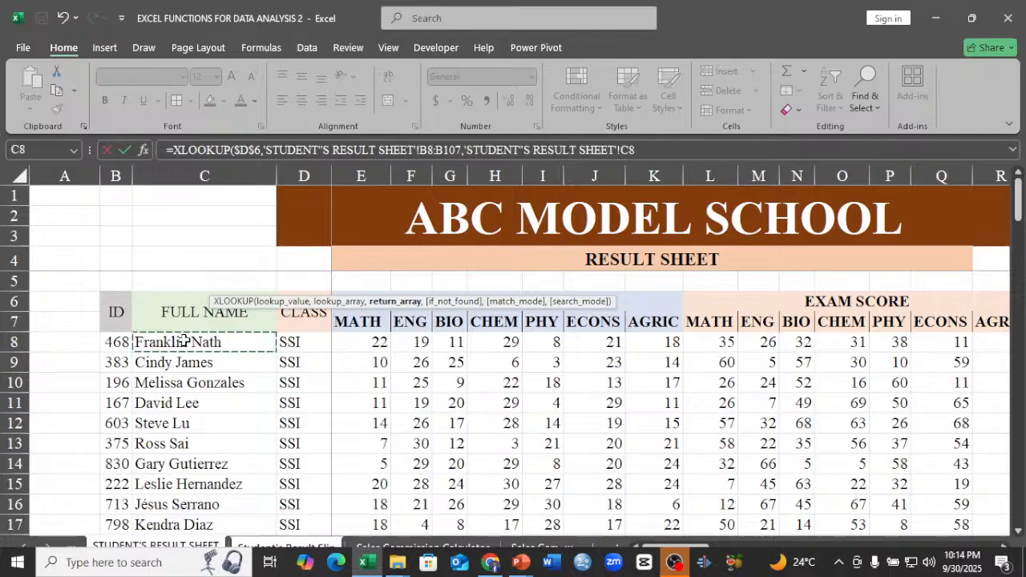
{"action": "key", "text": "ctrl+shift+Down"}
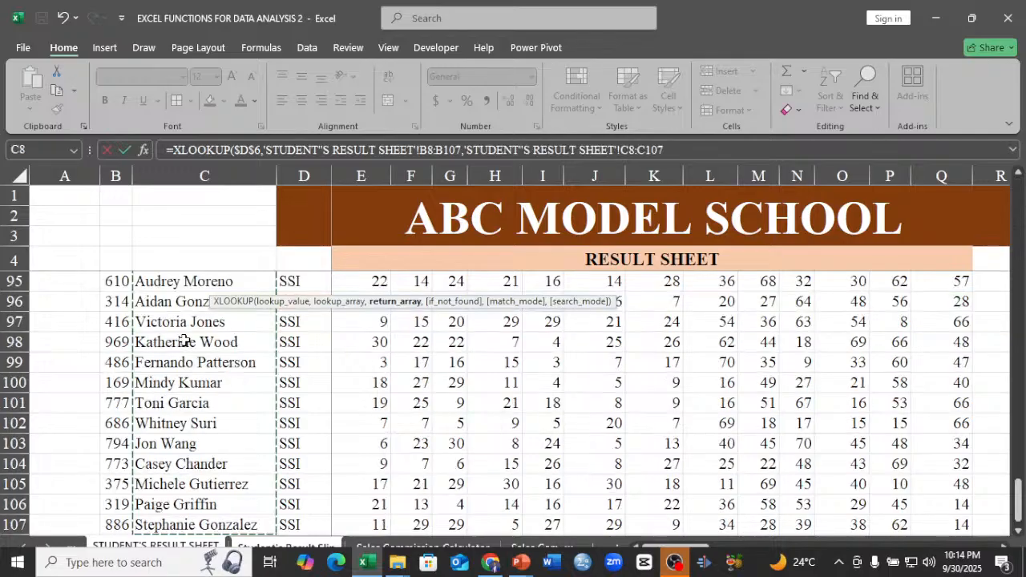
{"action": "key", "text": "Return"}
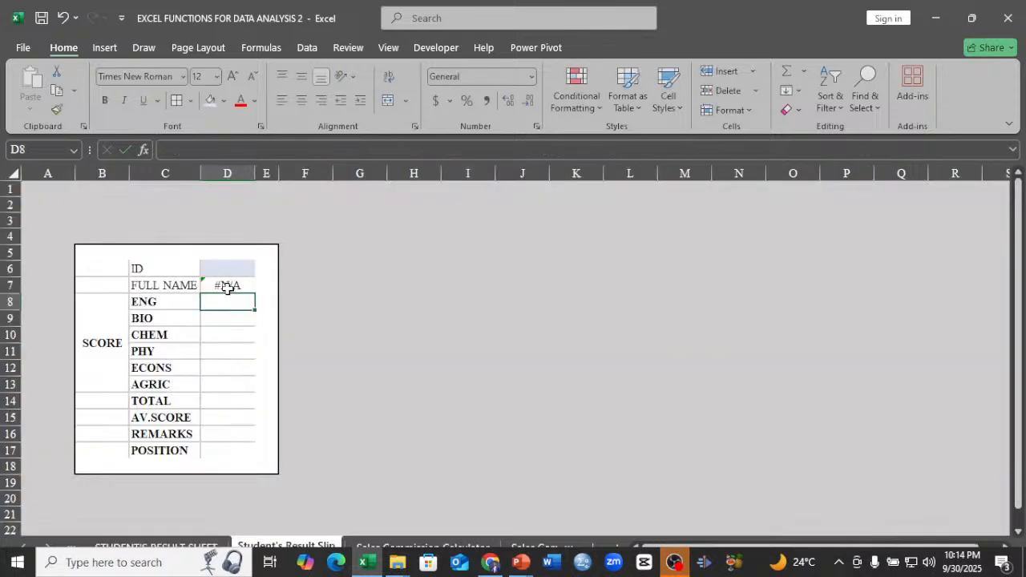
Wrap the XLOOKUP in D7 in an IFERROR that returns an empty string "" on error.
{"action": "left_click", "coordinate": [233, 284]}
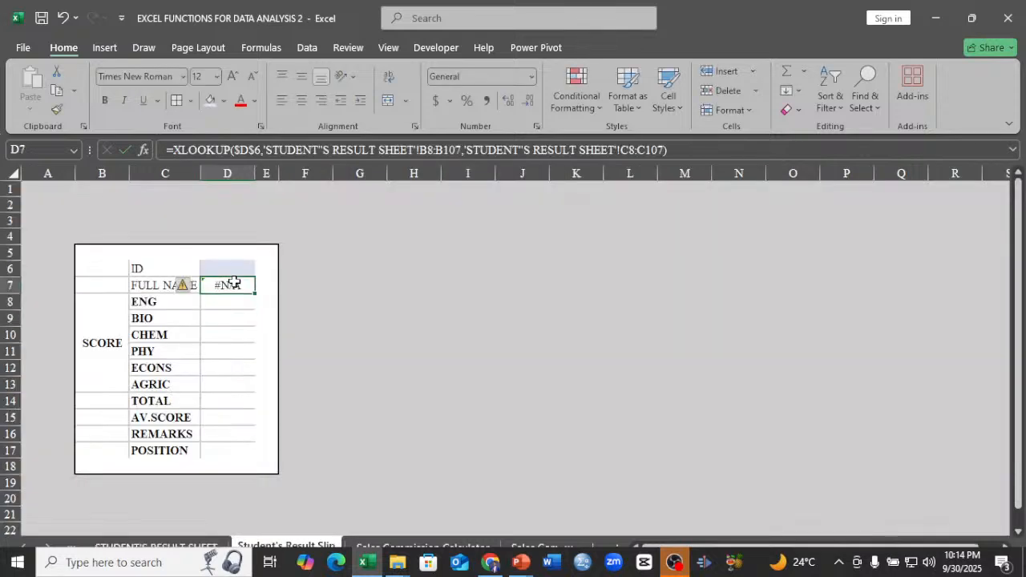
{"action": "double_click", "coordinate": [232, 284]}
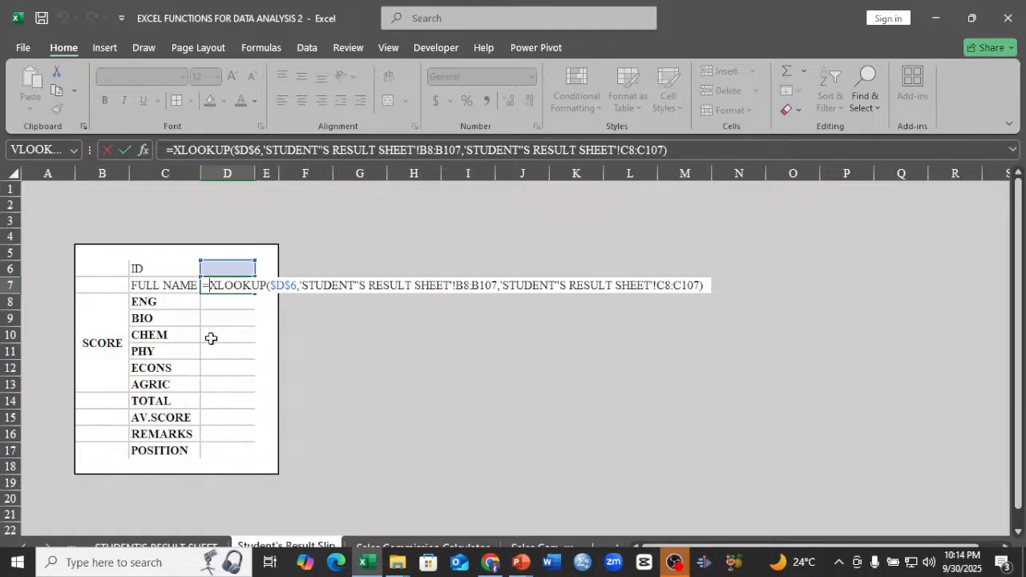
{"action": "type", "text": "IF"}
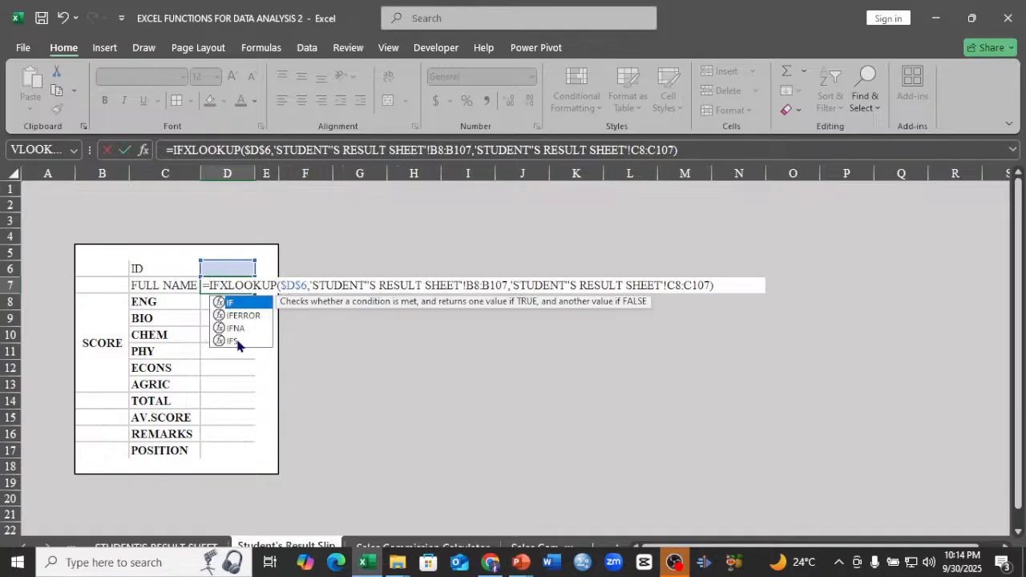
{"action": "double_click", "coordinate": [233, 317]}
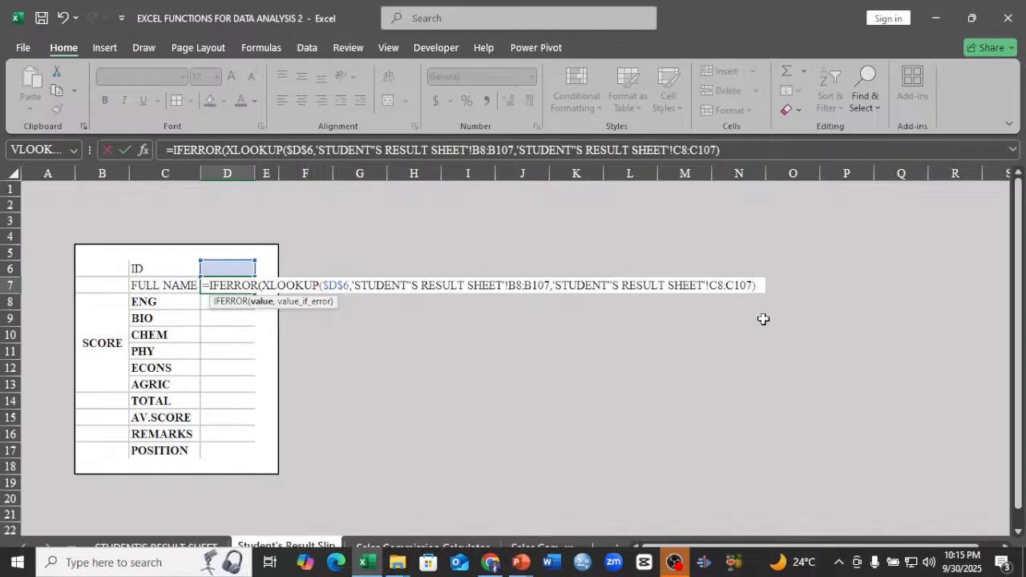
{"action": "type", "text": ",\""}
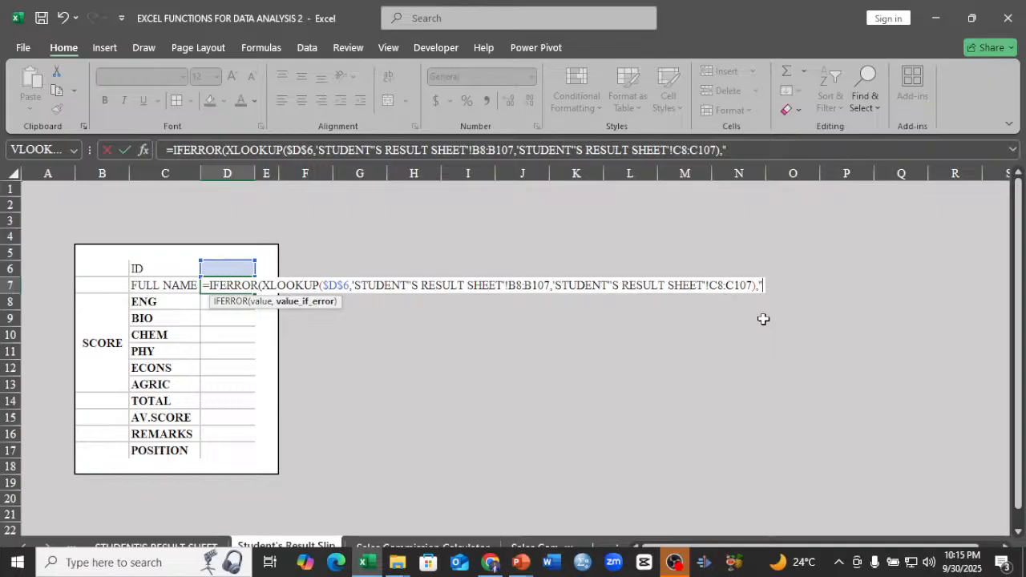
{"action": "type", "text": "\""}
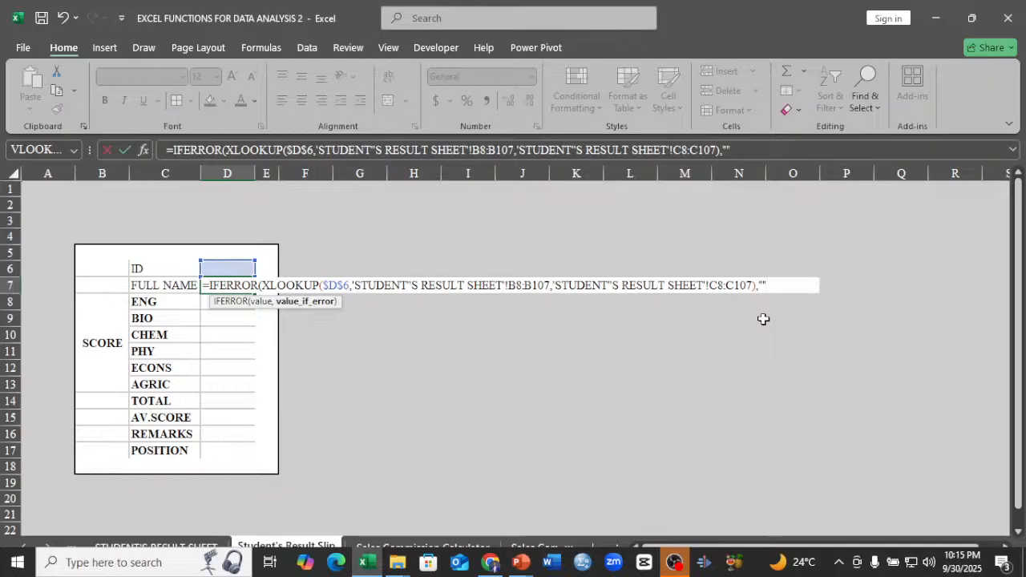
{"action": "type", "text": ")"}
{"action": "key", "text": "Return"}
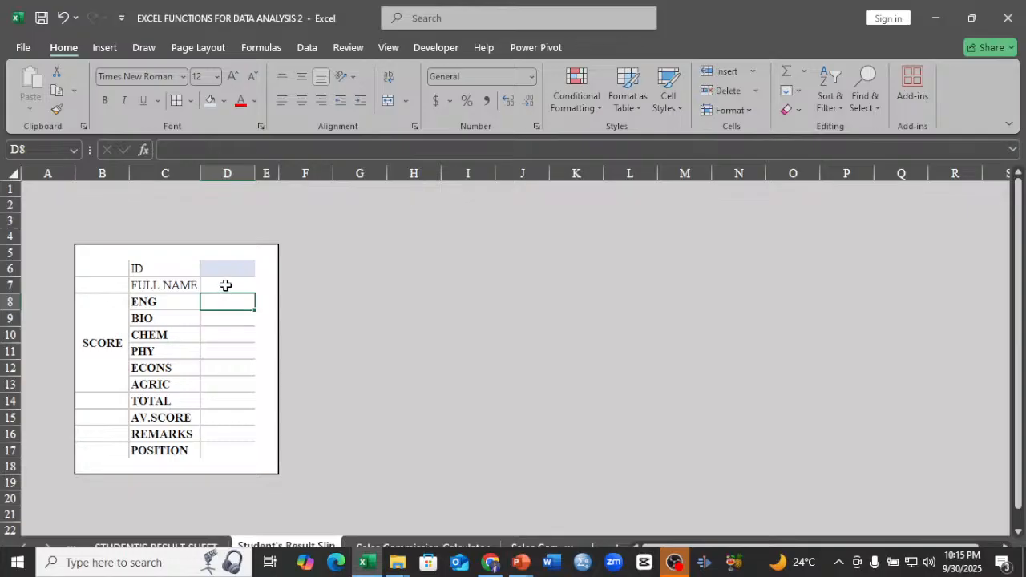
{"action": "left_click", "coordinate": [225, 286]}
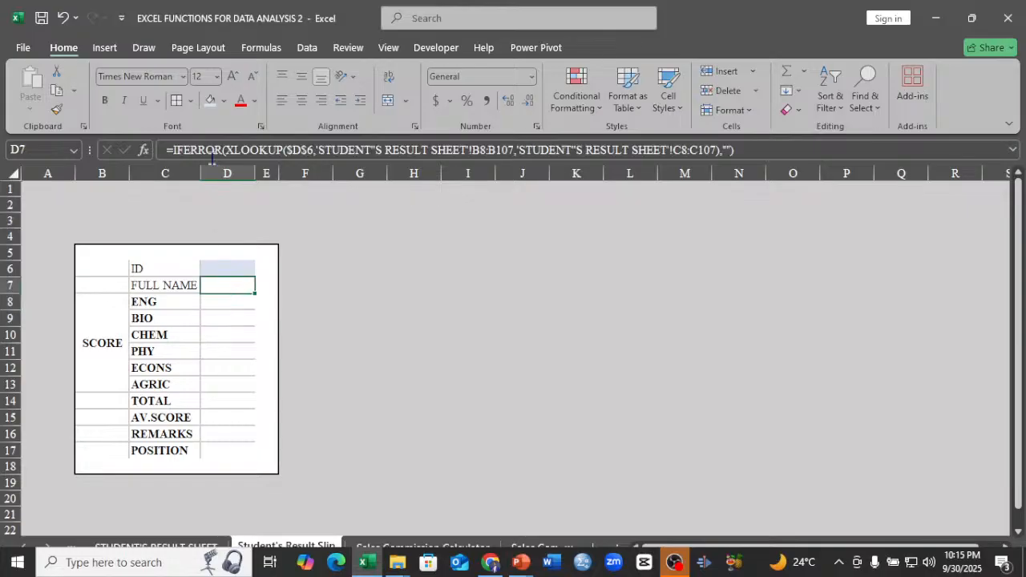
Change the SCORE label in merged cell B8 to TOTAL SCORE.
{"action": "left_click", "coordinate": [237, 307]}
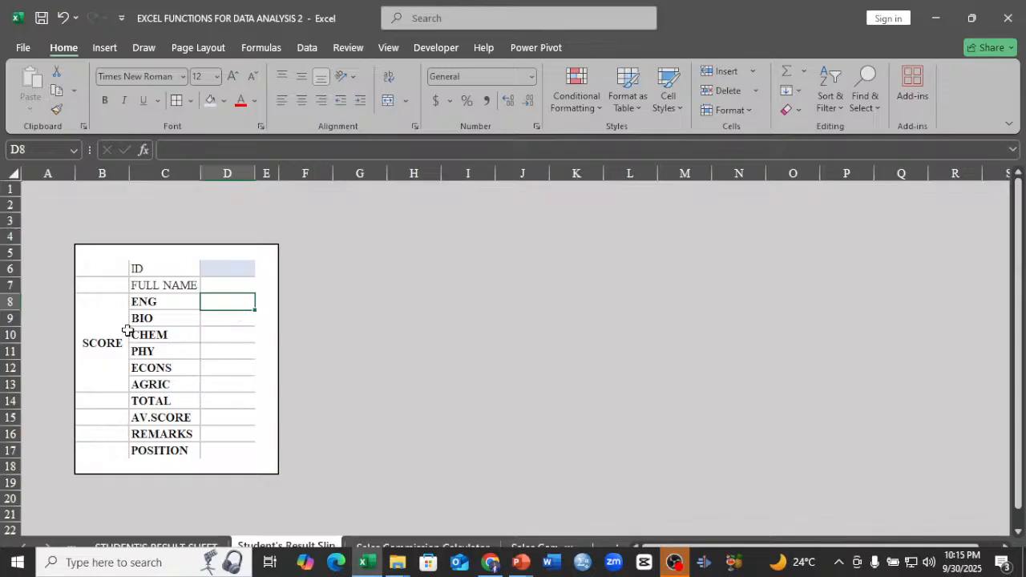
{"action": "left_click", "coordinate": [88, 324]}
{"action": "double_click", "coordinate": [88, 325]}
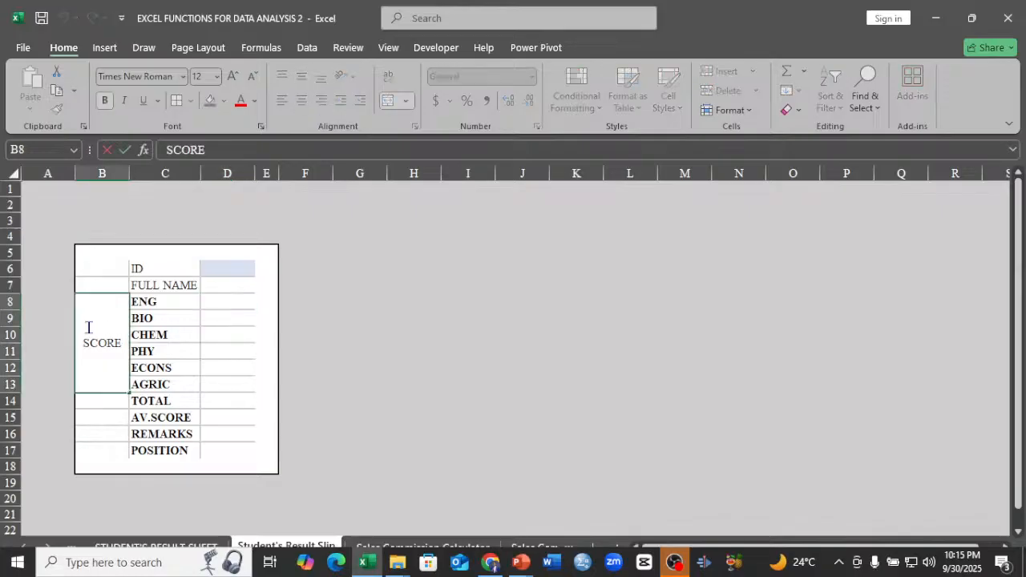
{"action": "left_click", "coordinate": [84, 341]}
{"action": "type", "text": "TOT"}
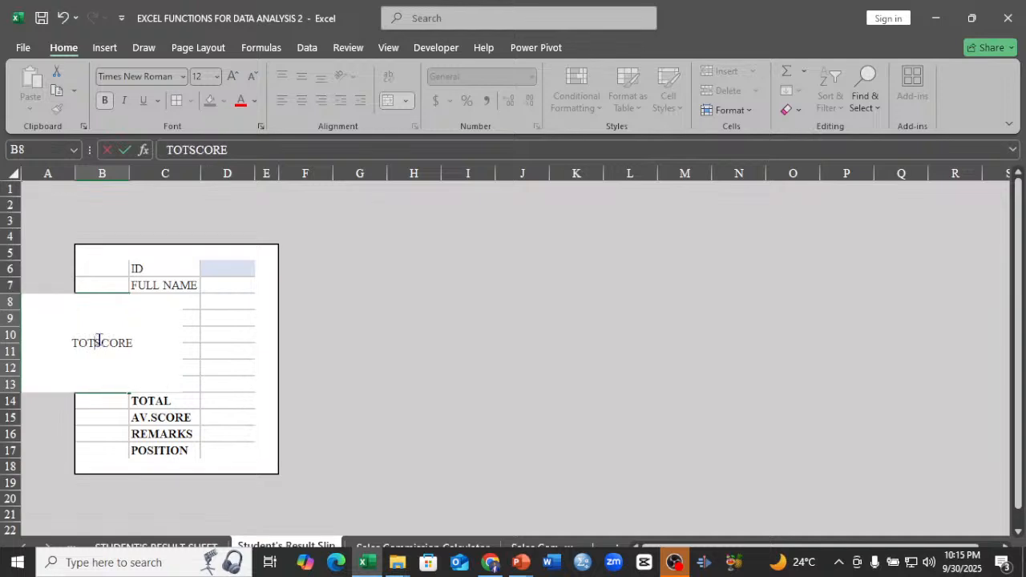
{"action": "type", "text": "AL"}
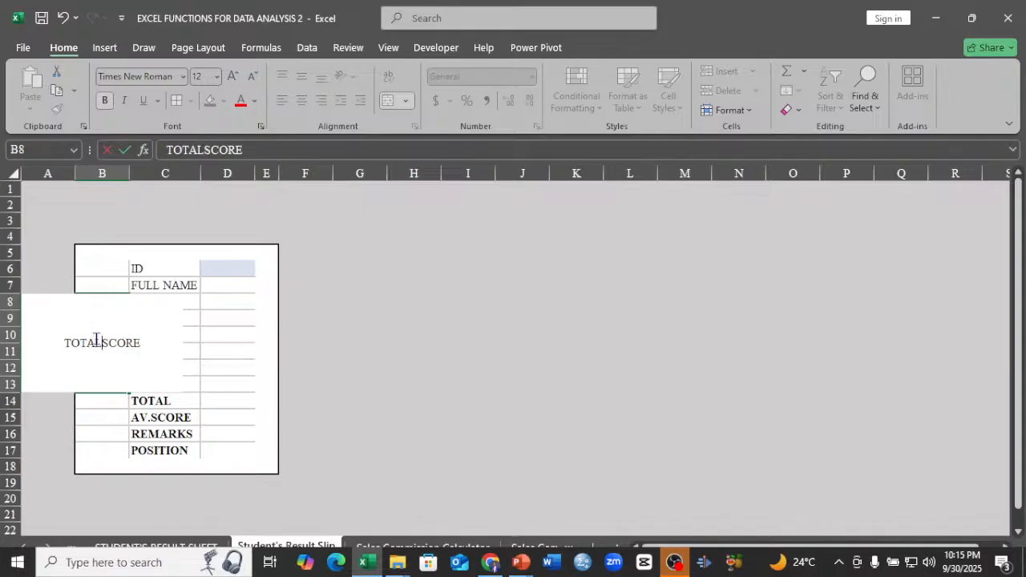
{"action": "key", "text": "Return"}
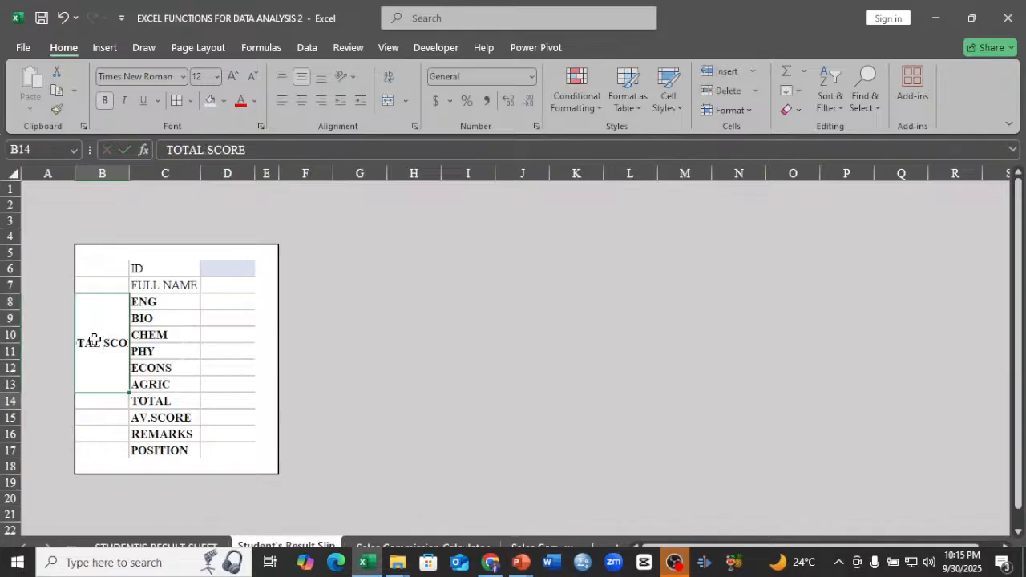
Insert a line break in merged cell B8 so TOTAL and SCORE sit on separate lines.
{"action": "double_click", "coordinate": [94, 340]}
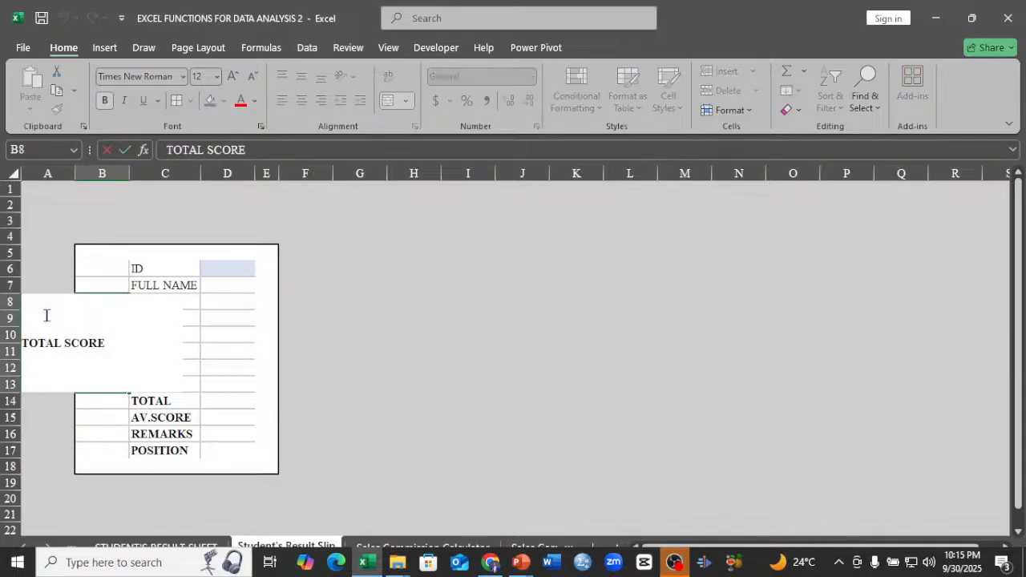
{"action": "left_click", "coordinate": [64, 343]}
{"action": "key", "text": "alt+Return"}
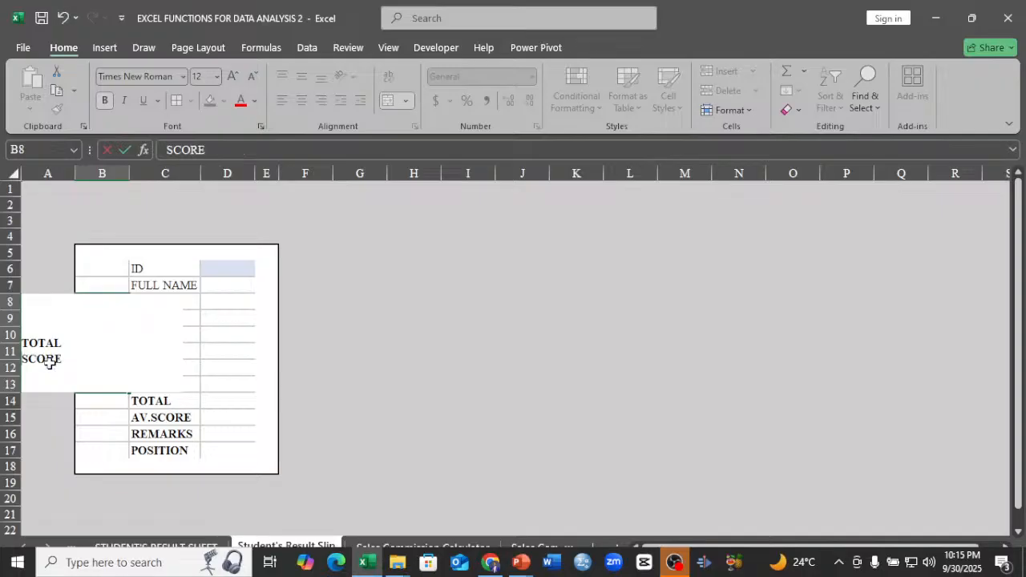
{"action": "key", "text": "Return"}
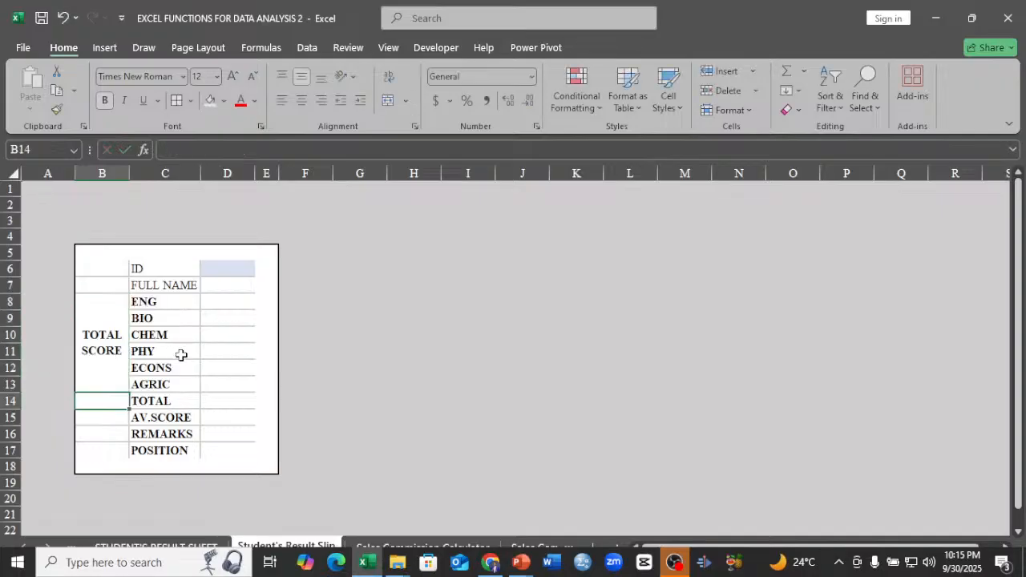
Start an XLOOKUP formula in the ENG value cell D8 with the subject label C8 as lookup value.
{"action": "left_click", "coordinate": [231, 300]}
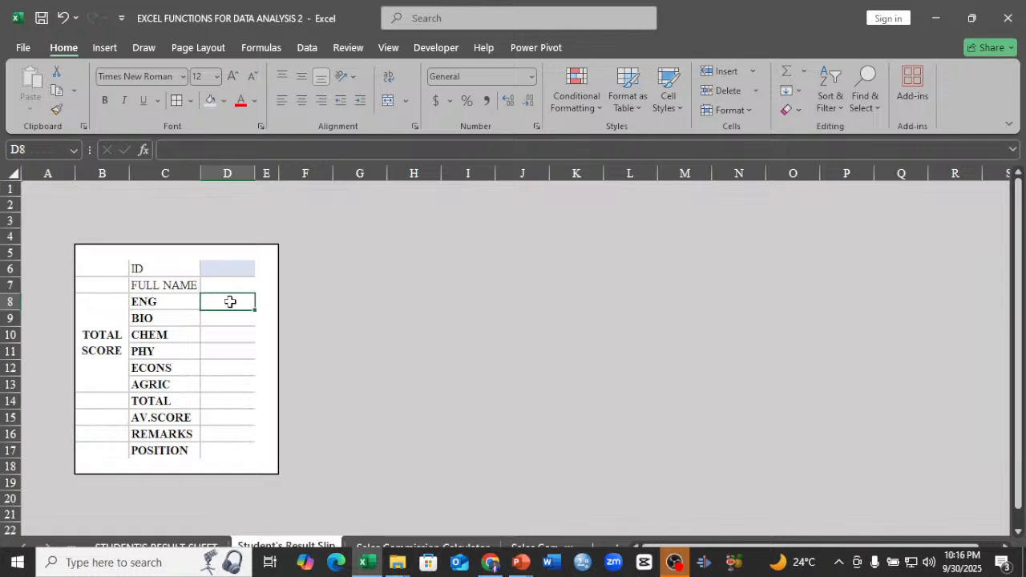
{"action": "type", "text": "="}
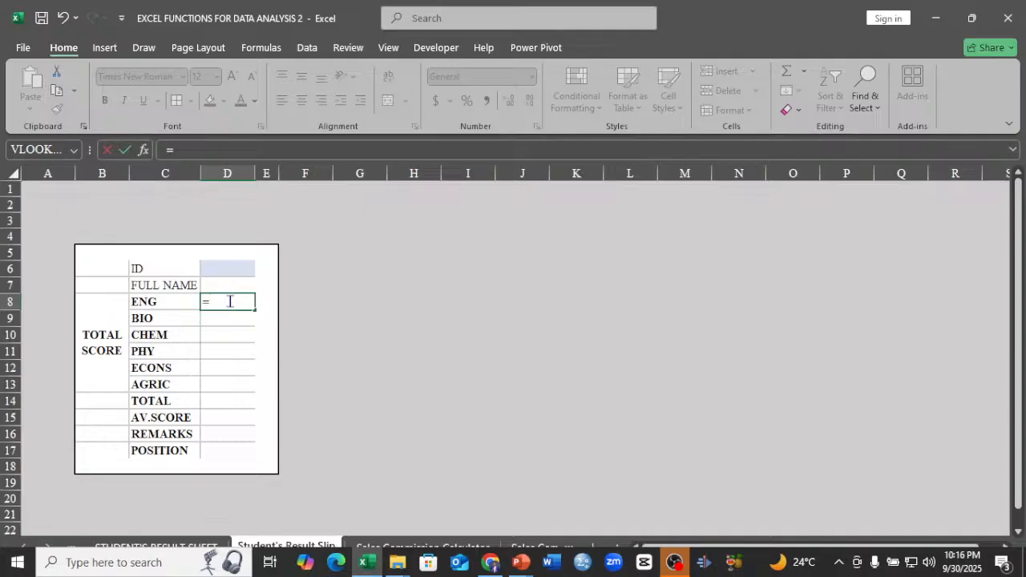
{"action": "type", "text": "x"}
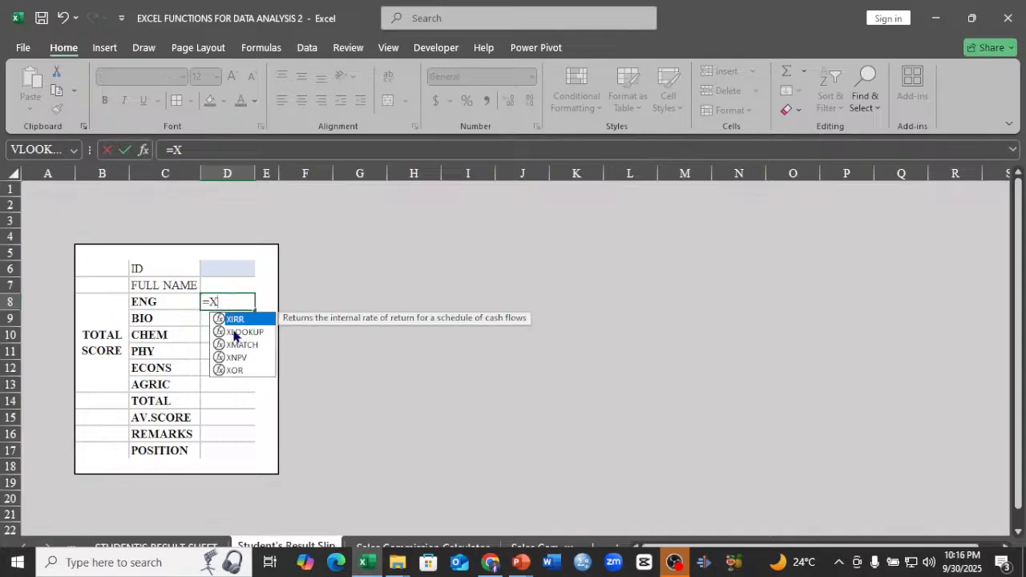
{"action": "double_click", "coordinate": [232, 329]}
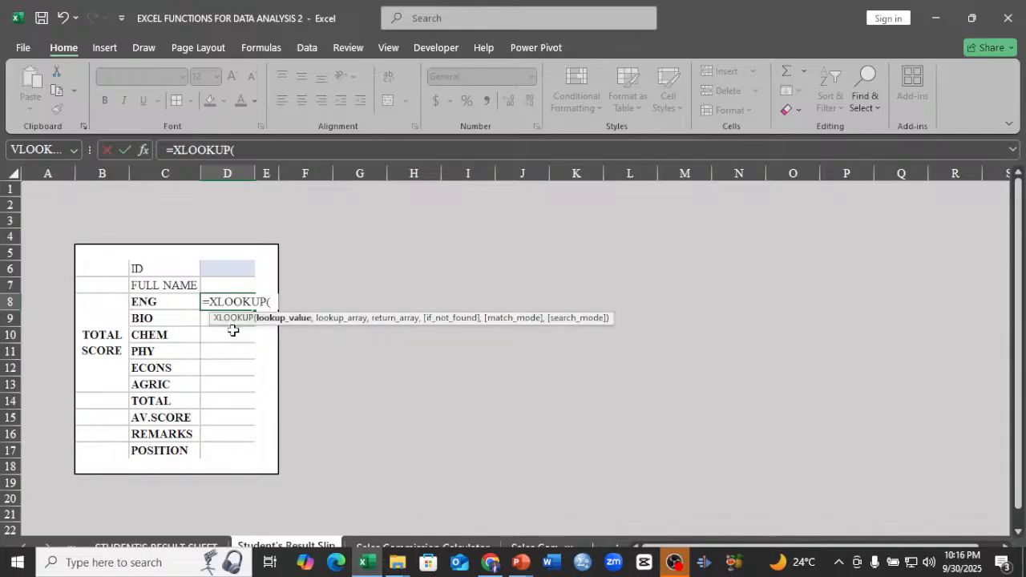
{"action": "left_click", "coordinate": [170, 308]}
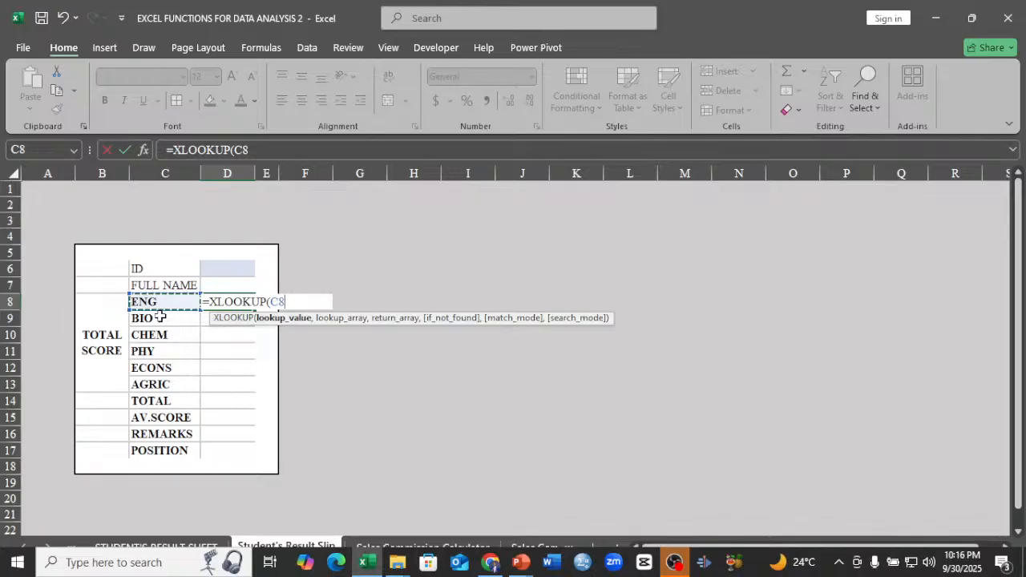
{"action": "type", "text": ","}
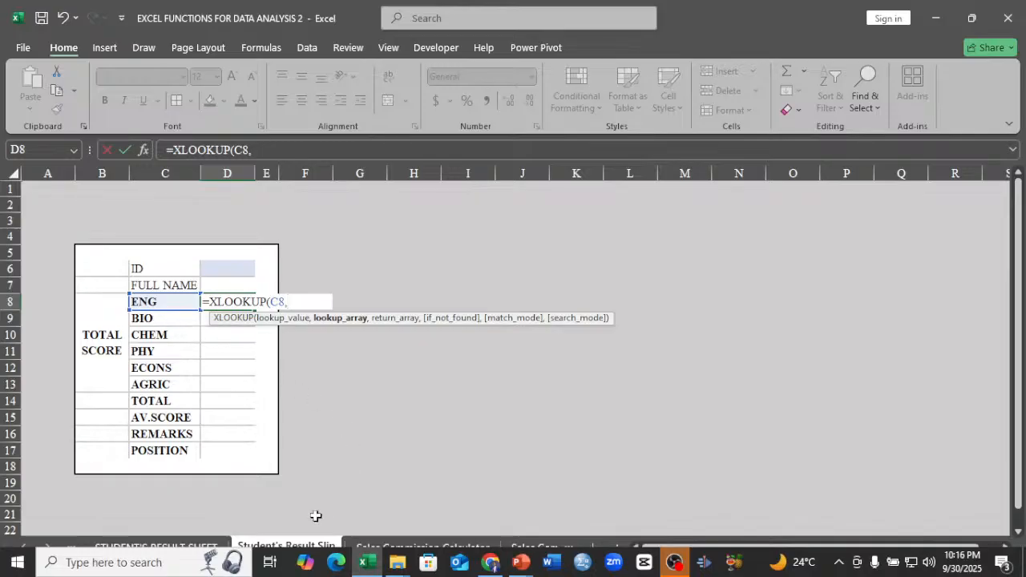
Reference STUDENT'S RESULT SHEET for the XLOOKUP lookup array and bring its TOTAL subject headings into reach.
{"action": "left_click", "coordinate": [210, 546]}
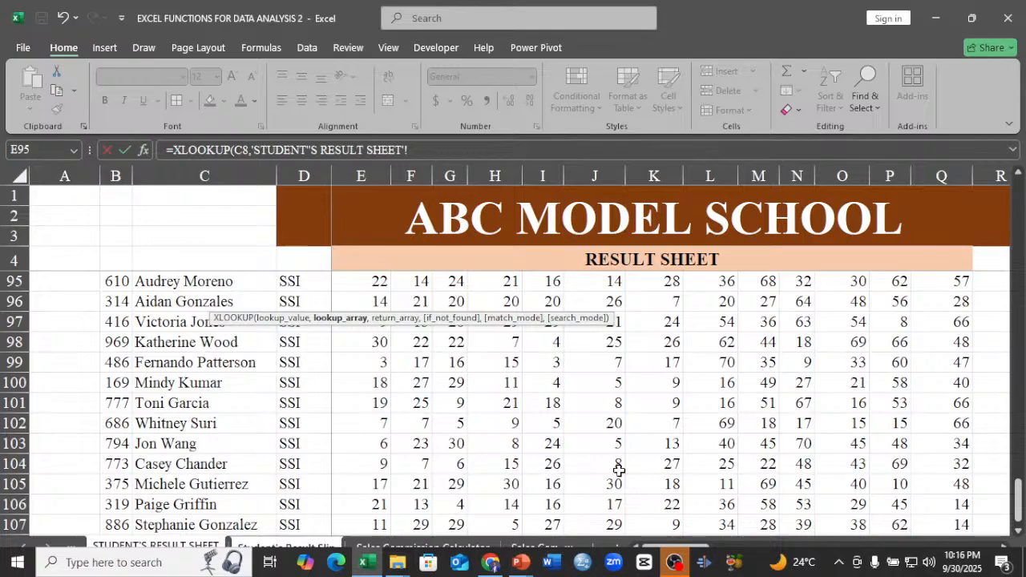
{"action": "scroll", "coordinate": [624, 466], "scroll_direction": "up", "scroll_amount": 20}
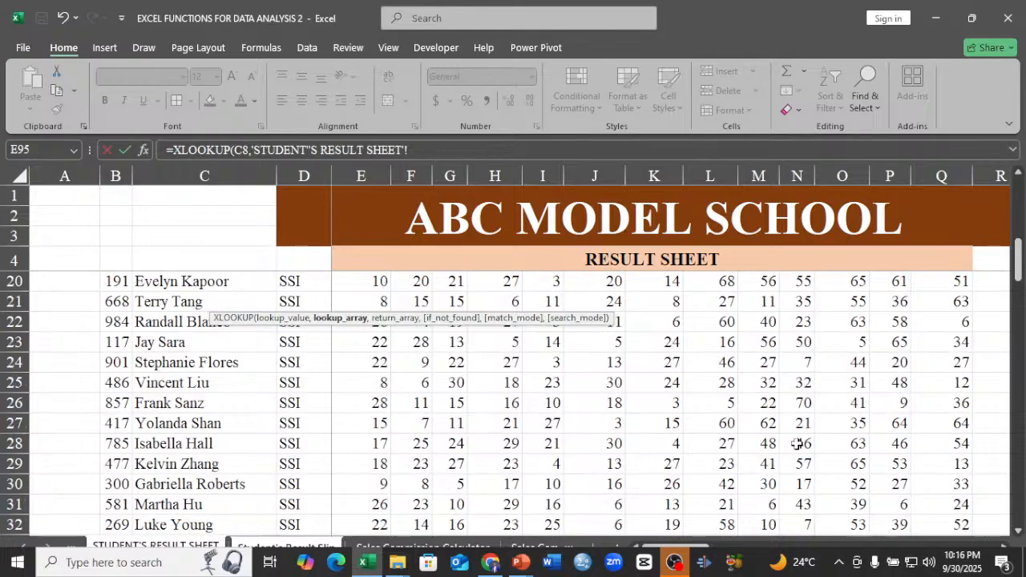
{"action": "scroll", "coordinate": [797, 443], "scroll_direction": "up", "scroll_amount": 5}
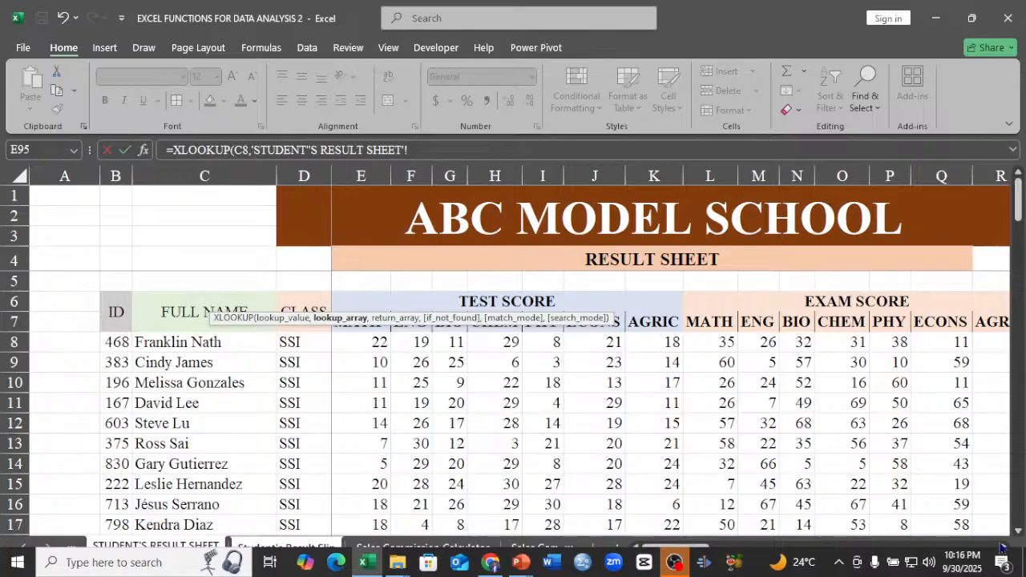
{"action": "left_click", "coordinate": [1003, 548]}
{"action": "left_click", "coordinate": [1002, 548]}
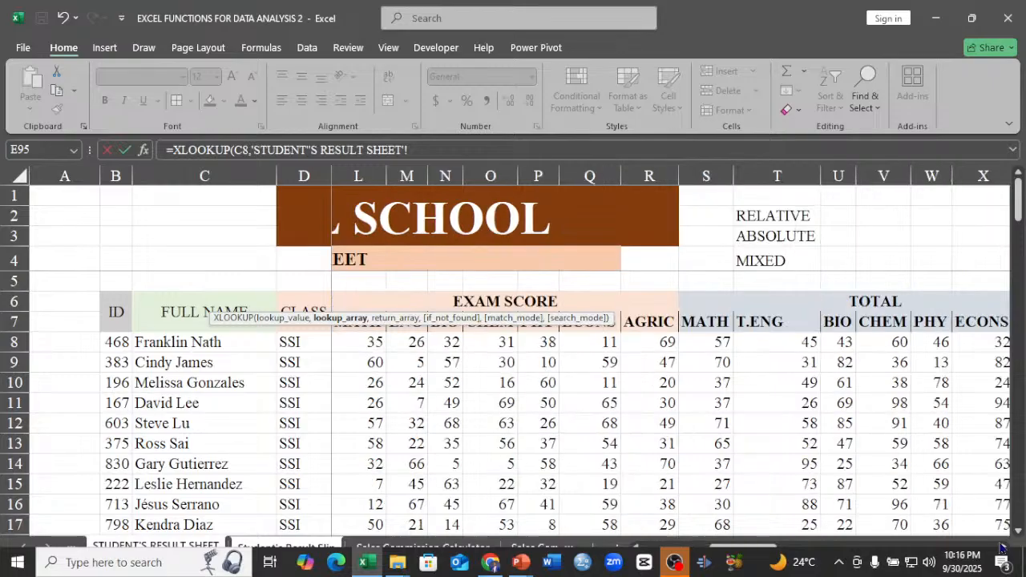
{"action": "left_click", "coordinate": [1002, 548]}
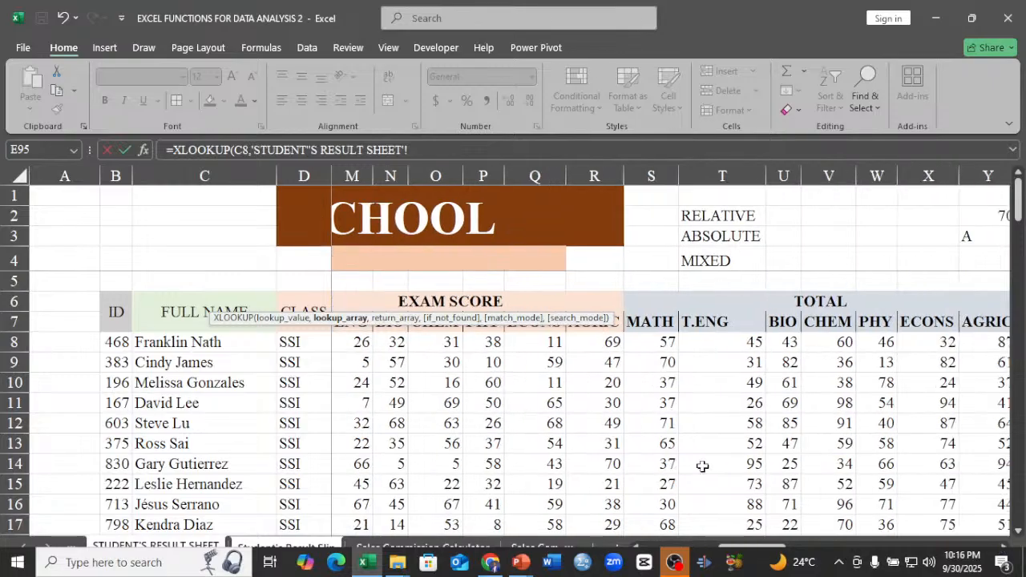
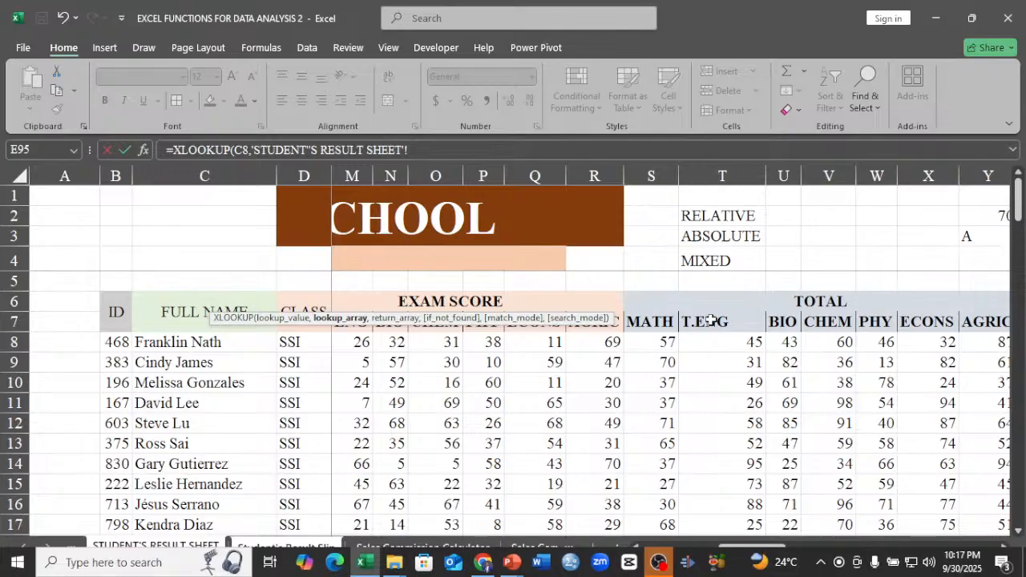
Try to complete the ENG formula in D8 with T7:Y7 as lookup array and T8:Y107 of STUDENT'S RESULT SHEET as return array.
{"action": "left_click_drag", "start_coordinate": [710, 320], "coordinate": [865, 325]}
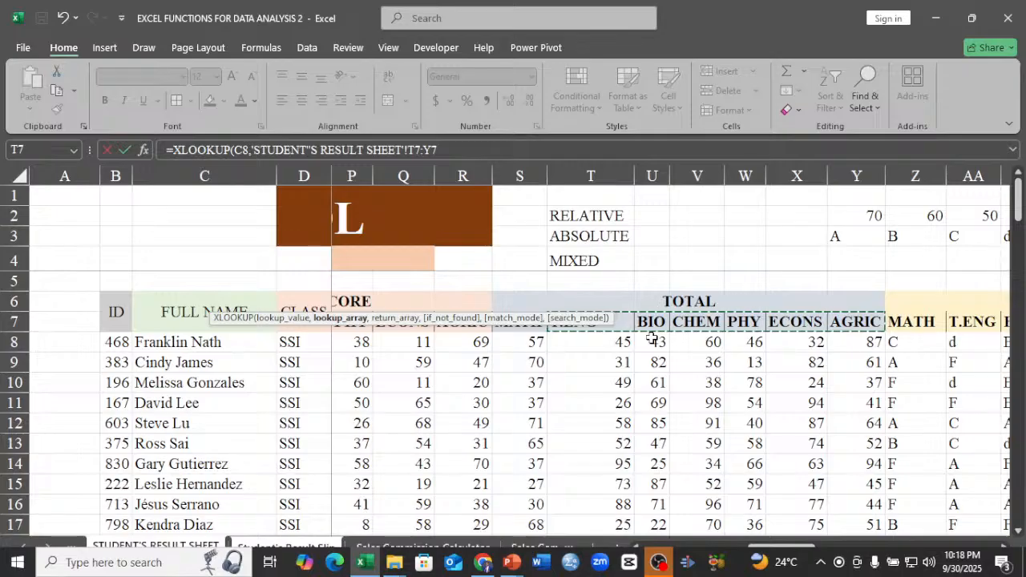
{"action": "type", "text": ","}
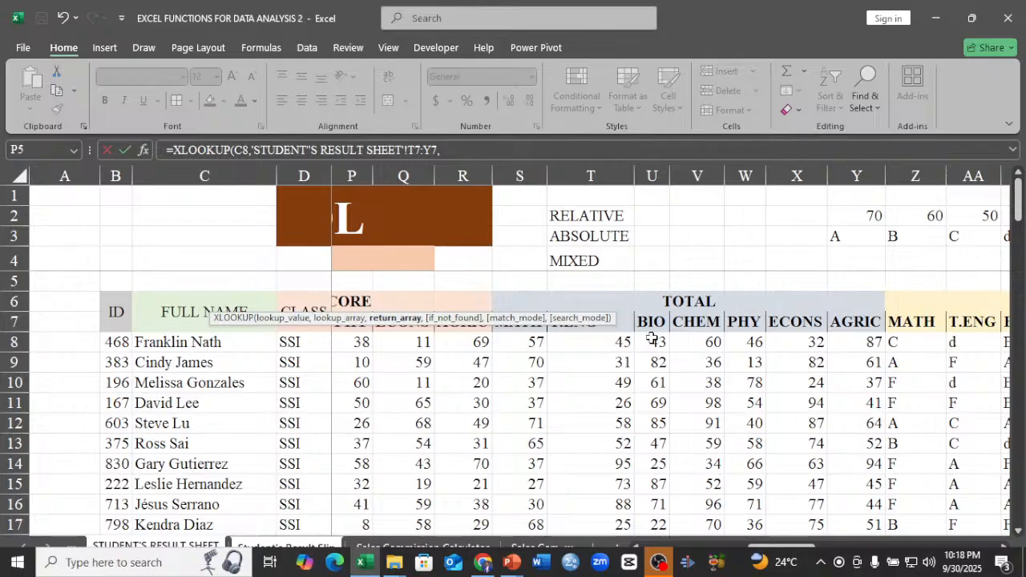
{"action": "left_click", "coordinate": [598, 343]}
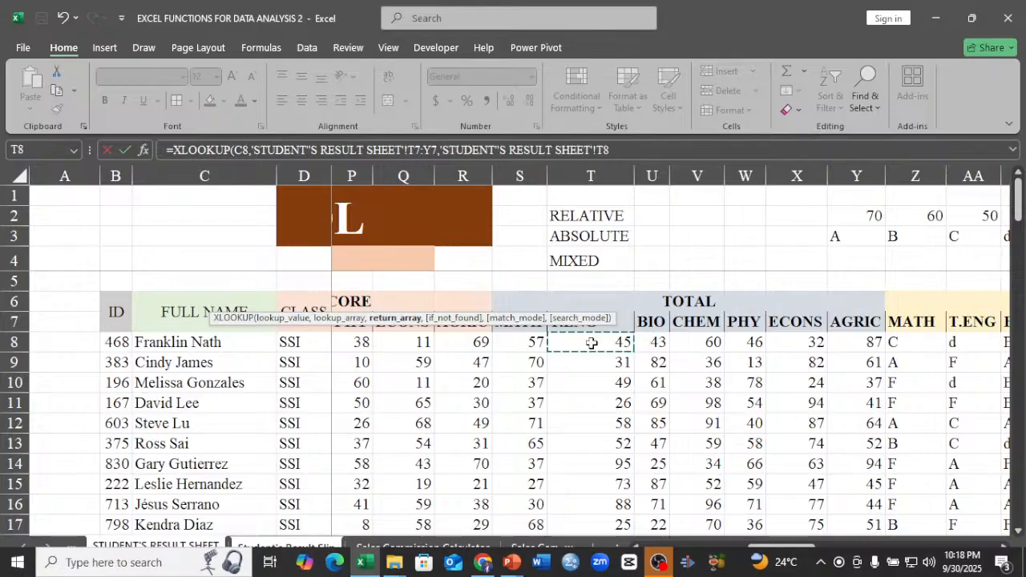
{"action": "left_click_drag", "start_coordinate": [592, 343], "coordinate": [846, 344]}
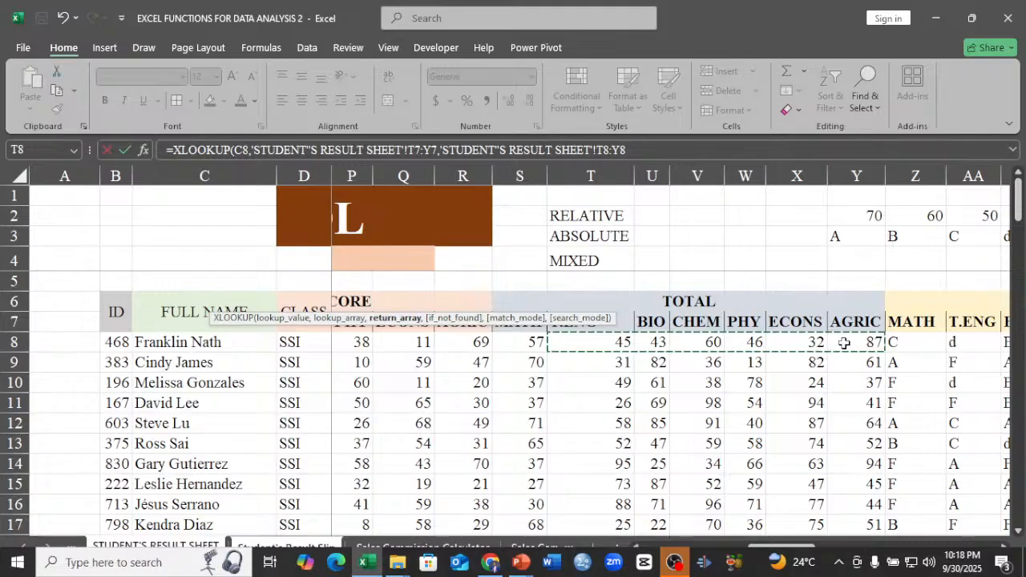
{"action": "key", "text": "ctrl+shift+Down"}
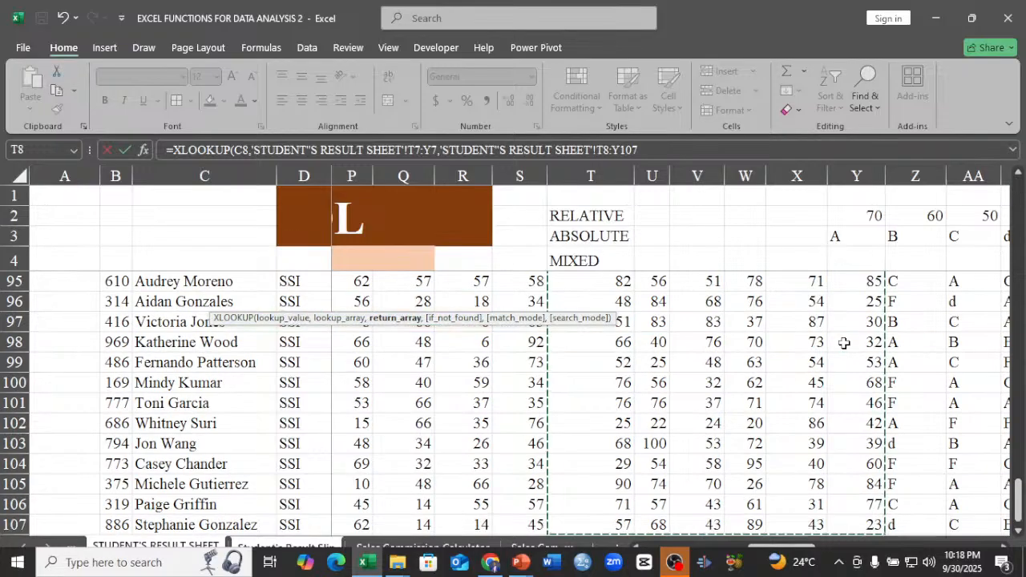
{"action": "key", "text": "Return"}
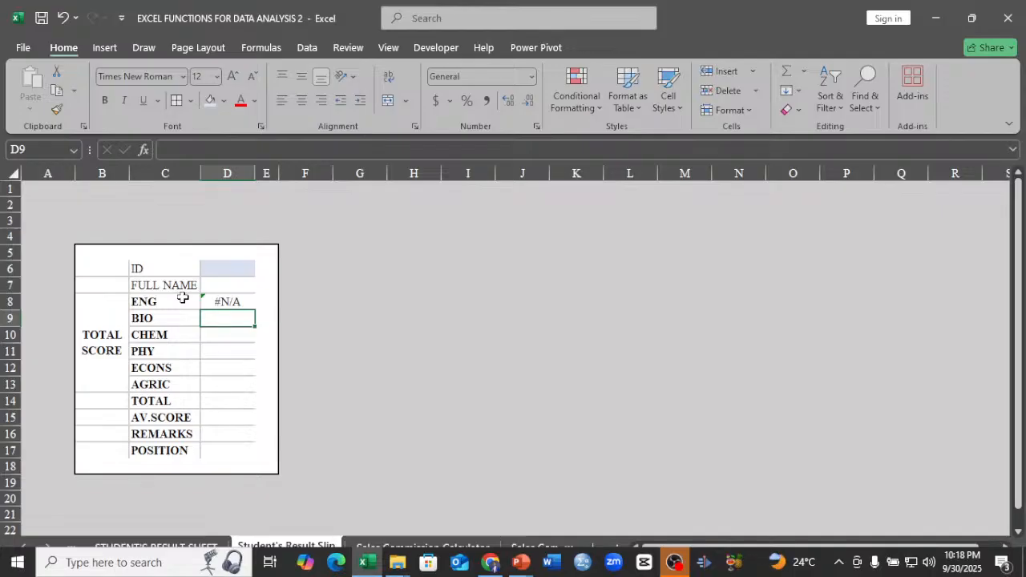
Replace the ENG formula in D8 with a new XLOOKUP that uses the absolute reference $D$7 as its lookup value.
{"action": "left_click", "coordinate": [229, 301]}
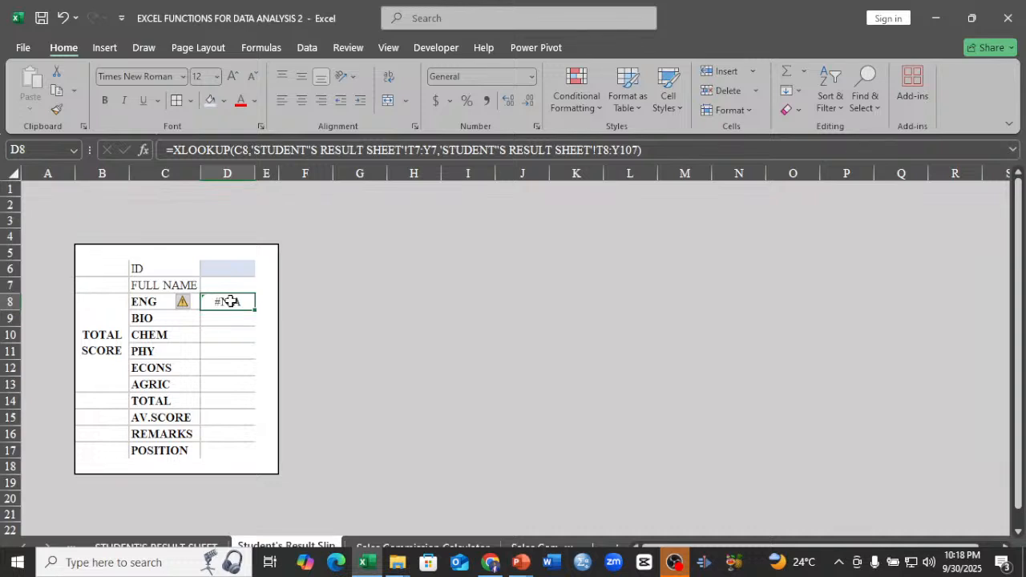
{"action": "type", "text": "=X"}
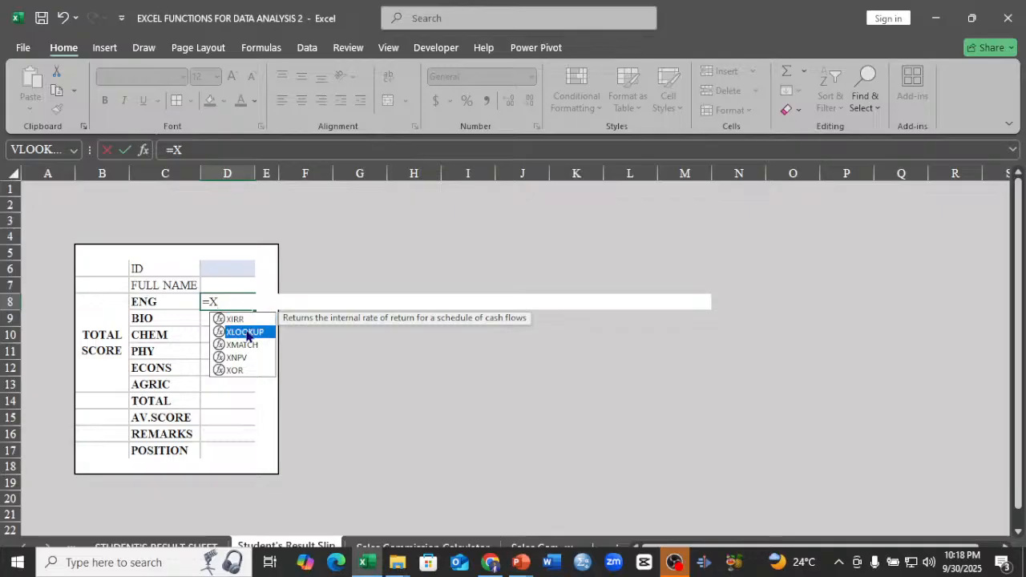
{"action": "double_click", "coordinate": [245, 331]}
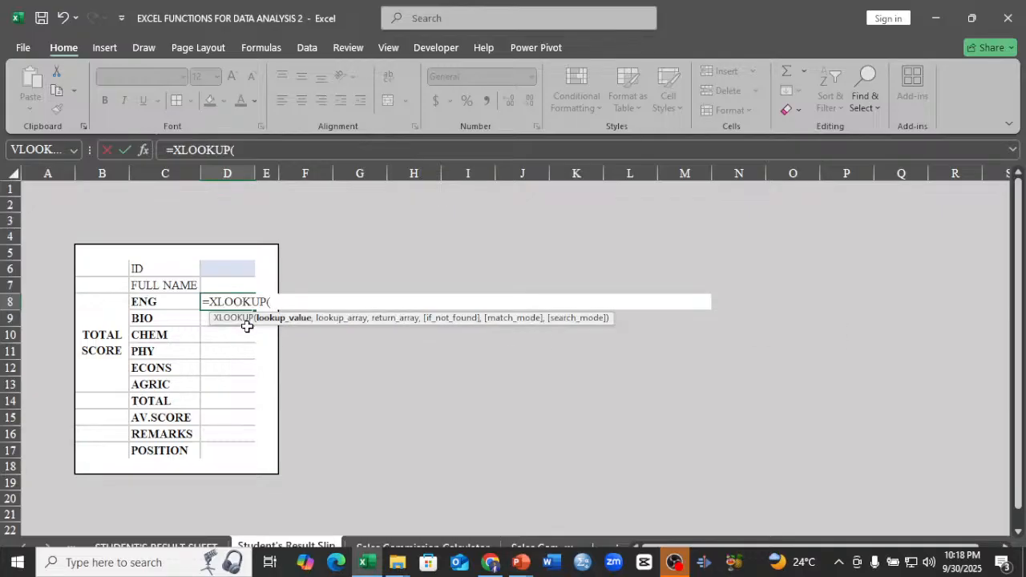
{"action": "left_click", "coordinate": [240, 286]}
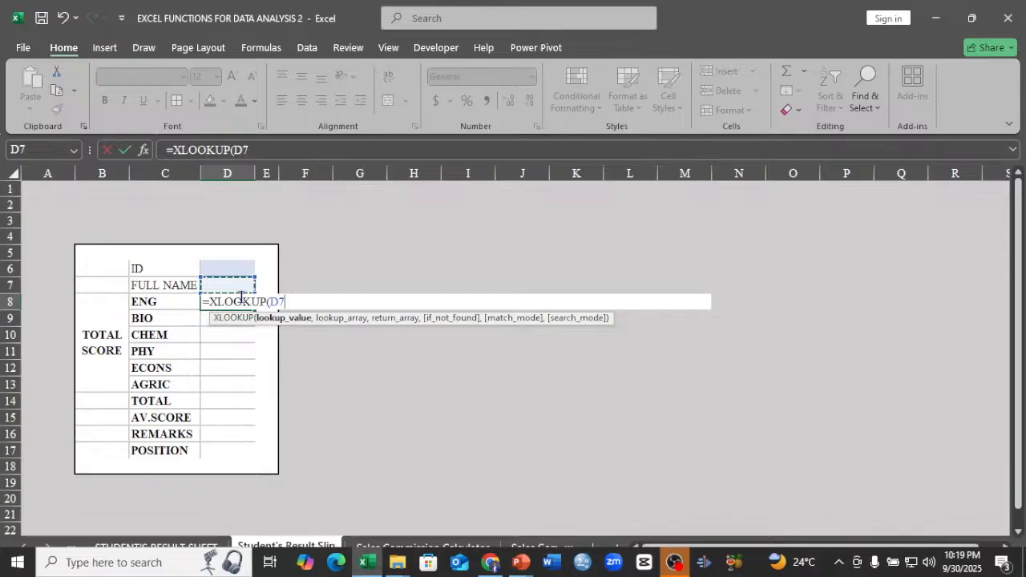
{"action": "key", "text": "F4"}
{"action": "type", "text": ","}
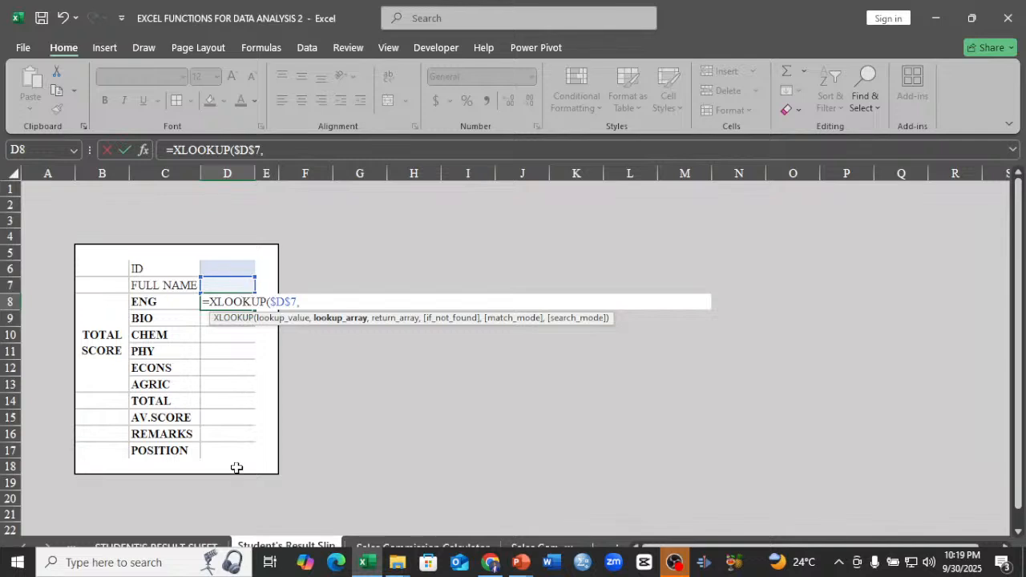
Use the full name range C8:C107 on STUDENT'S RESULT SHEET as the XLOOKUP's lookup array.
{"action": "left_click", "coordinate": [182, 545]}
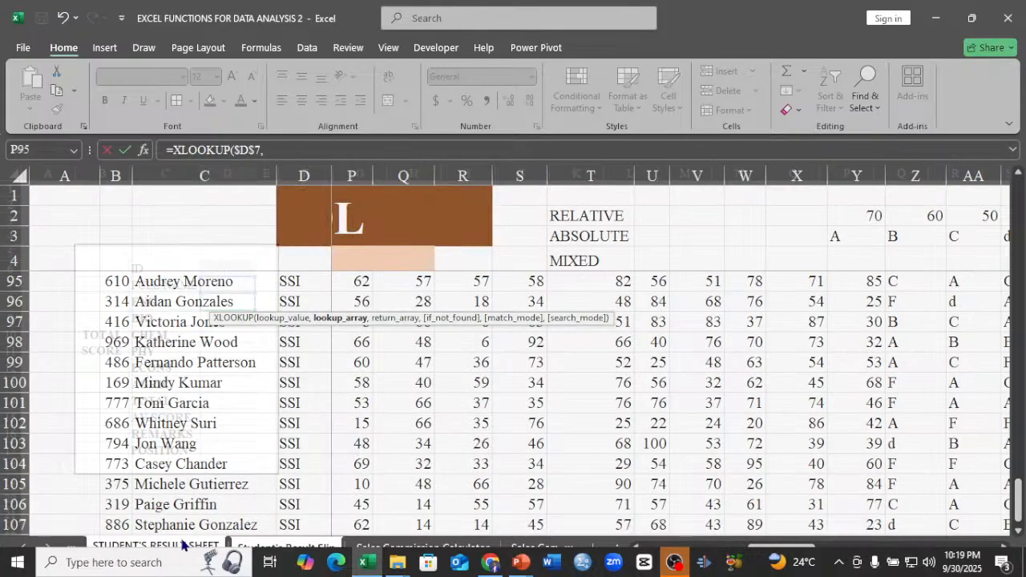
{"action": "scroll", "coordinate": [157, 374], "scroll_direction": "up", "scroll_amount": 20}
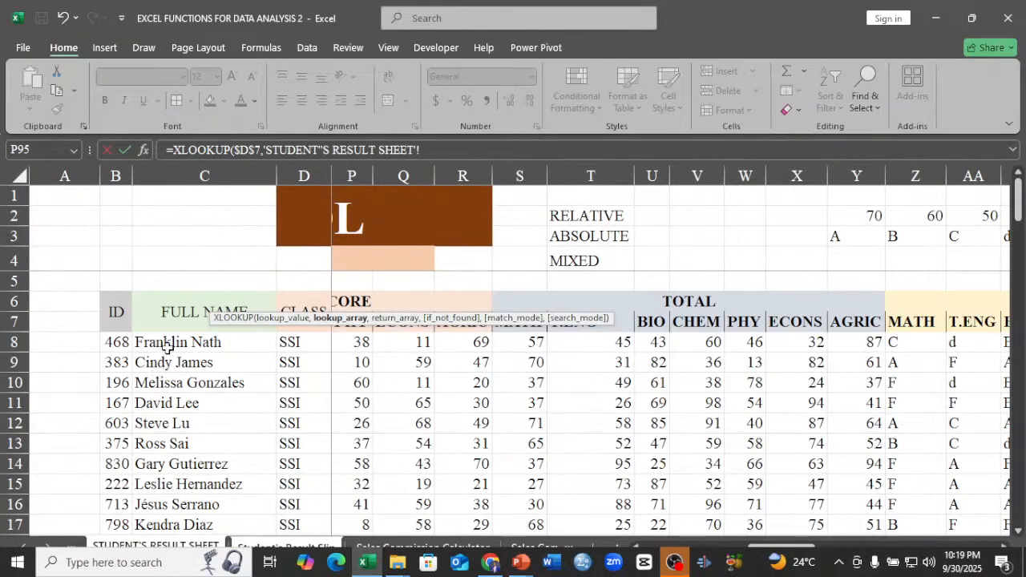
{"action": "left_click", "coordinate": [170, 342]}
{"action": "key", "text": "ctrl+shift+Down"}
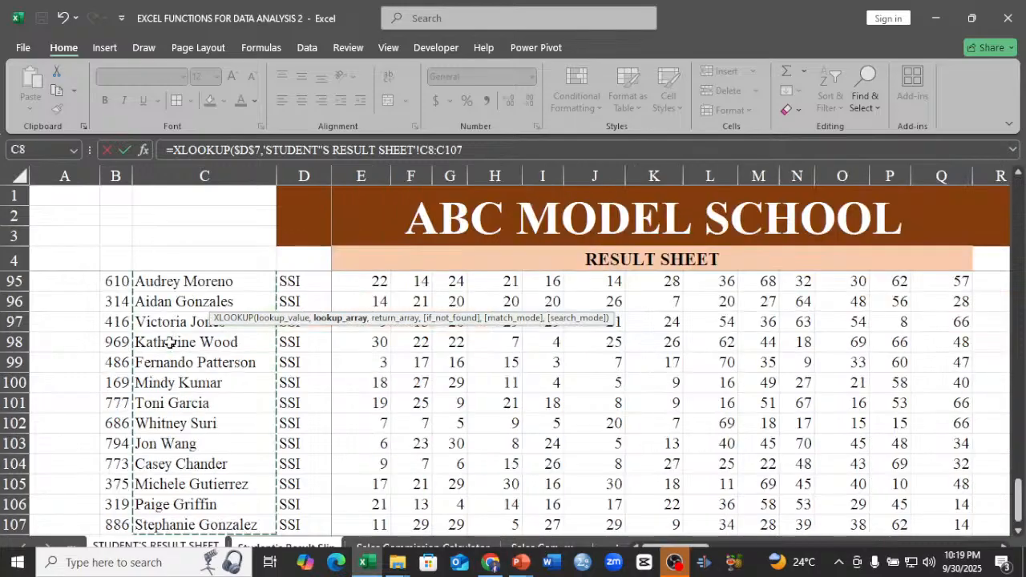
{"action": "type", "text": ","}
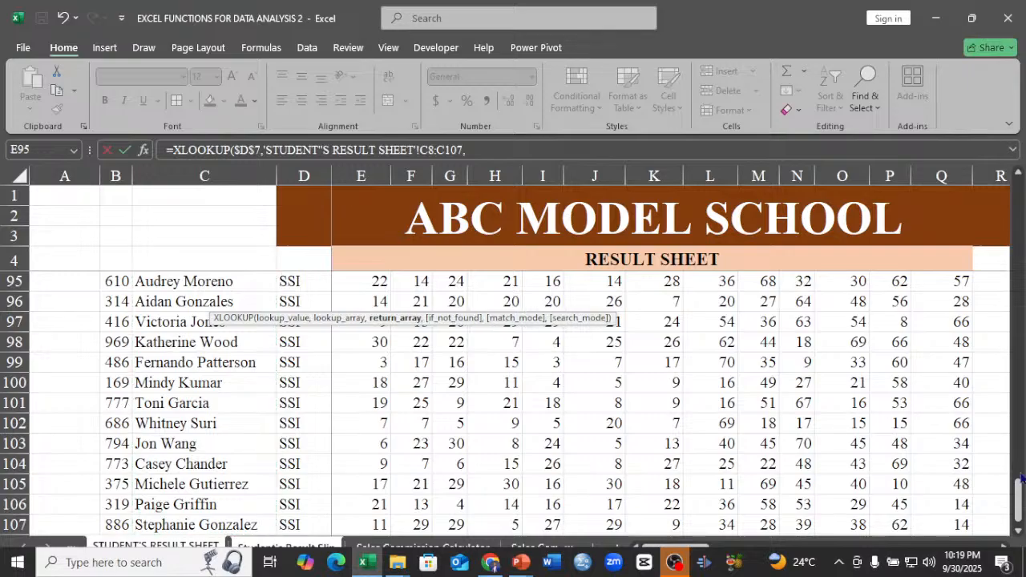
Use the T.ENG total scores T8:T107 on STUDENT'S RESULT SHEET as the return array and complete the formula.
{"action": "left_click_drag", "start_coordinate": [1022, 478], "coordinate": [1018, 199]}
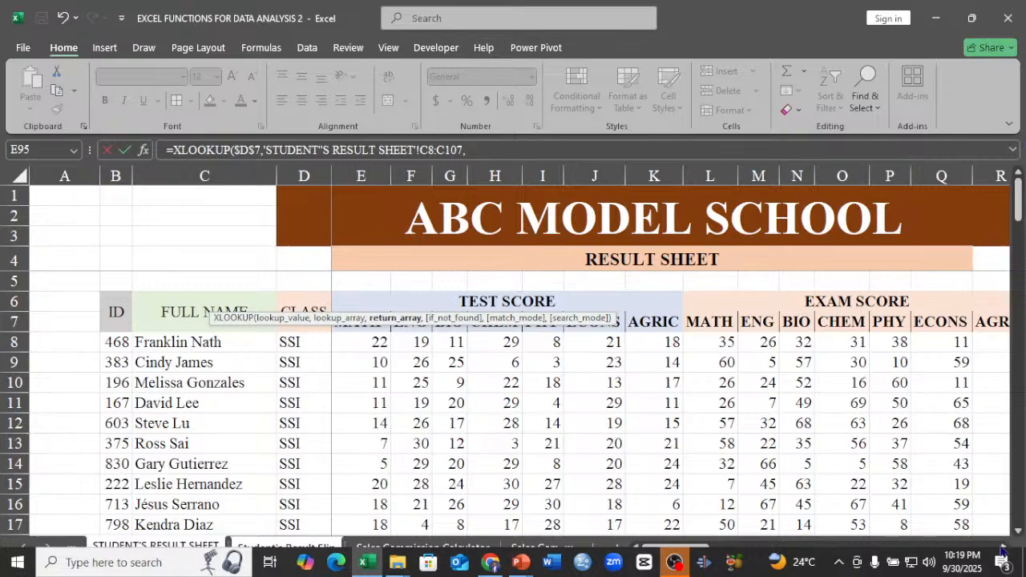
{"action": "left_click", "coordinate": [1003, 550]}
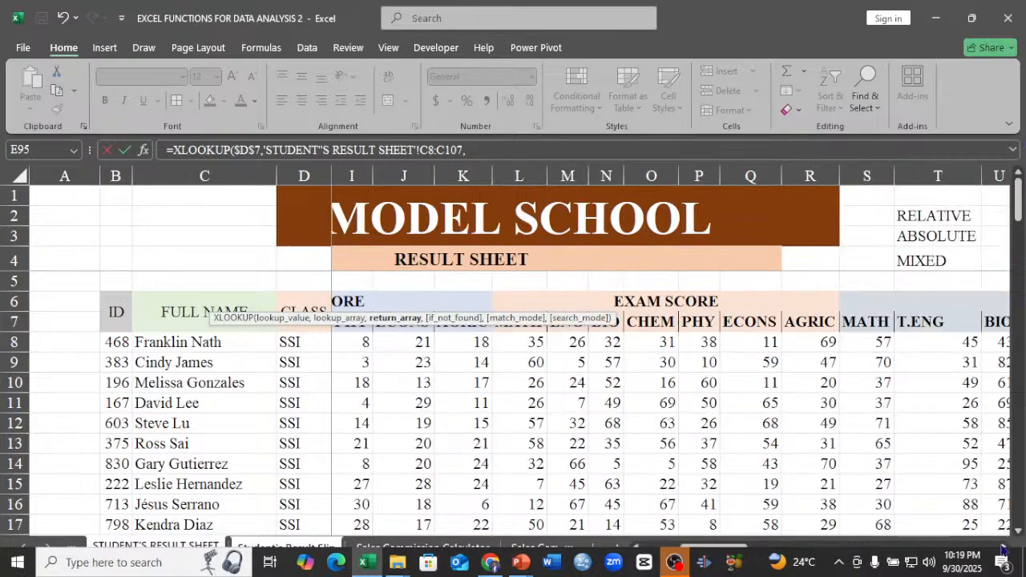
{"action": "left_click", "coordinate": [1002, 550]}
{"action": "left_click", "coordinate": [1002, 550]}
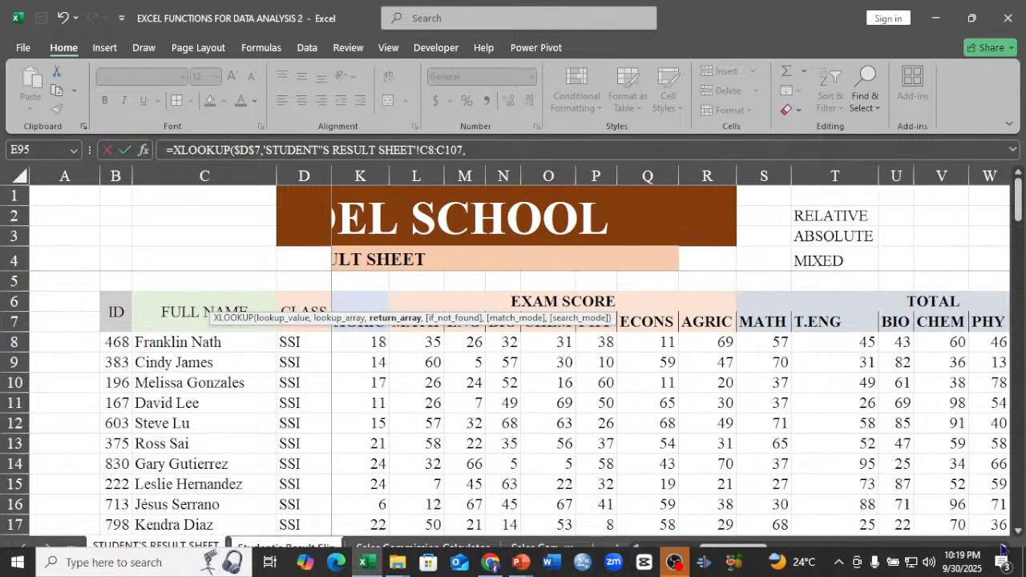
{"action": "left_click", "coordinate": [1002, 550]}
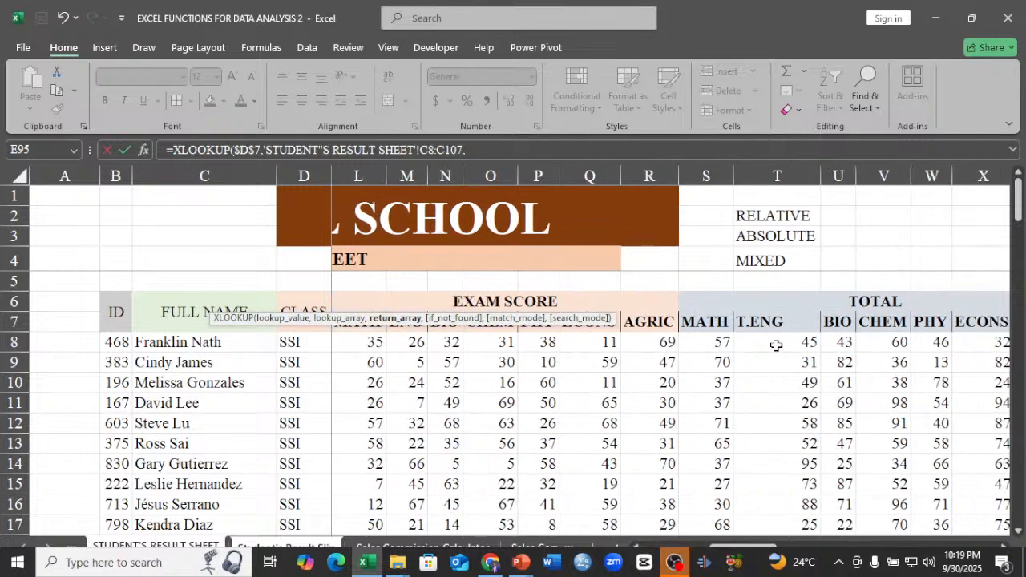
{"action": "left_click", "coordinate": [777, 346]}
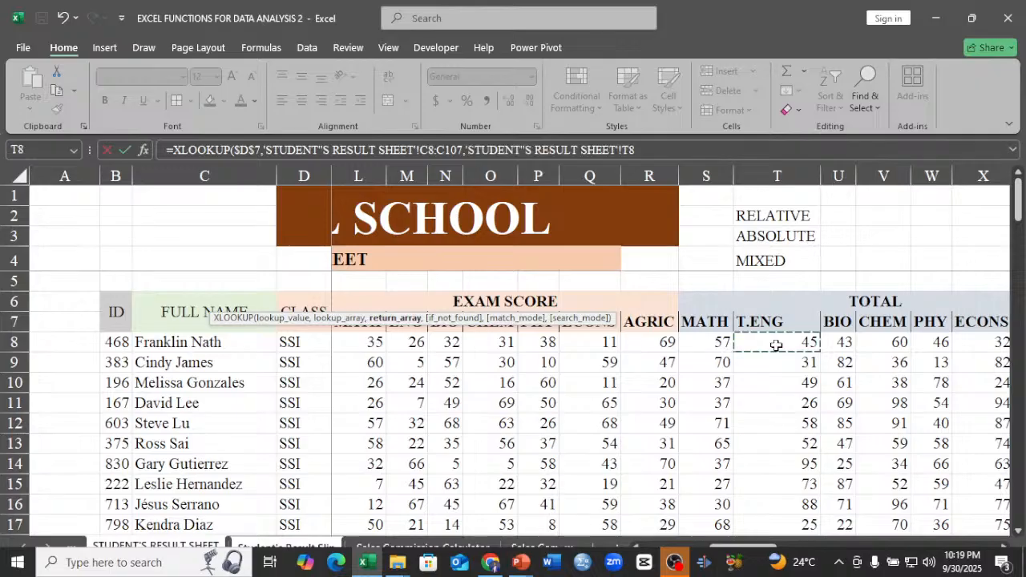
{"action": "key", "text": "ctrl+shift+Down"}
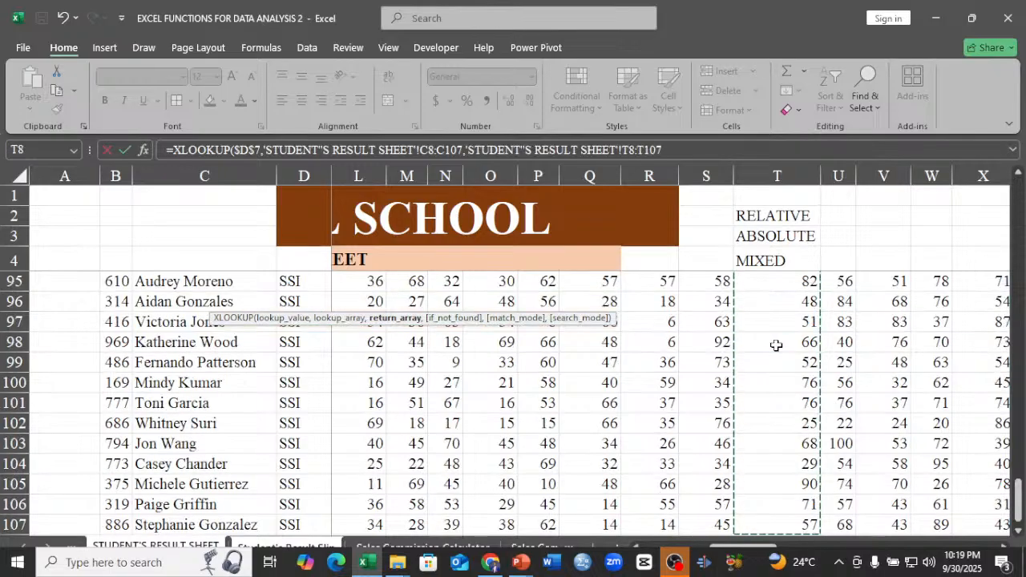
{"action": "key", "text": "Return"}
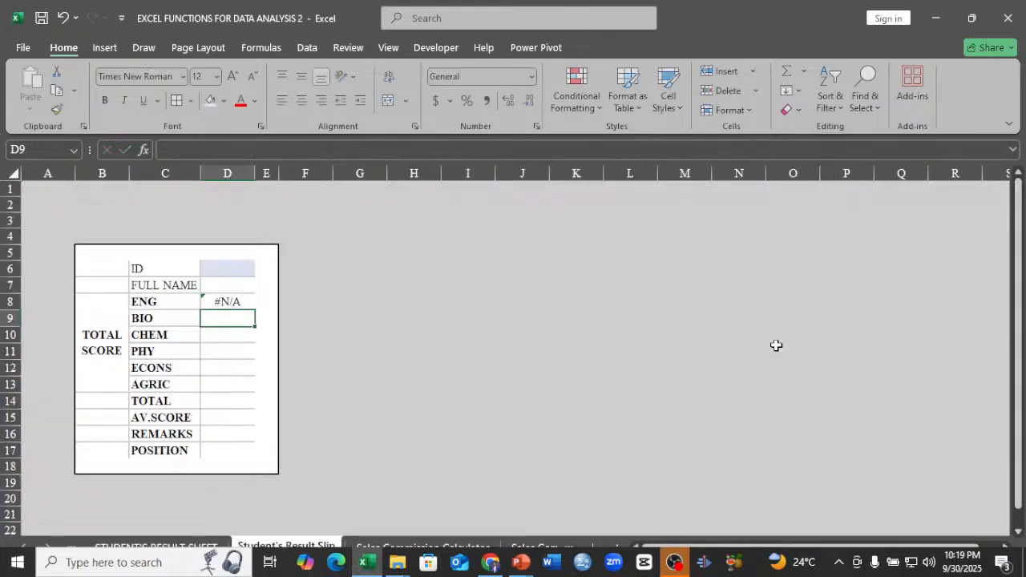
Test the ENG lookup by choosing the second listed student ID in D6, and clear the ID cell again.
{"action": "double_click", "coordinate": [224, 297]}
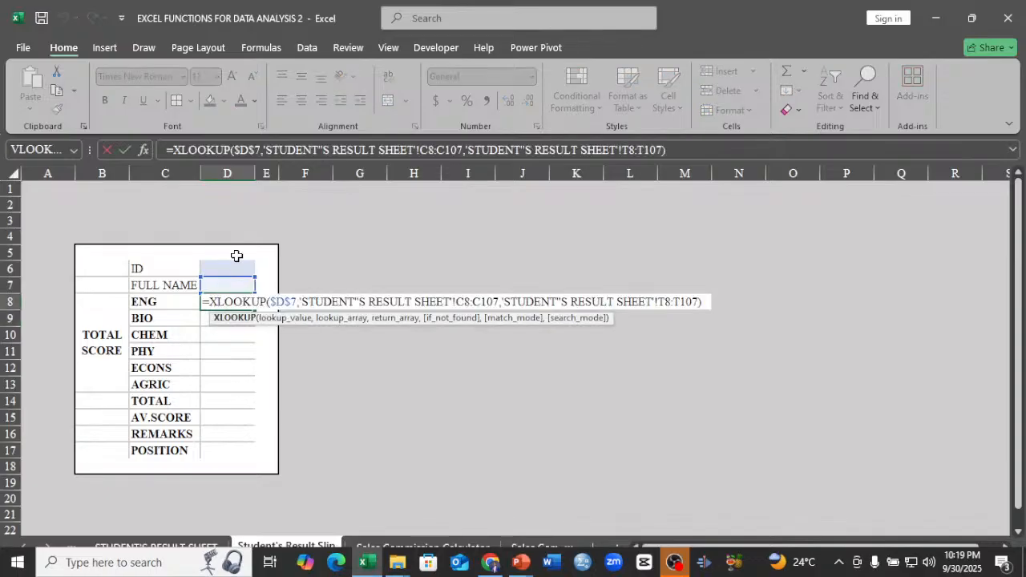
{"action": "left_click", "coordinate": [236, 270]}
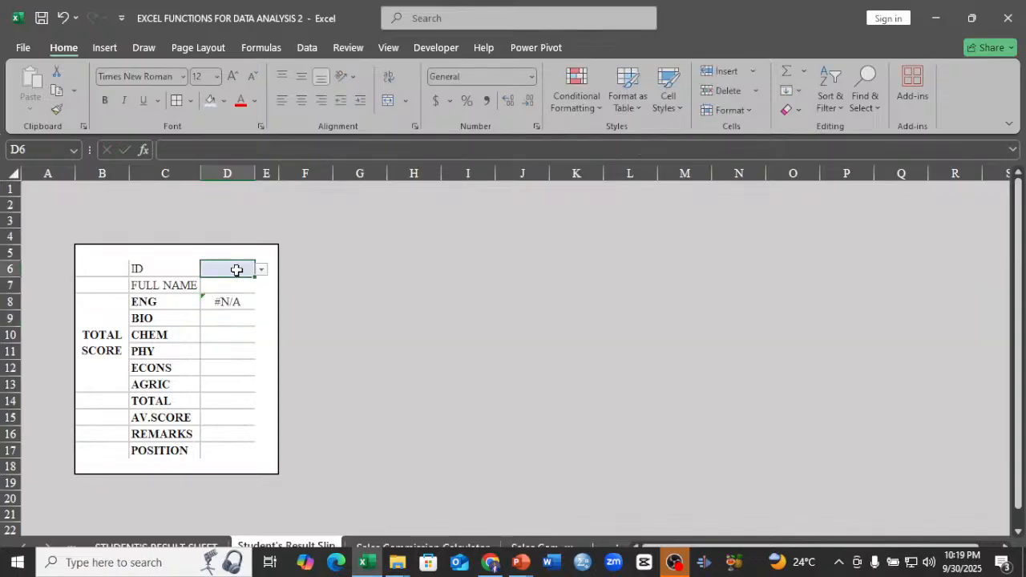
{"action": "left_click", "coordinate": [261, 270]}
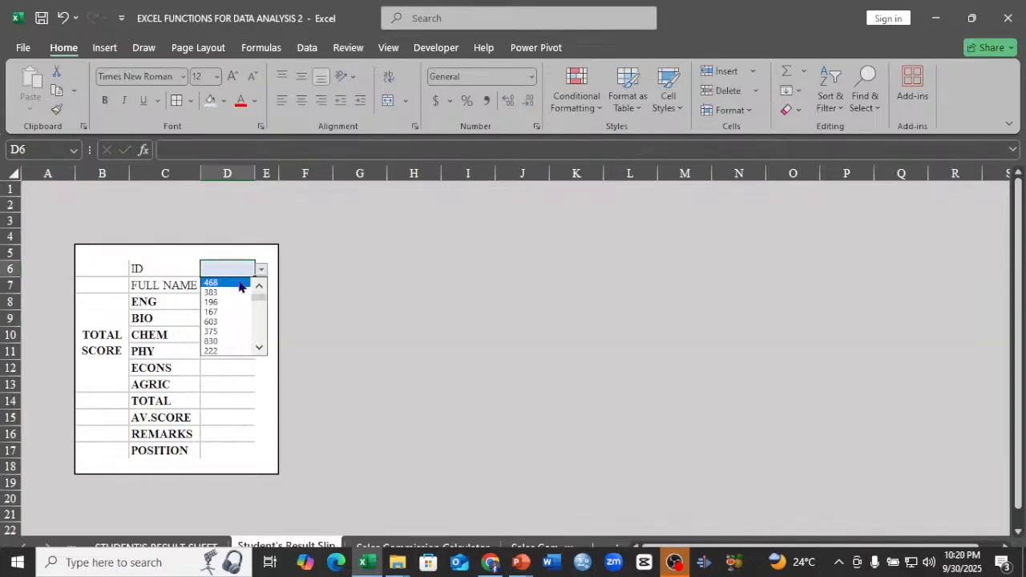
{"action": "left_click", "coordinate": [240, 287]}
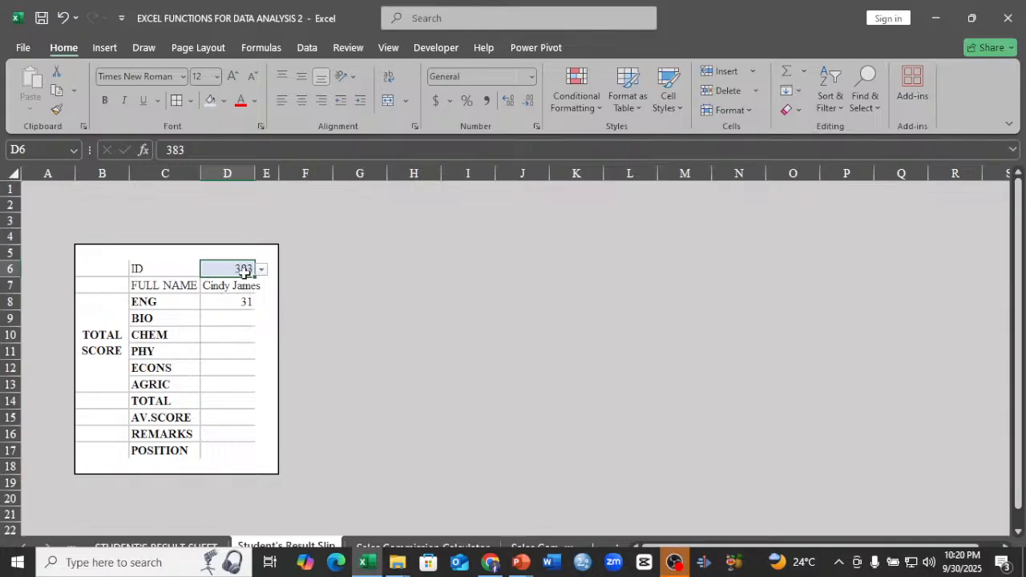
{"action": "key", "text": "Delete"}
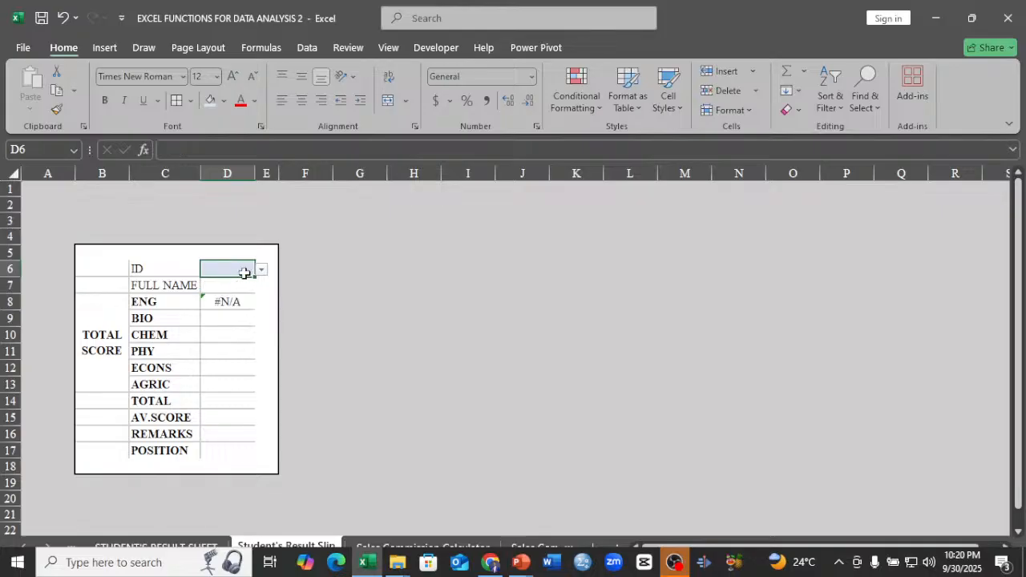
Wrap the XLOOKUP in D8 in IFERROR with an empty string "" as the value if error.
{"action": "double_click", "coordinate": [215, 301]}
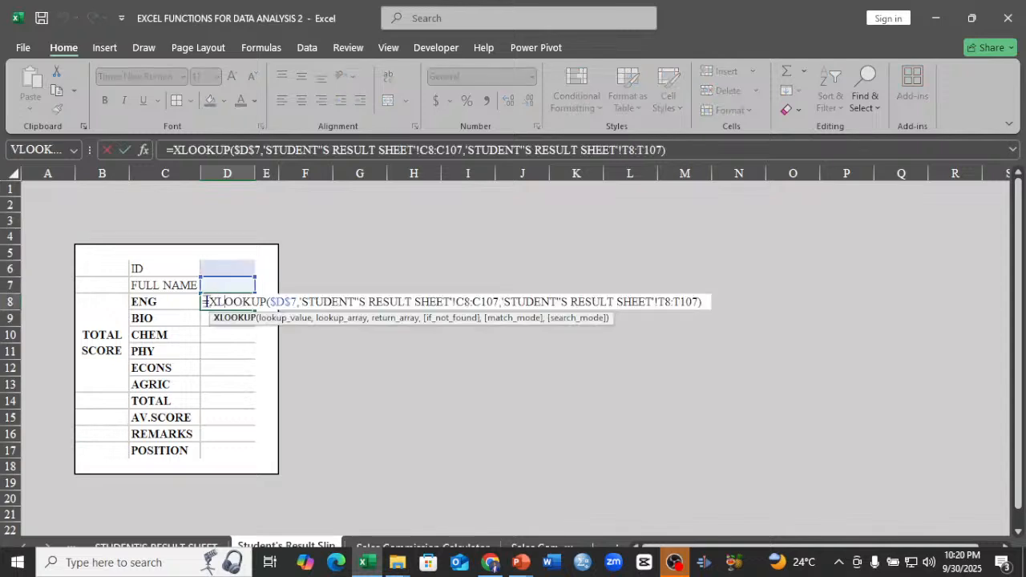
{"action": "left_click", "coordinate": [211, 301]}
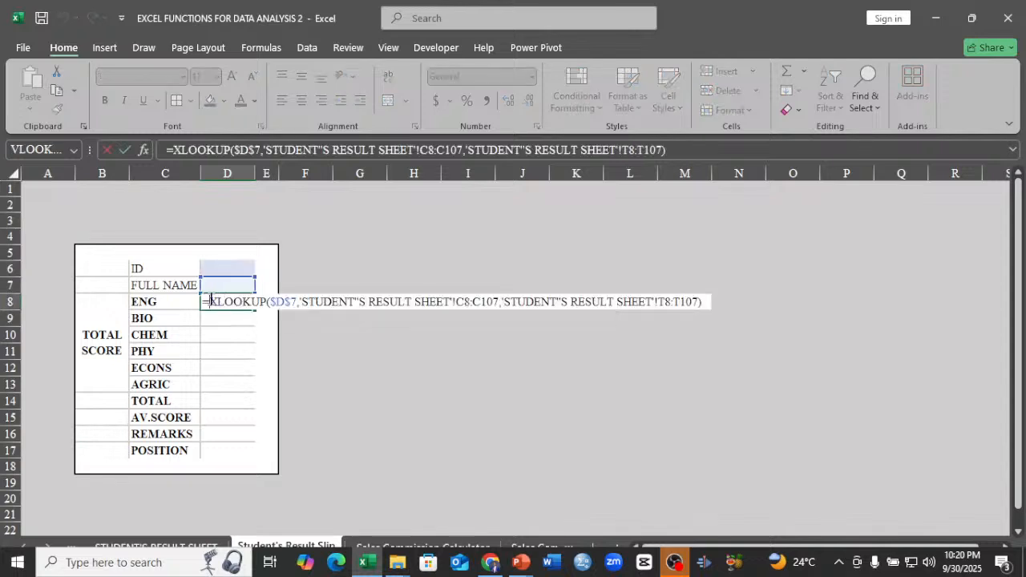
{"action": "type", "text": "IF"}
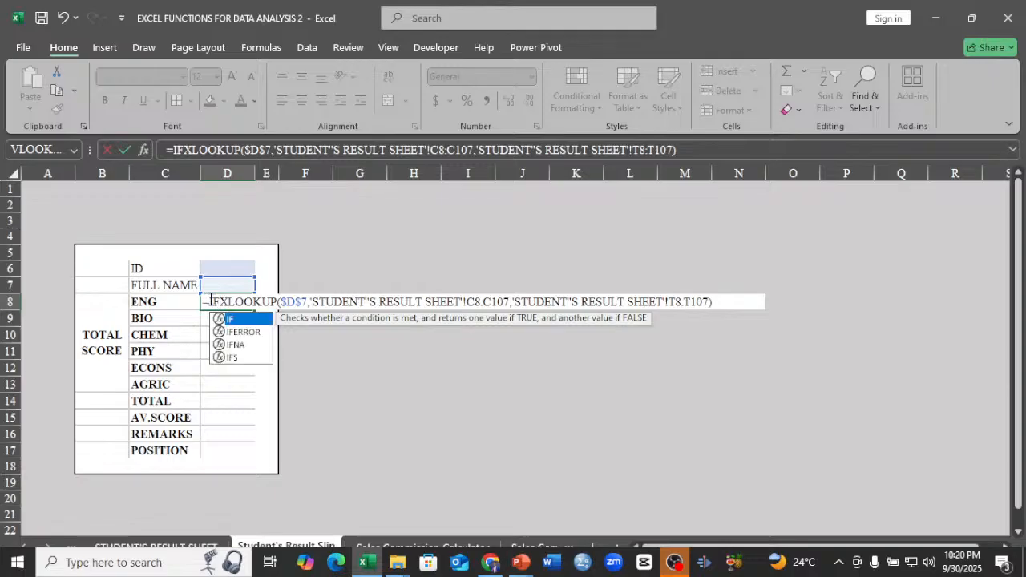
{"action": "key", "text": "Down"}
{"action": "key", "text": "Tab"}
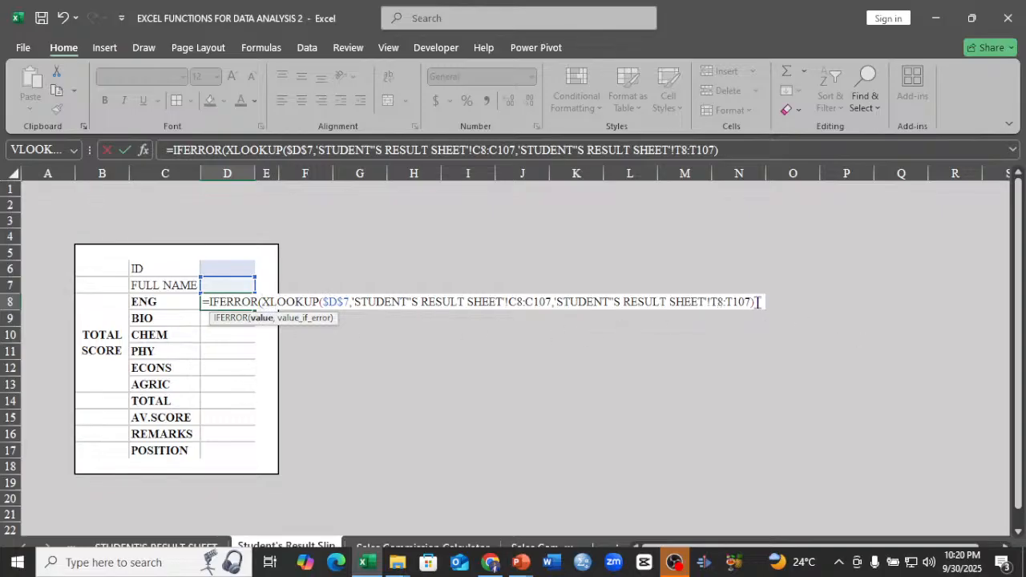
{"action": "type", "text": ",\""}
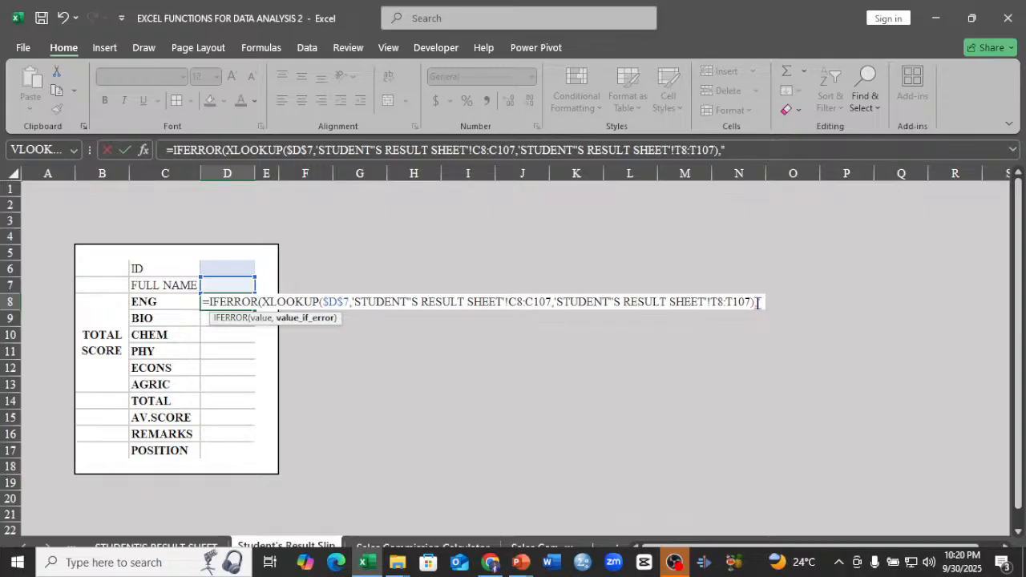
{"action": "type", "text": "\""}
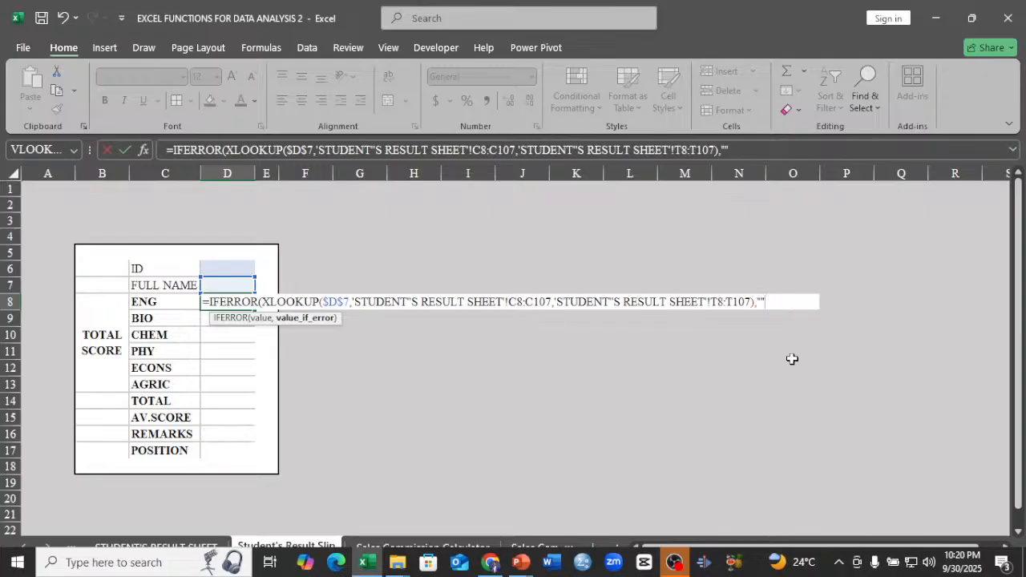
{"action": "type", "text": ")"}
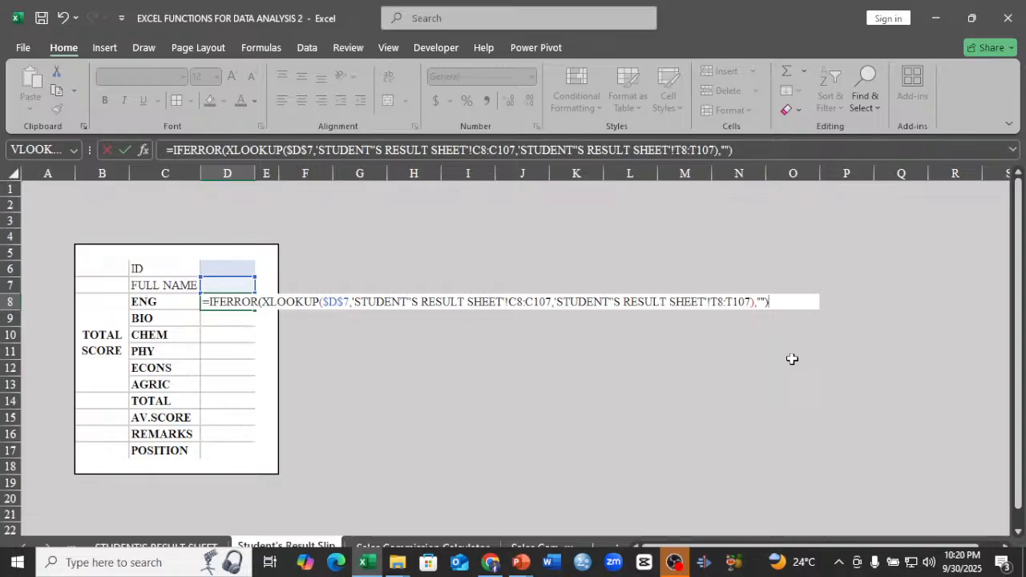
{"action": "key", "text": "Return"}
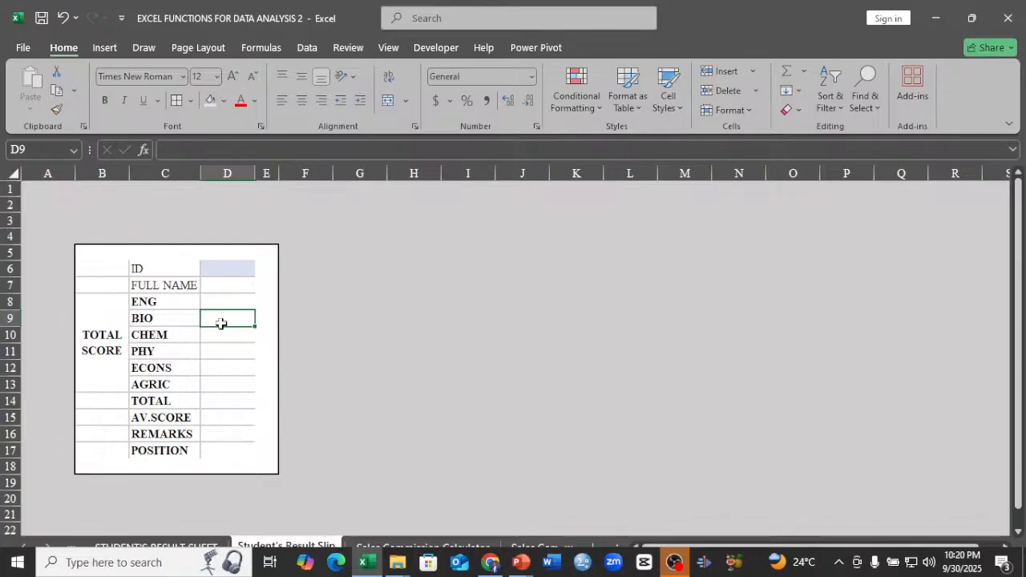
Start an XLOOKUP formula in D9 for BIO with the full name cell as the absolute lookup value $D$7.
{"action": "type", "text": "=X"}
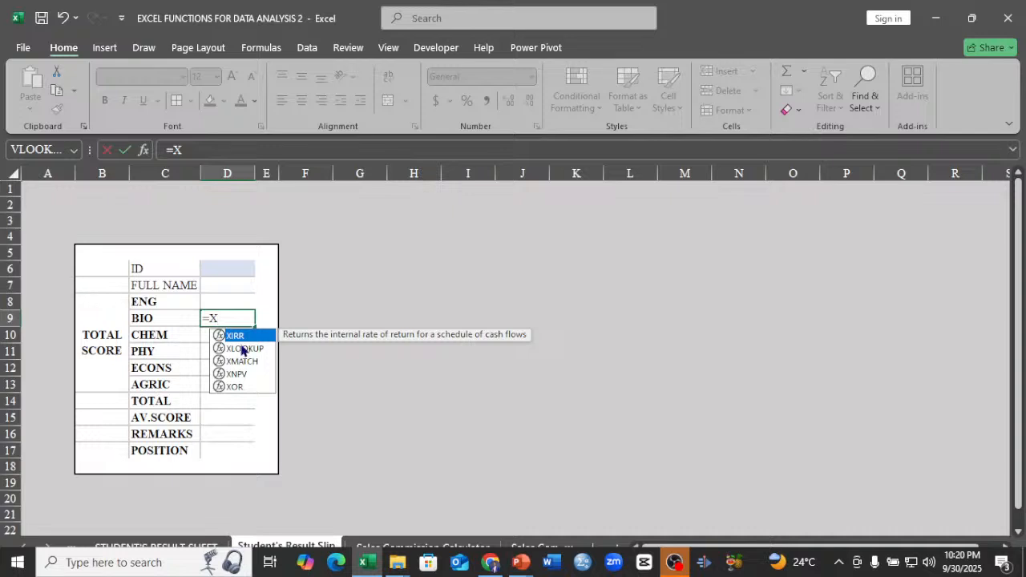
{"action": "left_click", "coordinate": [243, 350]}
{"action": "double_click", "coordinate": [243, 350]}
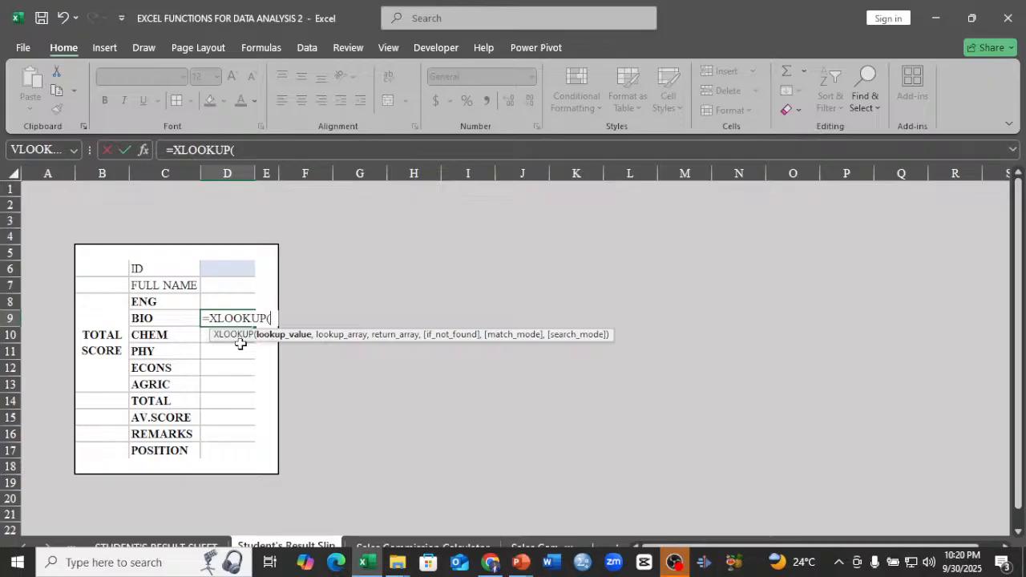
{"action": "left_click", "coordinate": [240, 285]}
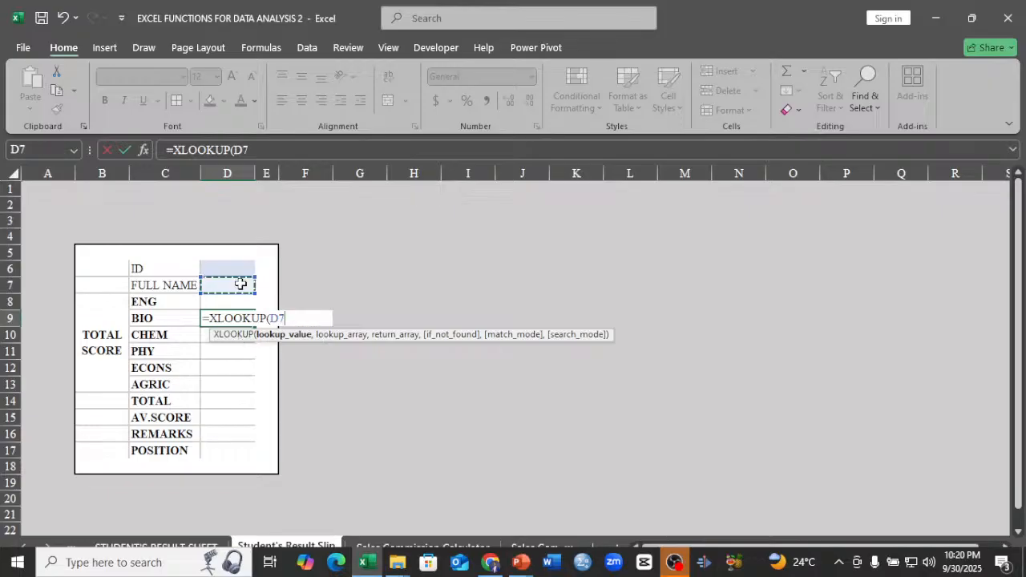
{"action": "key", "text": "F4"}
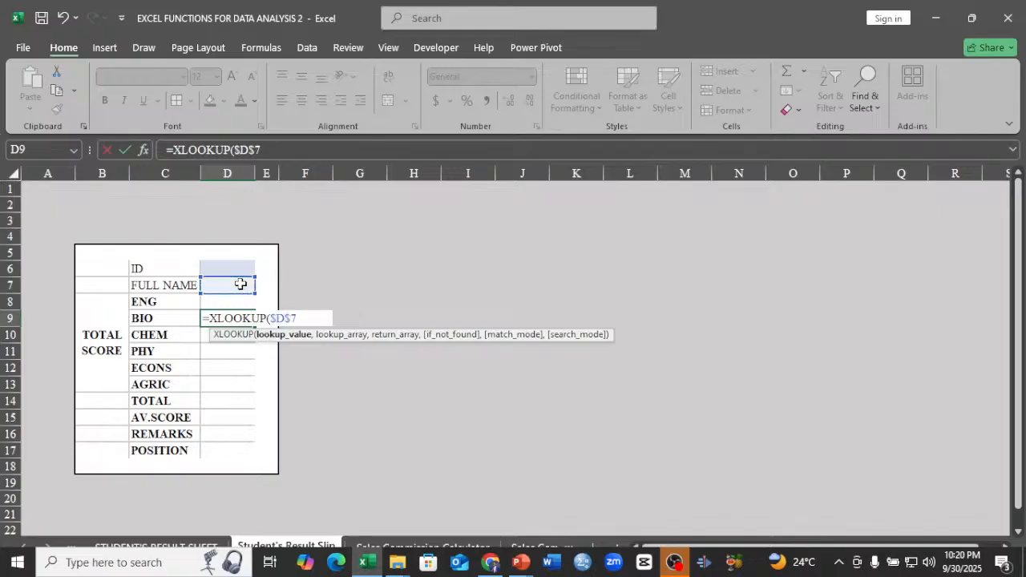
{"action": "type", "text": ","}
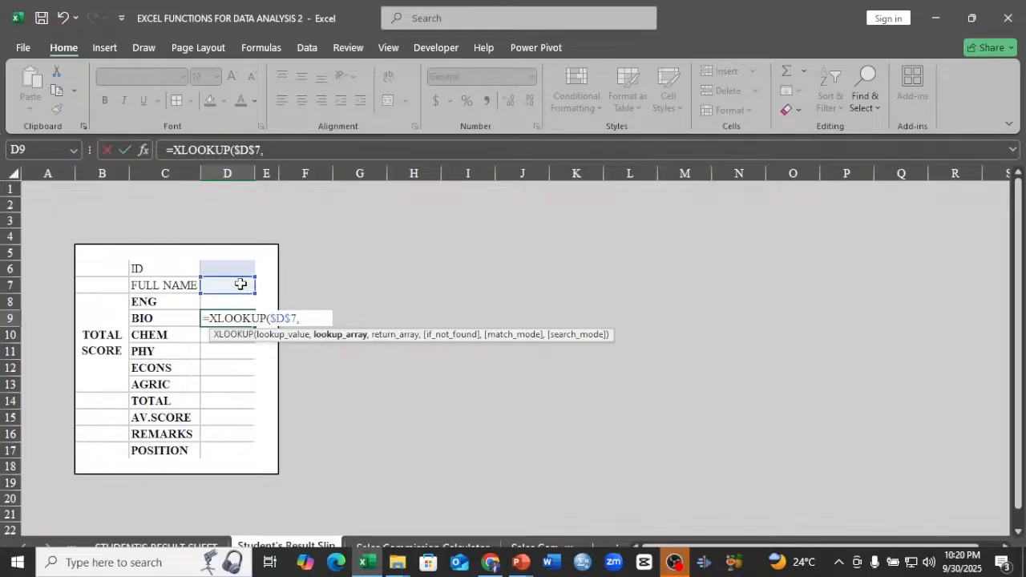
Use the full name range C8:C107 on STUDENT'S RESULT SHEET as the lookup array of the BIO formula.
{"action": "left_click", "coordinate": [195, 546]}
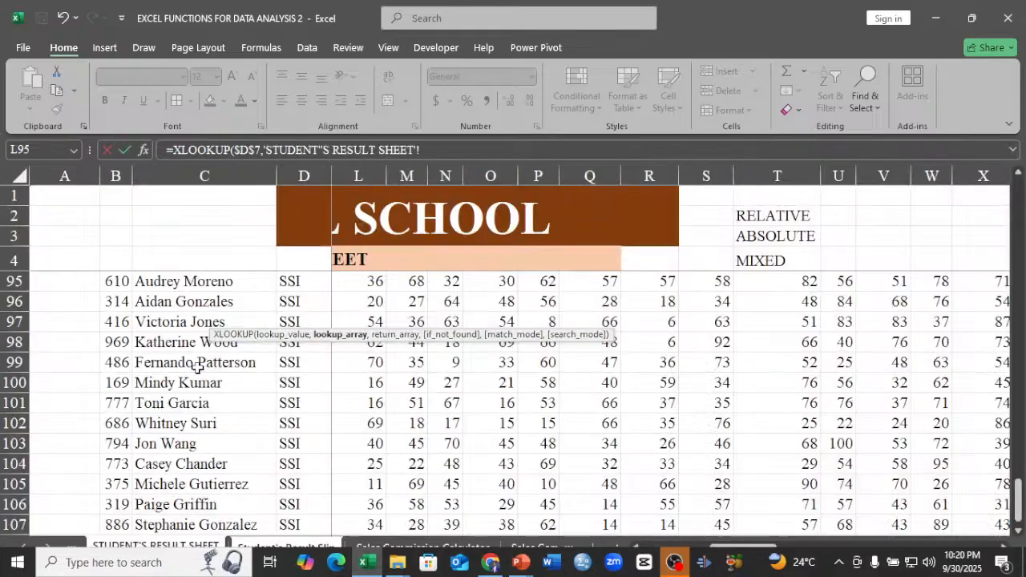
{"action": "scroll", "coordinate": [196, 366], "scroll_direction": "up", "scroll_amount": 20}
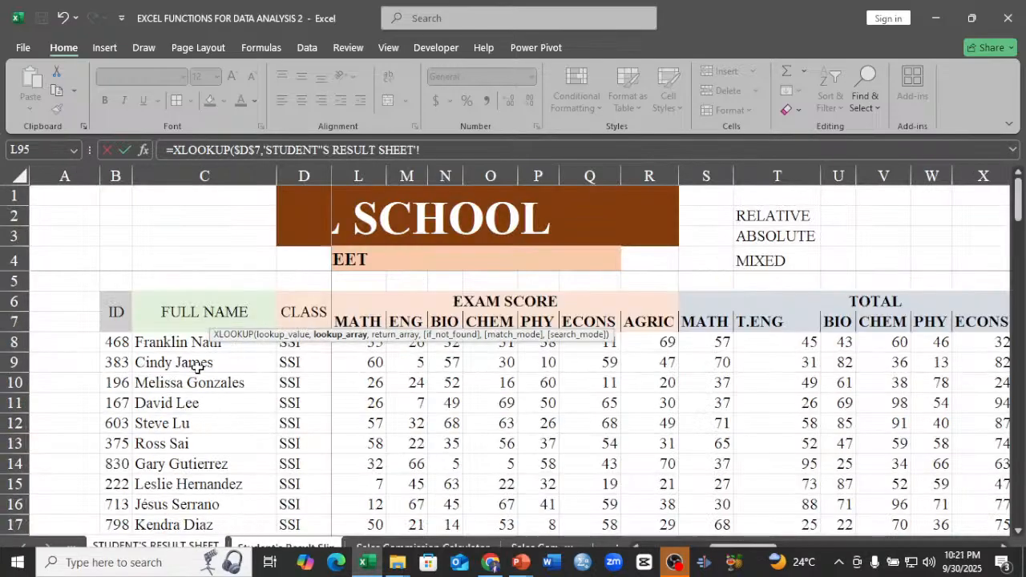
{"action": "left_click", "coordinate": [205, 343]}
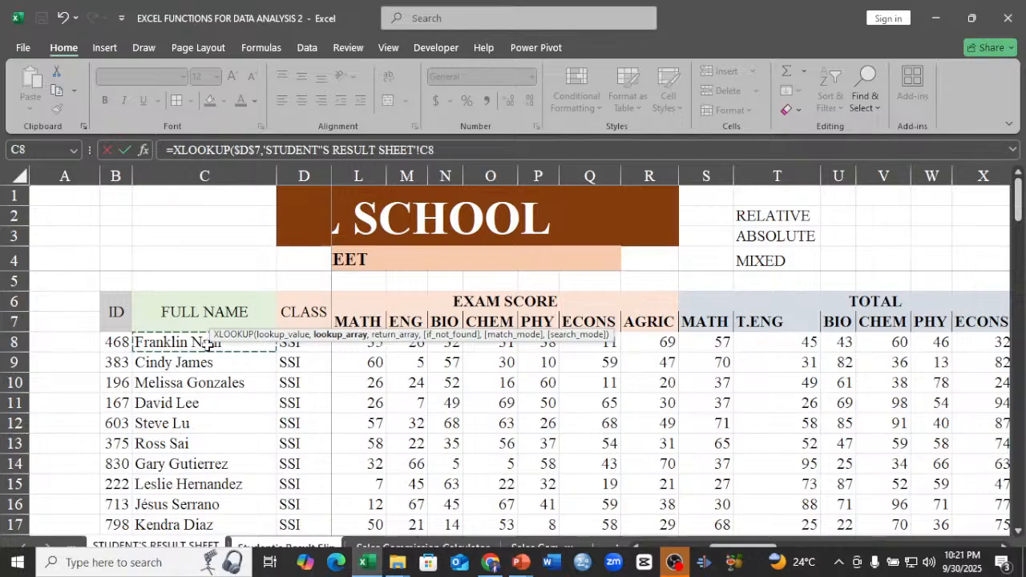
{"action": "key", "text": "ctrl+shift+Down"}
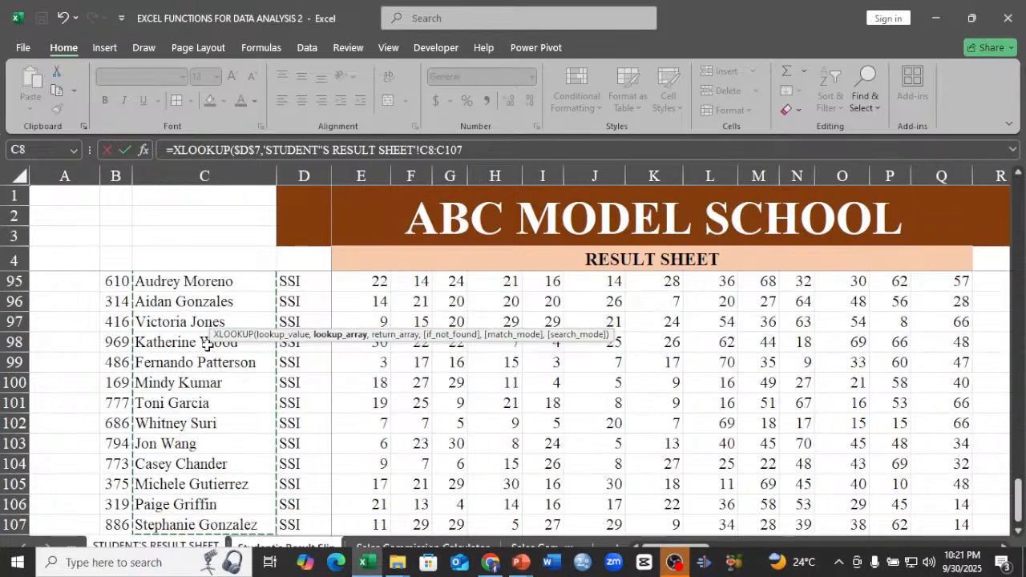
{"action": "type", "text": ","}
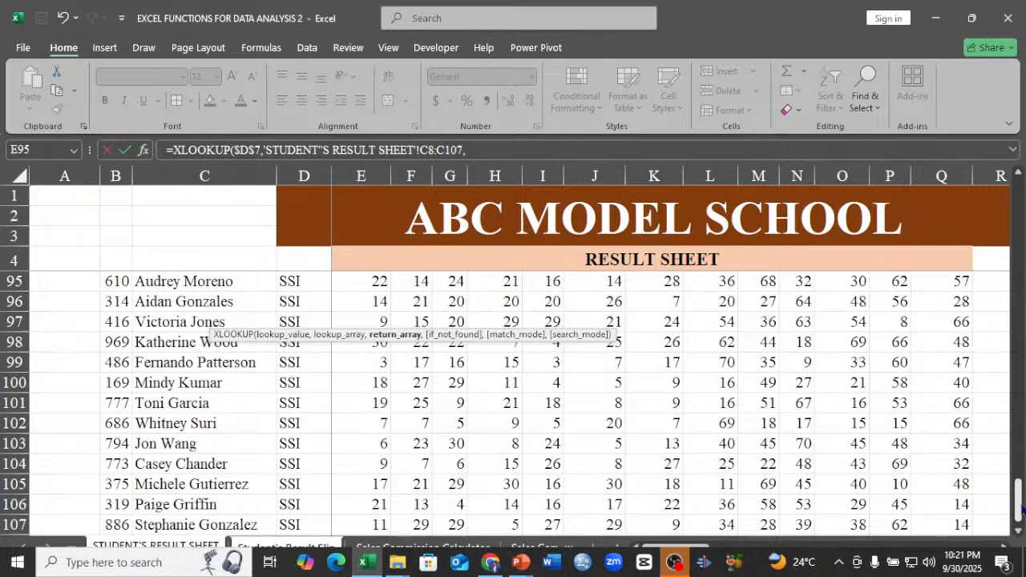
Use the BIO total scores from U8 down to the last student row as the return array and complete the formula.
{"action": "left_click_drag", "start_coordinate": [1018, 501], "coordinate": [1019, 196]}
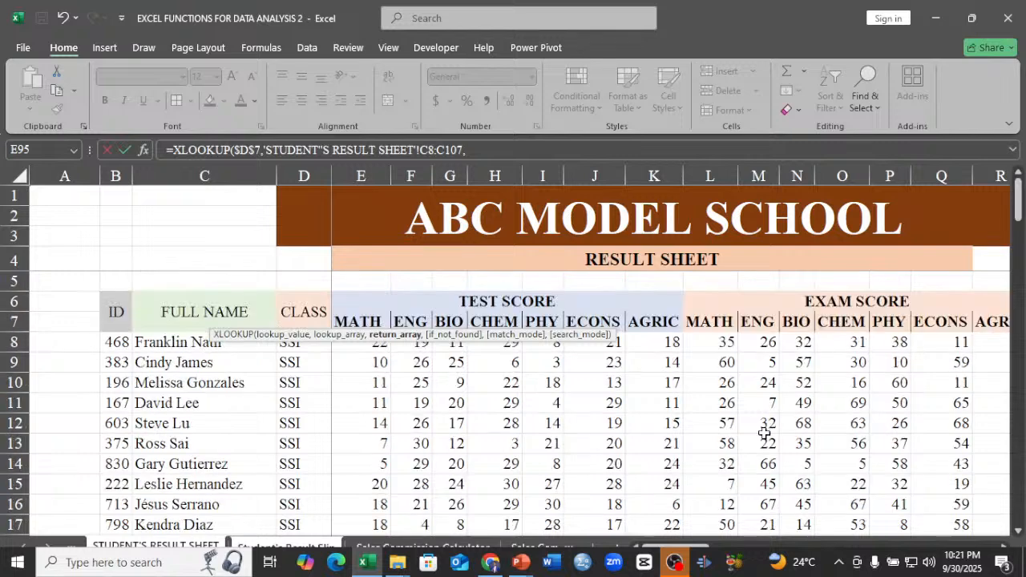
{"action": "left_click_drag", "start_coordinate": [709, 547], "coordinate": [796, 547]}
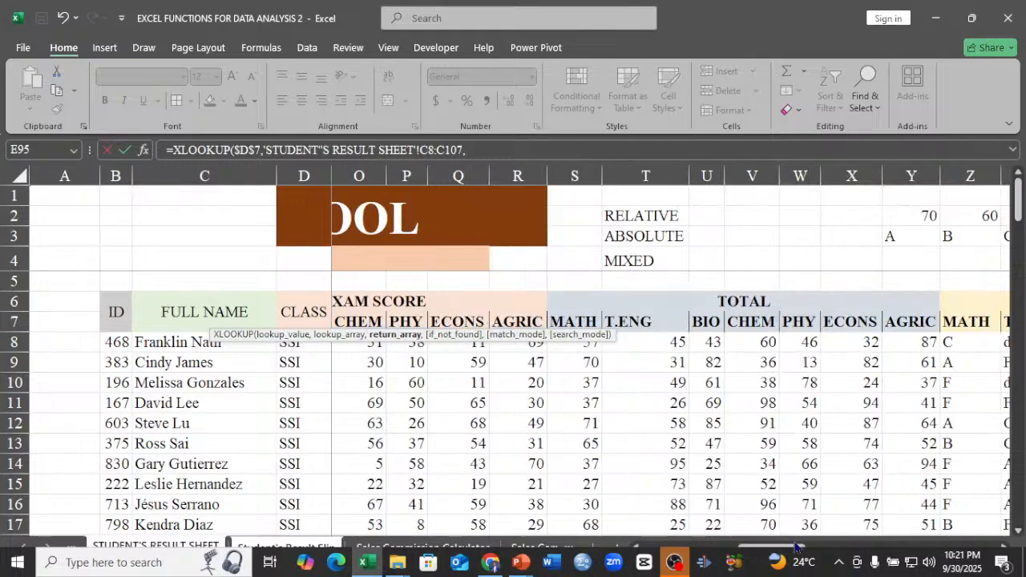
{"action": "left_click", "coordinate": [710, 343]}
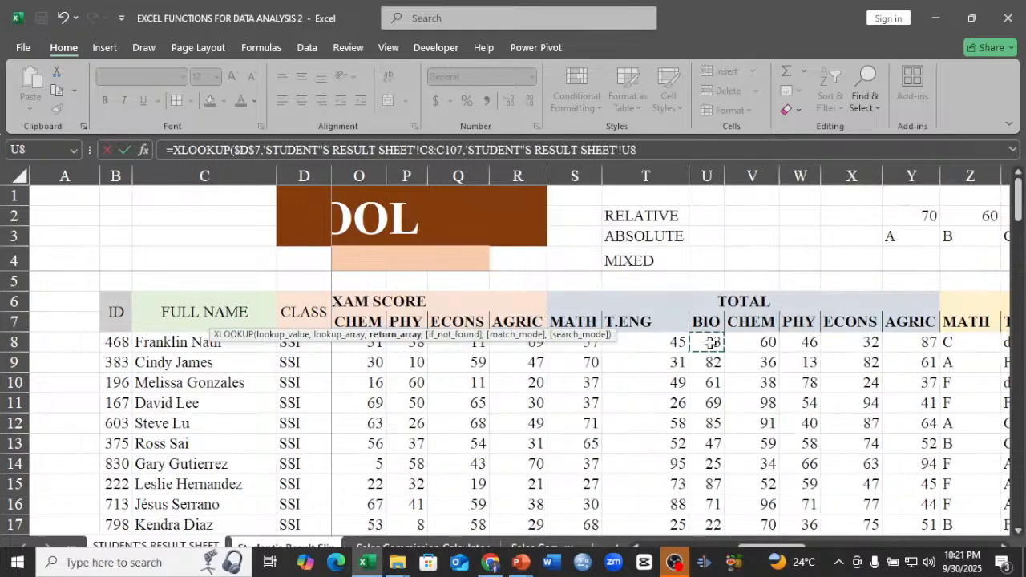
{"action": "key", "text": "ctrl+shift+Down"}
{"action": "key", "text": "Return"}
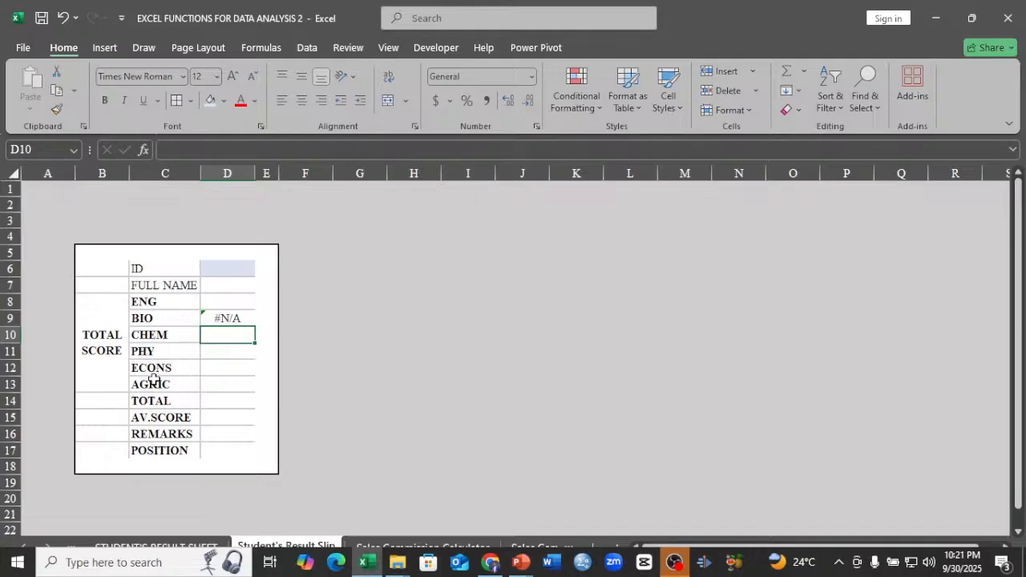
Calculate the TOTAL in D14 with SUM over the subject scores D8:D13.
{"action": "left_click", "coordinate": [223, 403]}
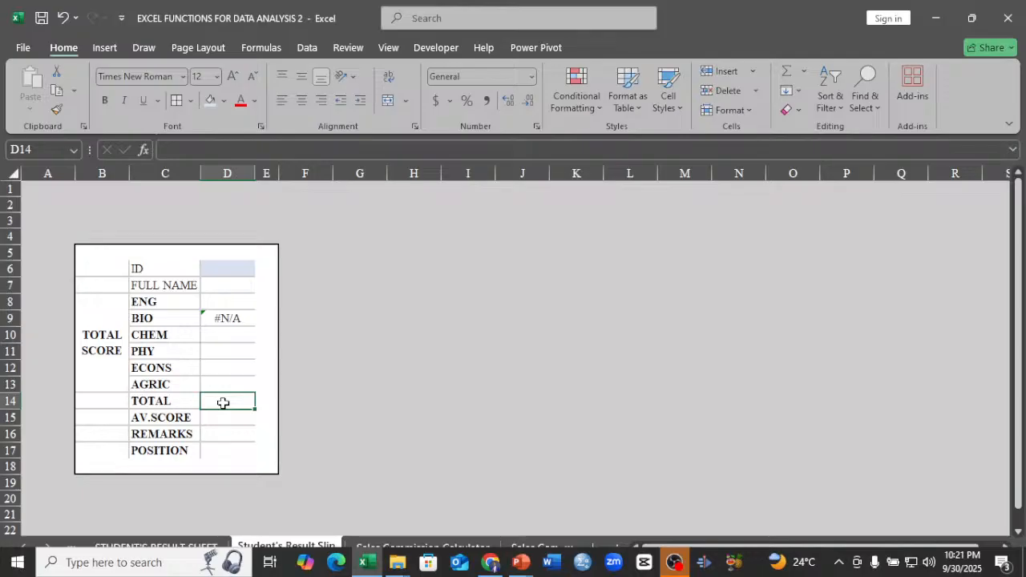
{"action": "type", "text": "=SU"}
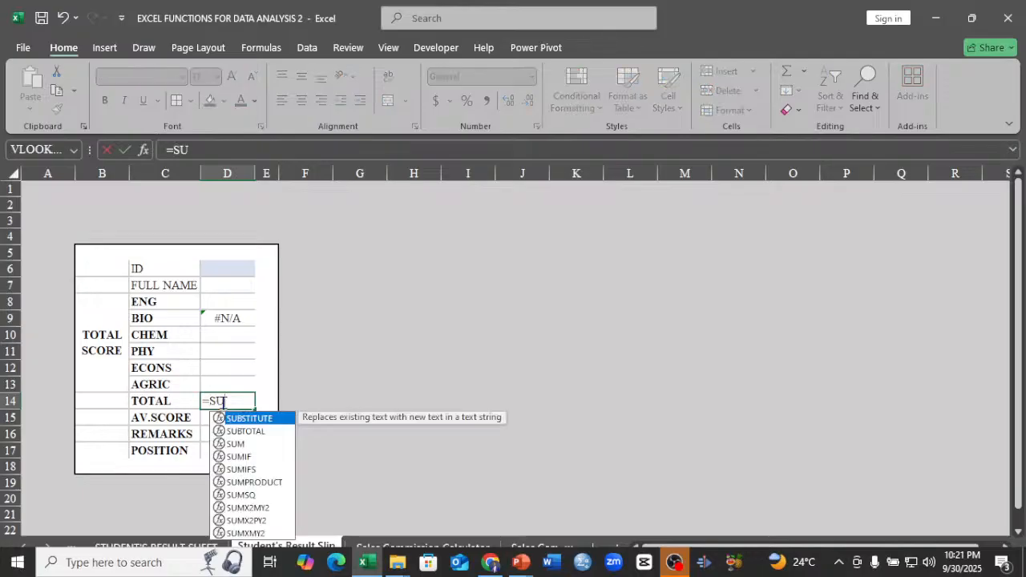
{"action": "double_click", "coordinate": [235, 444]}
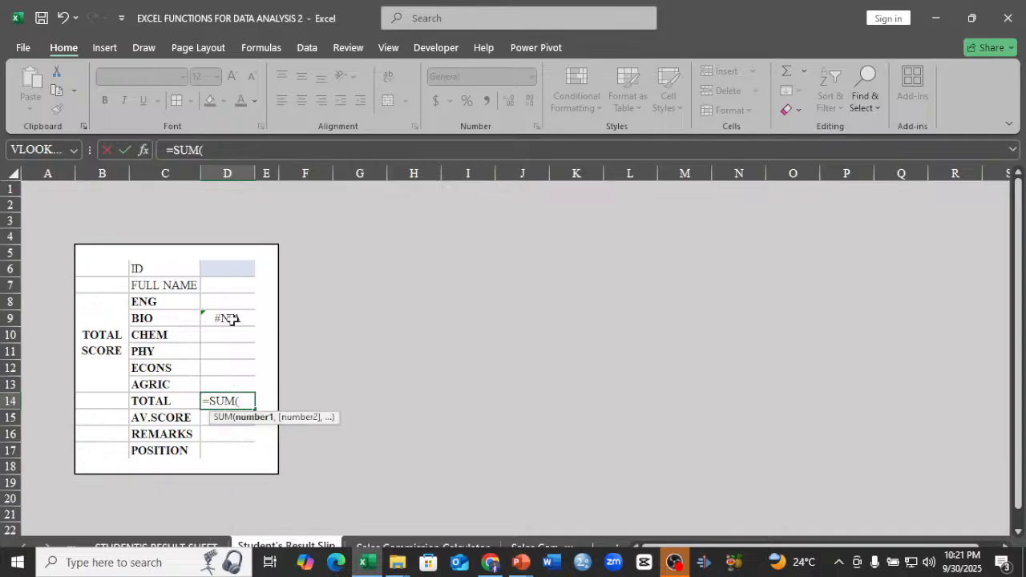
{"action": "left_click_drag", "start_coordinate": [236, 307], "coordinate": [233, 380]}
{"action": "key", "text": "Return"}
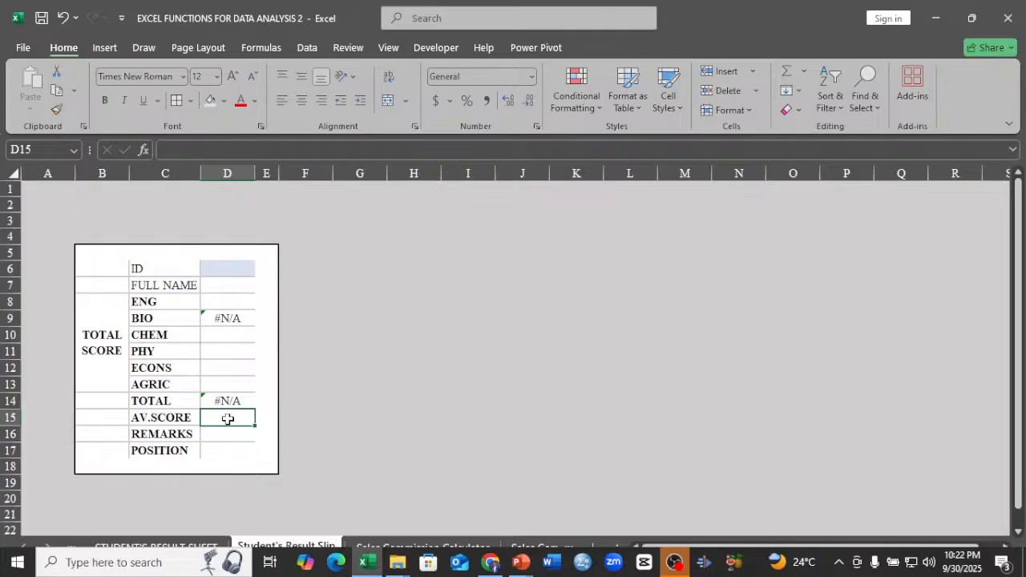
Calculate the AV.SCORE in D15 with AVERAGE over the subject scores D8:D13.
{"action": "type", "text": "=A"}
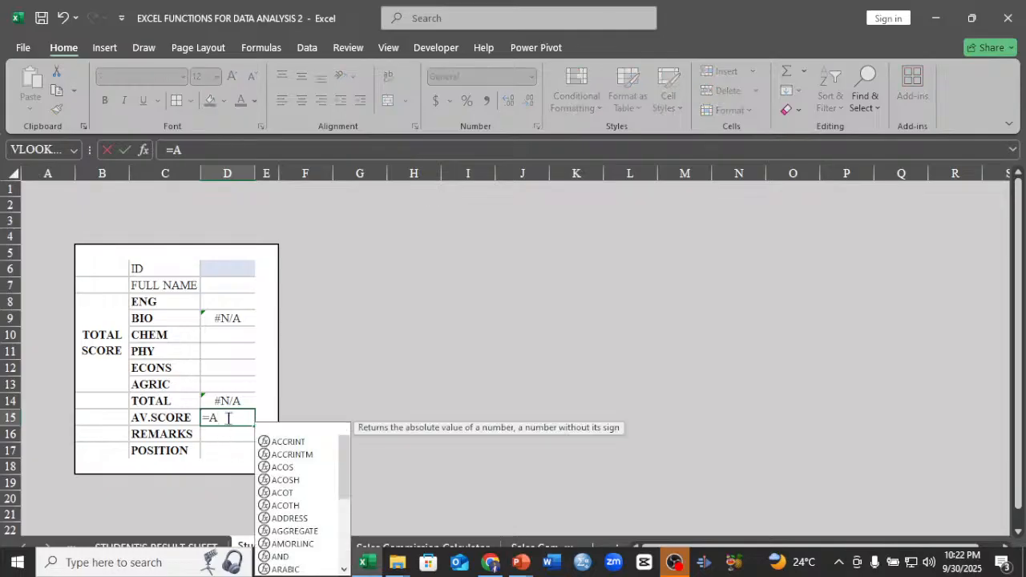
{"action": "type", "text": "V"}
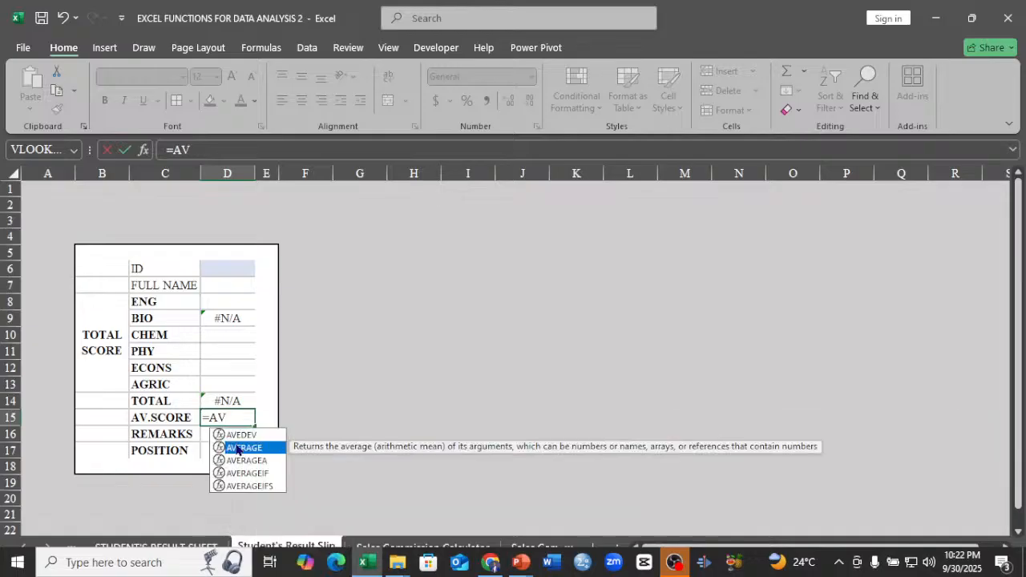
{"action": "double_click", "coordinate": [237, 447]}
{"action": "left_click_drag", "start_coordinate": [228, 301], "coordinate": [232, 389]}
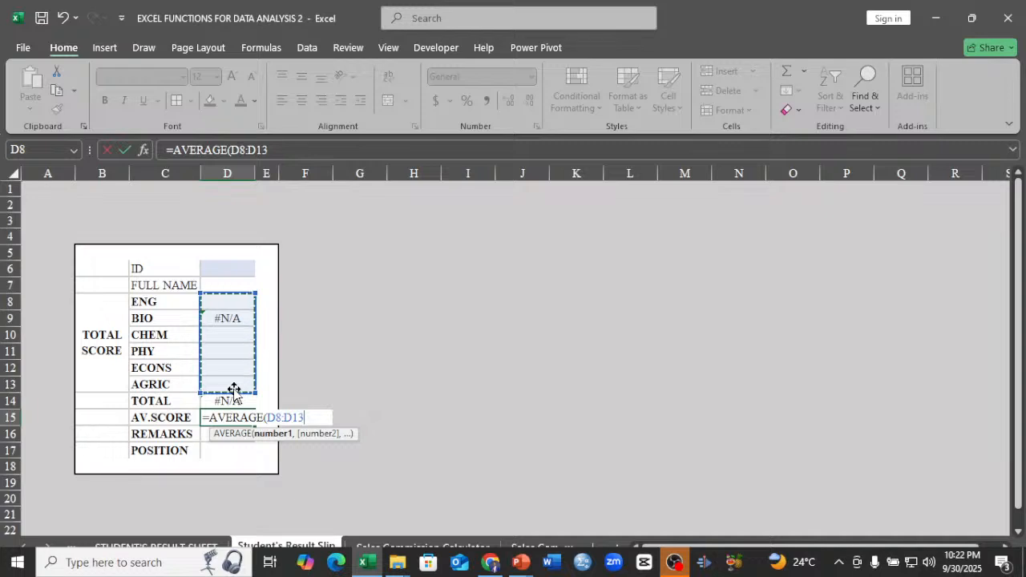
{"action": "key", "text": "Return"}
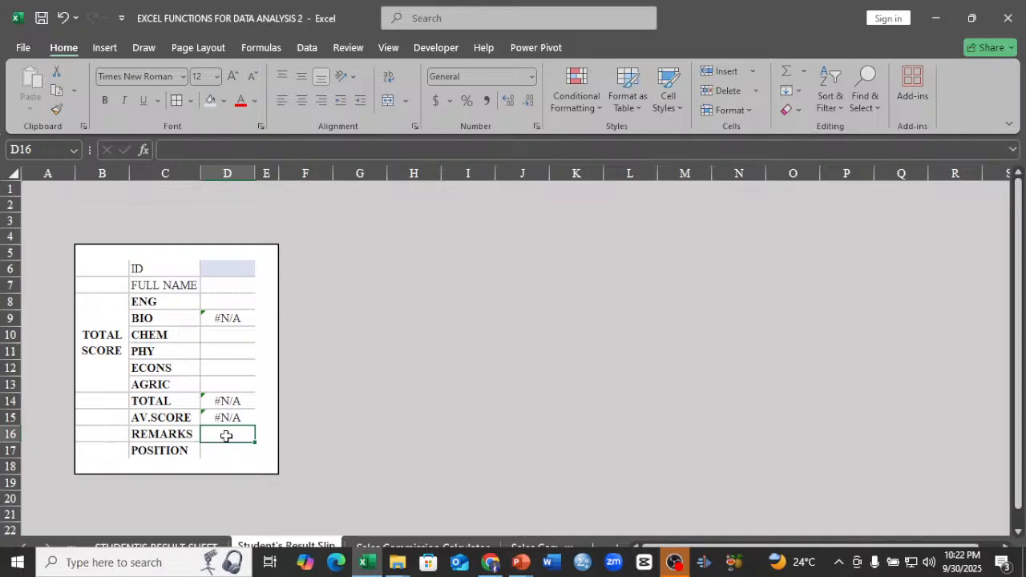
Start an IF formula in the REMARKS cell D16 with the logical test D15>=45.
{"action": "type", "text": "="}
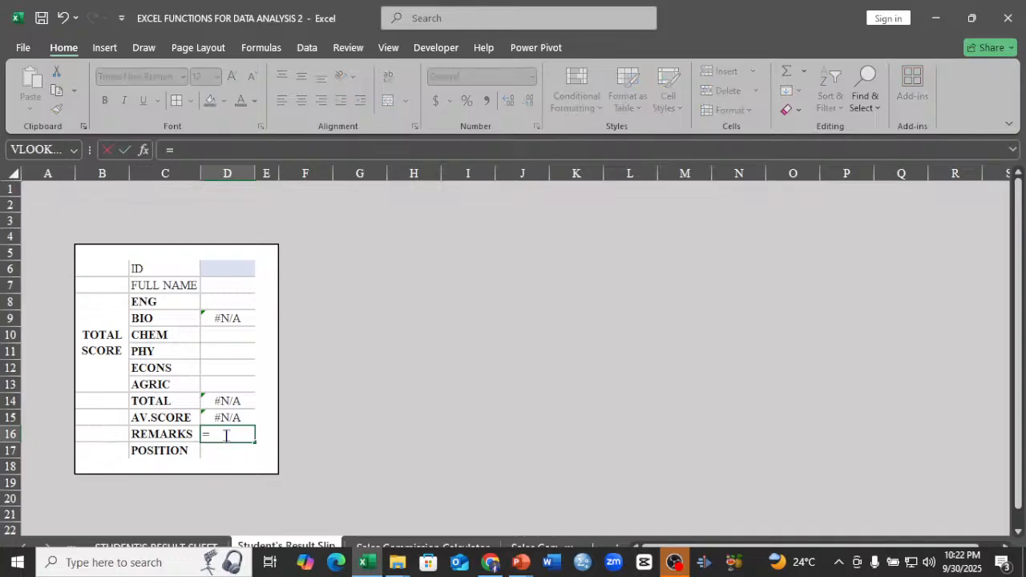
{"action": "type", "text": "I"}
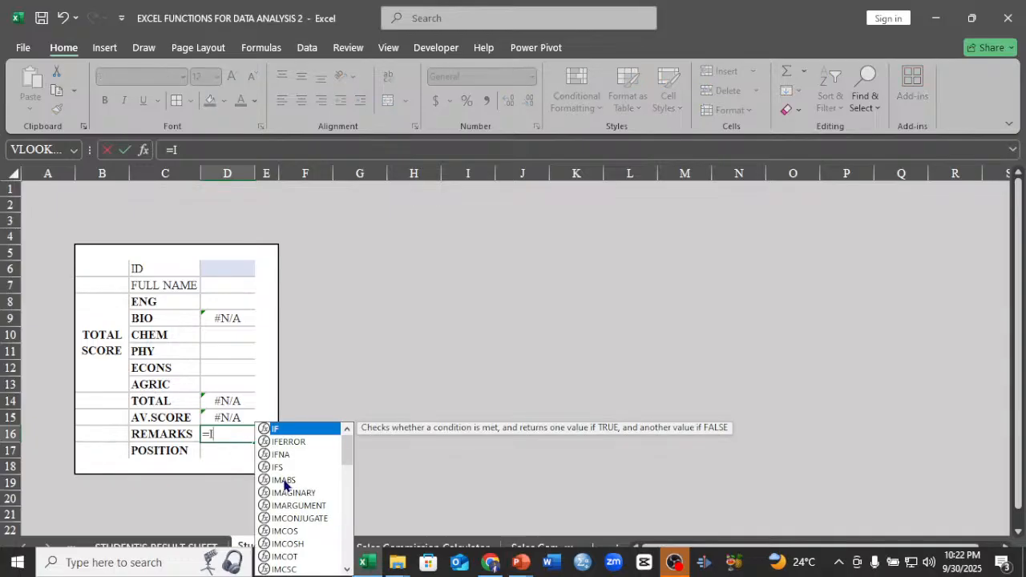
{"action": "key", "text": "Tab"}
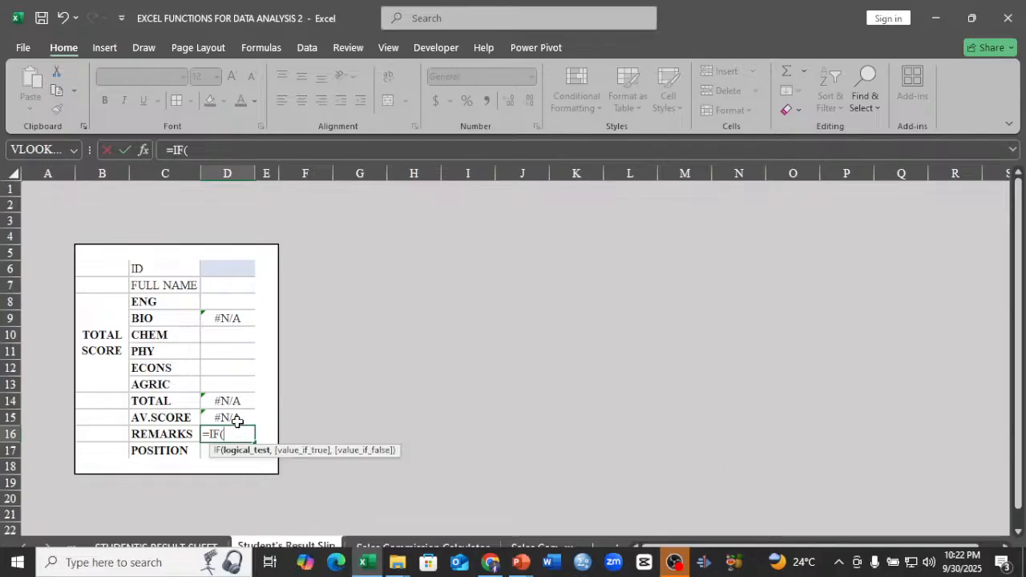
{"action": "left_click", "coordinate": [238, 421]}
{"action": "type", "text": ">"}
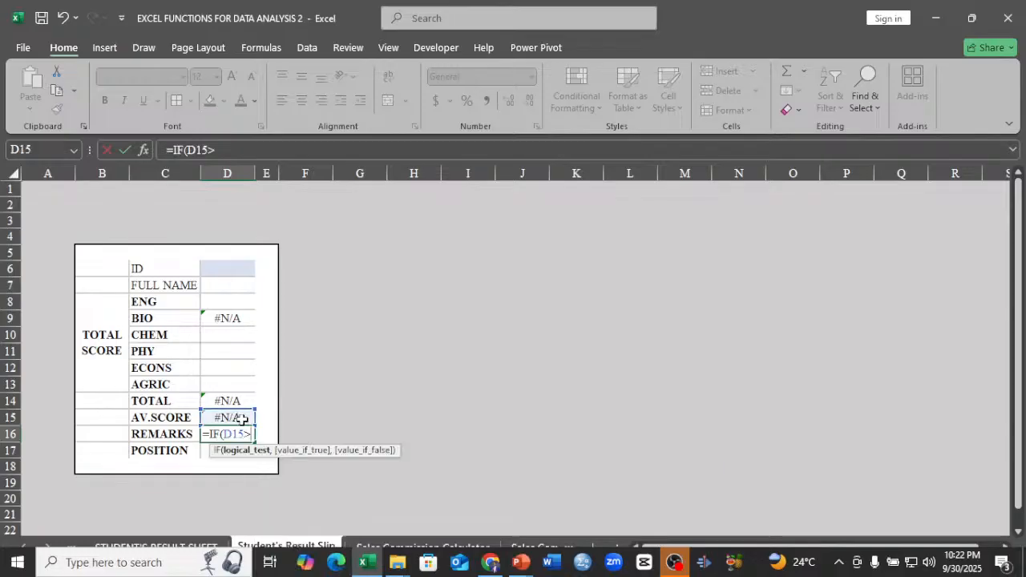
{"action": "type", "text": "="}
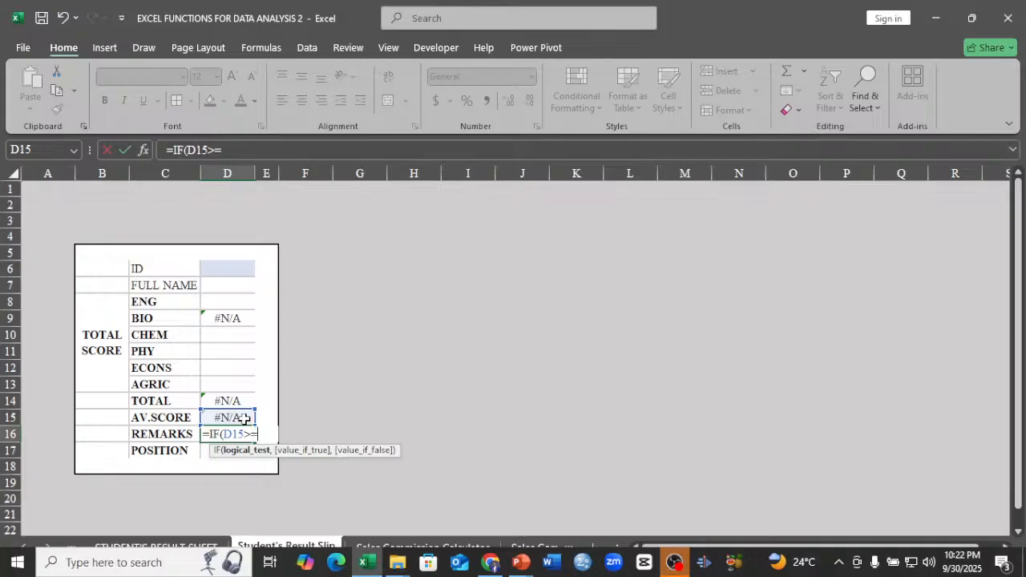
{"action": "type", "text": "45,"}
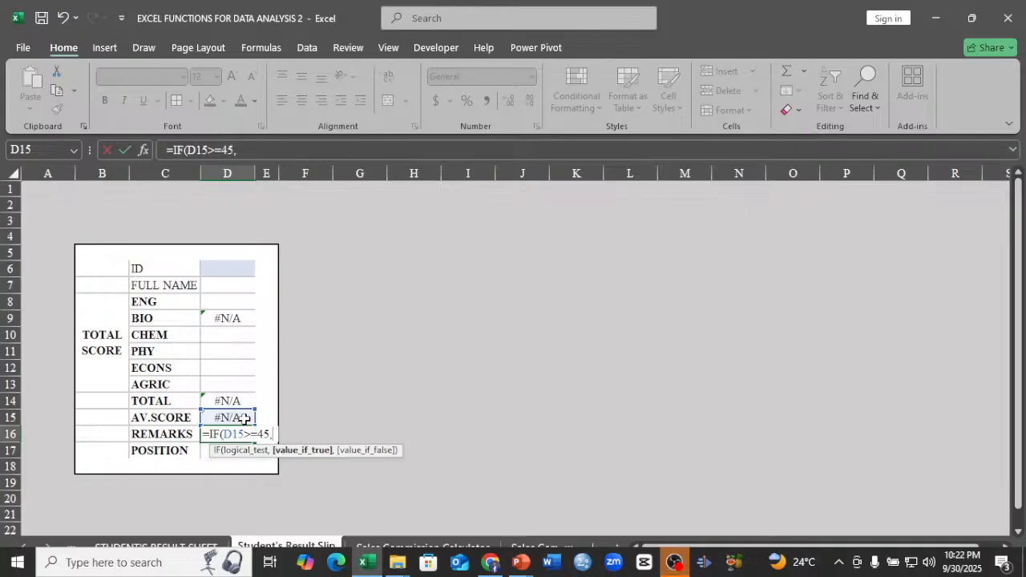
{"action": "type", "text": "\"P"}
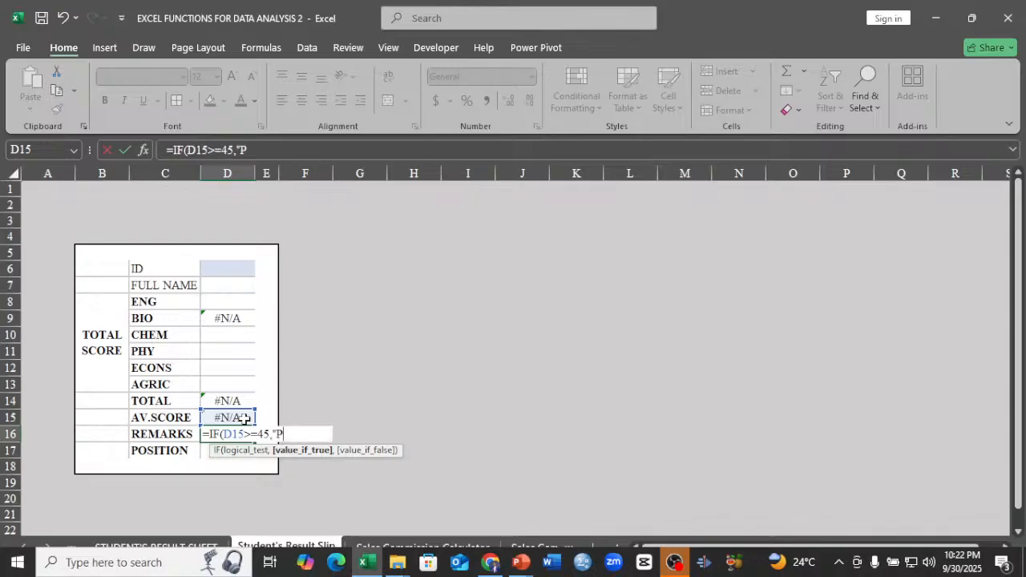
{"action": "type", "text": "ASS\","}
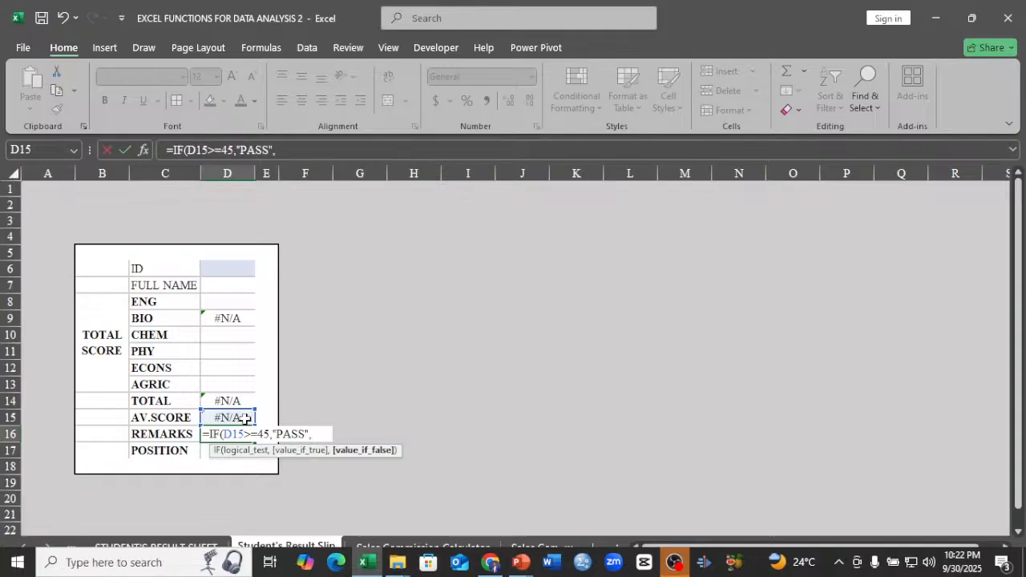
{"action": "type", "text": "\"FAIL"}
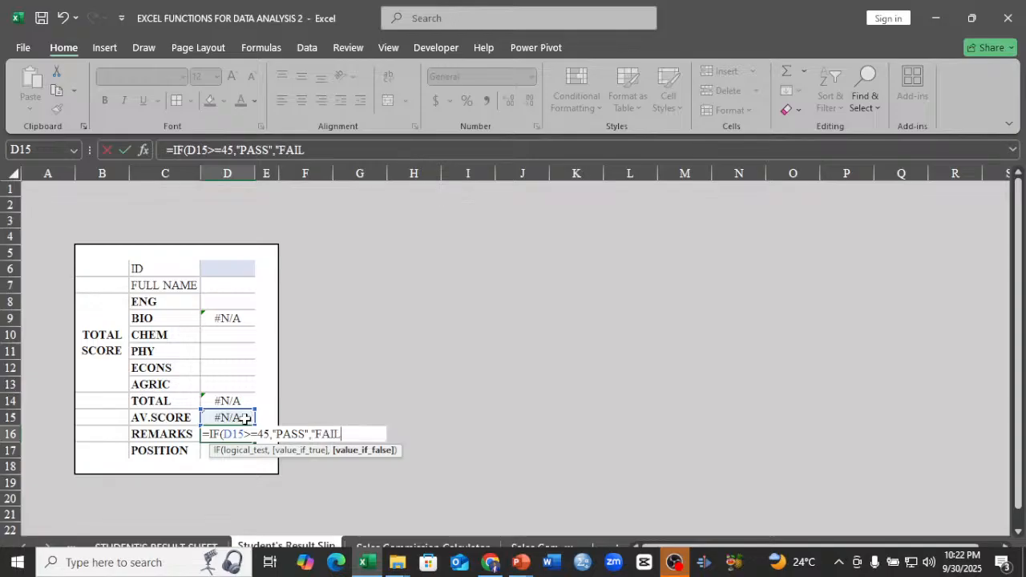
{"action": "type", "text": "\""}
Complete the REMARKS formula with "PASS" as the value if true and "FAIL" as the value if false.
{"action": "key", "text": "Return"}
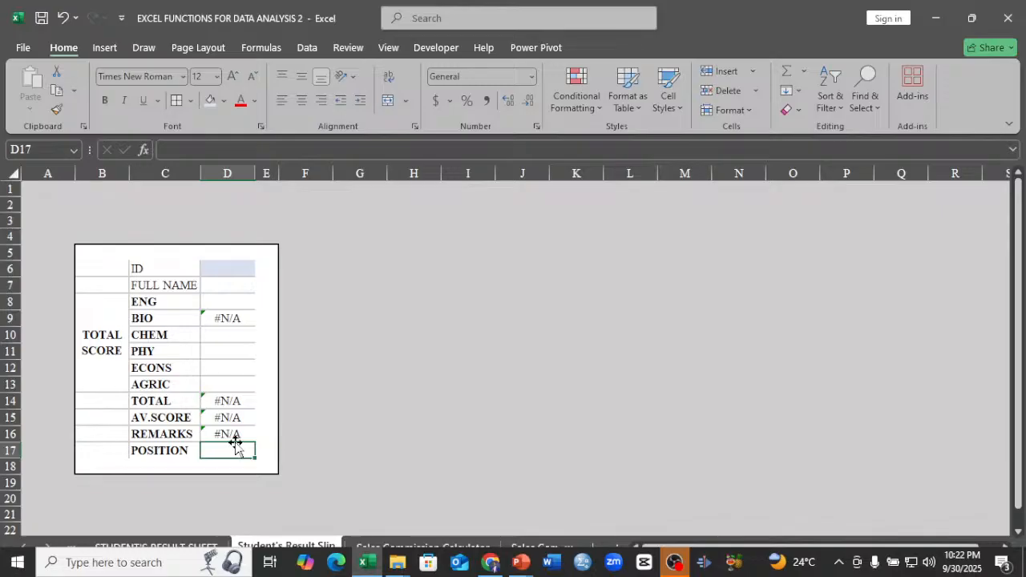
Start an XLOOKUP formula in the POSITION cell D17 with the absolute reference $D$6 as the lookup value.
{"action": "type", "text": "="}
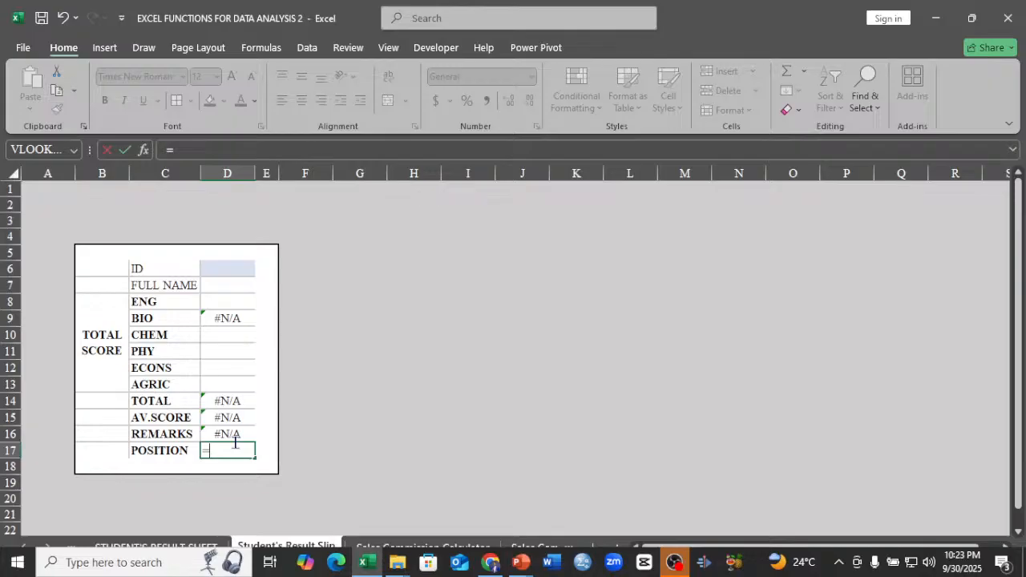
{"action": "type", "text": "X"}
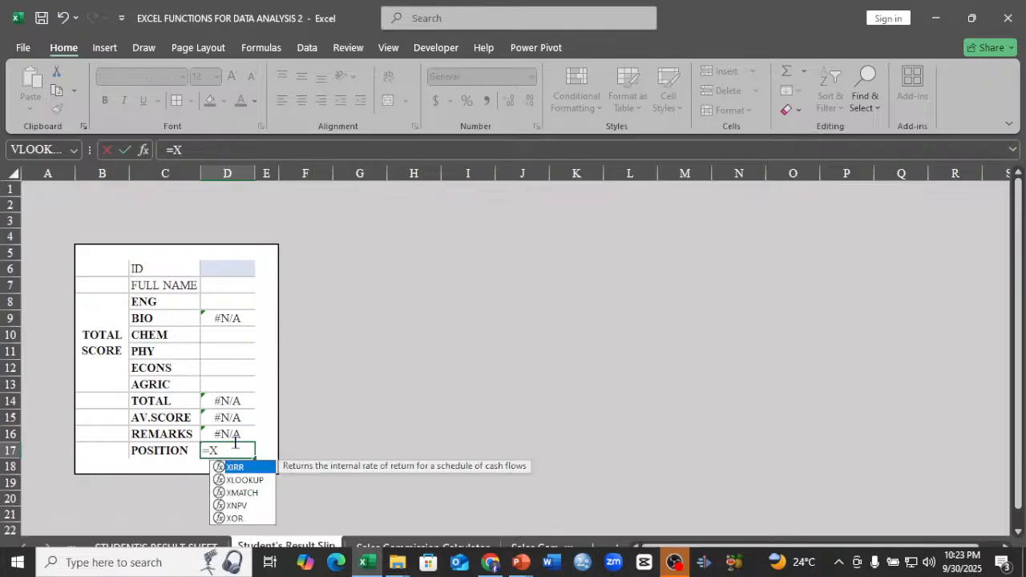
{"action": "double_click", "coordinate": [244, 479]}
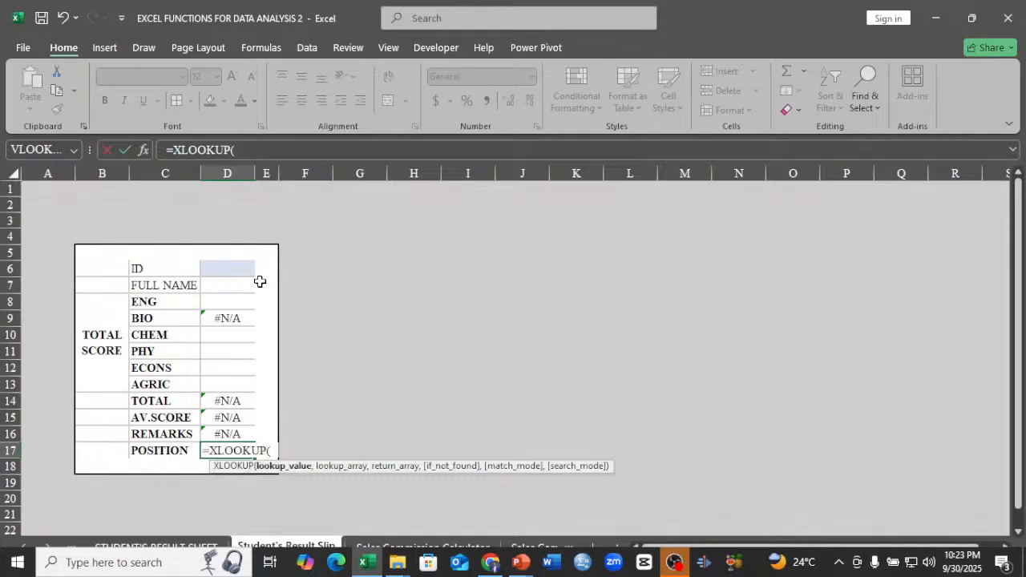
{"action": "left_click", "coordinate": [232, 270]}
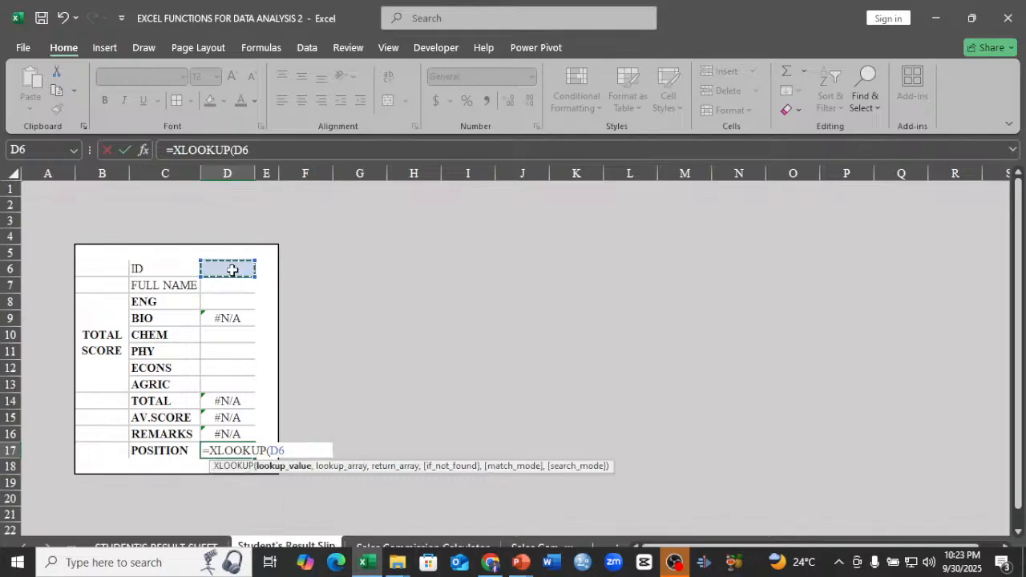
{"action": "key", "text": "F4"}
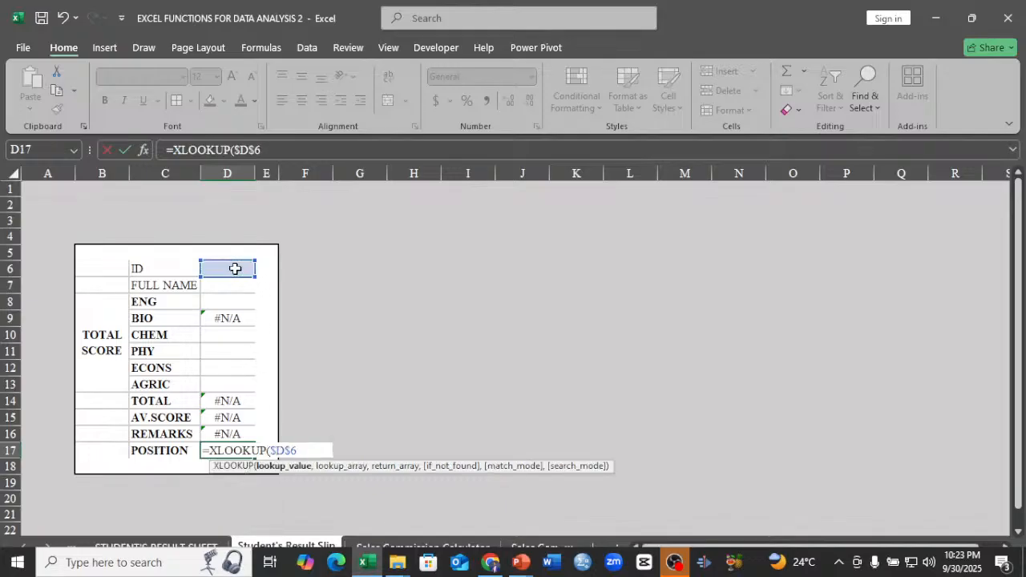
{"action": "type", "text": ","}
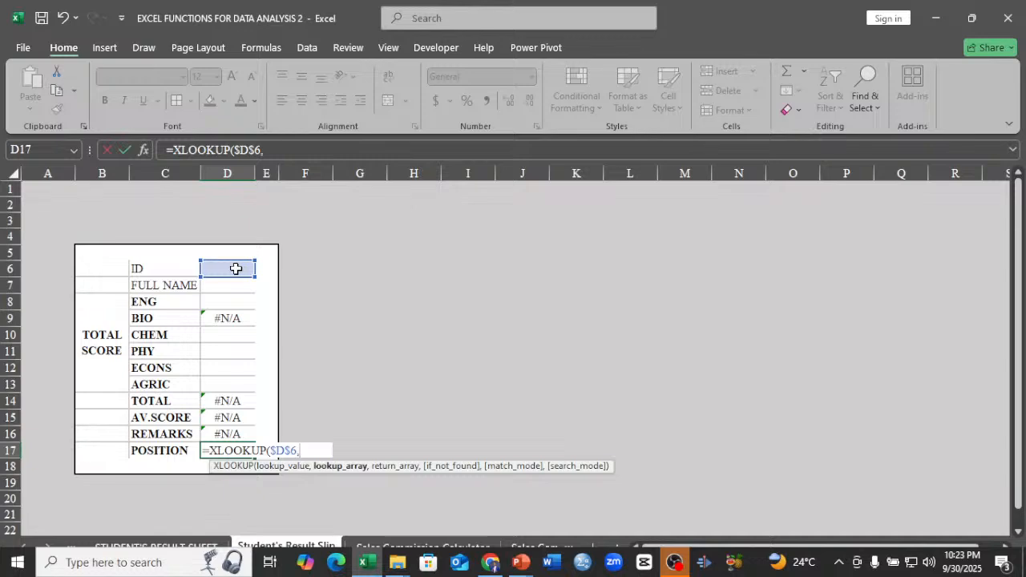
Set the formula's lookup array to the ID range B8:B107 on the STUDENT'S RESULT SHEET.
{"action": "left_click", "coordinate": [190, 546]}
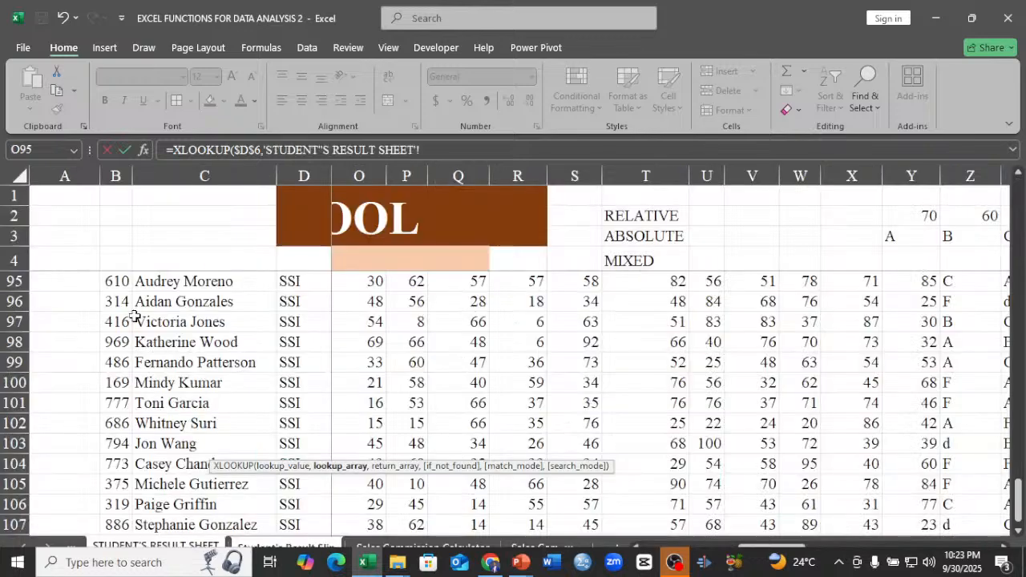
{"action": "scroll", "coordinate": [135, 313], "scroll_direction": "up", "scroll_amount": 20}
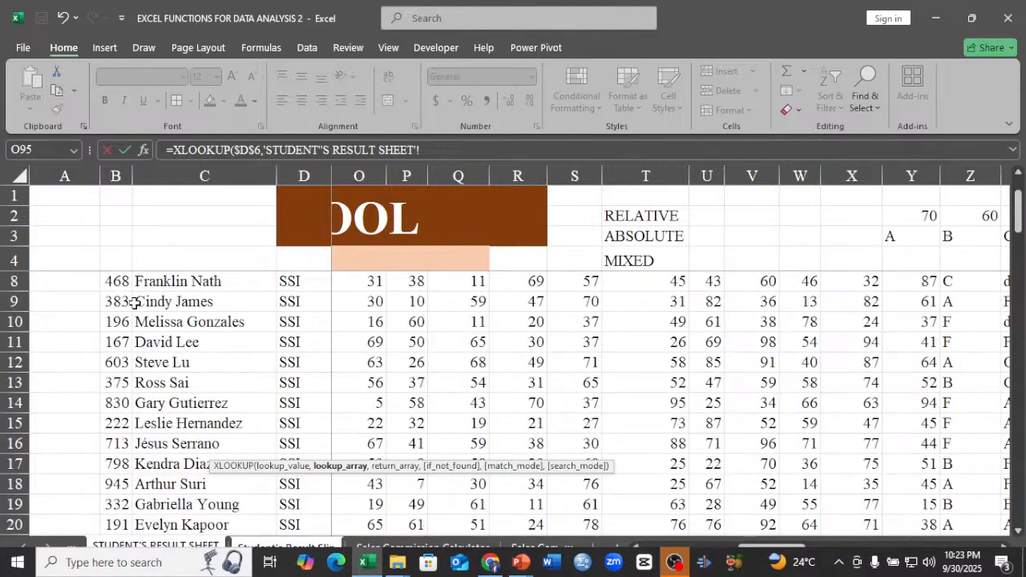
{"action": "scroll", "coordinate": [135, 302], "scroll_direction": "up", "scroll_amount": 1}
{"action": "left_click", "coordinate": [117, 342]}
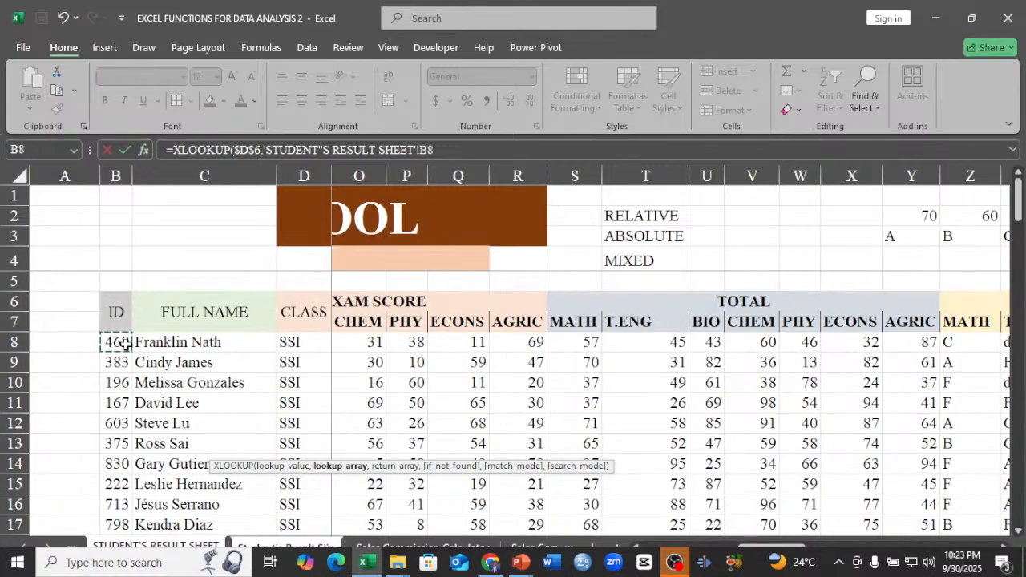
{"action": "key", "text": "ctrl+shift+Down"}
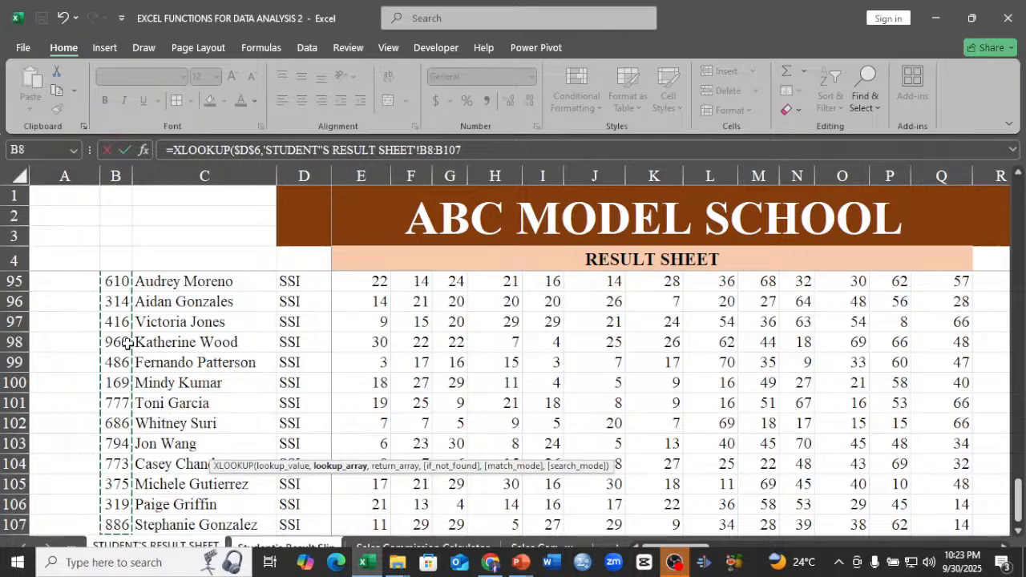
{"action": "type", "text": ","}
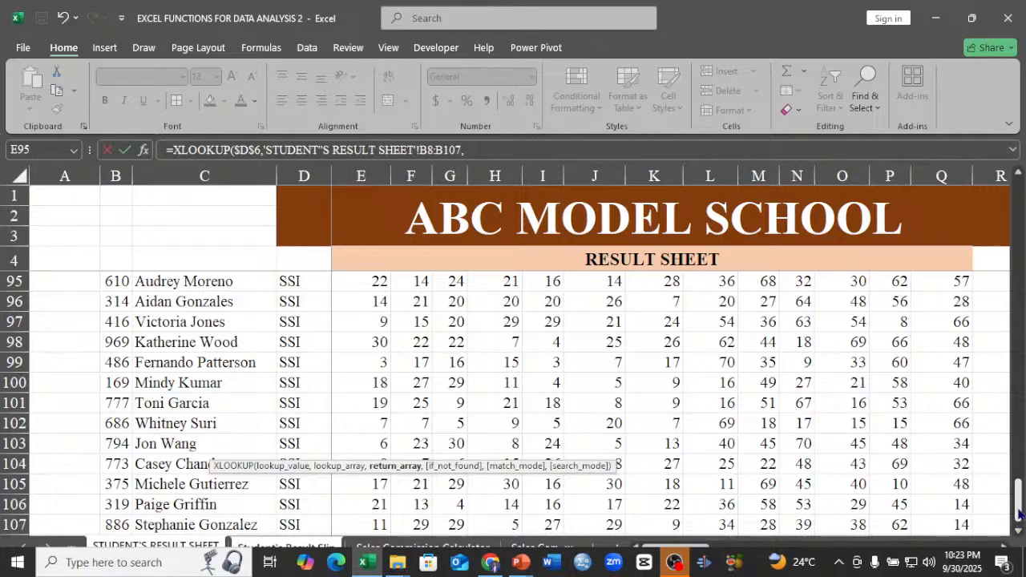
Complete the POSITION formula with AJ8:AJ107 from the STUDENT'S RESULT SHEET as the return array.
{"action": "left_click_drag", "start_coordinate": [1020, 513], "coordinate": [1020, 200]}
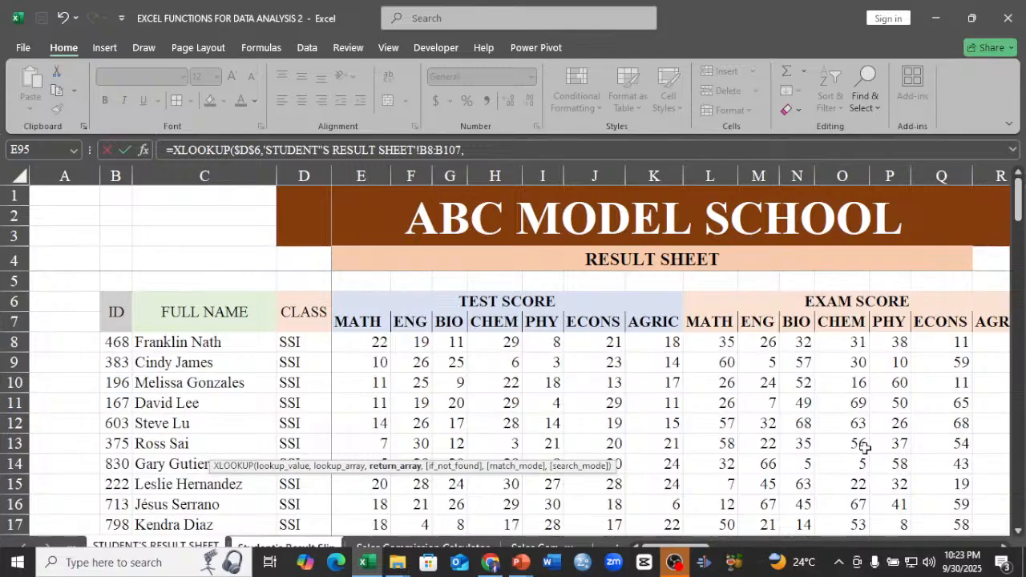
{"action": "left_click_drag", "start_coordinate": [696, 548], "coordinate": [906, 518]}
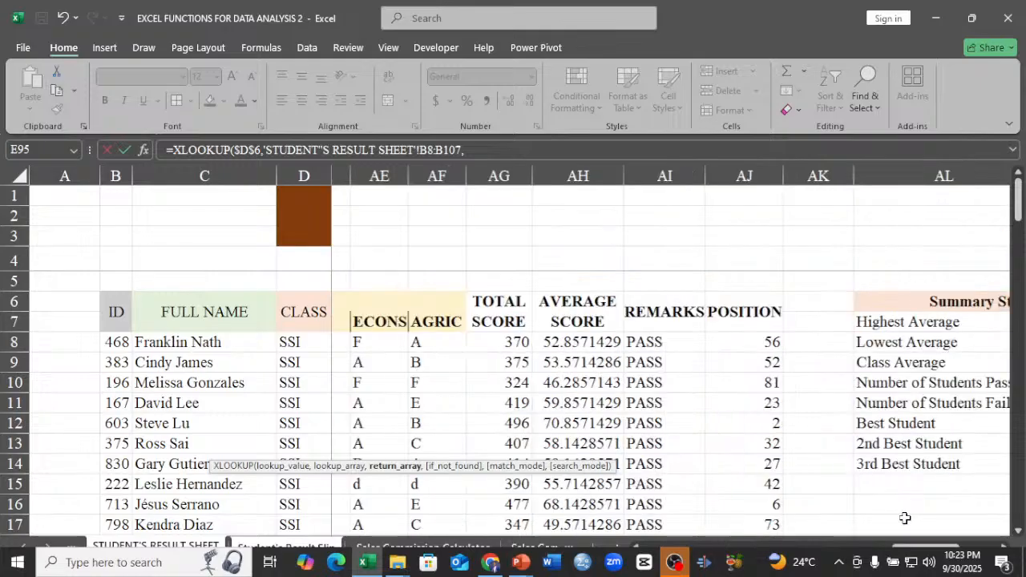
{"action": "left_click", "coordinate": [744, 343]}
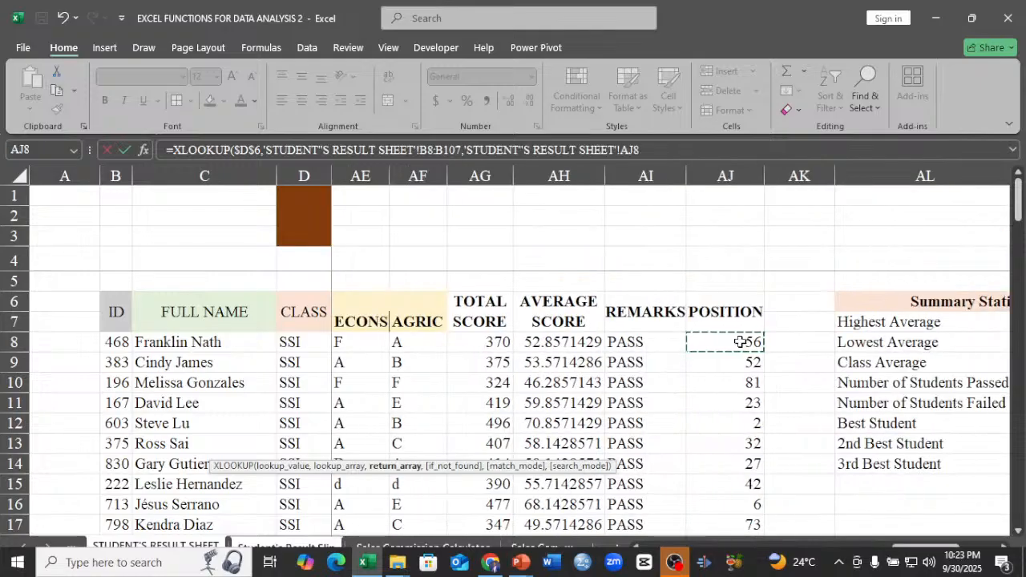
{"action": "key", "text": "ctrl+shift+Down"}
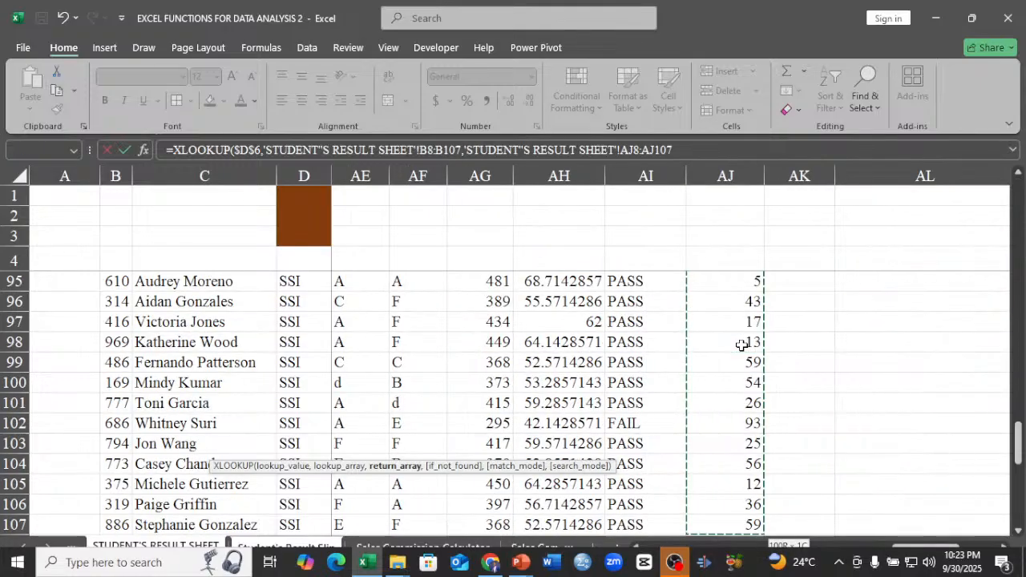
{"action": "key", "text": "Return"}
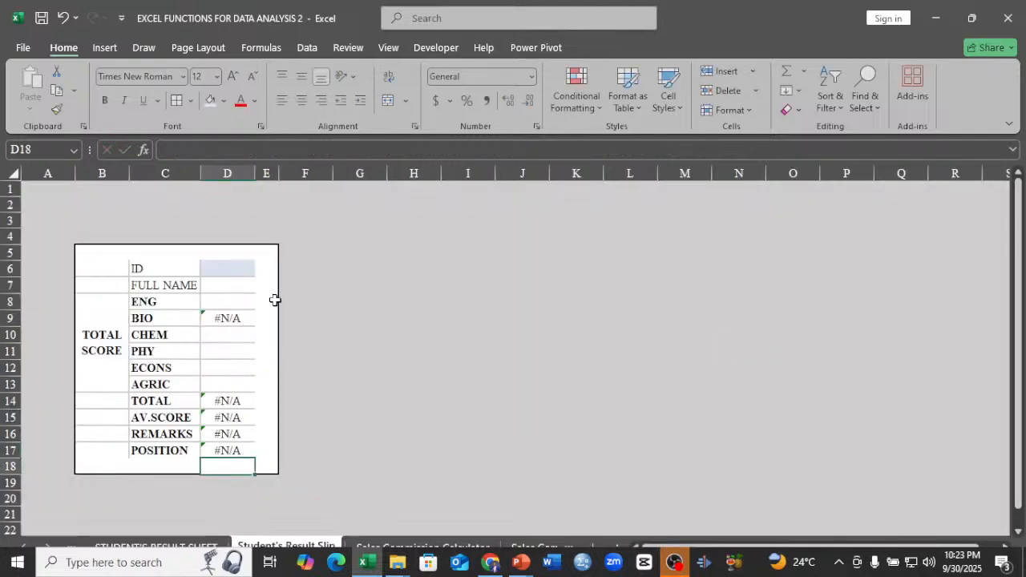
Test the result slip by choosing three different student IDs one after another in cell D6.
{"action": "left_click", "coordinate": [248, 271]}
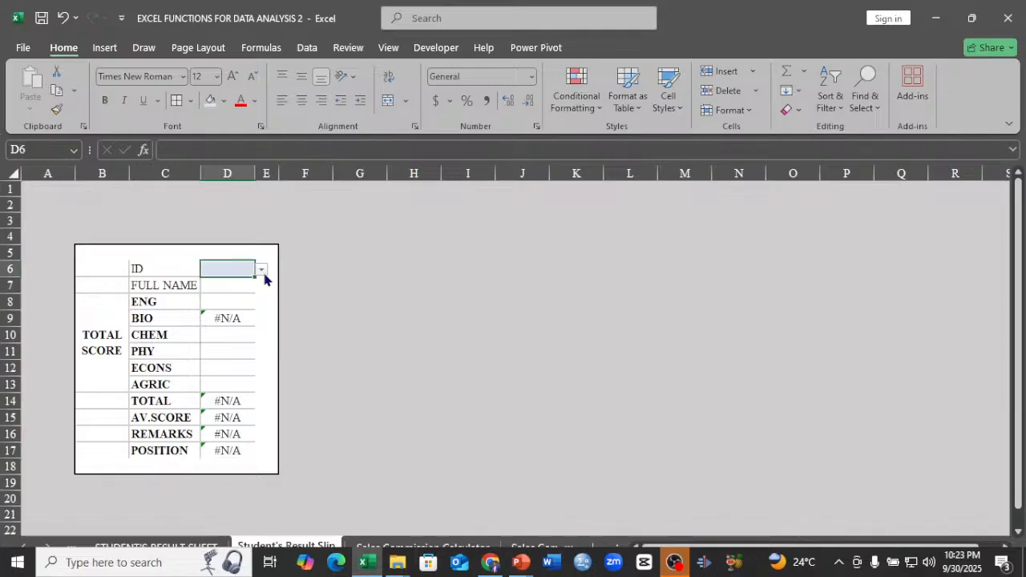
{"action": "left_click", "coordinate": [262, 270]}
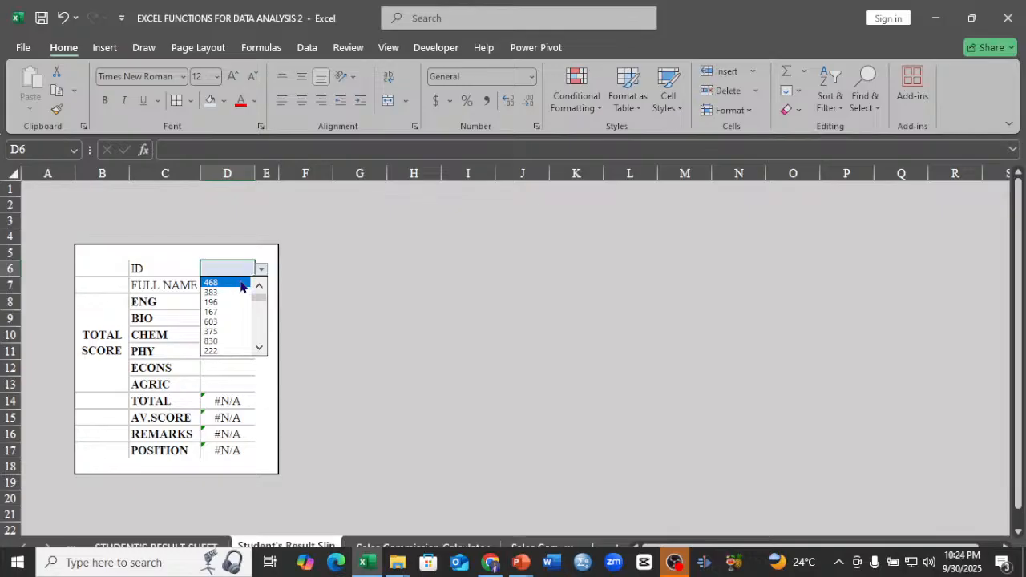
{"action": "left_click", "coordinate": [241, 283]}
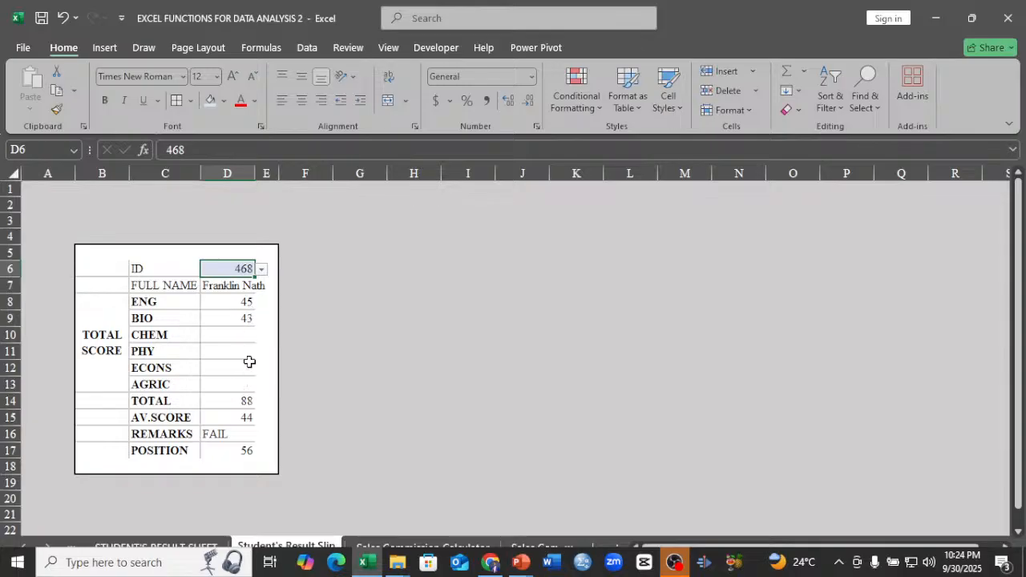
{"action": "left_click", "coordinate": [261, 272]}
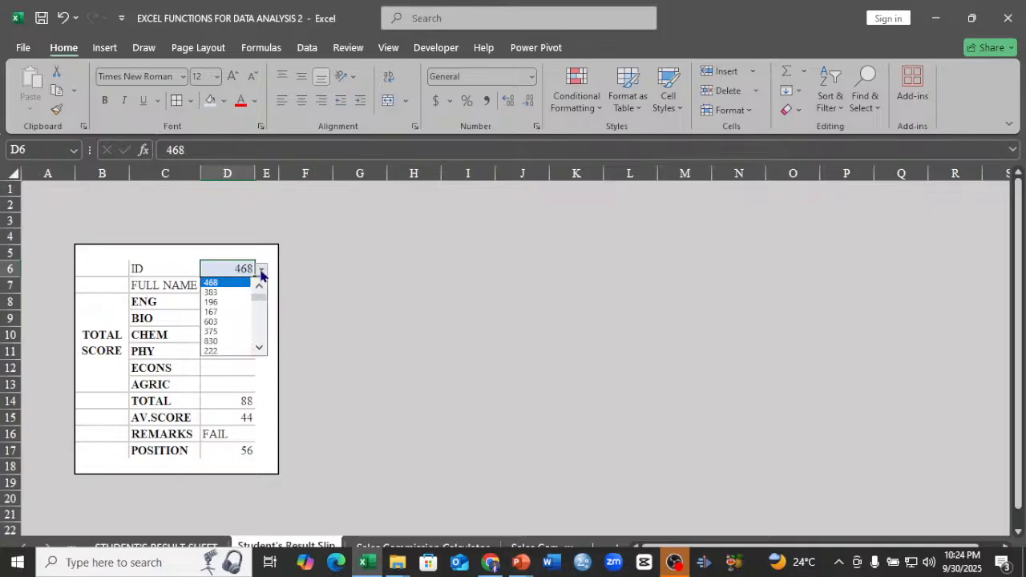
{"action": "left_click", "coordinate": [228, 303]}
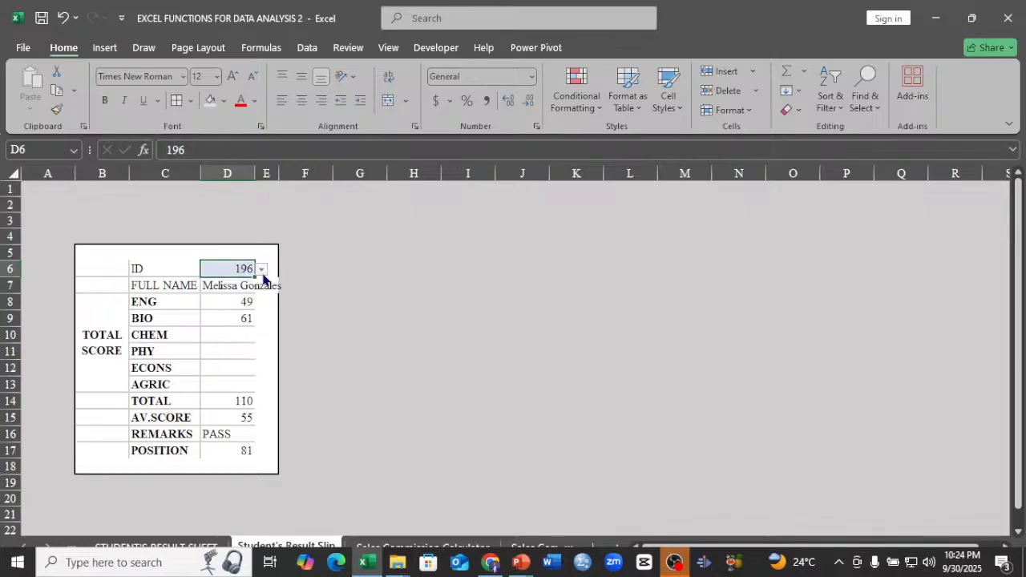
{"action": "left_click", "coordinate": [262, 271]}
{"action": "left_click", "coordinate": [225, 313]}
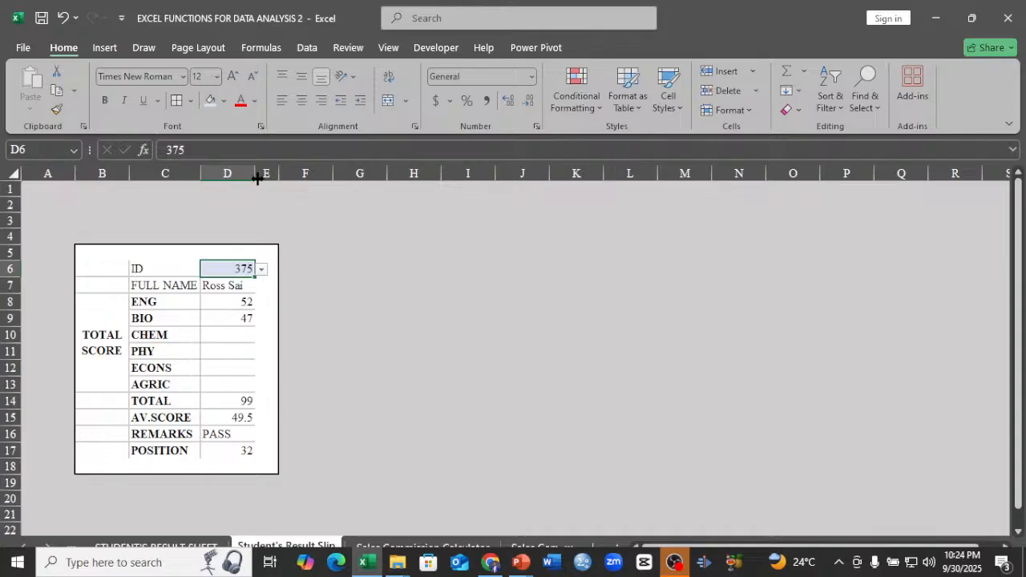
Widen column D to fit long full names and choose another student ID in cell D6.
{"action": "left_click_drag", "start_coordinate": [256, 173], "coordinate": [293, 177]}
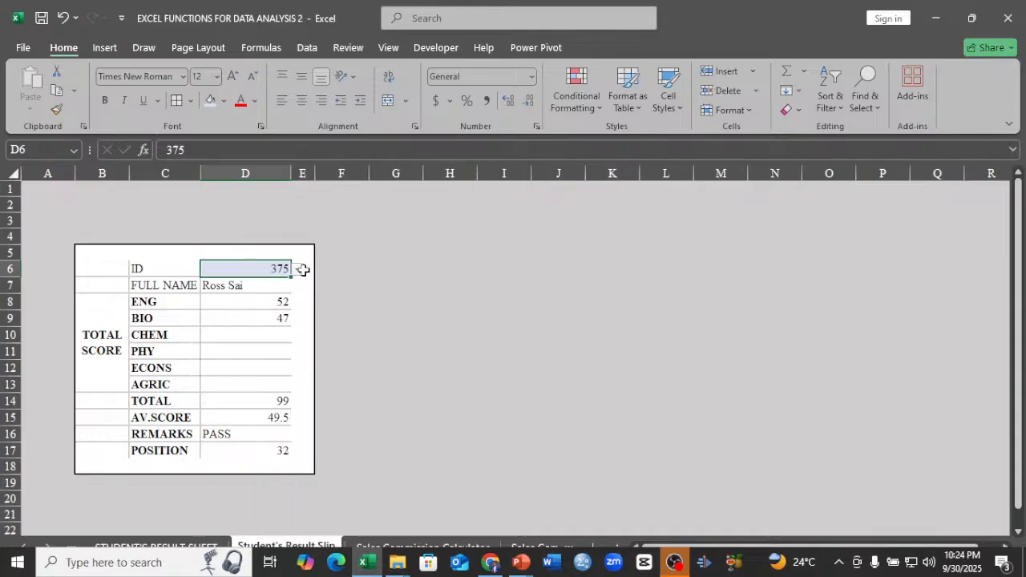
{"action": "left_click", "coordinate": [297, 271]}
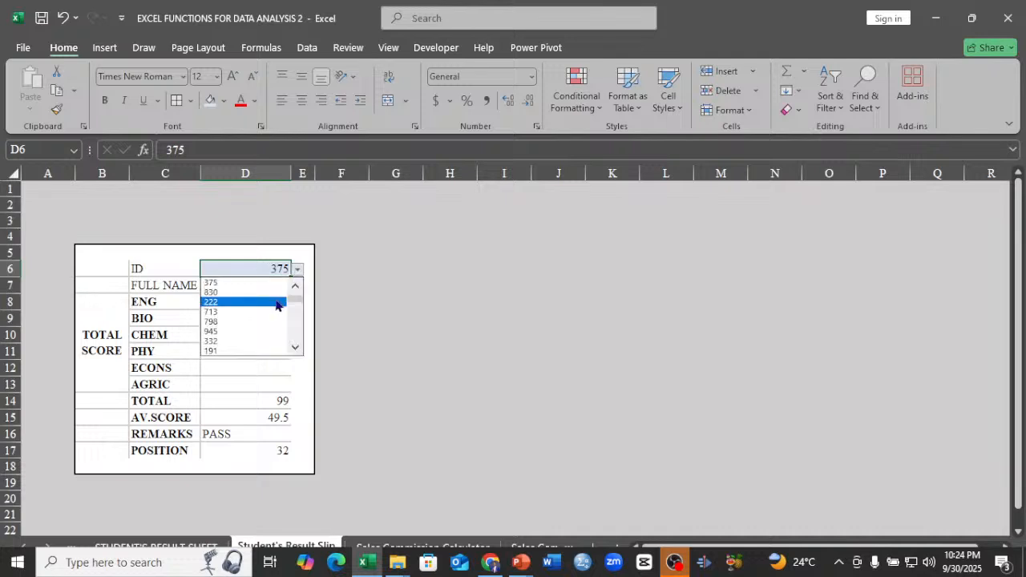
{"action": "left_click", "coordinate": [277, 302]}
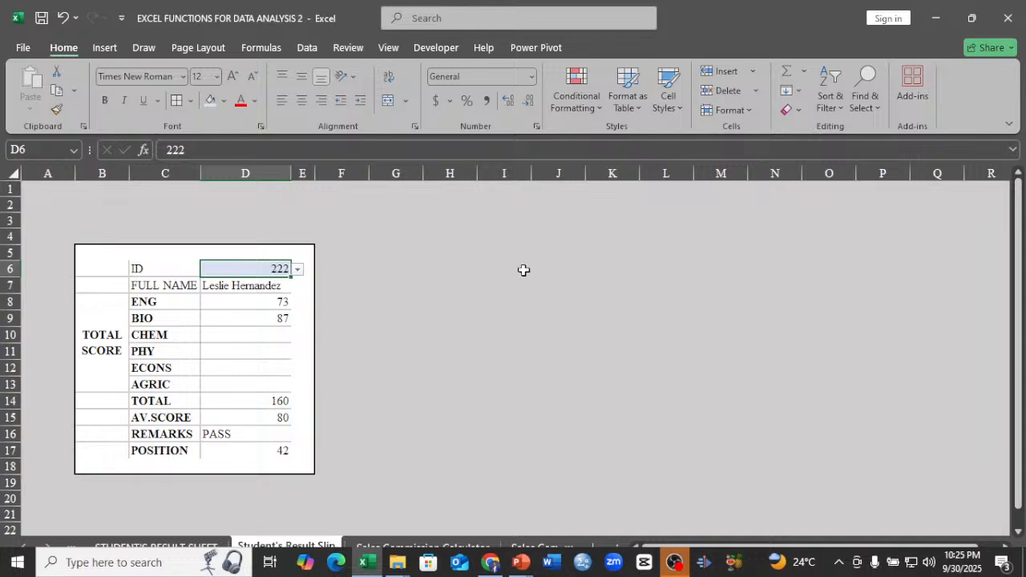
Review the result slip and its source sheet, and look at the Sales Commission Slip and Sales Commission Calculator sheets.
{"action": "left_click", "coordinate": [150, 283]}
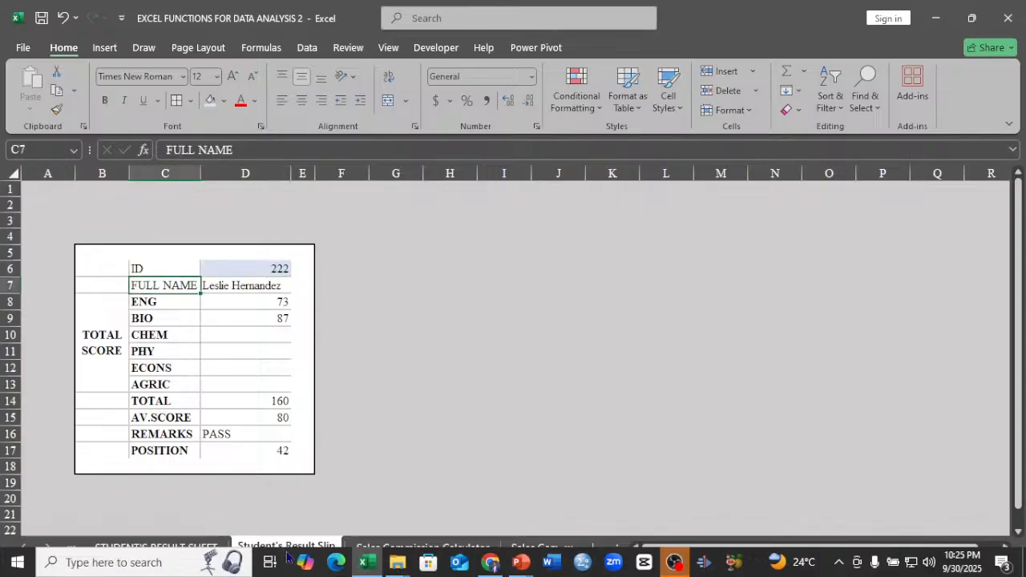
{"action": "left_click", "coordinate": [183, 546]}
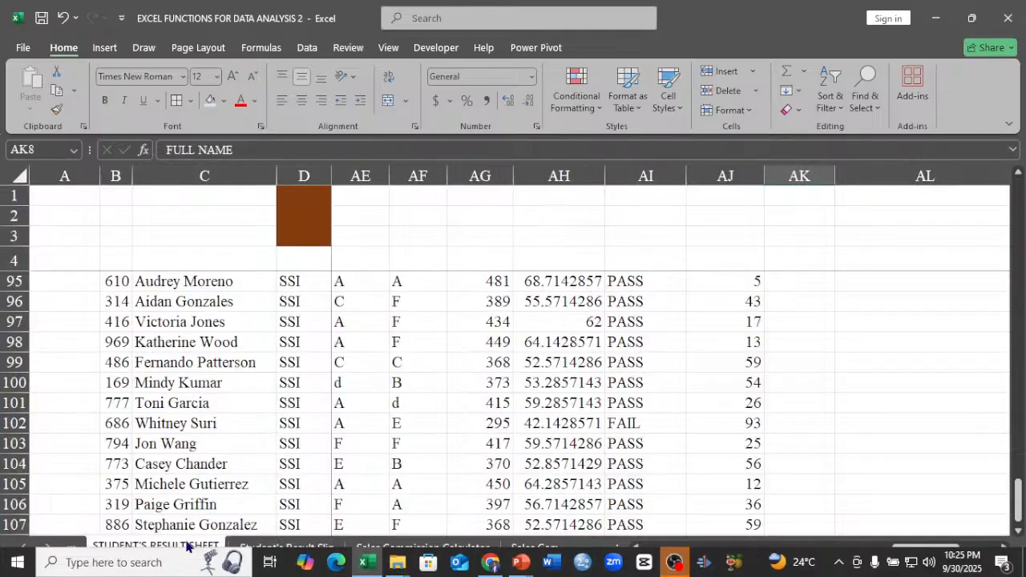
{"action": "left_click", "coordinate": [286, 546]}
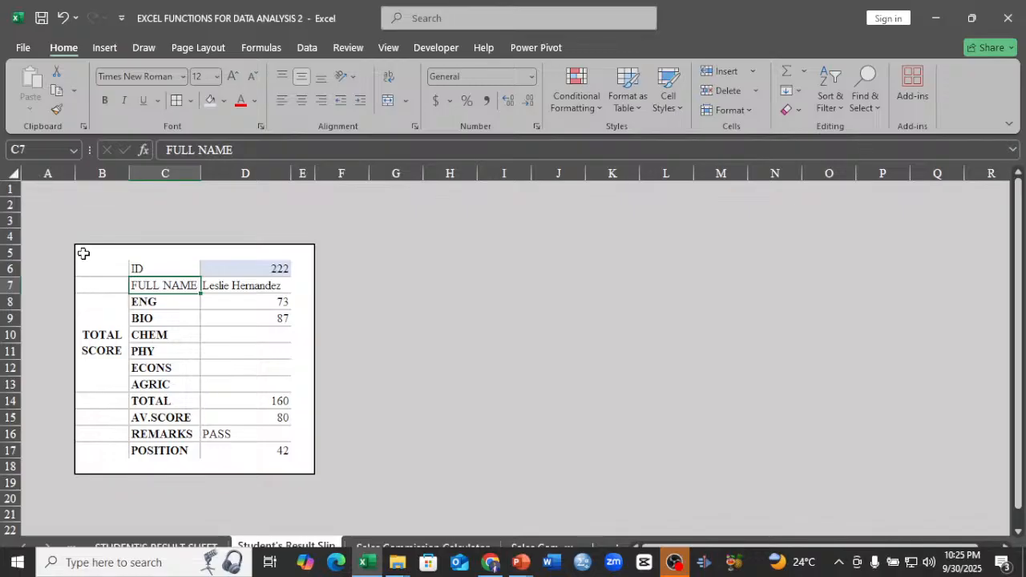
{"action": "left_click_drag", "start_coordinate": [83, 251], "coordinate": [299, 441]}
{"action": "left_click", "coordinate": [441, 383]}
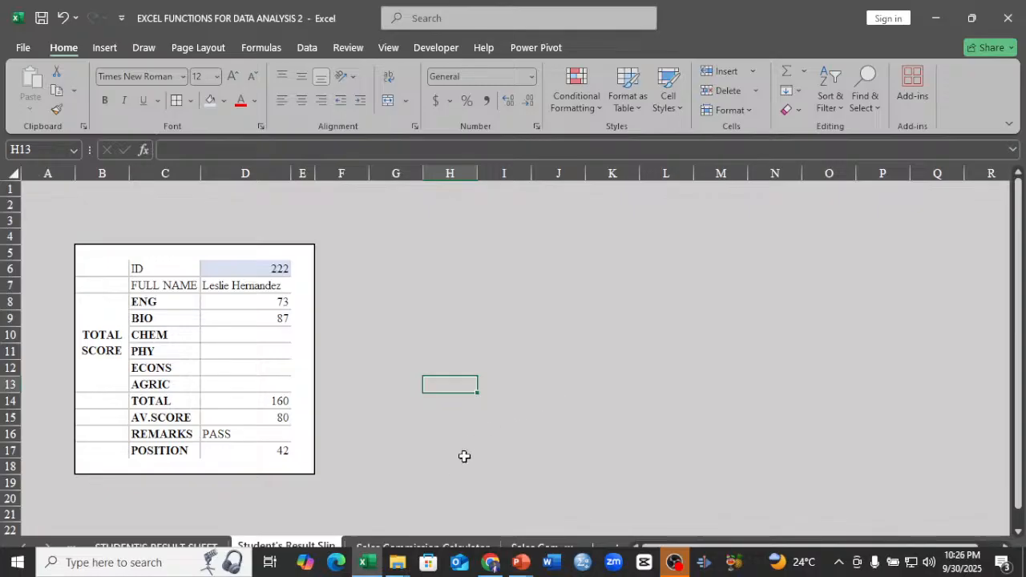
{"action": "left_click", "coordinate": [557, 545]}
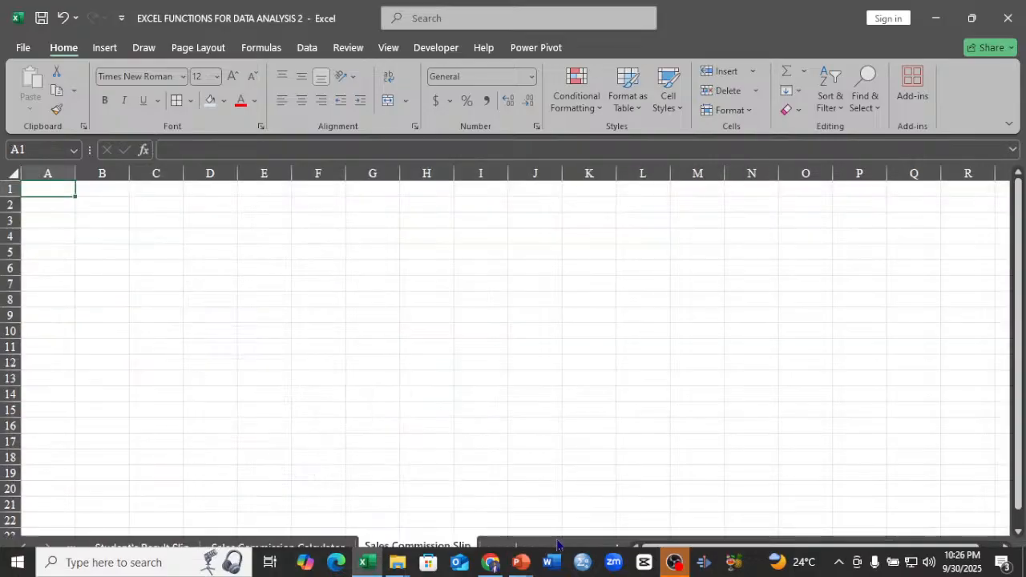
{"action": "left_click", "coordinate": [319, 545]}
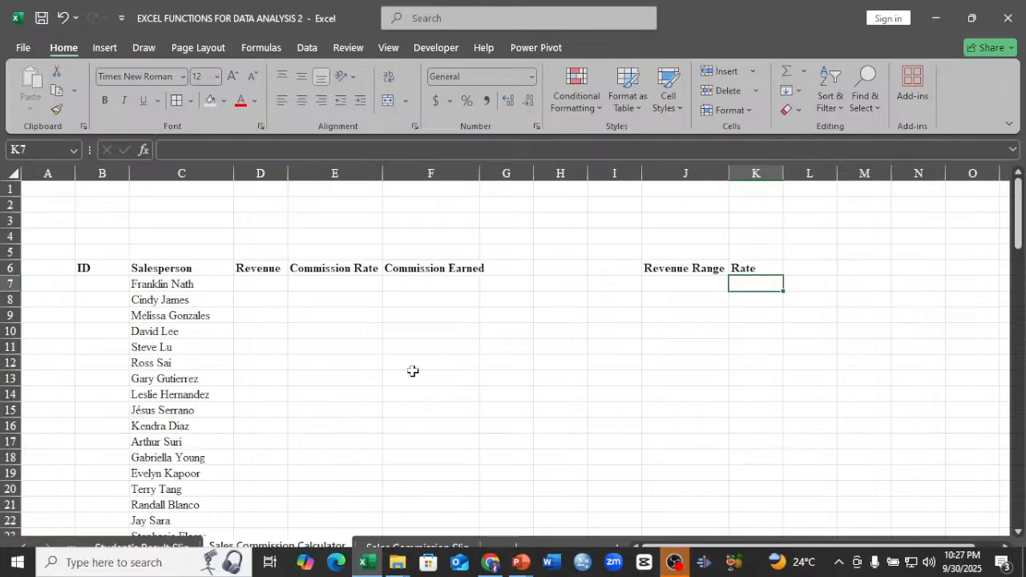
Return to the STUDENT'S RESULT SHEET and bring its header rows and summary statistics into view.
{"action": "left_click", "coordinate": [152, 546]}
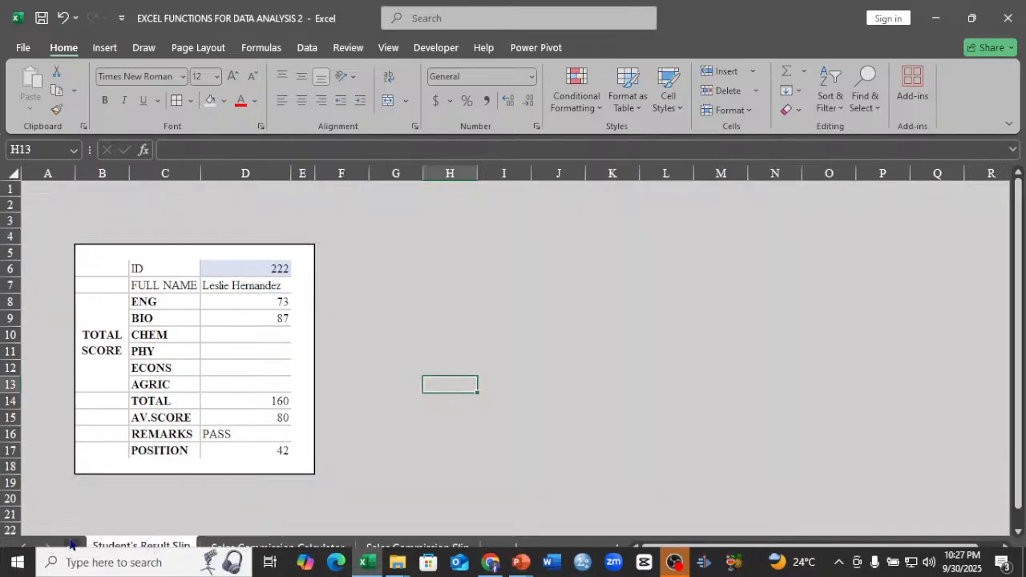
{"action": "left_click", "coordinate": [68, 548]}
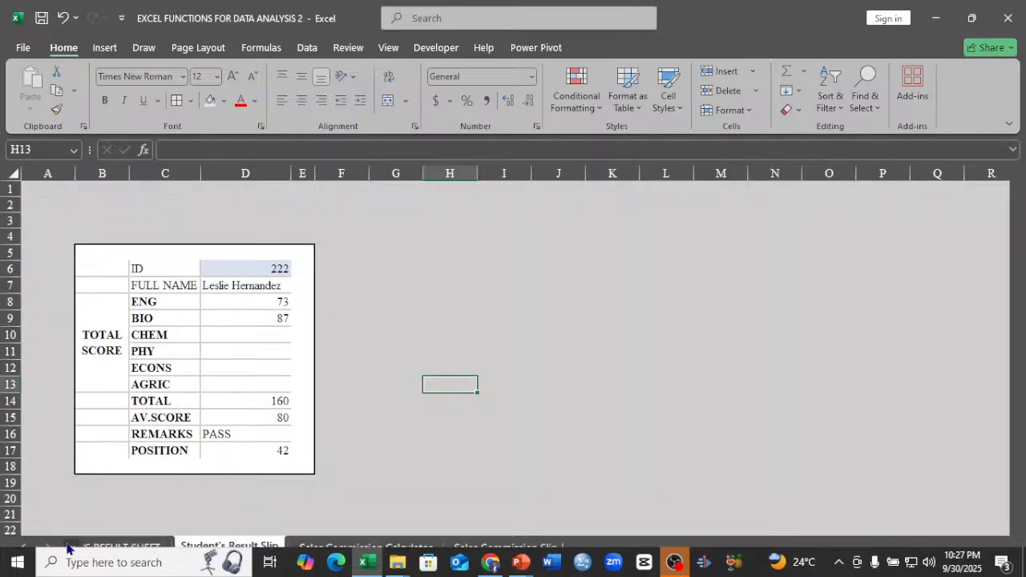
{"action": "left_click", "coordinate": [120, 547]}
{"action": "left_click_drag", "start_coordinate": [1018, 508], "coordinate": [1018, 230]}
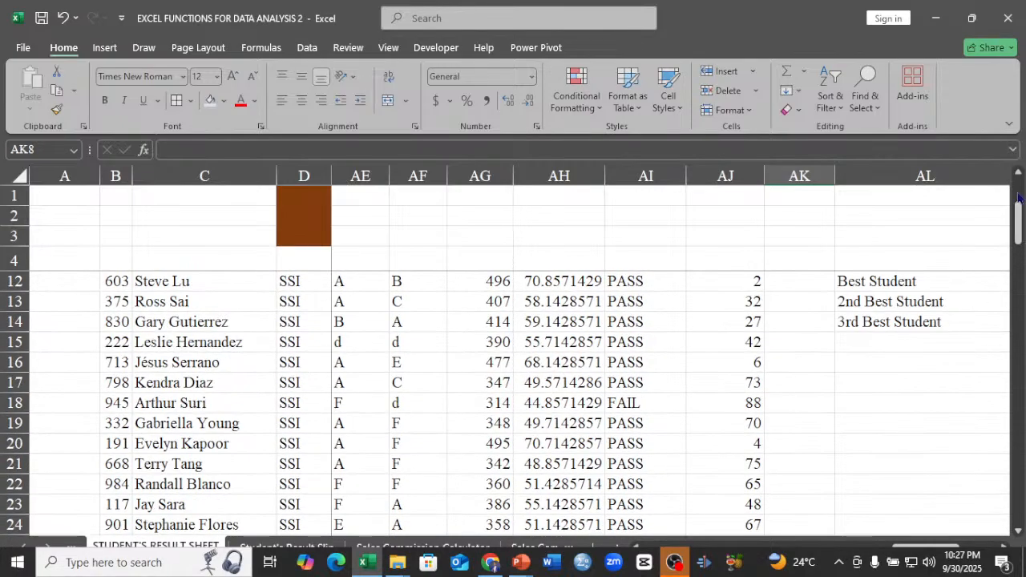
{"action": "mouse_move", "coordinate": [1018, 206]}
{"action": "left_mouse_down"}
{"action": "mouse_move", "coordinate": [1023, 231]}
{"action": "mouse_move", "coordinate": [1023, 204]}
{"action": "left_mouse_up"}
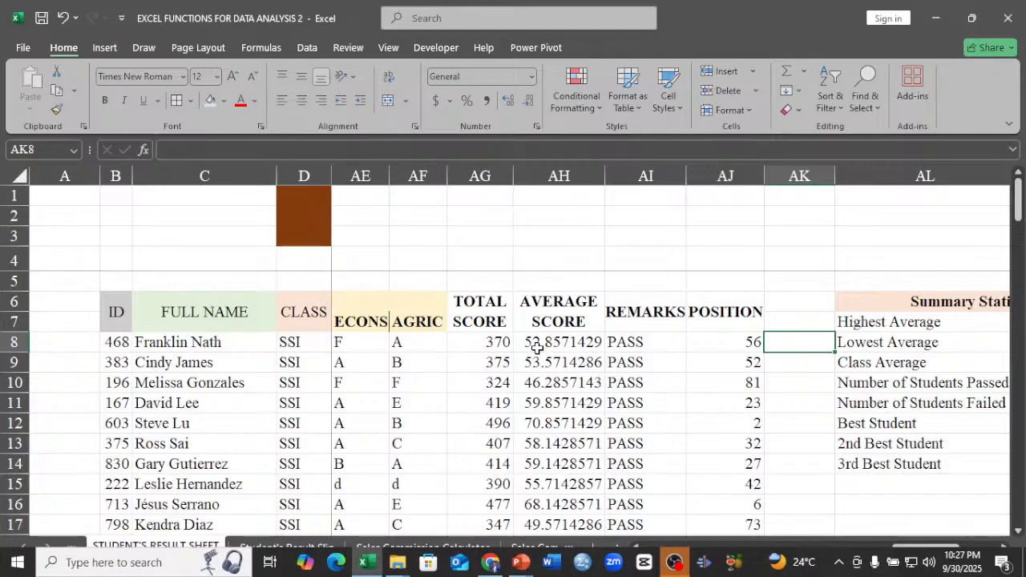
Clear all test and exam scores for every student in columns E to R, from row 8 to row 107.
{"action": "left_click_drag", "start_coordinate": [902, 548], "coordinate": [644, 559]}
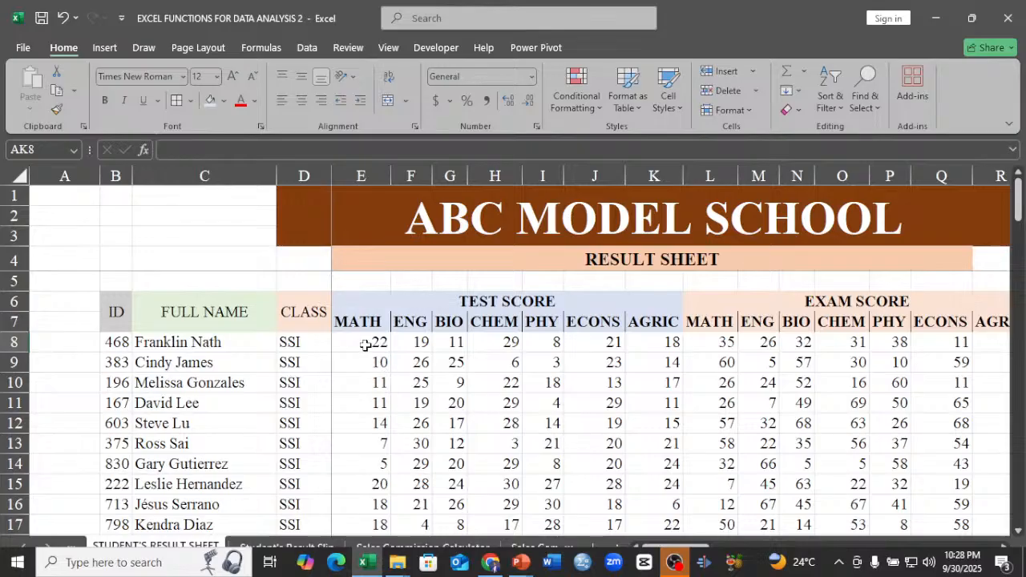
{"action": "left_click_drag", "start_coordinate": [365, 342], "coordinate": [903, 346]}
{"action": "key", "text": "ctrl+shift+Down"}
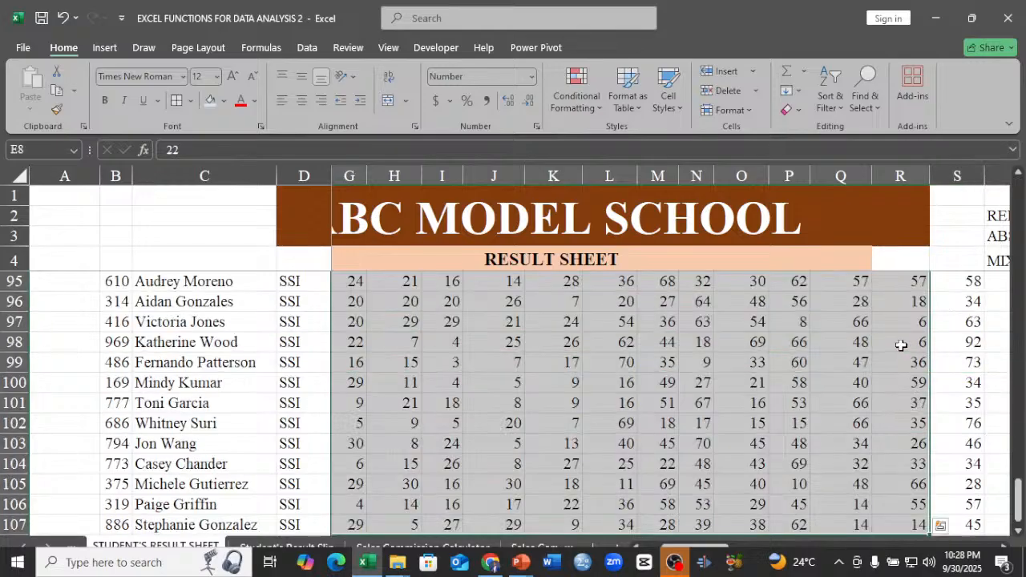
{"action": "key", "text": "Delete"}
{"action": "scroll", "coordinate": [901, 345], "scroll_direction": "up", "scroll_amount": 20}
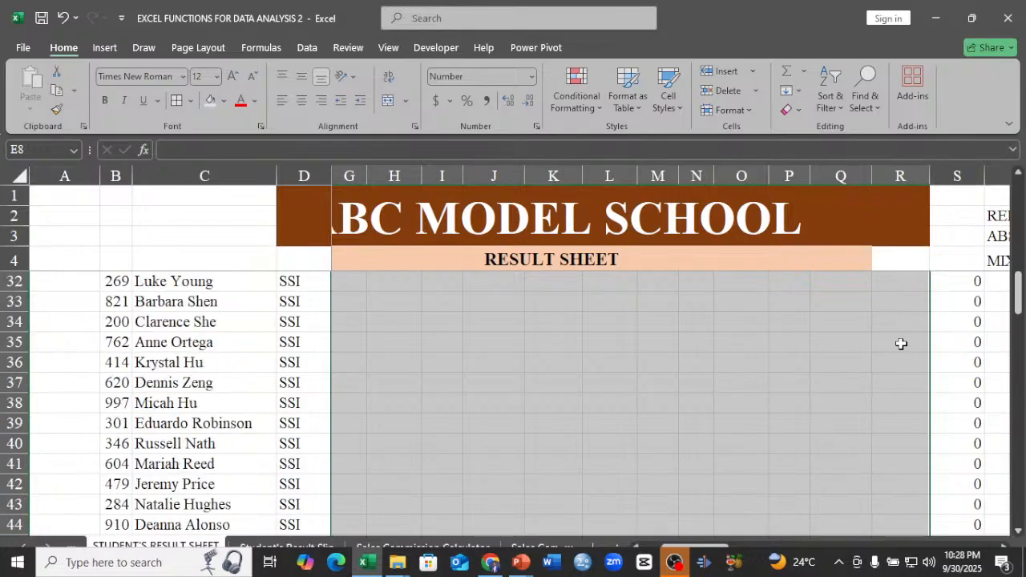
{"action": "scroll", "coordinate": [901, 343], "scroll_direction": "up", "scroll_amount": 8}
{"action": "left_click", "coordinate": [841, 382]}
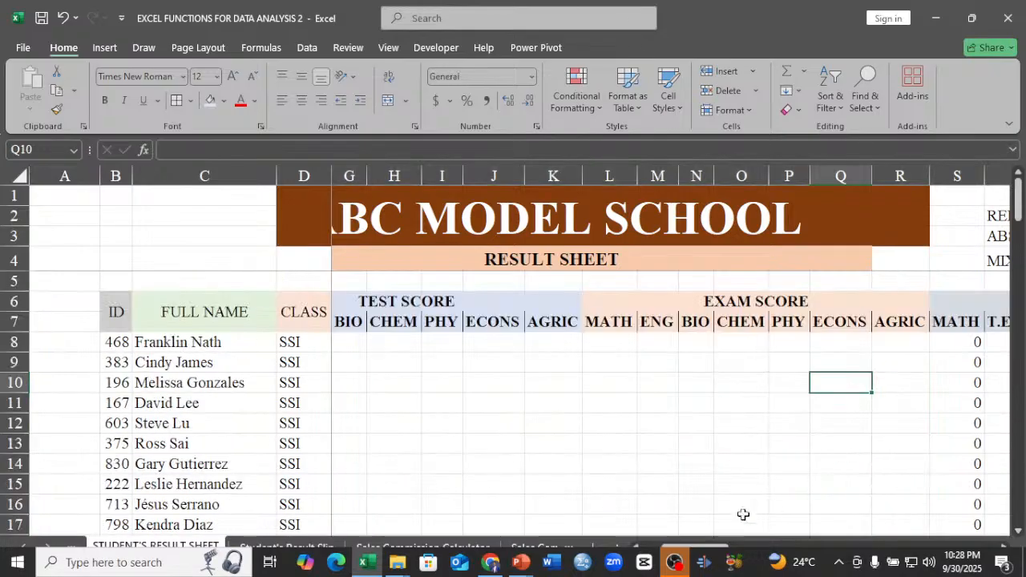
{"action": "left_click", "coordinate": [658, 463]}
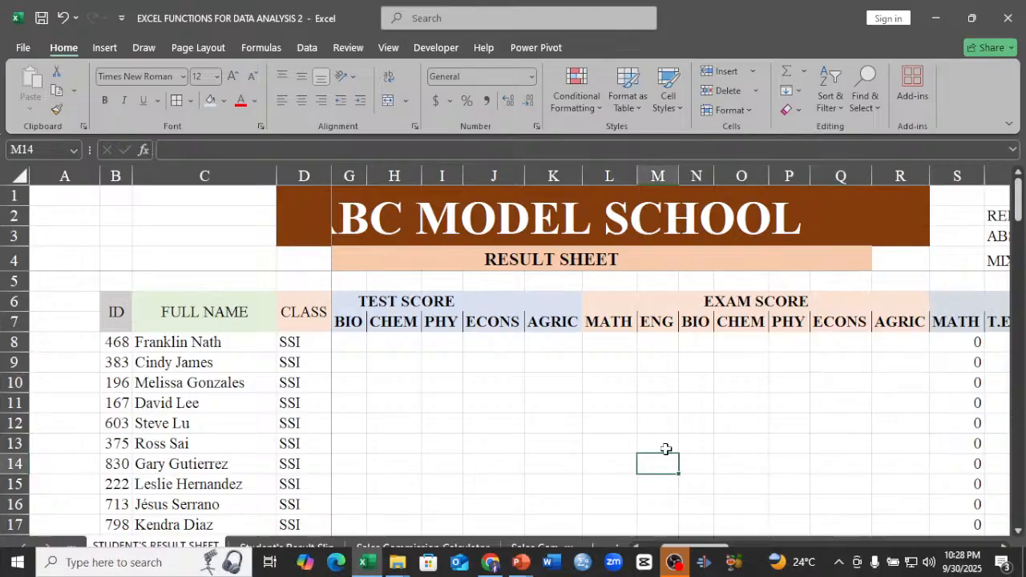
Review the emptied score columns and check the Student's Result Slip sheet, returning to the STUDENT'S RESULT SHEET.
{"action": "left_click_drag", "start_coordinate": [691, 547], "coordinate": [606, 526]}
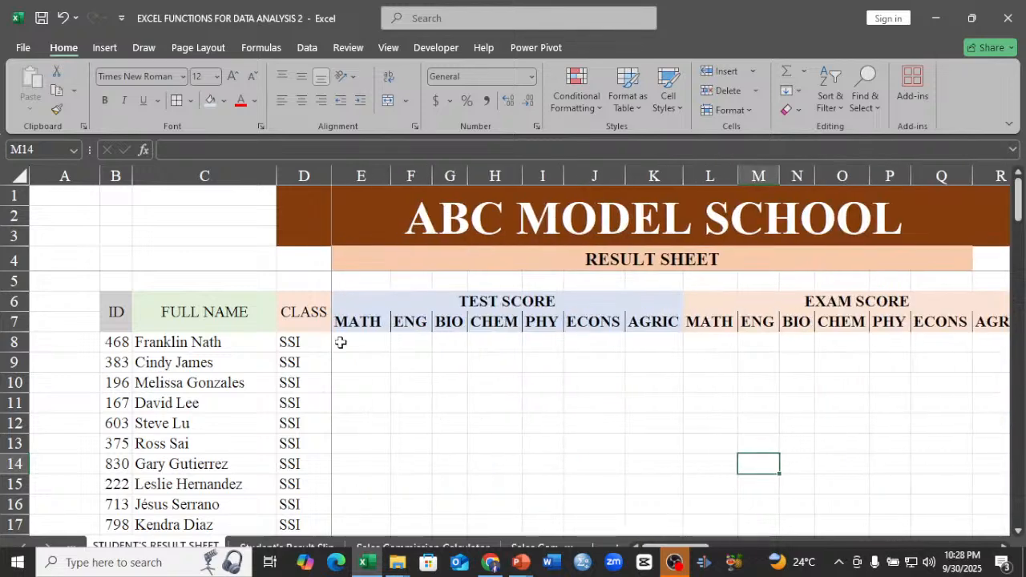
{"action": "left_click", "coordinate": [495, 362]}
{"action": "left_click_drag", "start_coordinate": [675, 534], "coordinate": [597, 537]}
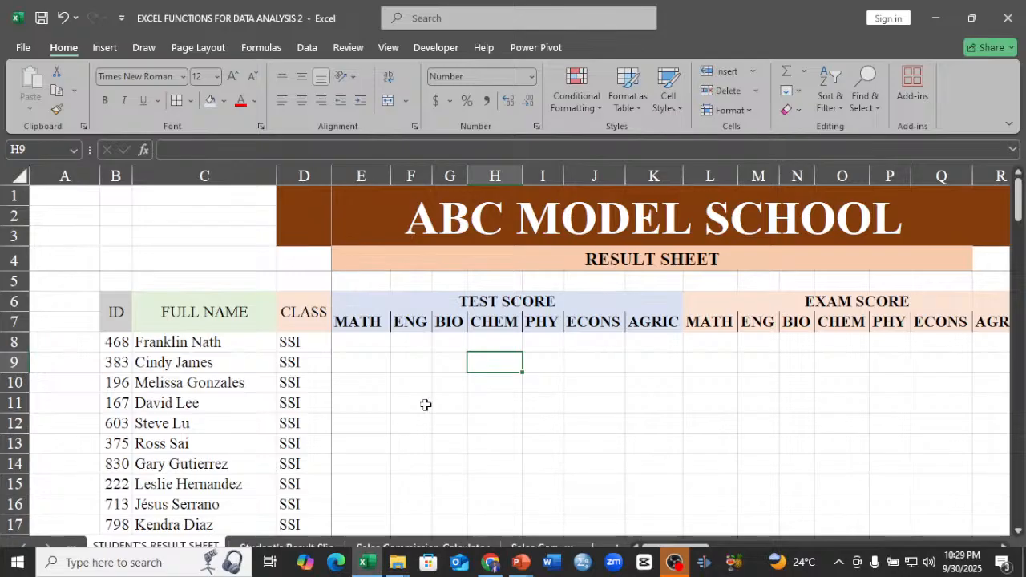
{"action": "key", "text": "Left"}
{"action": "key", "text": "Left"}
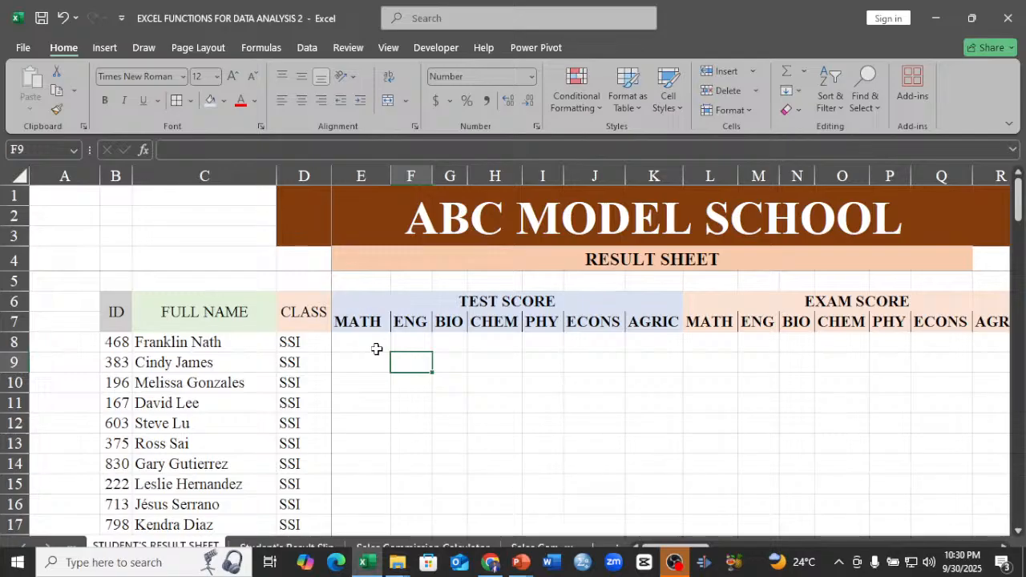
{"action": "left_click", "coordinate": [463, 343]}
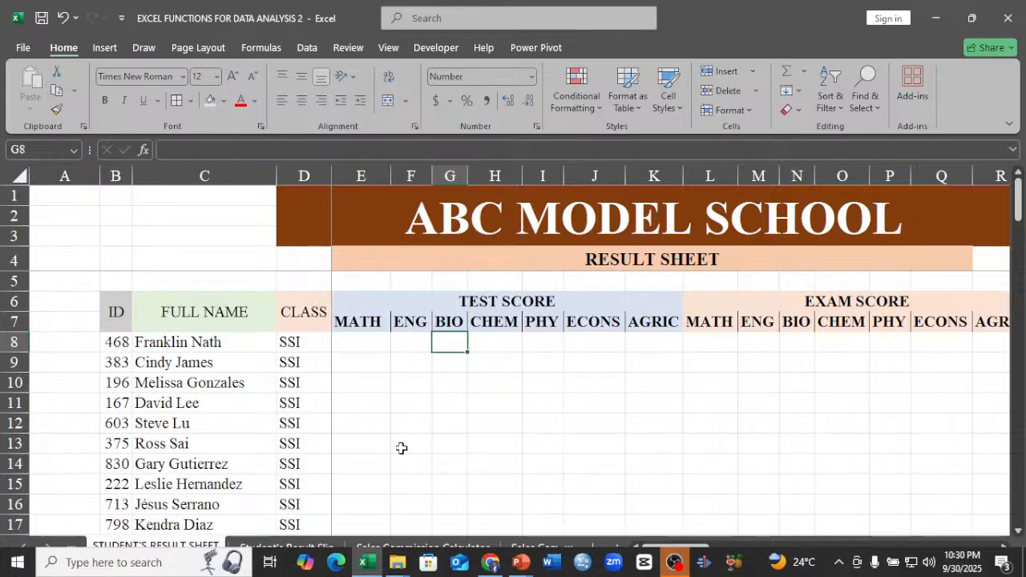
{"action": "left_click", "coordinate": [286, 546]}
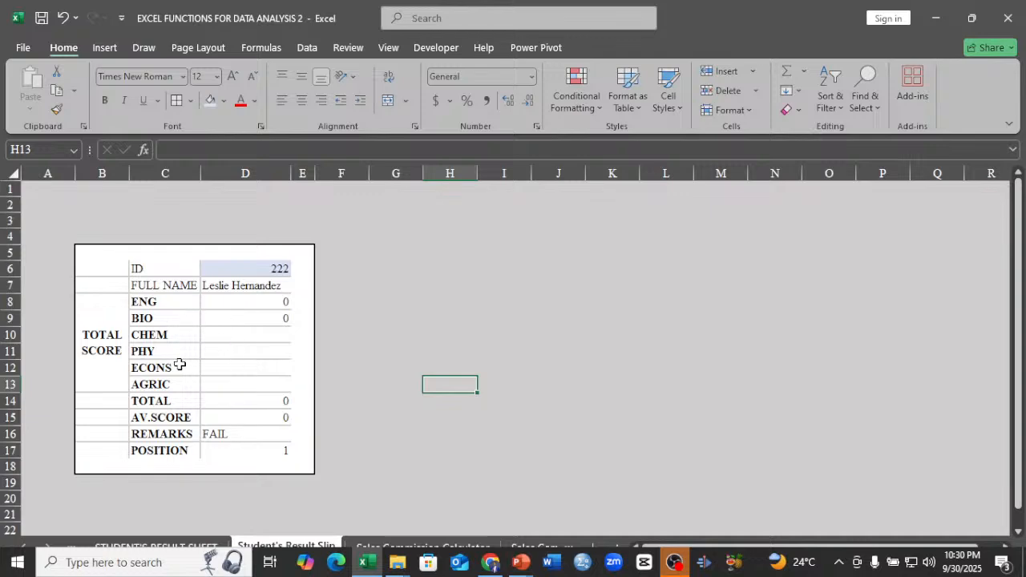
{"action": "left_click", "coordinate": [164, 547]}
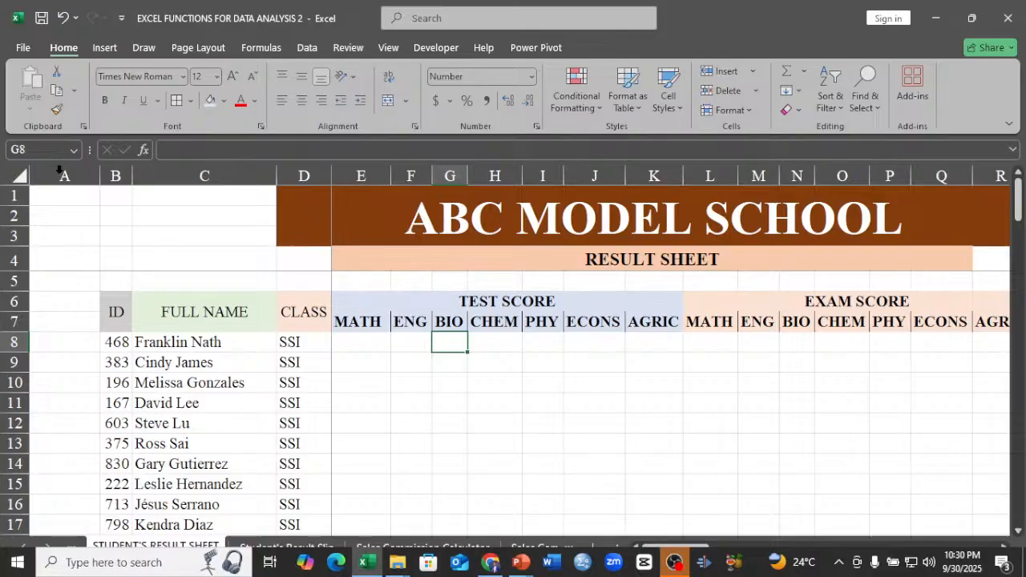
Save a copy of the workbook to the Desktop as an Excel Template named EXCEL FUNCTIONS FOR DATA ANALYSIS 22.
{"action": "left_click", "coordinate": [24, 50]}
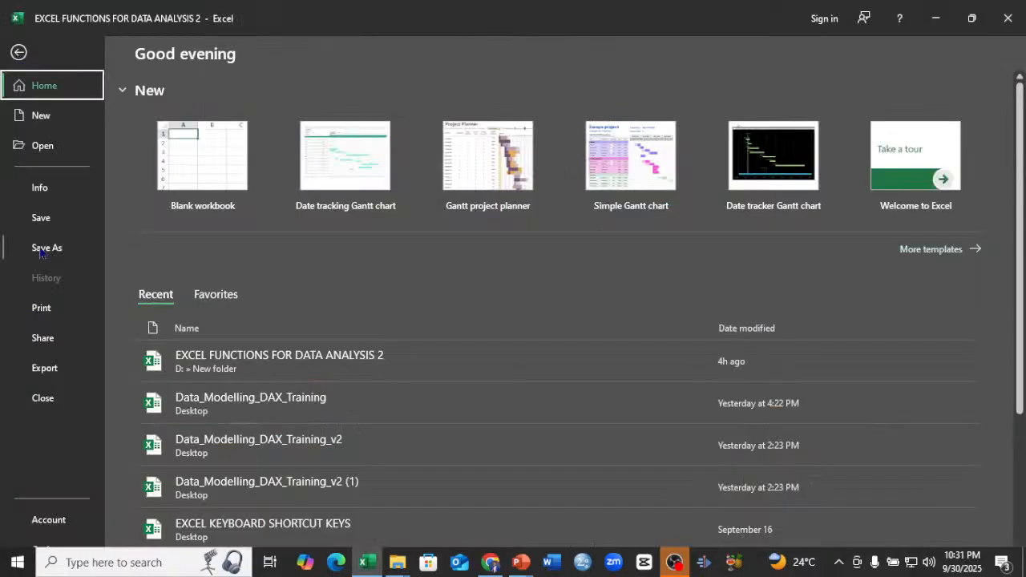
{"action": "left_click", "coordinate": [39, 252]}
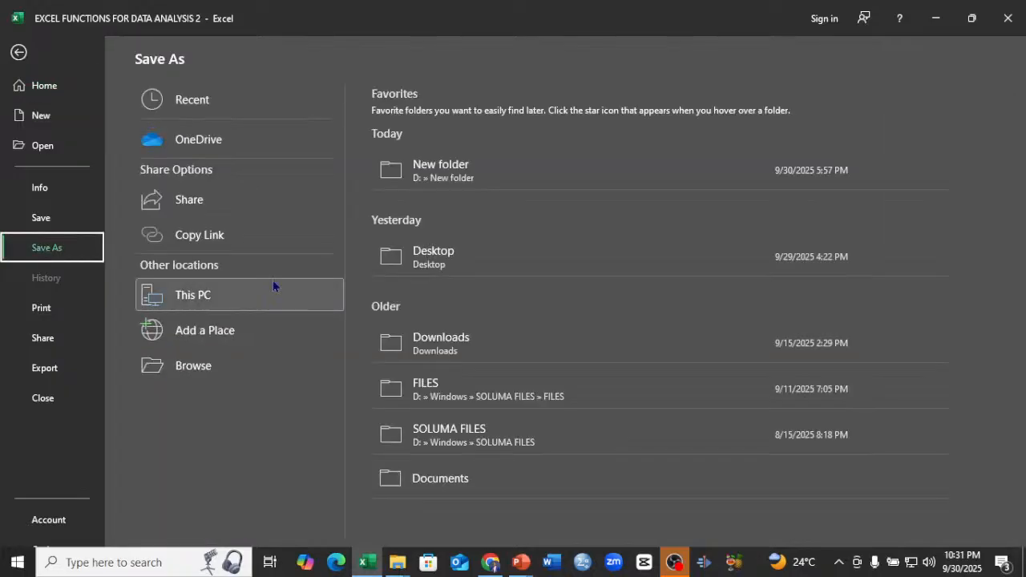
{"action": "left_click", "coordinate": [462, 262]}
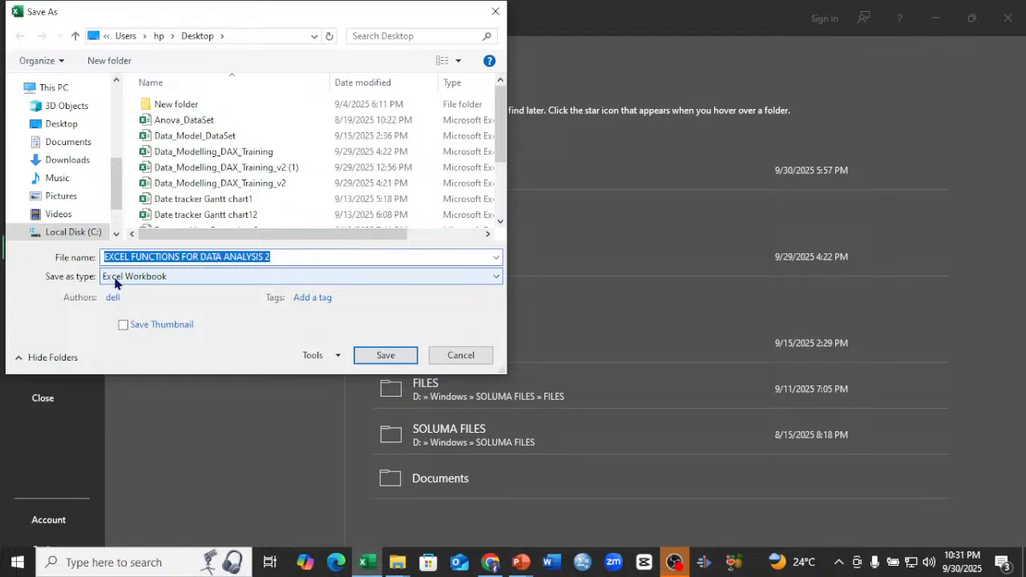
{"action": "left_click", "coordinate": [278, 258]}
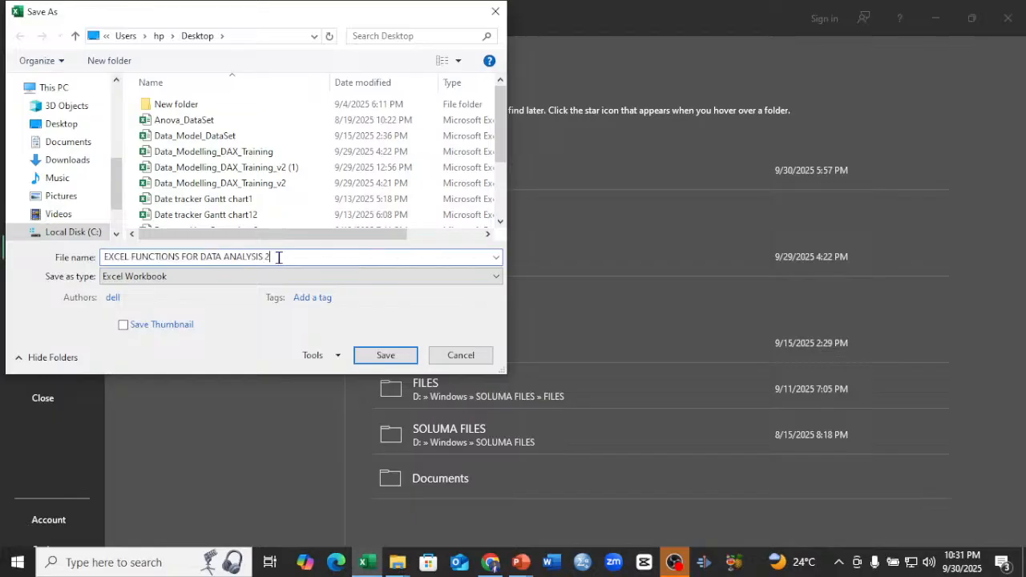
{"action": "type", "text": "2"}
{"action": "left_click", "coordinate": [163, 277]}
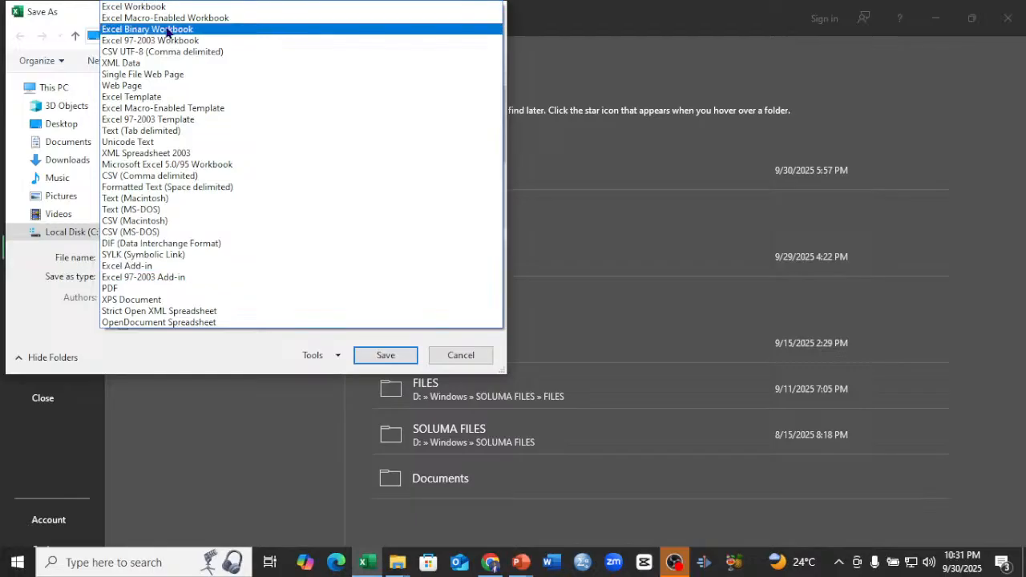
{"action": "left_click", "coordinate": [154, 97]}
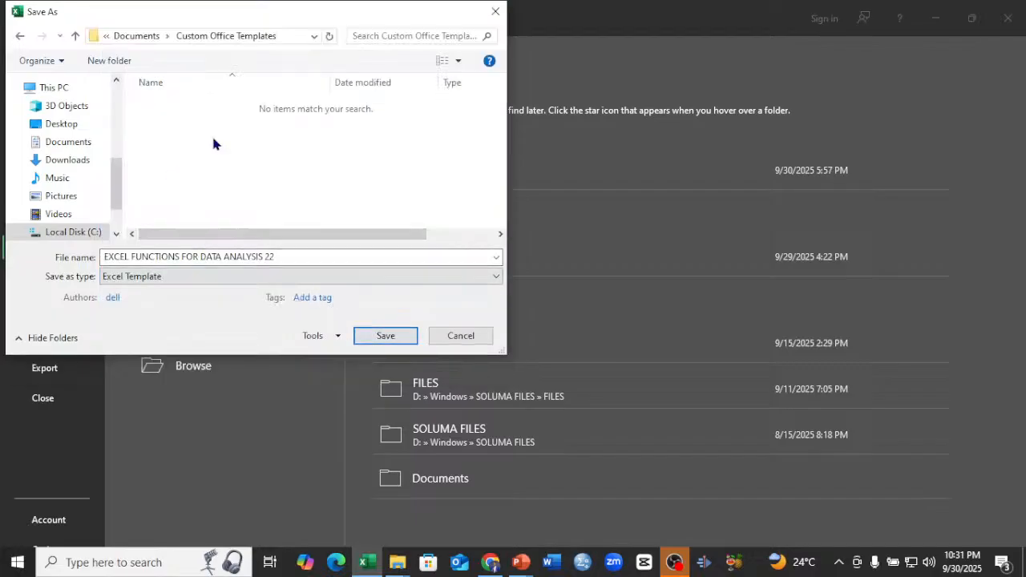
{"action": "left_click", "coordinate": [63, 126]}
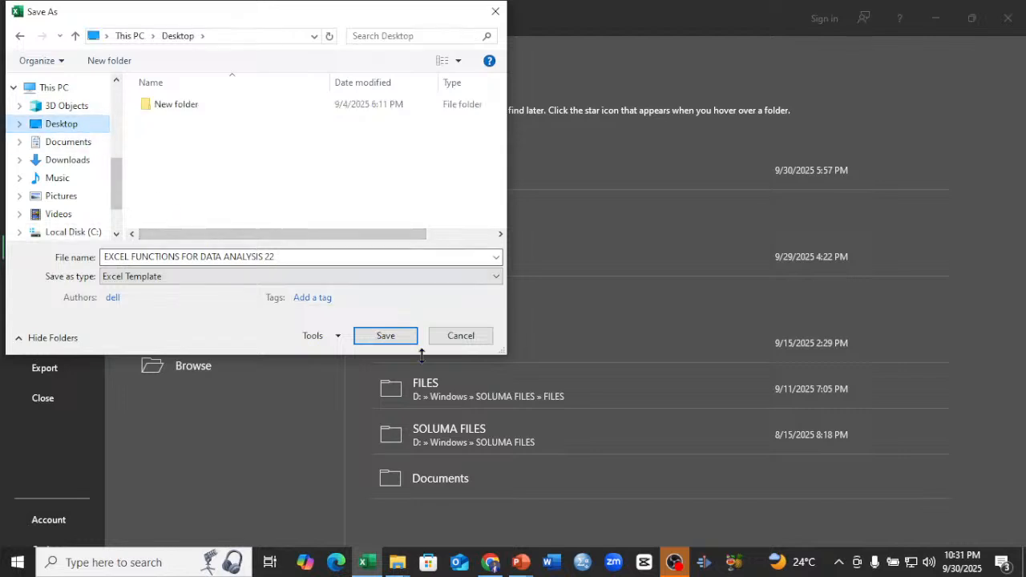
{"action": "left_click", "coordinate": [385, 336]}
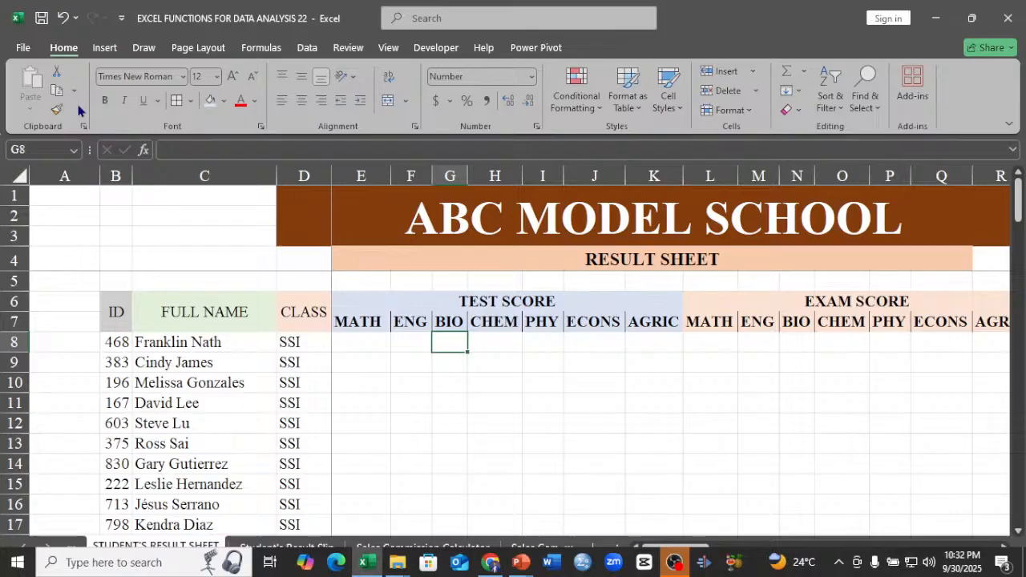
Browse the built-in templates available for new workbooks and return to the result sheet.
{"action": "left_click", "coordinate": [24, 49]}
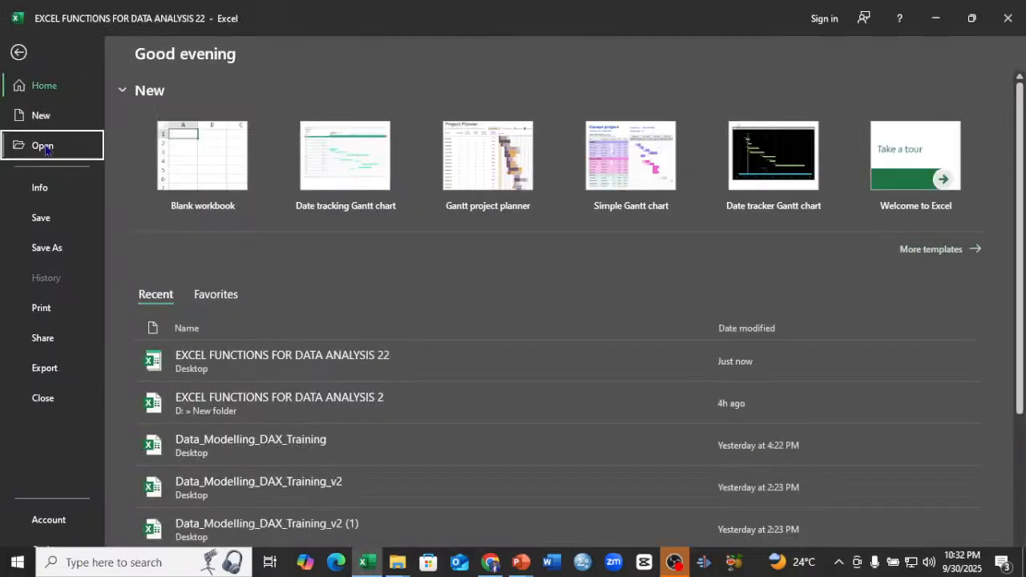
{"action": "left_click", "coordinate": [45, 147]}
{"action": "left_click", "coordinate": [48, 118]}
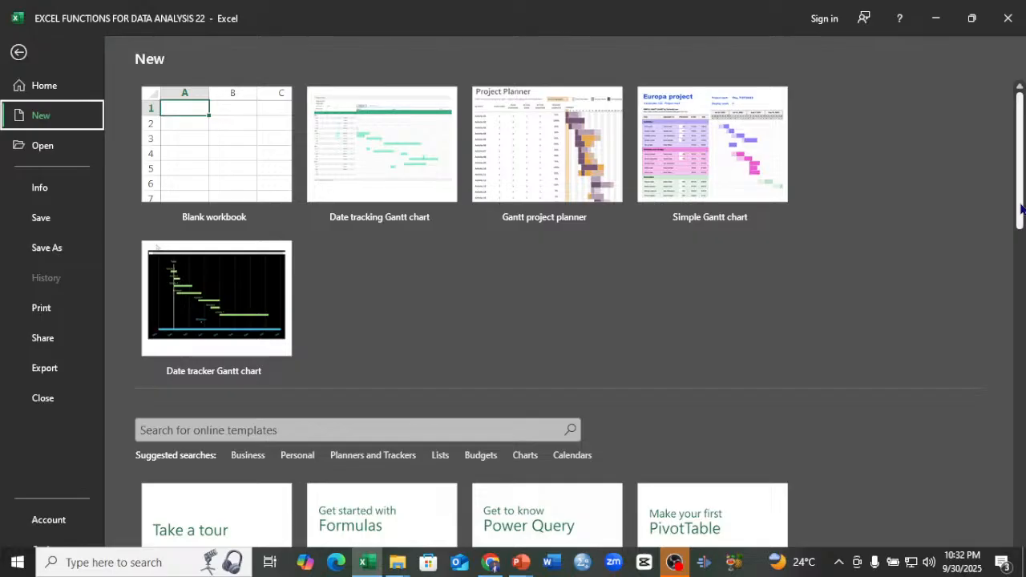
{"action": "left_click_drag", "start_coordinate": [1022, 208], "coordinate": [1021, 395]}
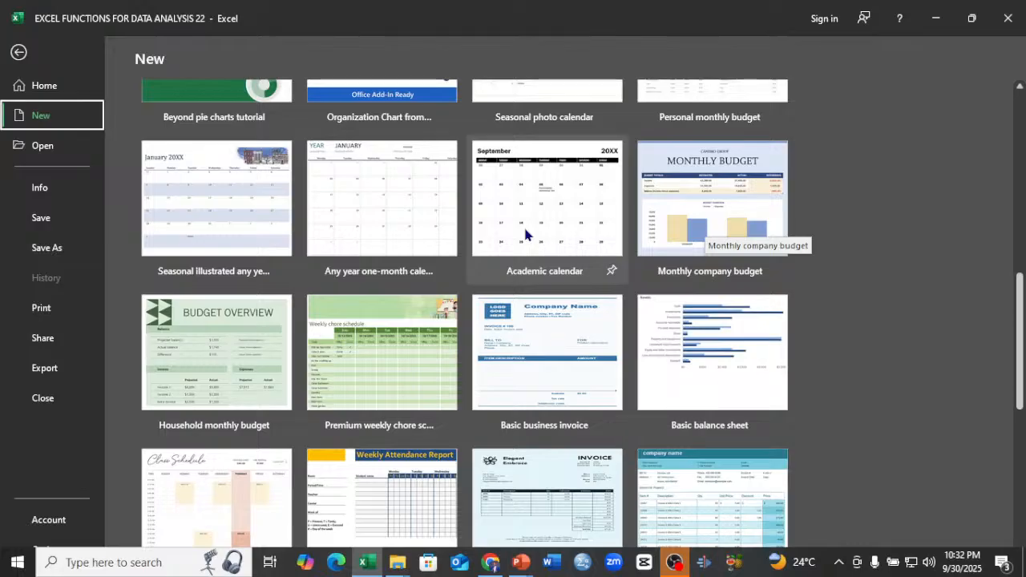
{"action": "left_click", "coordinate": [19, 53]}
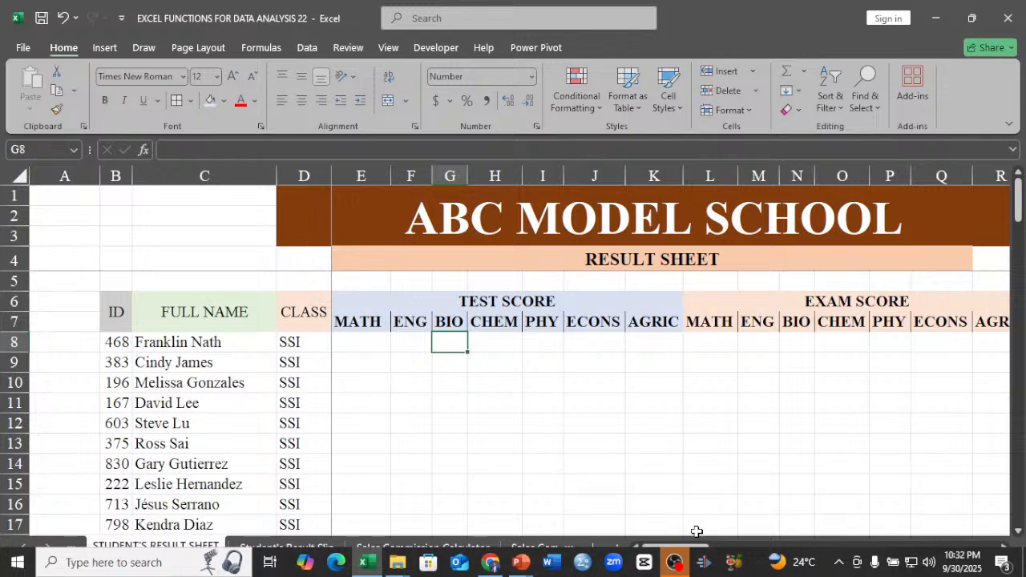
{"action": "left_click", "coordinate": [340, 347]}
{"action": "left_click", "coordinate": [493, 364]}
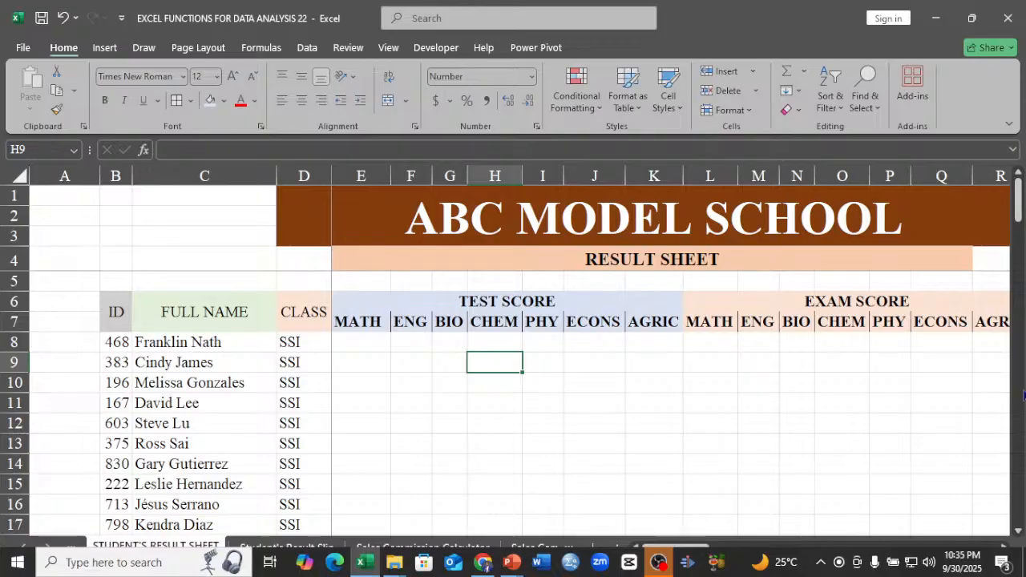
{"action": "left_click", "coordinate": [1003, 549]}
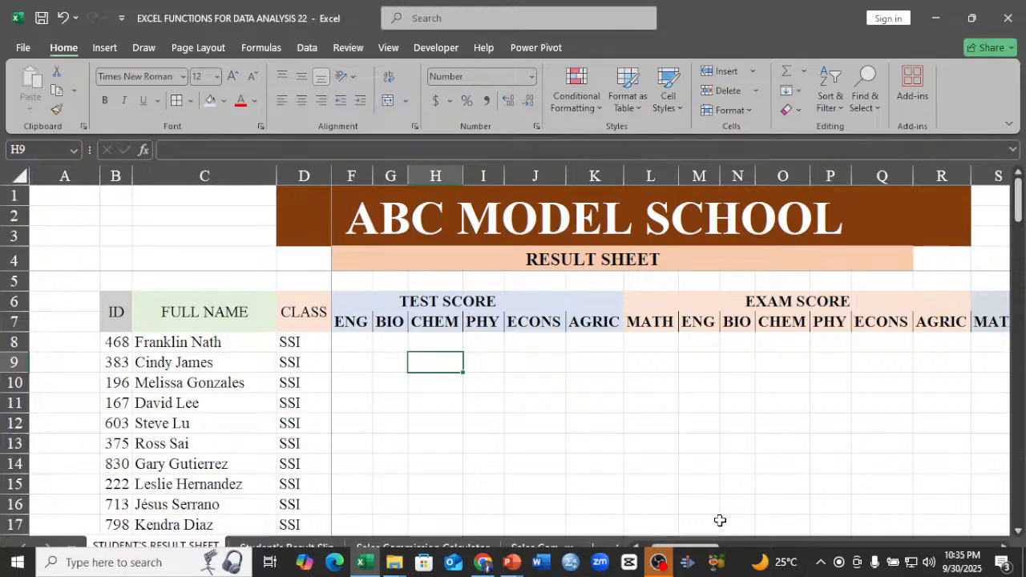
{"action": "left_click", "coordinate": [637, 548]}
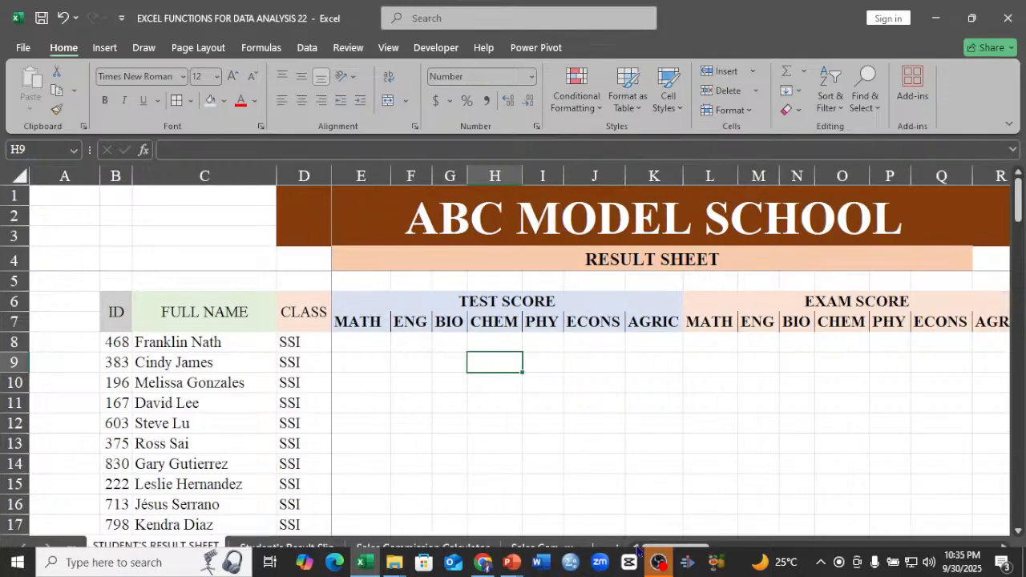